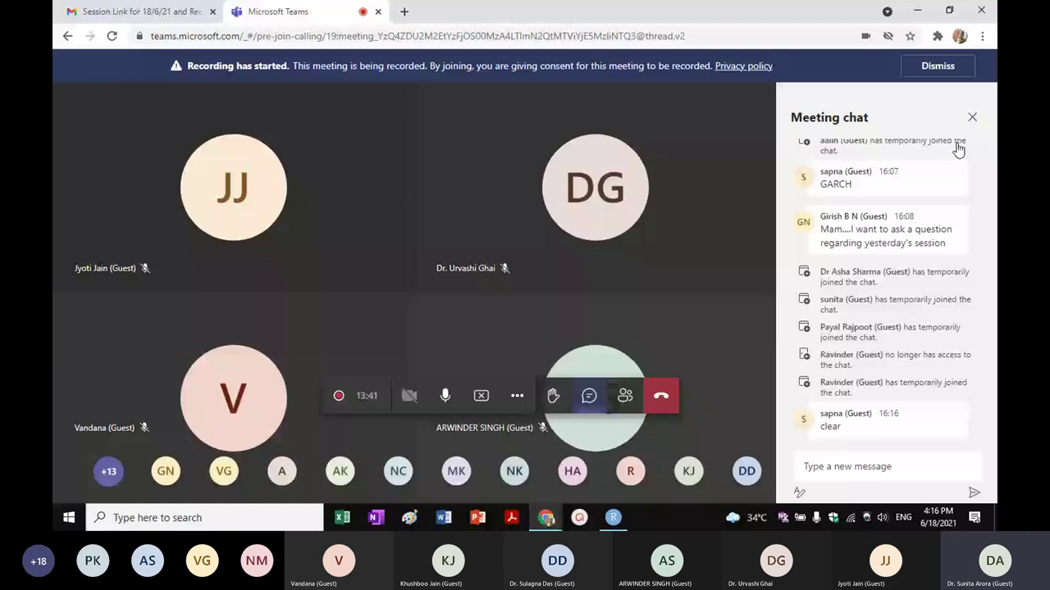
Clear the chat and recording notice from the meeting window, and minimize the browser to reach the desktop.
key(ctrl+shift+c)
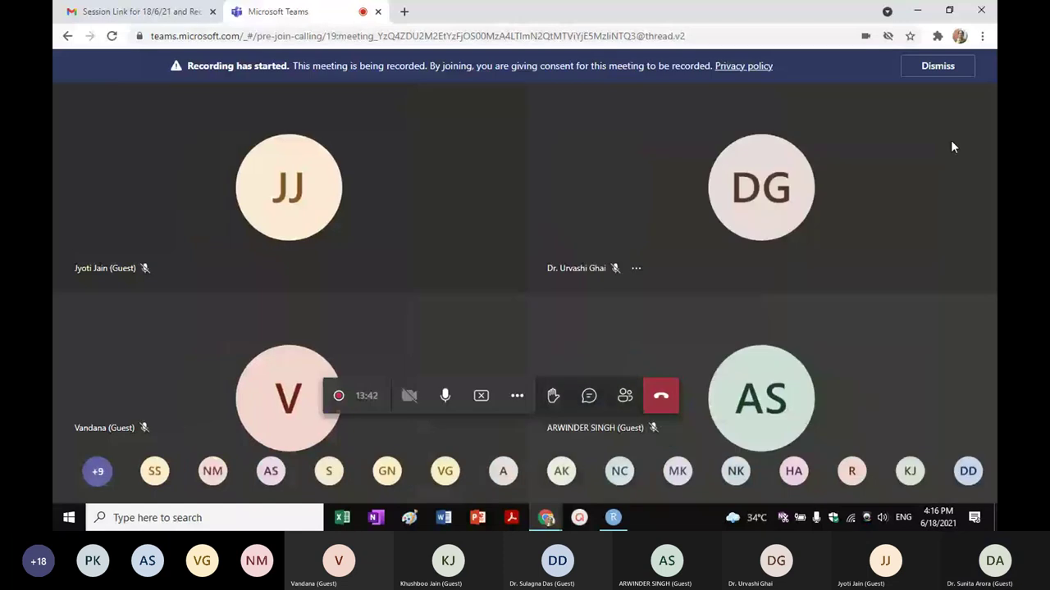
click(950, 73)
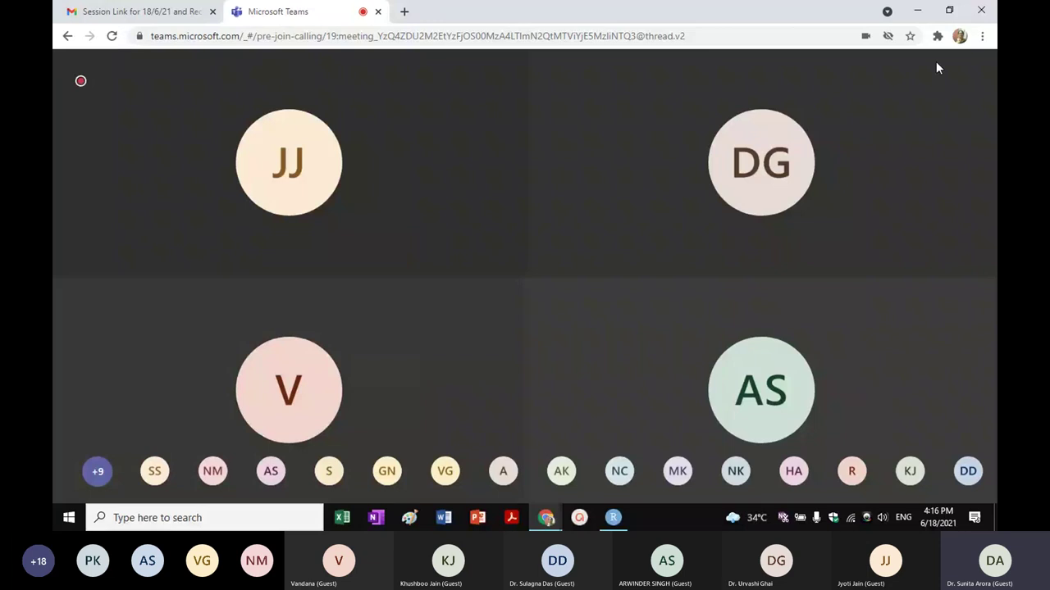
click(919, 13)
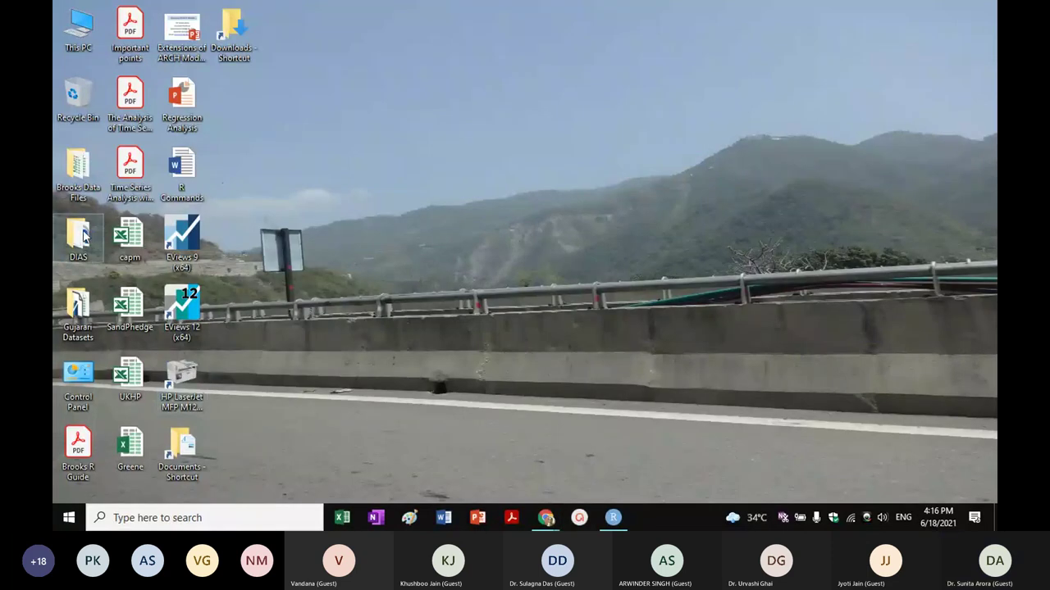
Copy the currencies workbook from the Brooks Data Files folder to the desktop and close the folder.
double_click(79, 174)
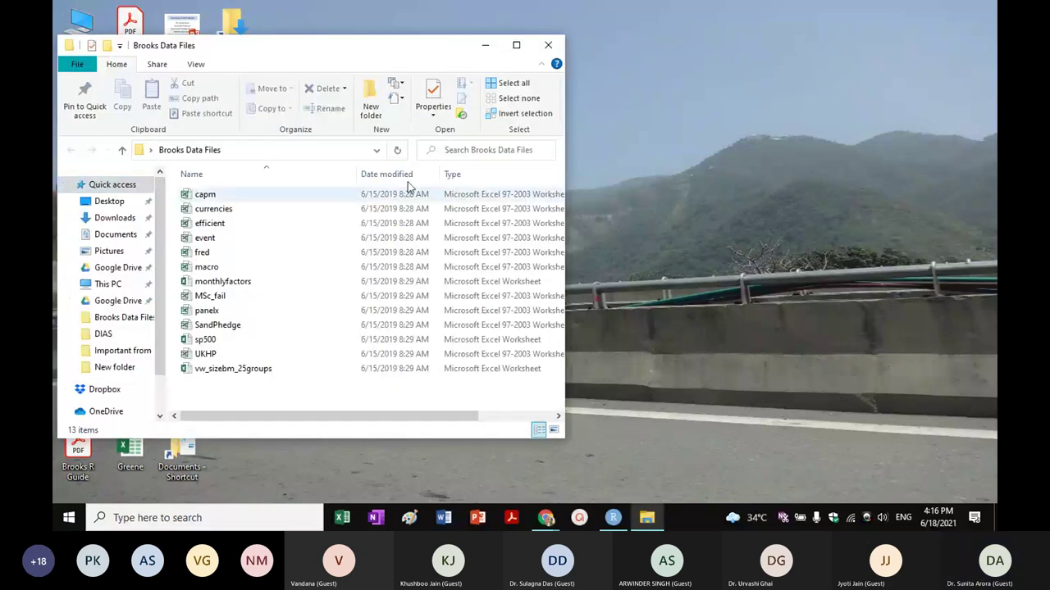
click(278, 211)
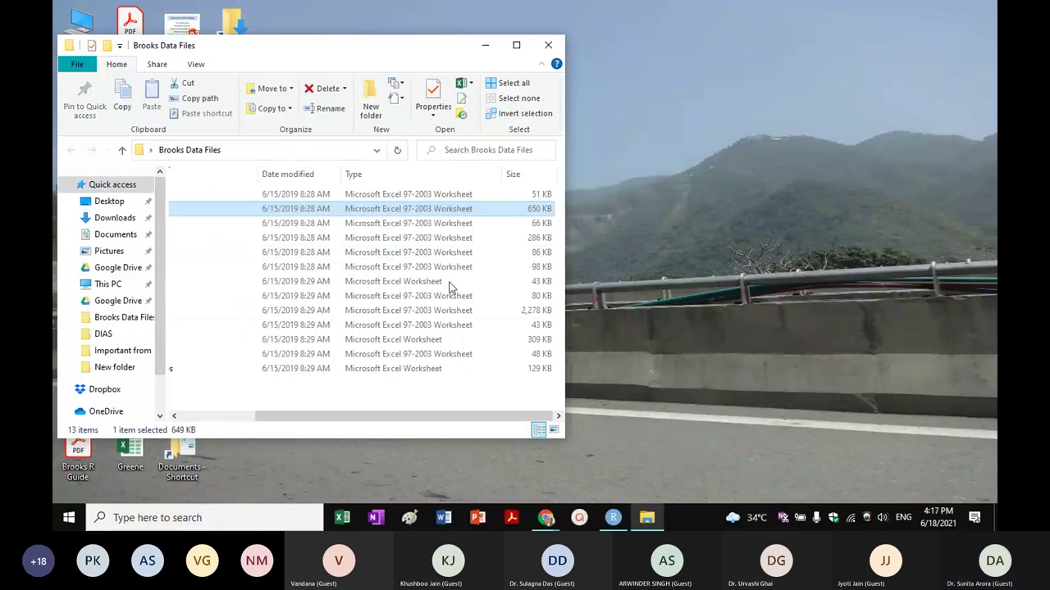
double_click(307, 209)
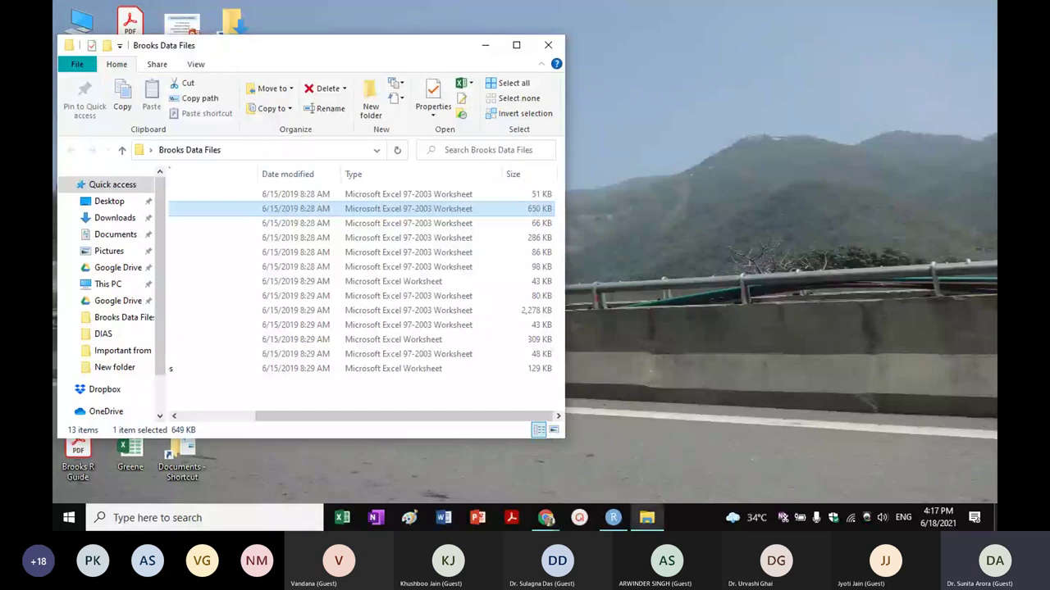
click(995, 520)
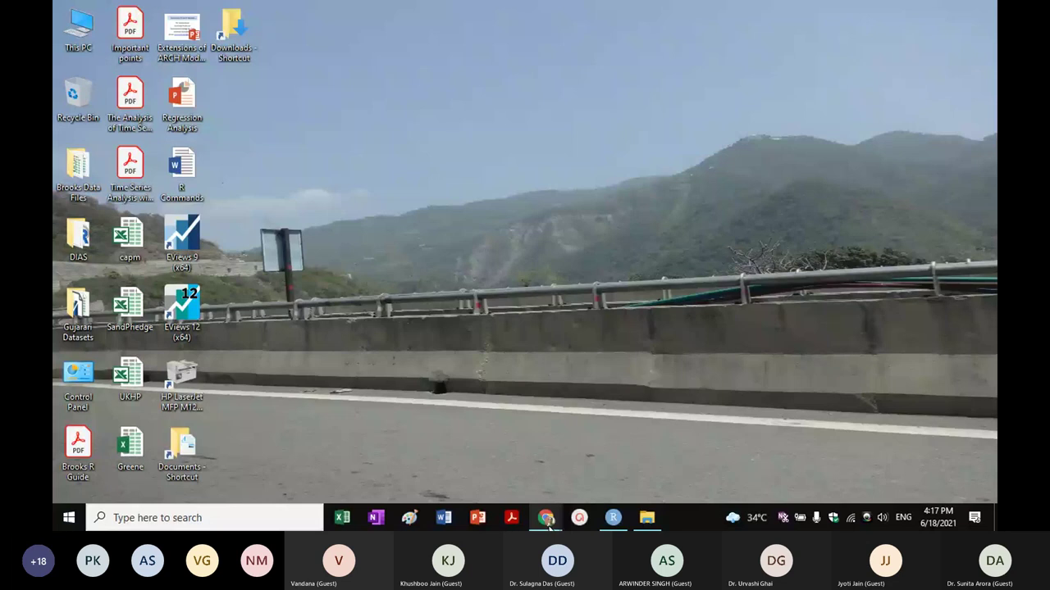
click(647, 518)
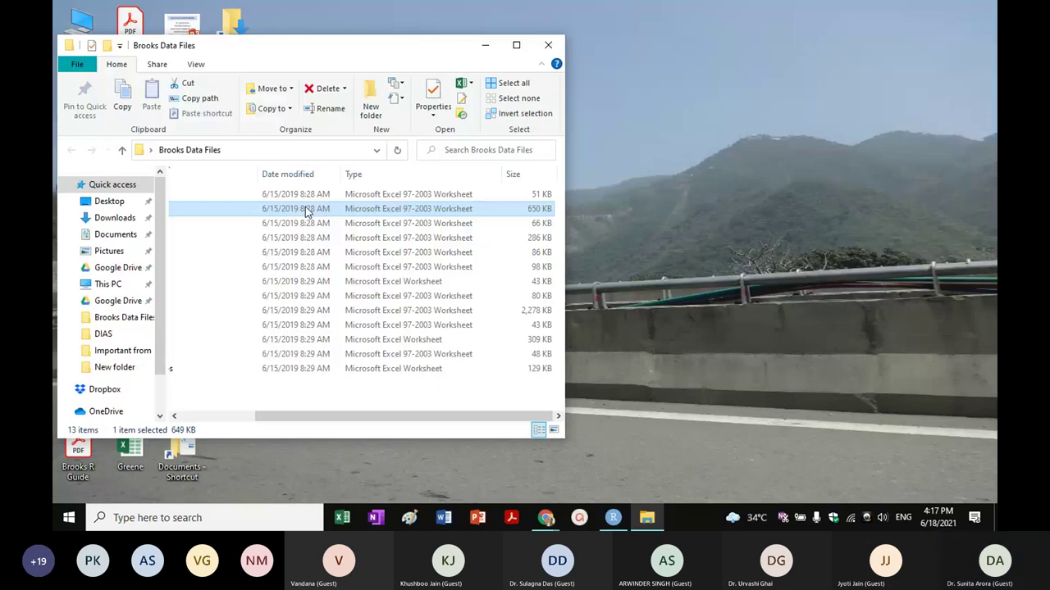
key(alt+F4)
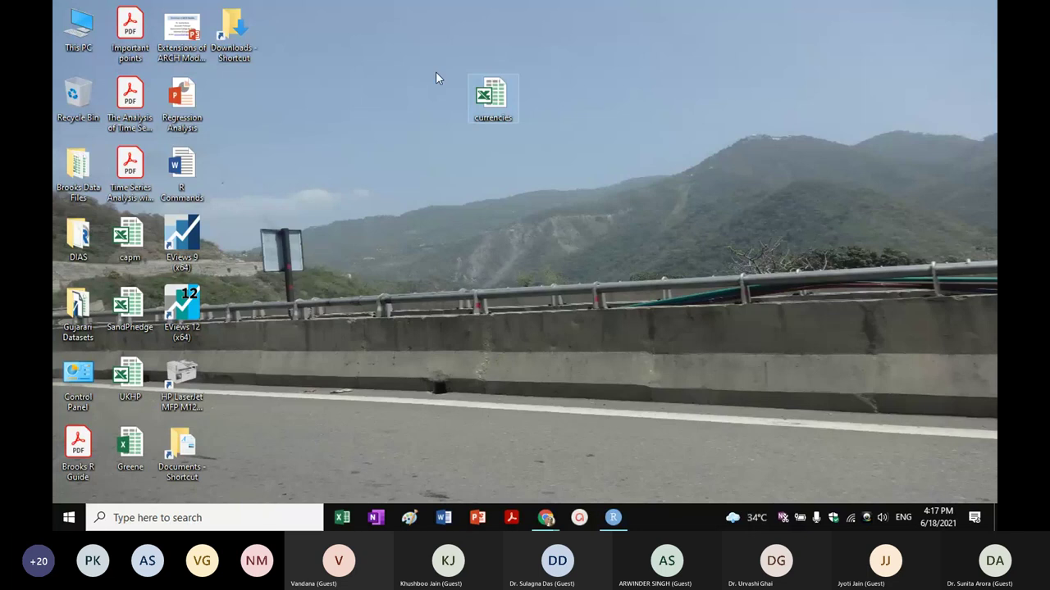
Import the desktop's currencies workbook into EViews 12 without linking to the source, and close the program without saving the workfile.
drag(492, 93, 196, 295)
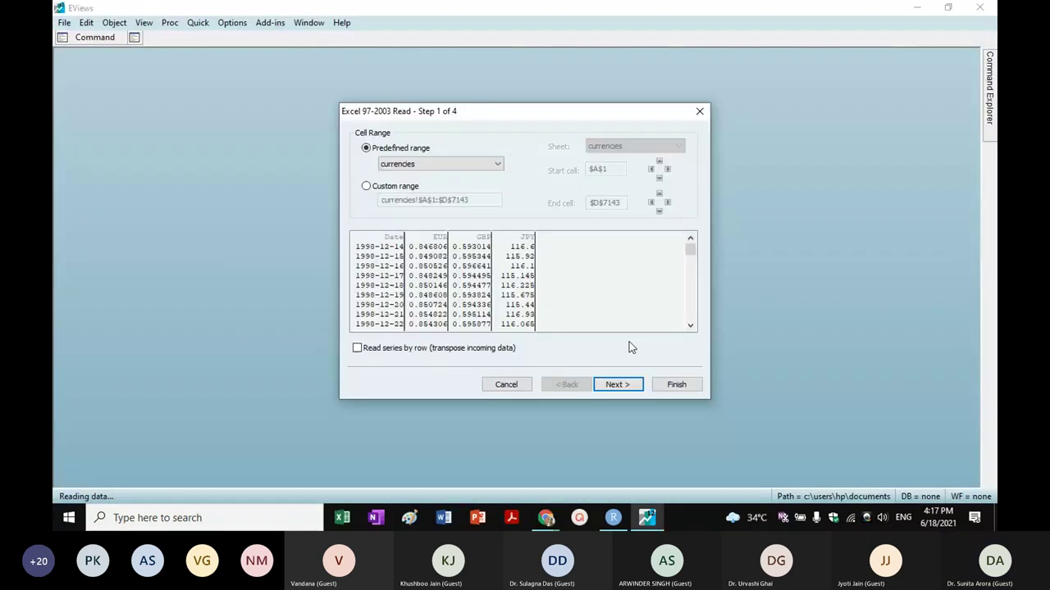
click(674, 385)
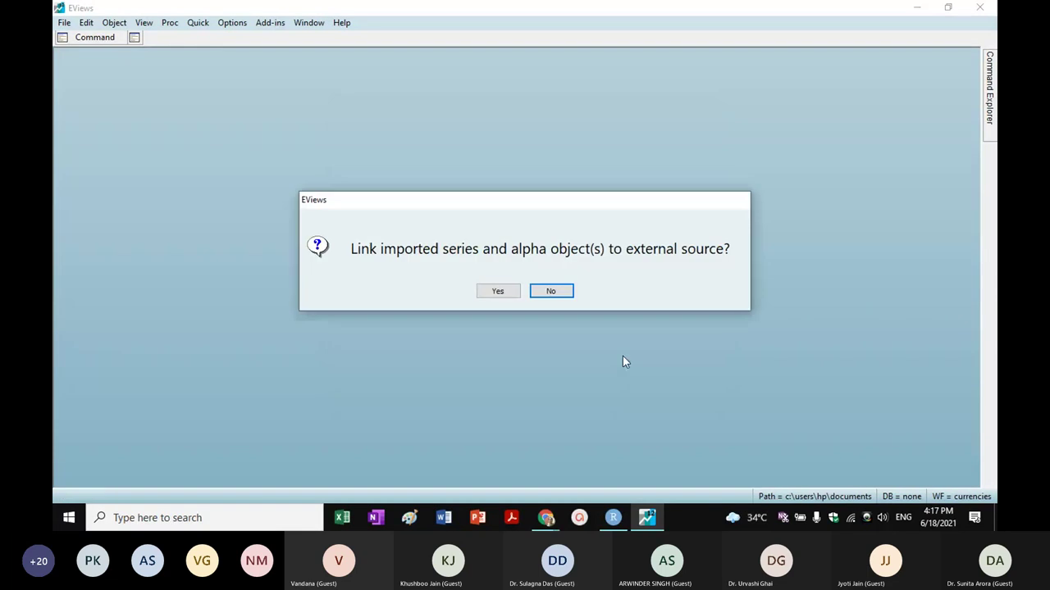
click(551, 292)
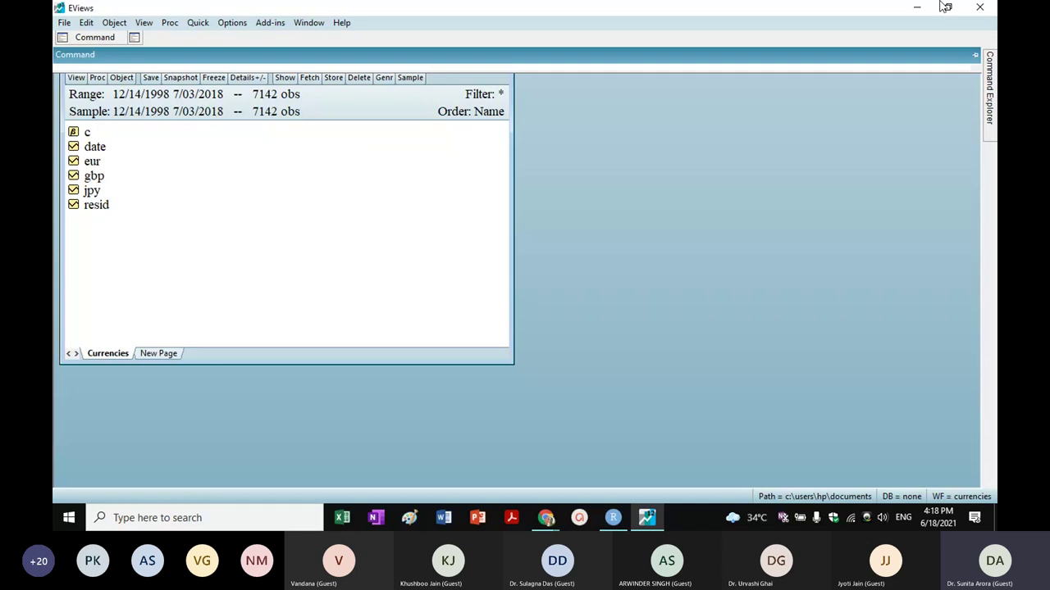
click(979, 6)
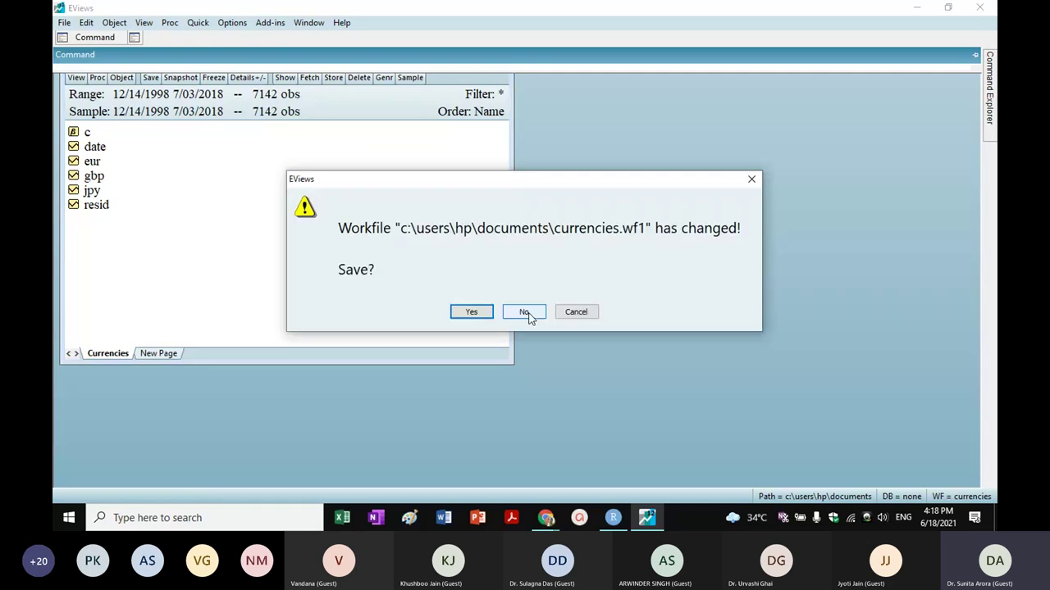
click(525, 313)
drag(215, 318, 202, 319)
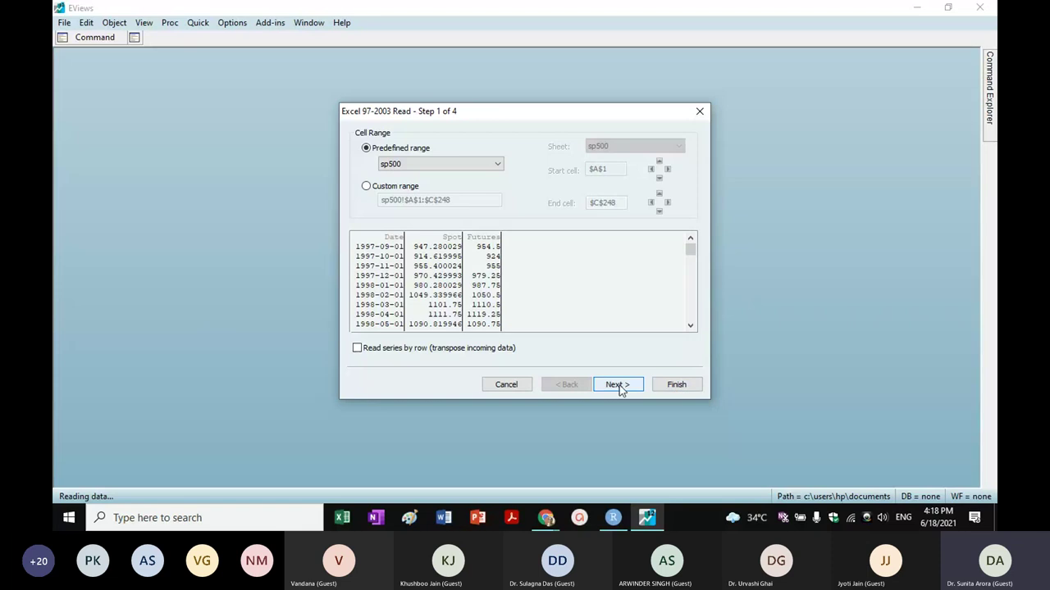
click(506, 385)
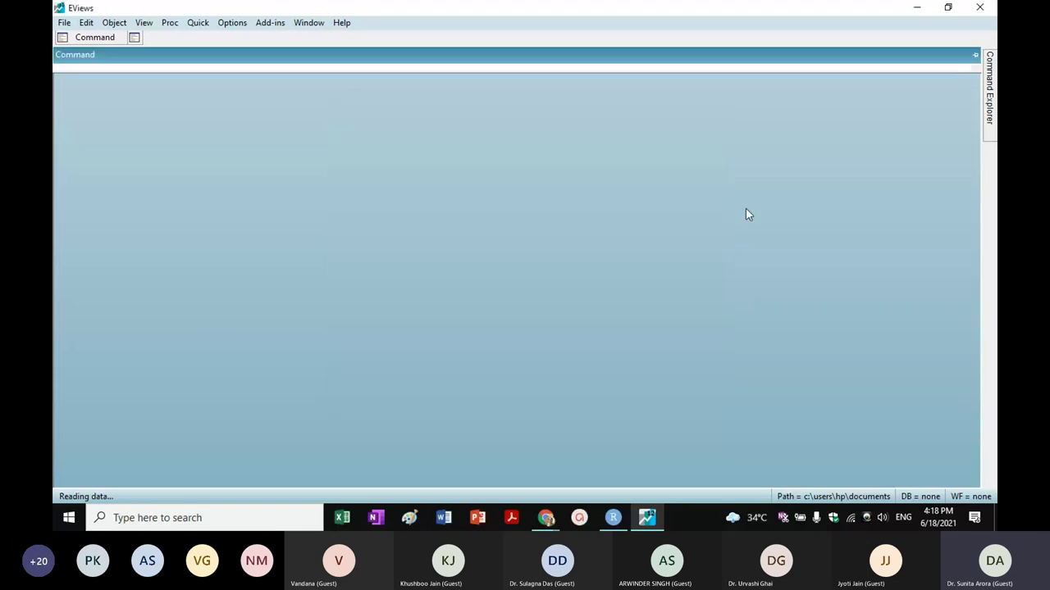
click(981, 7)
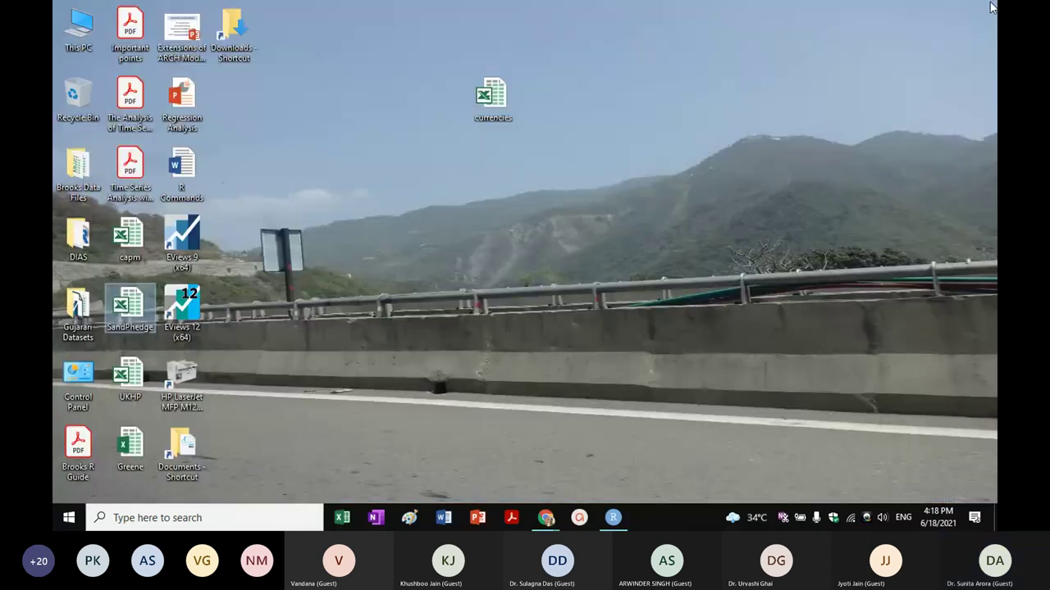
Import the desktop's capm workbook into EViews 12 with default settings and no link to the source, and minimize the program.
drag(141, 238, 182, 305)
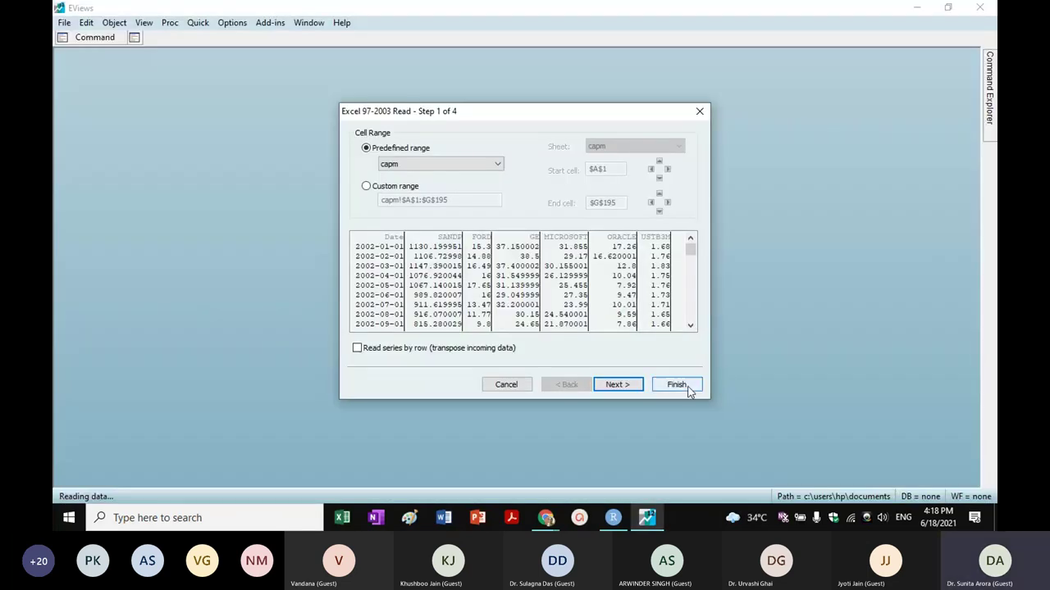
click(687, 389)
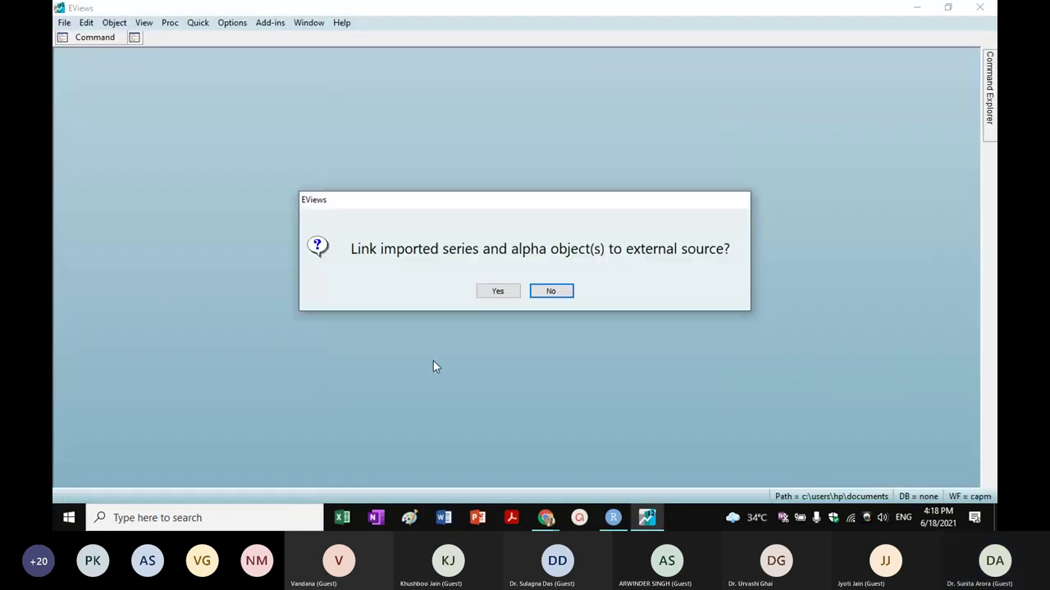
click(555, 291)
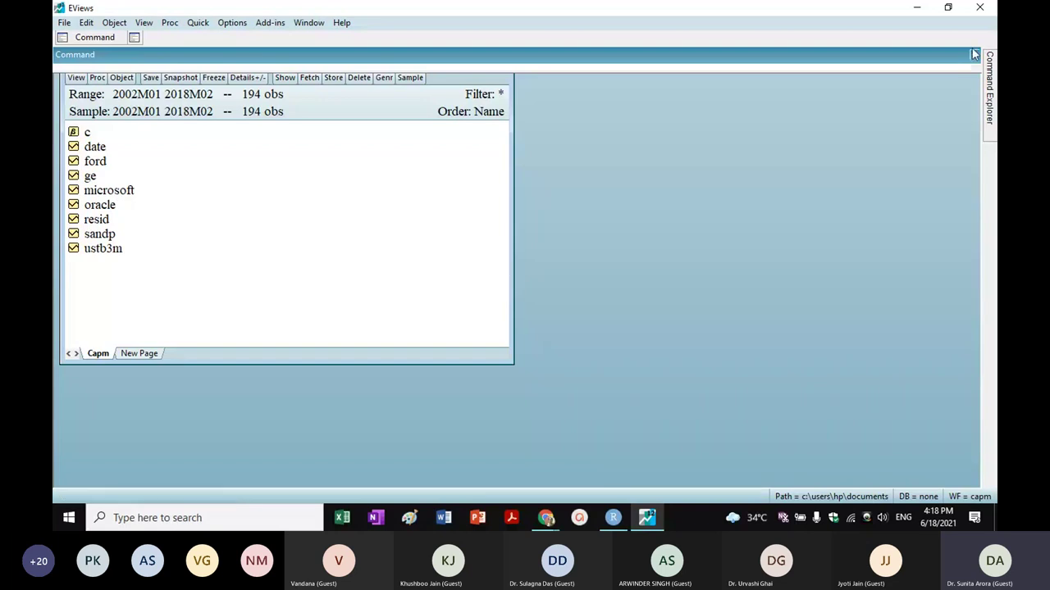
click(916, 7)
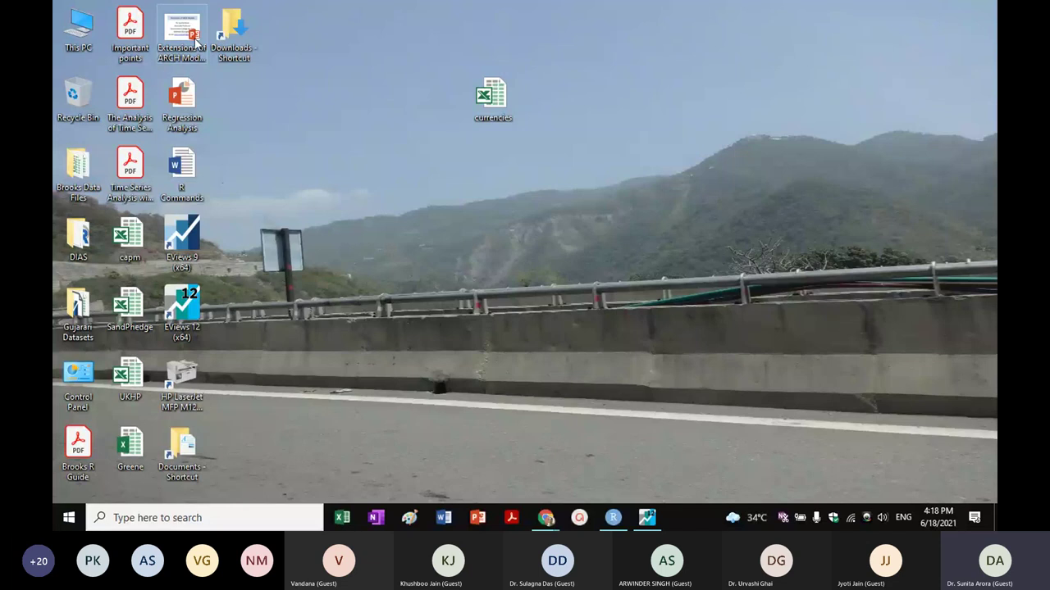
click(129, 96)
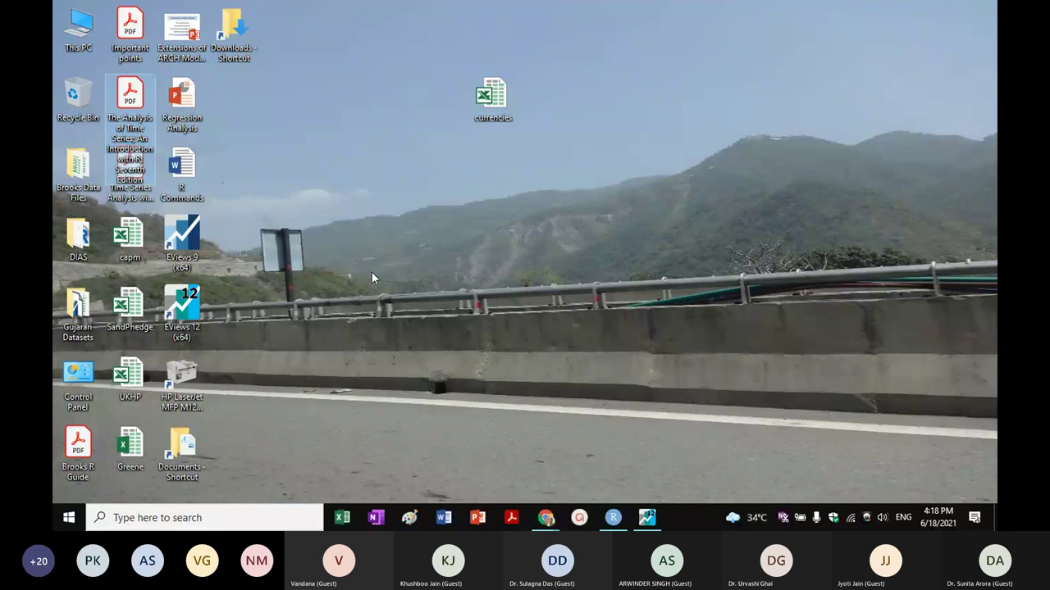
key(Return)
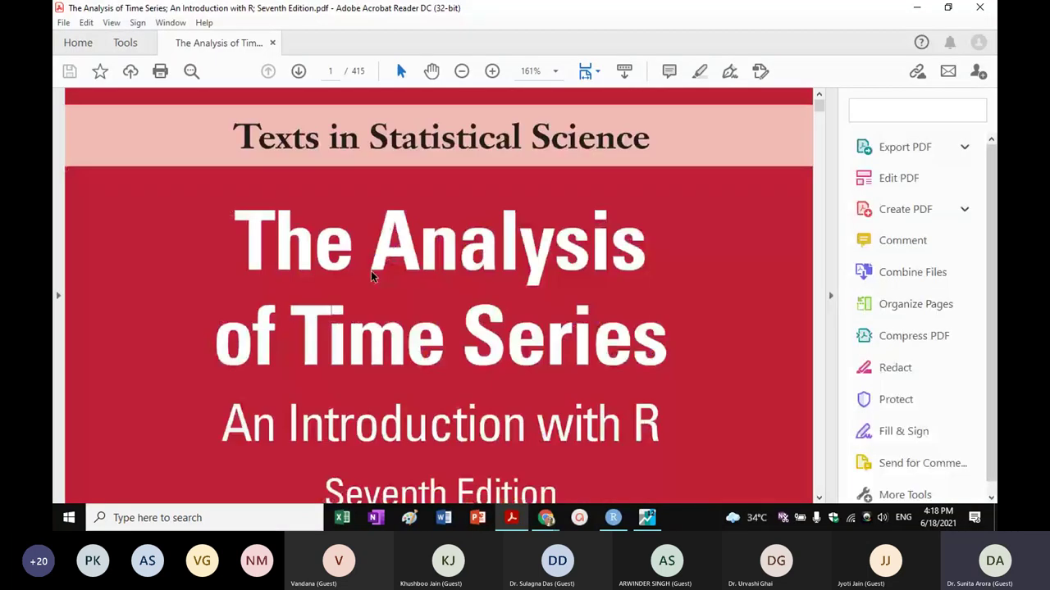
key(alt+F4)
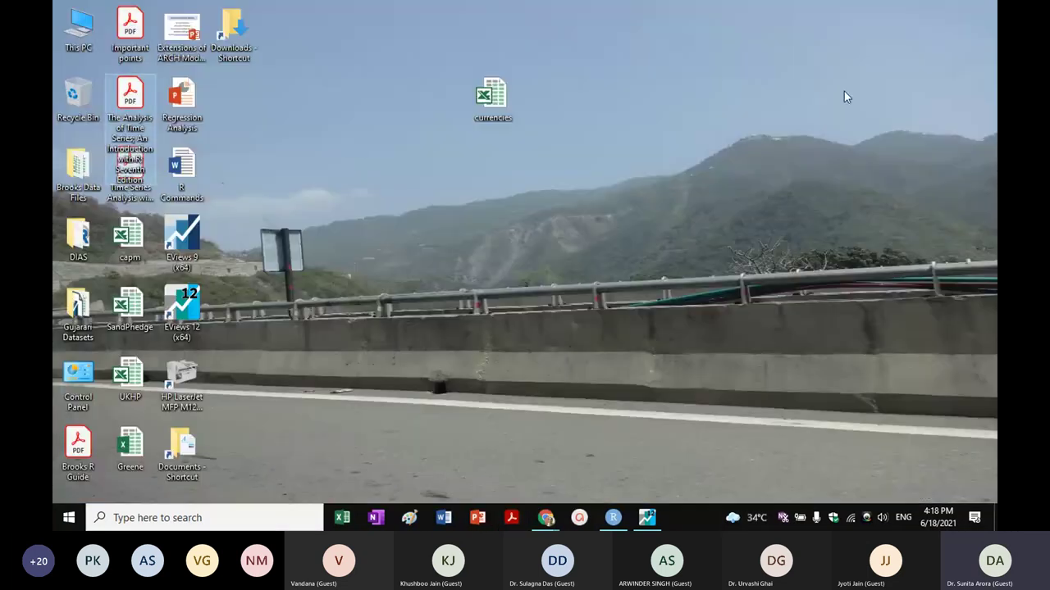
right_click(324, 165)
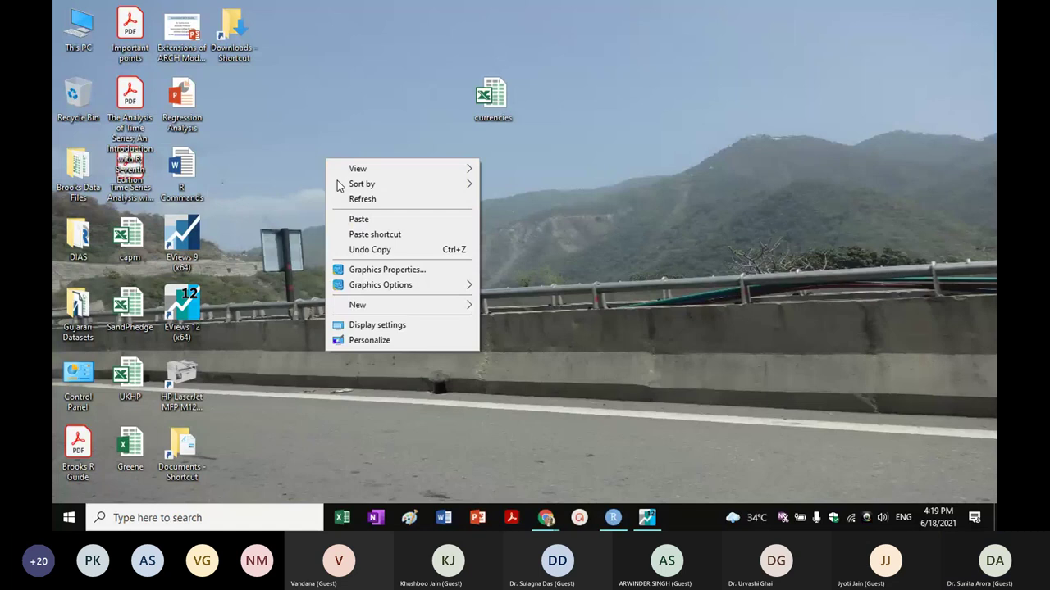
click(333, 200)
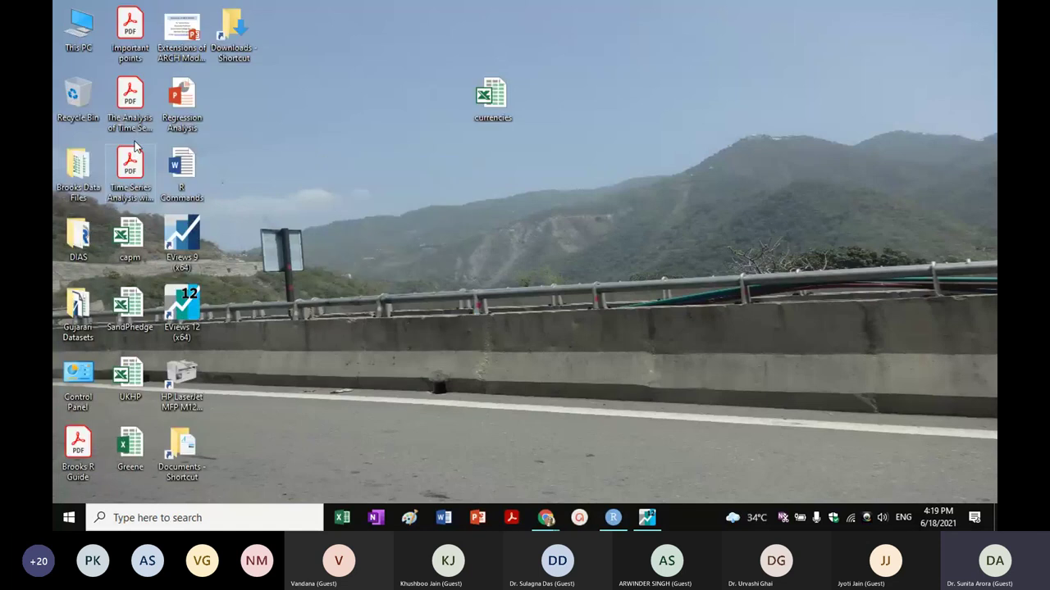
Open the Time Series Analysis with Eviews PDF and show slide 18 on models applied to stationary and non stationary series.
double_click(137, 163)
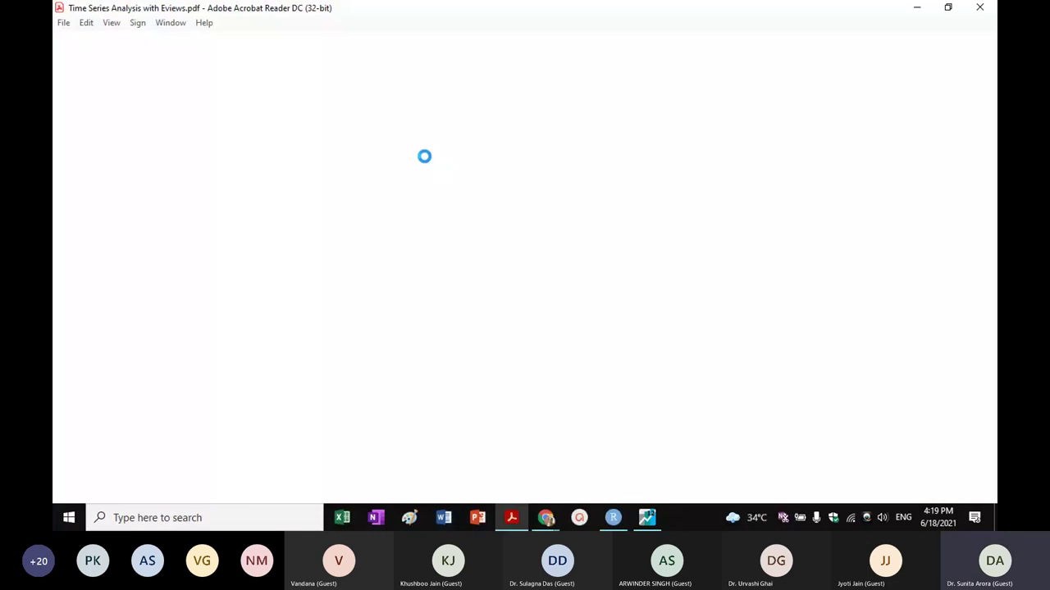
scroll(363, 143, down, 15)
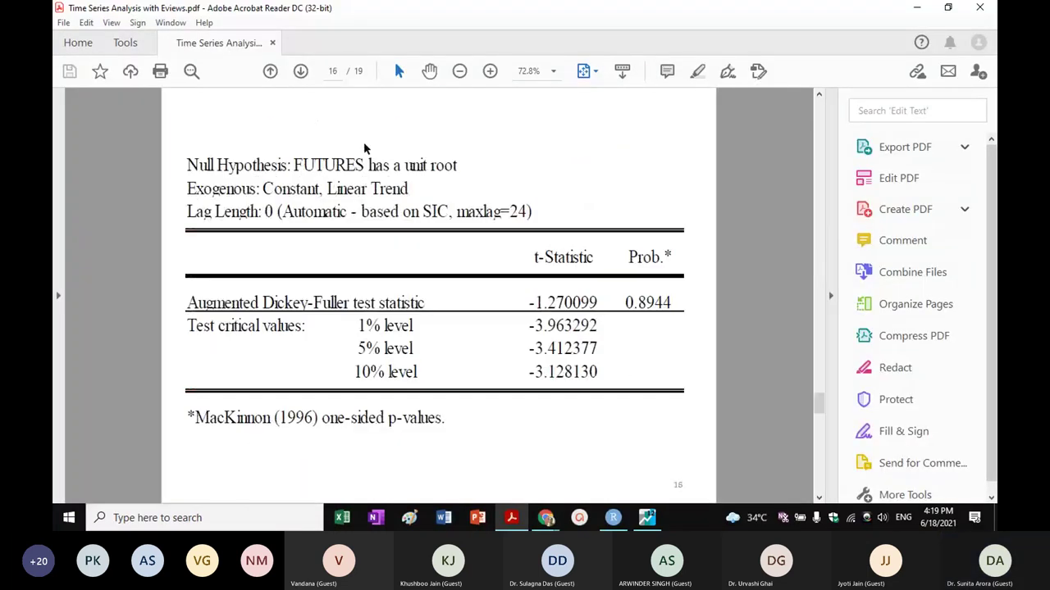
scroll(365, 148, down, 4)
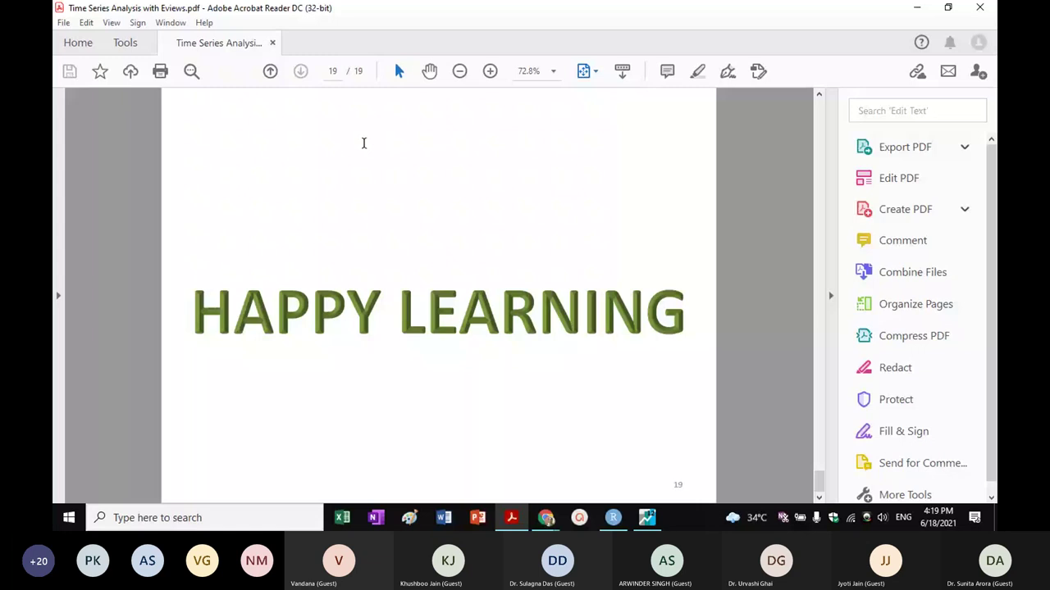
scroll(363, 143, up, 2)
scroll(347, 169, down, 1)
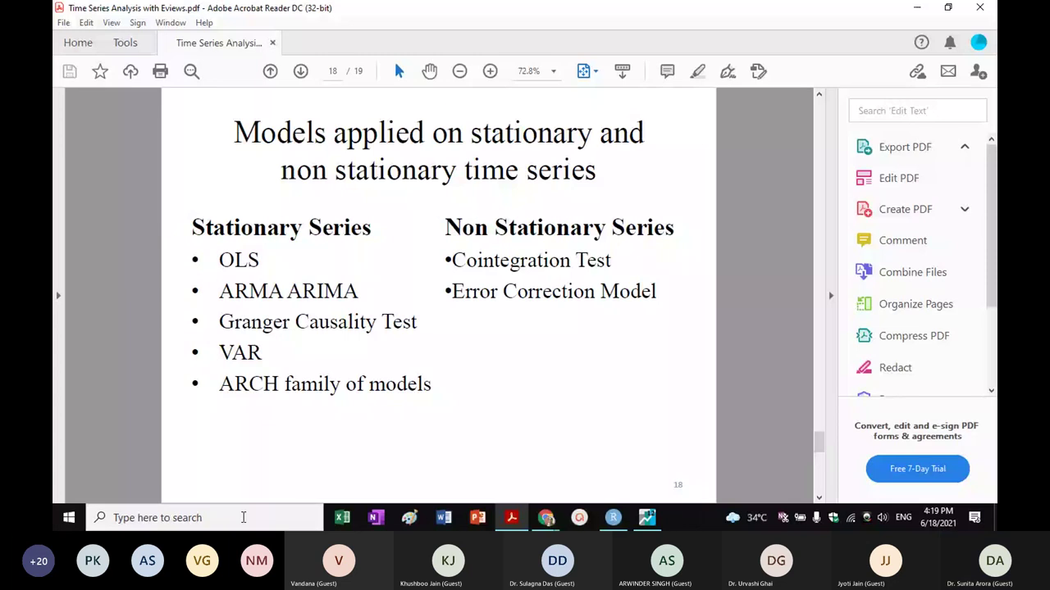
Switch to EViews, view the microsoft series as a raw-data Line & Symbol graph, and close the series window.
key(alt+Tab)
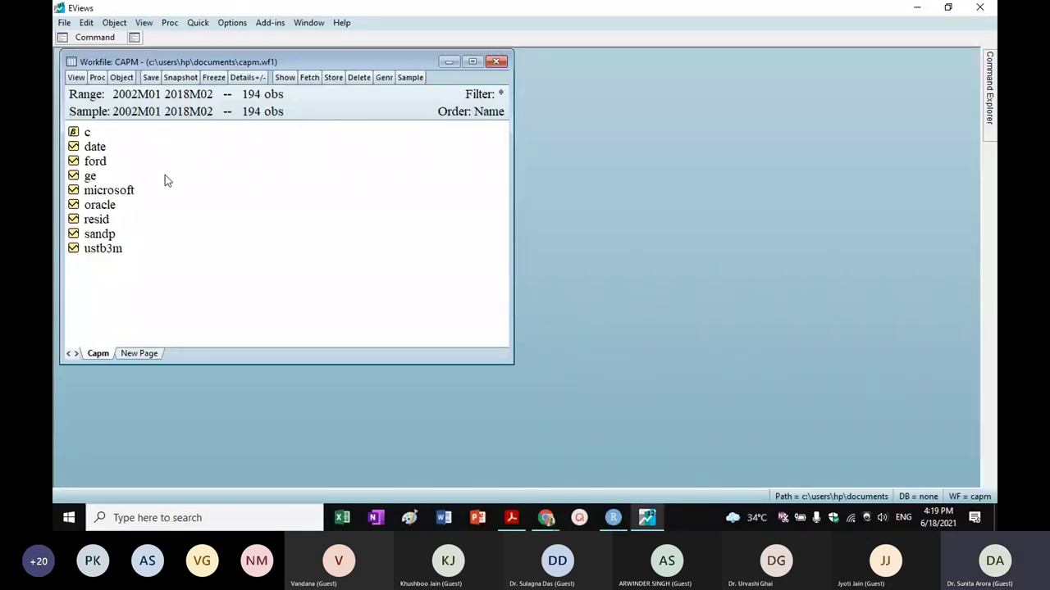
double_click(128, 189)
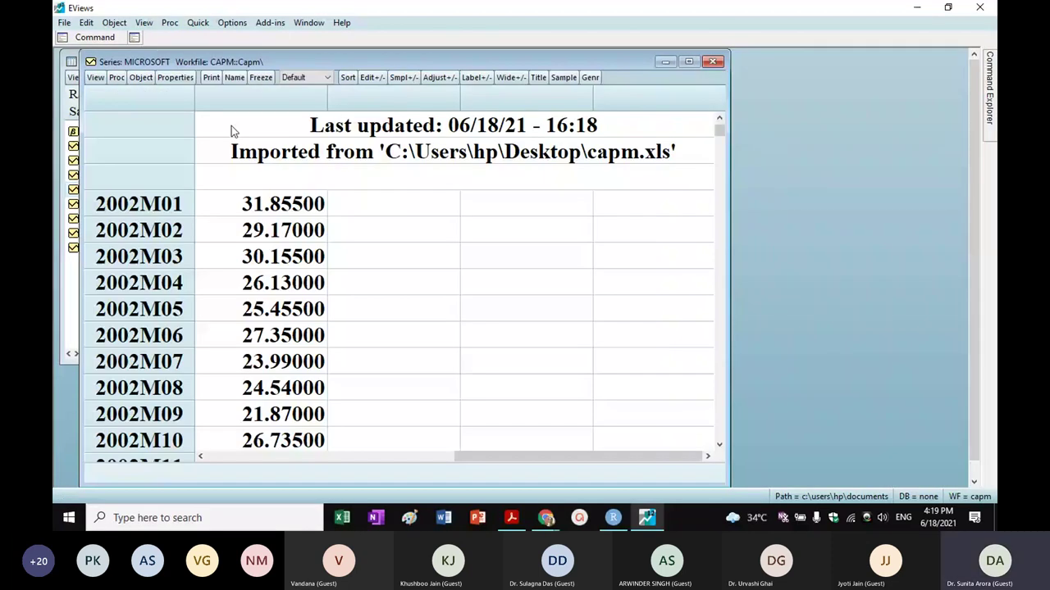
click(96, 78)
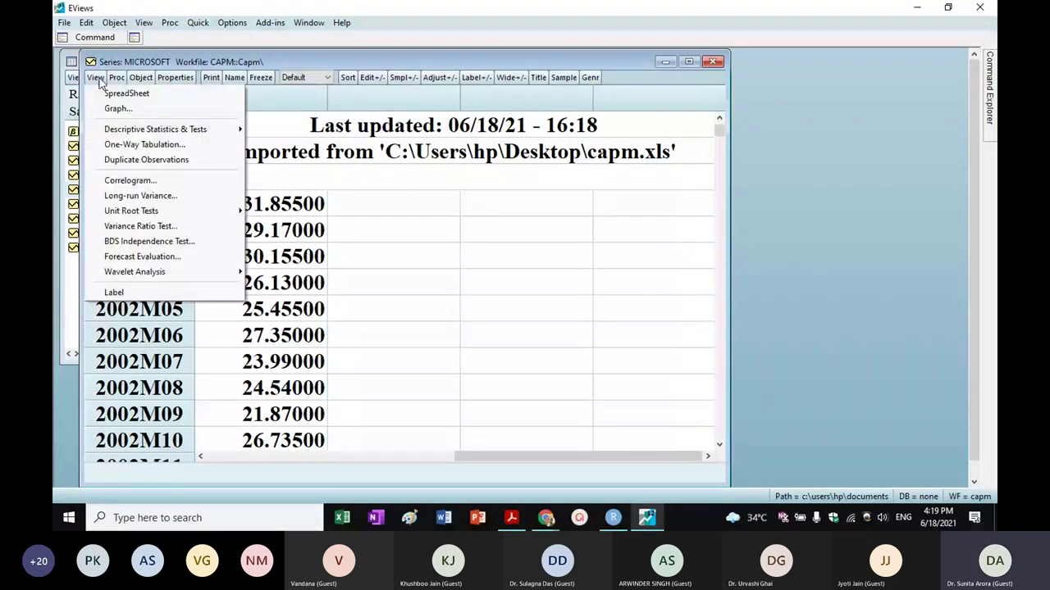
click(118, 108)
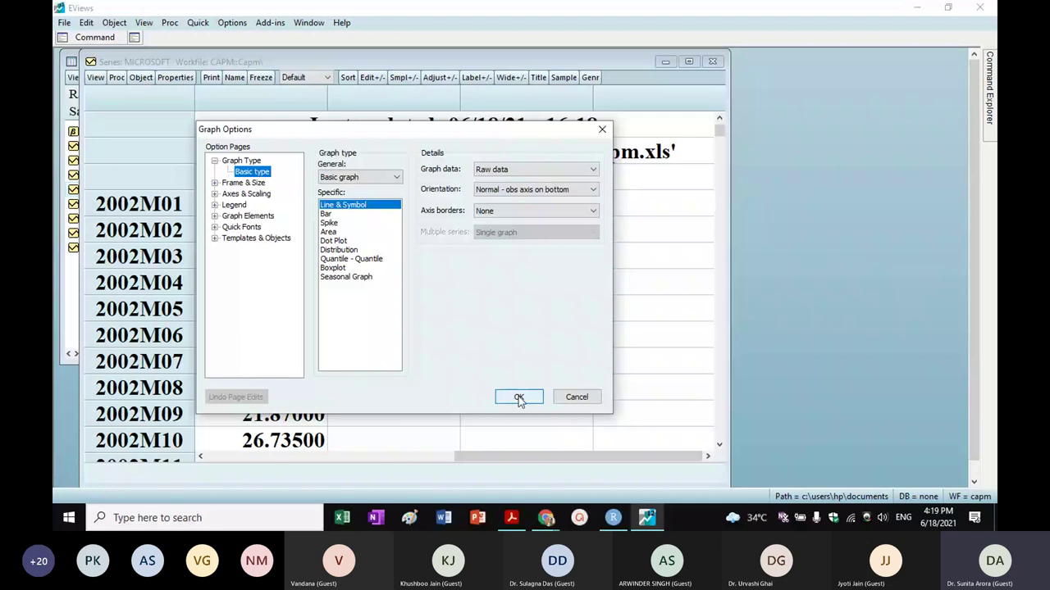
click(518, 398)
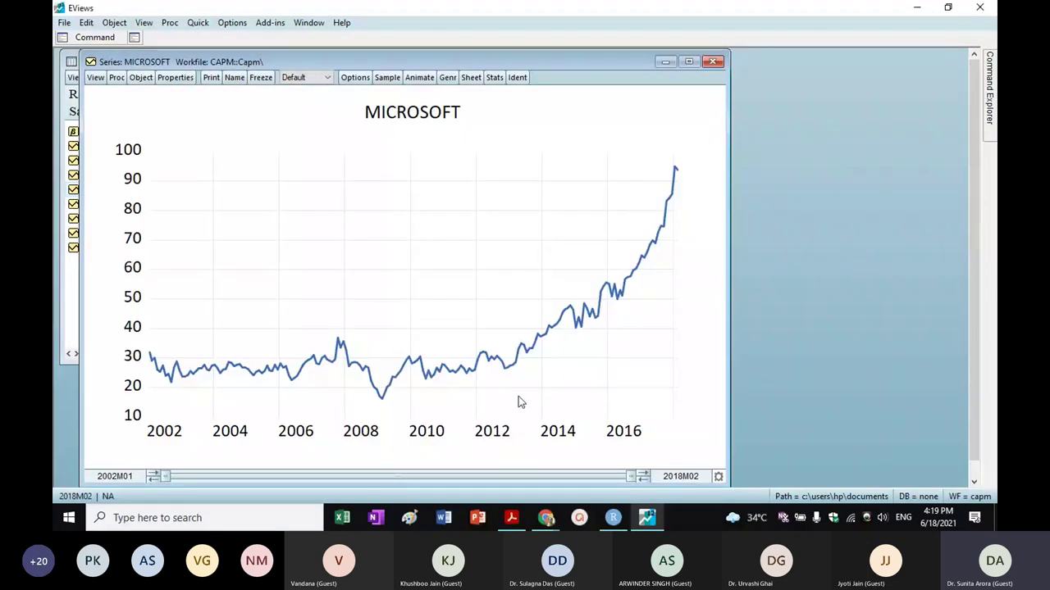
click(713, 64)
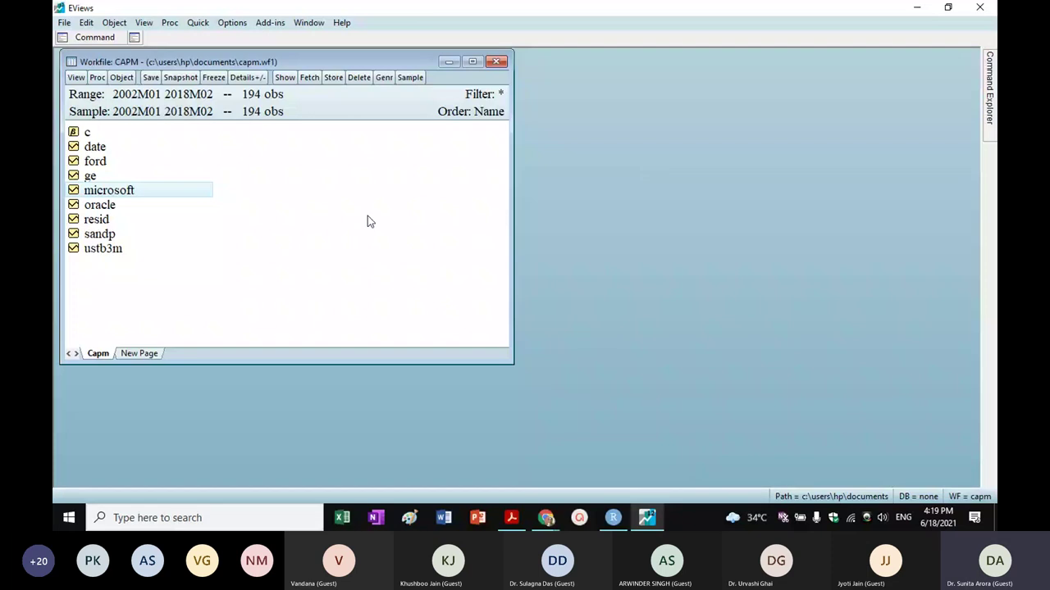
Generate a new series rm=dlog(microsoft)*100 over the full workfile sample.
click(367, 216)
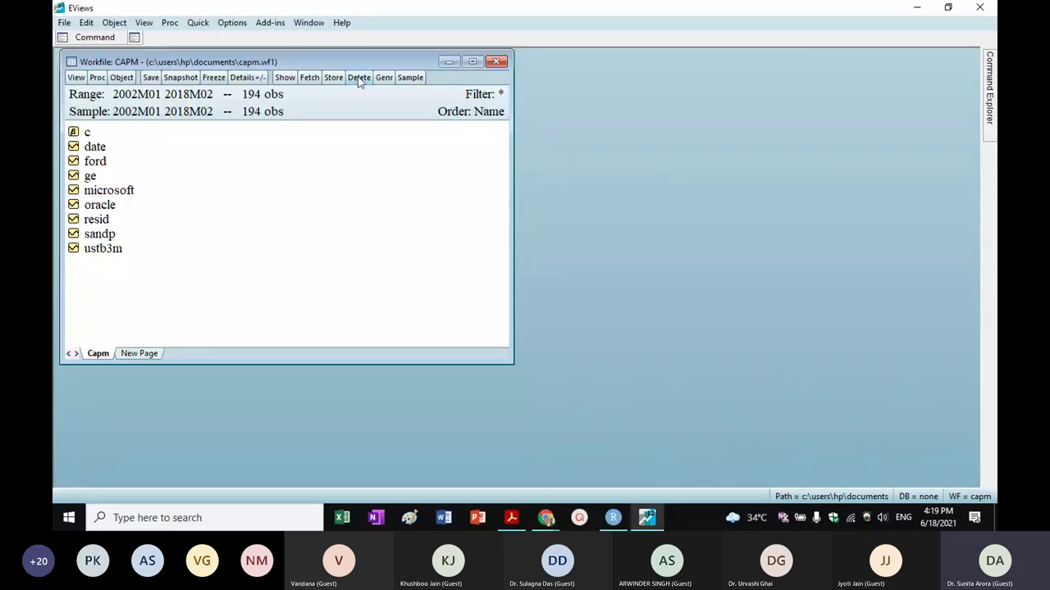
click(384, 78)
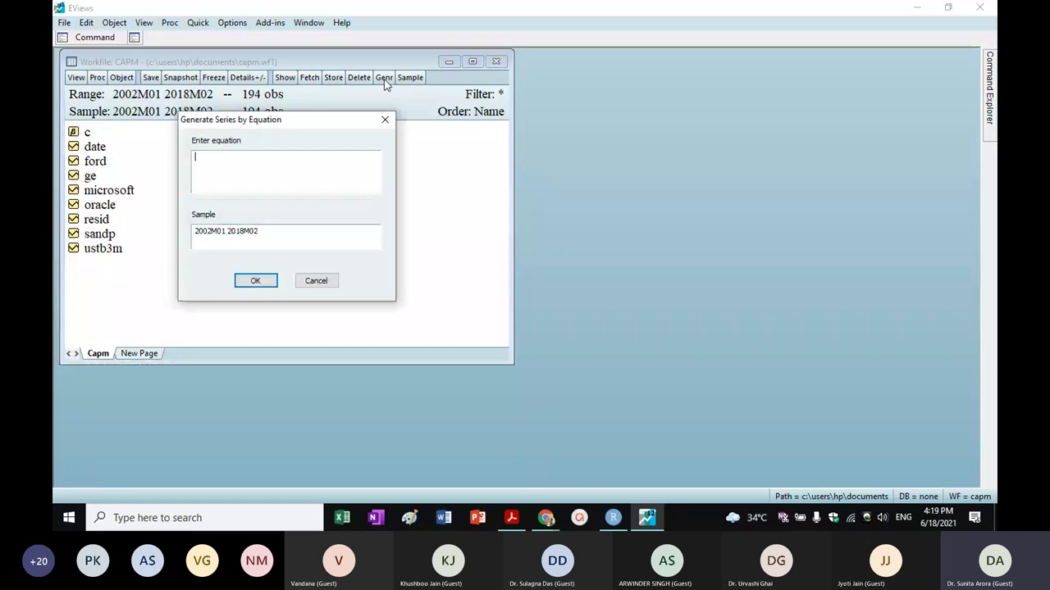
drag(344, 125, 425, 120)
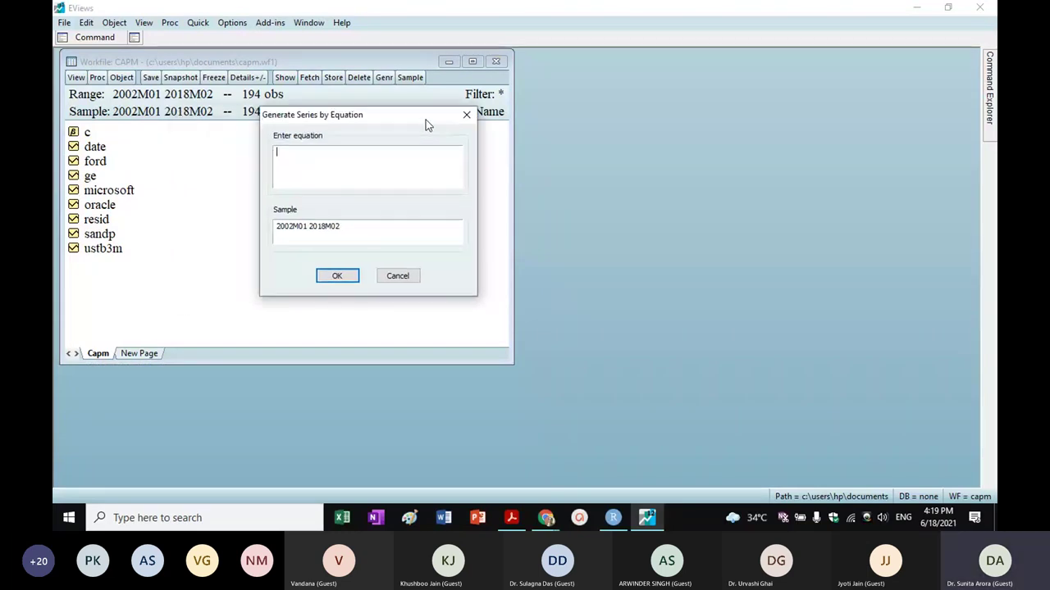
text(rm)
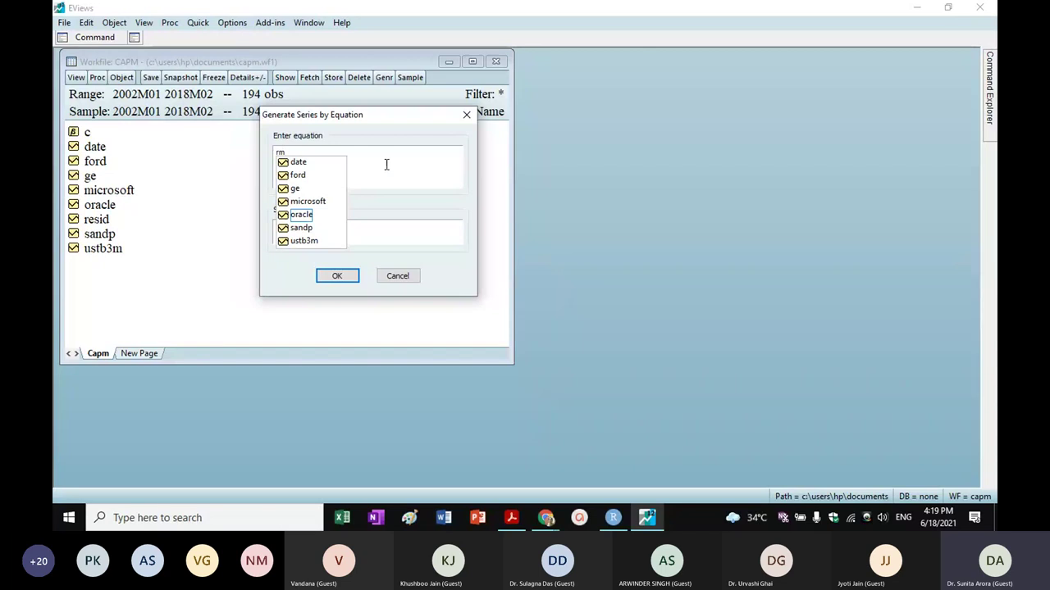
text(=)
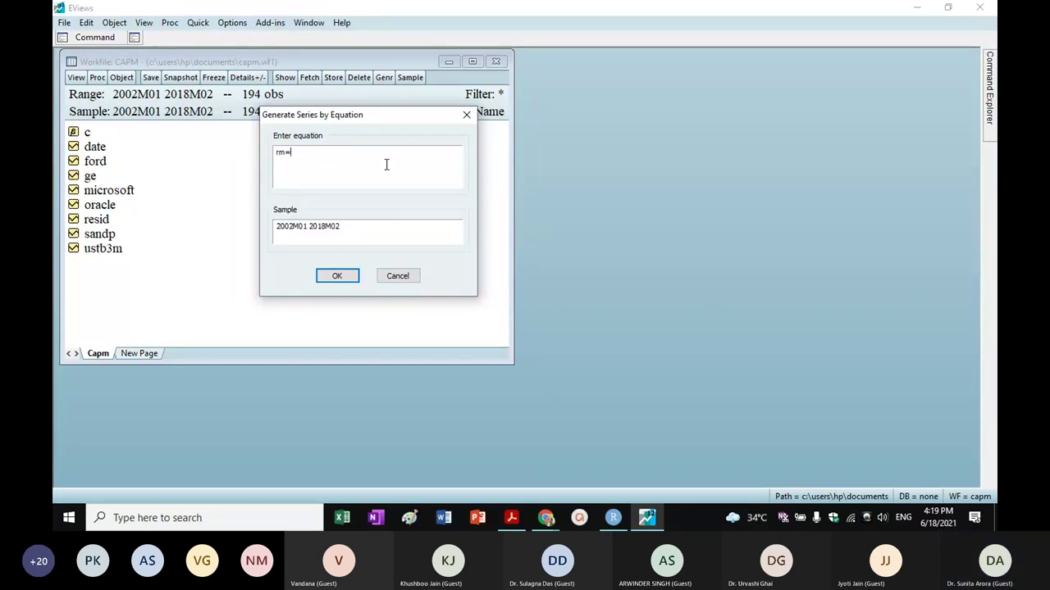
text(dlo)
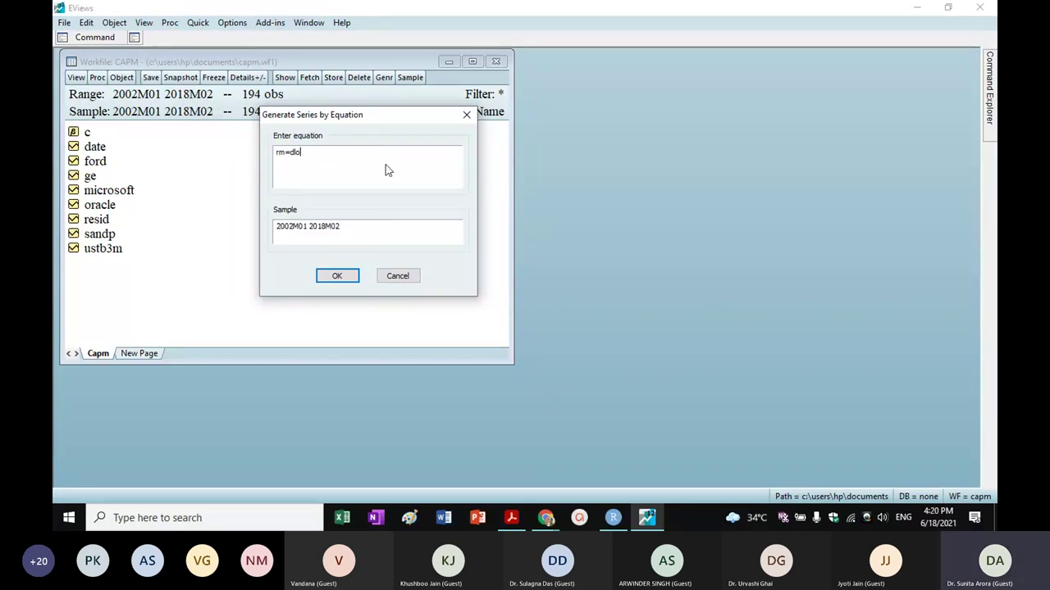
text(g()
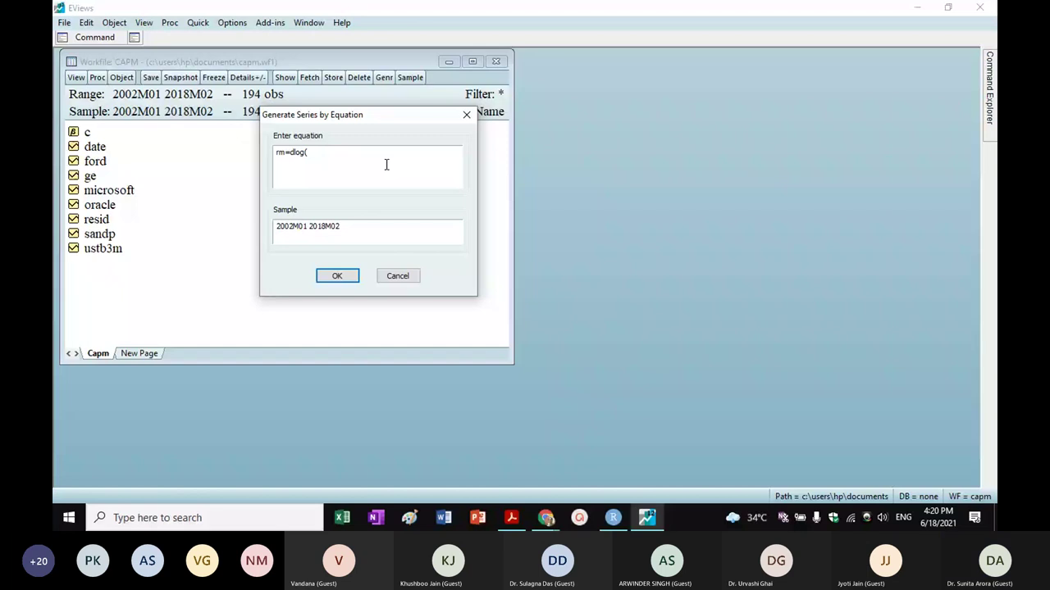
text(mi)
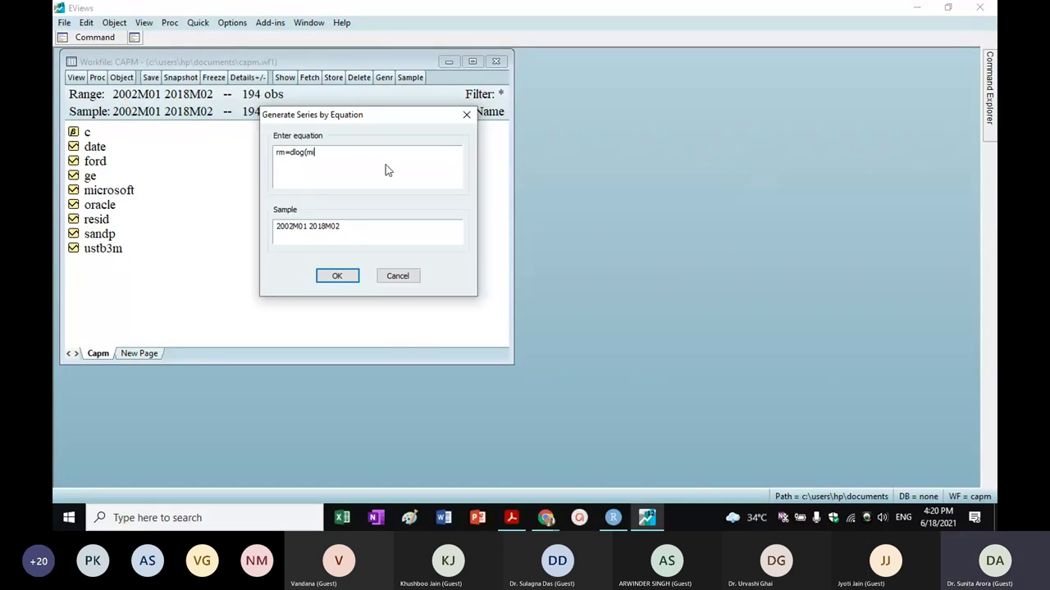
text(crosoft)
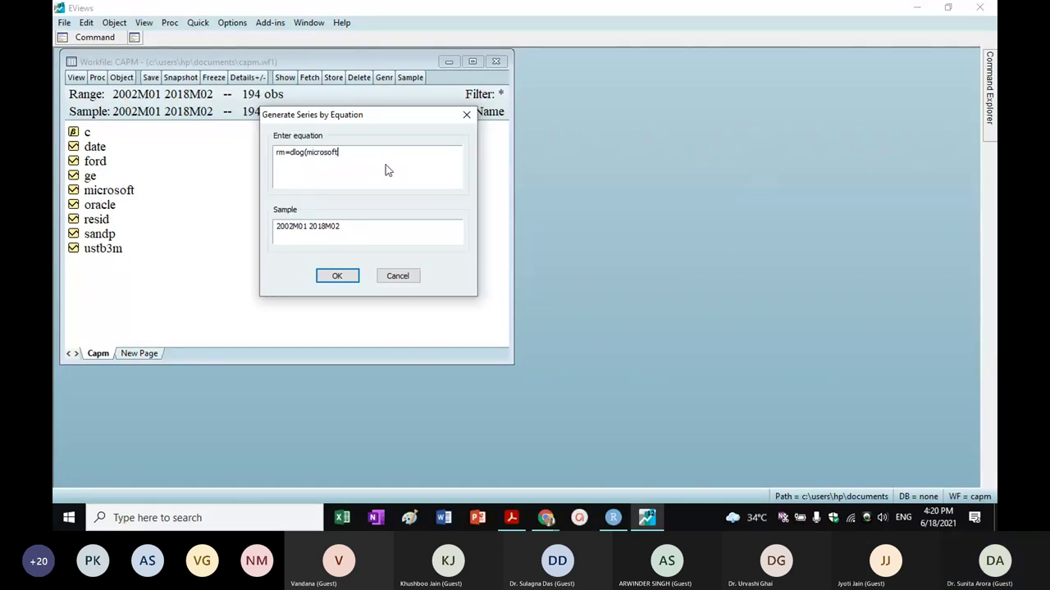
text())
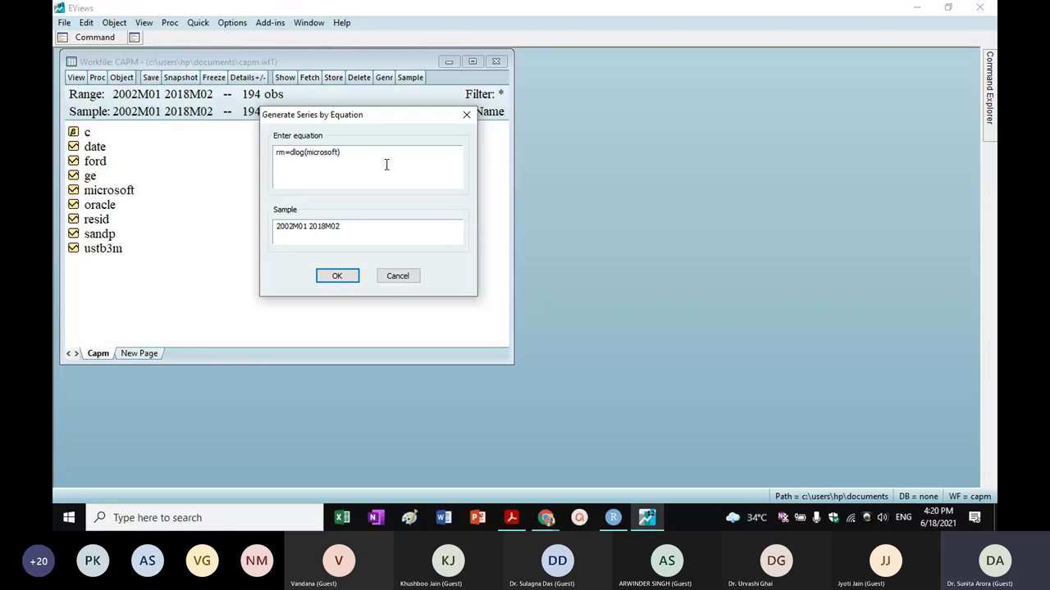
text(*100)
click(339, 276)
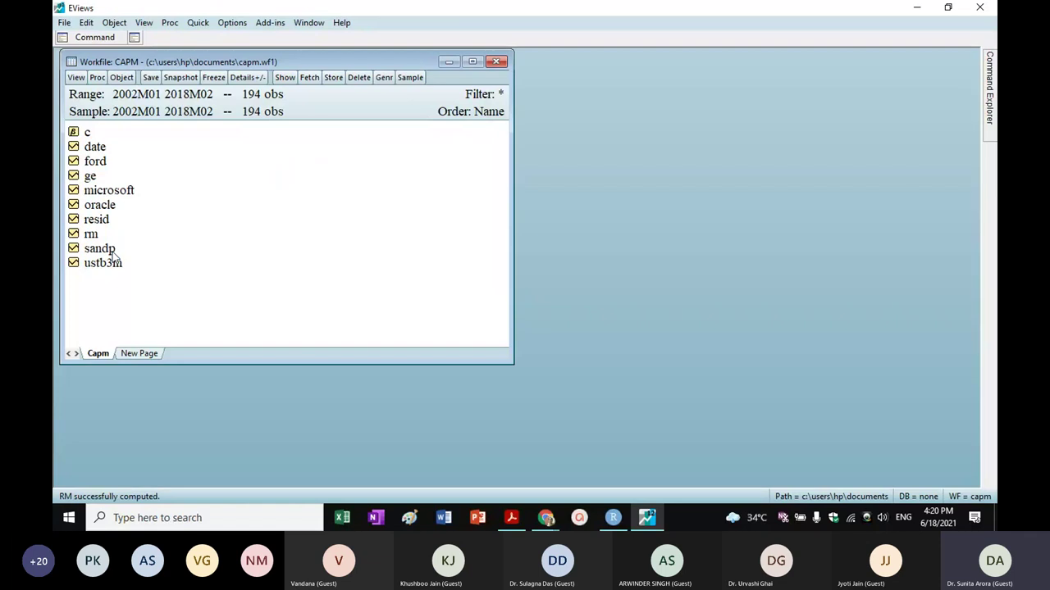
Open the rm series, view it as a line graph with default graph options, and close the series window.
double_click(91, 236)
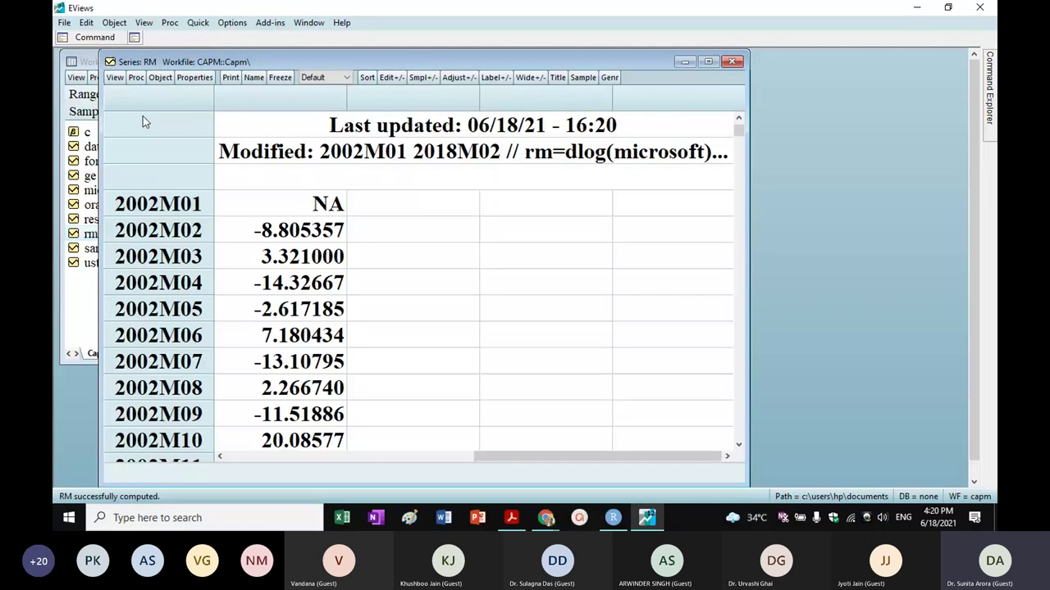
click(114, 77)
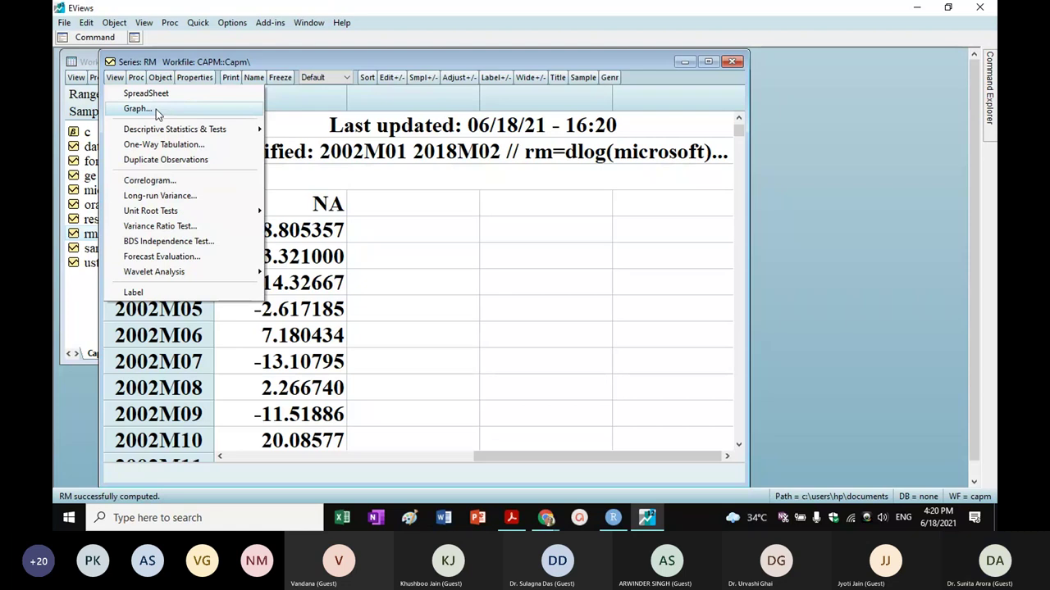
click(156, 109)
click(539, 398)
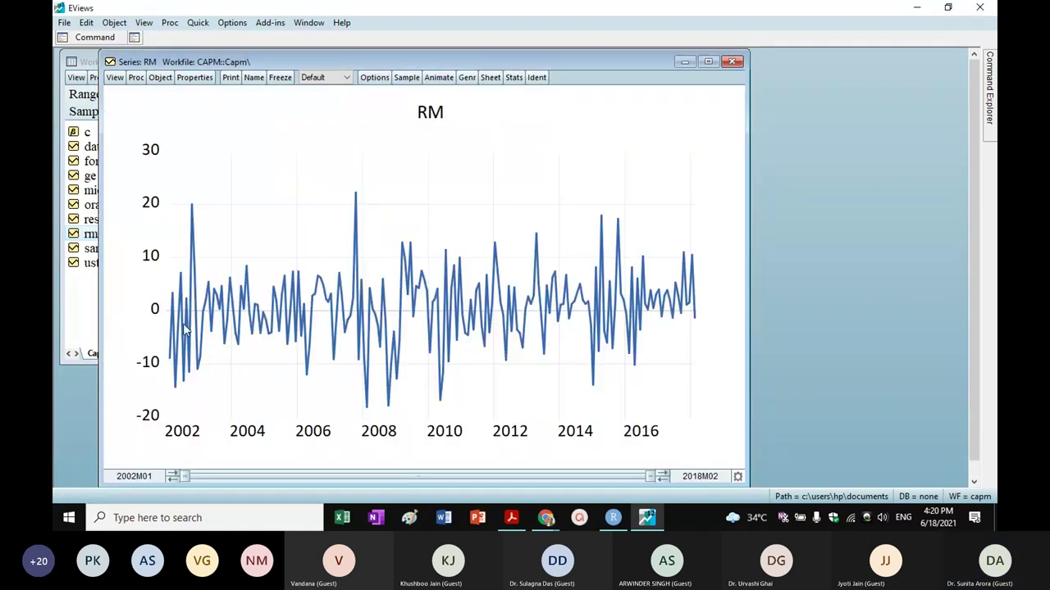
click(733, 62)
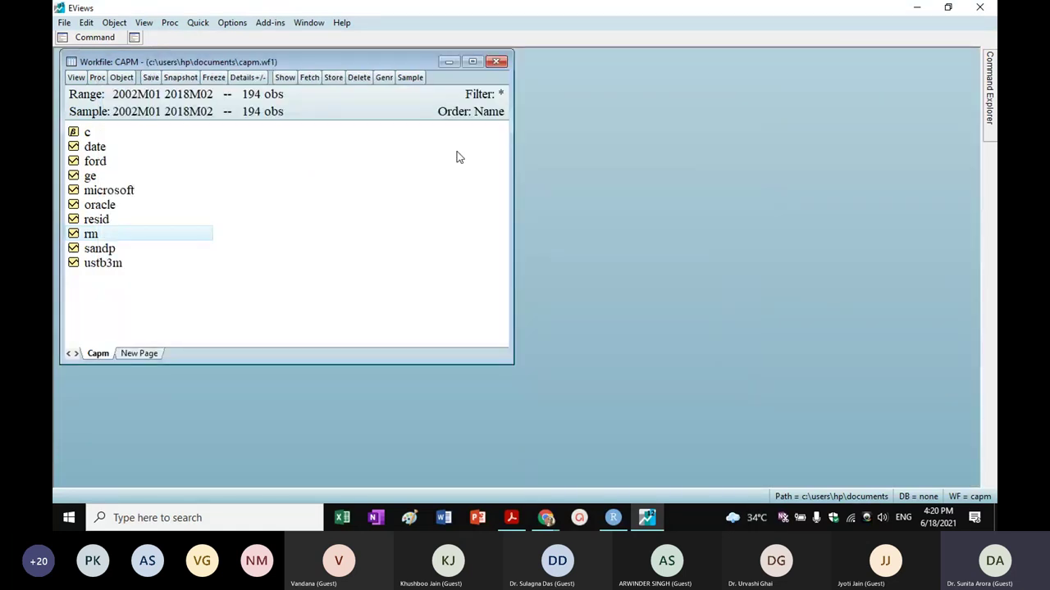
click(250, 217)
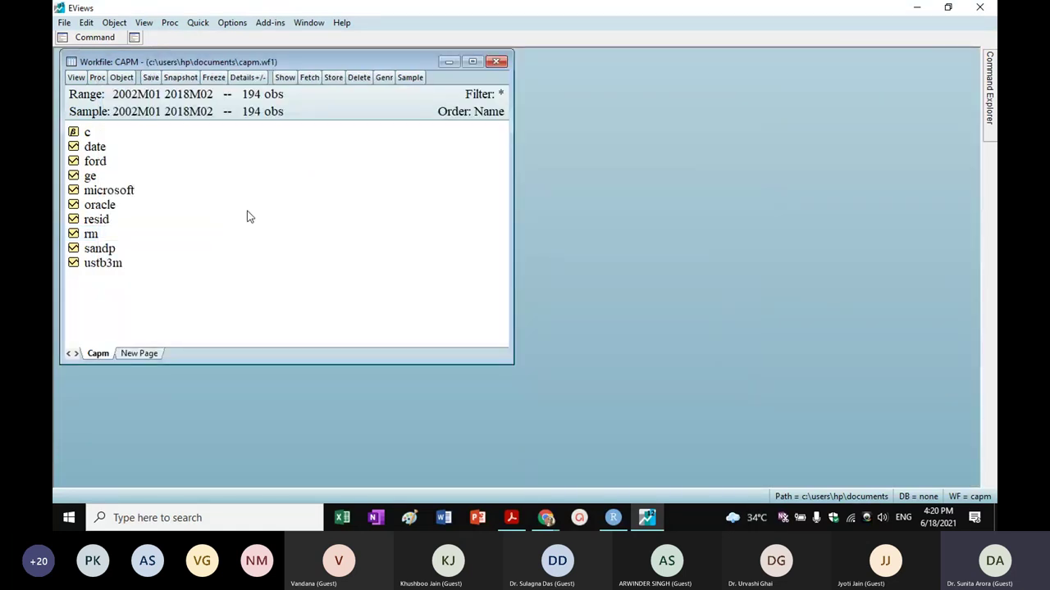
Estimate a least squares equation with rm as the dependent variable and only the constant c as regressor.
click(191, 25)
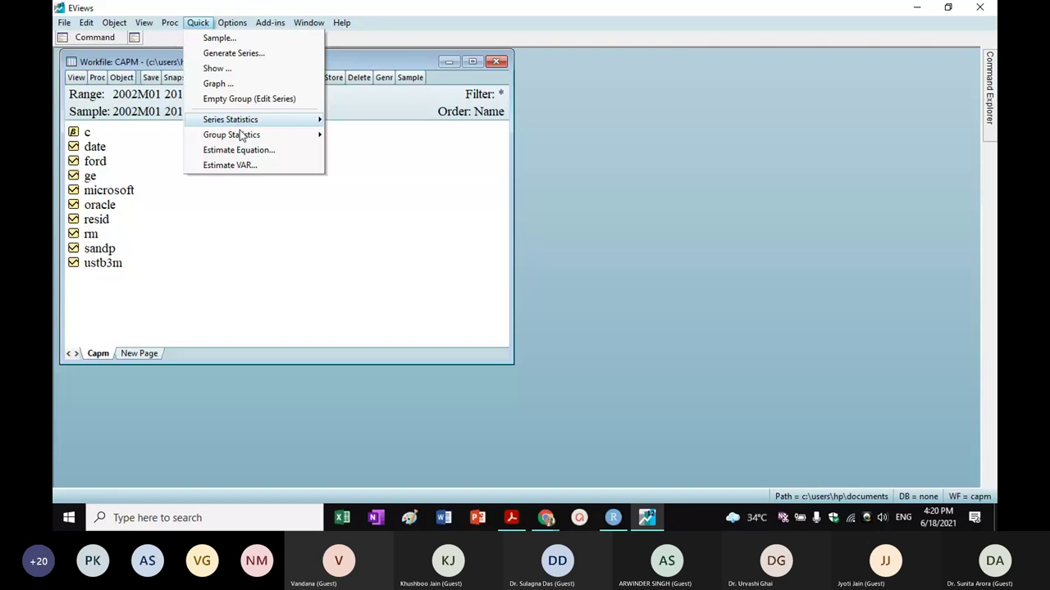
click(246, 155)
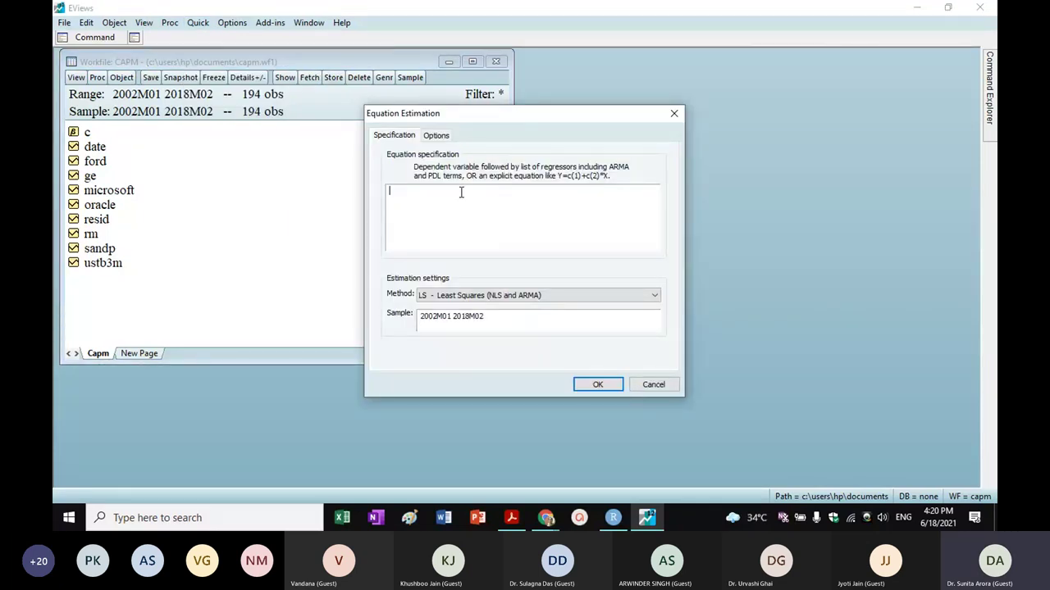
text(rm )
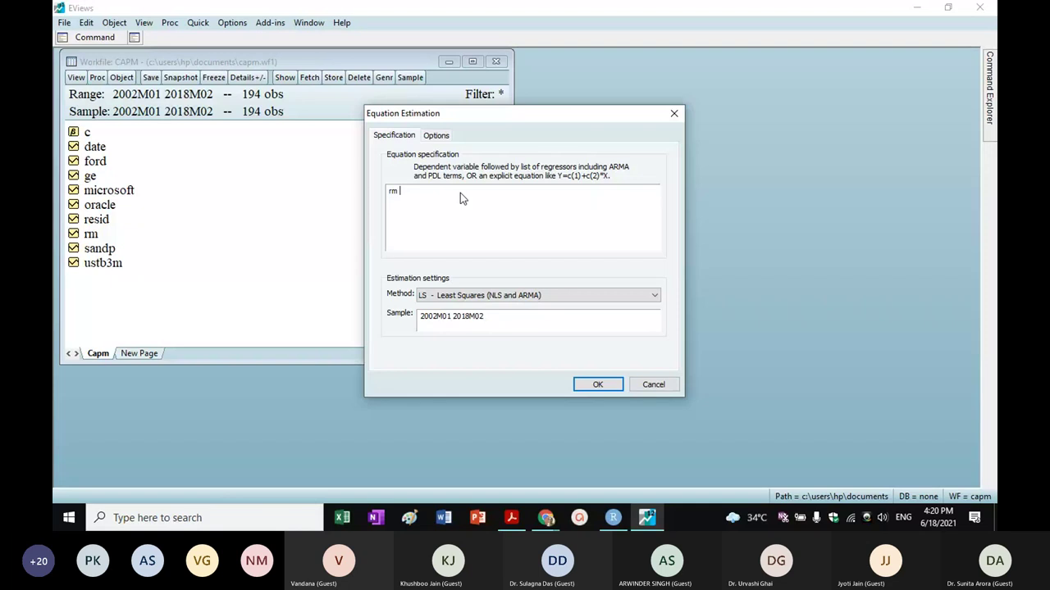
text(c)
key(Escape)
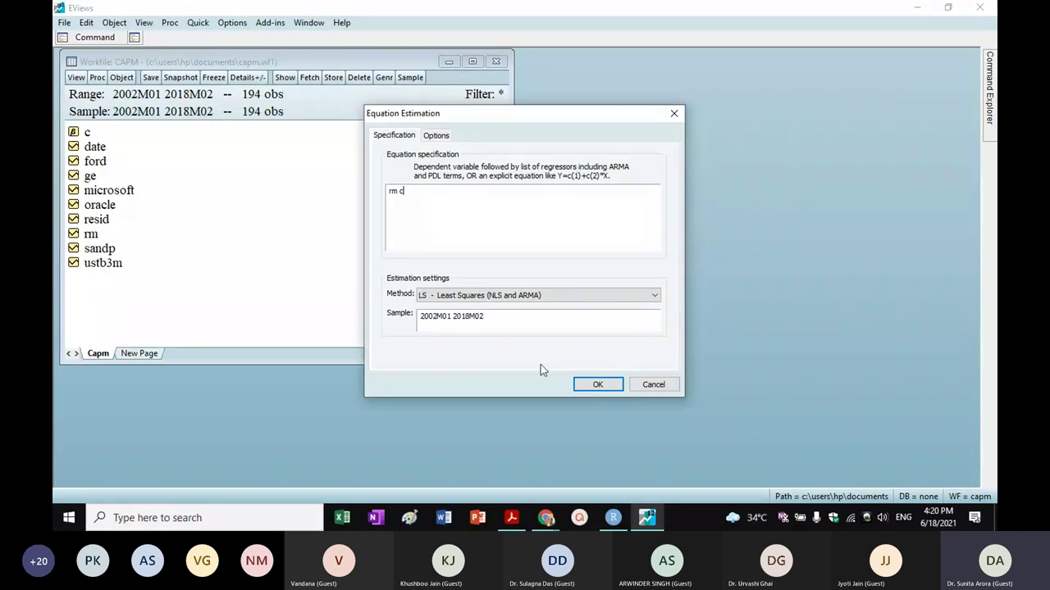
click(597, 385)
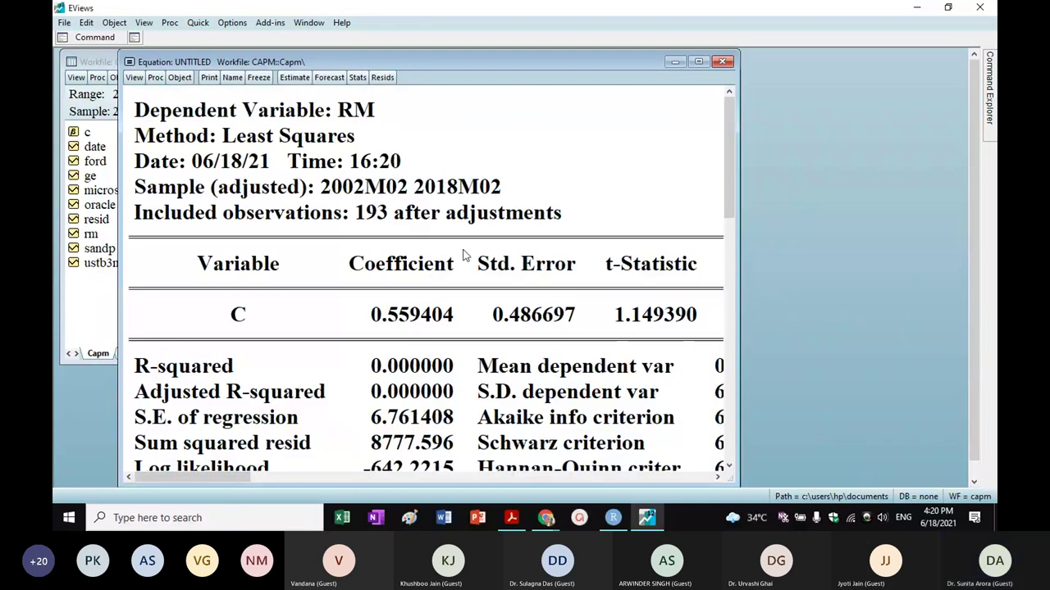
Display the equation's residual correlogram with Q-statistics for 36 lags, maximize its window, and look through the probabilities.
click(134, 77)
mouse_move(197, 227)
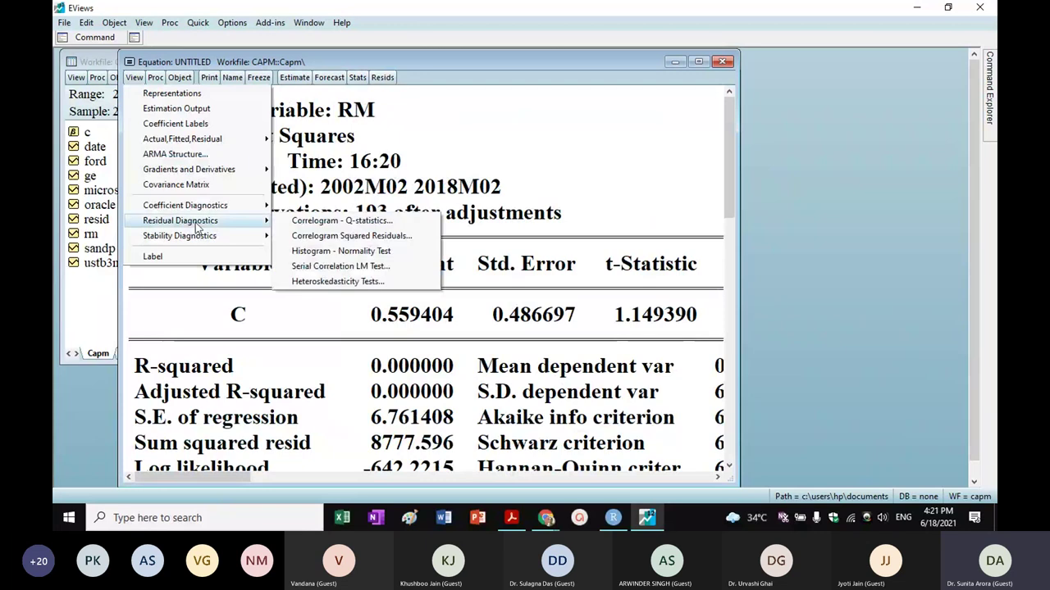
click(328, 221)
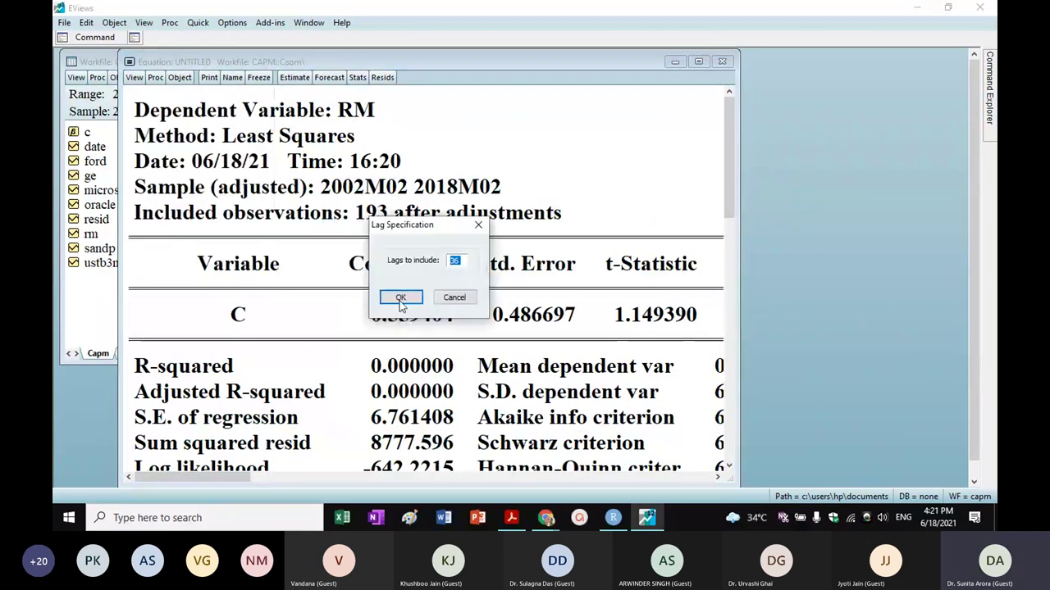
click(401, 298)
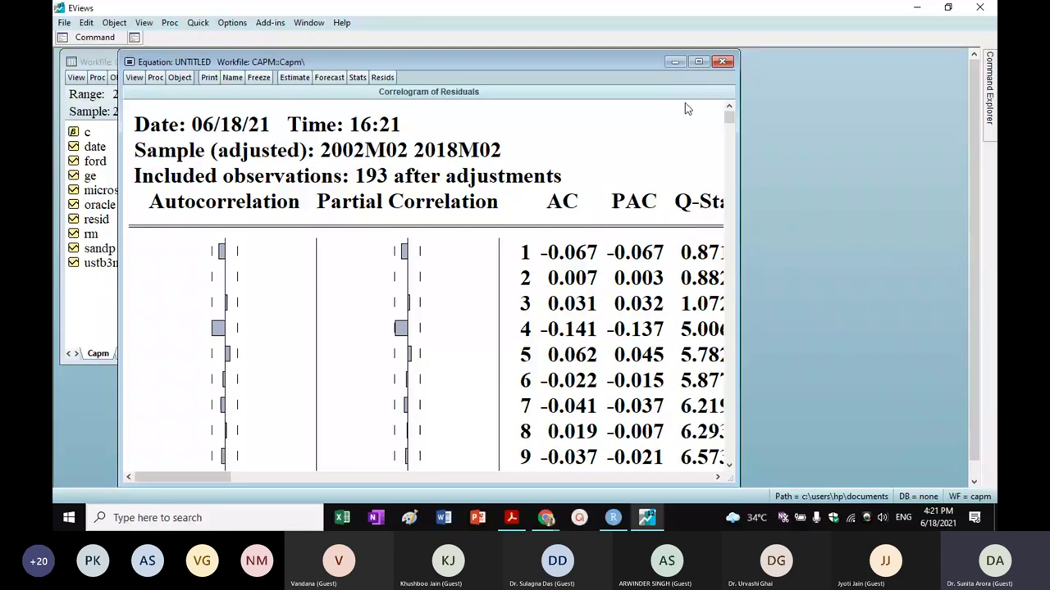
click(698, 62)
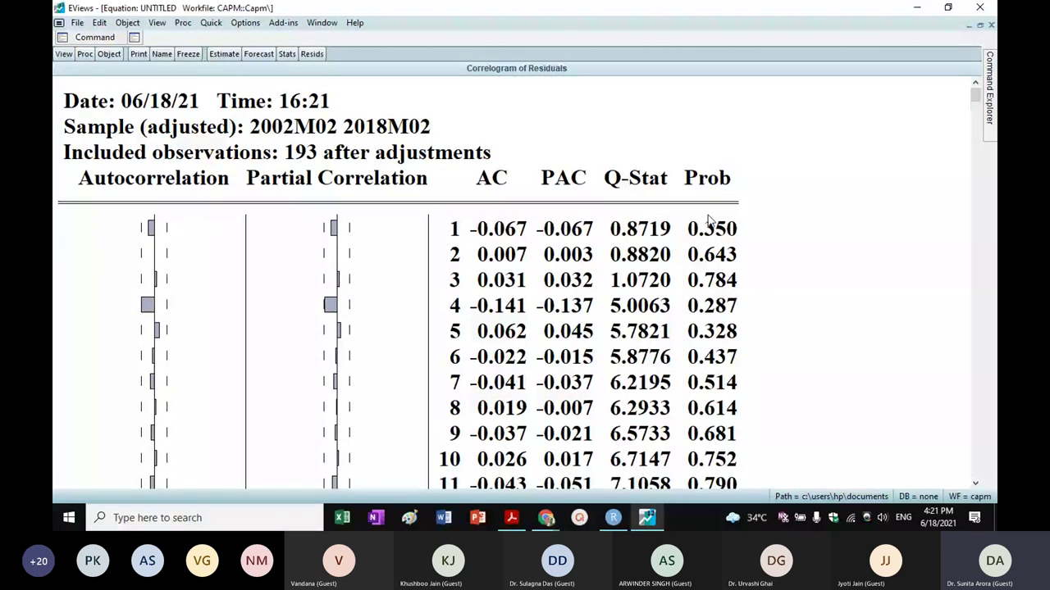
scroll(722, 254, down, 1)
scroll(736, 284, up, 1)
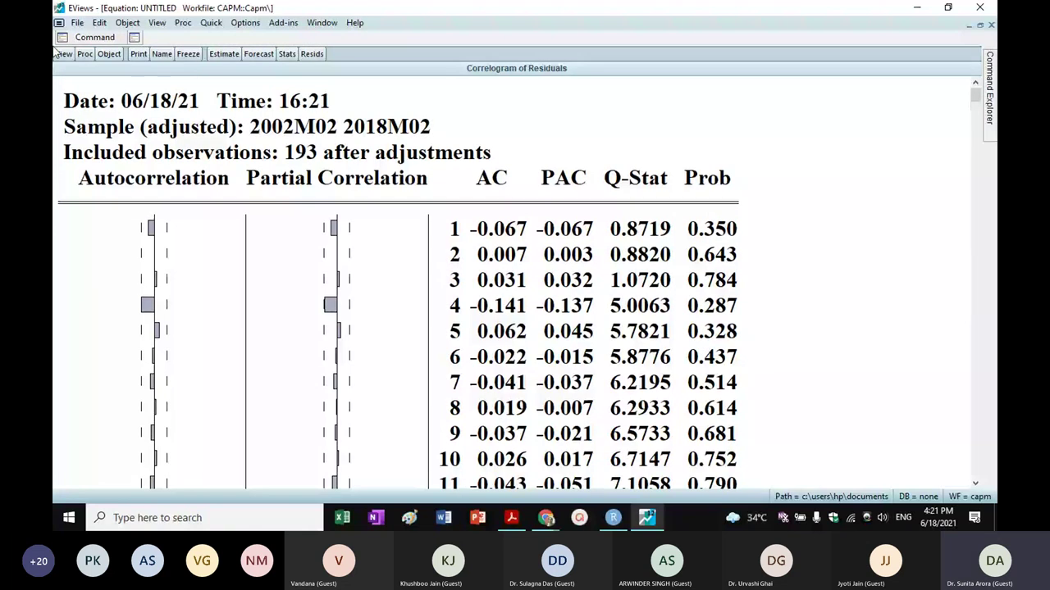
Display the correlogram of squared residuals for the rm equation with 36 lags.
click(63, 54)
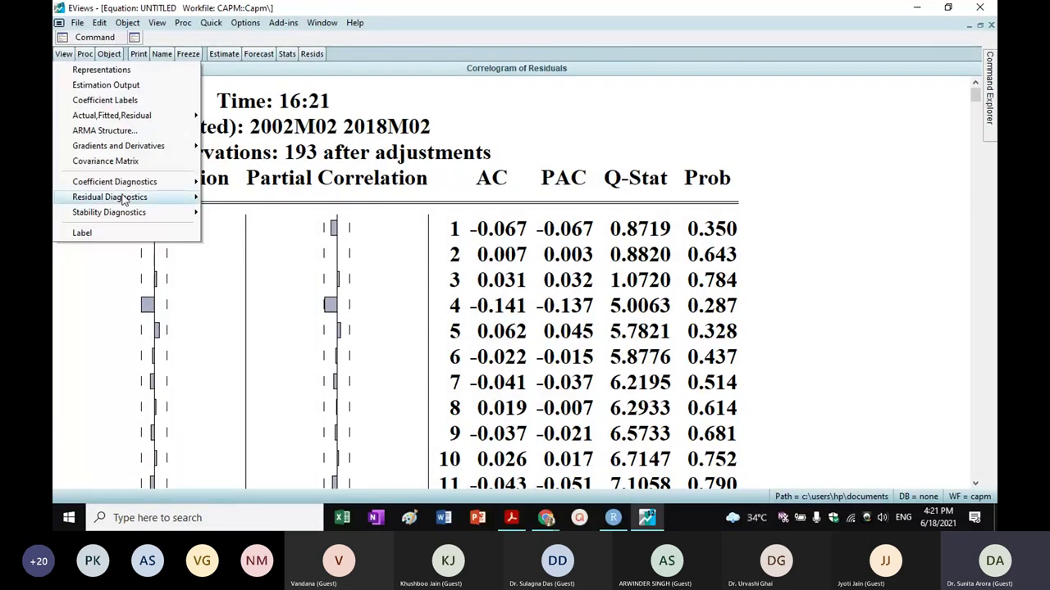
mouse_move(123, 201)
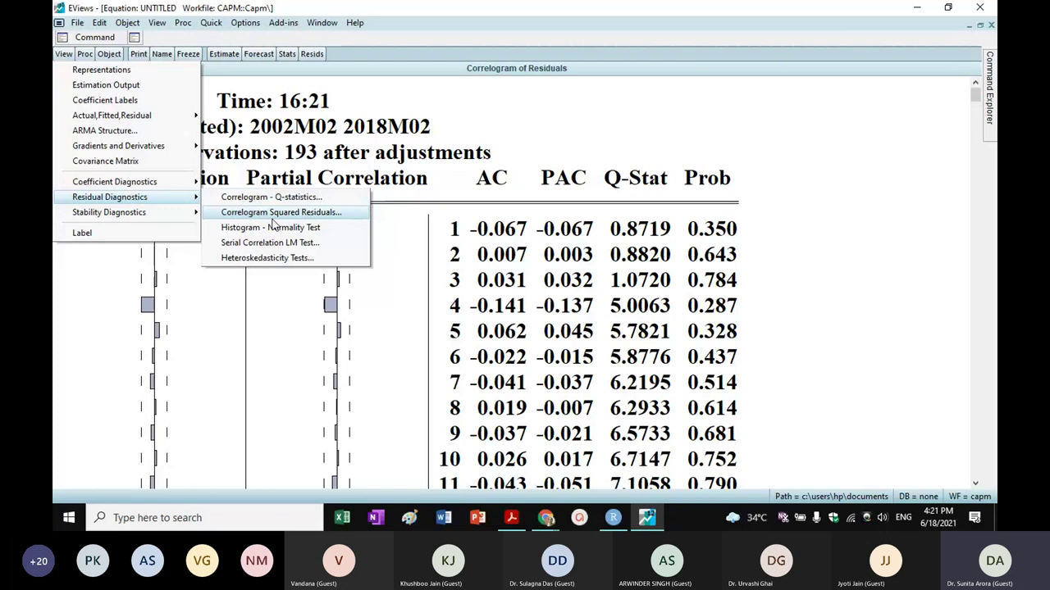
click(273, 215)
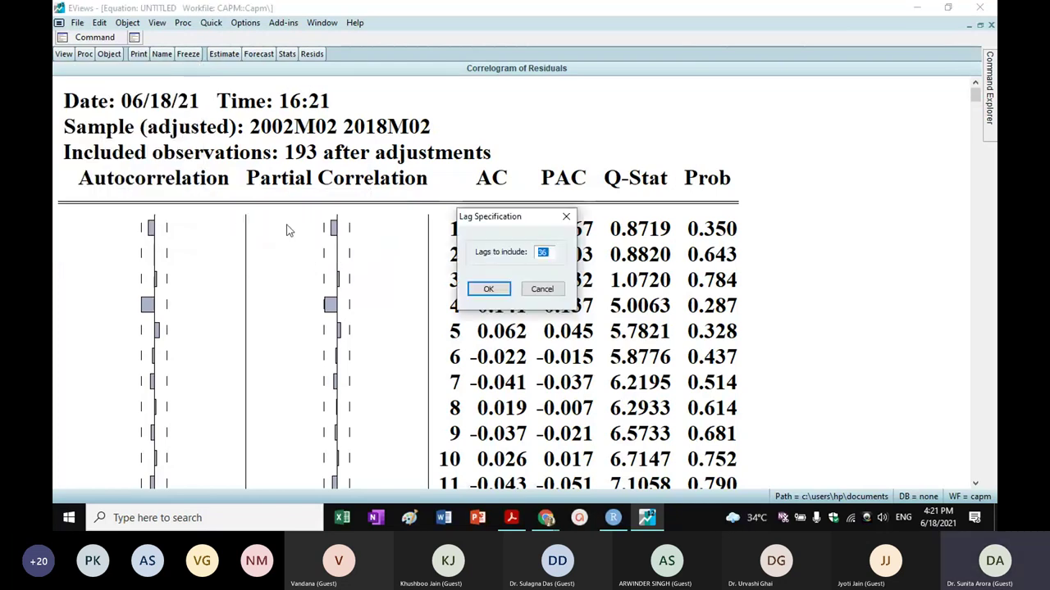
click(484, 290)
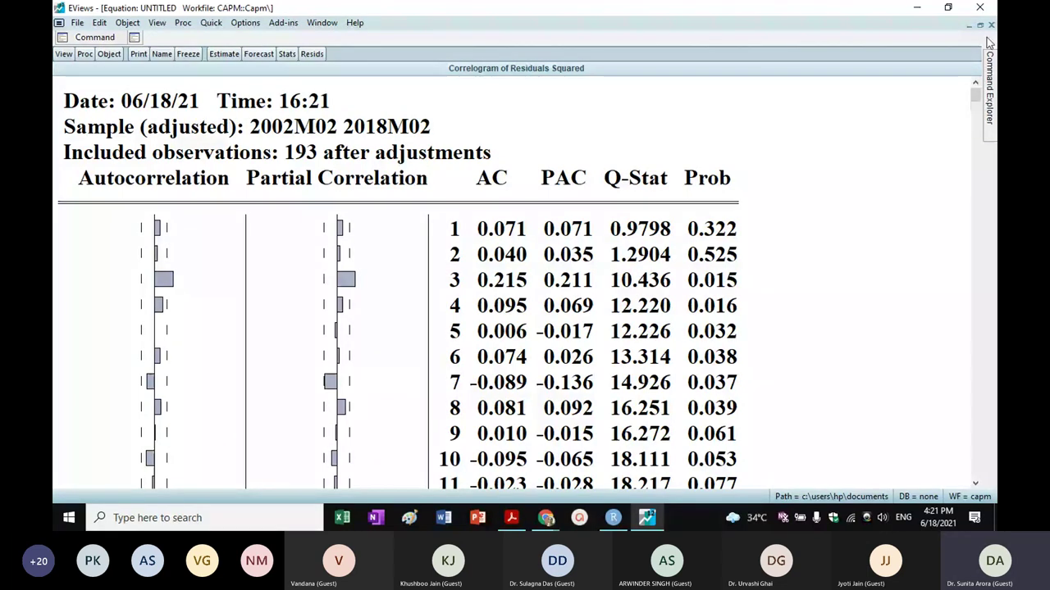
Re-estimate the rm c equation by least squares and redisplay its squared residuals correlogram with 36 lags.
click(223, 54)
click(419, 202)
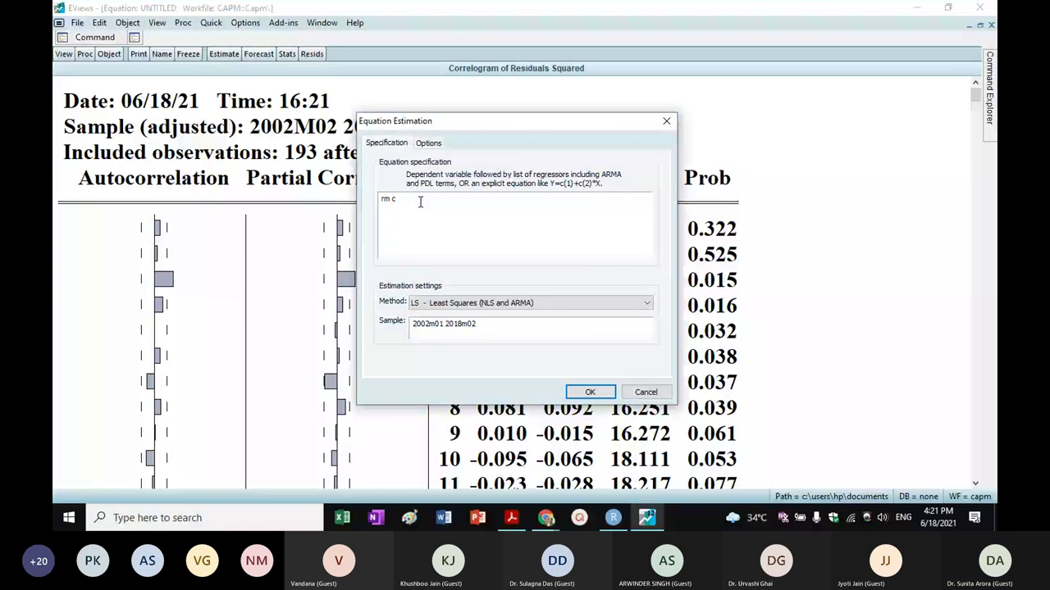
click(589, 392)
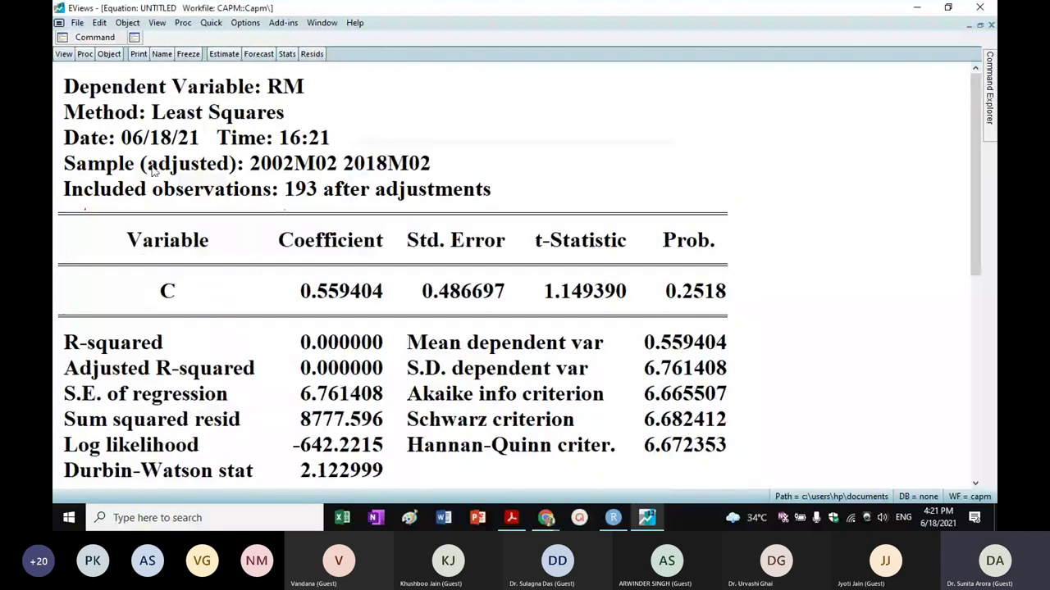
click(63, 53)
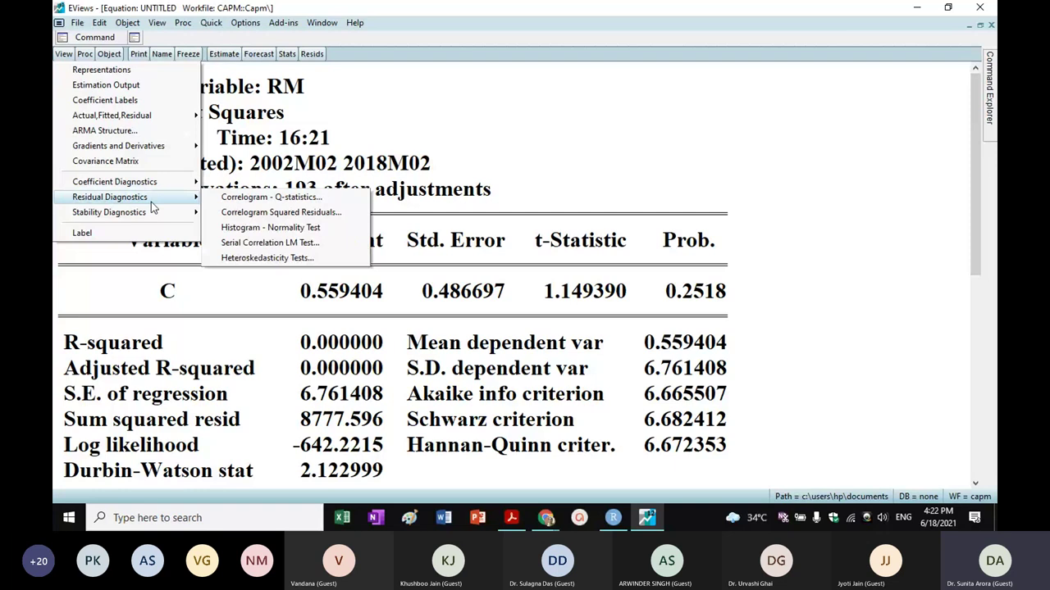
click(255, 213)
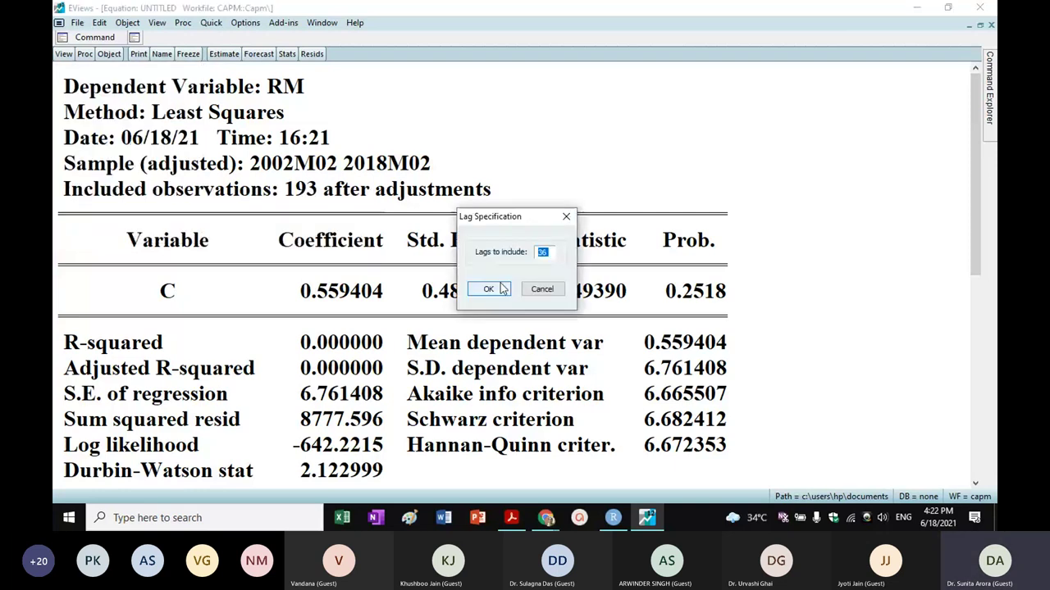
click(480, 289)
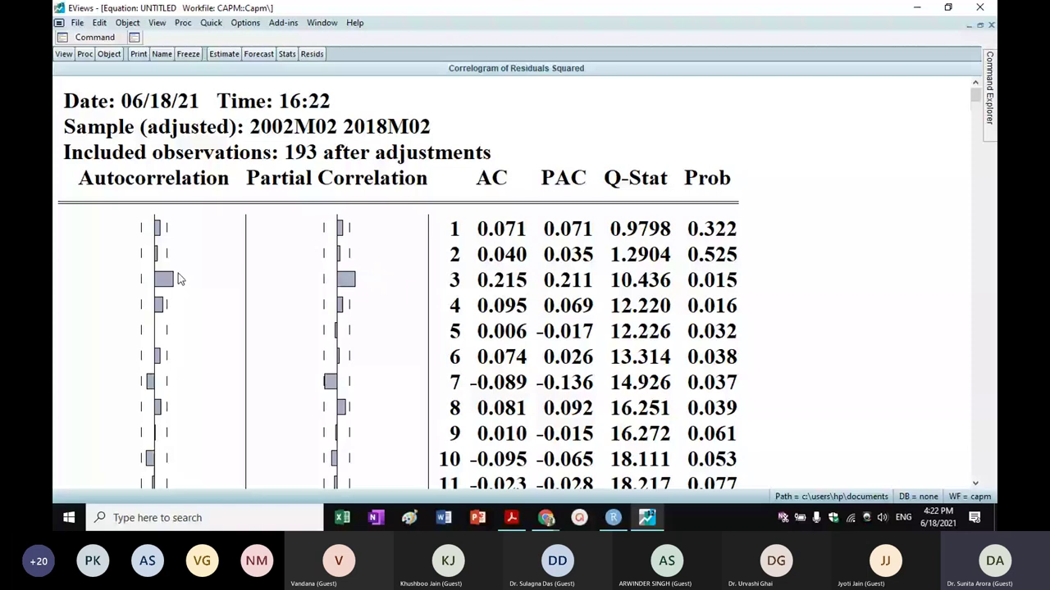
Run an ARCH heteroskedasticity test with 3 lags on the rm equation's residuals and check the F-statistic and its probability.
click(64, 53)
mouse_move(84, 204)
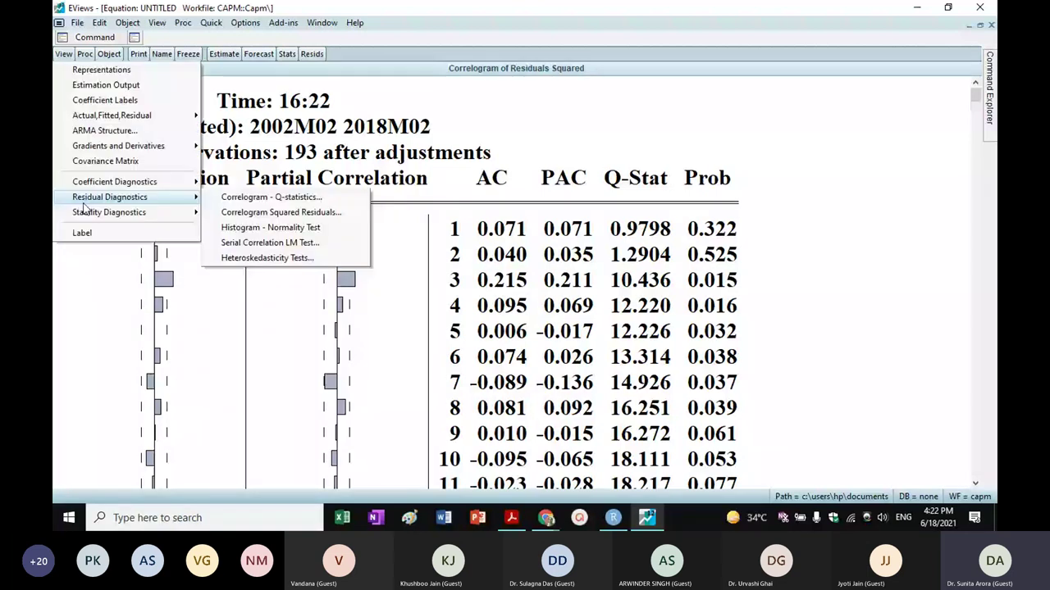
click(267, 258)
click(443, 223)
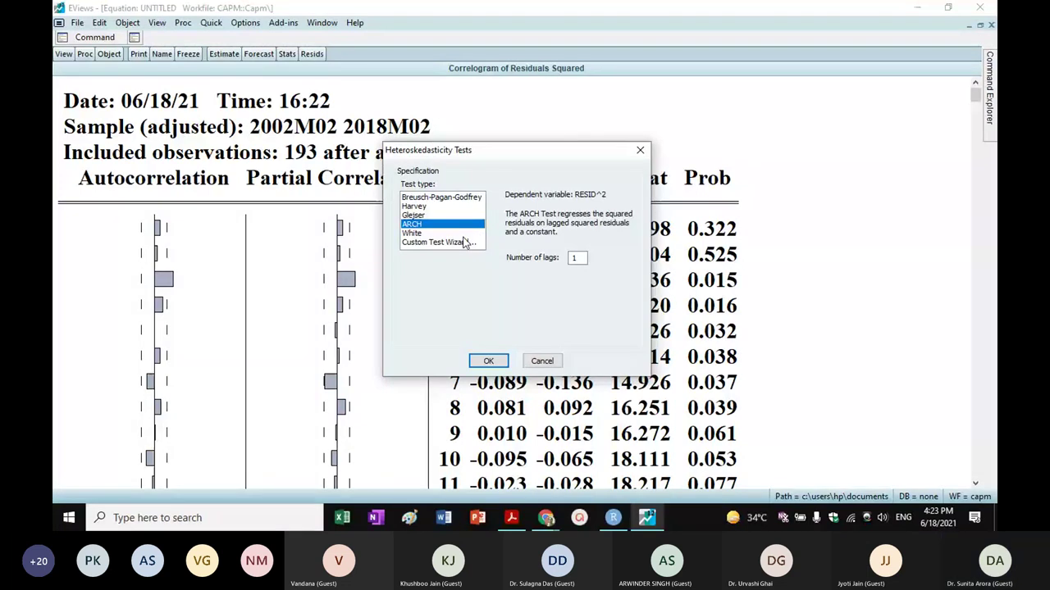
double_click(575, 259)
text(3)
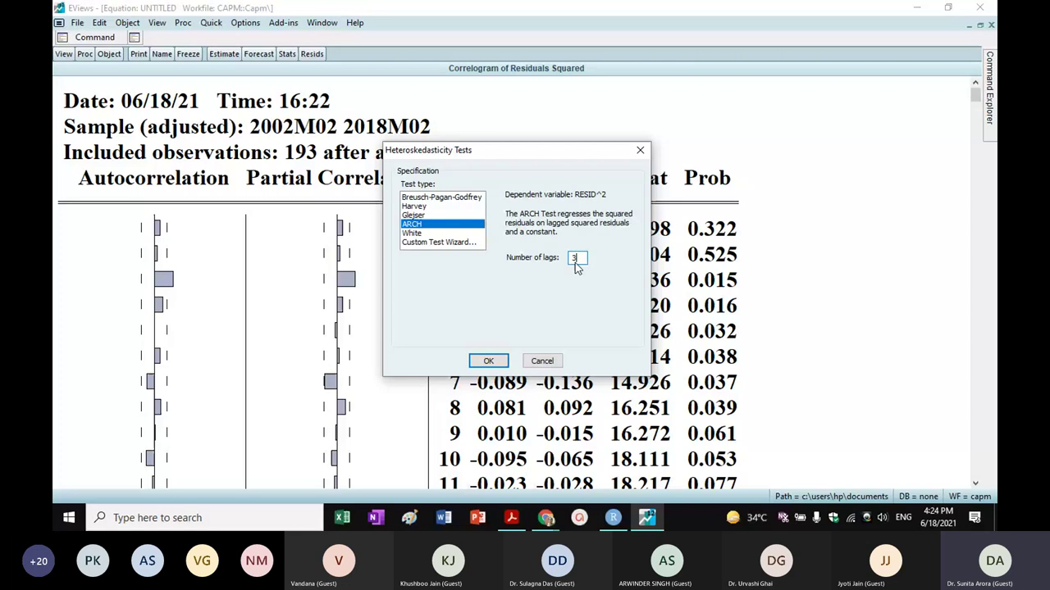
click(497, 364)
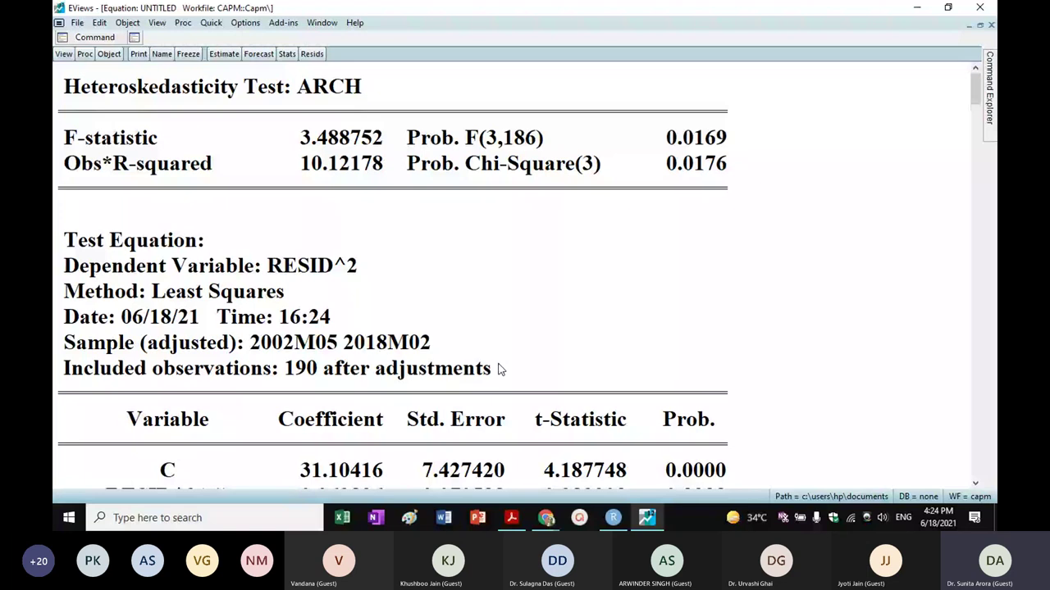
click(390, 89)
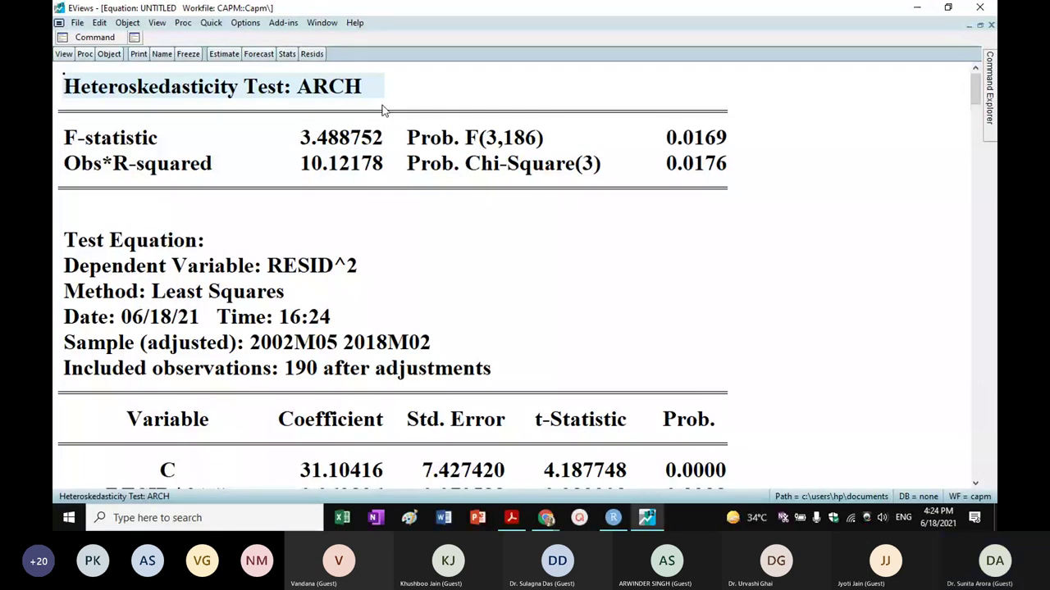
click(705, 138)
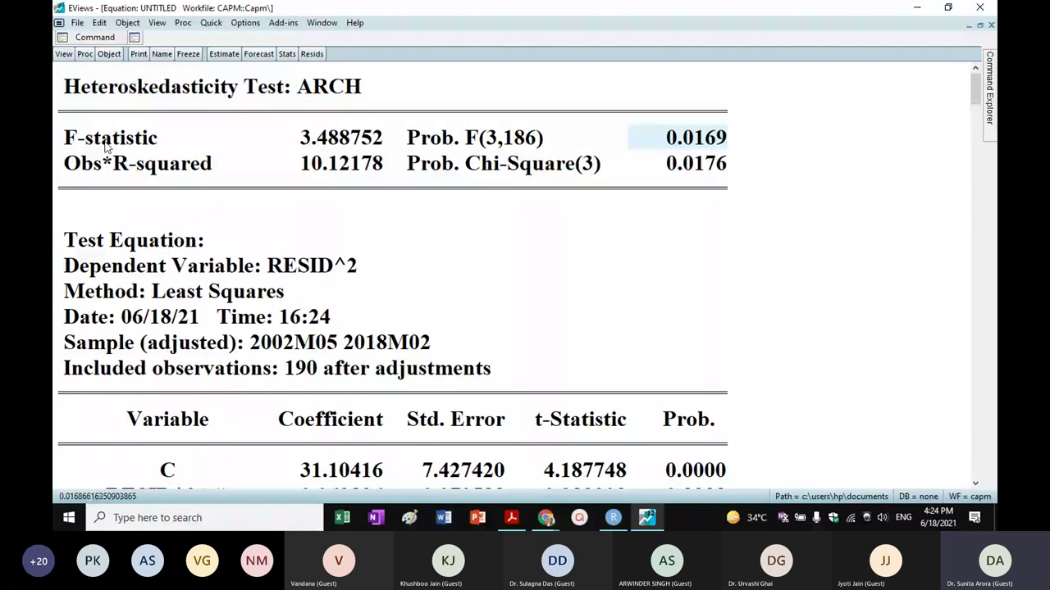
drag(110, 141, 742, 144)
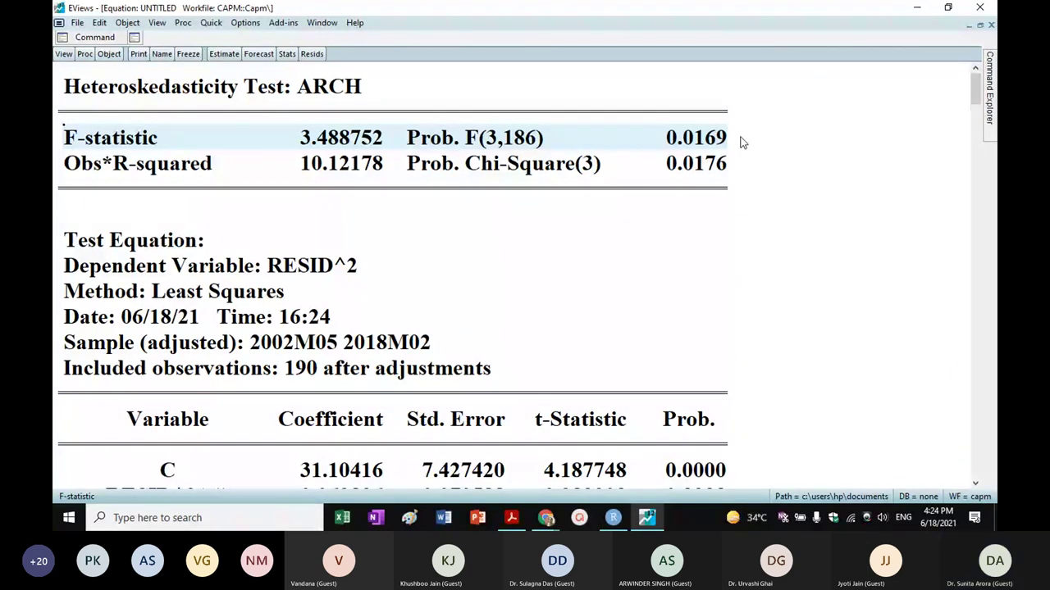
click(229, 53)
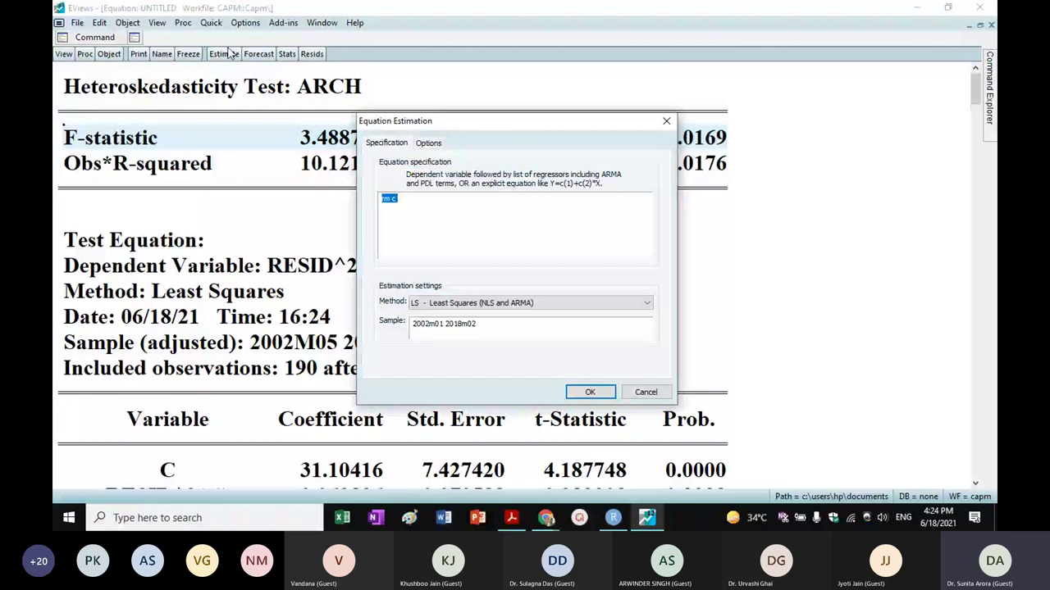
click(398, 199)
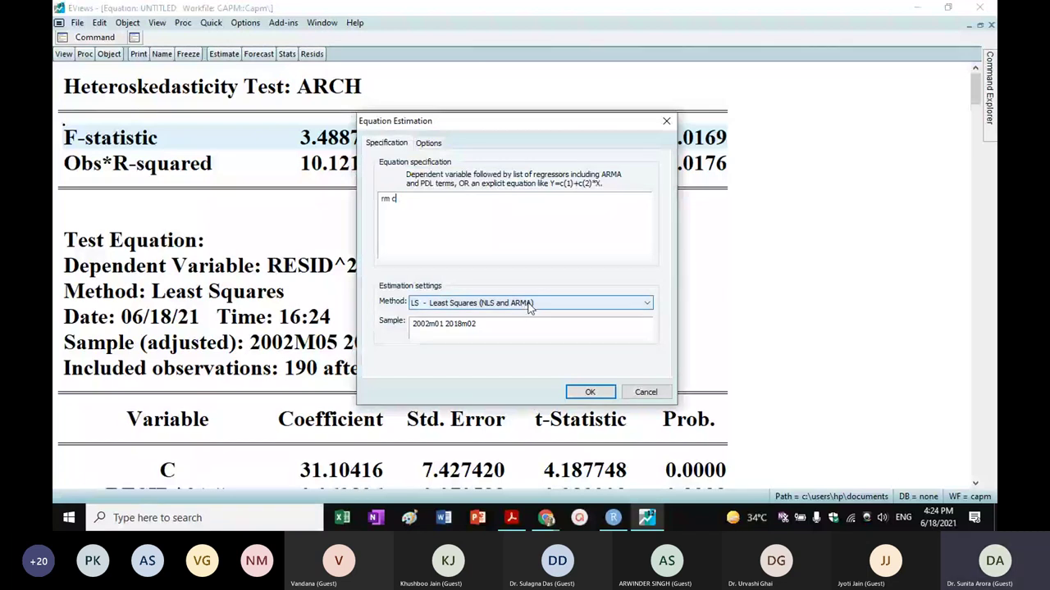
click(529, 304)
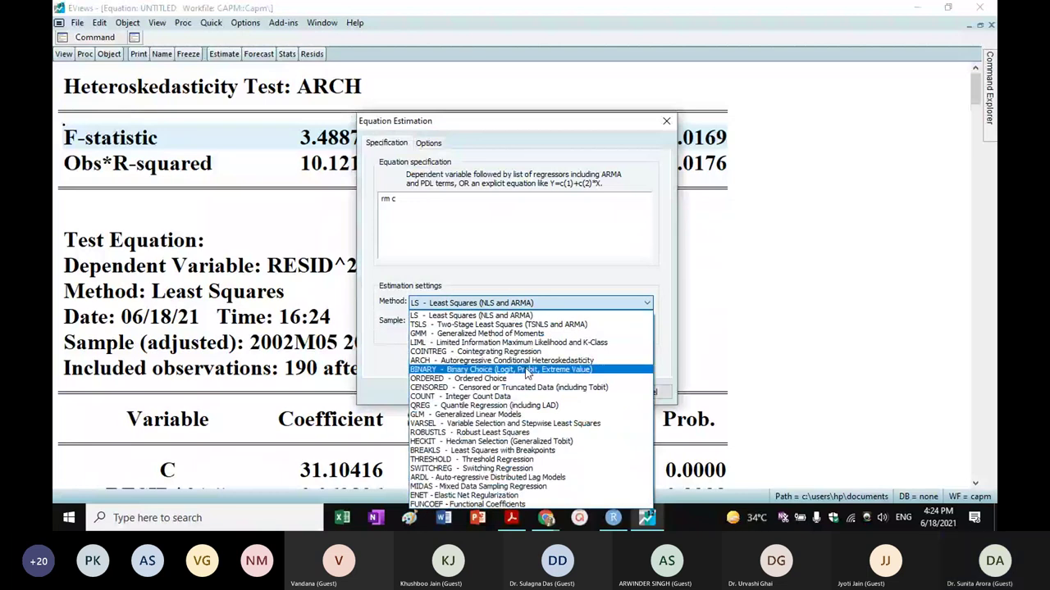
click(527, 360)
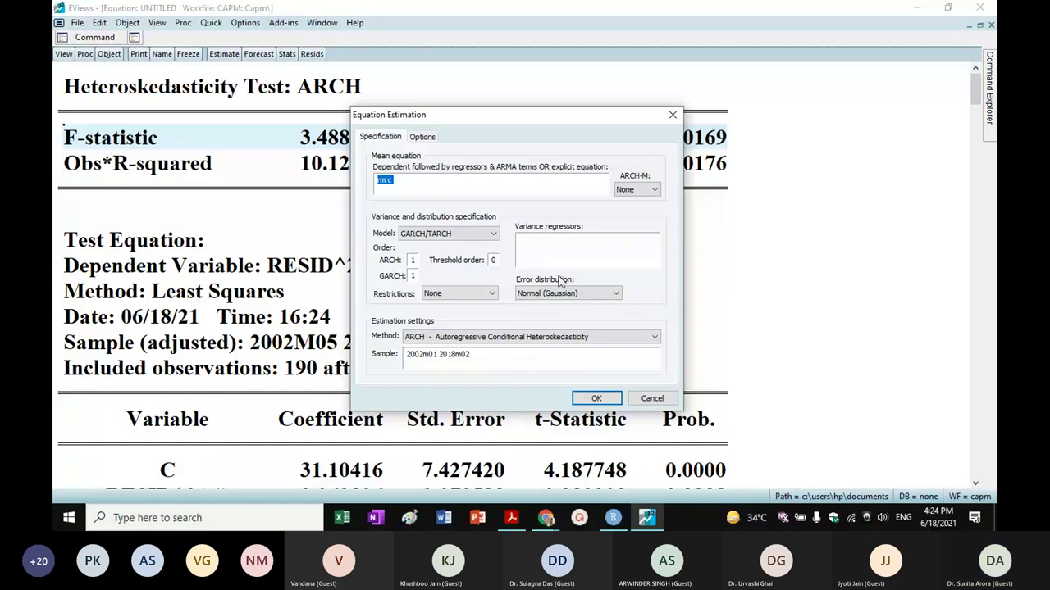
key(Escape)
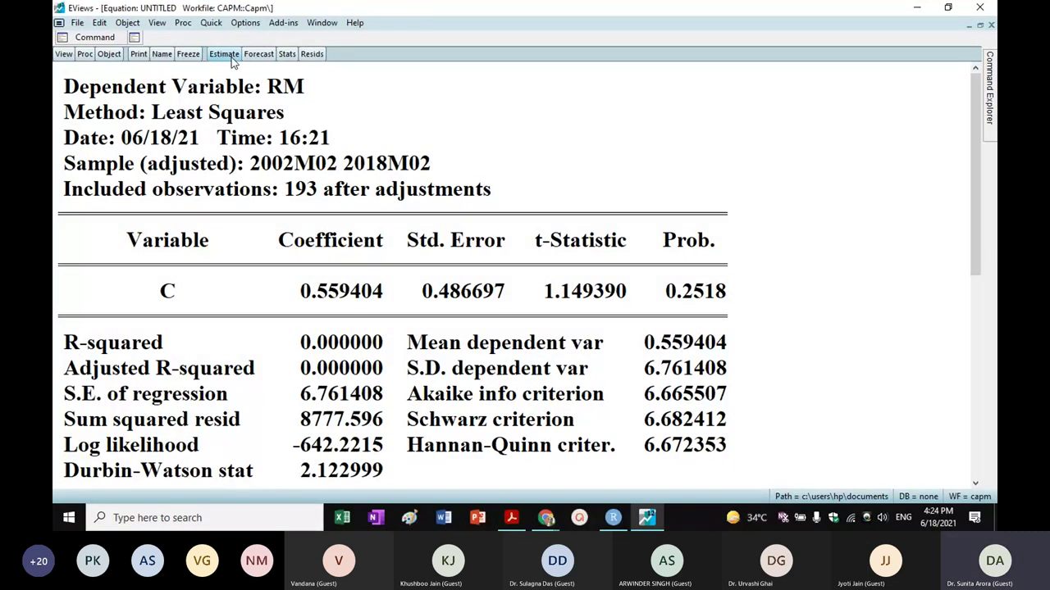
Estimate rm c with the ARCH method as a GARCH/TARCH model, ARCH order 1, GARCH order 1, threshold order 0 and Normal (Gaussian) errors.
click(224, 54)
click(490, 209)
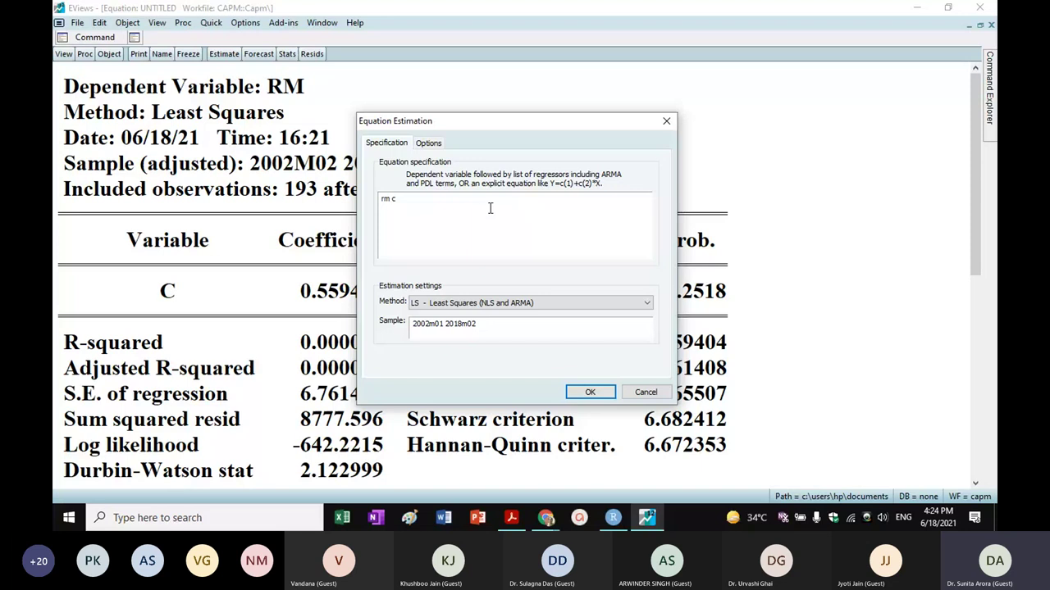
click(526, 303)
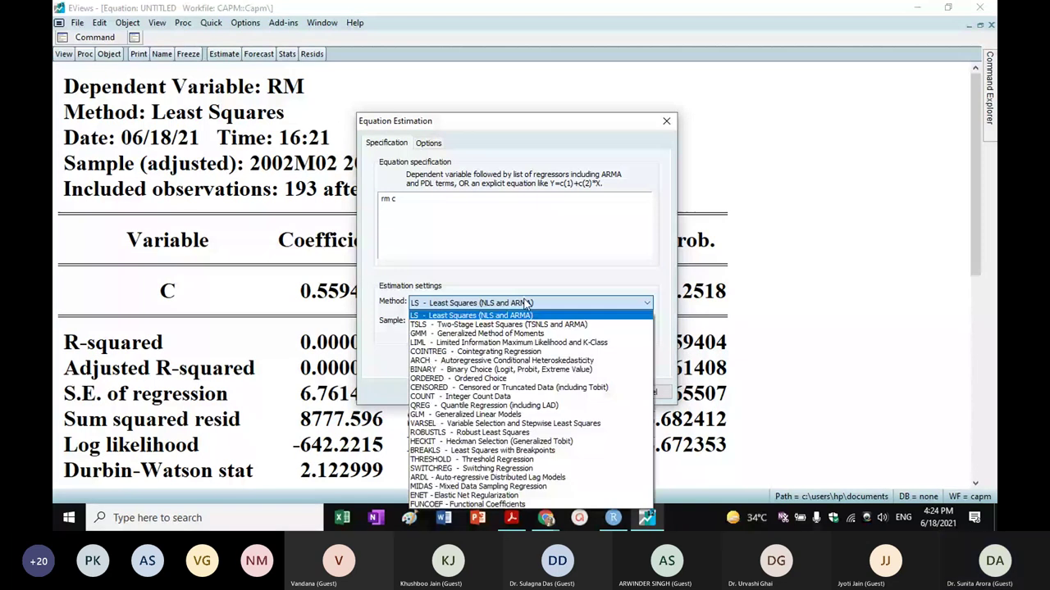
click(529, 362)
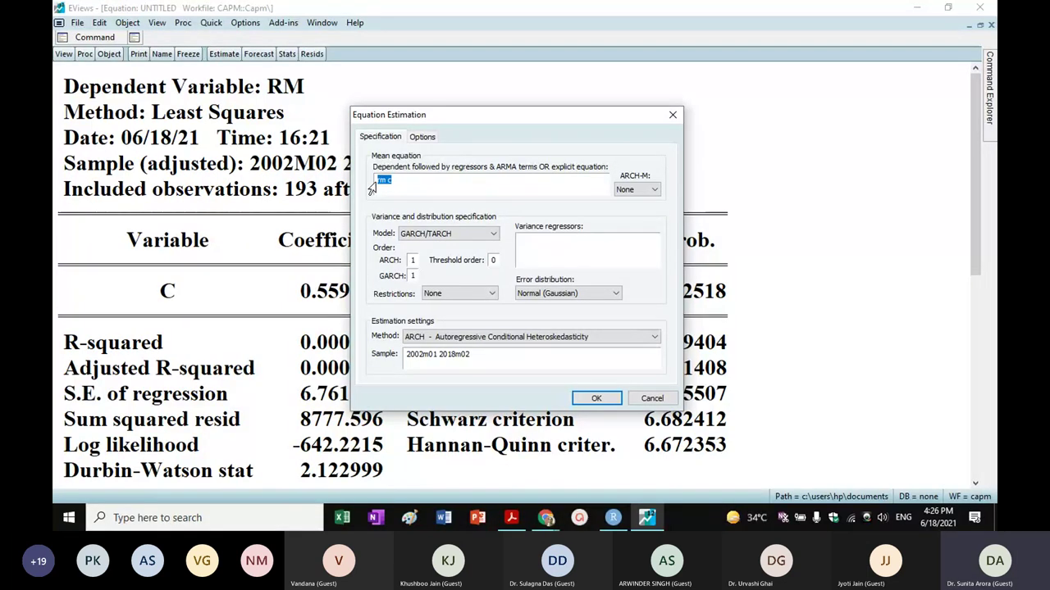
click(414, 259)
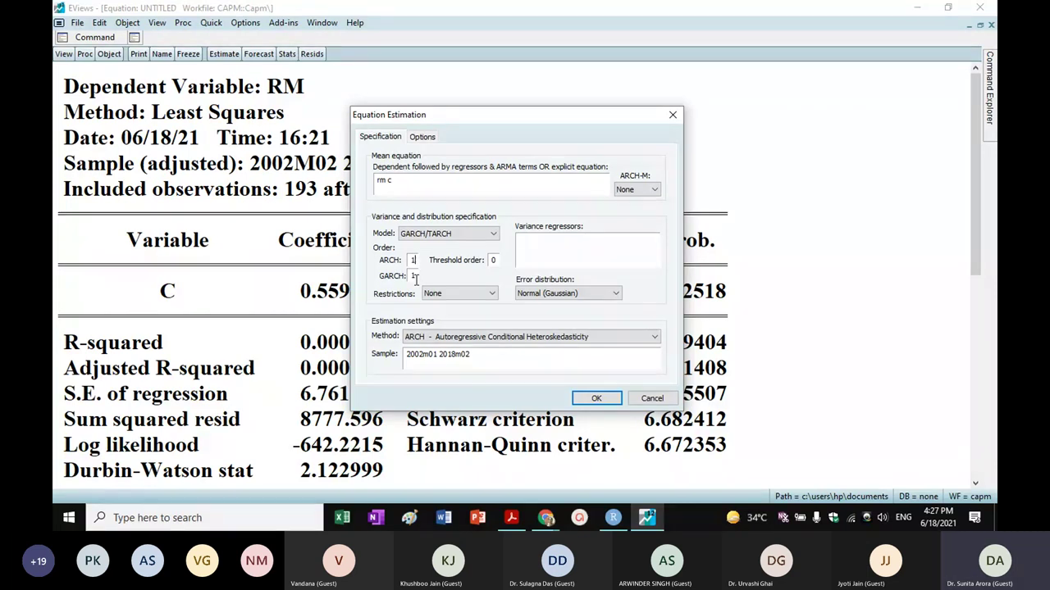
click(585, 396)
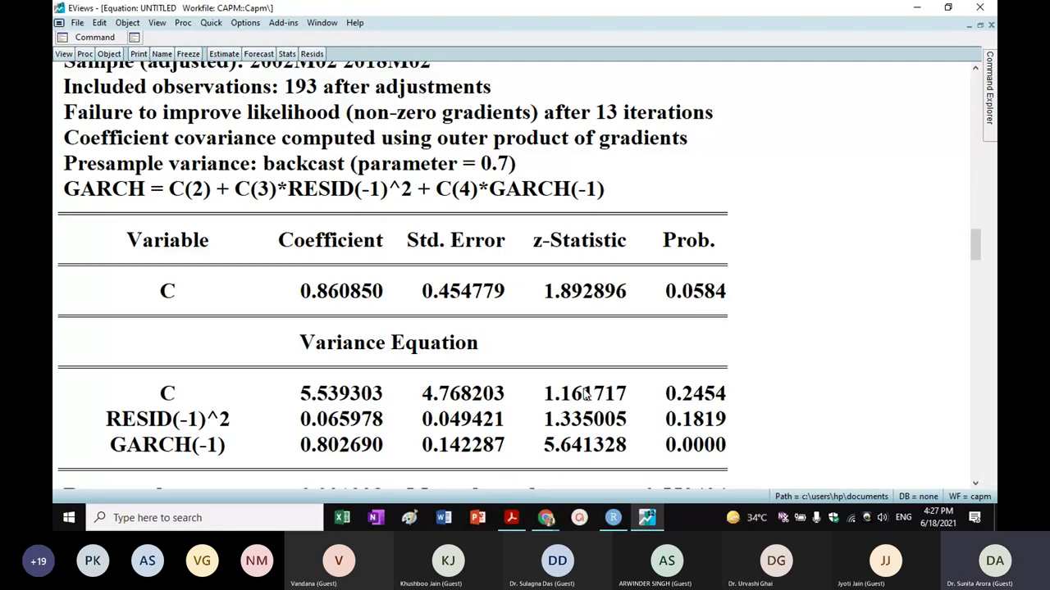
Examine the GARCH output: the mean equation constant, the RESID(-1)^2 and GARCH(-1) terms of the variance equation, and the fit statistics.
drag(98, 238, 678, 311)
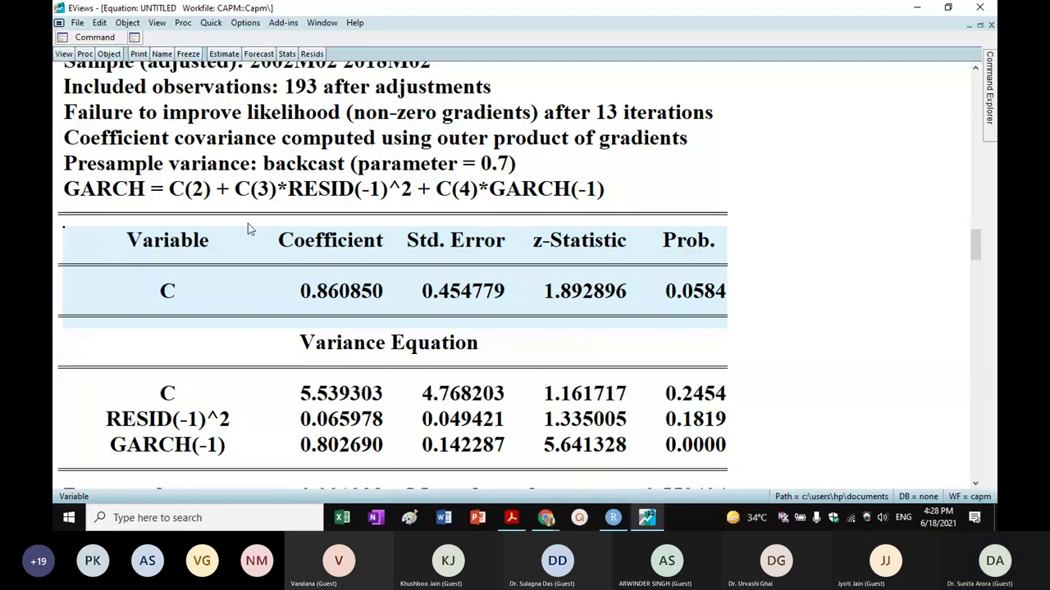
click(718, 300)
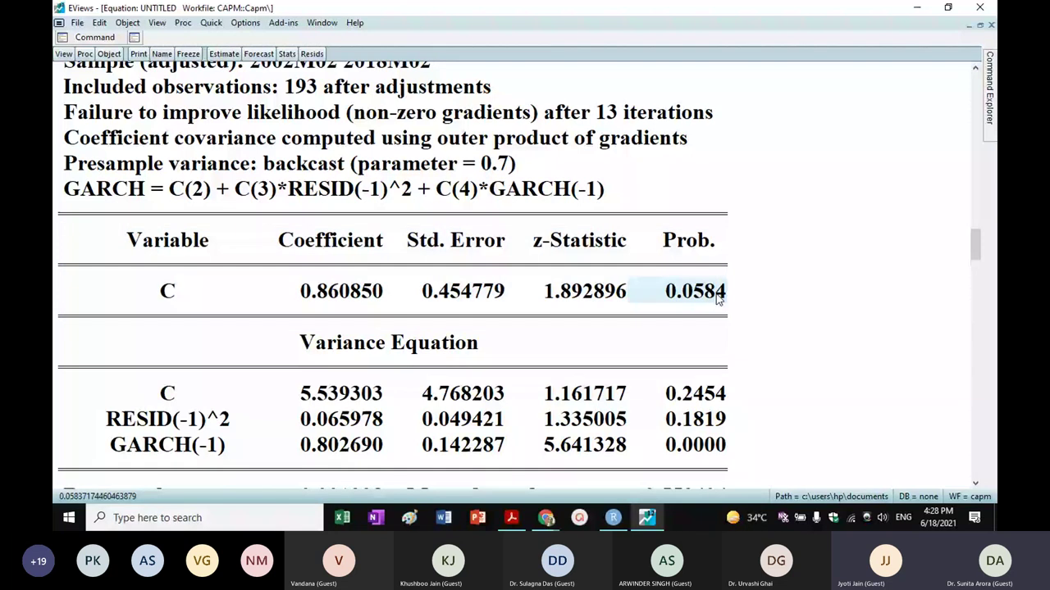
scroll(474, 364, down, 1)
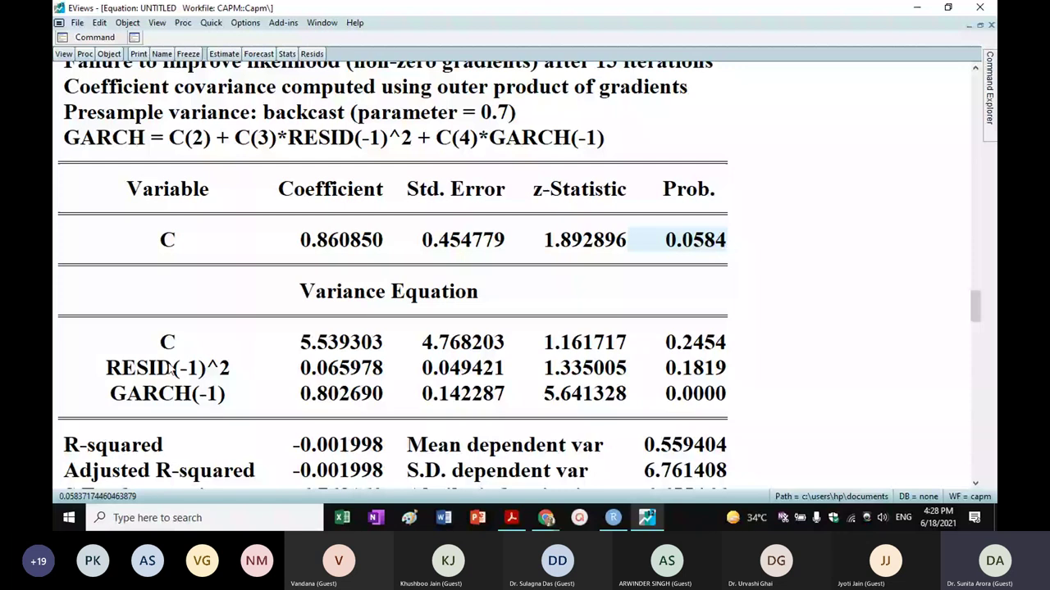
drag(171, 371, 746, 367)
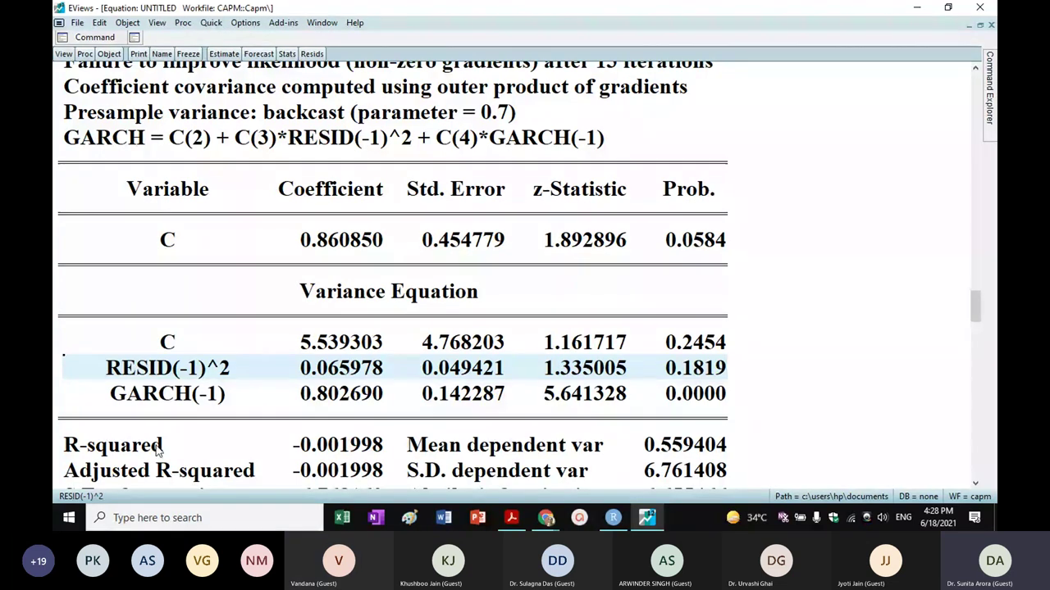
click(456, 392)
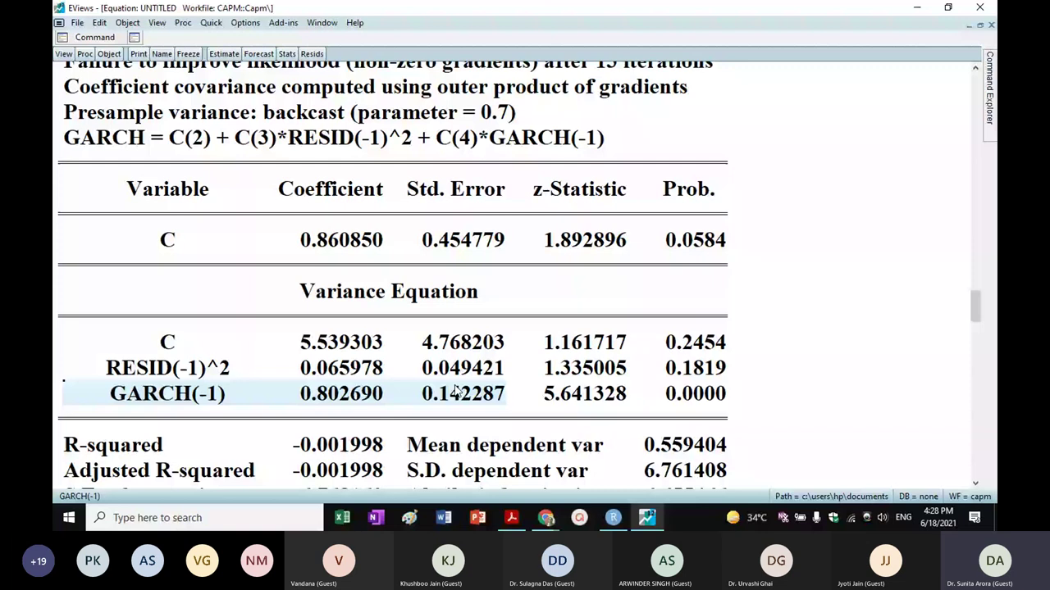
drag(456, 392, 719, 400)
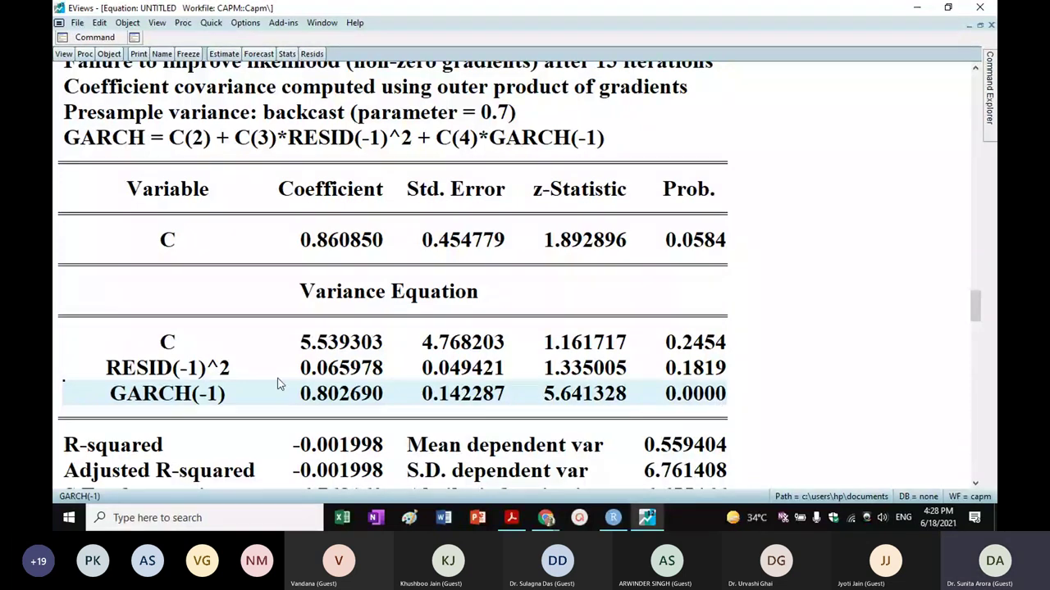
drag(123, 378, 712, 371)
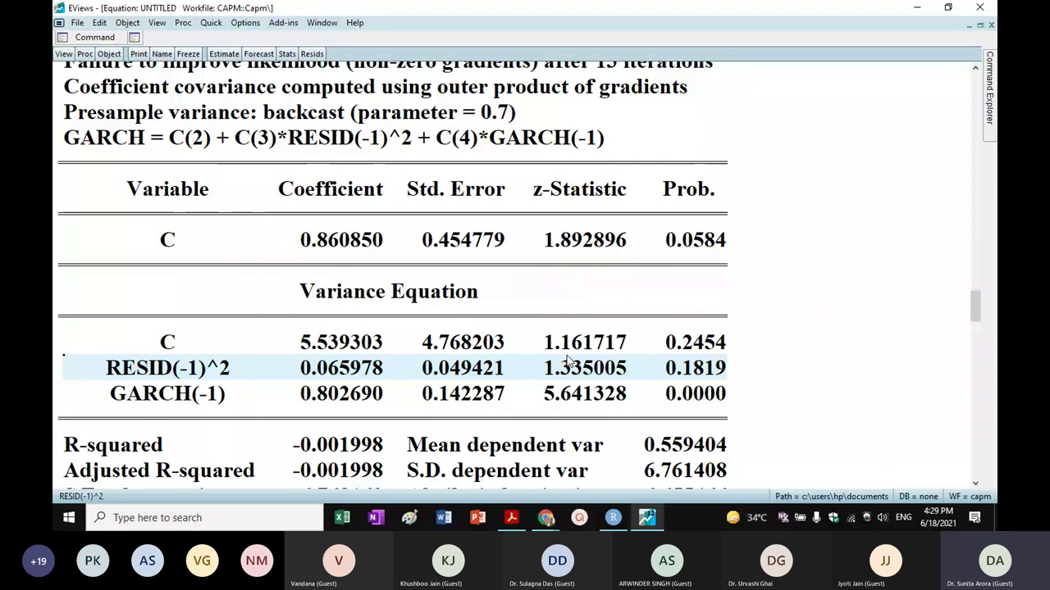
click(151, 401)
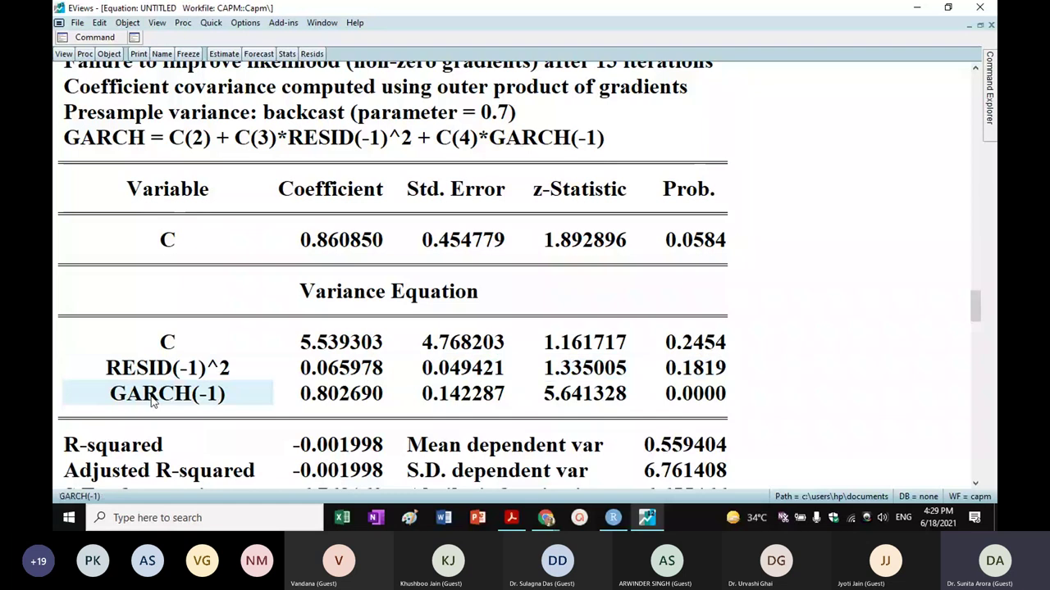
drag(152, 400, 700, 400)
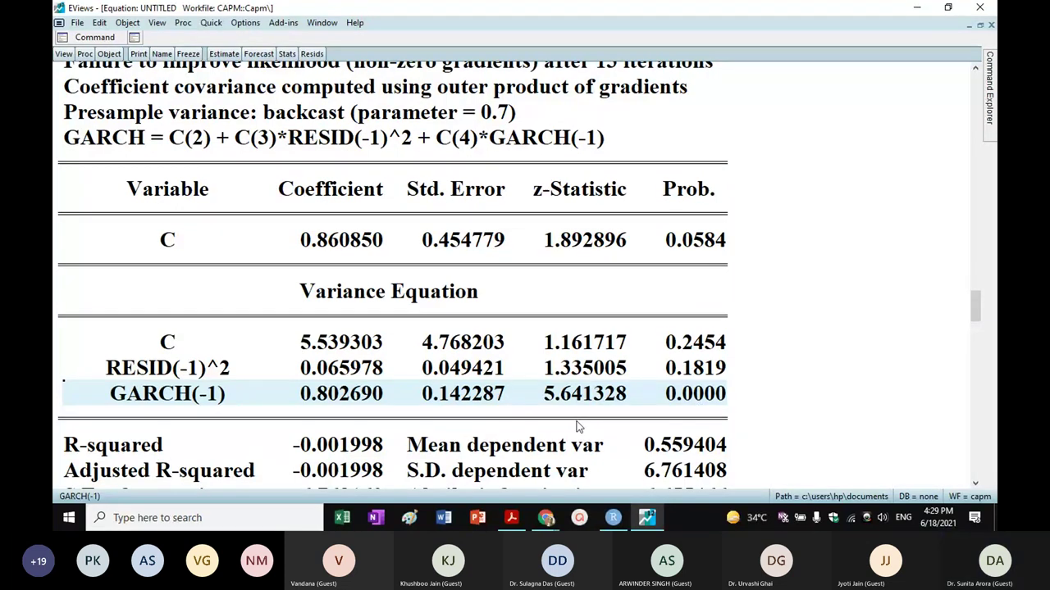
scroll(438, 461, down, 2)
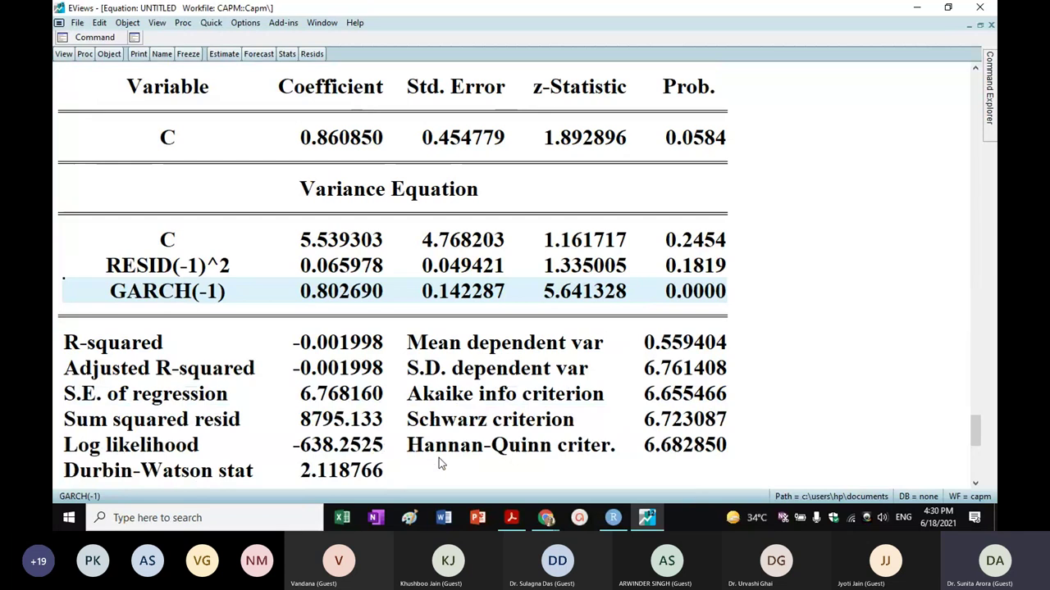
scroll(439, 457, up, 3)
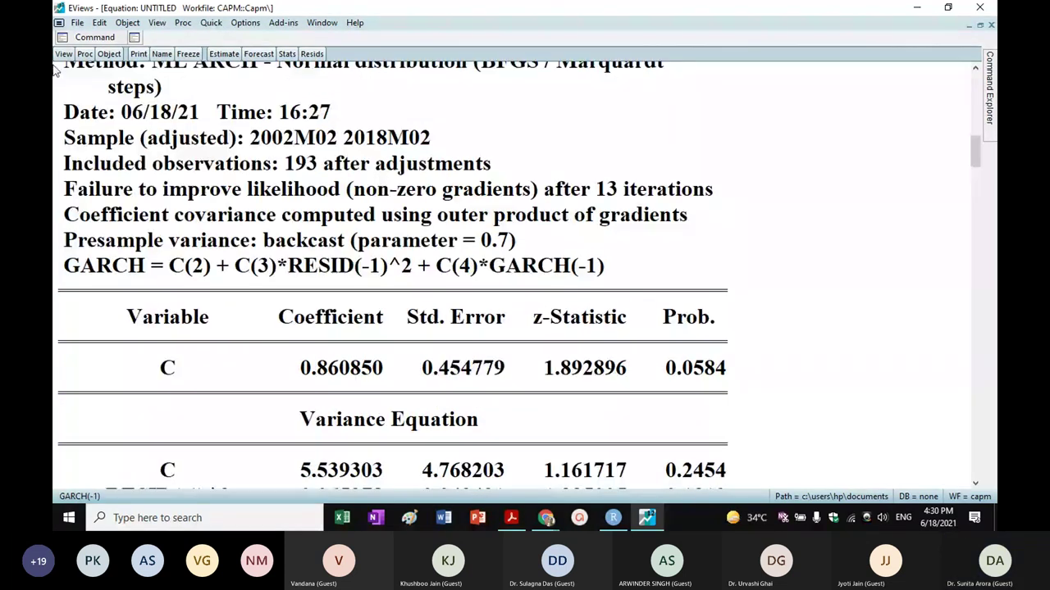
Display the correlogram with Q-statistics for the GARCH model's standardized residuals.
click(63, 53)
mouse_move(132, 197)
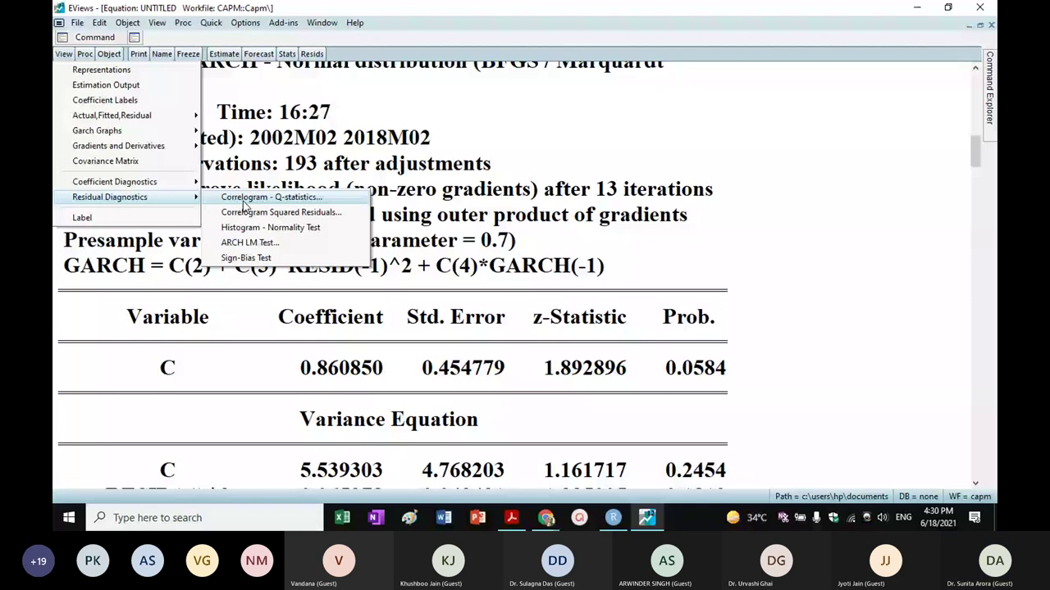
click(243, 205)
click(489, 292)
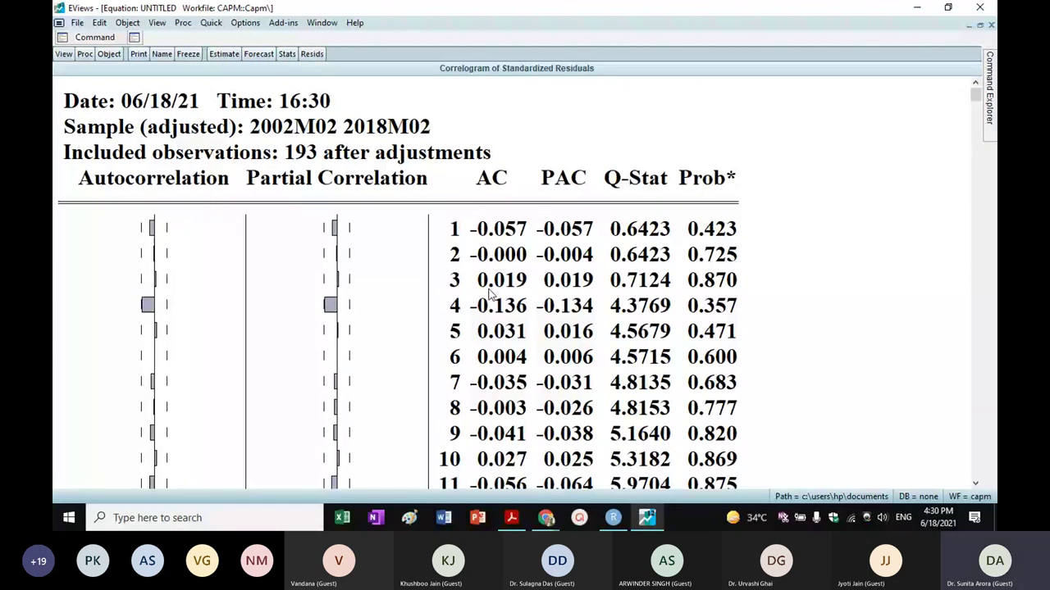
Display the correlogram of the GARCH model's squared standardized residuals and look through the probabilities at the higher lags.
click(64, 54)
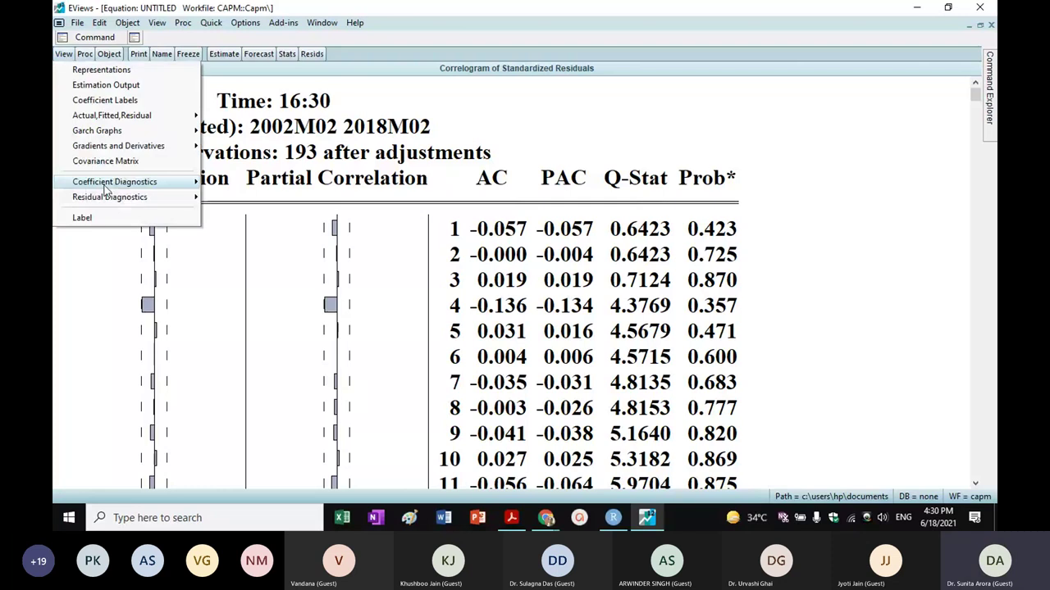
mouse_move(119, 202)
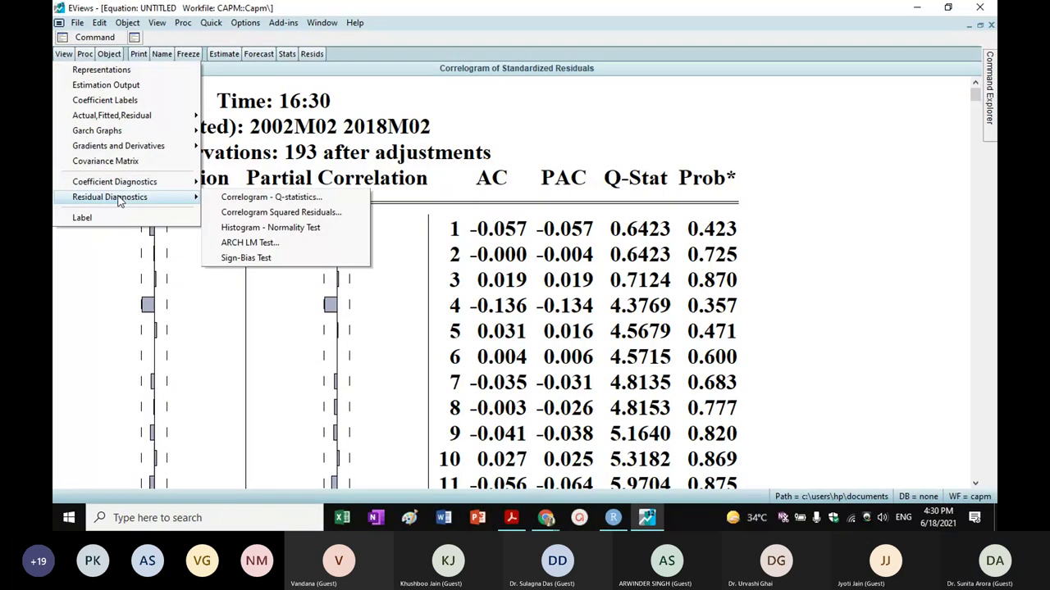
click(275, 212)
click(487, 289)
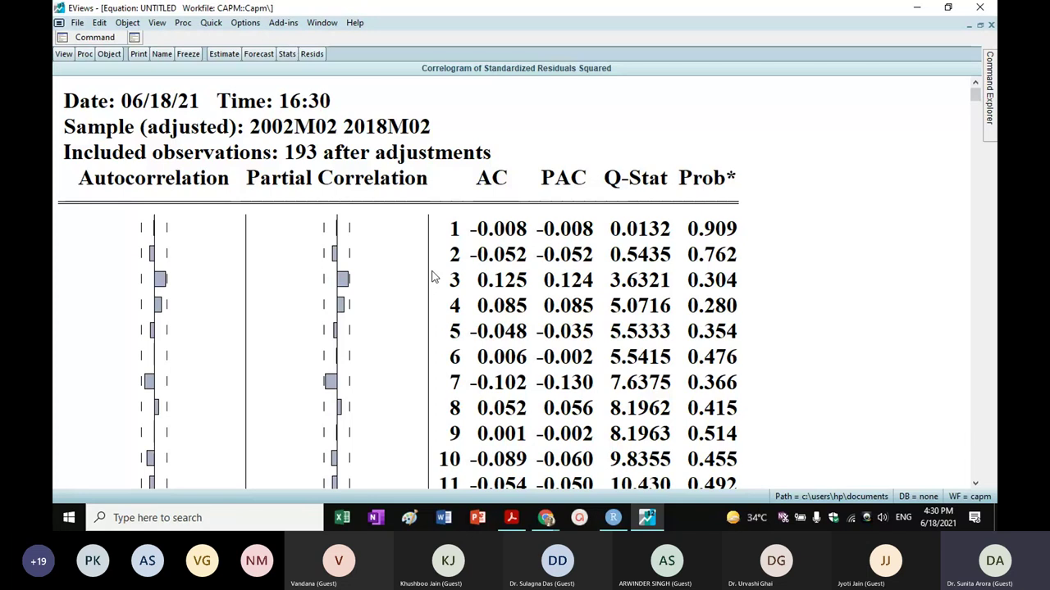
scroll(433, 277, down, 5)
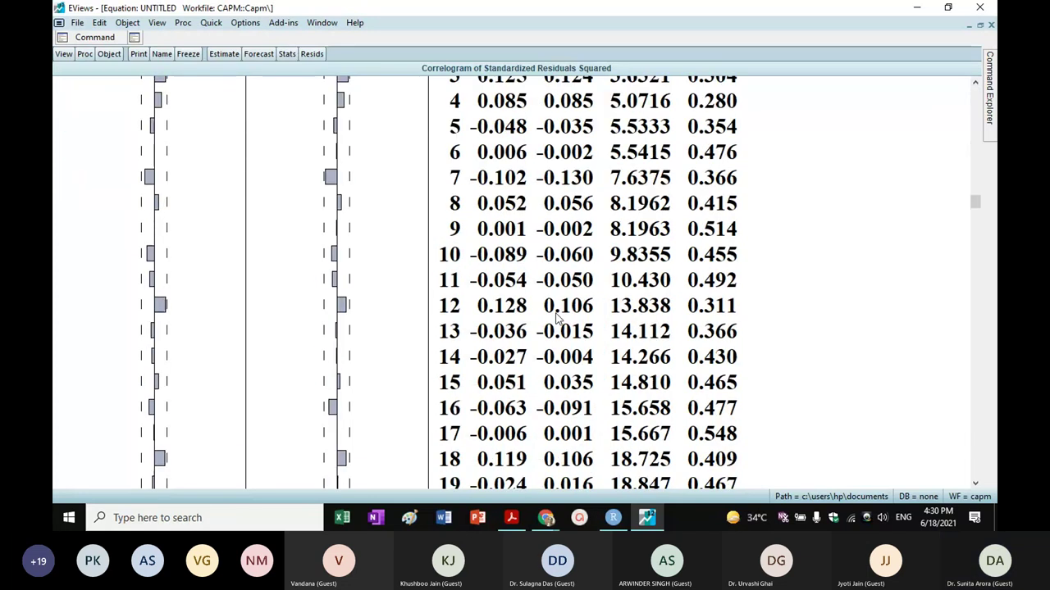
scroll(556, 318, down, 1)
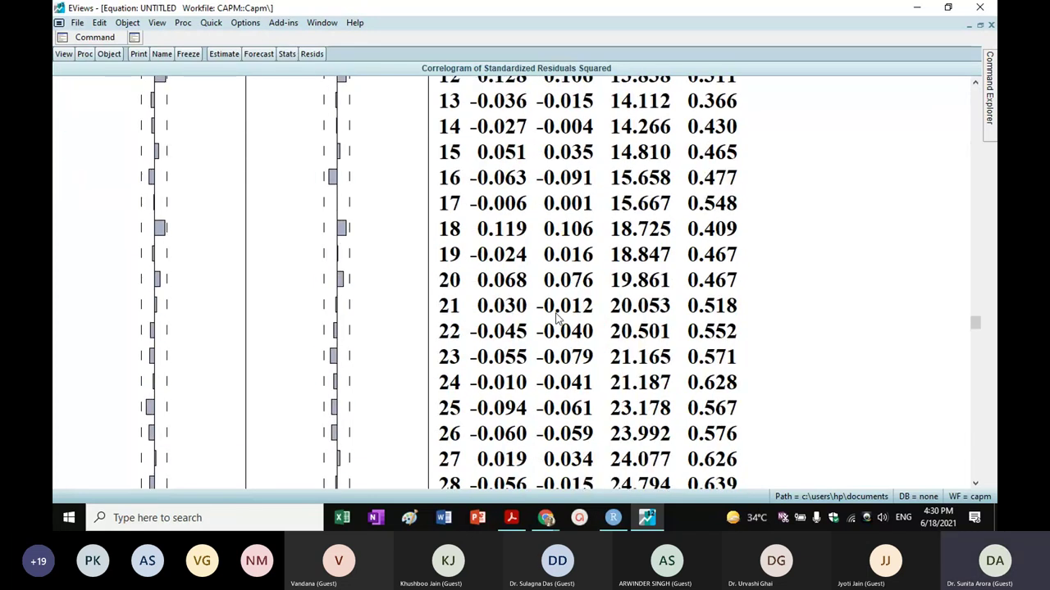
Finish looking through the squared residual correlogram, and close the untitled equation, keeping it in the workfile under the name Microsoftgarch.
scroll(555, 318, down, 4)
scroll(555, 318, up, 6)
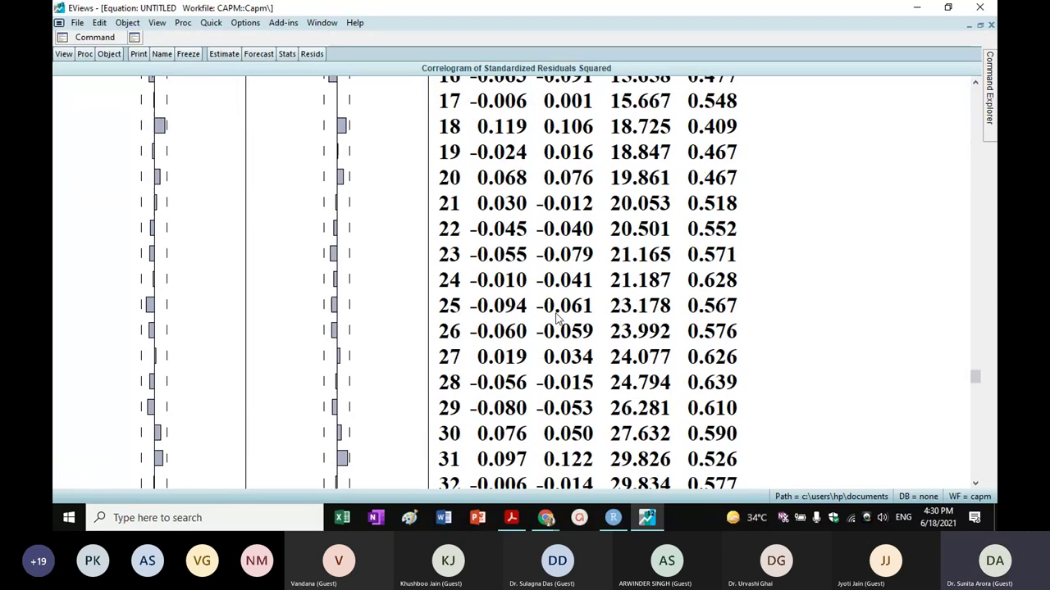
scroll(556, 318, up, 4)
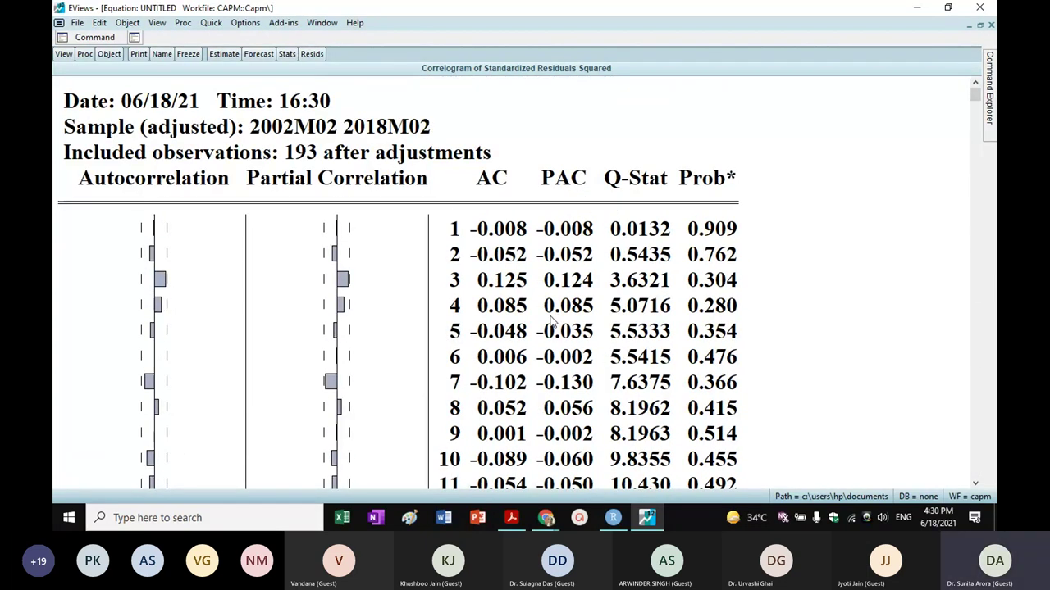
click(991, 26)
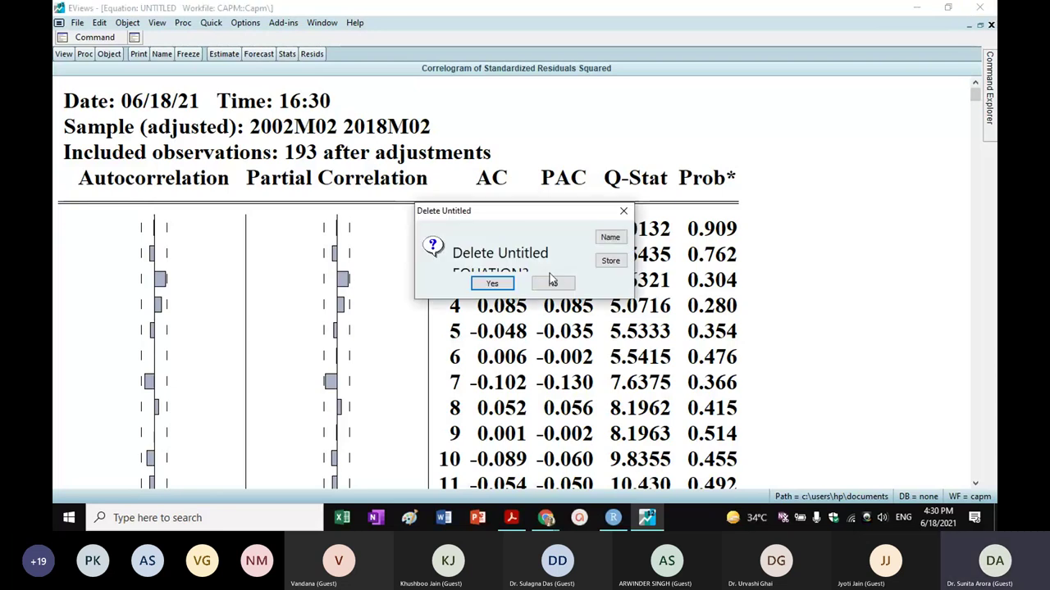
click(612, 237)
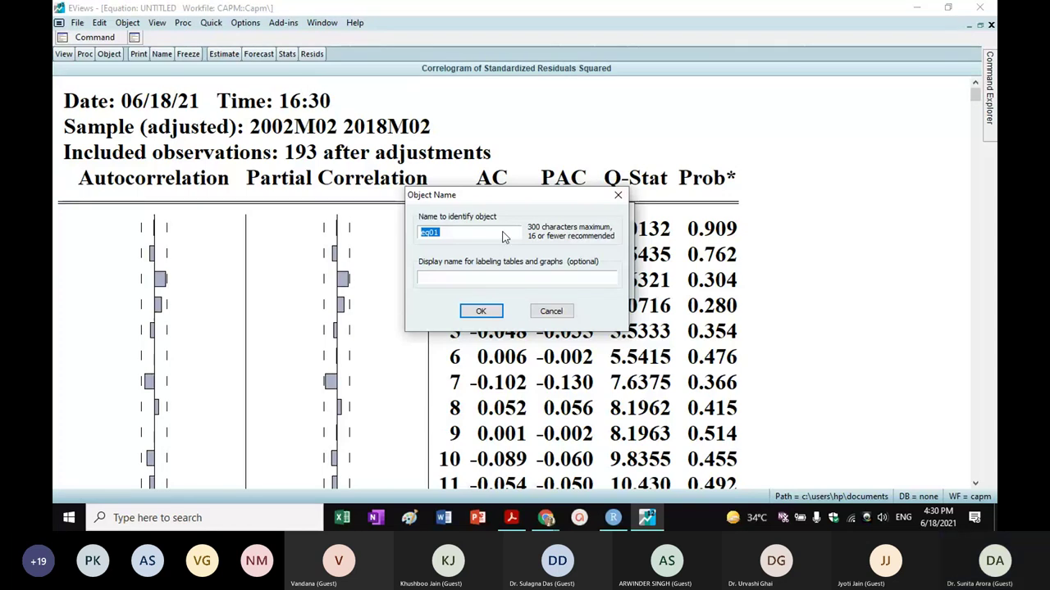
text(Microsoft)
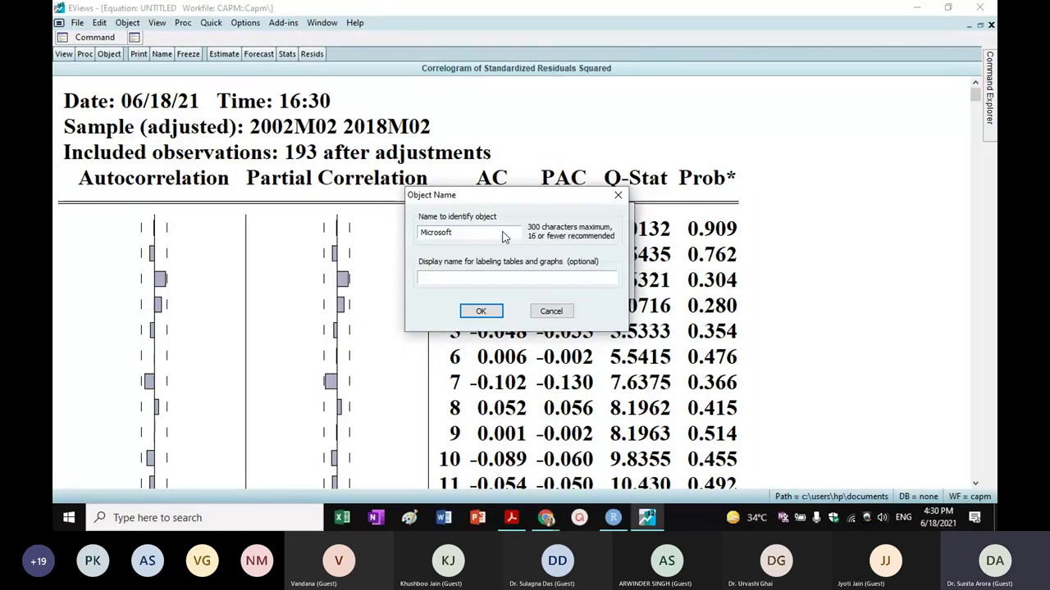
text(g)
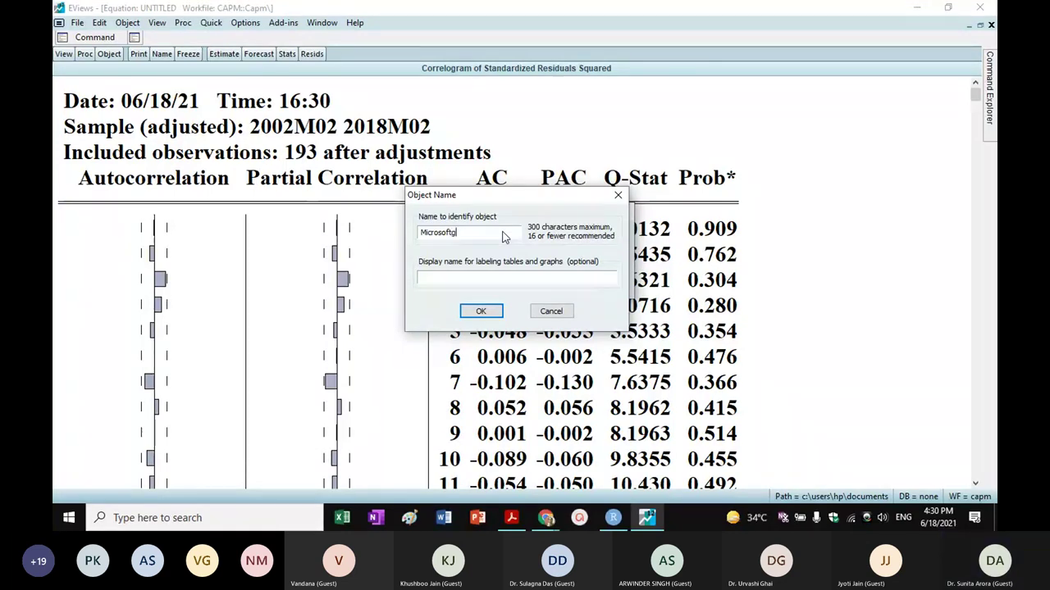
text(arch)
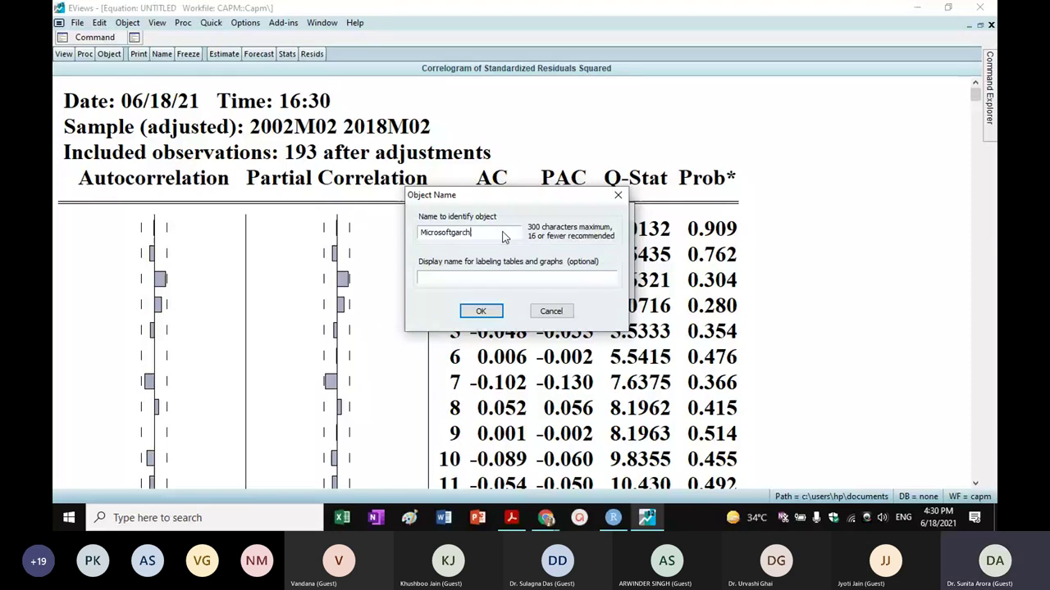
key(Return)
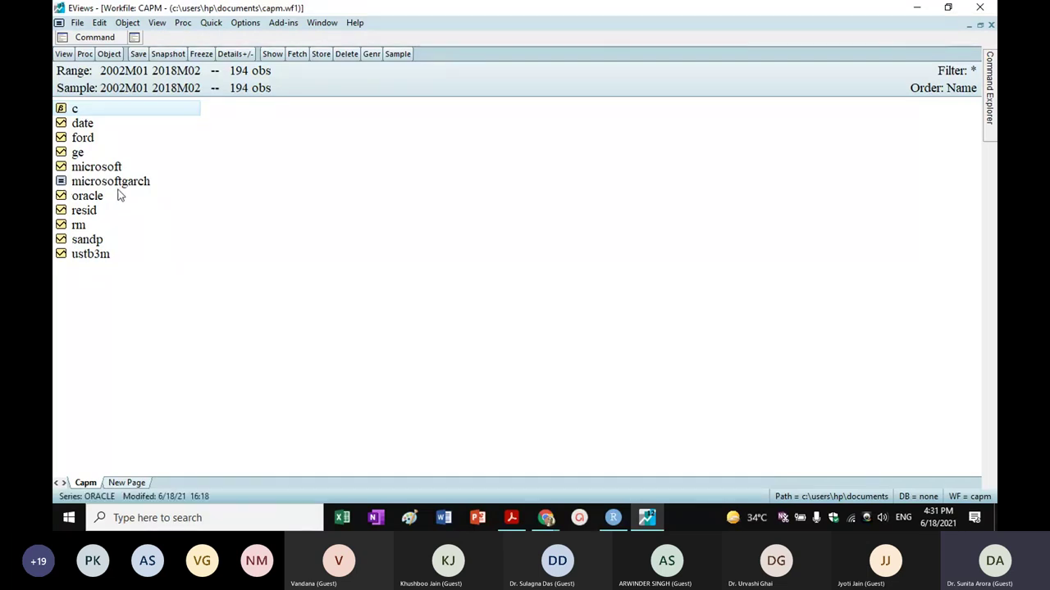
Open the sandp series to view its monthly values, and close it again.
double_click(95, 242)
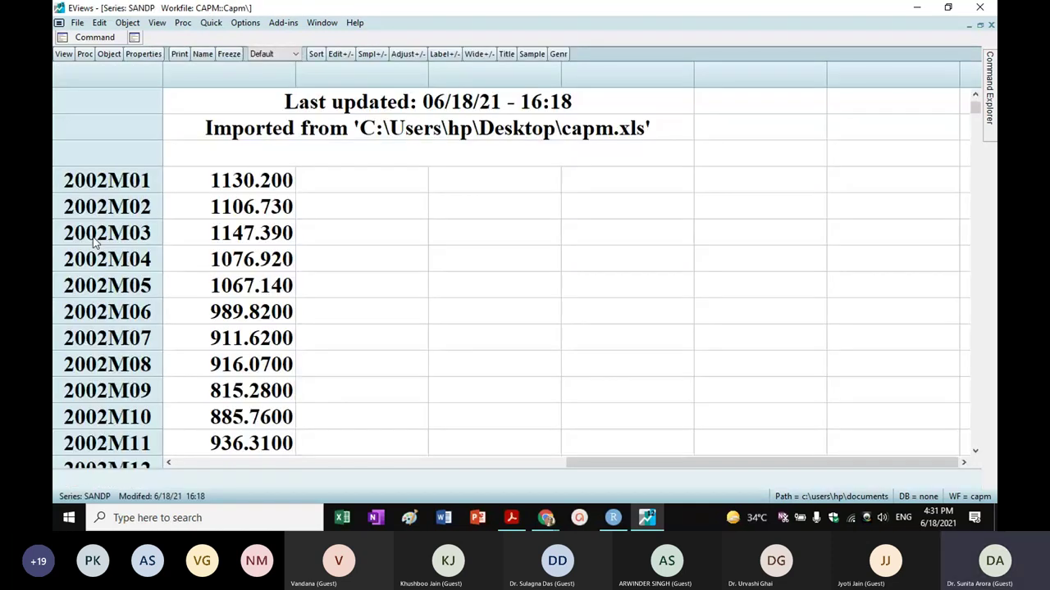
mouse_move(989, 86)
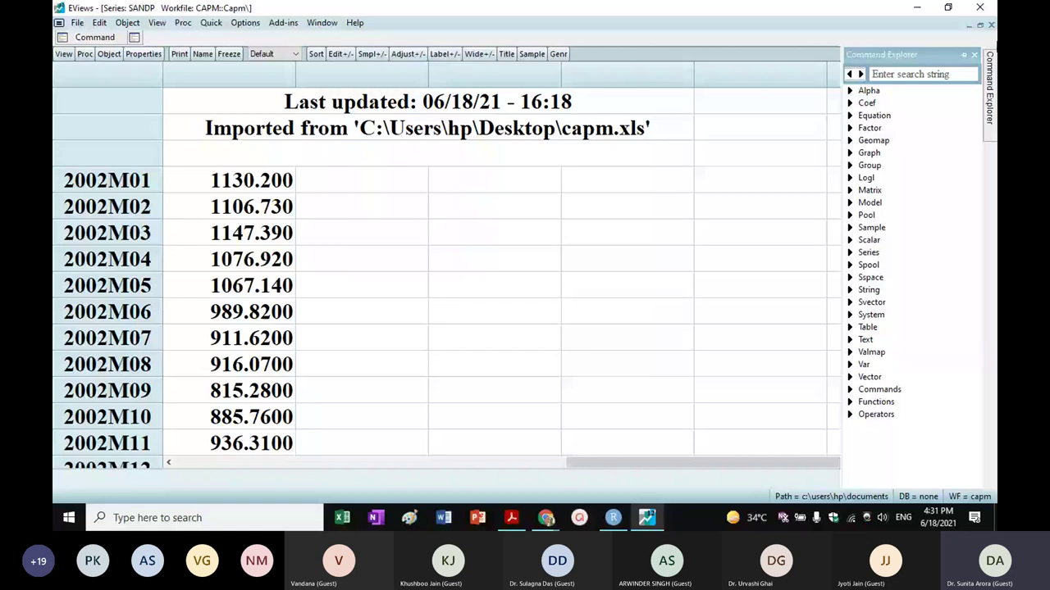
click(991, 25)
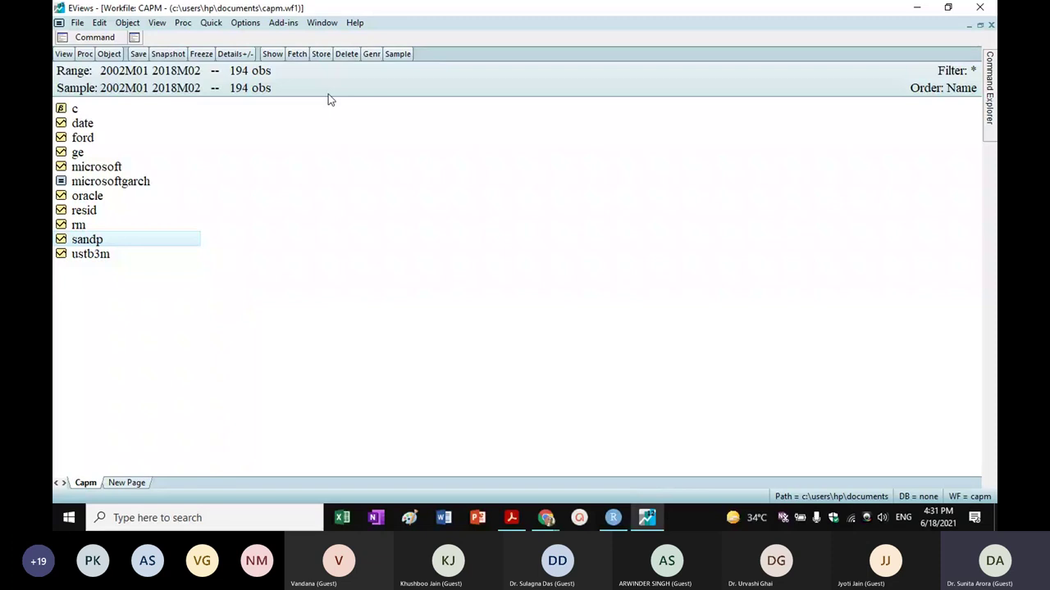
Generate the return series rs=dlog(sandp)*100 over the sample 2002M01 2018M02.
click(371, 53)
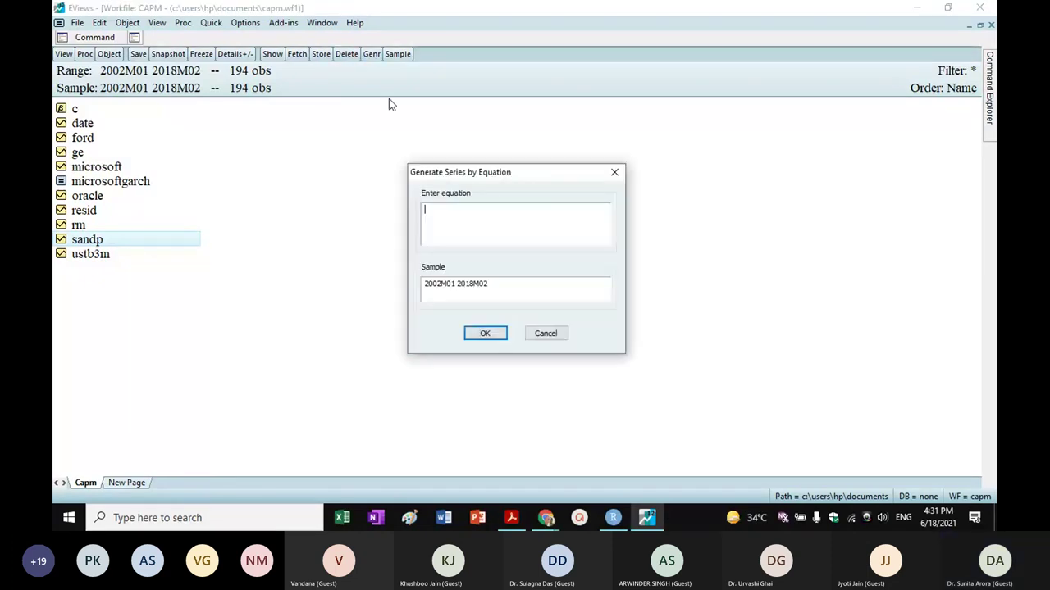
text(r)
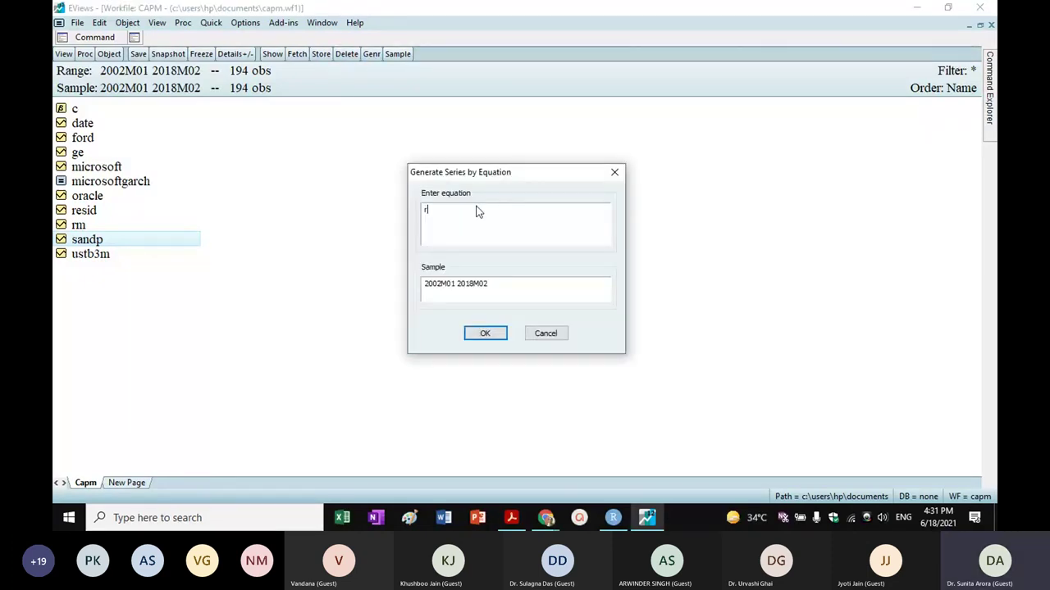
text(s)
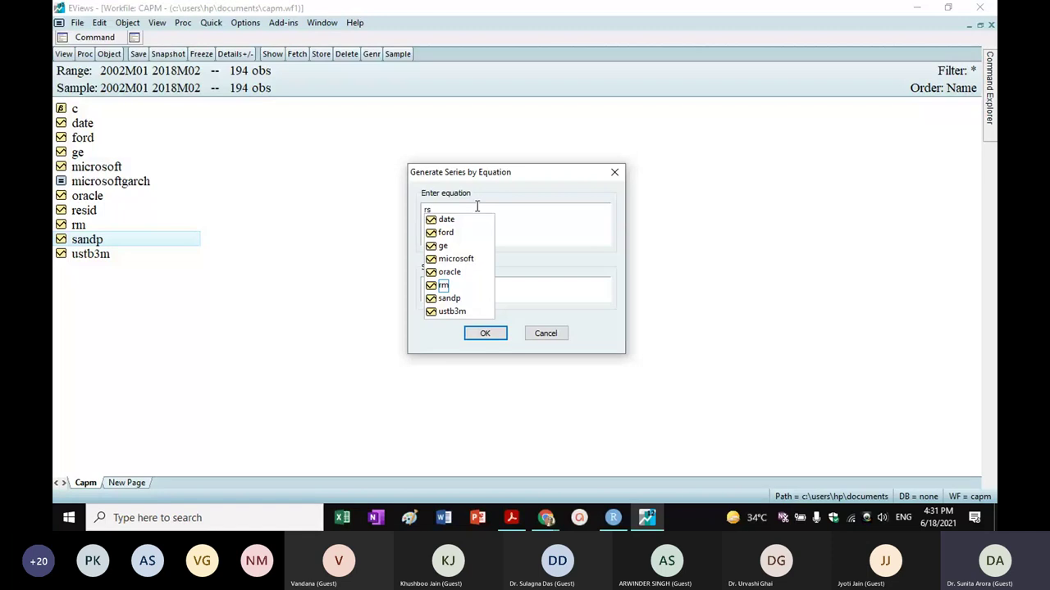
text(=dlog()
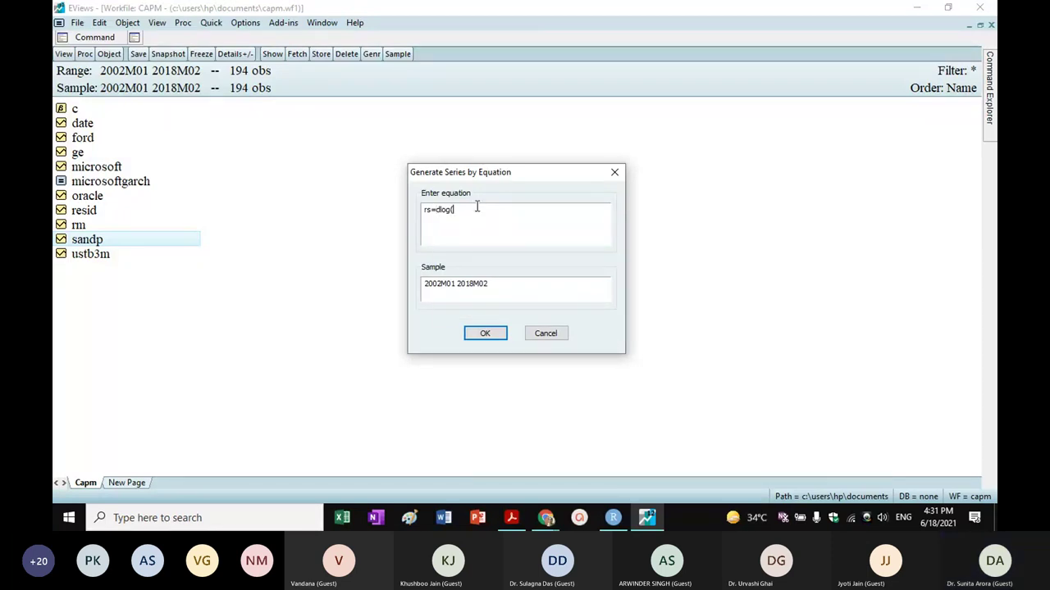
text(san)
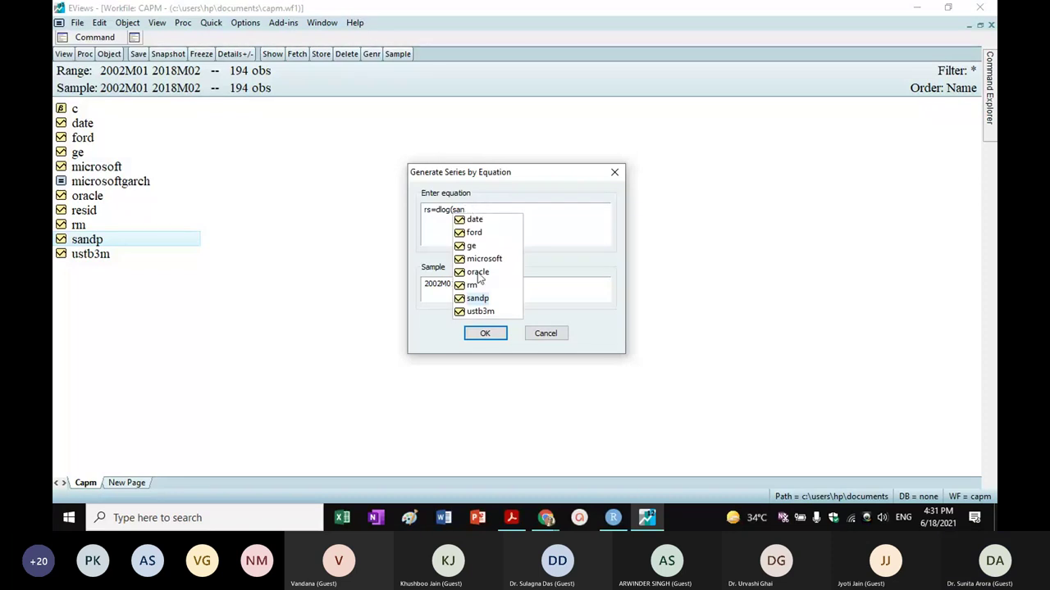
click(473, 300)
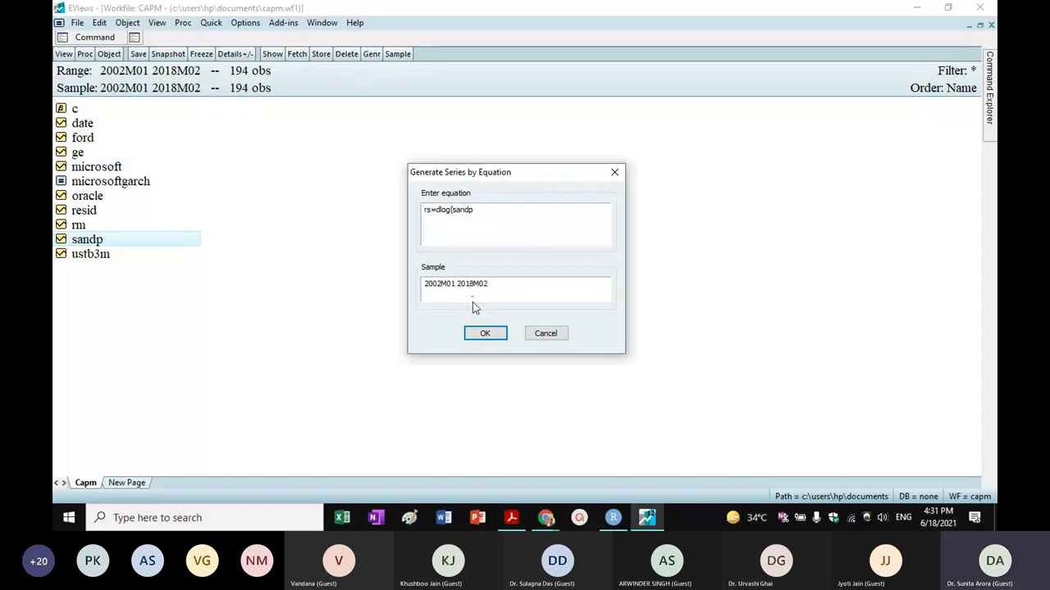
text()*100)
key(Return)
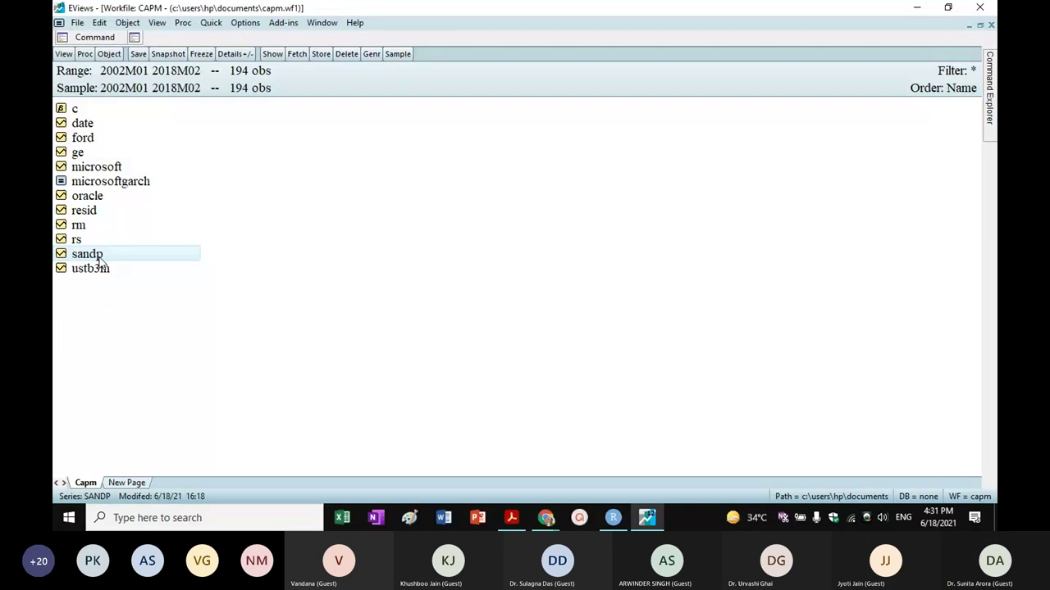
Estimate the mean equation rs c by least squares over 2002M01 2018M02 and view its output.
click(211, 22)
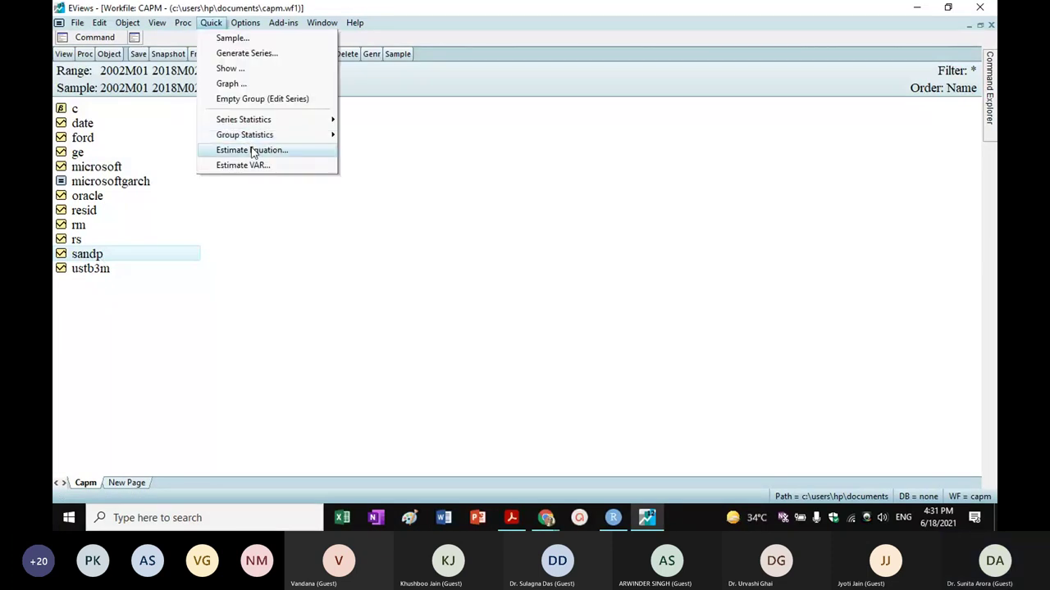
click(253, 150)
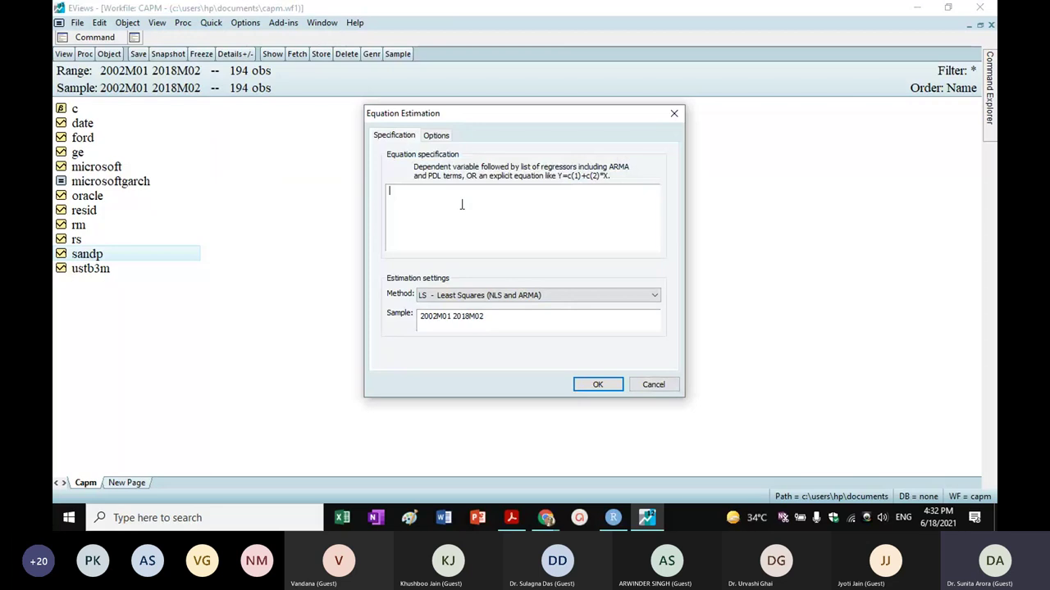
text(rs c)
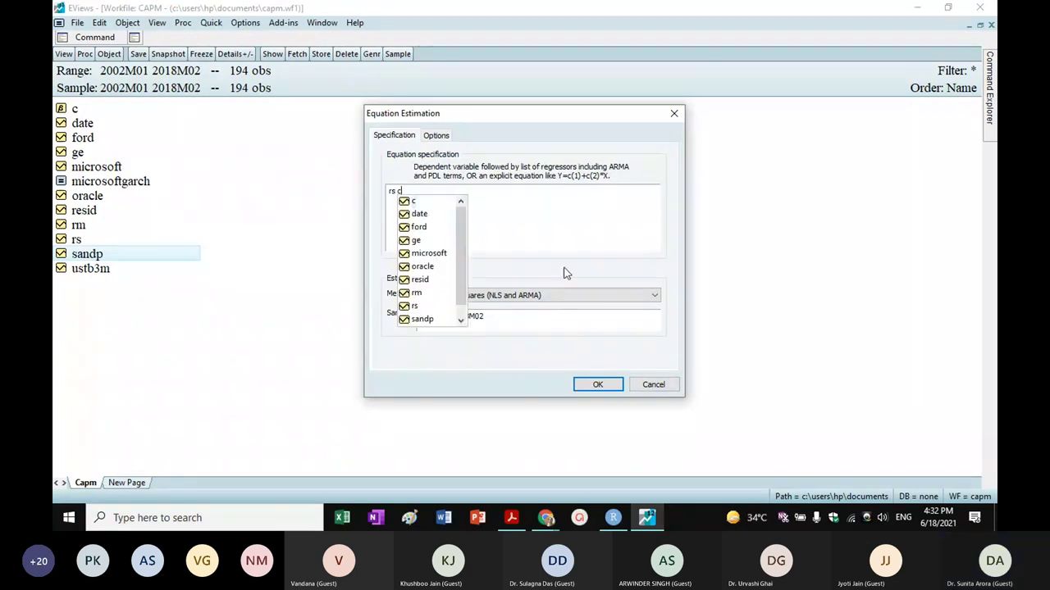
click(598, 385)
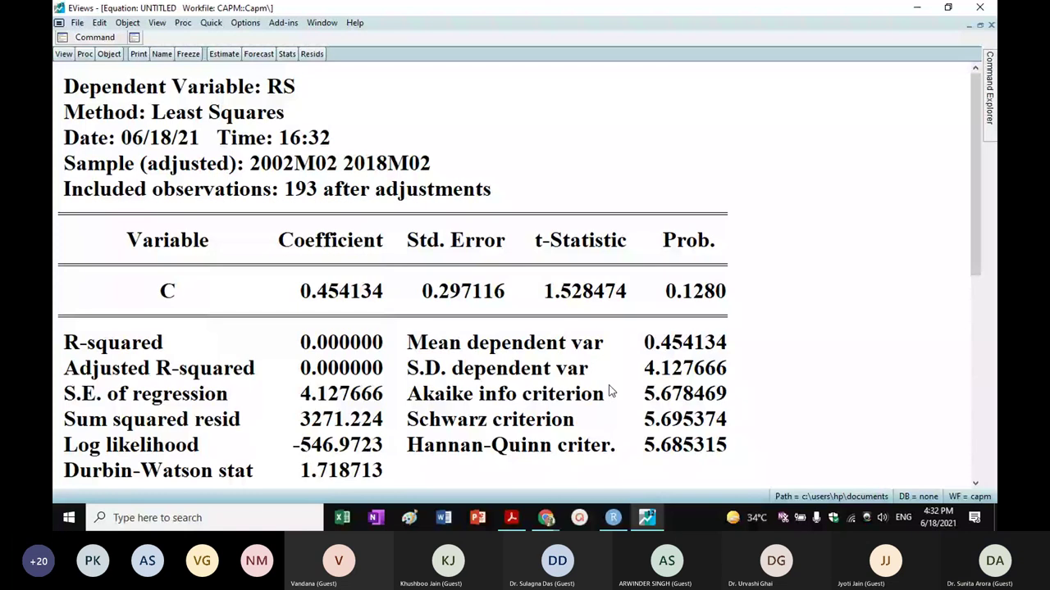
scroll(610, 392, down, 1)
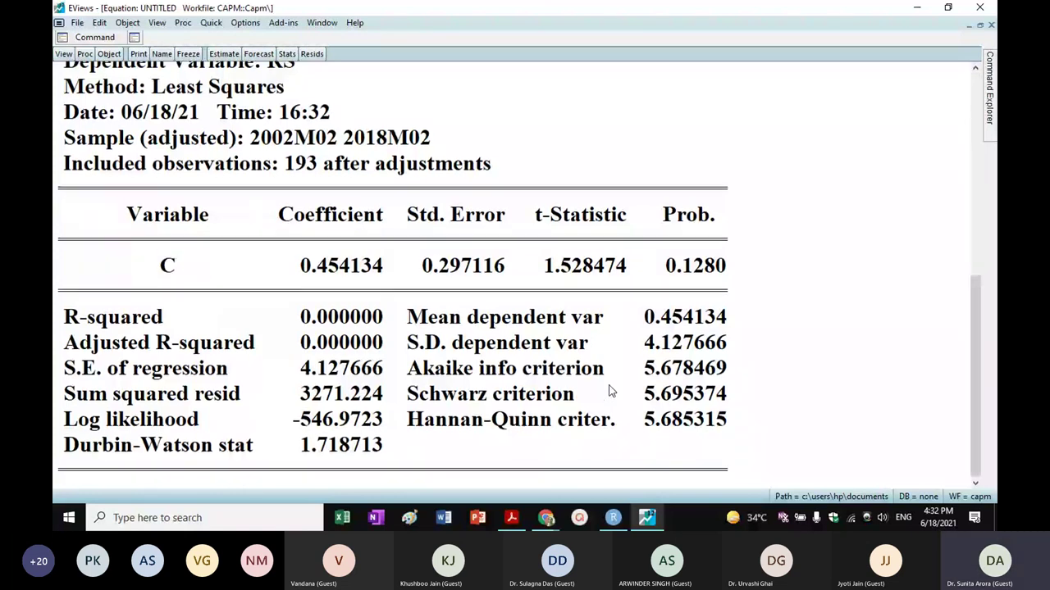
Display the correlogram of squared residuals for the least squares rs equation.
click(64, 54)
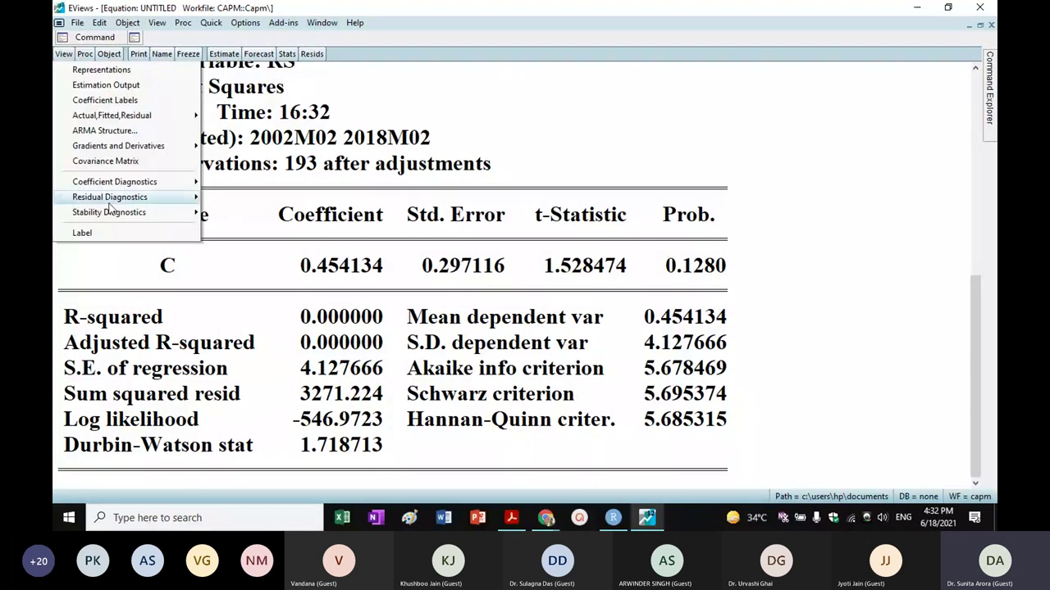
mouse_move(110, 206)
click(312, 197)
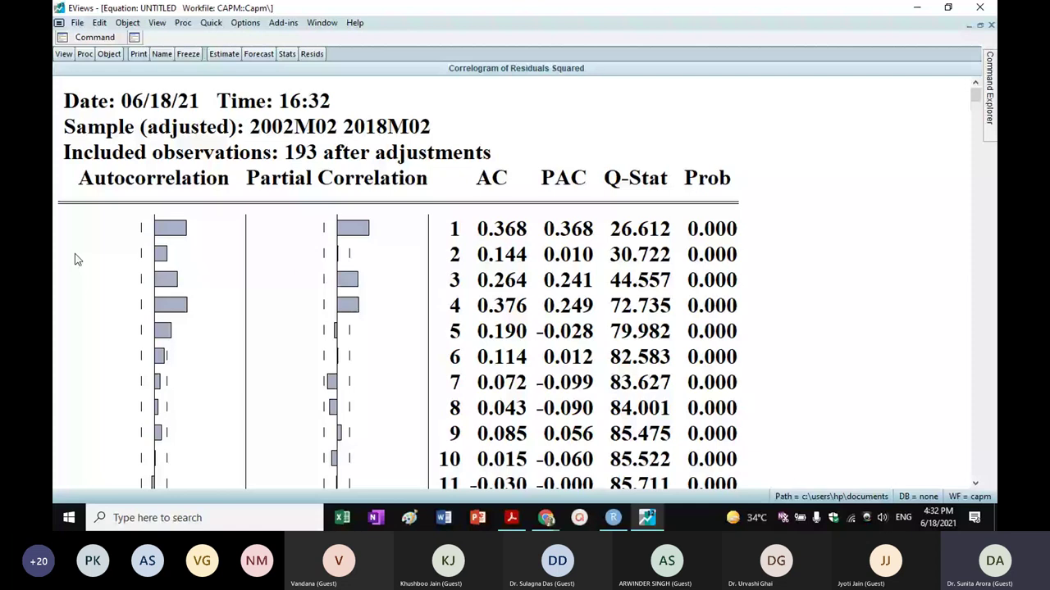
Run the ARCH heteroskedasticity test with 4 lags on the rs equation and check the F-statistic's probability.
click(63, 53)
mouse_move(90, 198)
click(262, 260)
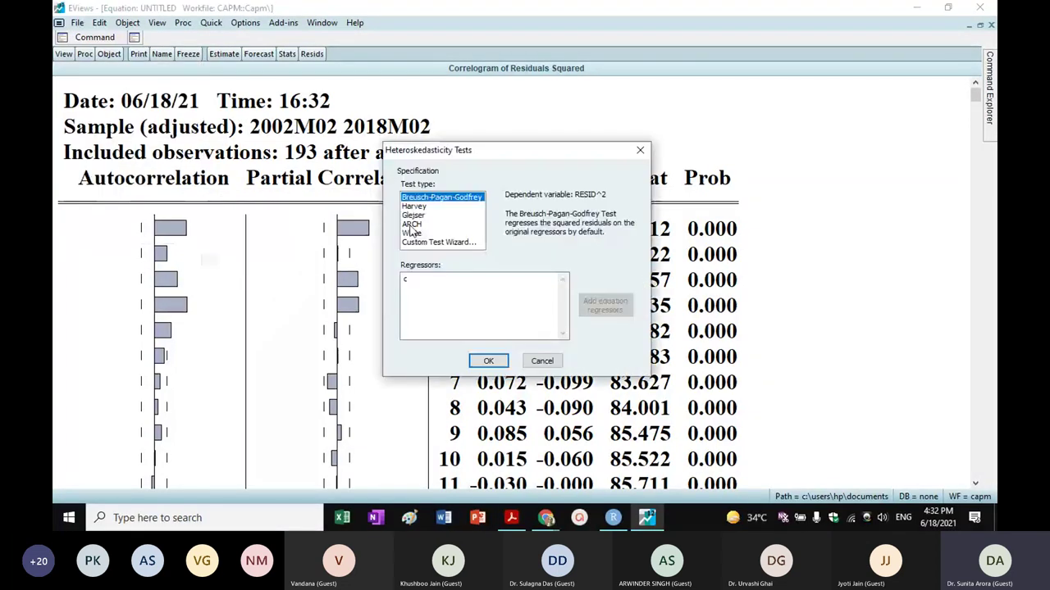
click(412, 225)
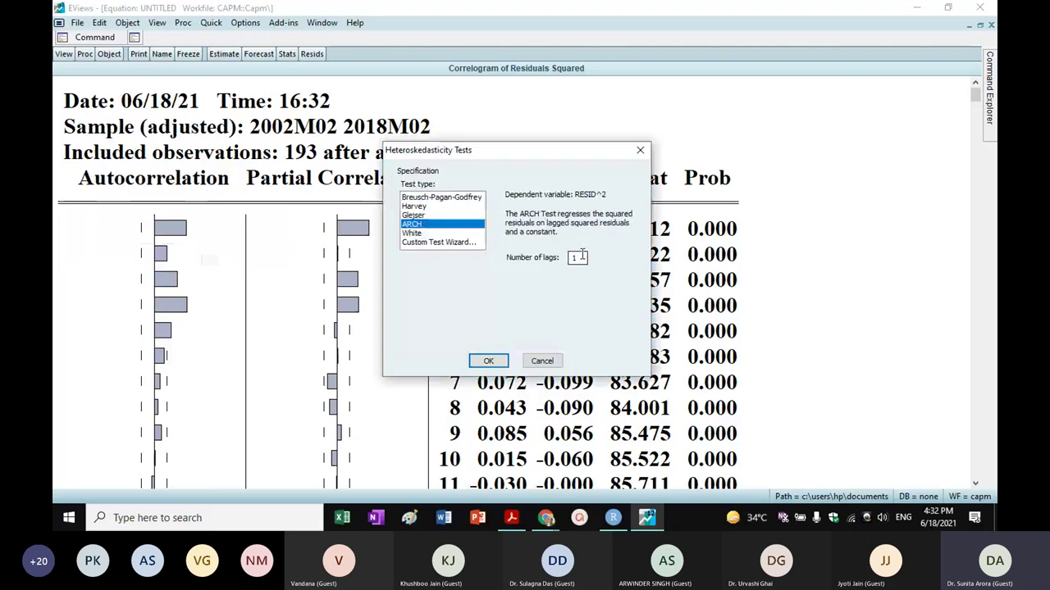
click(484, 361)
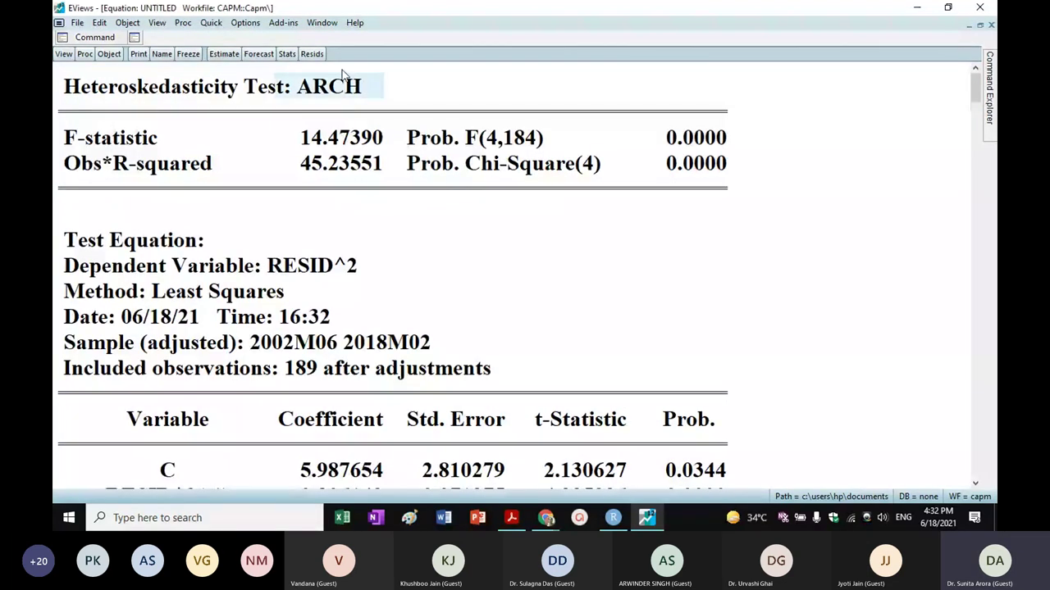
click(456, 117)
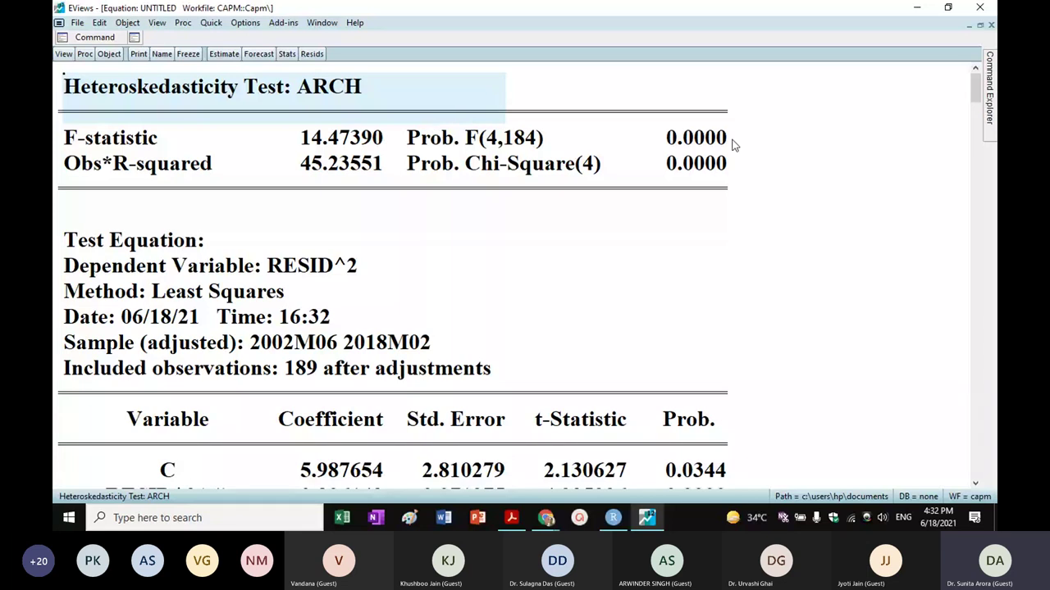
click(704, 138)
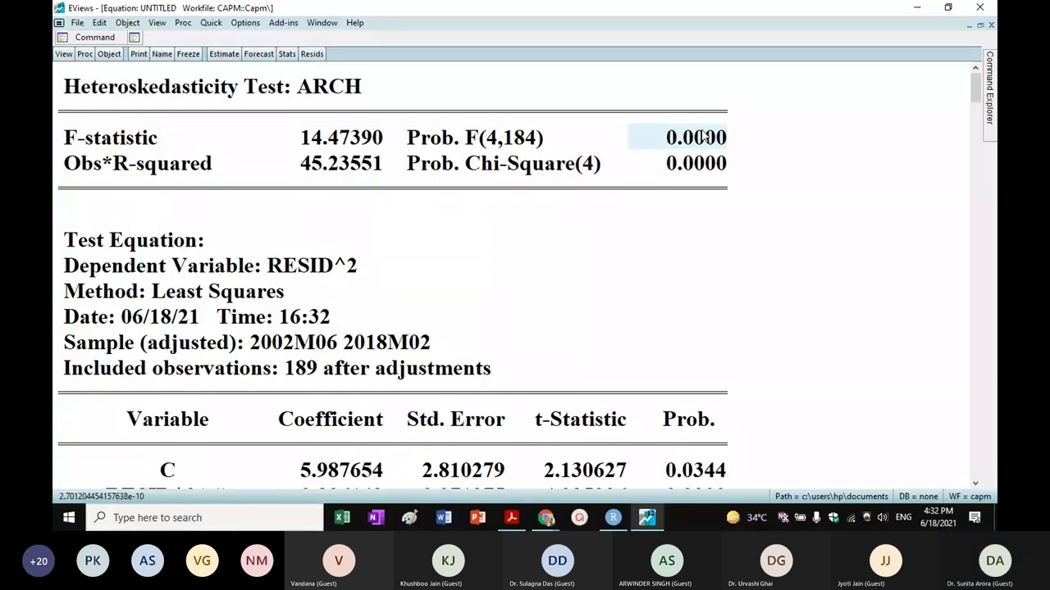
Re-estimate rs c with the ARCH method as a GARCH(1,1) model with normally distributed errors.
click(224, 54)
click(509, 304)
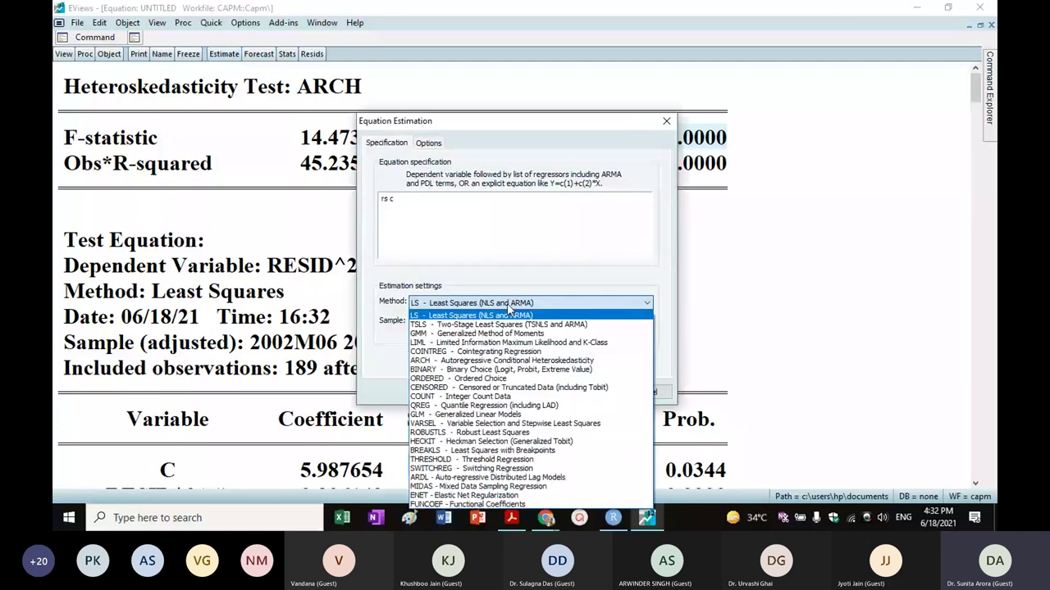
click(515, 361)
click(593, 399)
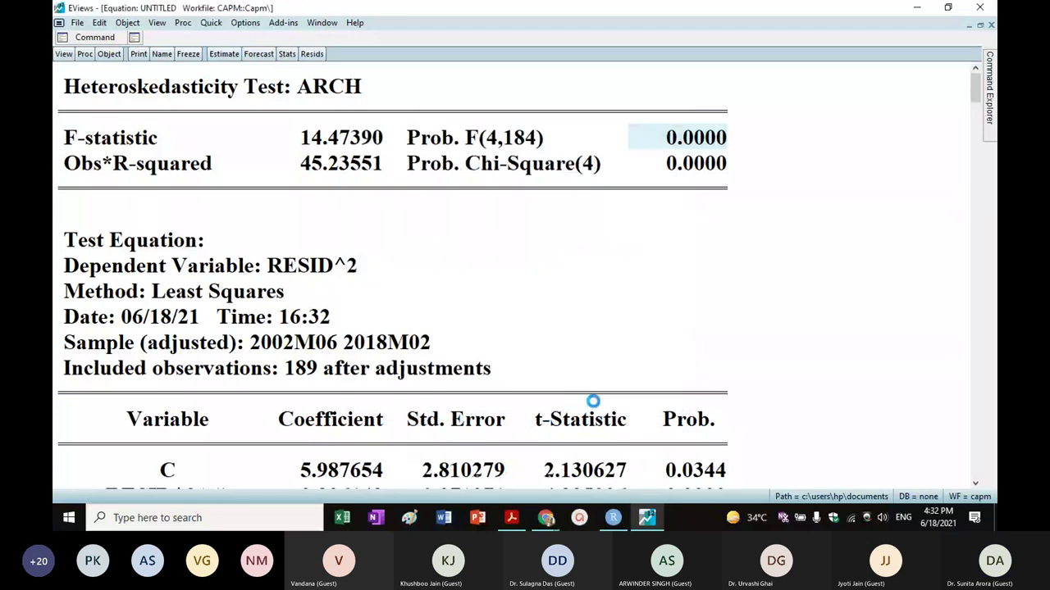
Display the correlogram of squared standardized residuals for the rs GARCH model, including 36 lags.
click(67, 55)
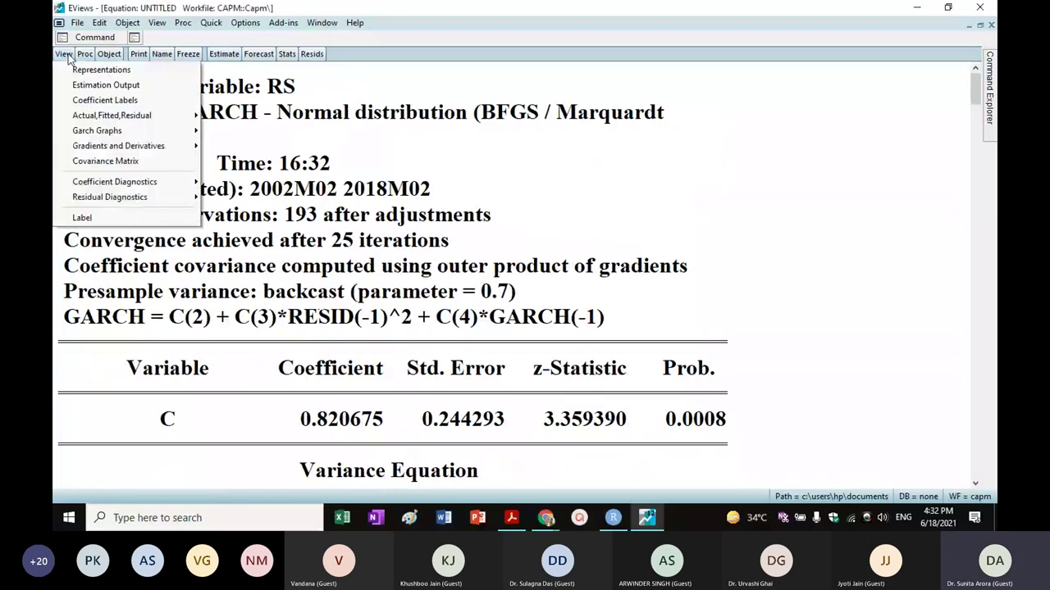
mouse_move(202, 200)
click(270, 197)
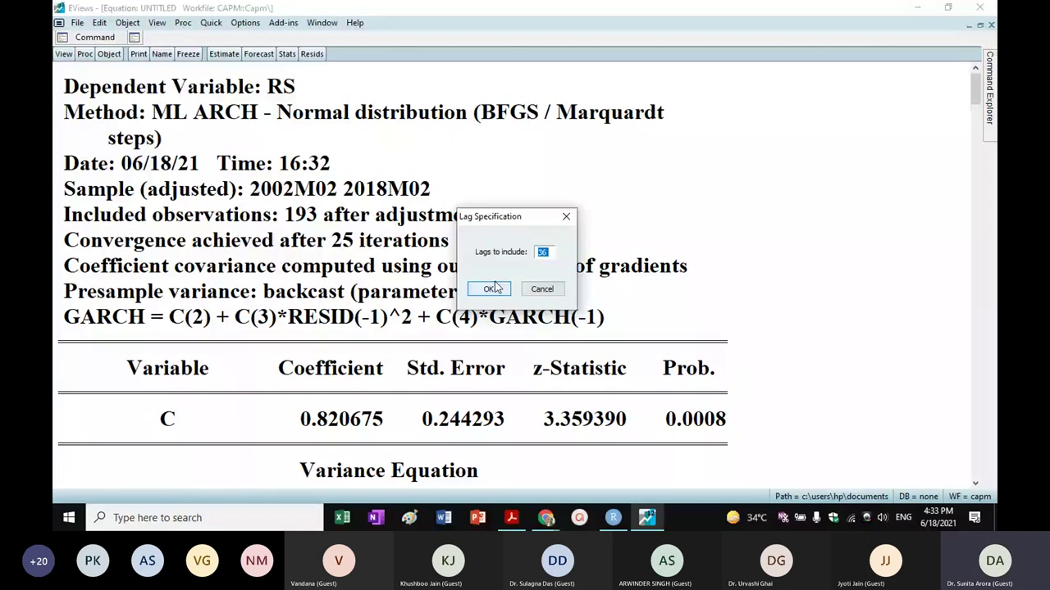
click(490, 288)
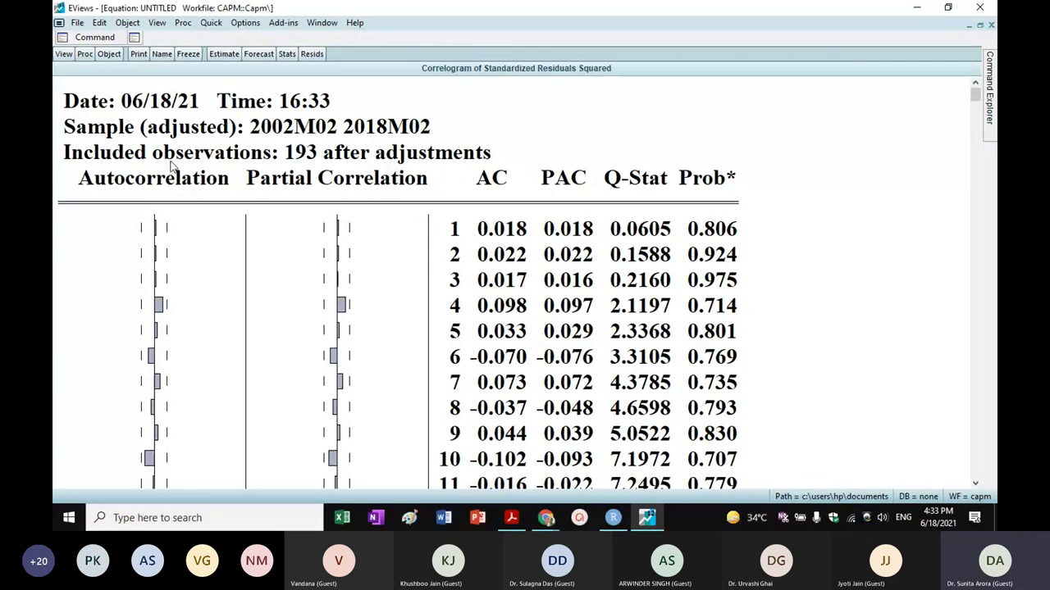
Return the rs GARCH equation to its estimation output and examine the RESID(-1)^2 term in the variance equation.
click(286, 54)
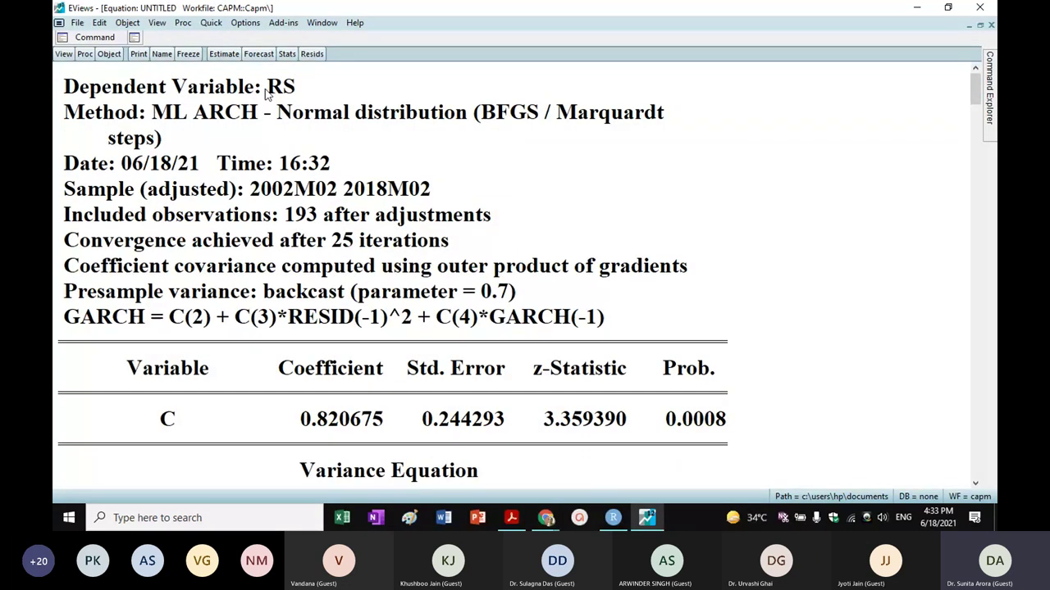
scroll(270, 98, down, 5)
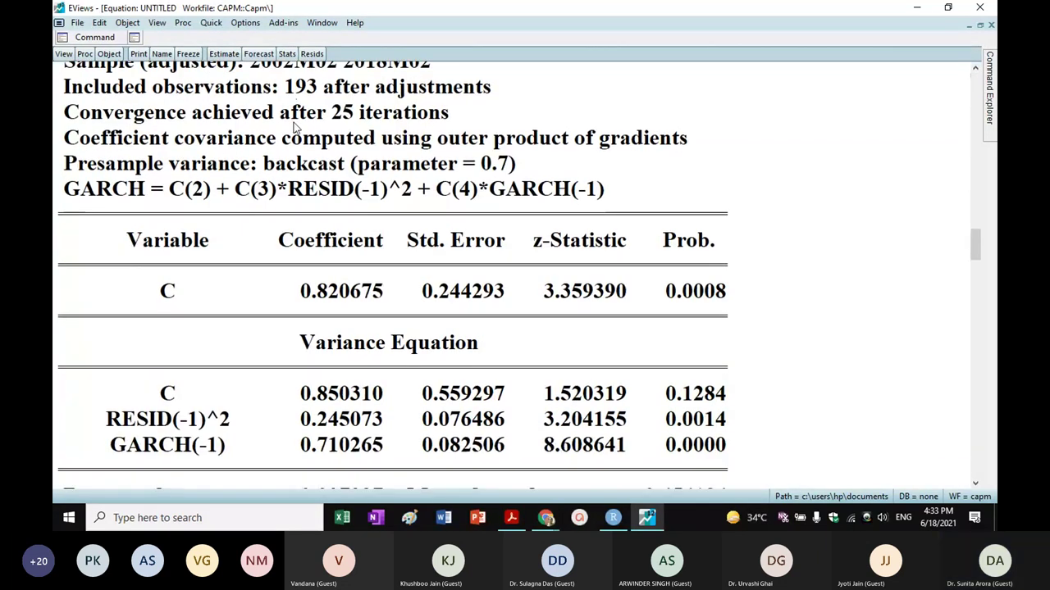
scroll(712, 349, down, 3)
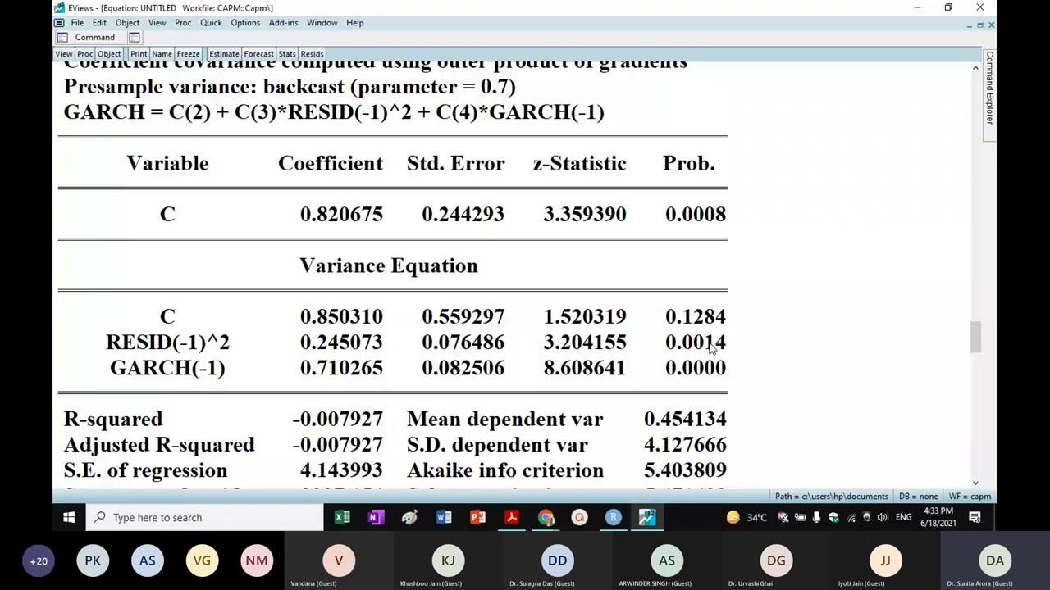
click(704, 345)
drag(703, 345, 306, 351)
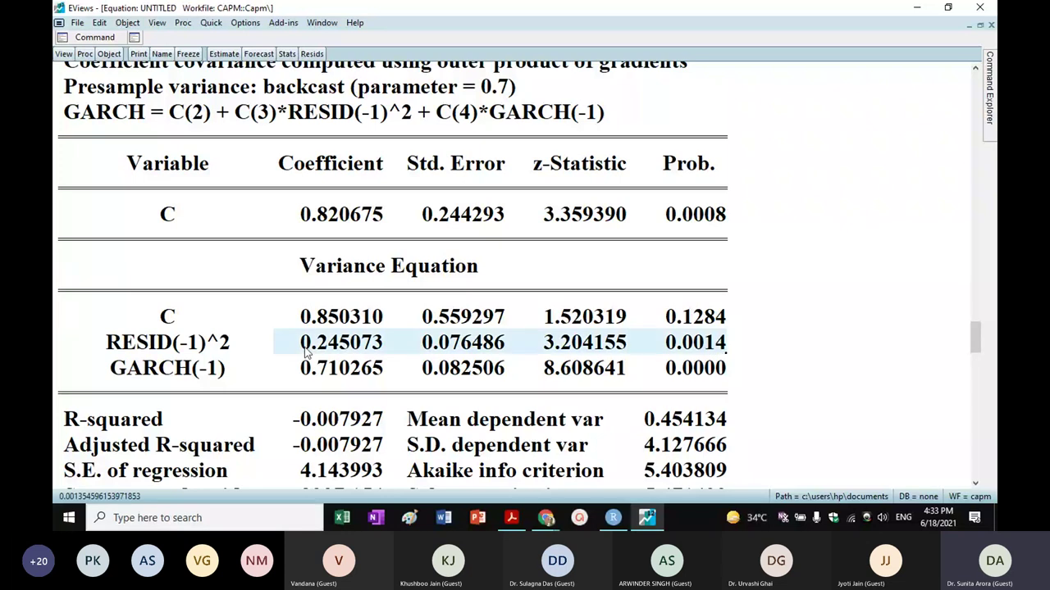
drag(306, 351, 187, 346)
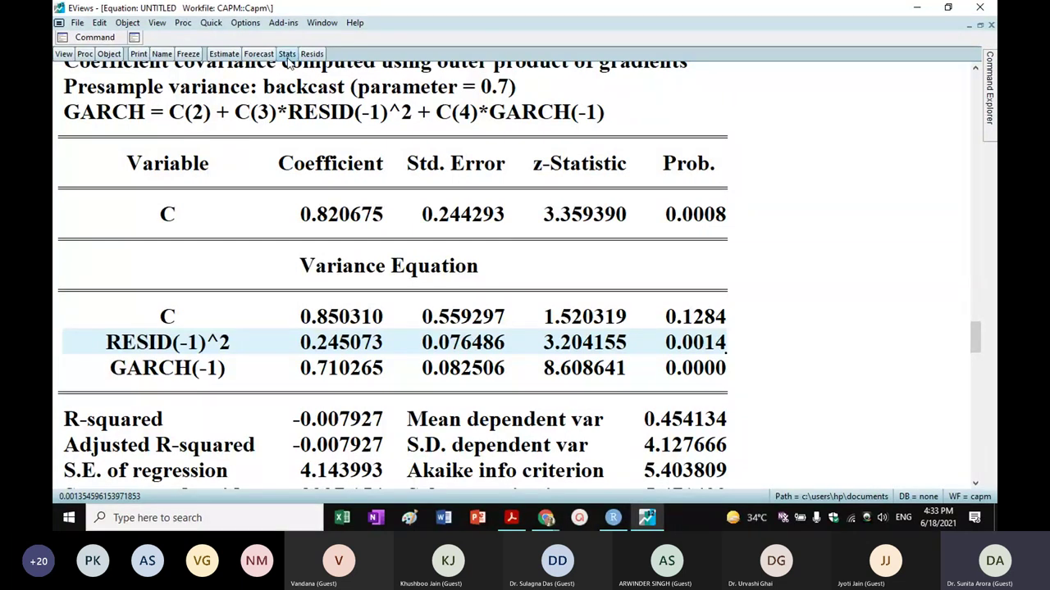
Name the rs GARCH equation sandpgarch and close it to return to the workfile.
click(162, 54)
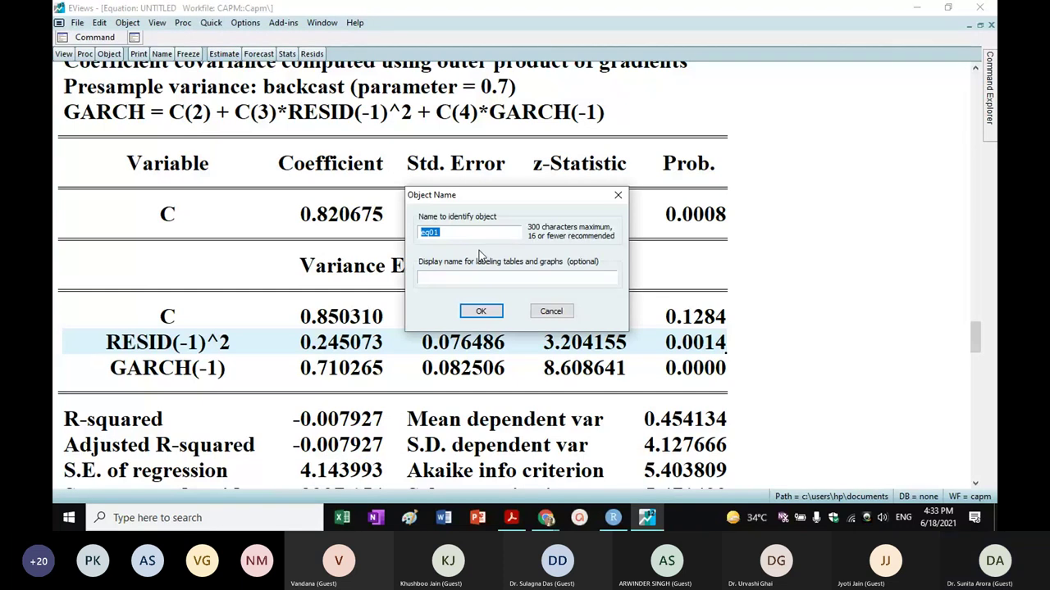
text(sandpgarch)
click(474, 312)
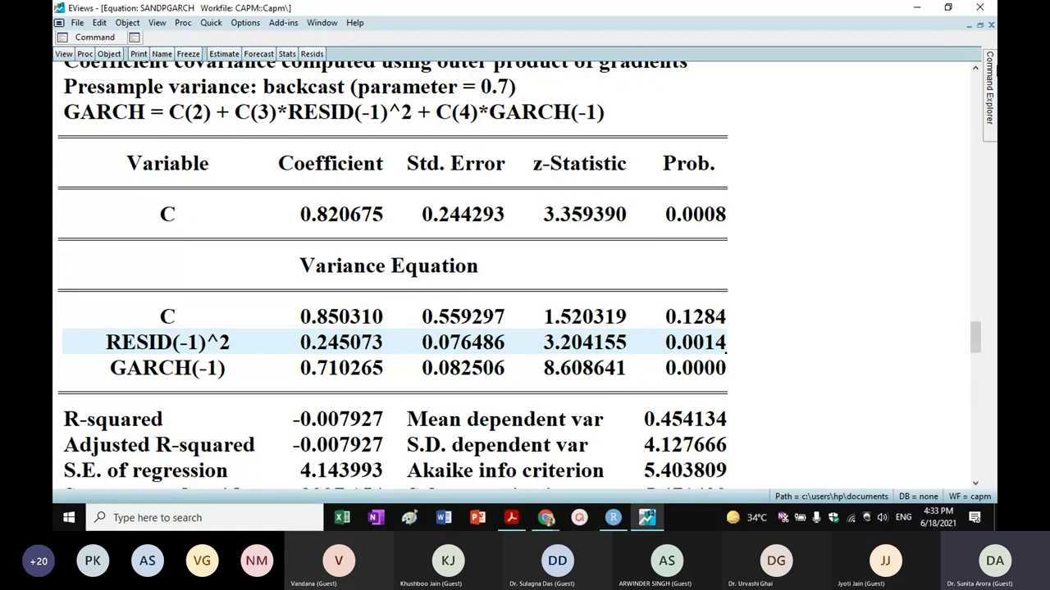
click(990, 26)
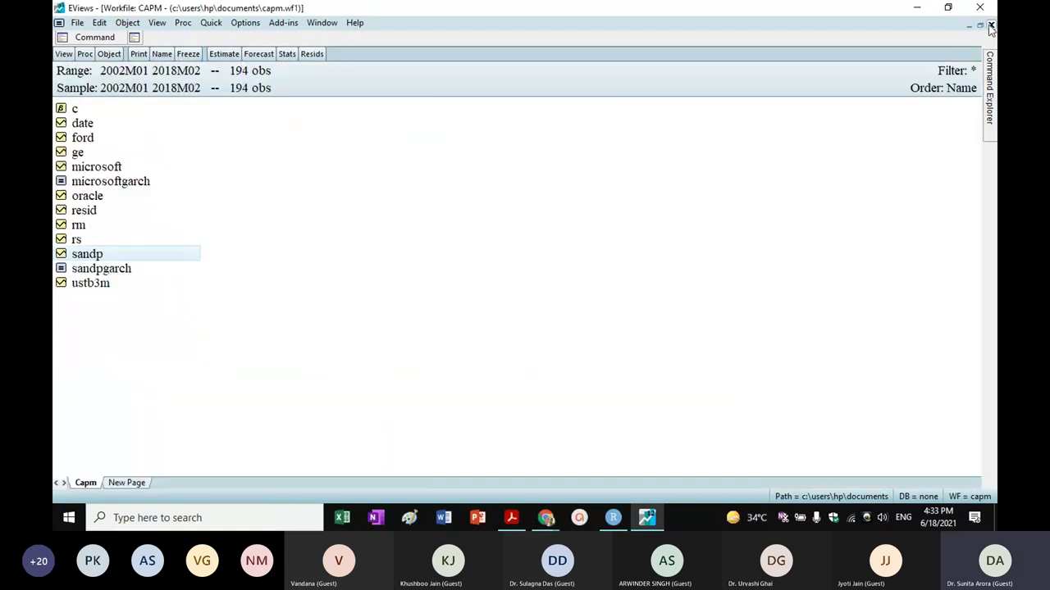
Open the microsoftgarch equation in a floating window, show its estimation output and narrow the window.
double_click(117, 186)
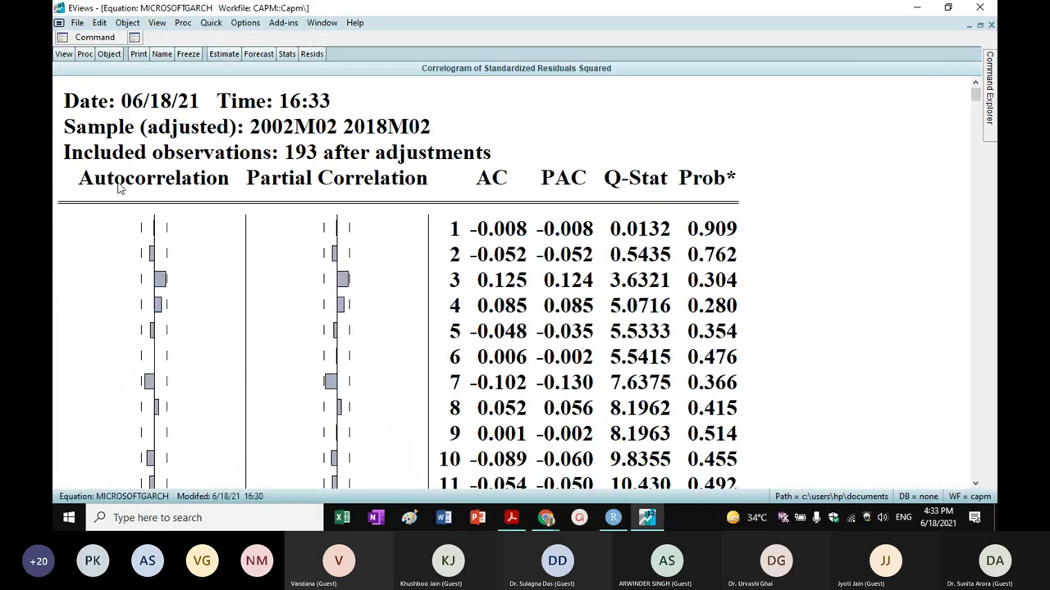
click(979, 26)
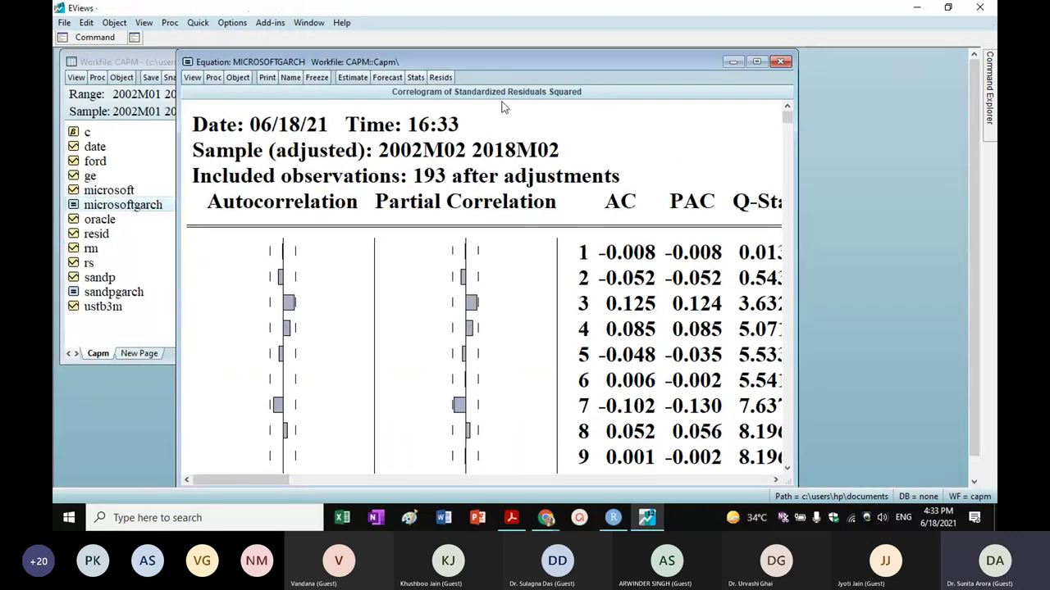
click(415, 78)
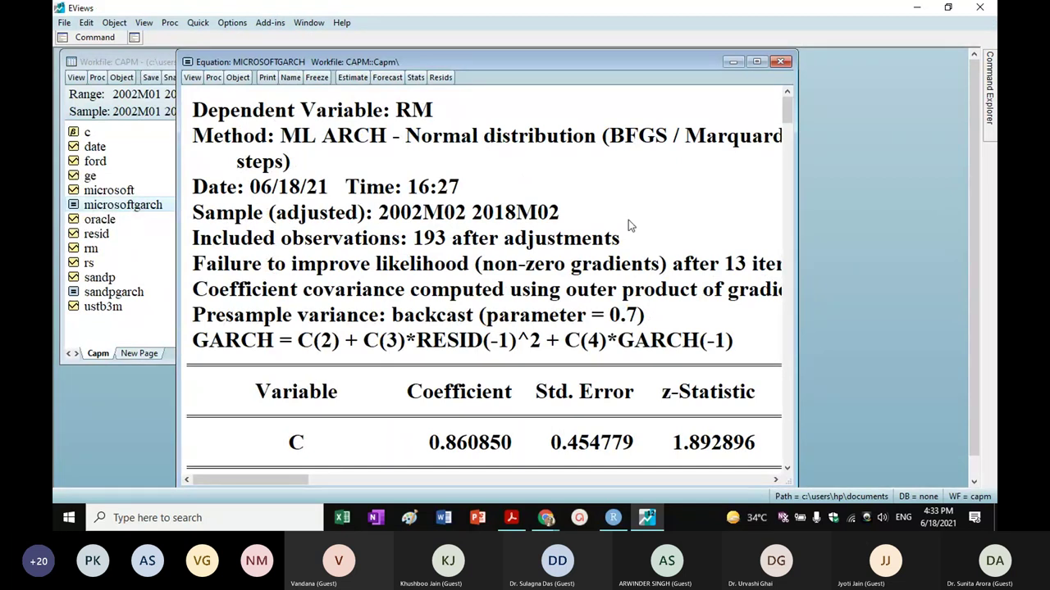
drag(793, 232, 558, 232)
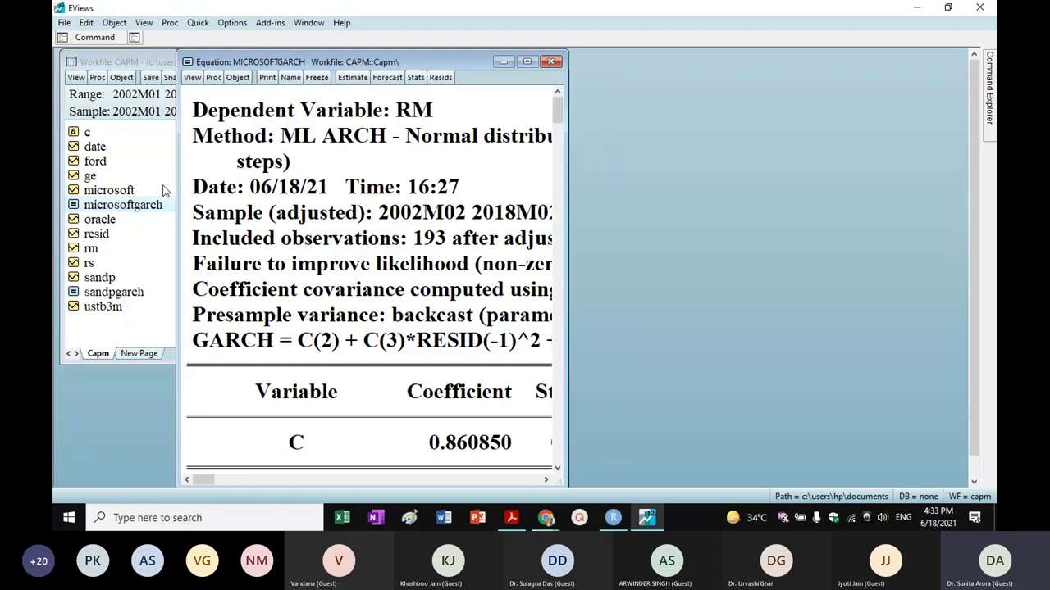
Open the sandpgarch equation, narrow its window and place it beside the microsoftgarch window.
double_click(118, 292)
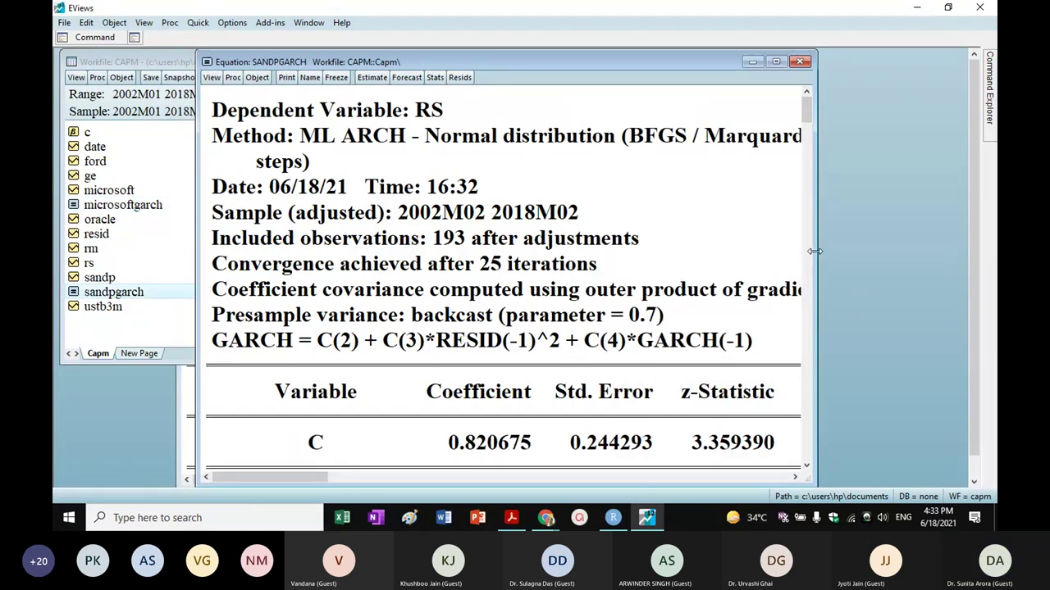
drag(811, 250, 607, 250)
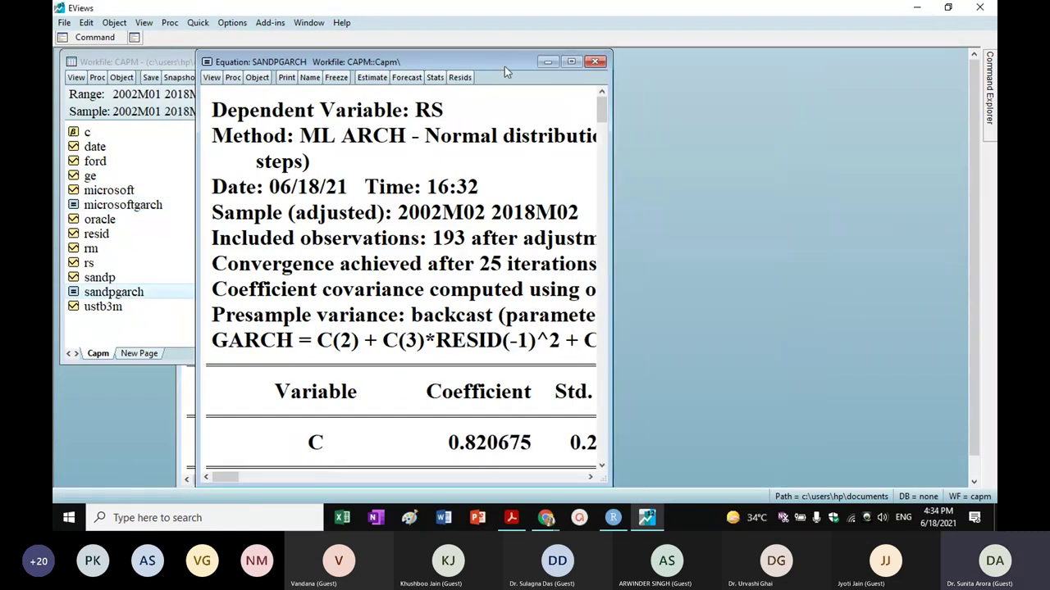
drag(504, 56, 717, 105)
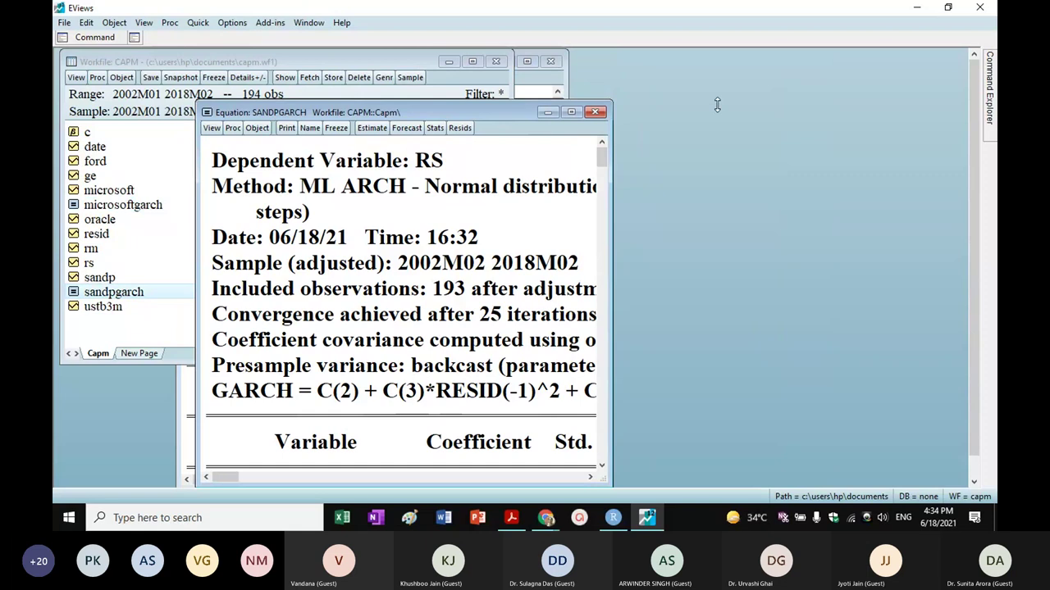
drag(470, 105, 470, 122)
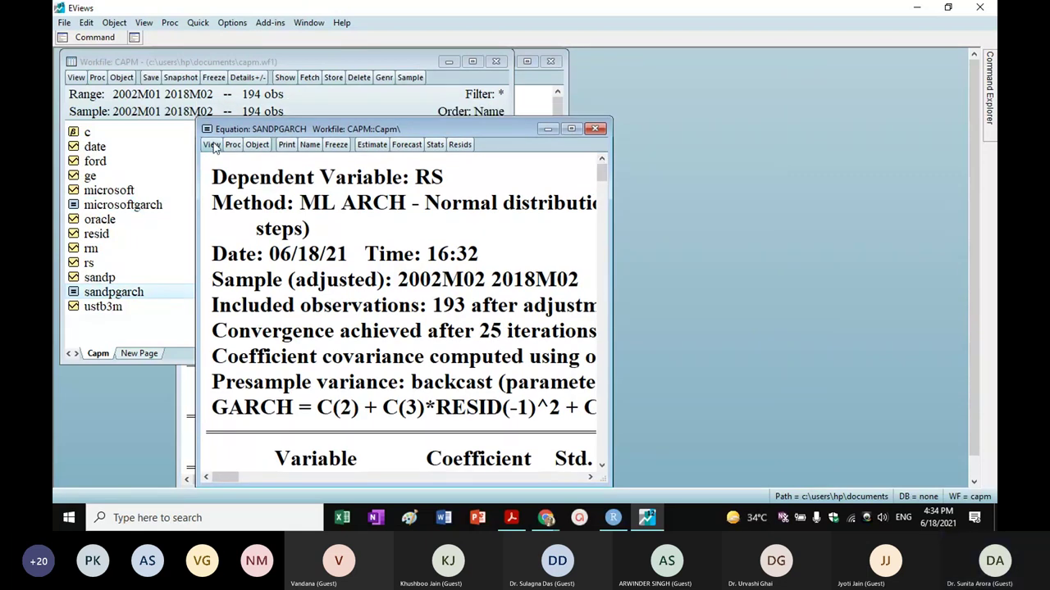
drag(221, 128, 580, 71)
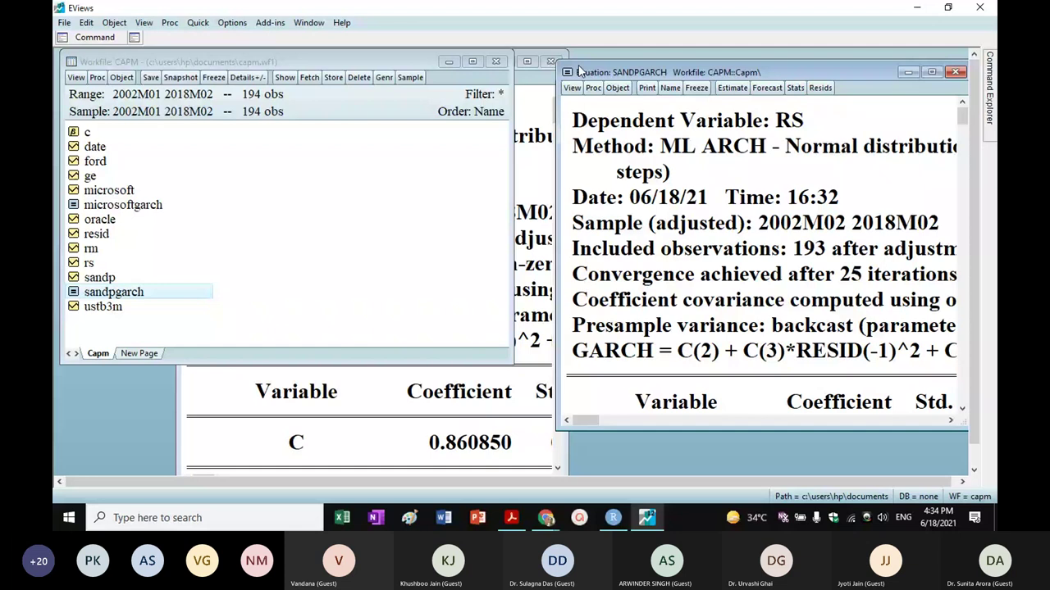
Minimize the workfile window and reposition the microsoftgarch window to show its variance equation coefficients.
click(475, 65)
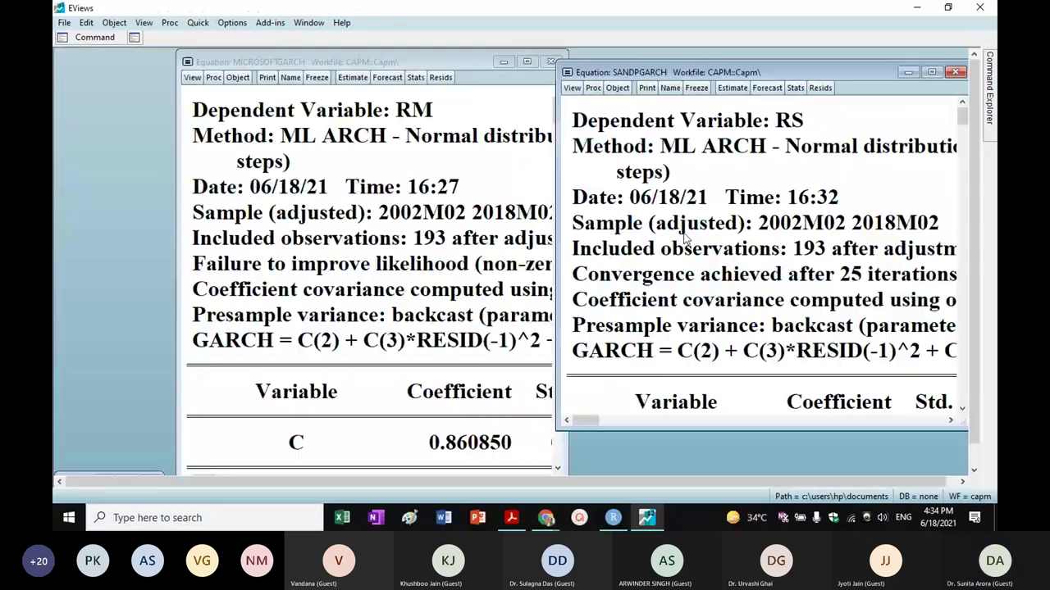
click(464, 65)
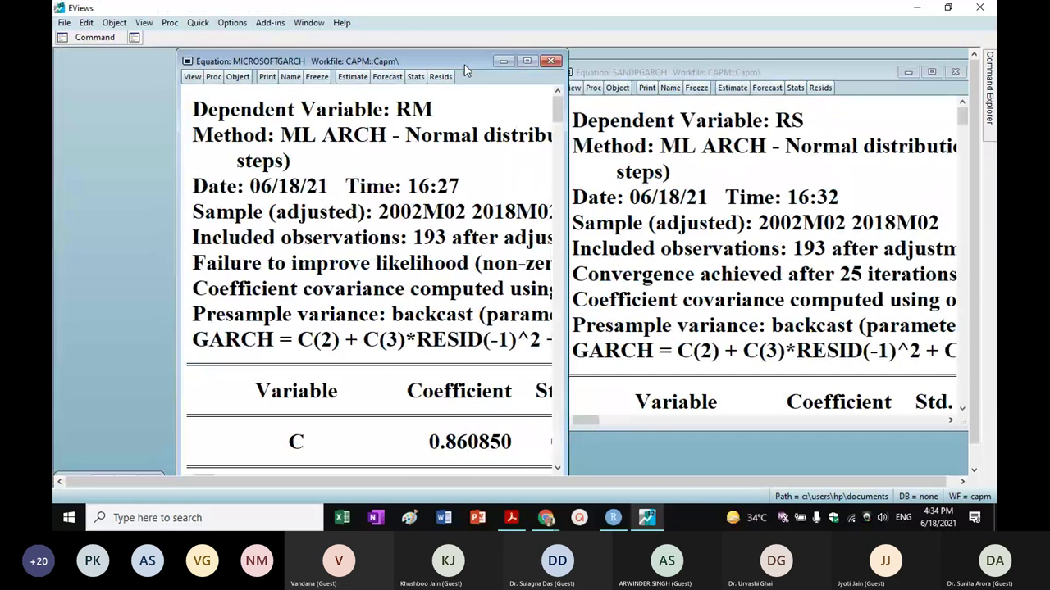
drag(464, 64, 382, 52)
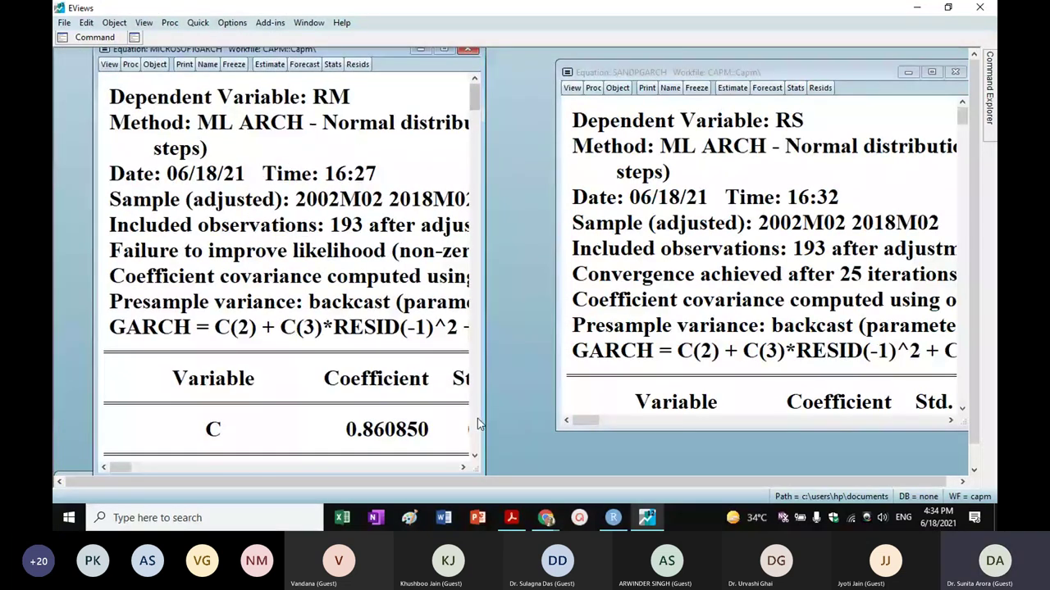
scroll(473, 456, down, 2)
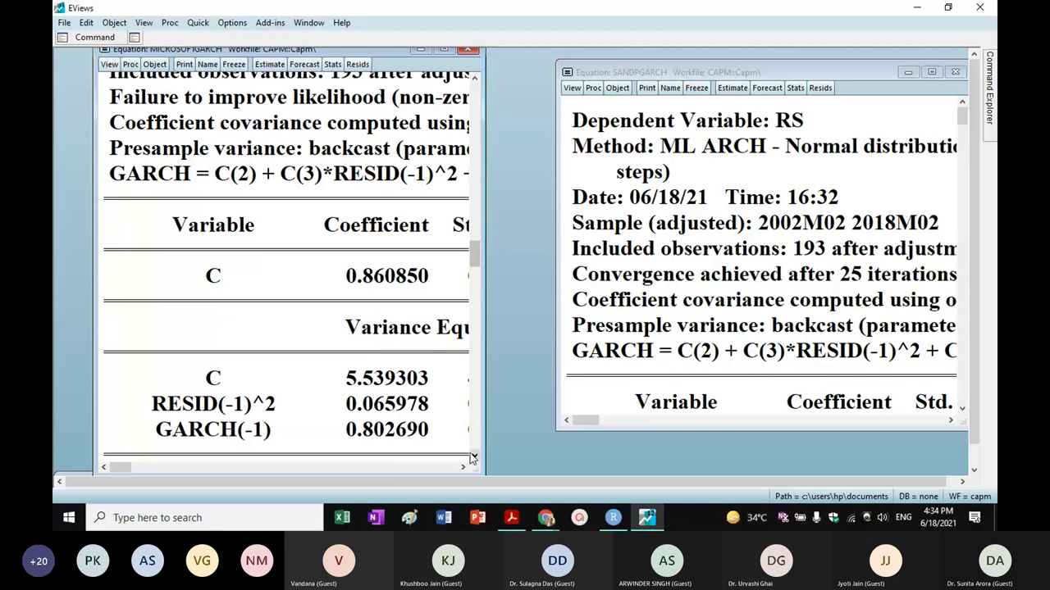
click(473, 457)
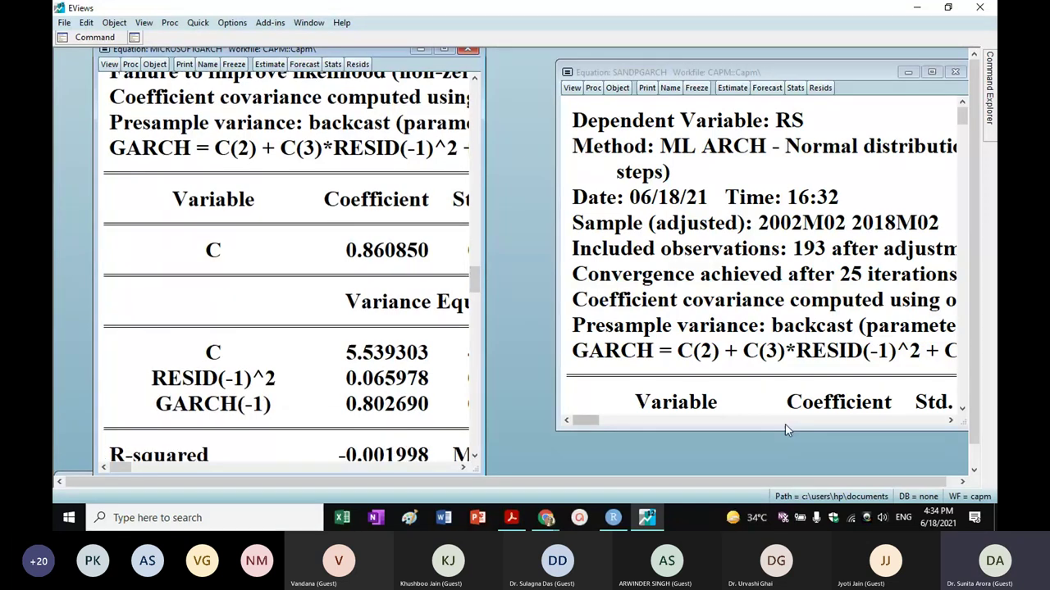
Make the sandpgarch window taller, align it with the microsoftgarch window and show its variance equation coefficients.
drag(783, 429, 783, 437)
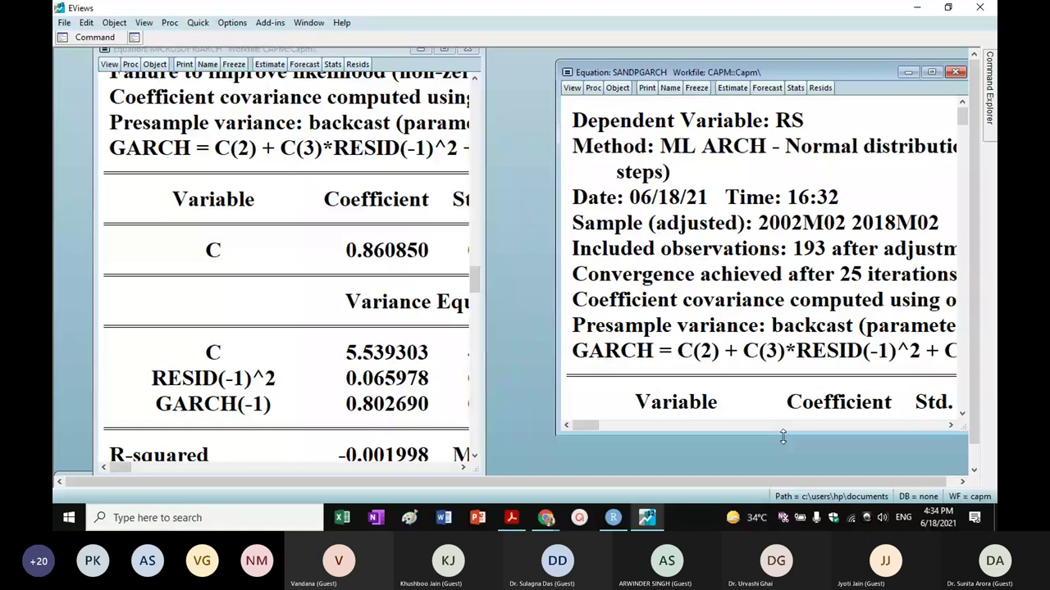
drag(783, 437, 783, 472)
drag(816, 69, 761, 54)
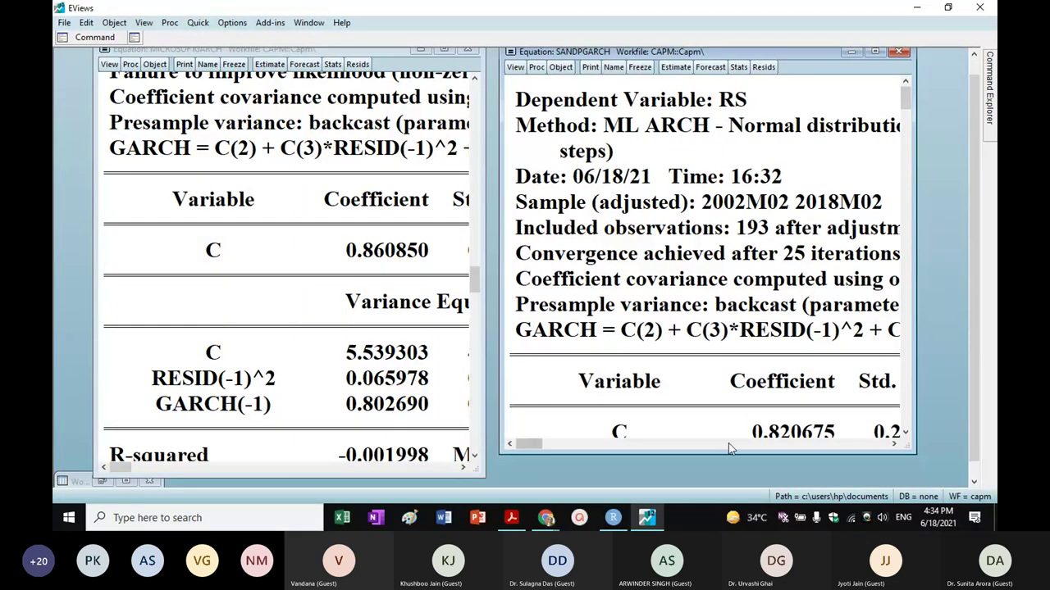
drag(730, 451, 734, 484)
scroll(908, 469, down, 2)
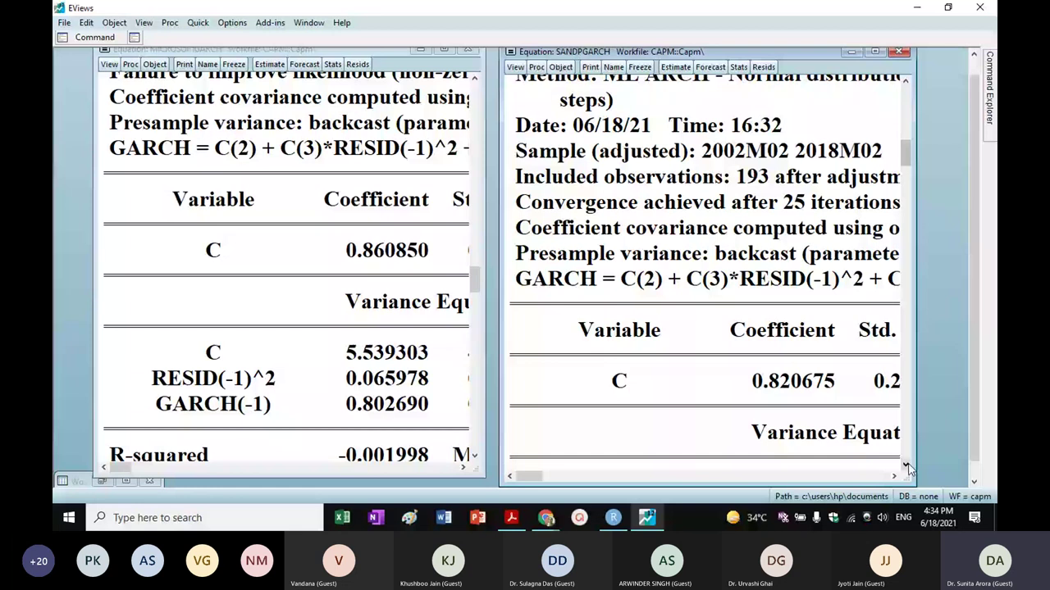
click(906, 465)
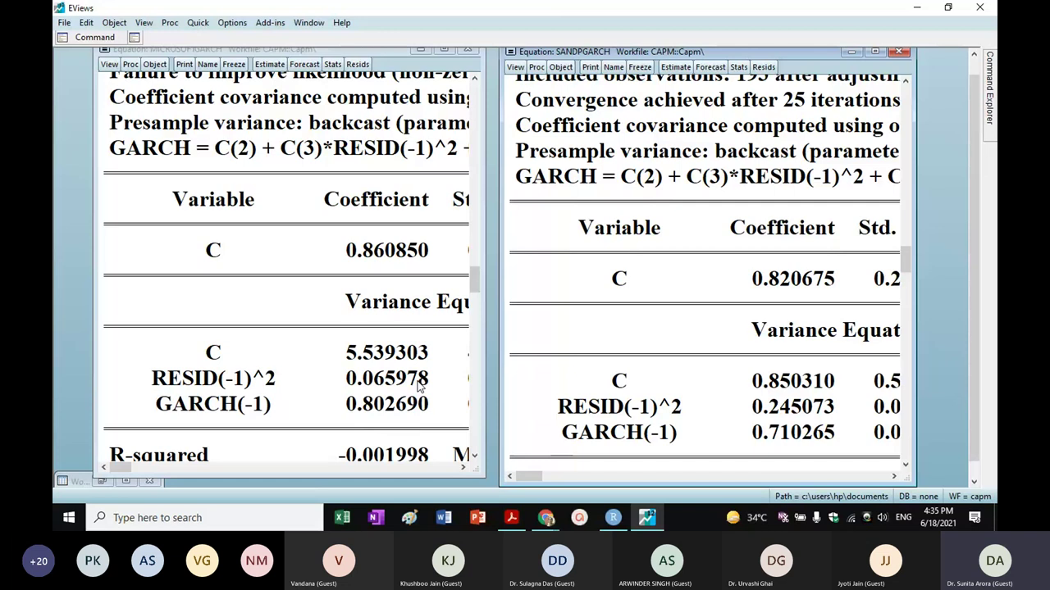
Compare the GARCH(-1) coefficients of the microsoftgarch and sandpgarch variance equations.
click(391, 410)
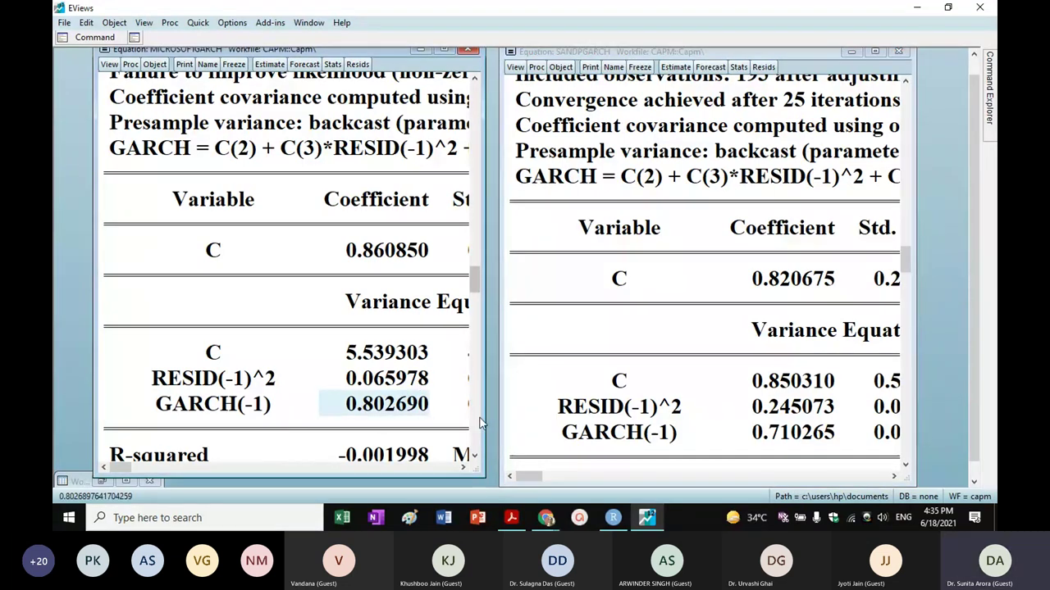
click(810, 441)
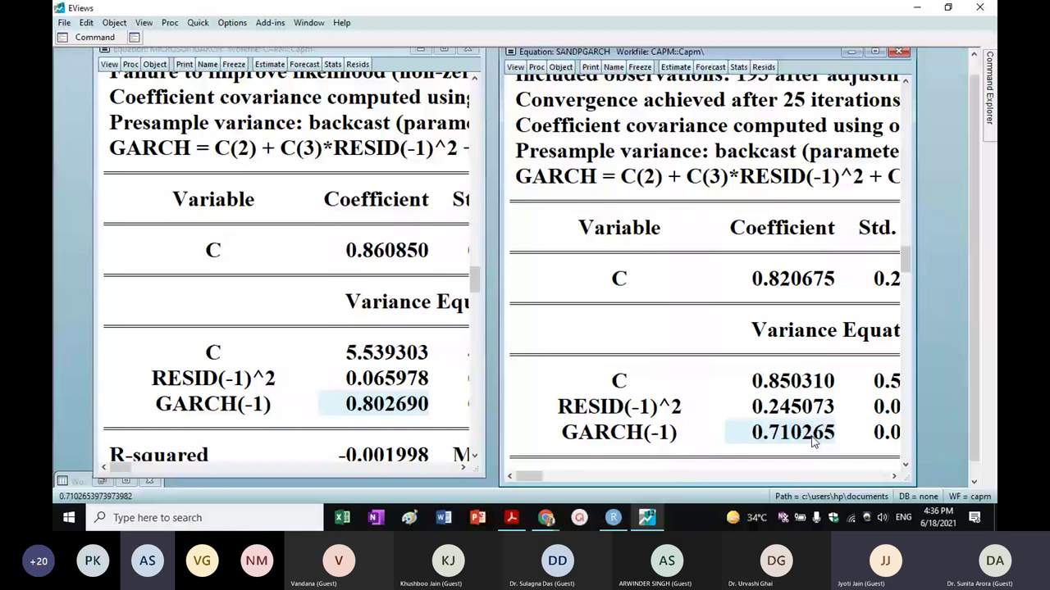
click(515, 67)
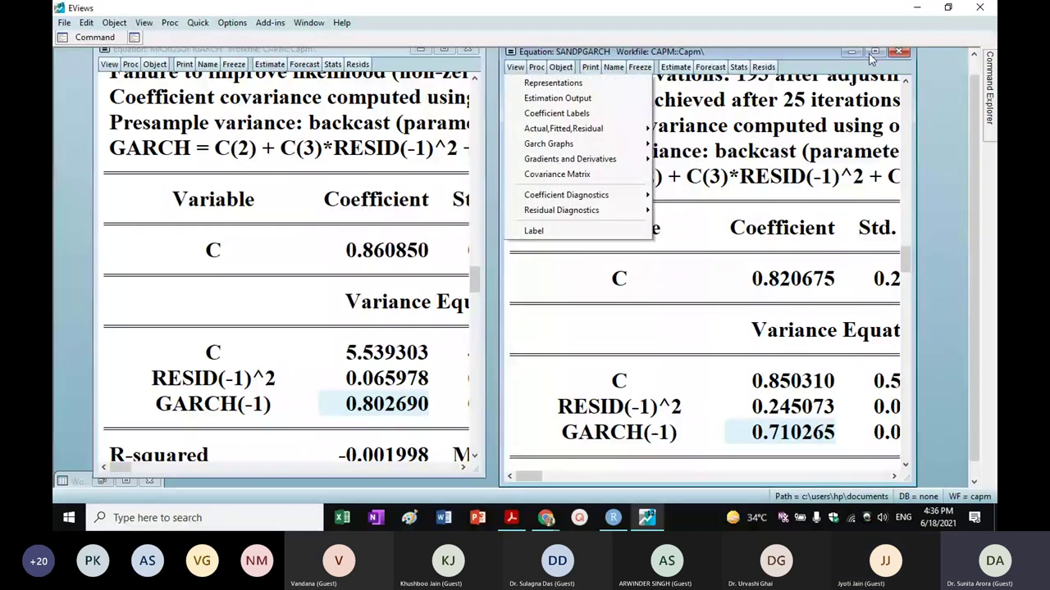
Make an ordinary residual series named resmicrosoft from the microsoftgarch equation, and close the series and equation windows.
click(444, 50)
scroll(223, 144, up, 3)
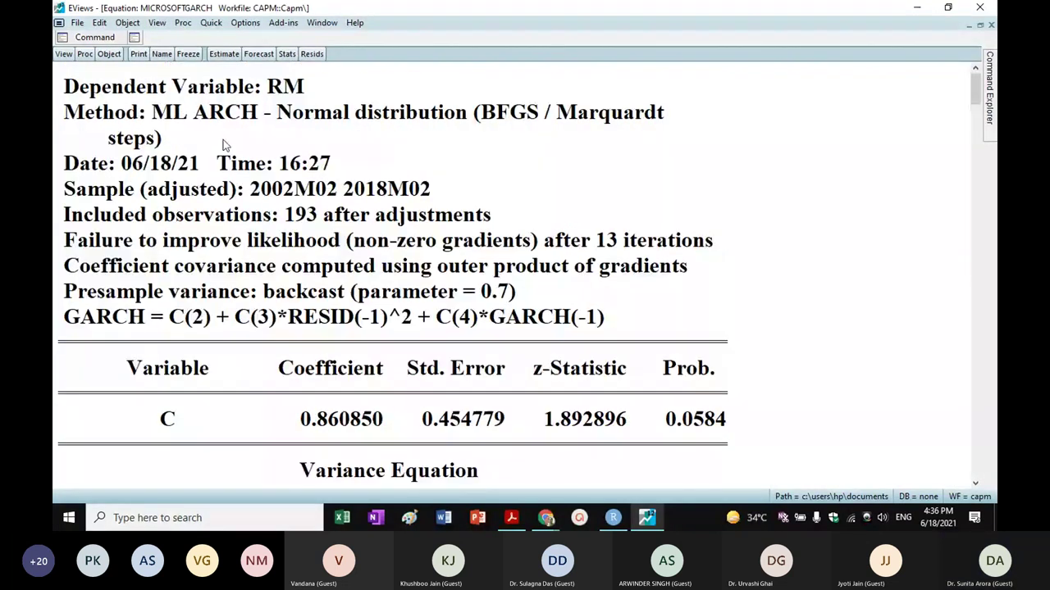
click(85, 54)
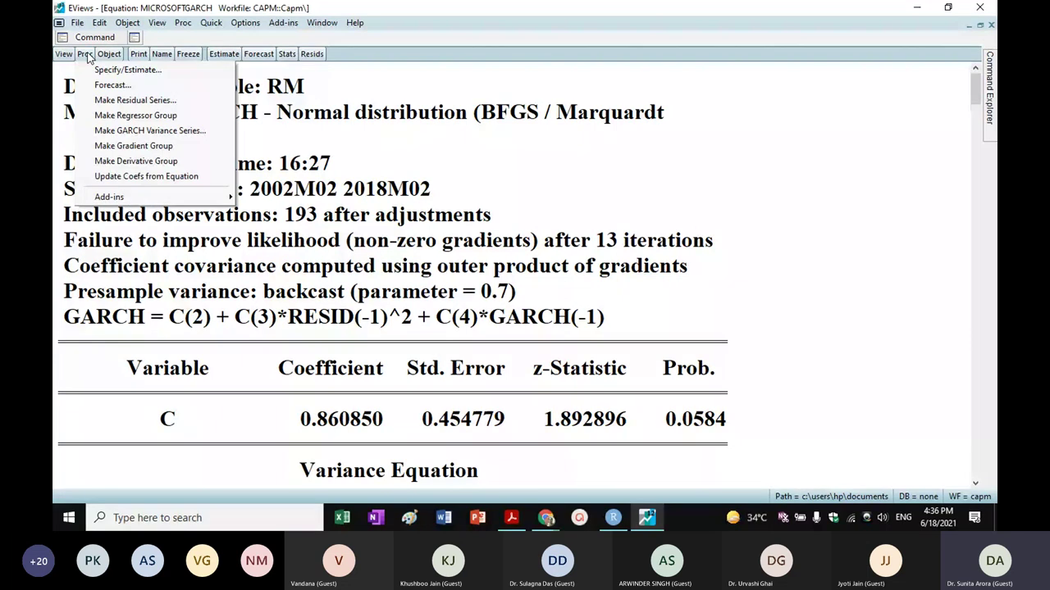
click(136, 100)
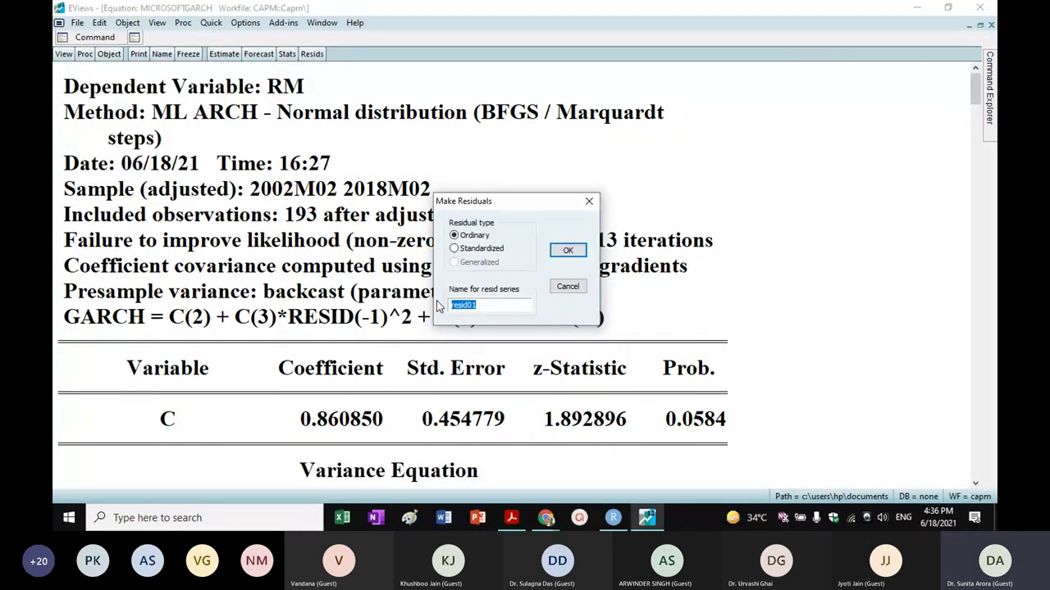
text(res)
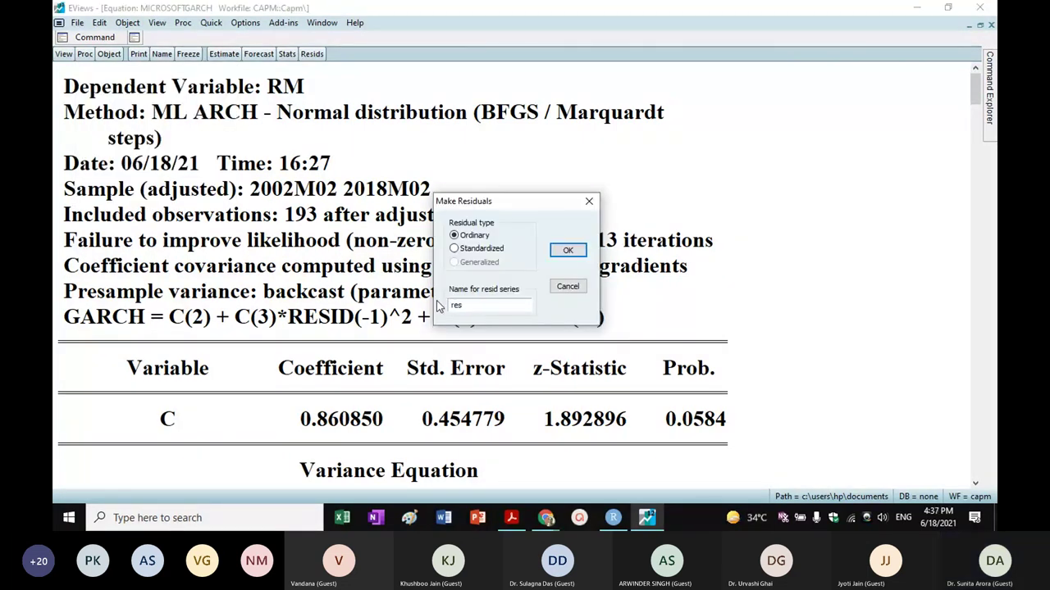
text(mi)
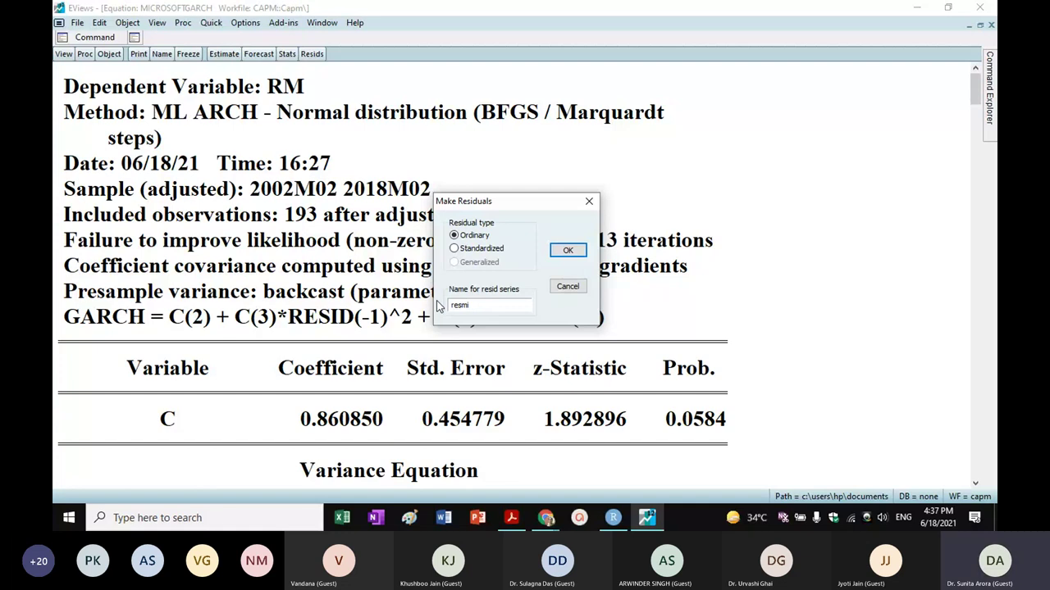
text(crosoft)
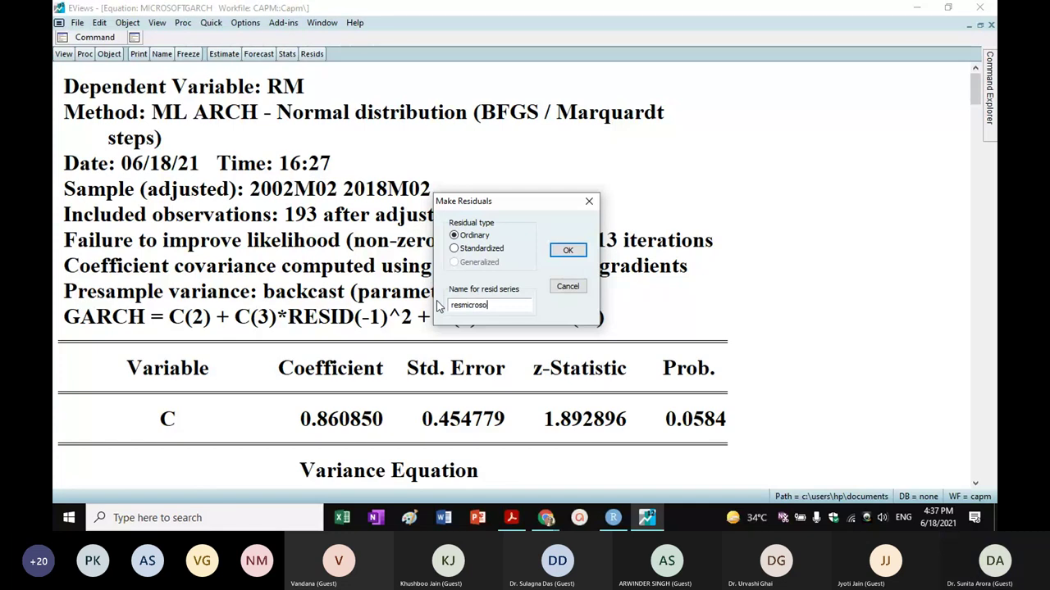
click(570, 251)
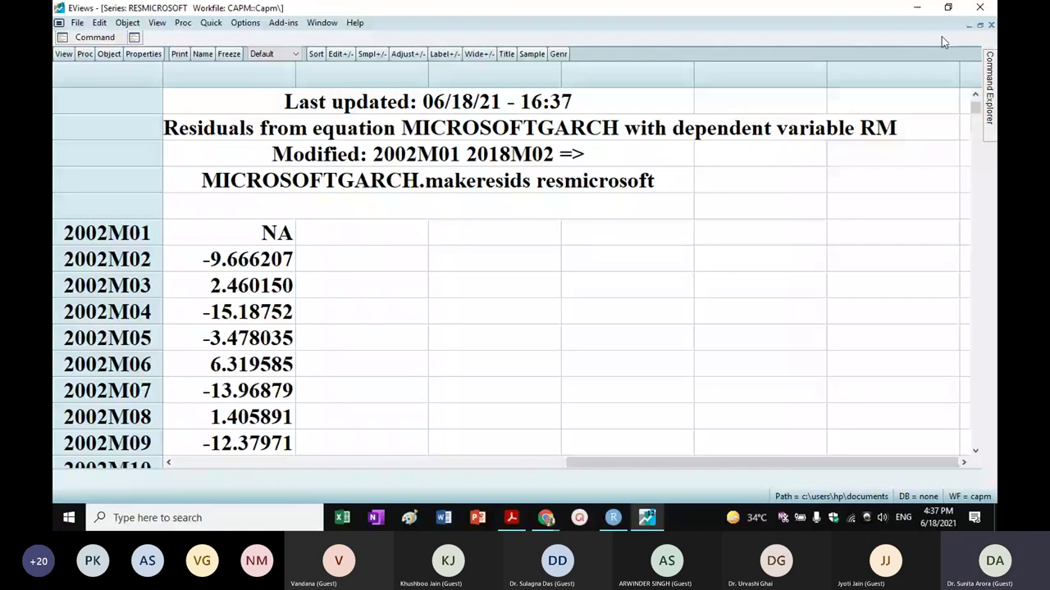
click(991, 24)
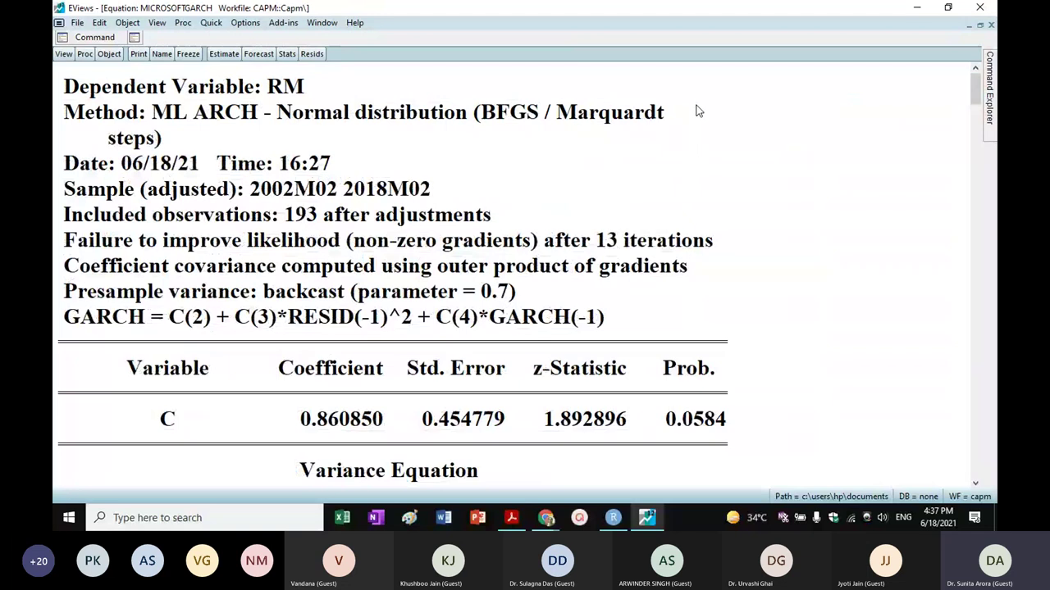
click(991, 25)
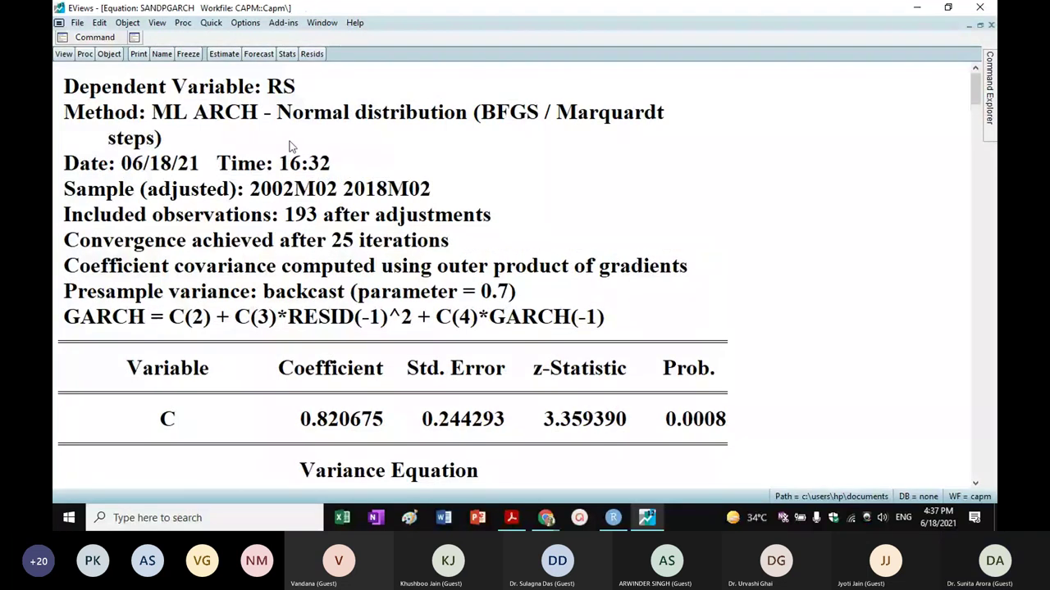
Make an ordinary residual series named ressandp from the sandpgarch equation, and close the series and equation windows.
click(85, 54)
click(120, 100)
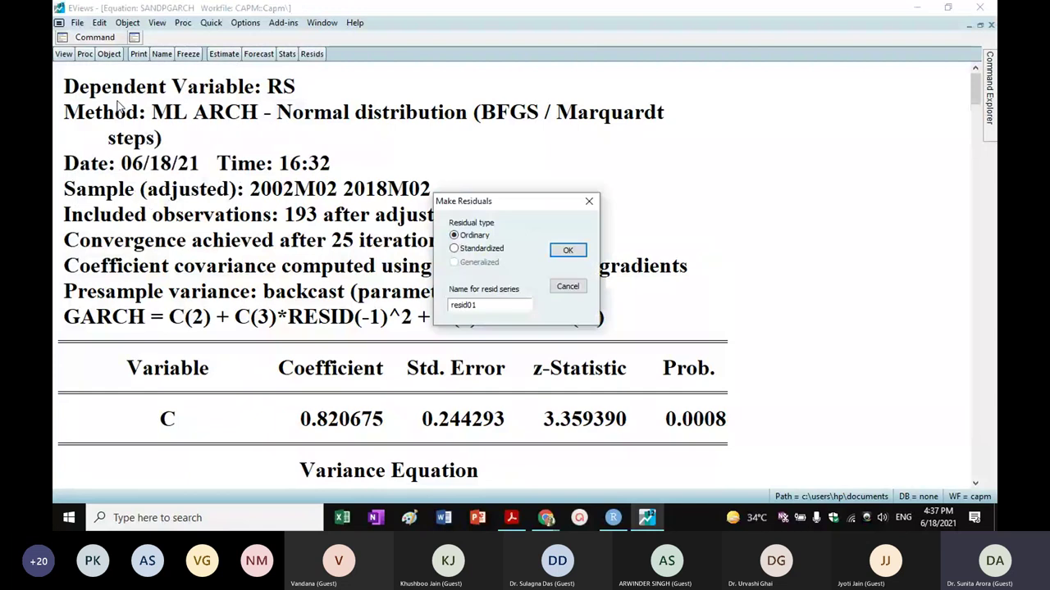
click(505, 305)
key(BackSpace)
key(BackSpace)
key(BackSpace)
key(BackSpace)
key(BackSpace)
key(BackSpace)
key(BackSpace)
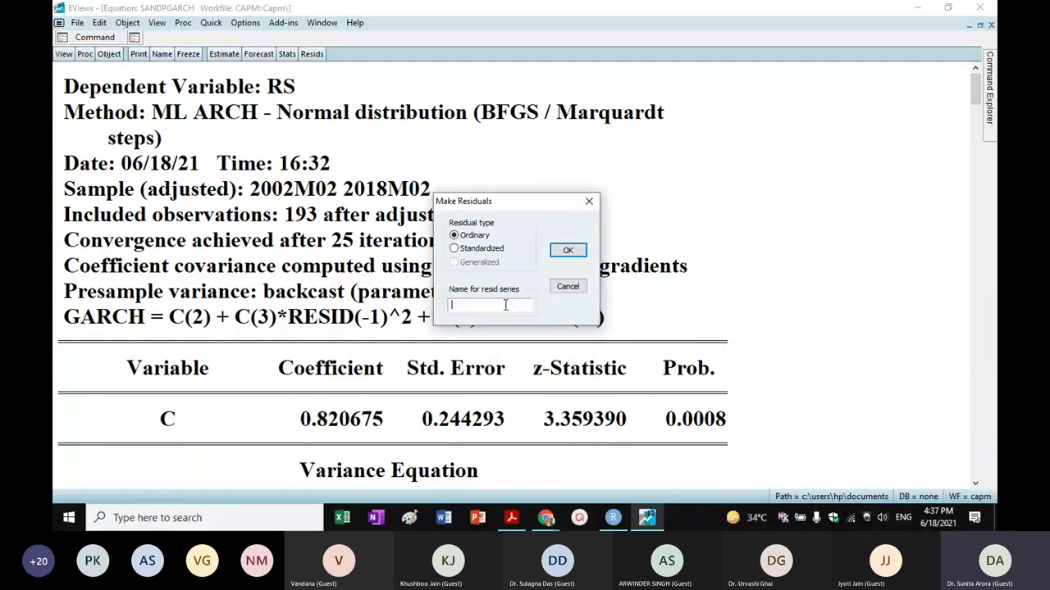
text(ressandp)
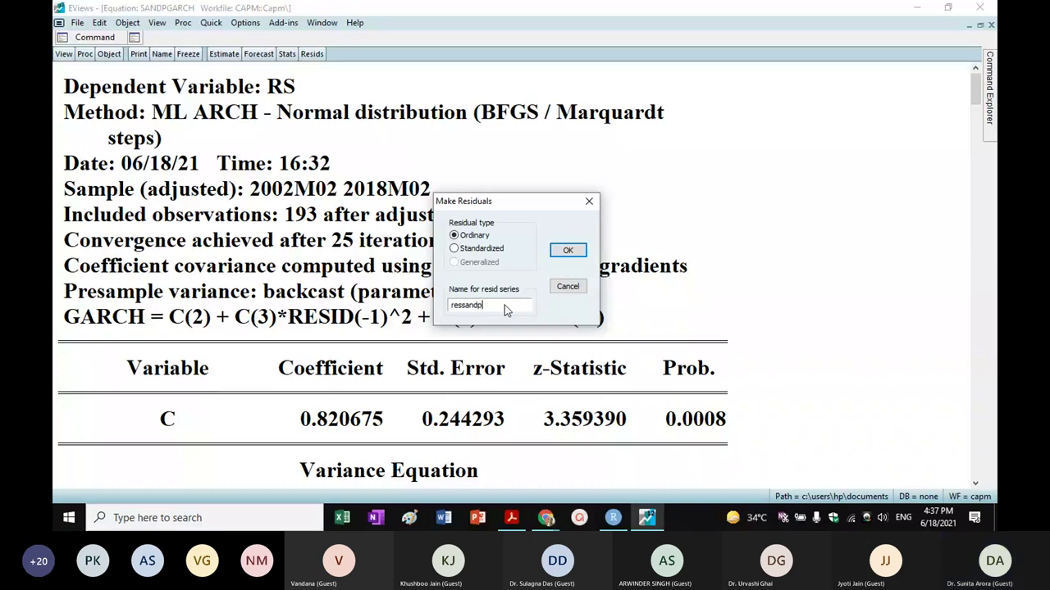
key(Return)
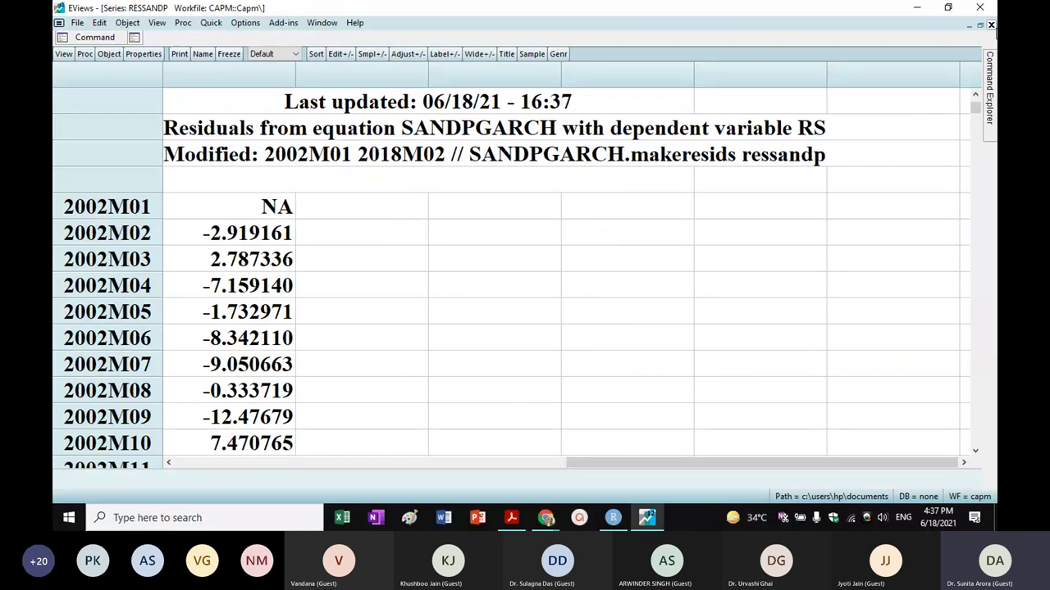
click(990, 26)
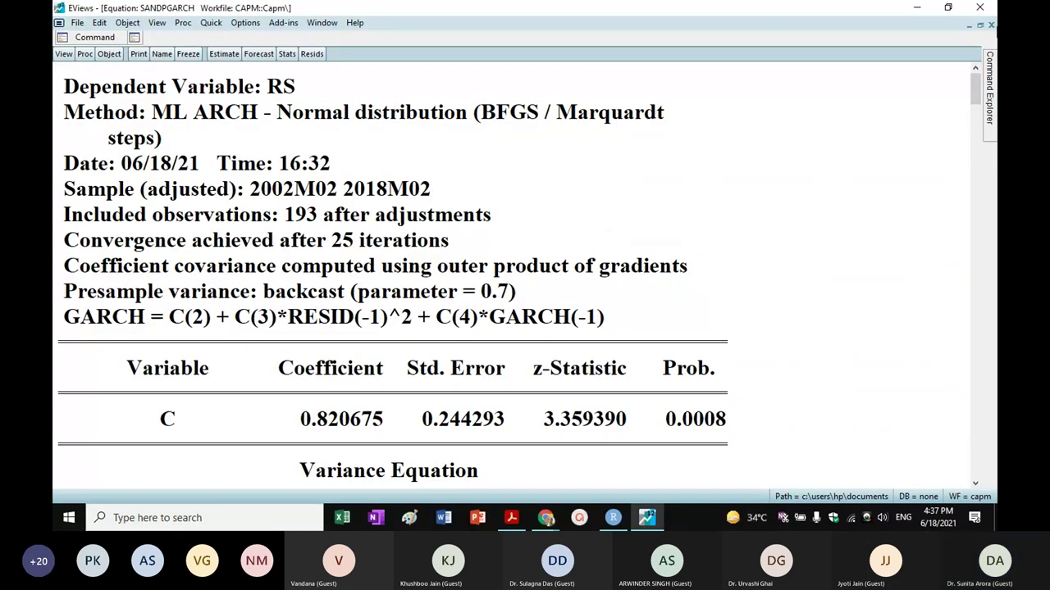
click(991, 26)
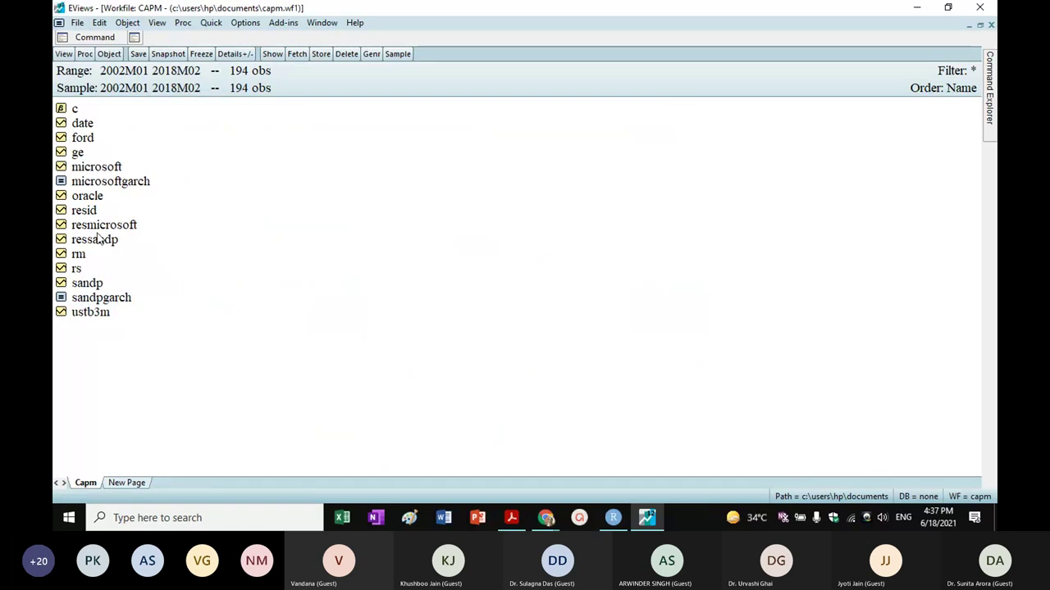
Open the resmicrosoft and ressandp series together as a group.
click(102, 238)
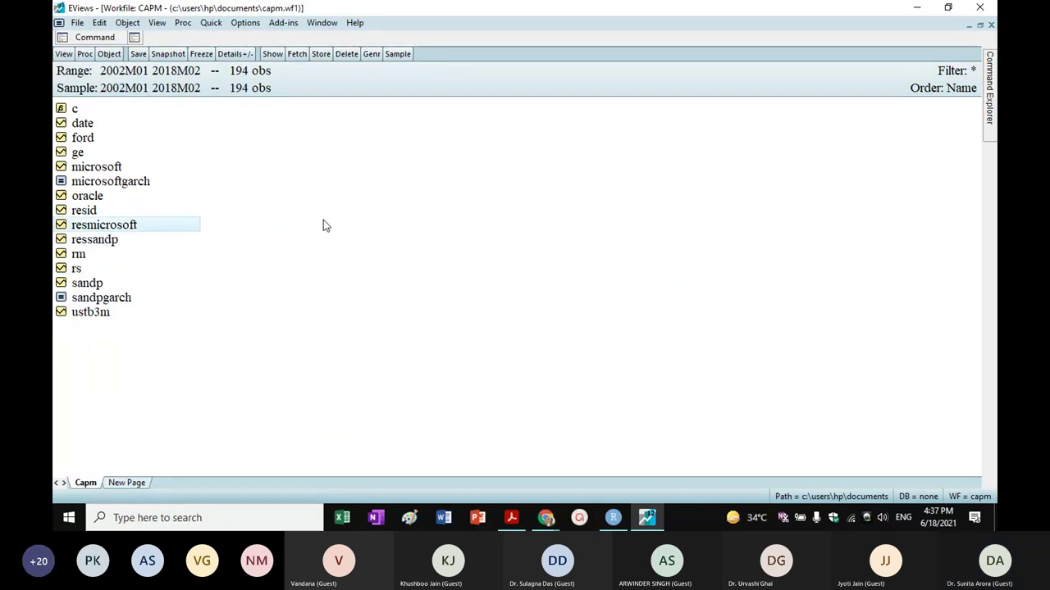
ctrl+click(116, 245)
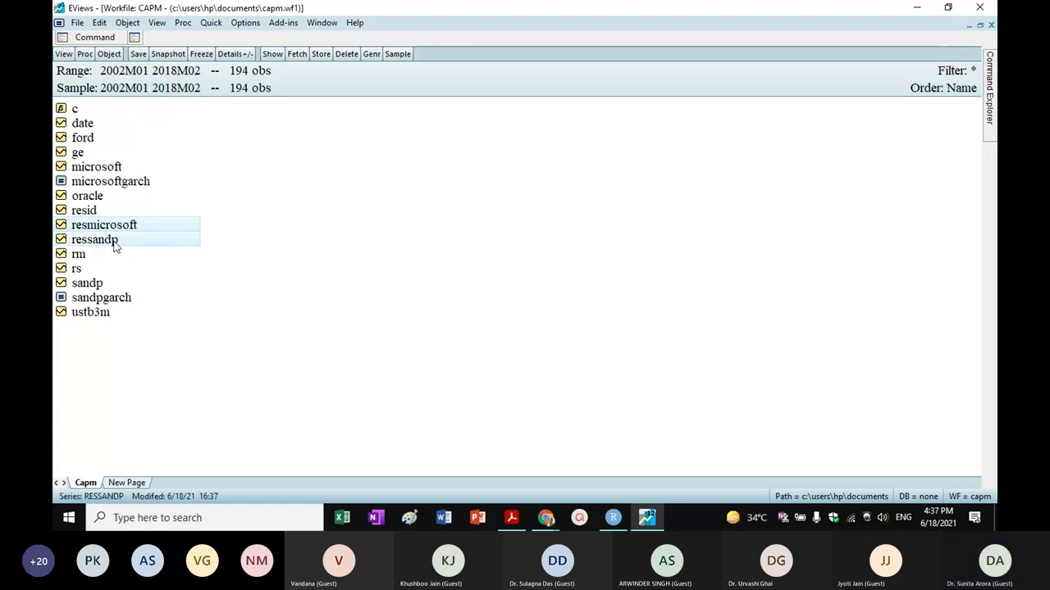
double_click(116, 244)
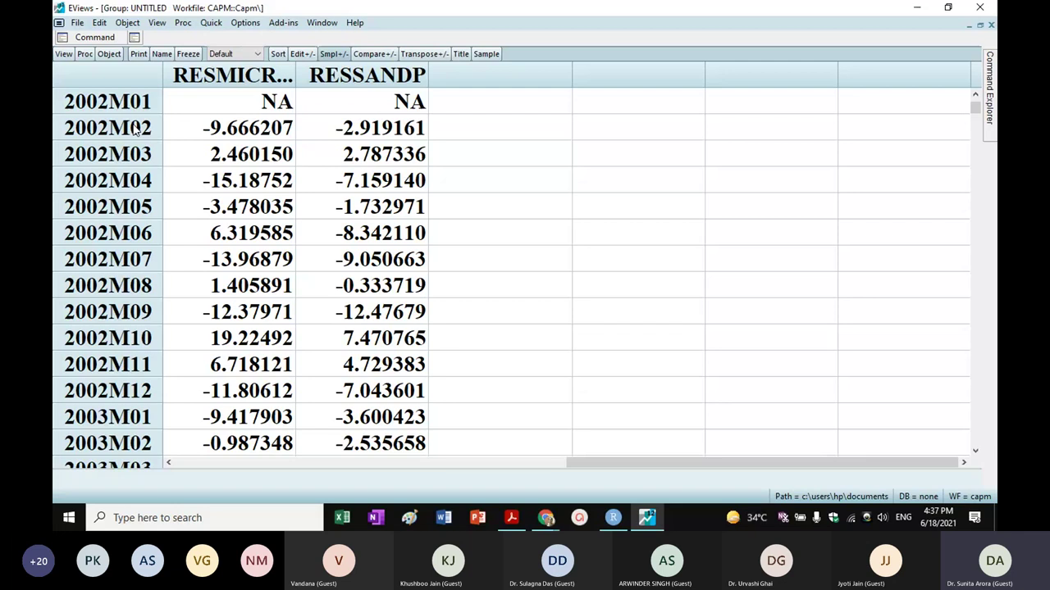
Plot the resmicrosoft and ressandp group as line graphs with Multiple graphs, and compare the volatility of the two series.
click(64, 54)
click(86, 115)
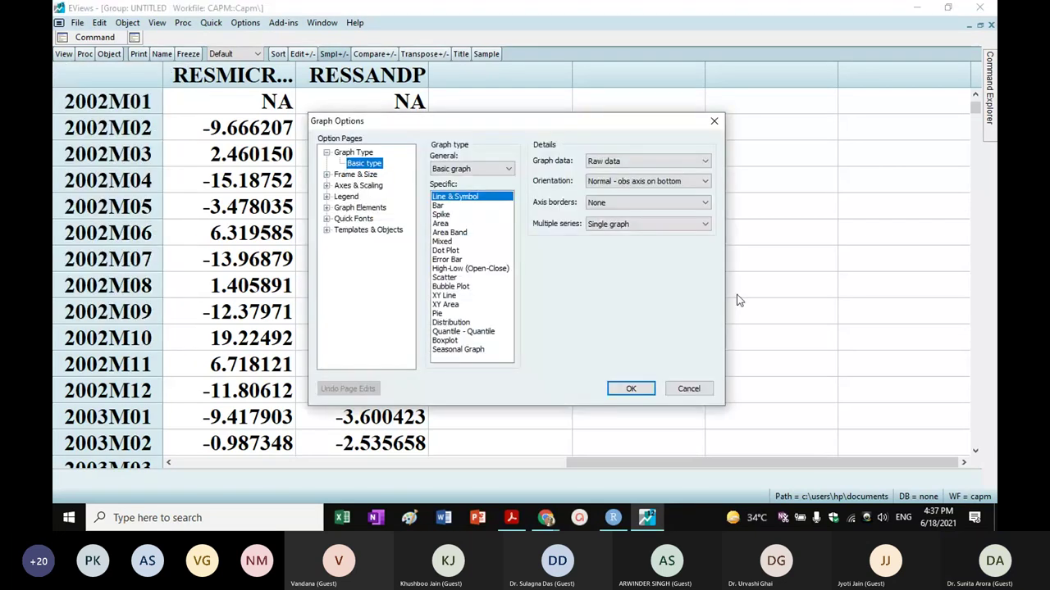
click(632, 224)
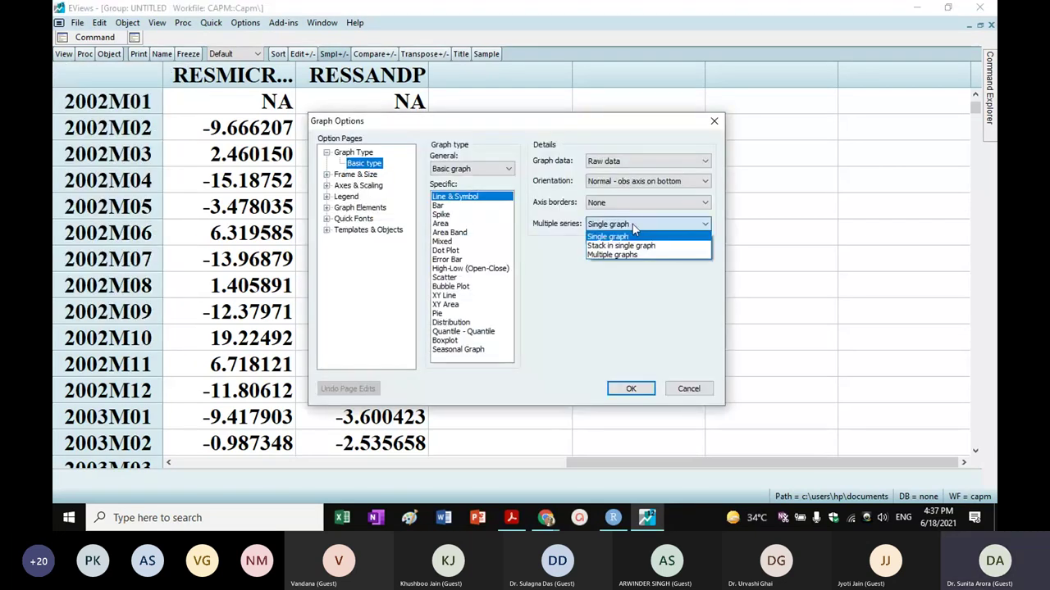
click(612, 255)
click(631, 388)
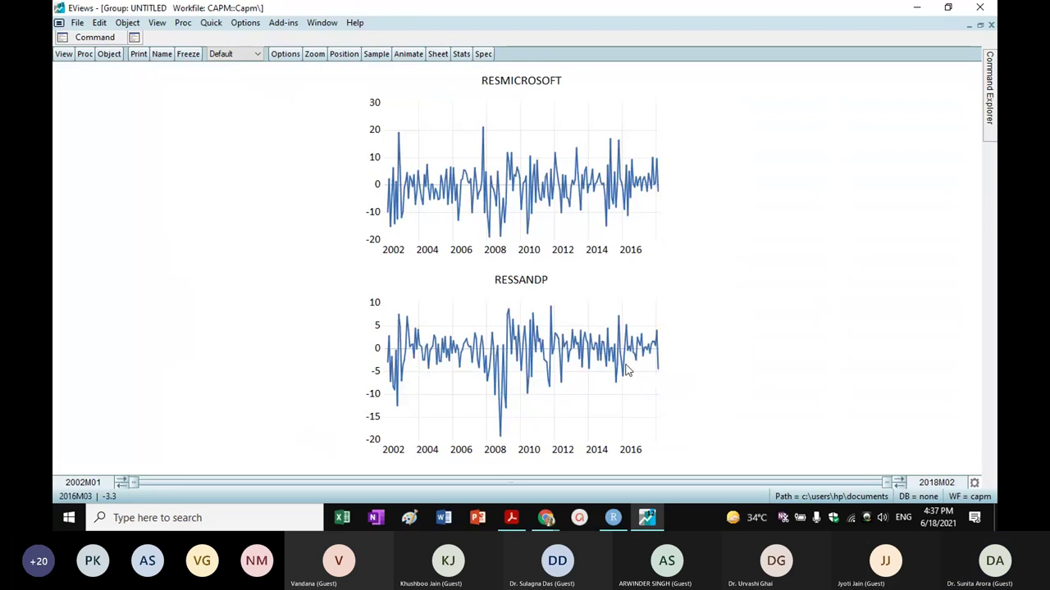
mouse_move(627, 371)
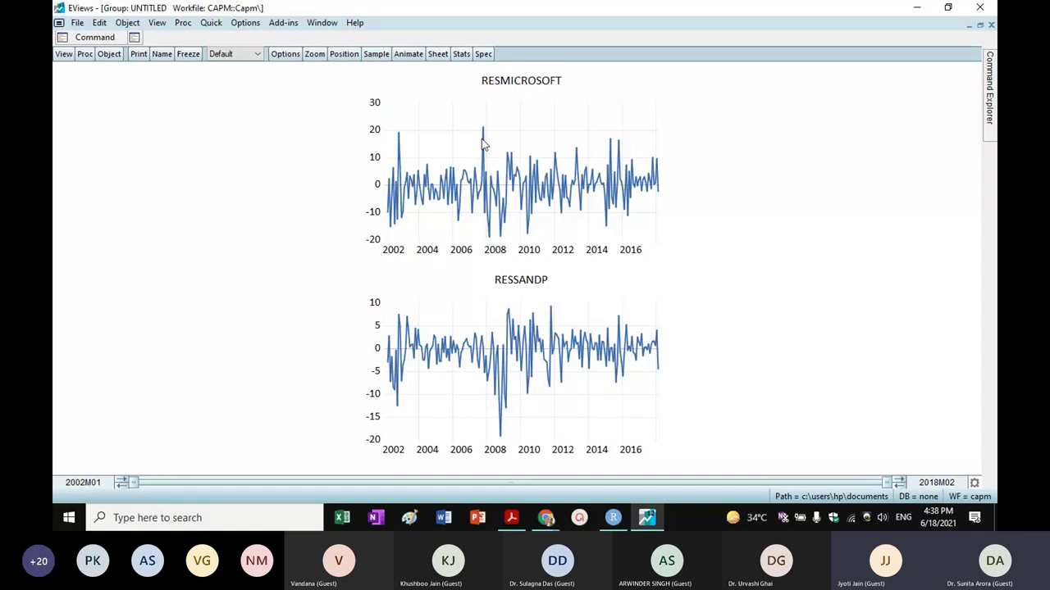
mouse_move(483, 130)
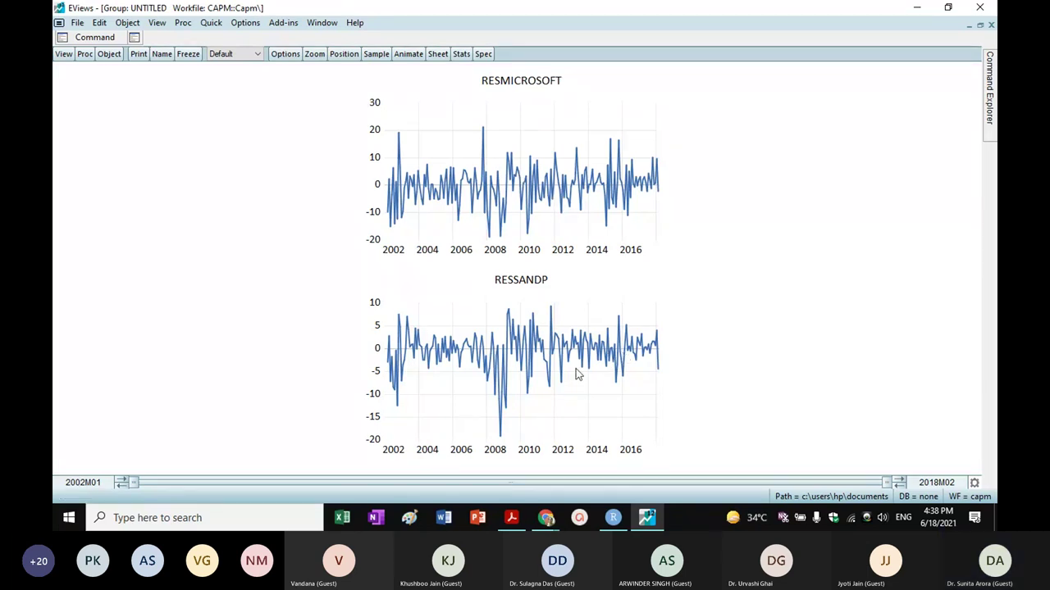
mouse_move(576, 211)
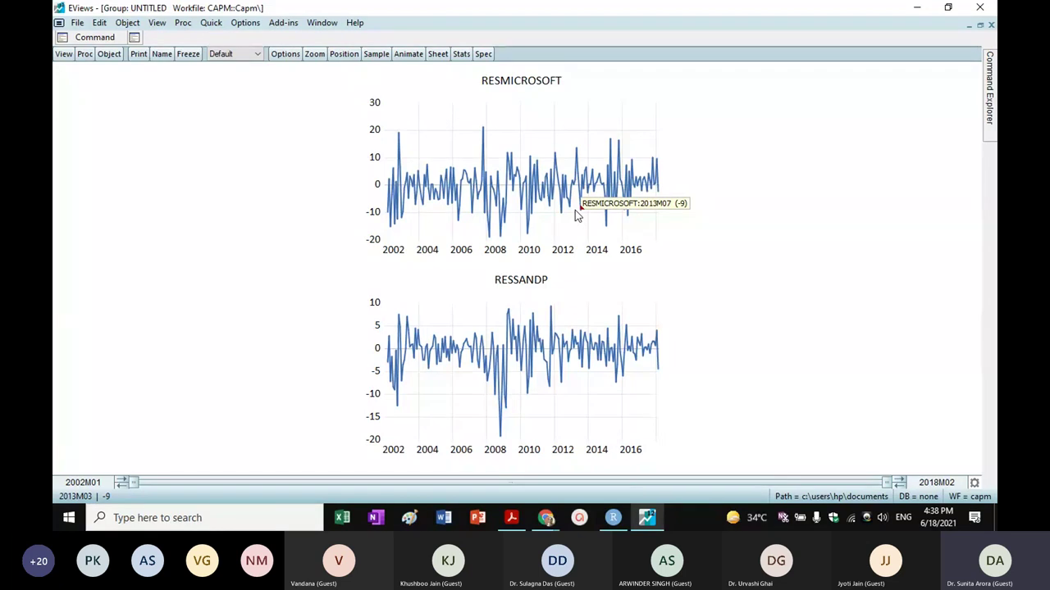
Close the untitled residual group, deleting it, and clear the series selection in the workfile.
click(991, 24)
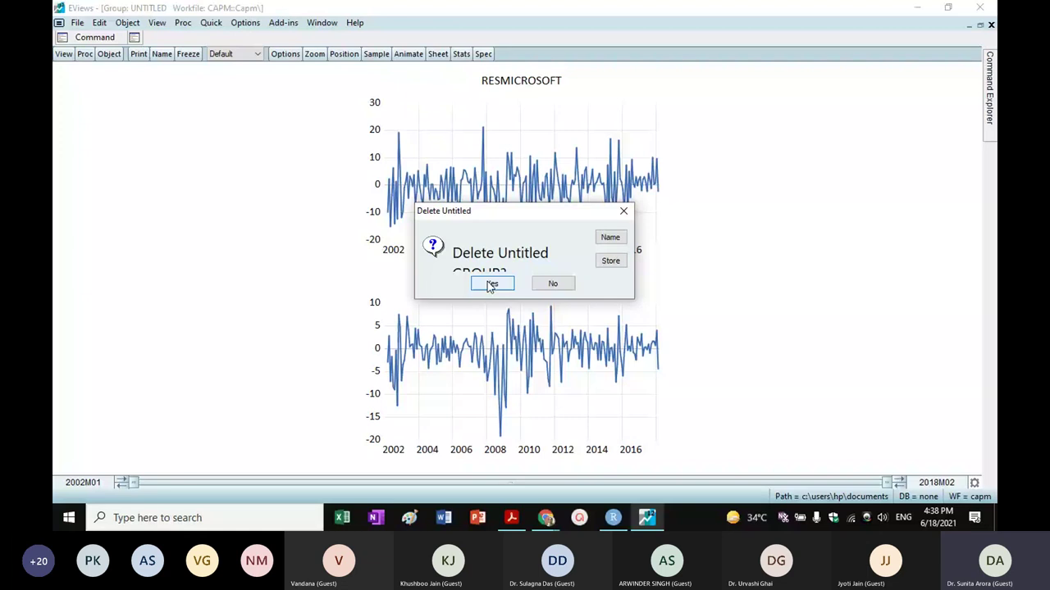
click(492, 284)
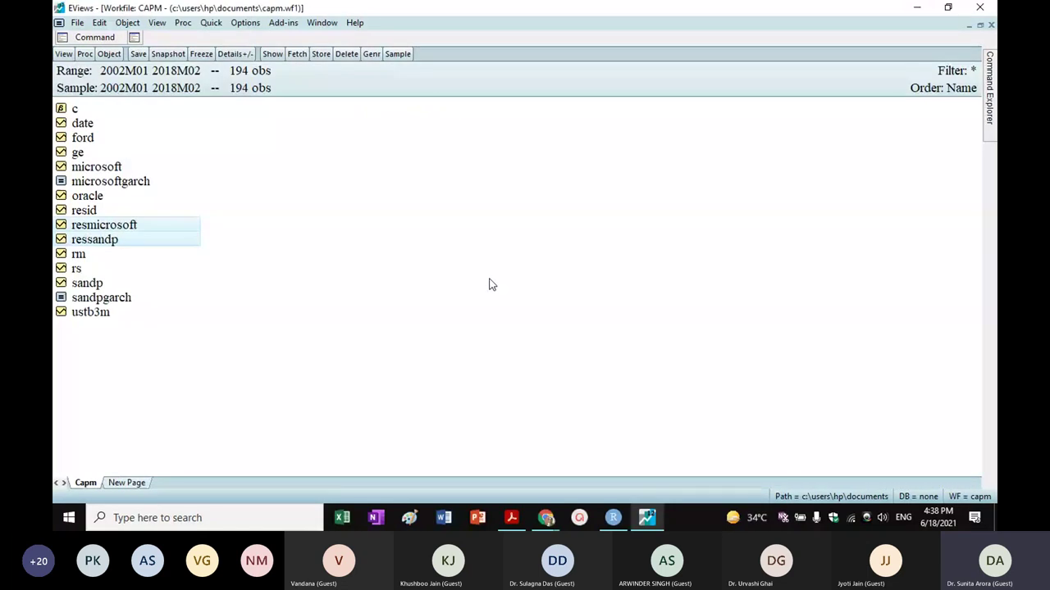
click(492, 285)
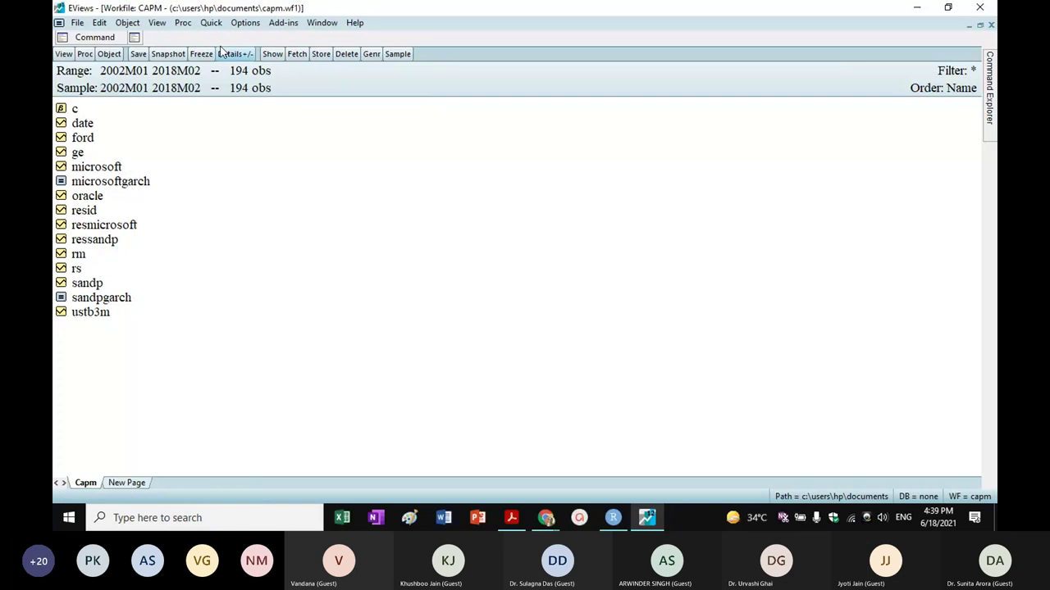
Start a new equation estimation with specification rm c and the method ARCH - Autoregressive Conditional Heteroskedasticity.
click(211, 22)
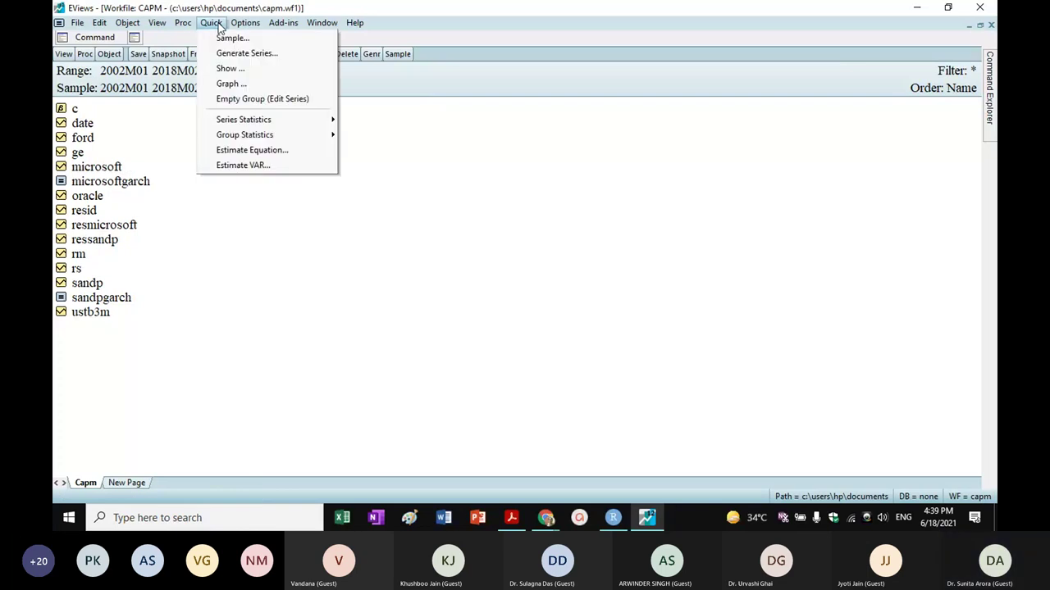
click(250, 149)
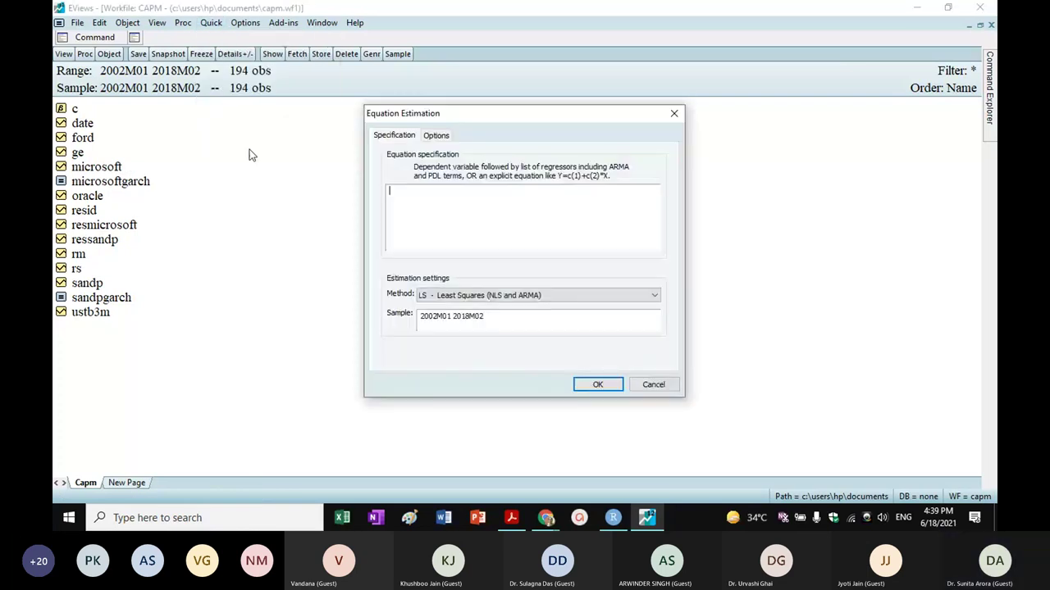
text(rm)
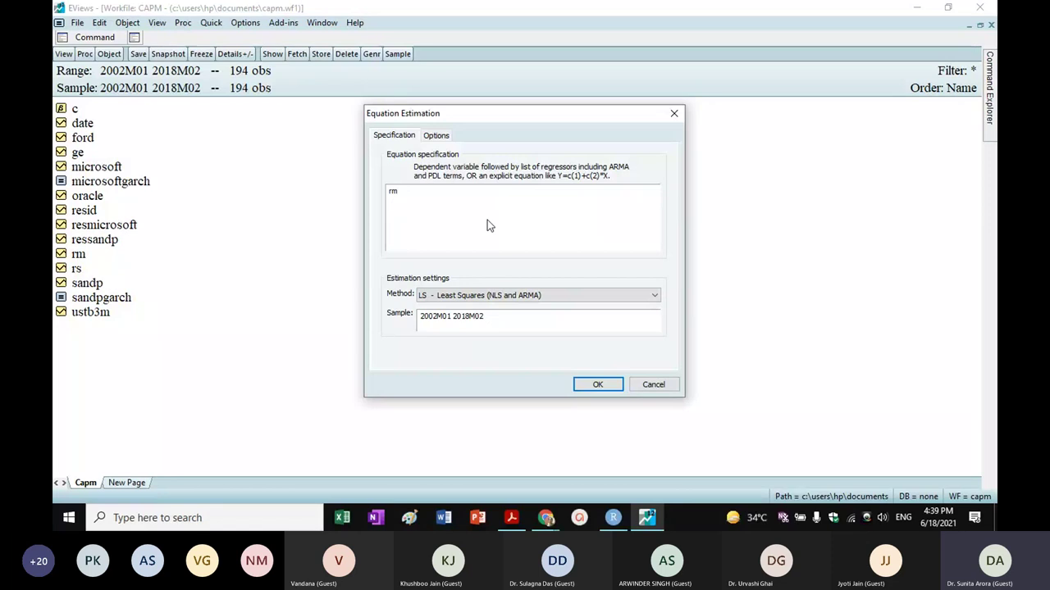
text( c)
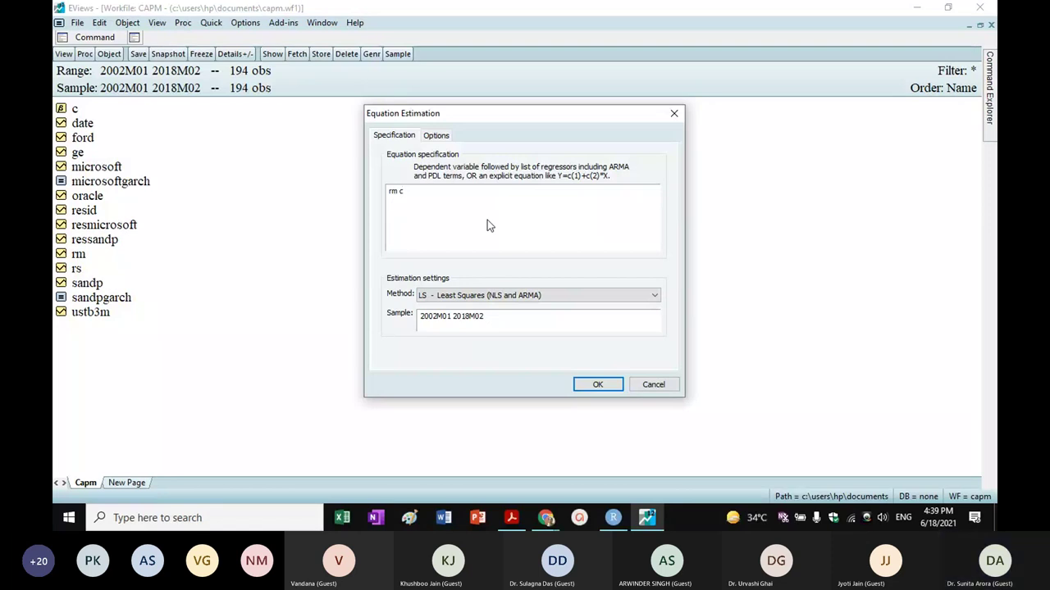
click(536, 304)
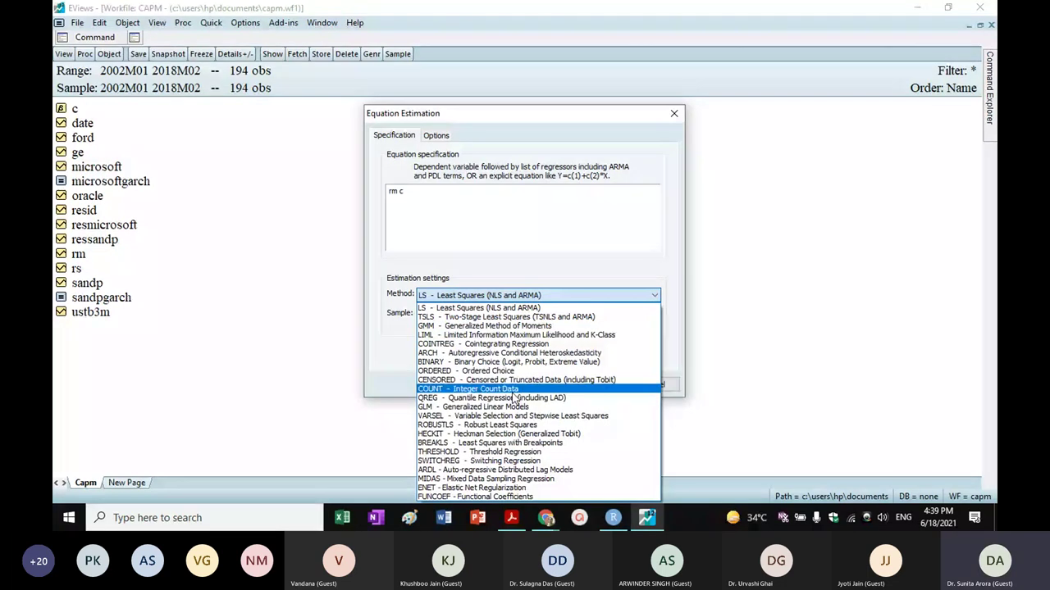
click(508, 353)
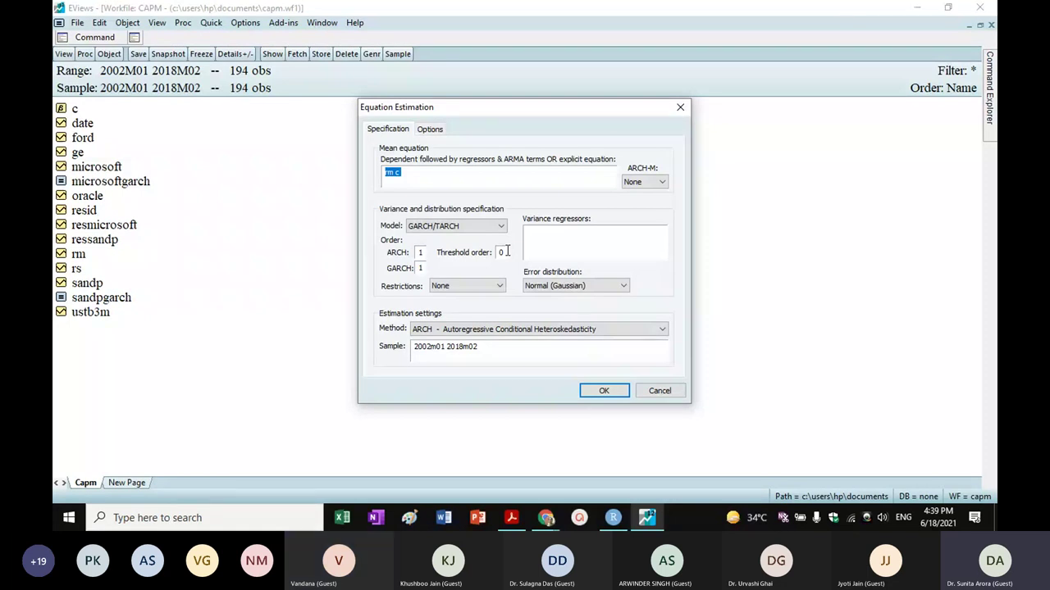
Switch to the Microsoft Teams meeting window in Chrome.
click(555, 523)
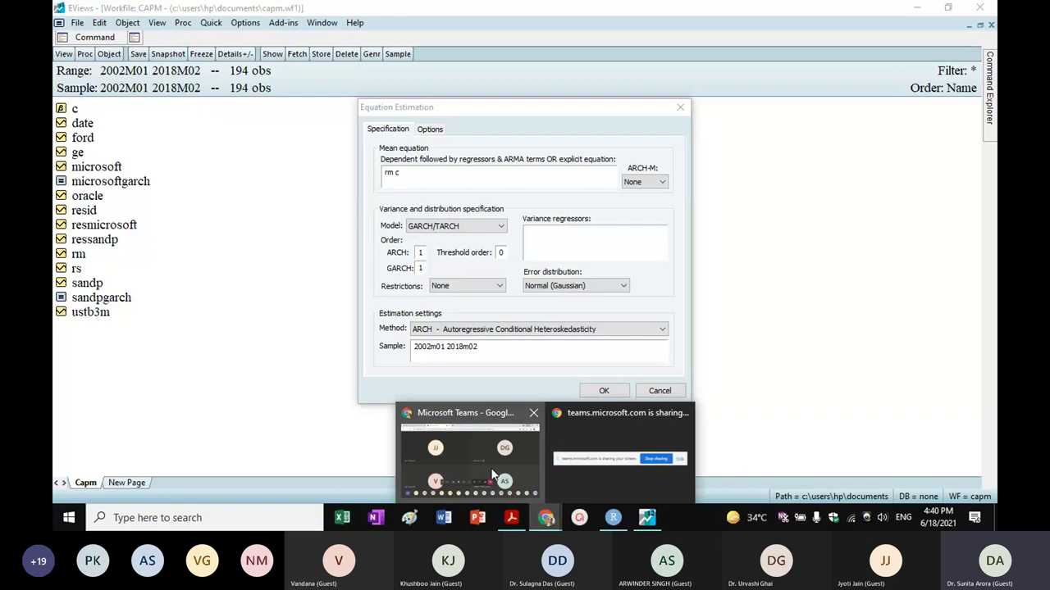
click(493, 475)
mouse_move(741, 446)
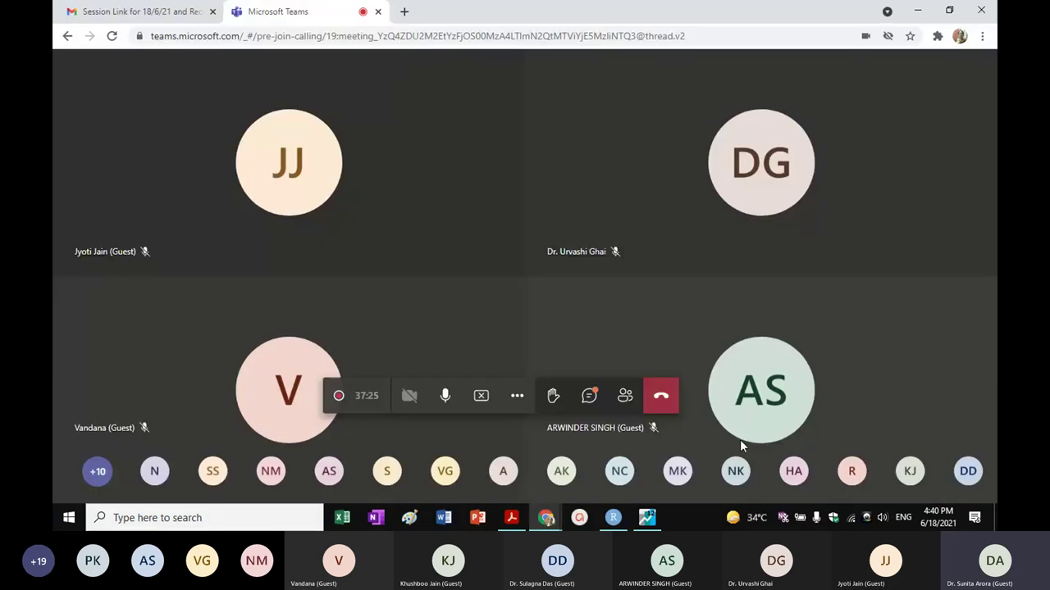
Check the meeting chat in Microsoft Teams and switch back to EViews.
click(588, 395)
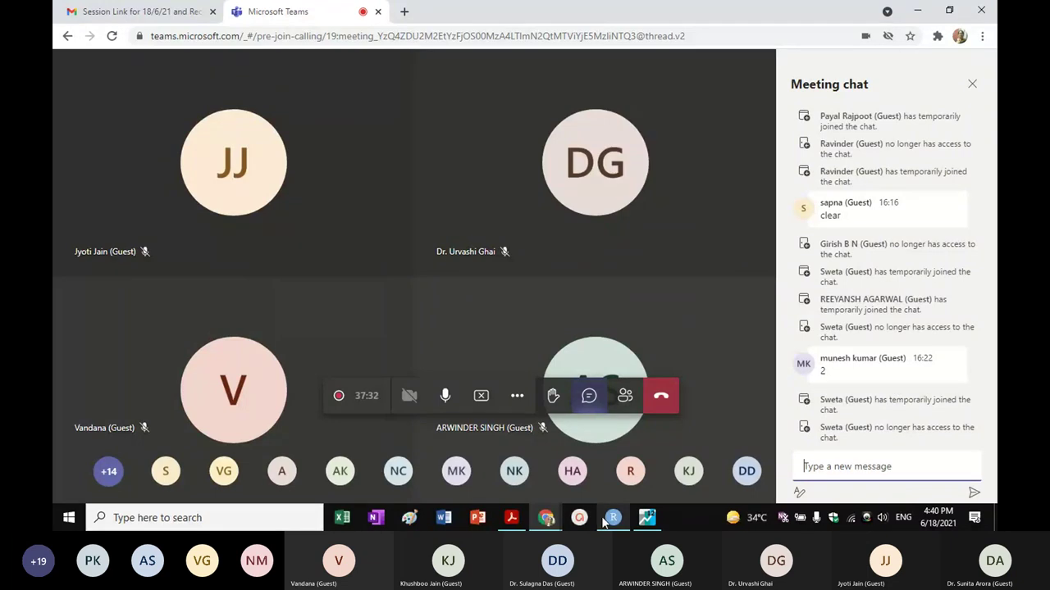
click(647, 517)
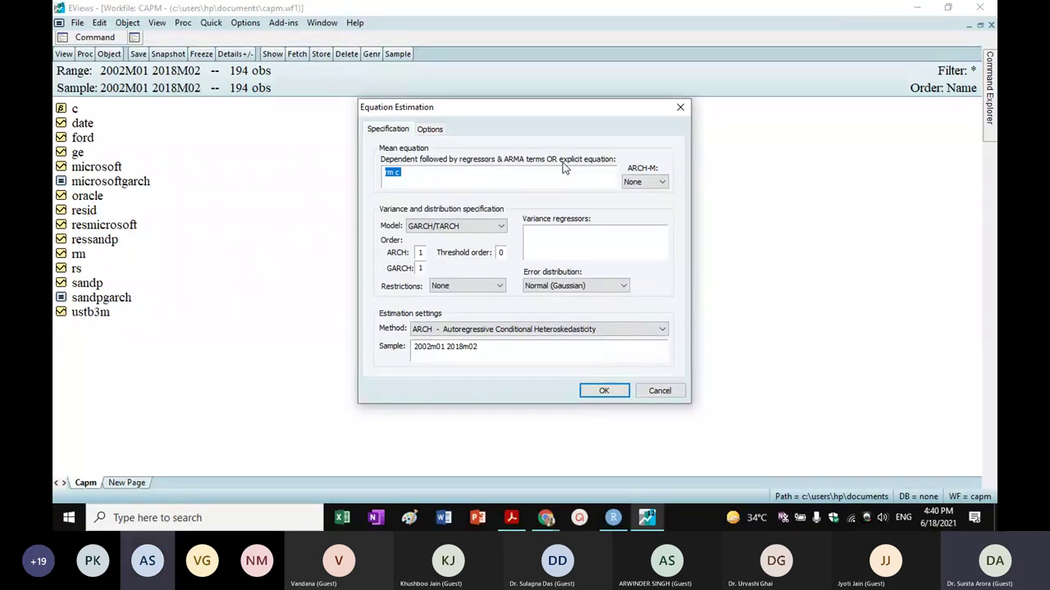
click(414, 170)
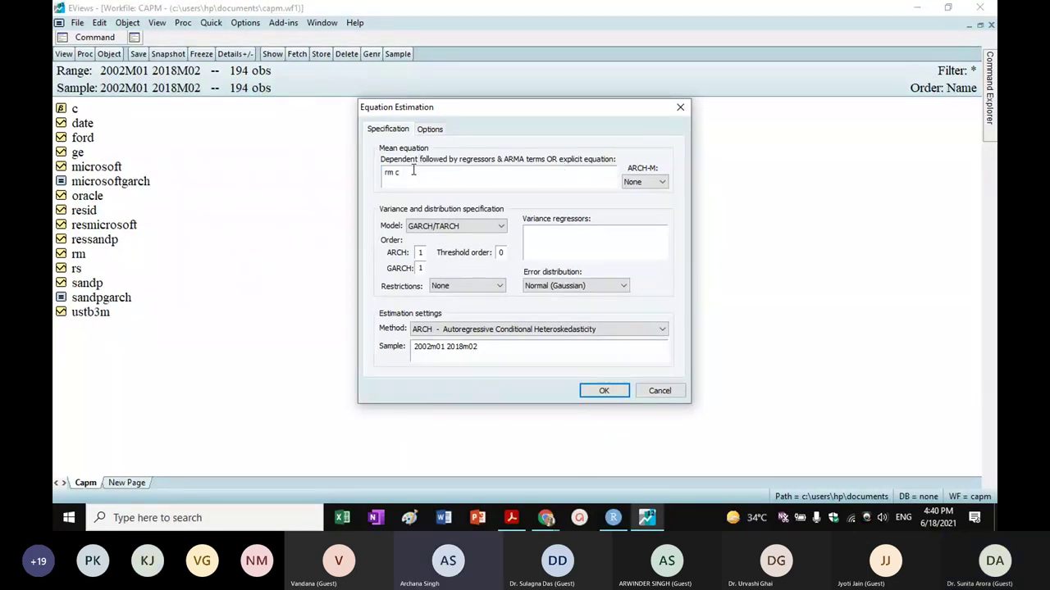
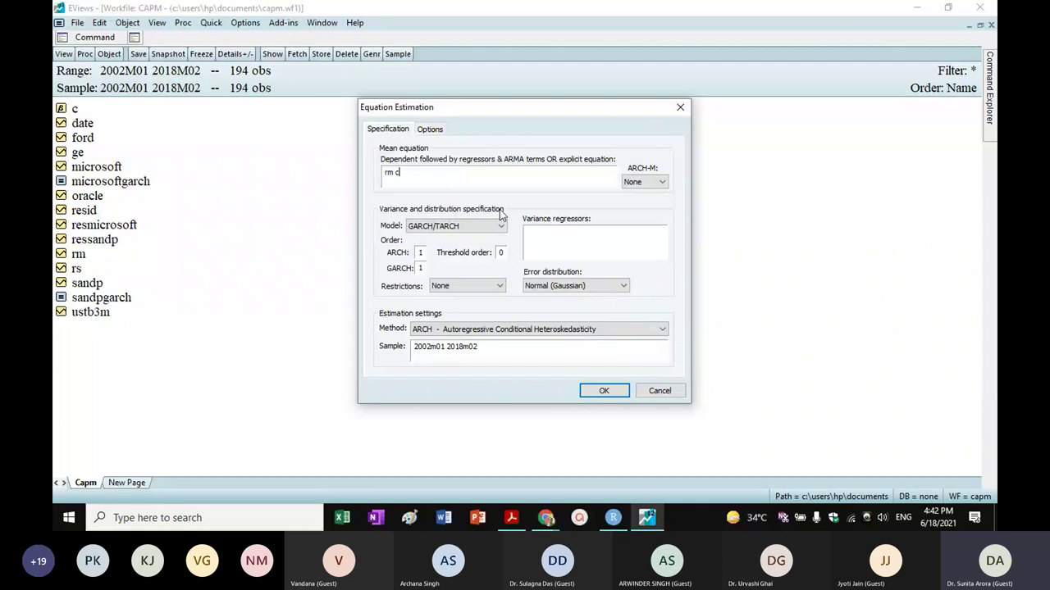
click(533, 232)
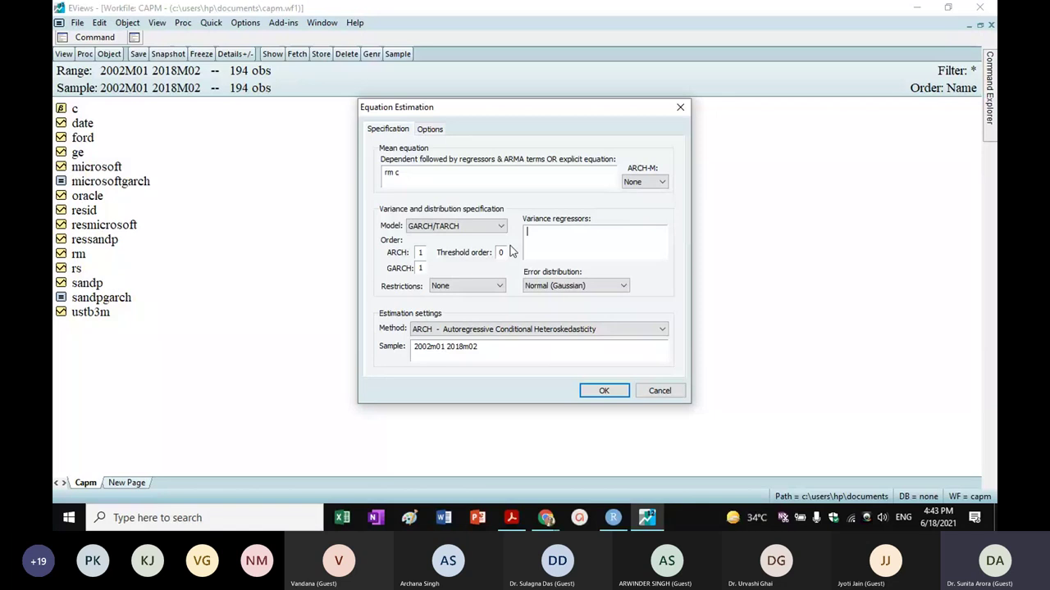
click(410, 172)
click(395, 182)
text(r)
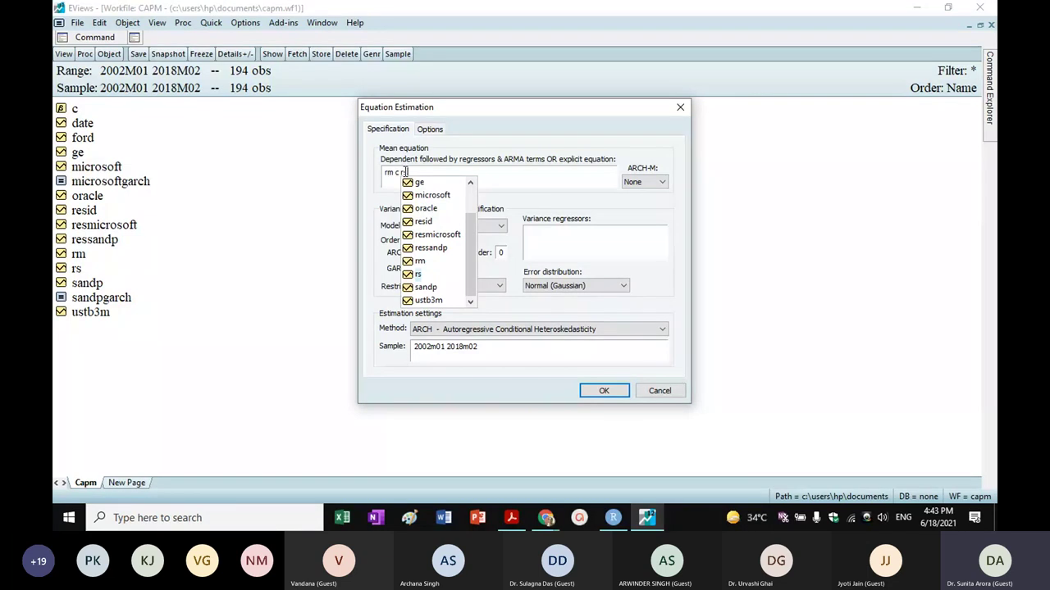
text(s)
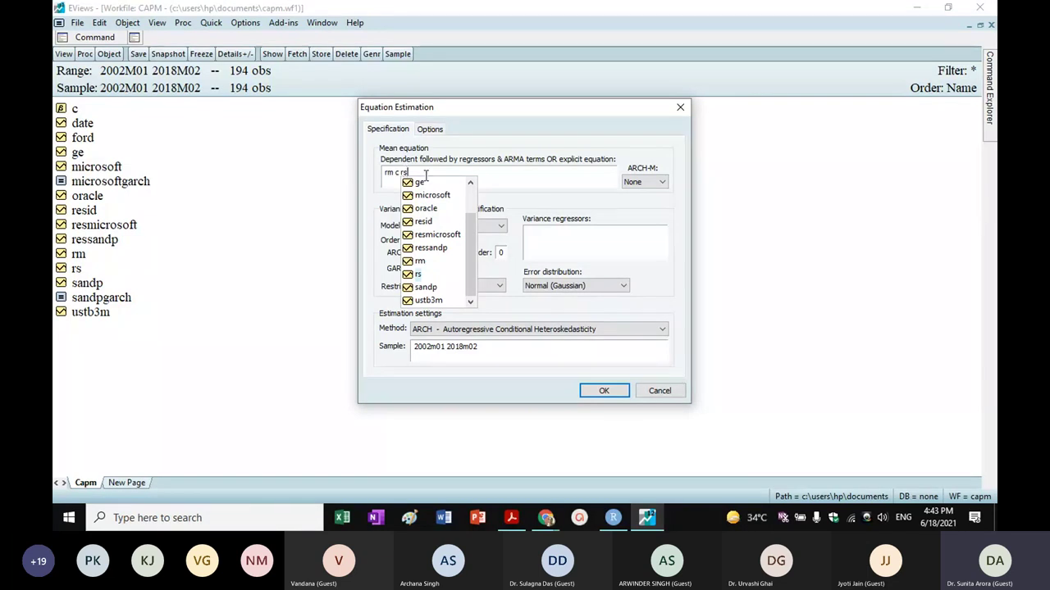
key(Escape)
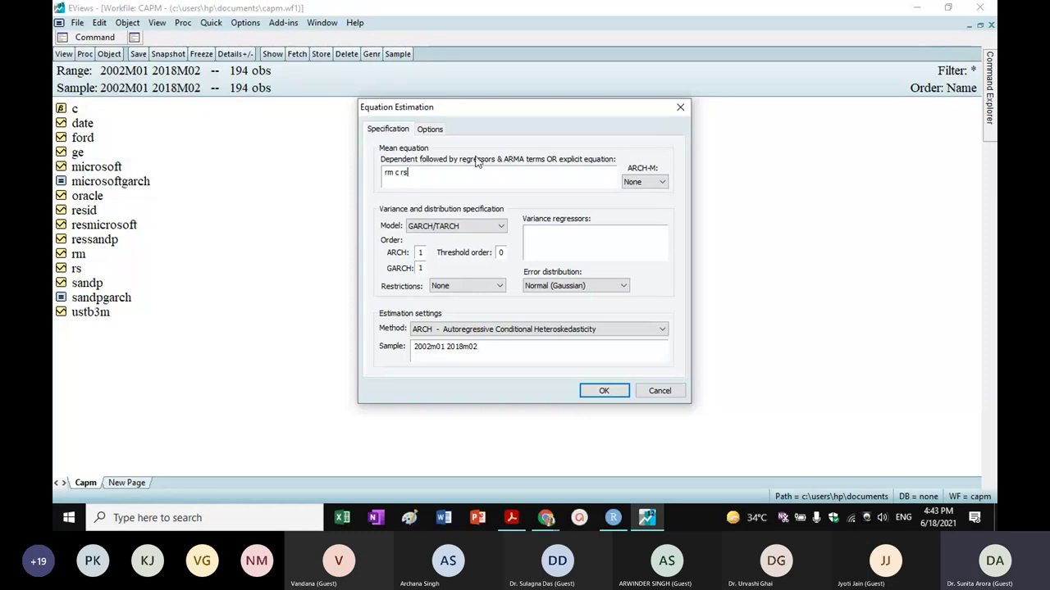
click(684, 112)
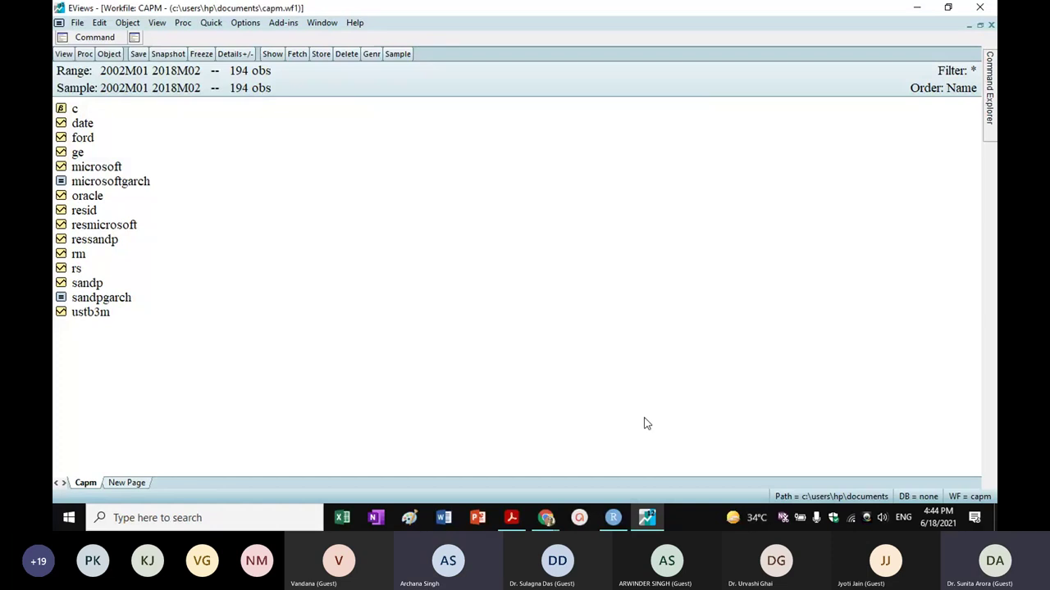
Switch to Microsoft Teams, close the meeting chat, and return to EViews.
click(647, 517)
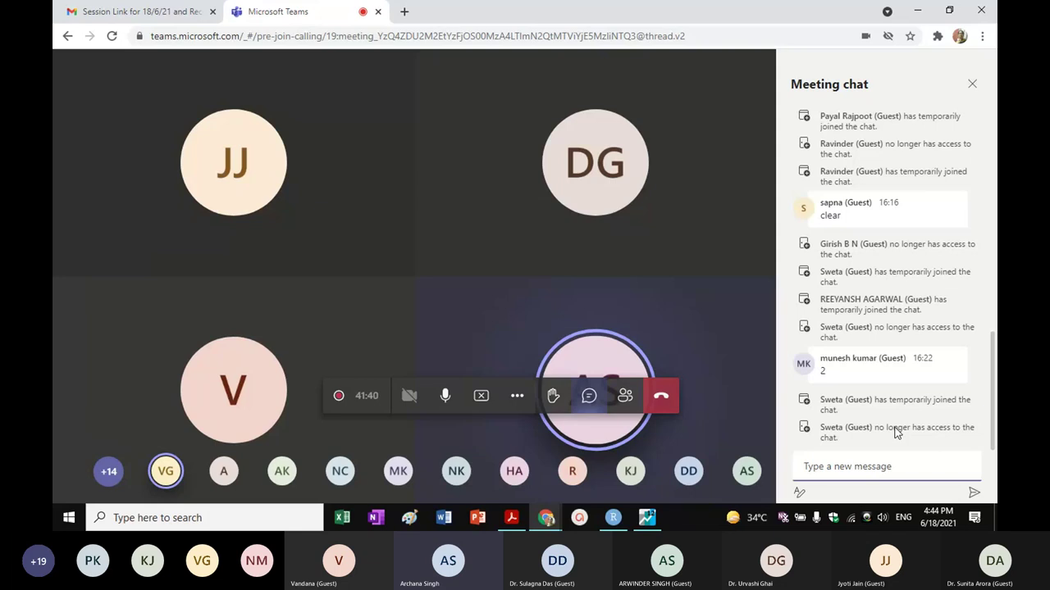
click(972, 84)
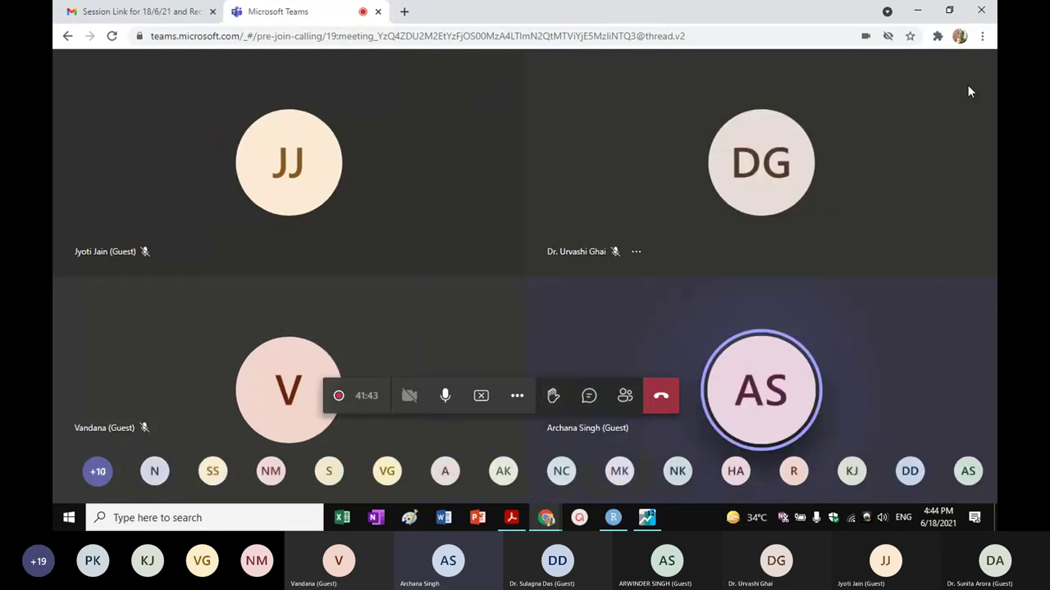
mouse_move(644, 520)
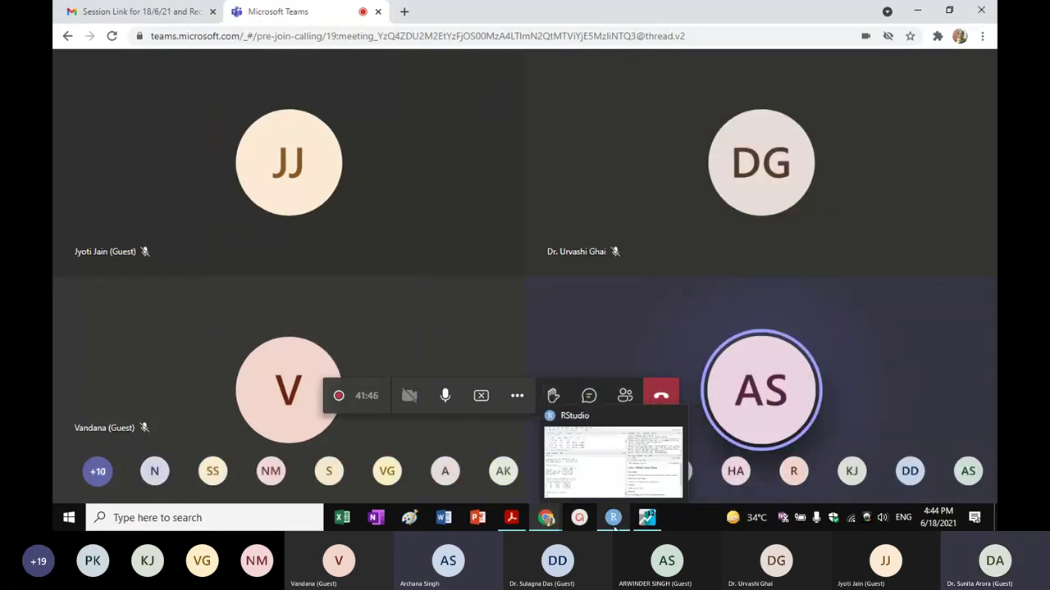
click(647, 523)
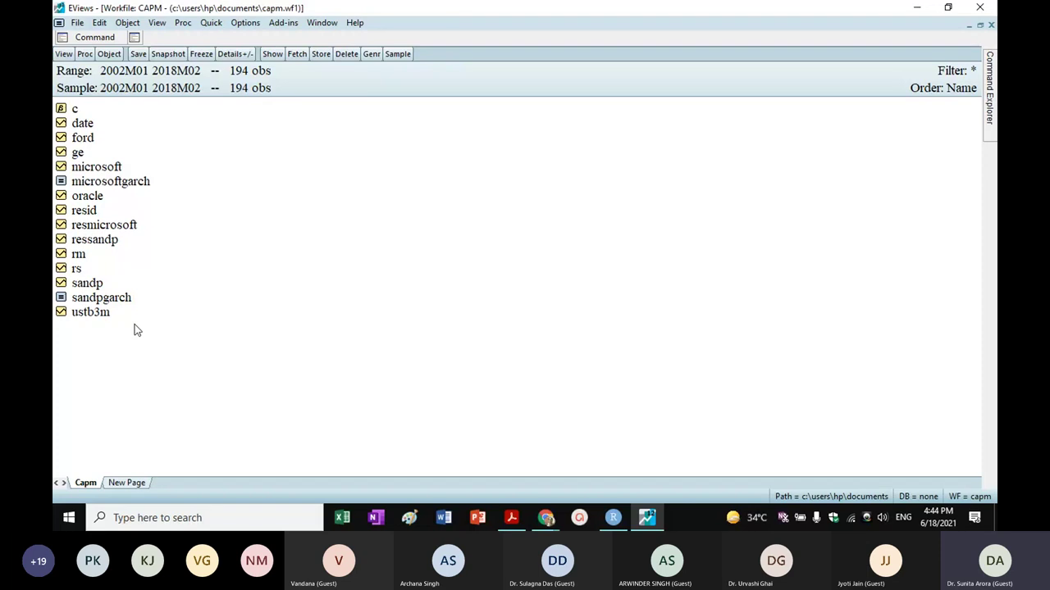
Examine the values of the rs series and the ustb3m Treasury bill series over time, closing each one.
double_click(80, 273)
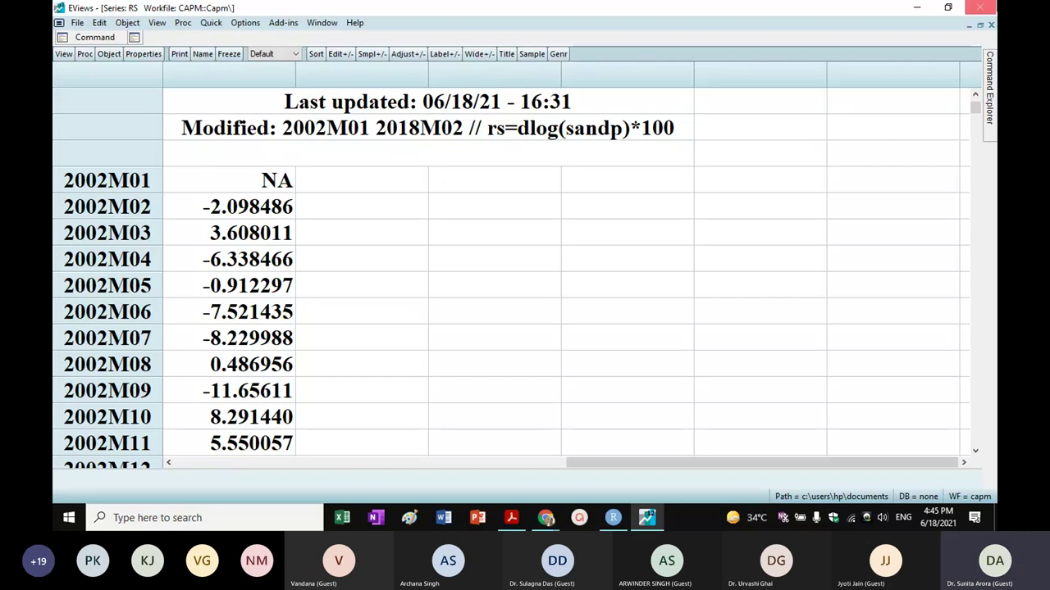
click(991, 26)
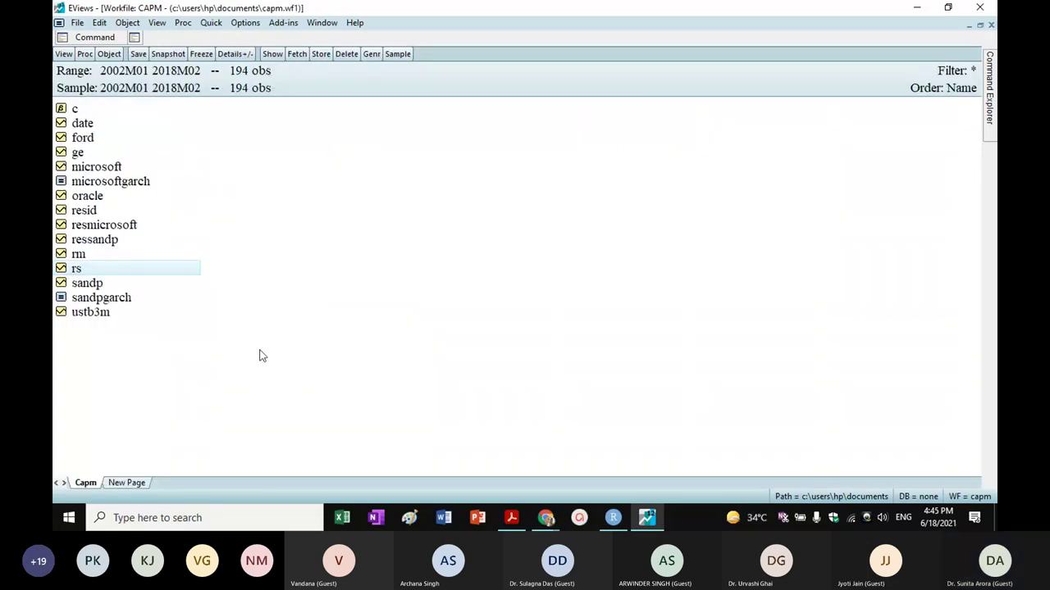
double_click(90, 312)
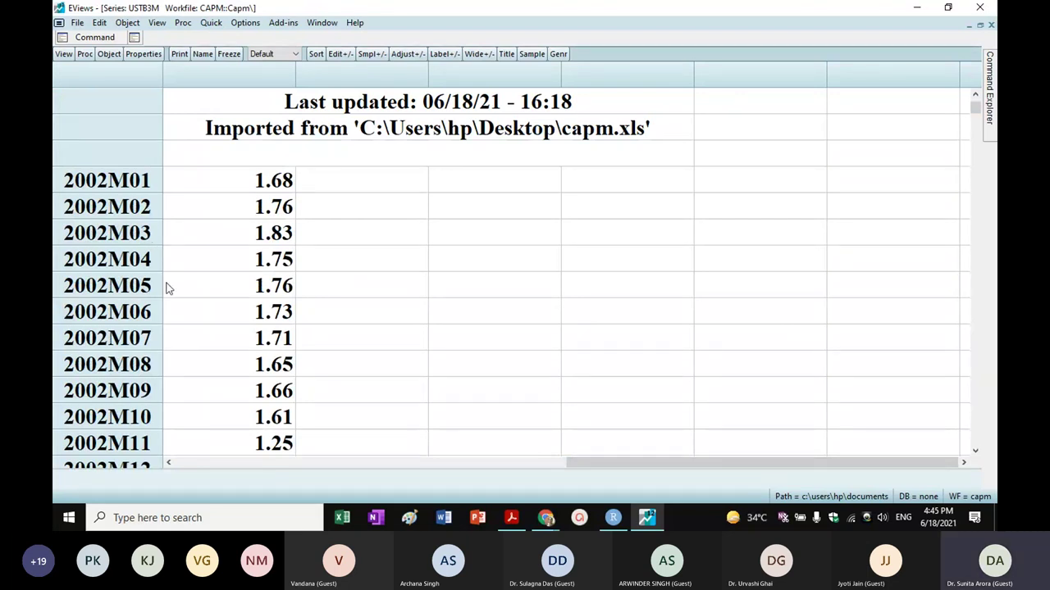
scroll(166, 287, down, 1)
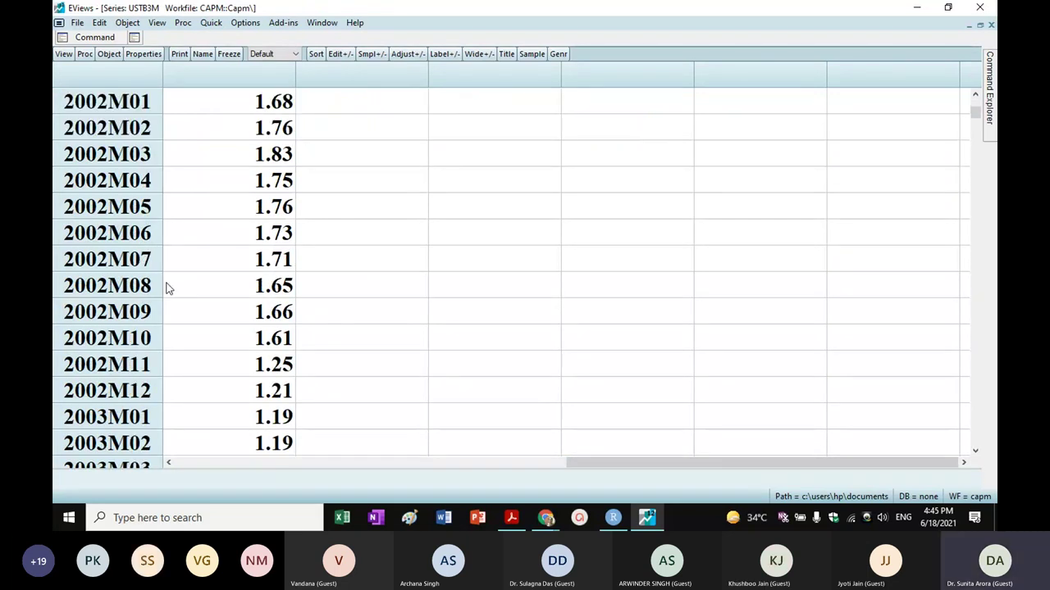
scroll(165, 287, up, 1)
scroll(165, 287, down, 20)
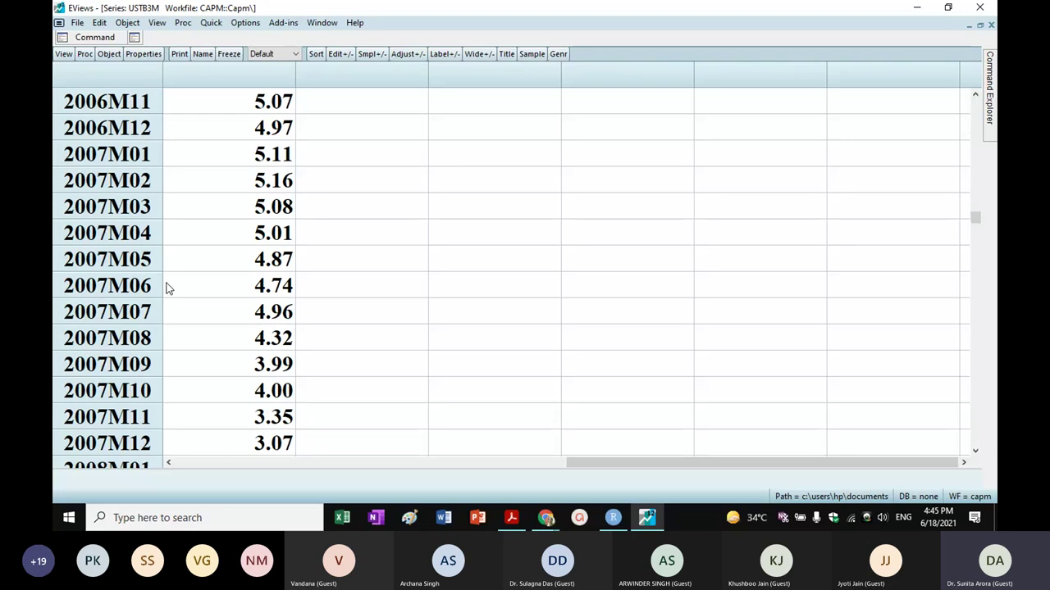
scroll(165, 287, up, 20)
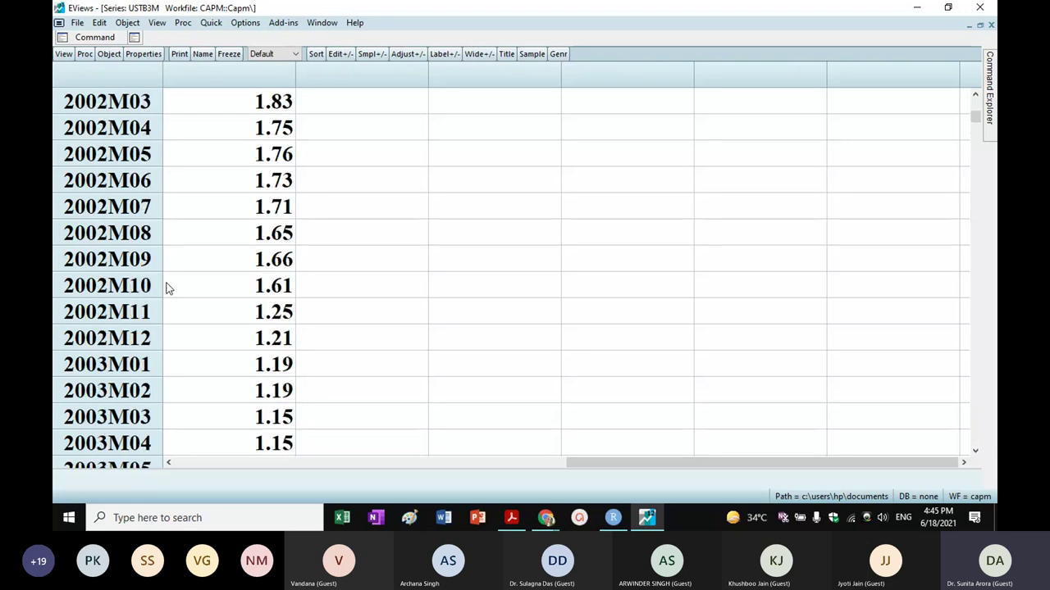
click(991, 25)
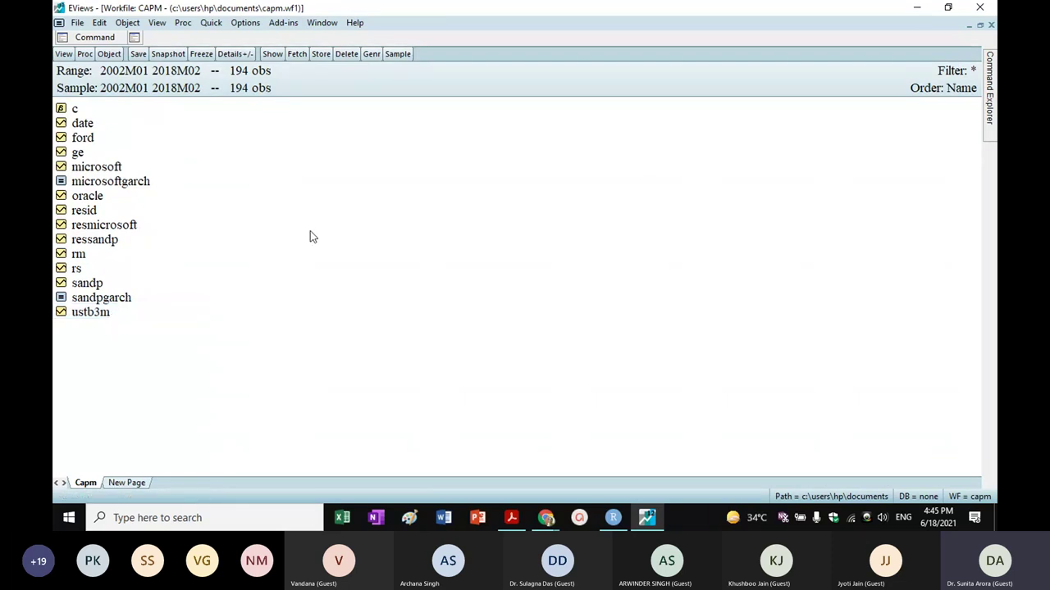
double_click(90, 312)
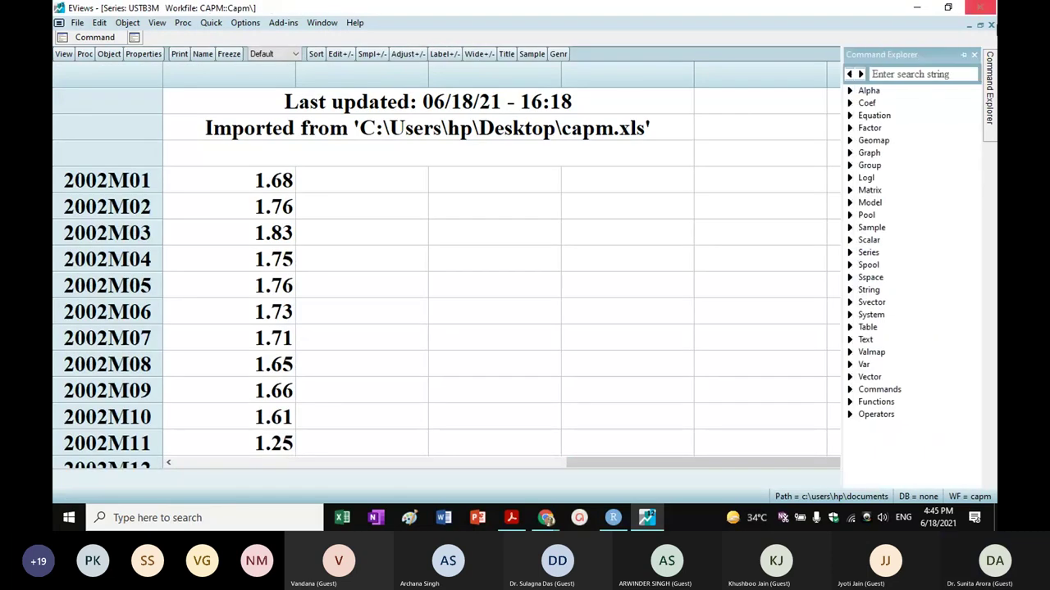
click(991, 24)
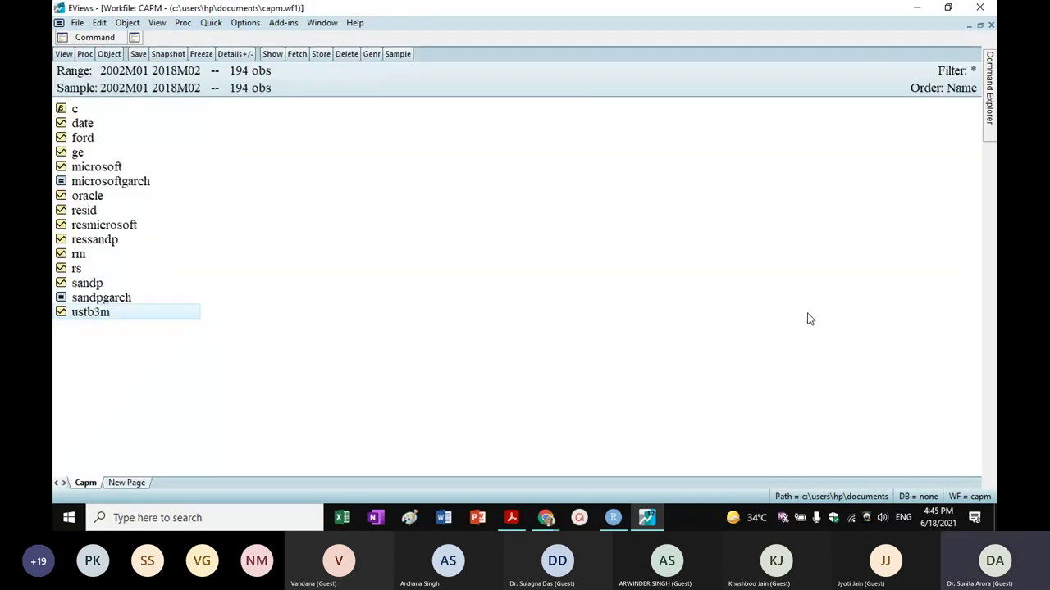
double_click(94, 312)
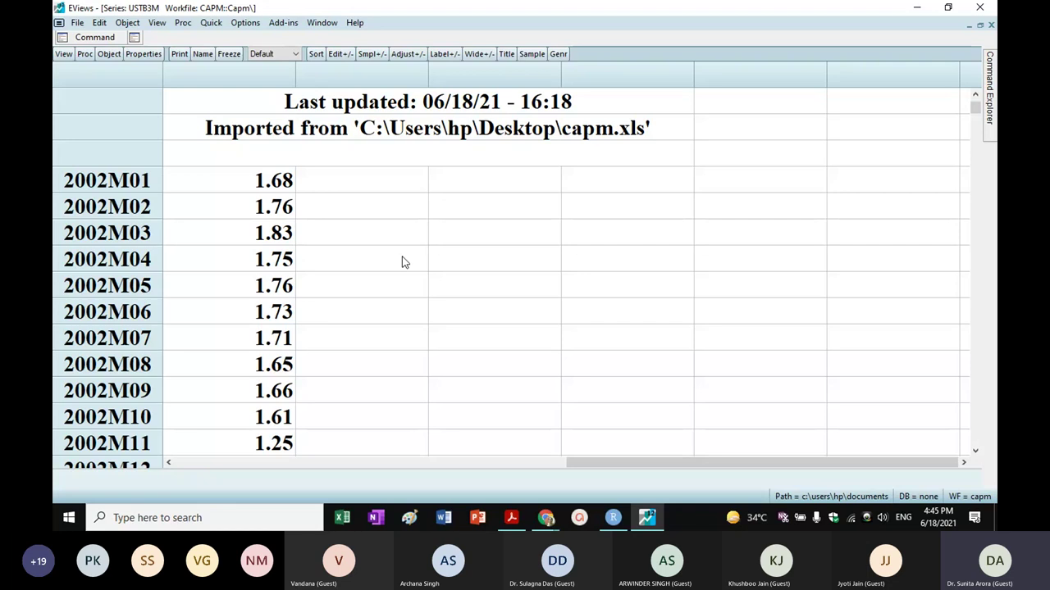
click(990, 25)
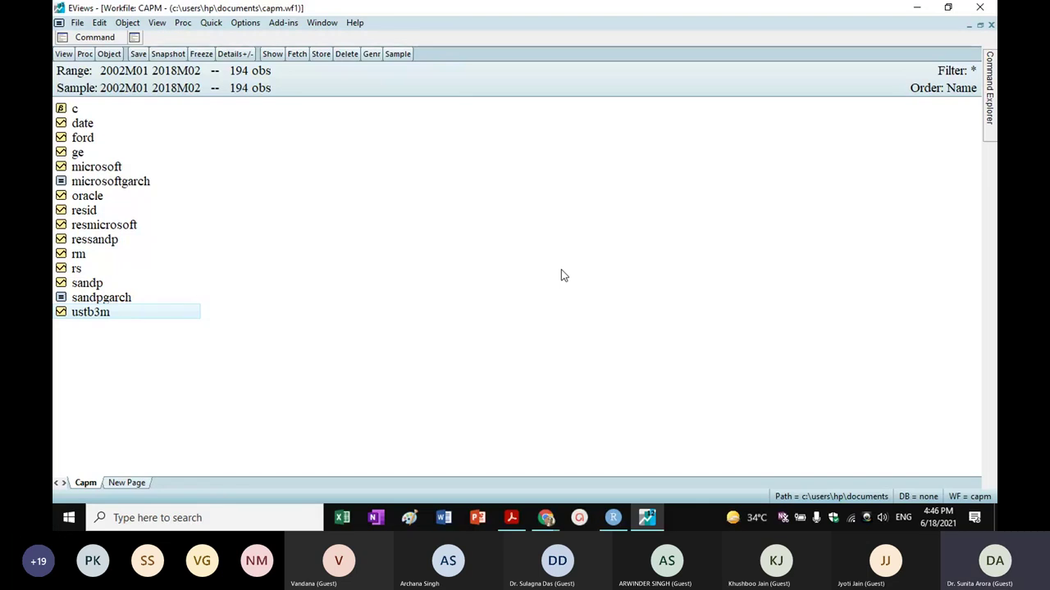
Generate the monthly Treasury bill series with the equation monttrb=ustb3m/12 and open it to view its values.
click(371, 54)
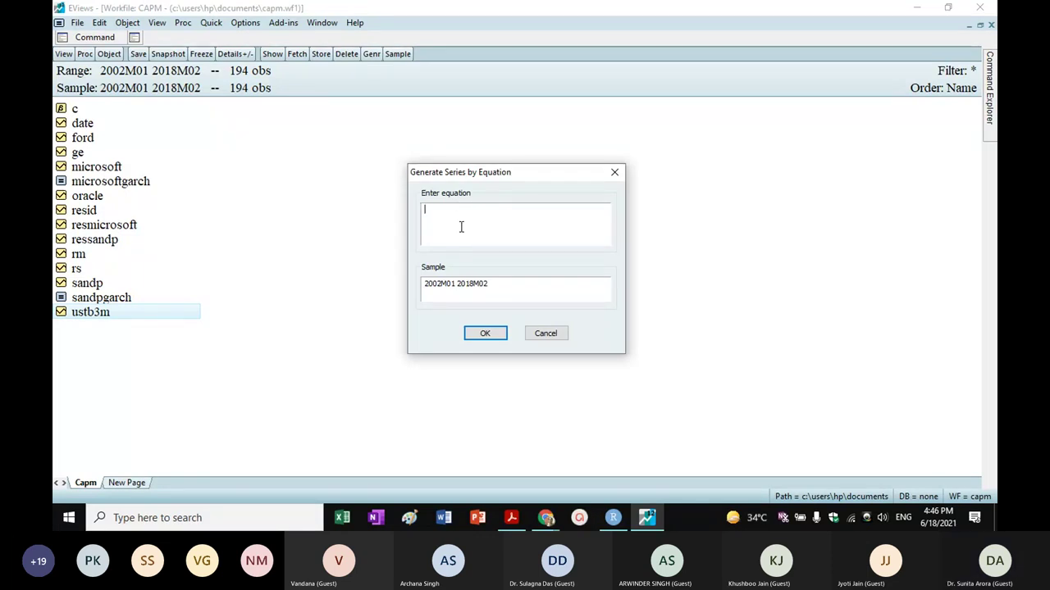
text(U)
key(BackSpace)
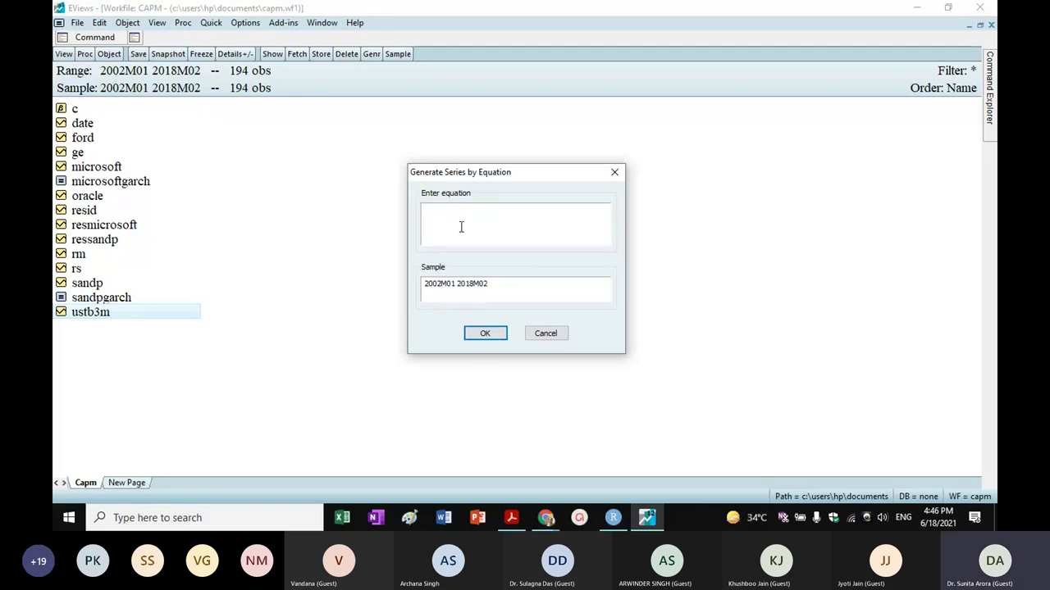
text(mont)
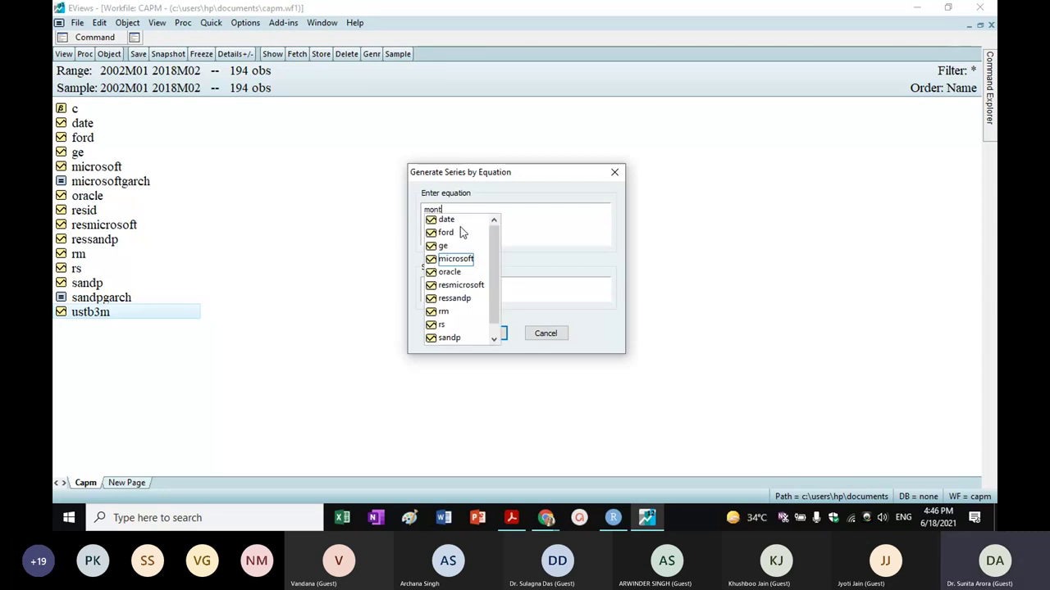
text(tr)
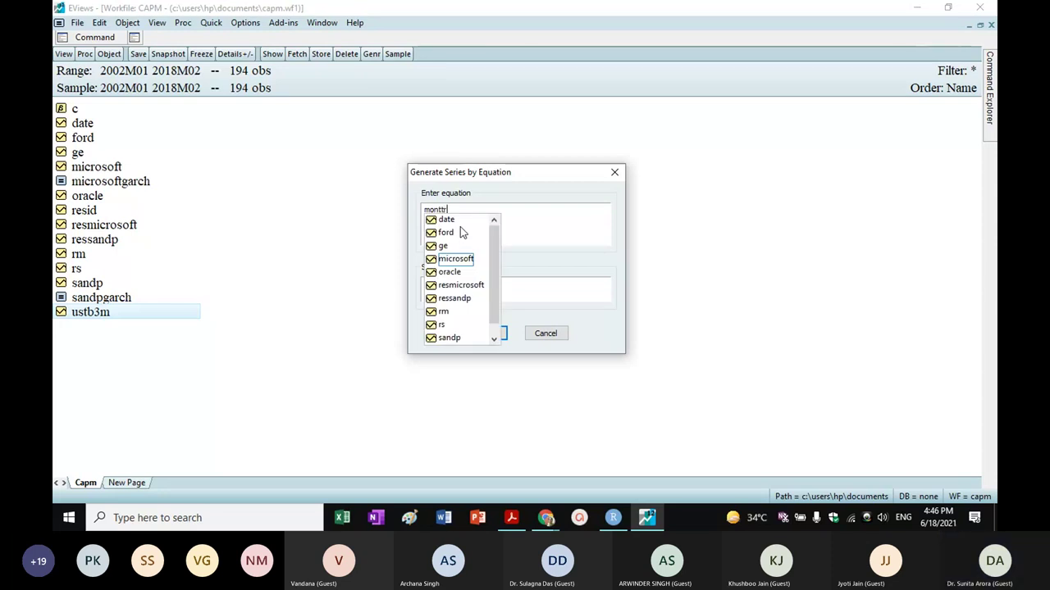
text(b)
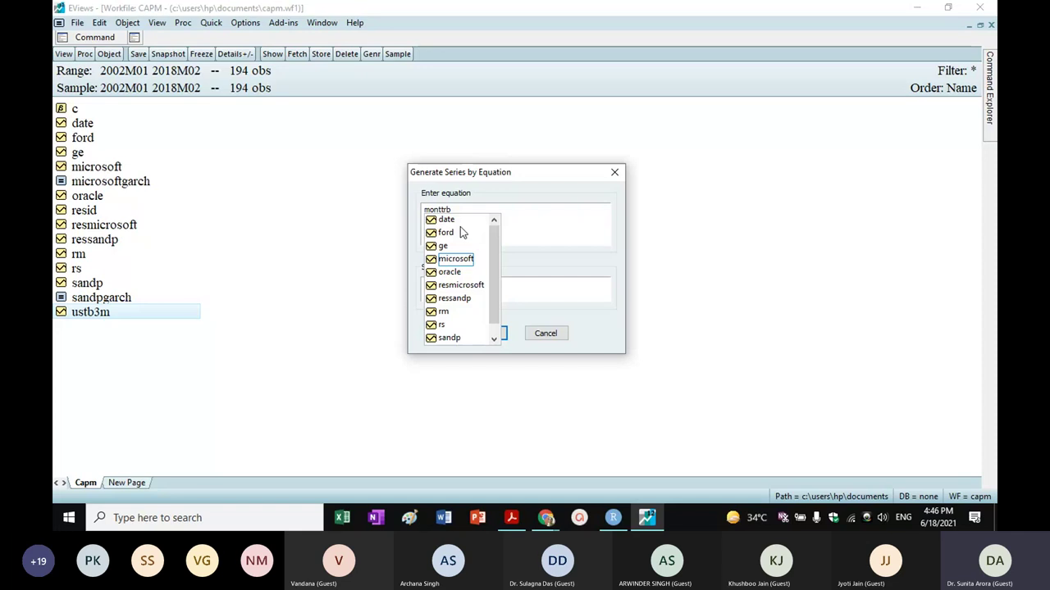
text(=)
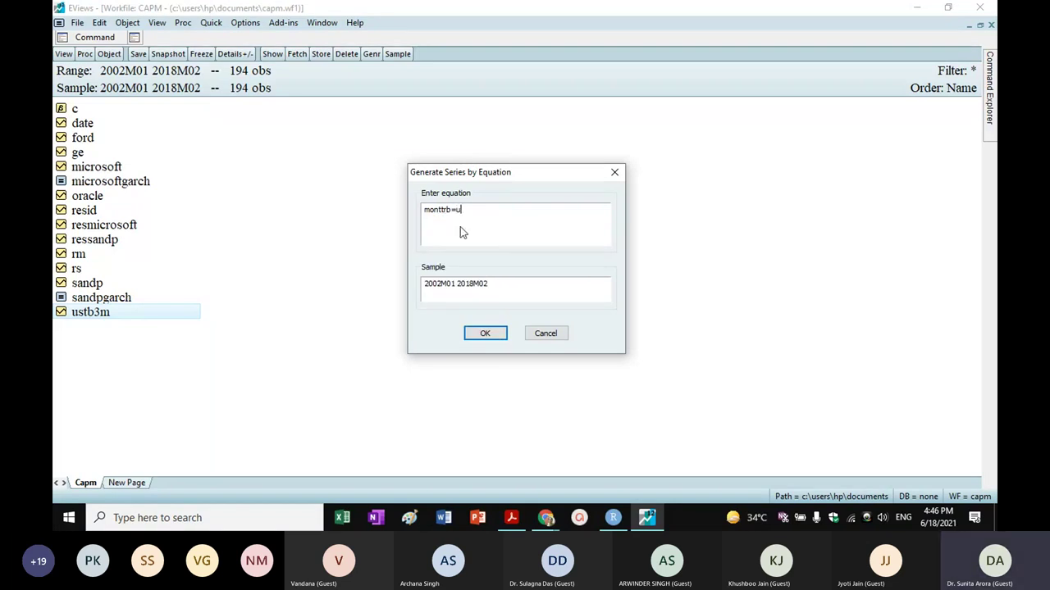
text(us)
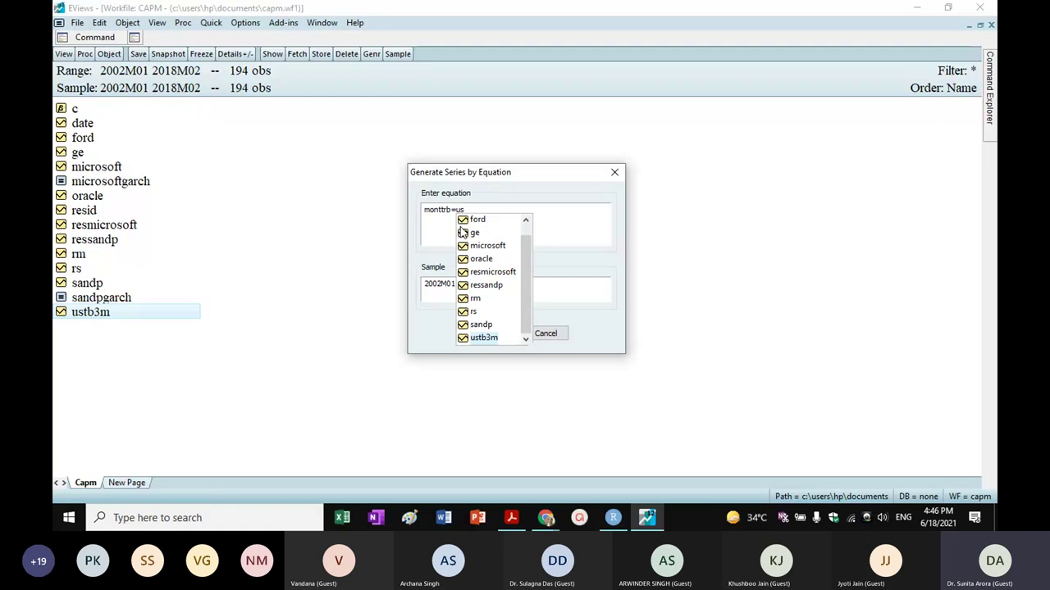
text(t)
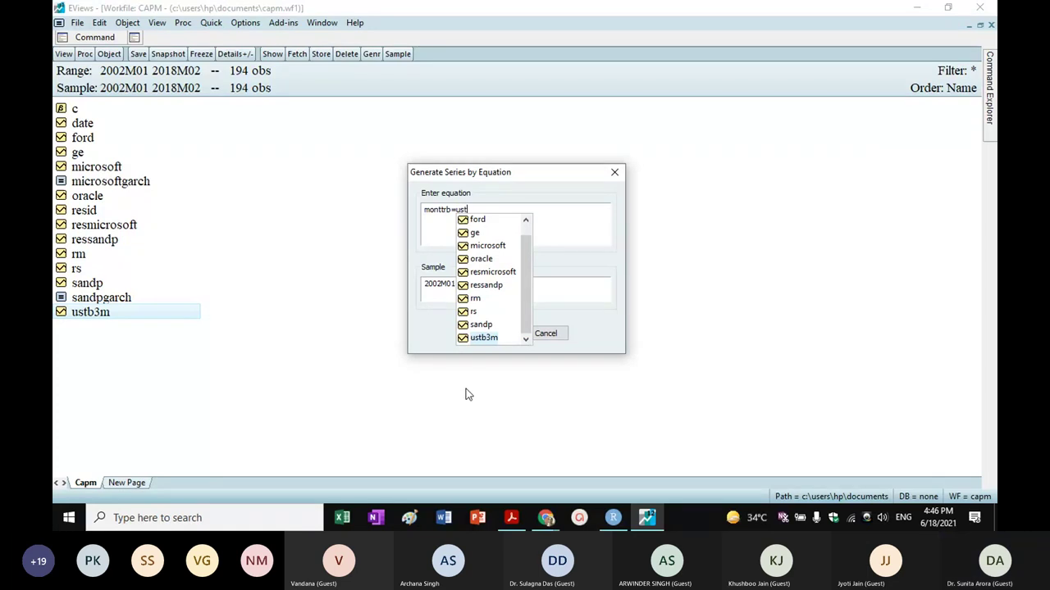
click(492, 338)
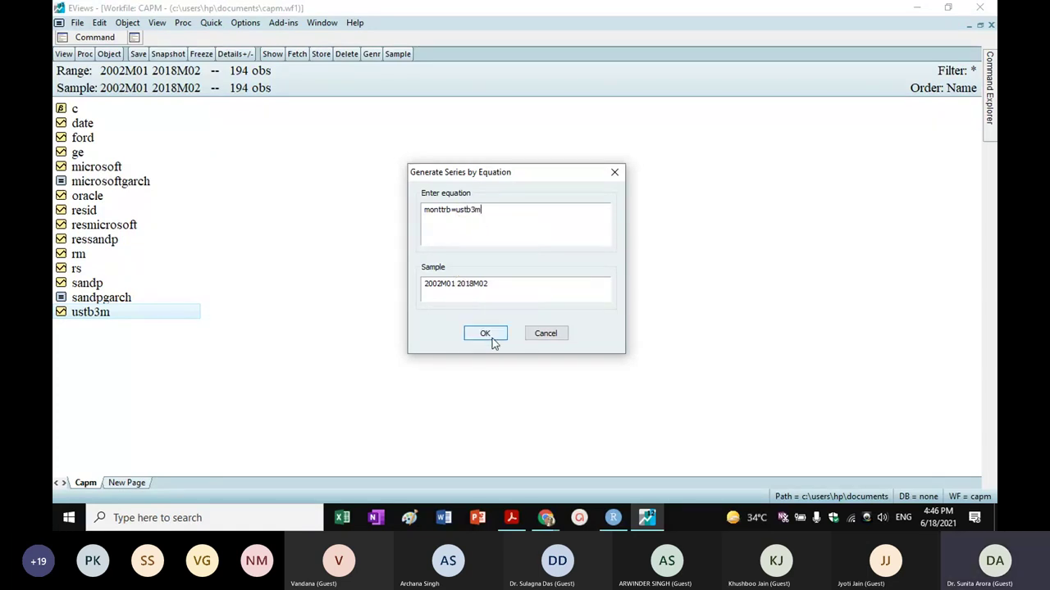
text(/12)
click(477, 333)
click(477, 333)
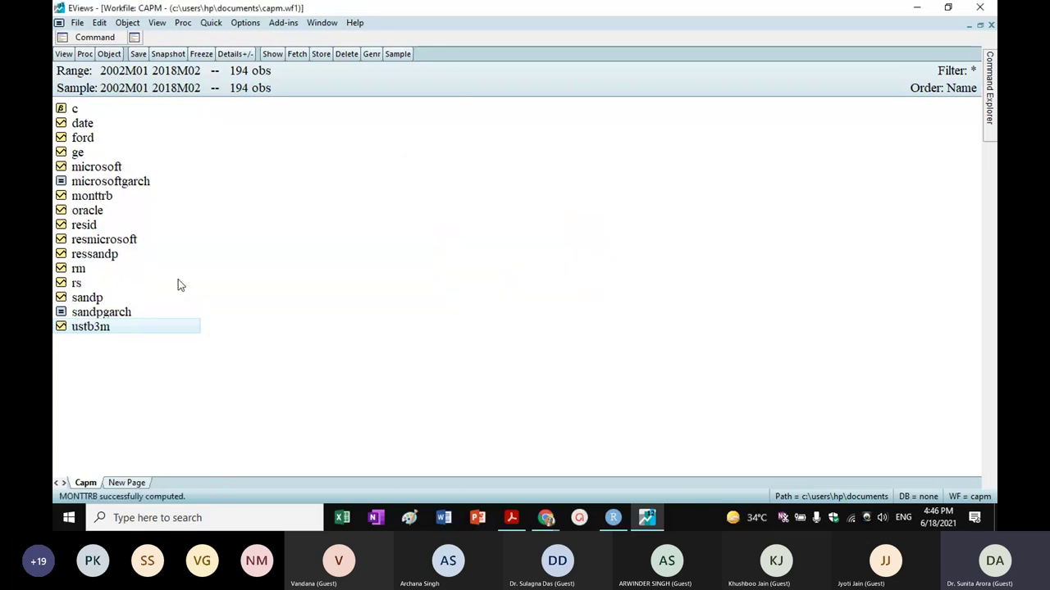
double_click(91, 196)
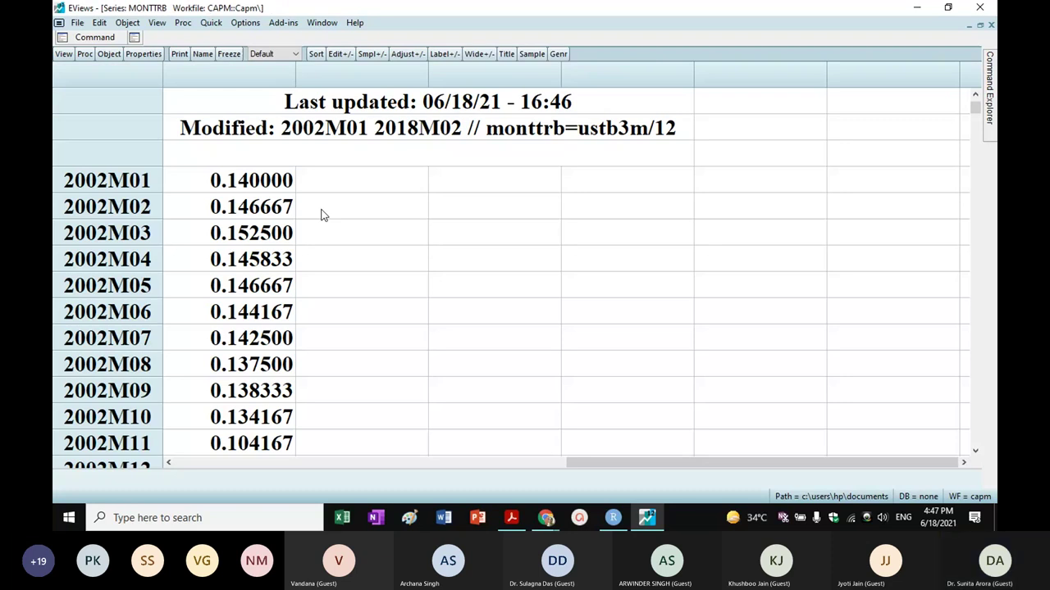
Close the monttrb series and return to the capm workfile.
click(990, 25)
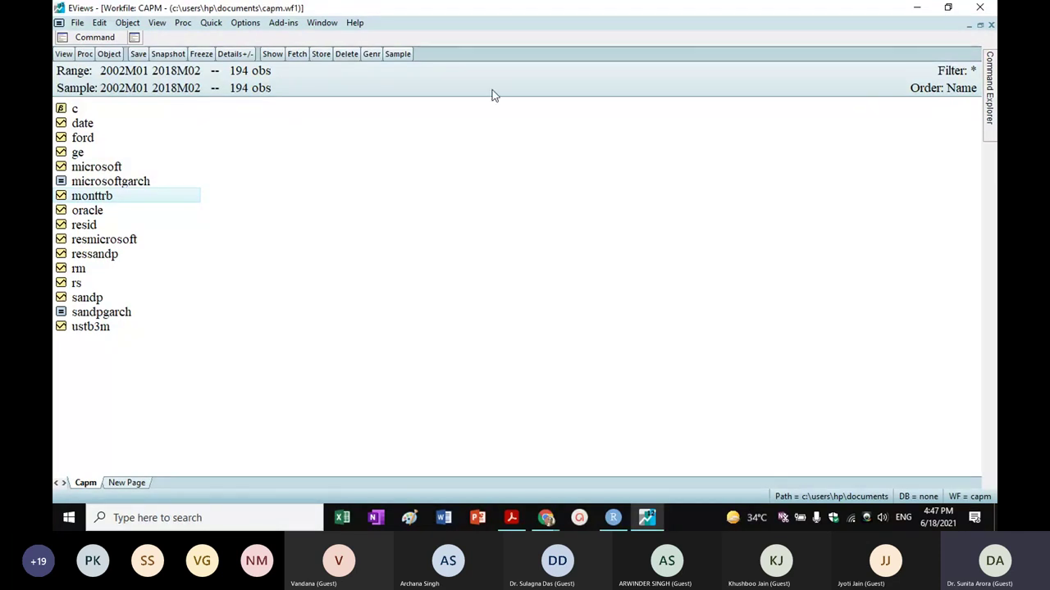
click(371, 54)
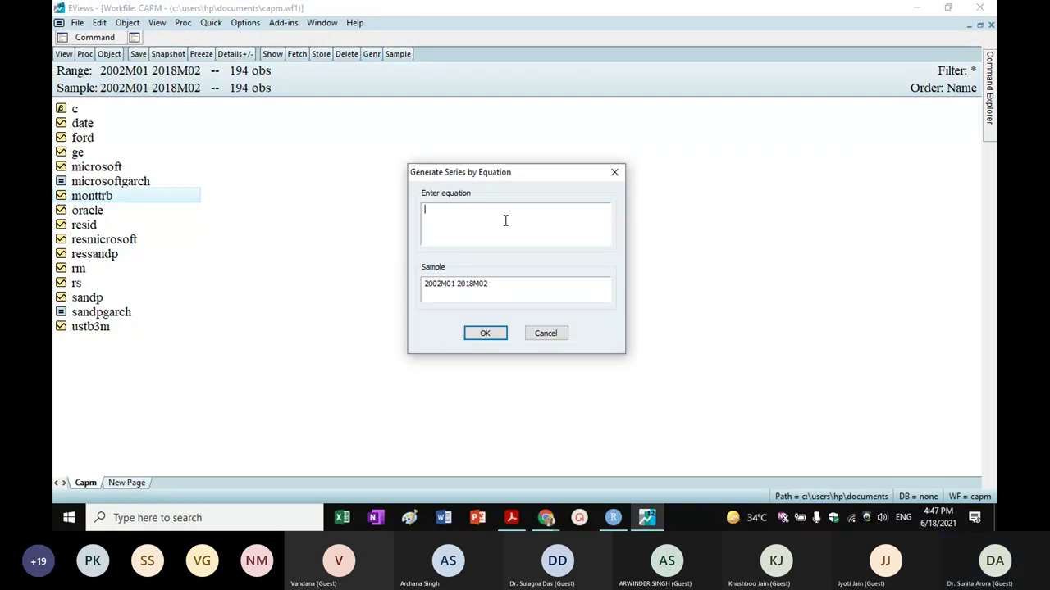
text(rrr)
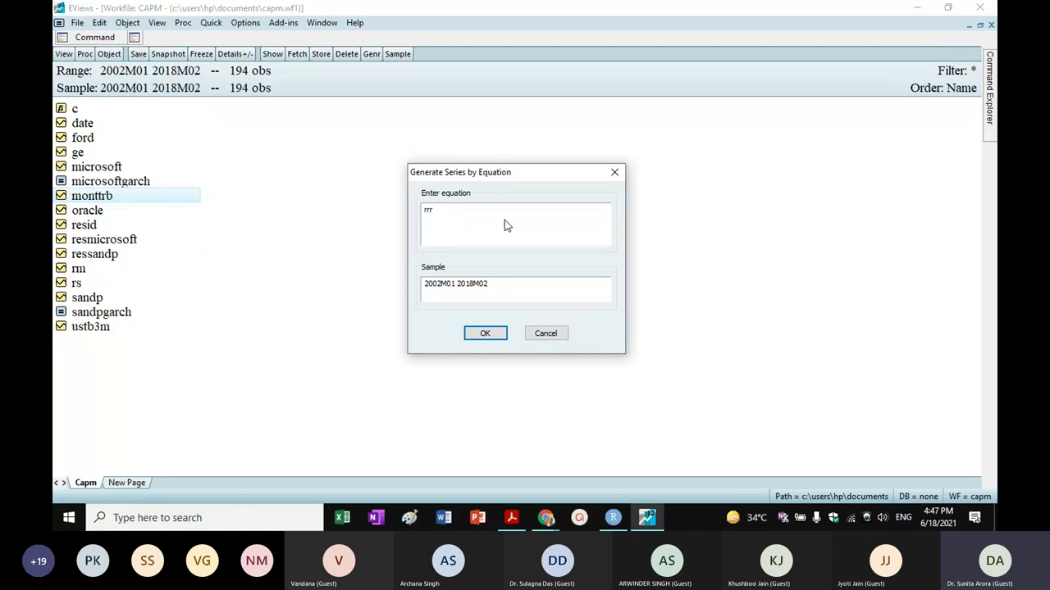
text(=fo)
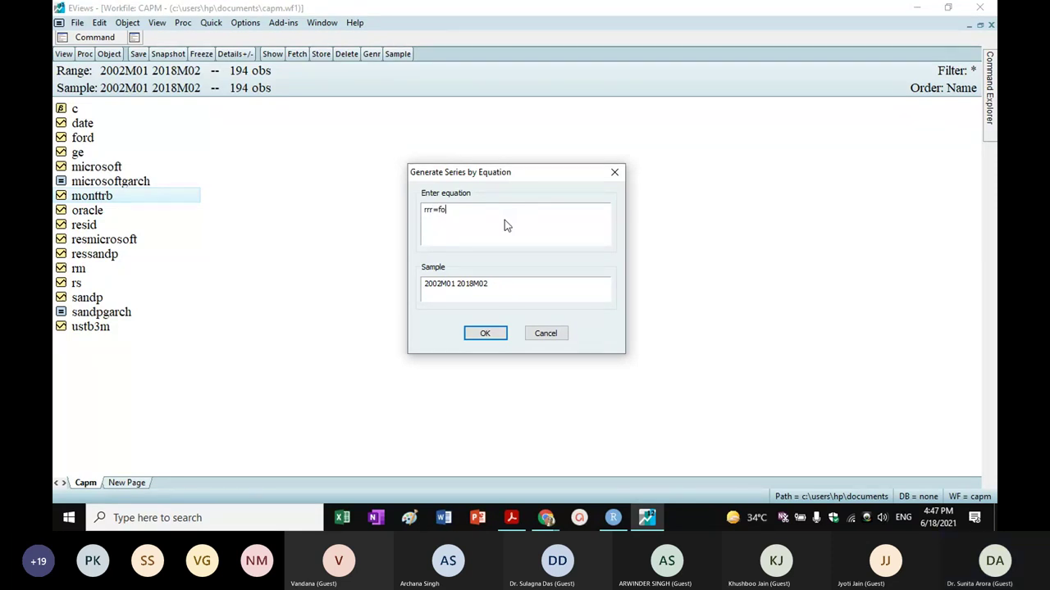
text(rd)
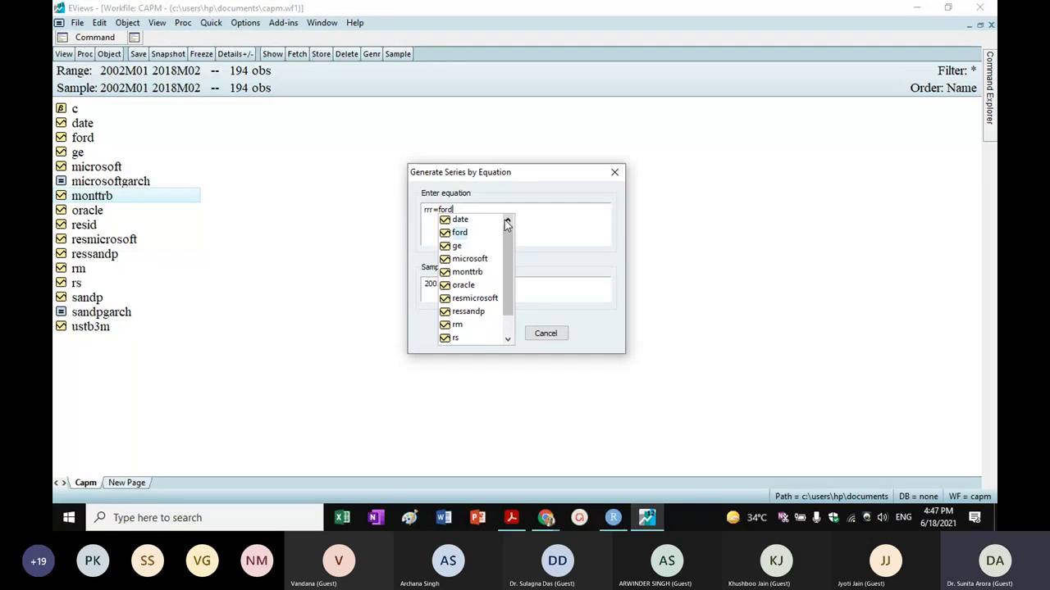
text(^2)
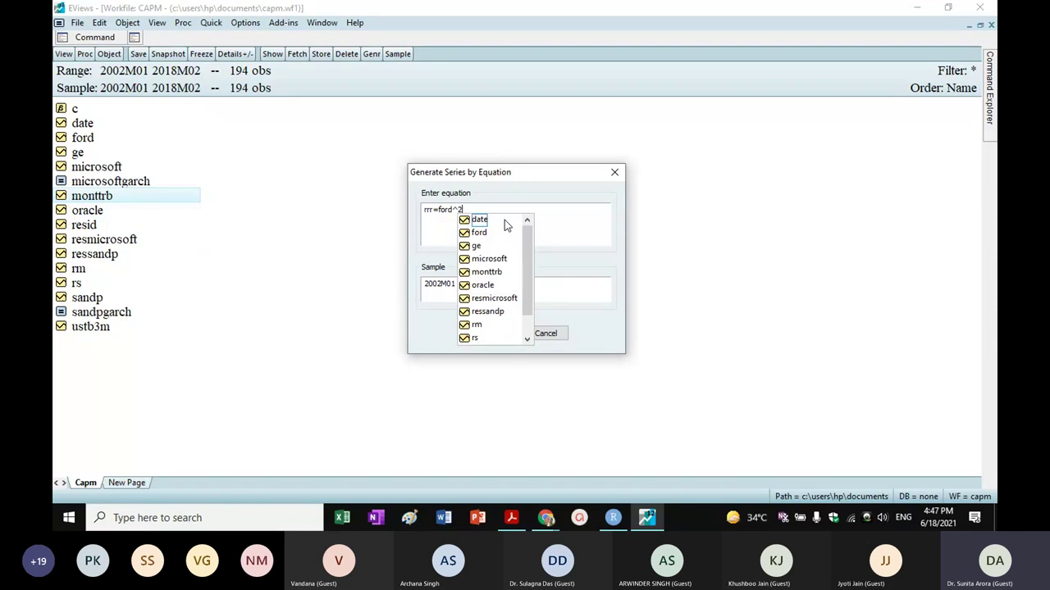
key(Escape)
key(BackSpace)
key(BackSpace)
key(BackSpace)
key(BackSpace)
key(BackSpace)
key(BackSpace)
key(BackSpace)
key(BackSpace)
key(BackSpace)
key(BackSpace)
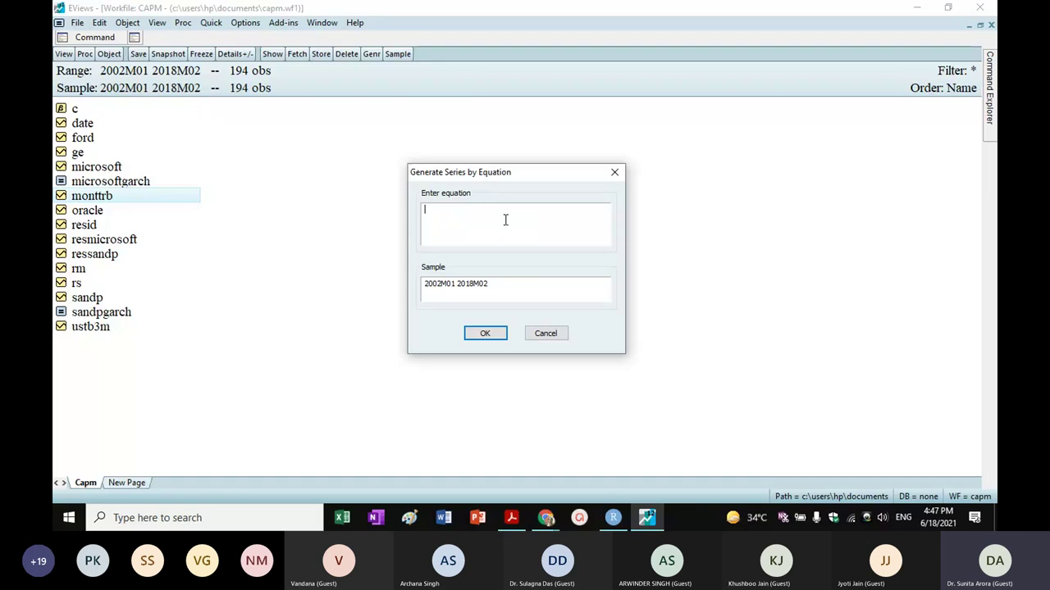
click(615, 173)
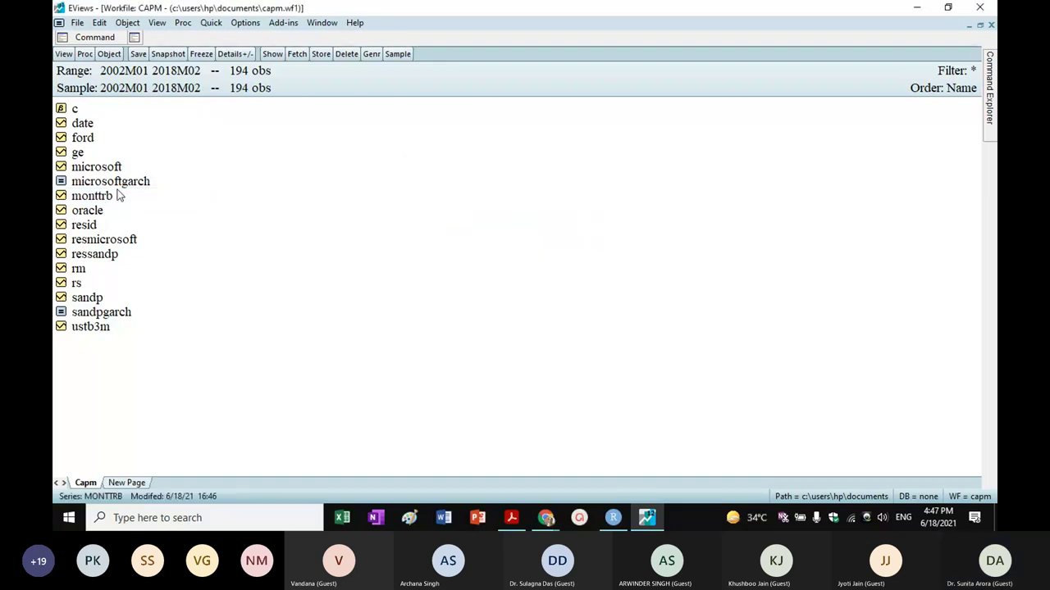
Start a new equation estimation with (rm-monttrb) as the dependent variable.
click(210, 26)
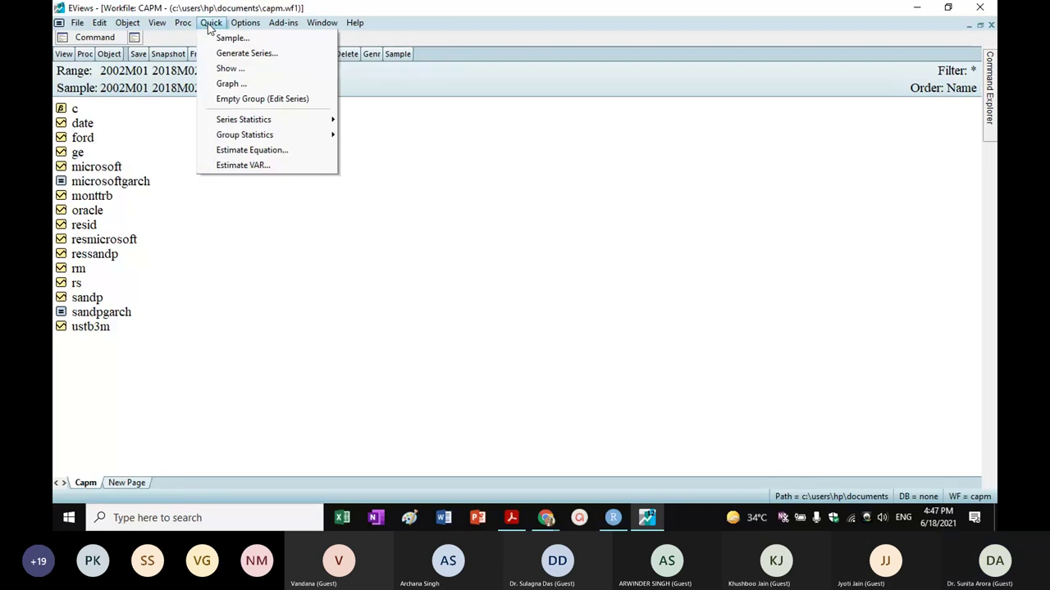
click(252, 150)
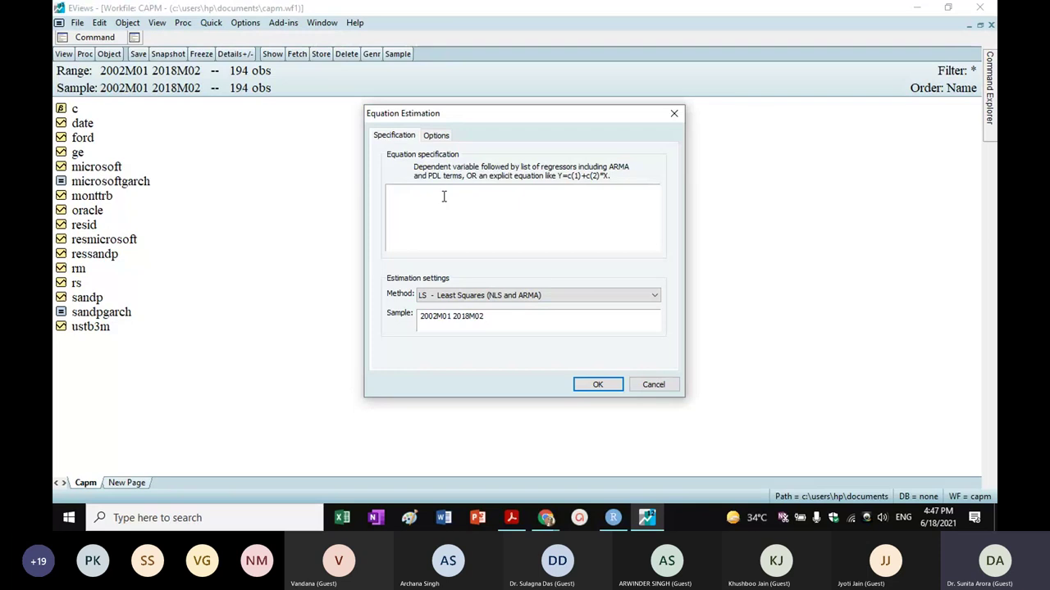
text(rm)
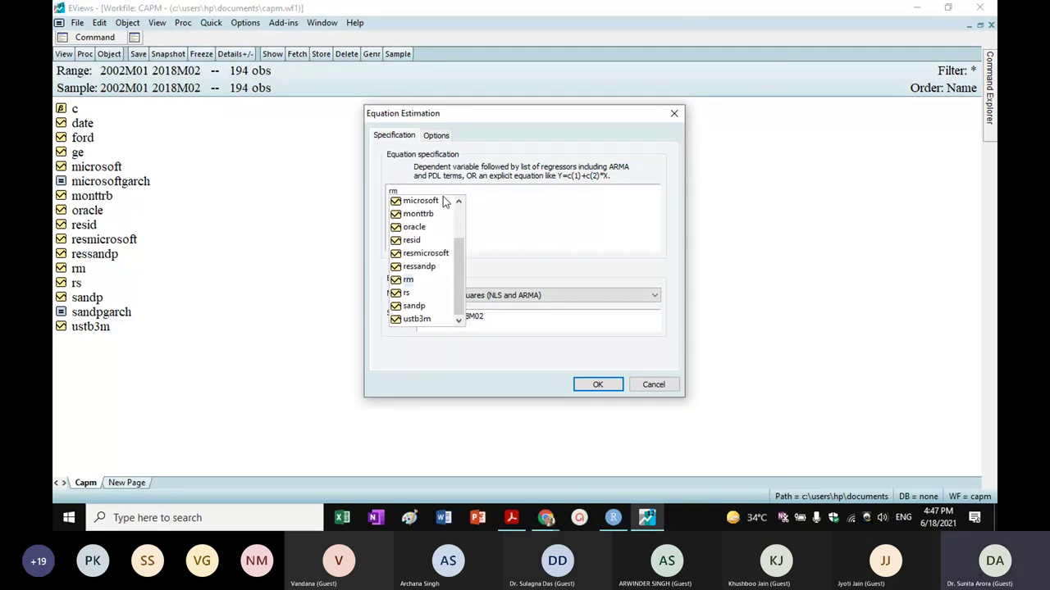
text(-)
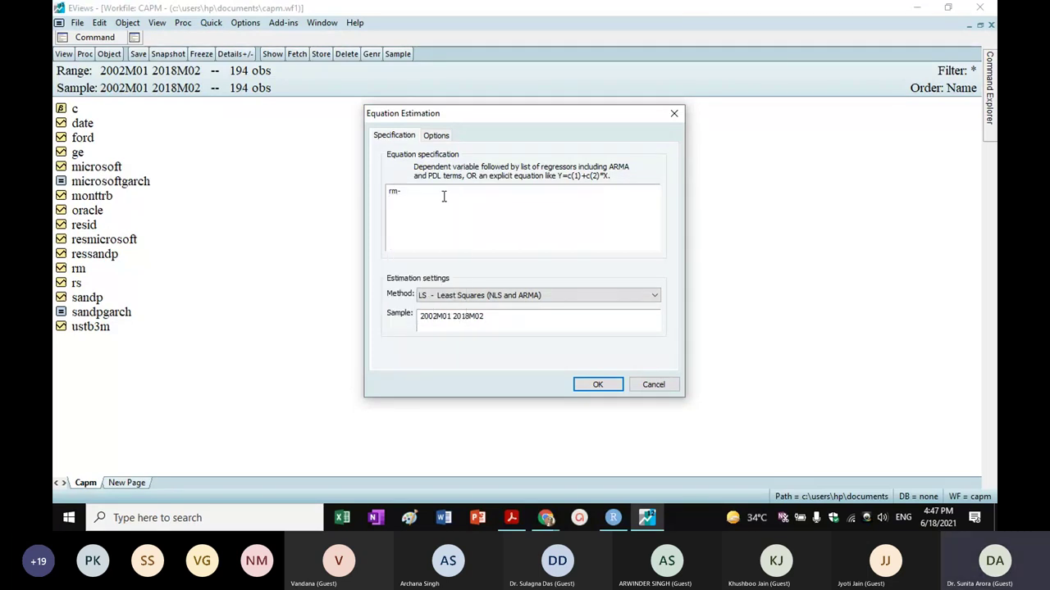
click(390, 194)
text((rm-mont)
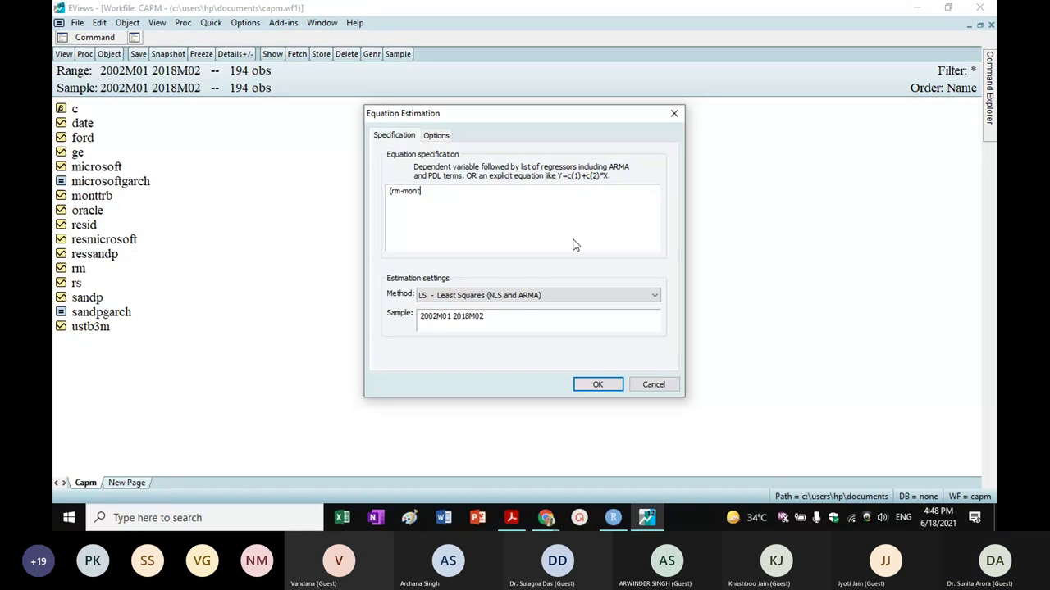
click(428, 255)
text())
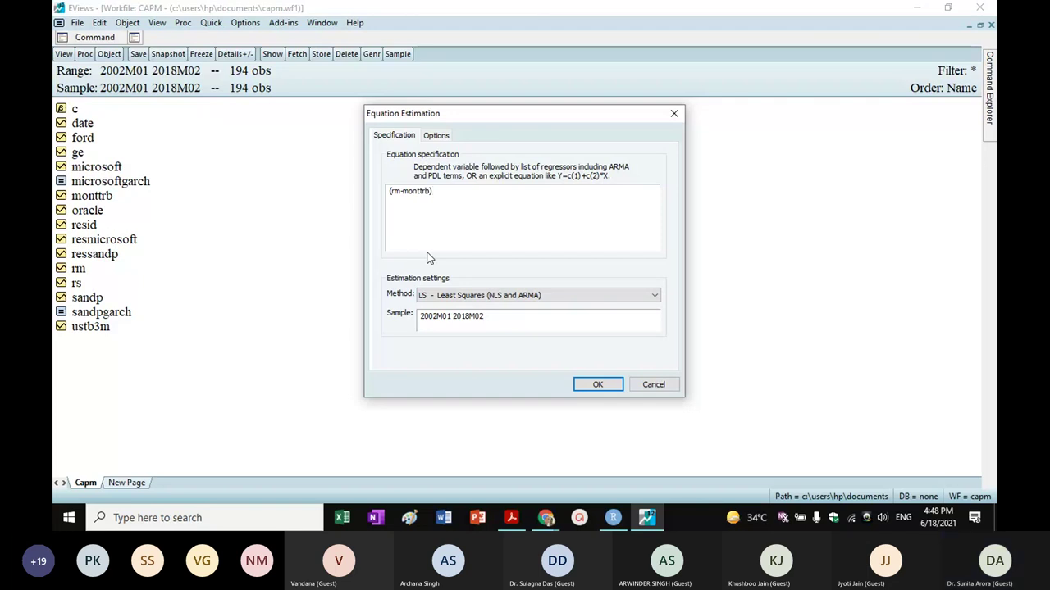
Add c and (rs-monttrb) as regressors and estimate the equation by least squares over 2002M01 2018M02.
text( c)
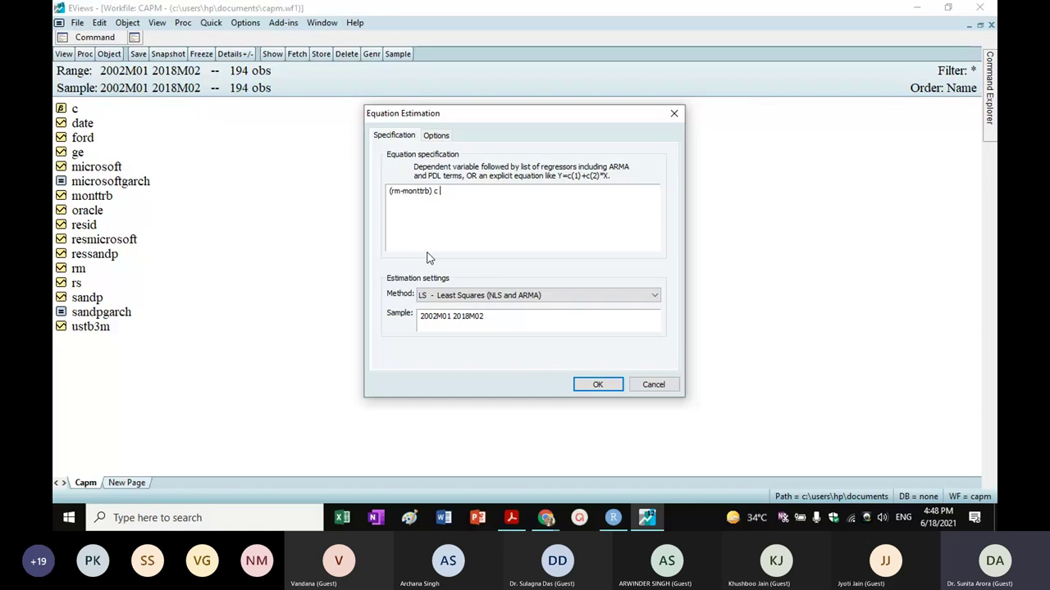
text( (rs)
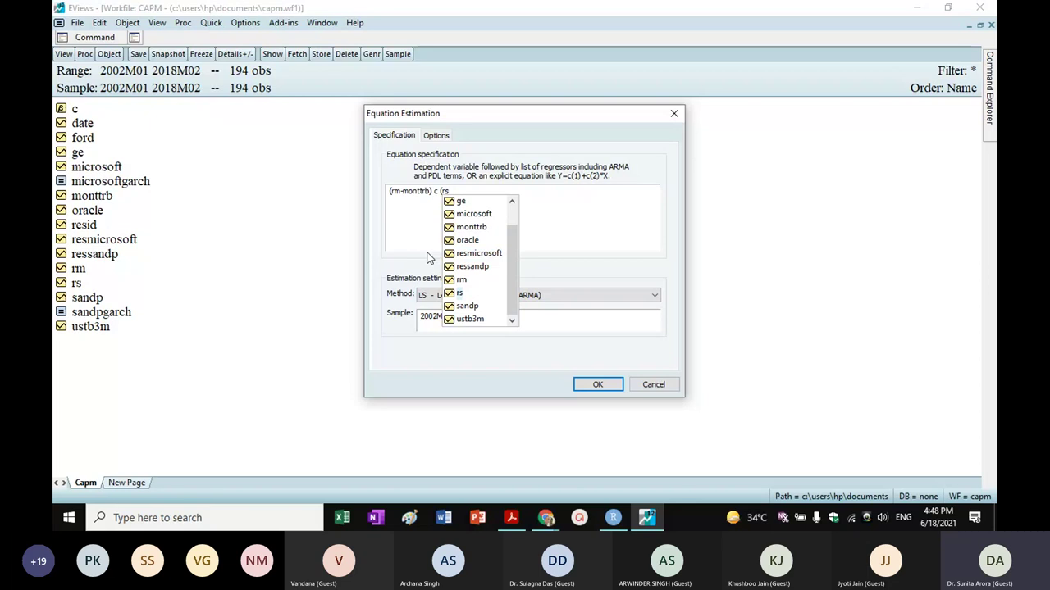
text(-mon)
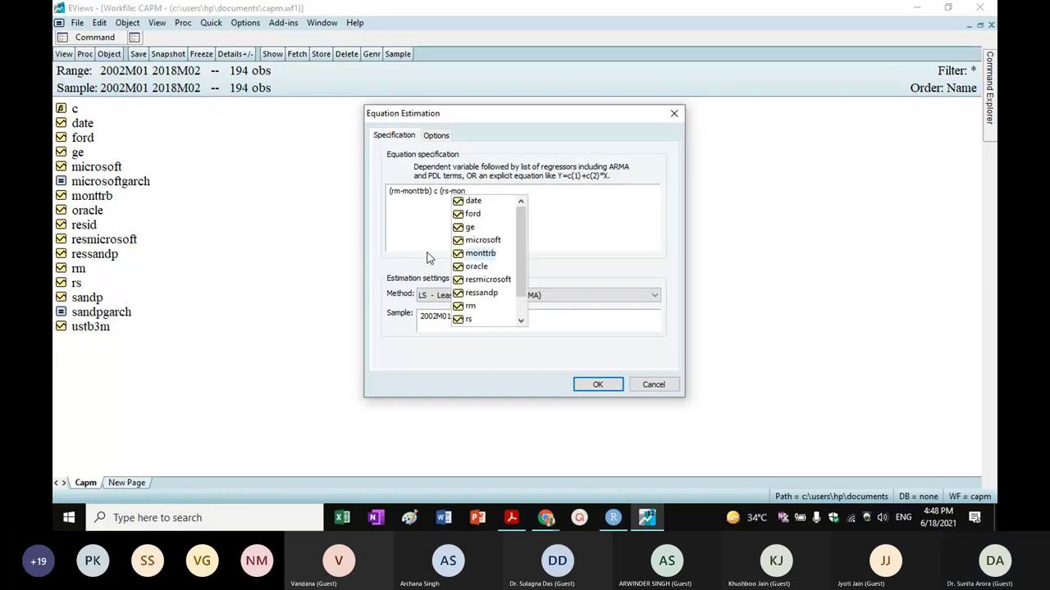
click(476, 253)
text())
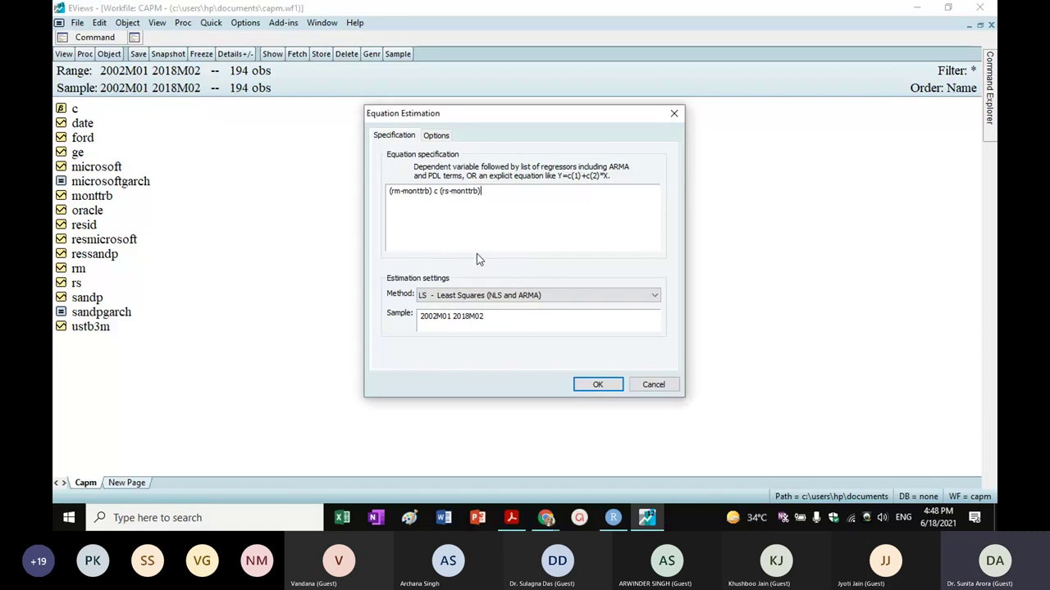
click(590, 387)
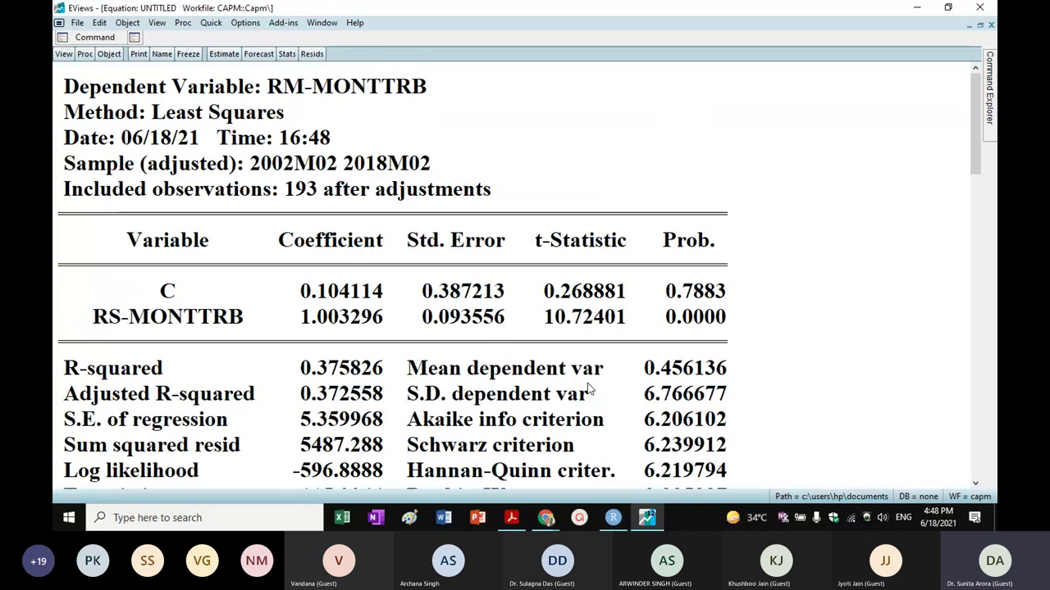
Examine the RS-MONTTRB coefficient row and display the equation's correlogram of squared residuals with 36 lags.
scroll(587, 389, down, 2)
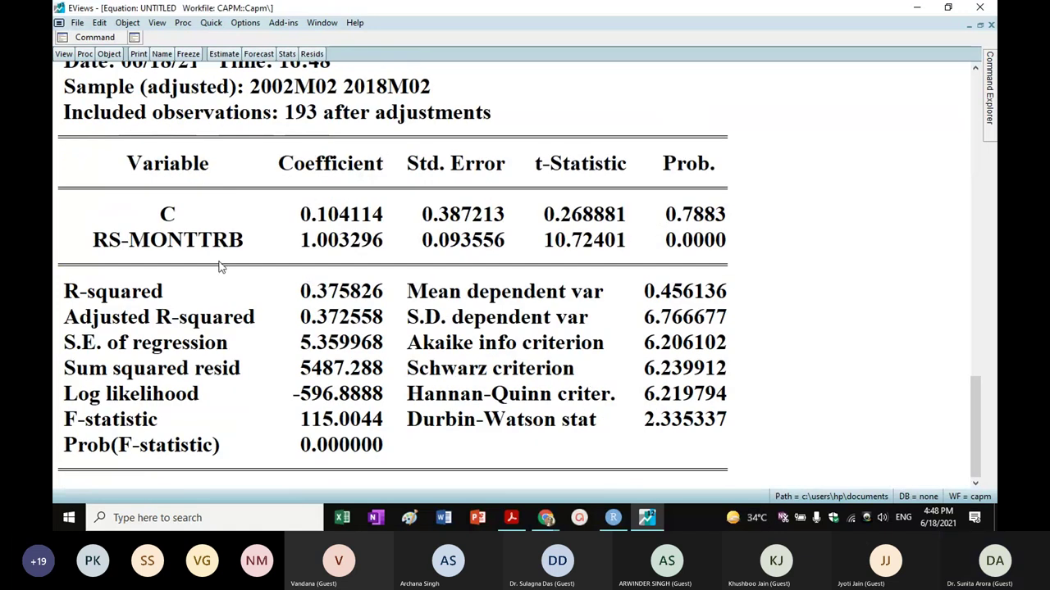
drag(217, 241, 725, 240)
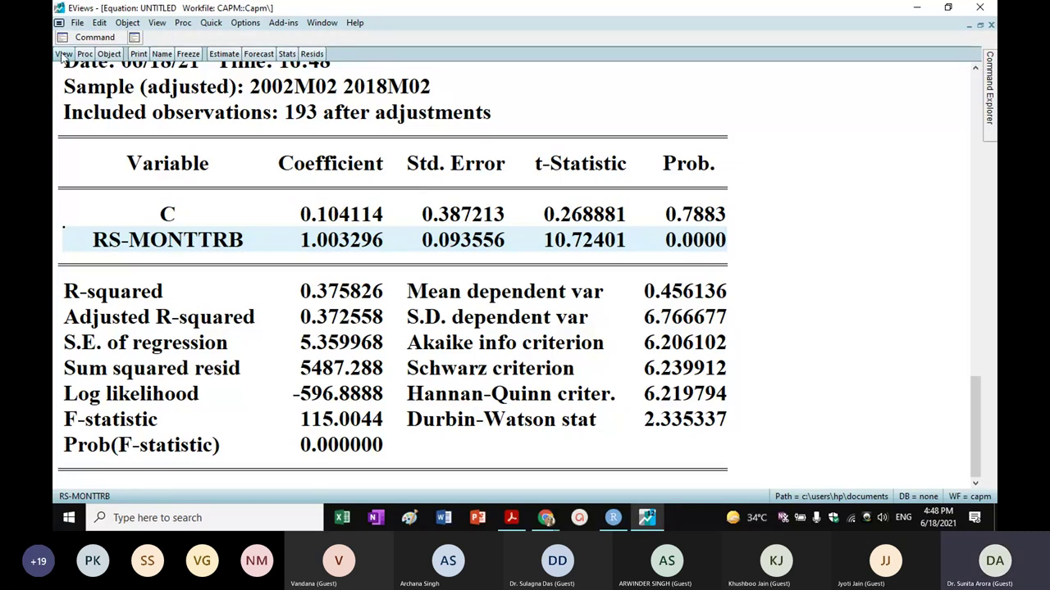
click(63, 54)
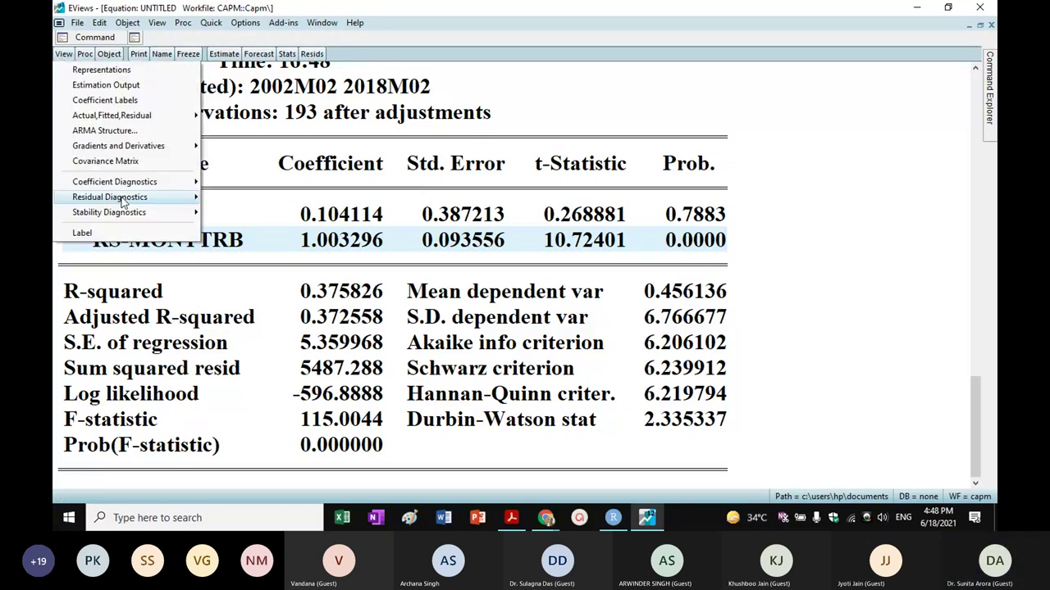
mouse_move(168, 202)
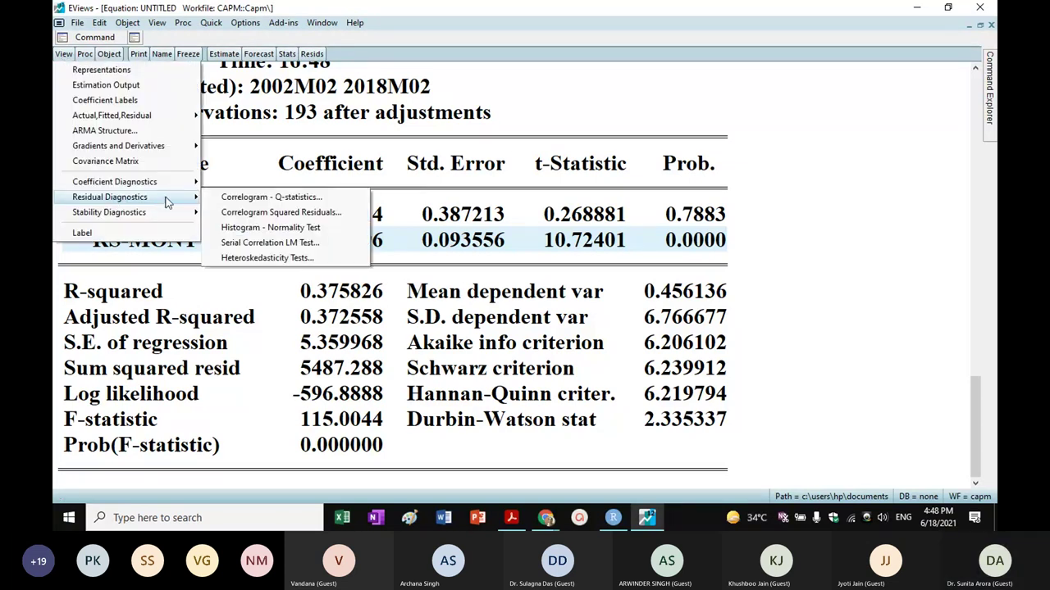
click(263, 215)
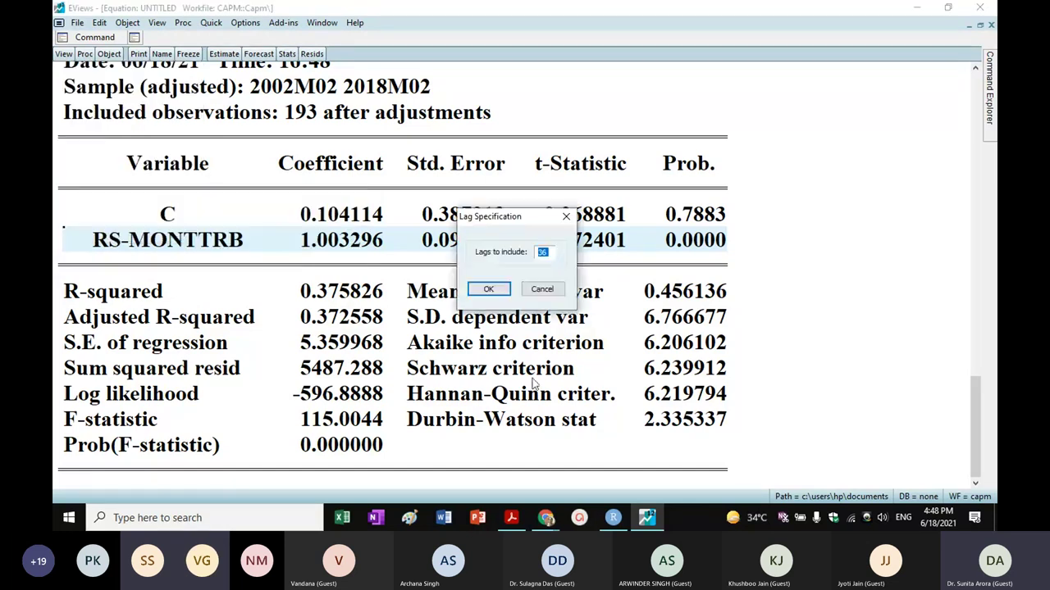
click(490, 289)
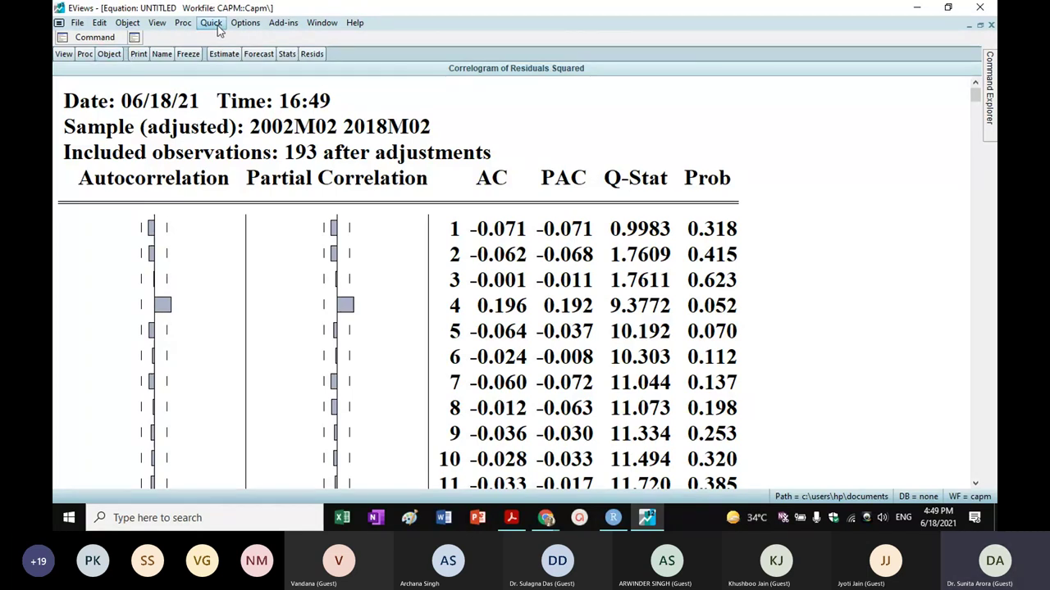
Re-estimate the same CAPM equation with the ARCH method, using a GARCH/TARCH model with ARCH and GARCH orders of 1.
click(224, 53)
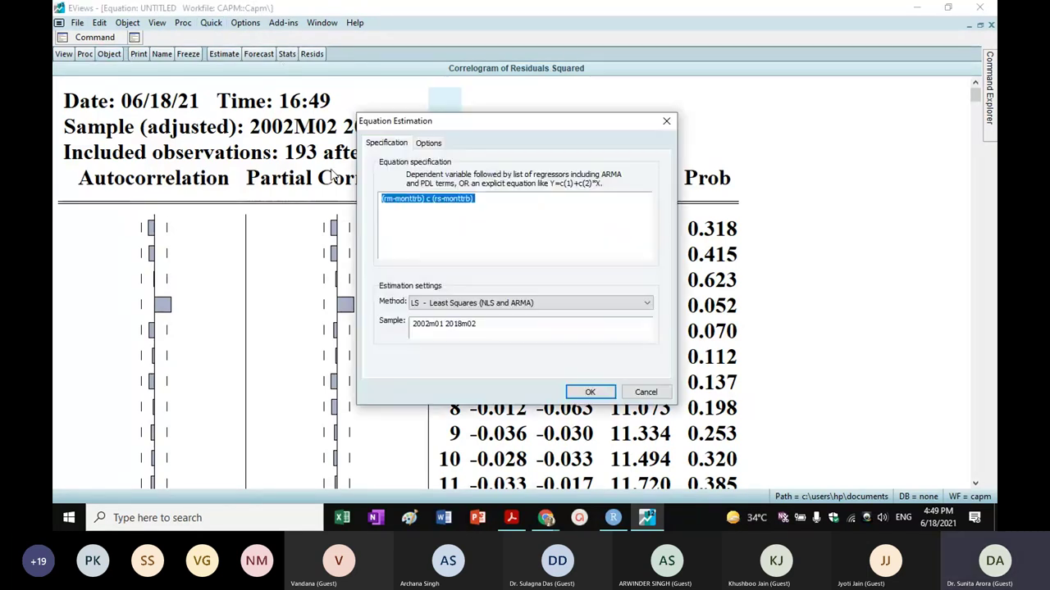
click(523, 305)
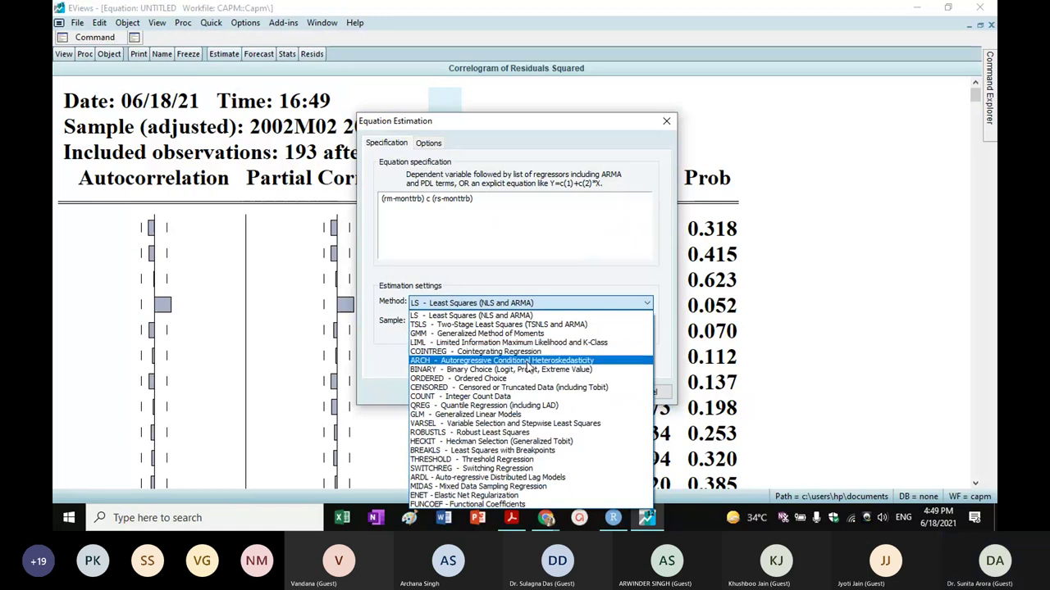
click(526, 353)
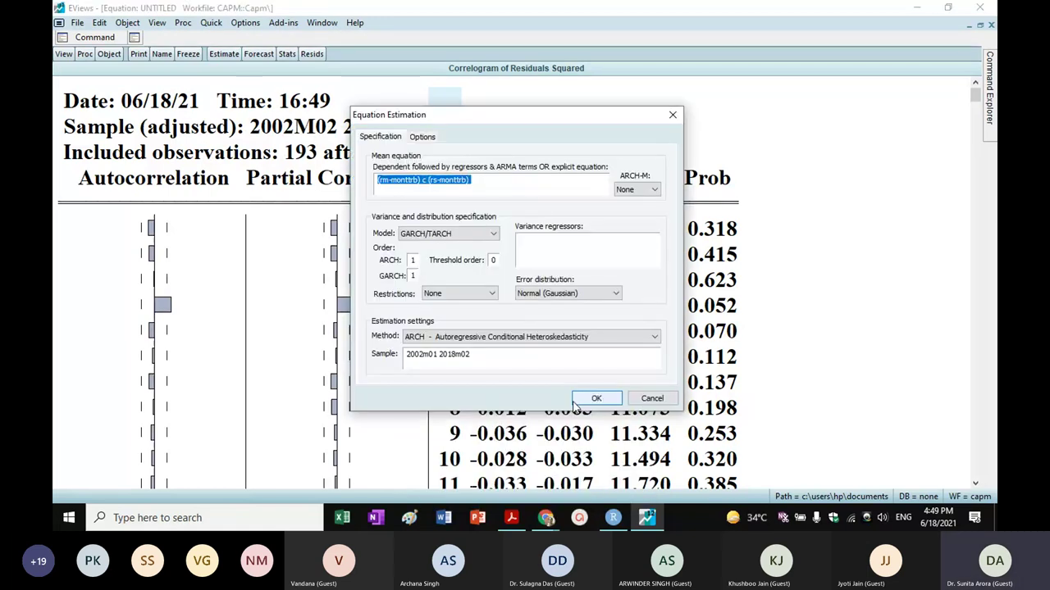
key(Return)
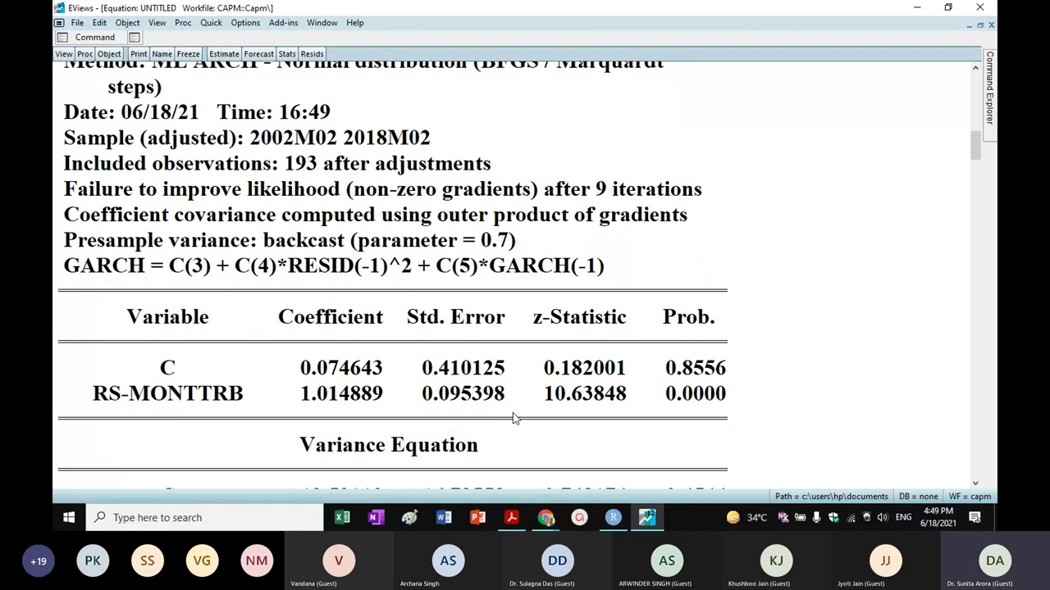
Examine the RS-MONTTRB coefficient and the variance equation in the ARCH output, and close the untitled equation.
scroll(514, 419, down, 1)
click(748, 314)
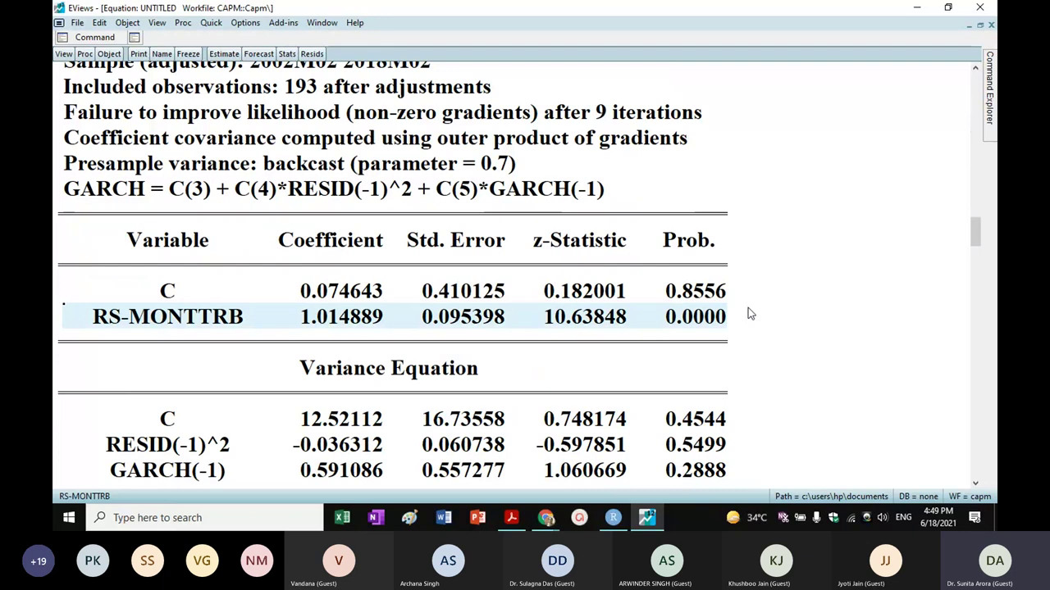
scroll(755, 312, down, 1)
scroll(663, 340, up, 2)
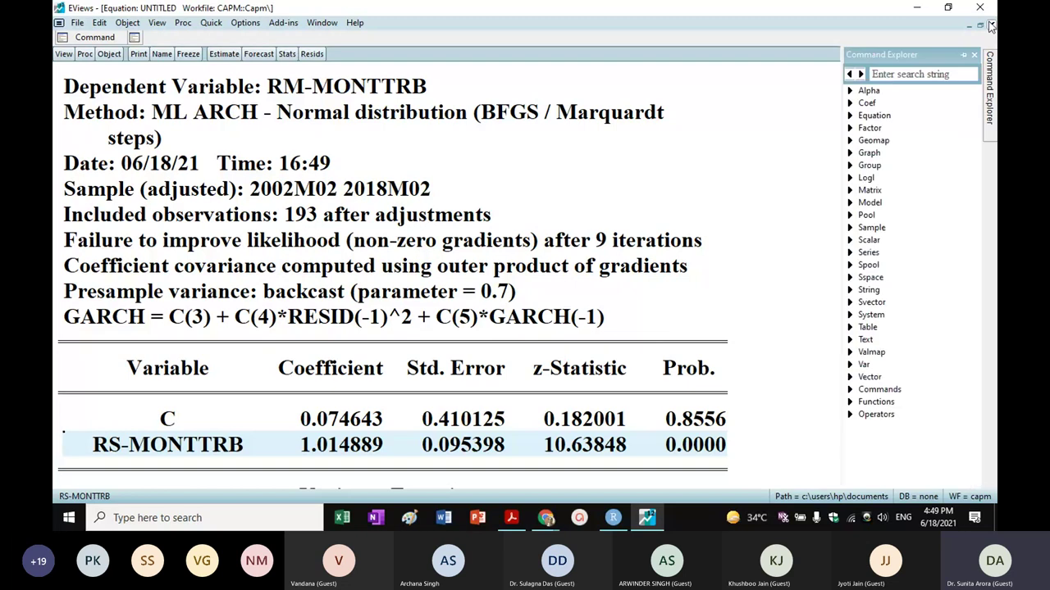
key(ctrl+Tab)
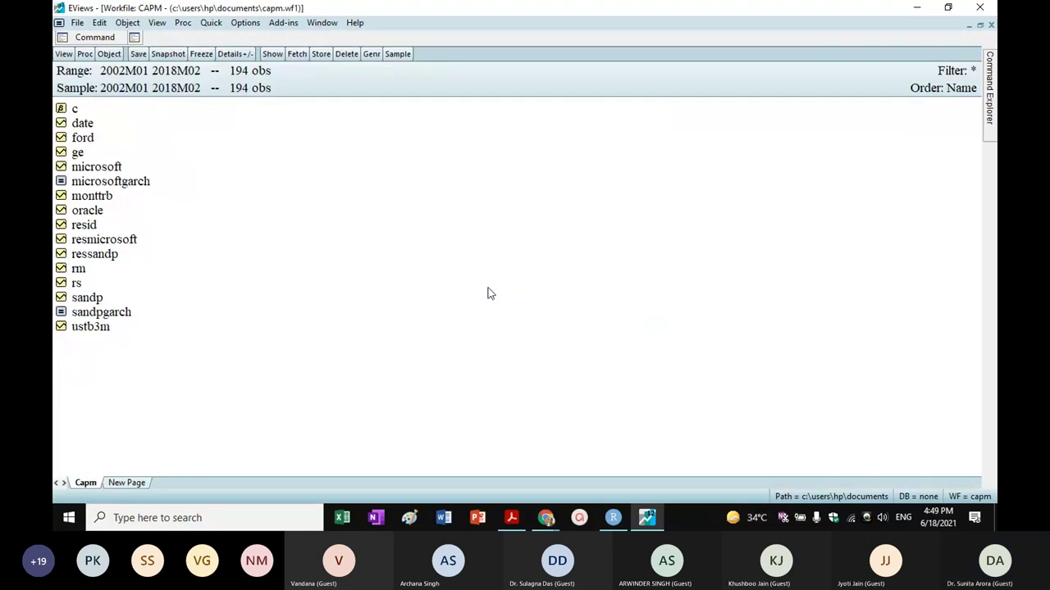
Open the microsoftgarch equation and re-estimate its GARCH/TARCH model with a threshold order of 1.
double_click(99, 185)
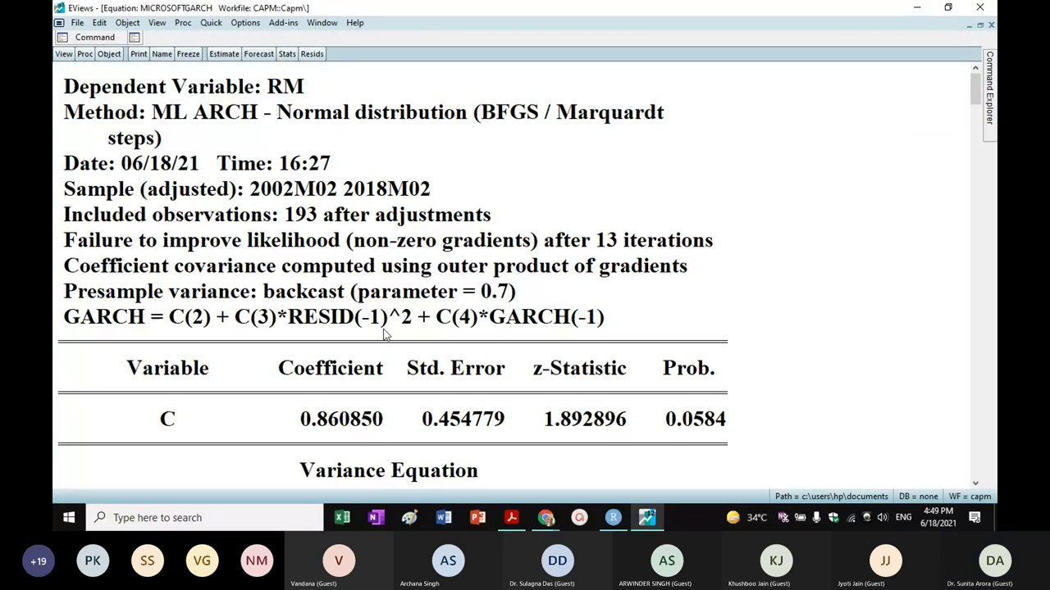
click(220, 55)
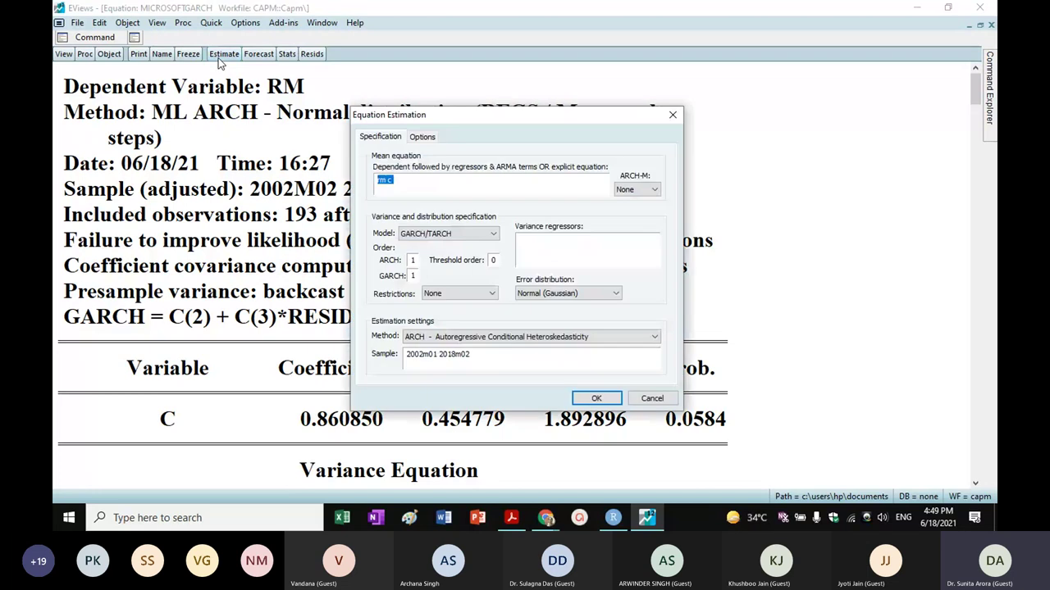
click(496, 260)
key(BackSpace)
text(1)
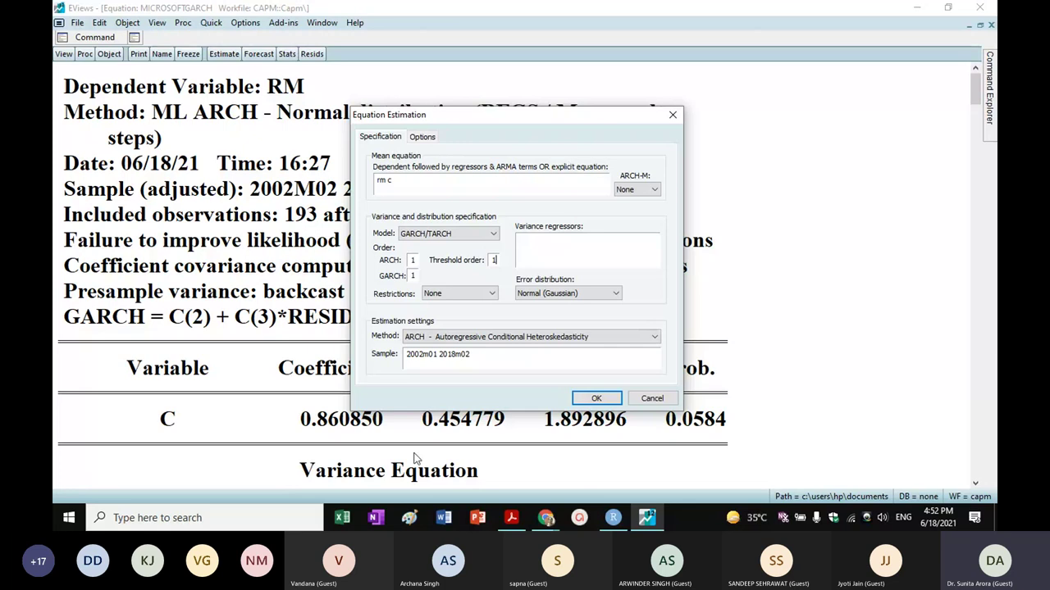
click(616, 399)
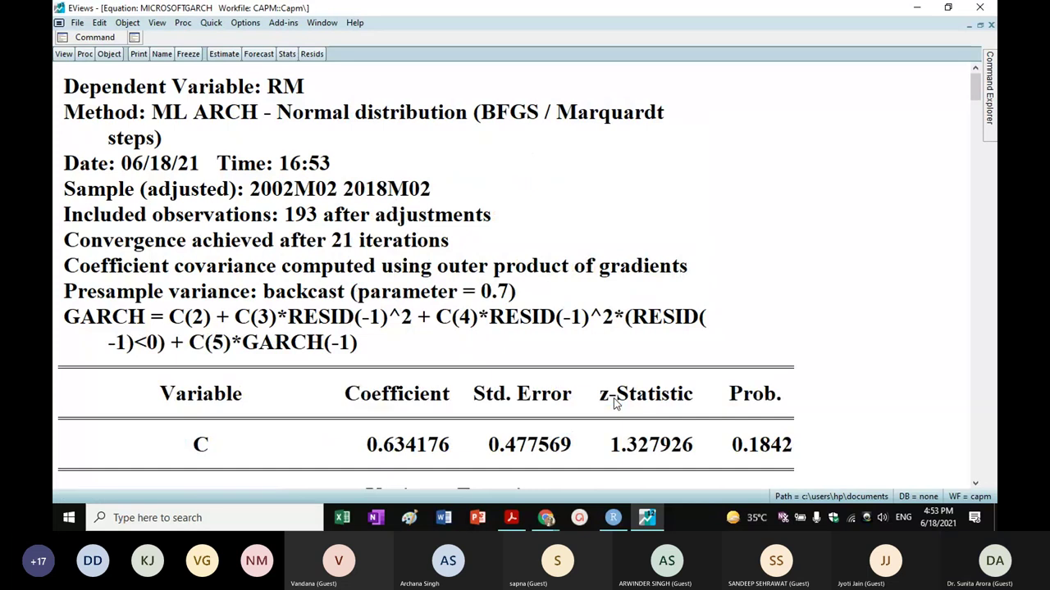
Examine the RESID(-1)^2*(RESID(-1)<0) row in the Microsoft variance equation and close the equation.
scroll(616, 398, down, 2)
scroll(616, 399, down, 3)
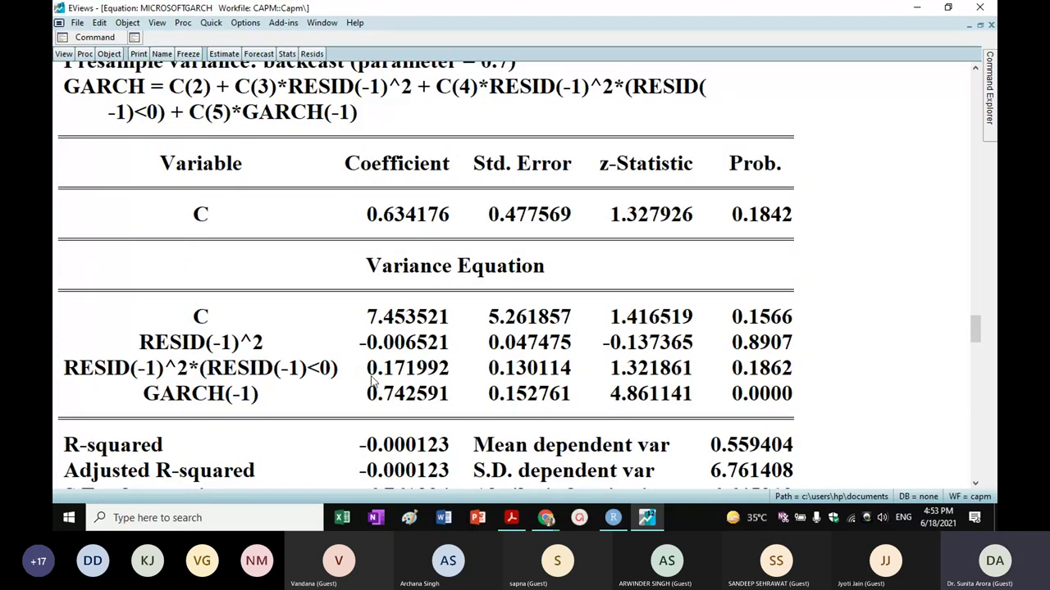
click(367, 371)
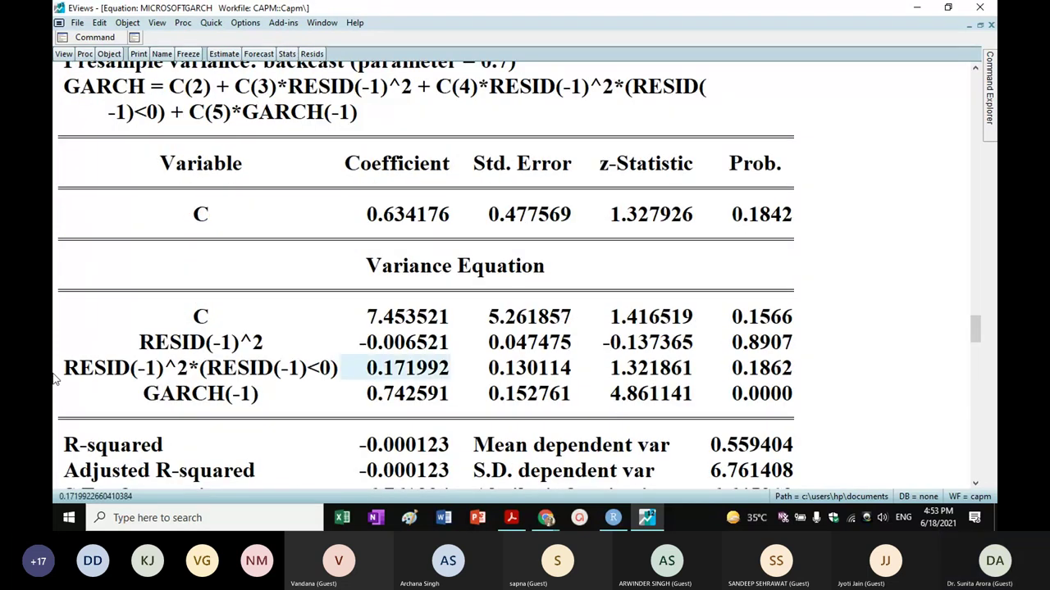
drag(57, 373, 766, 373)
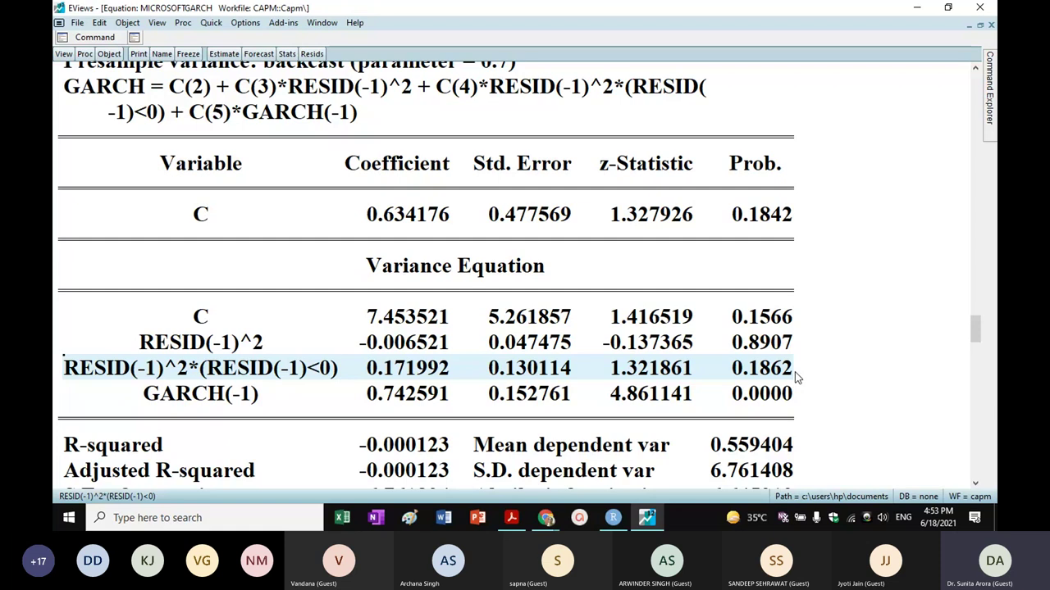
click(990, 25)
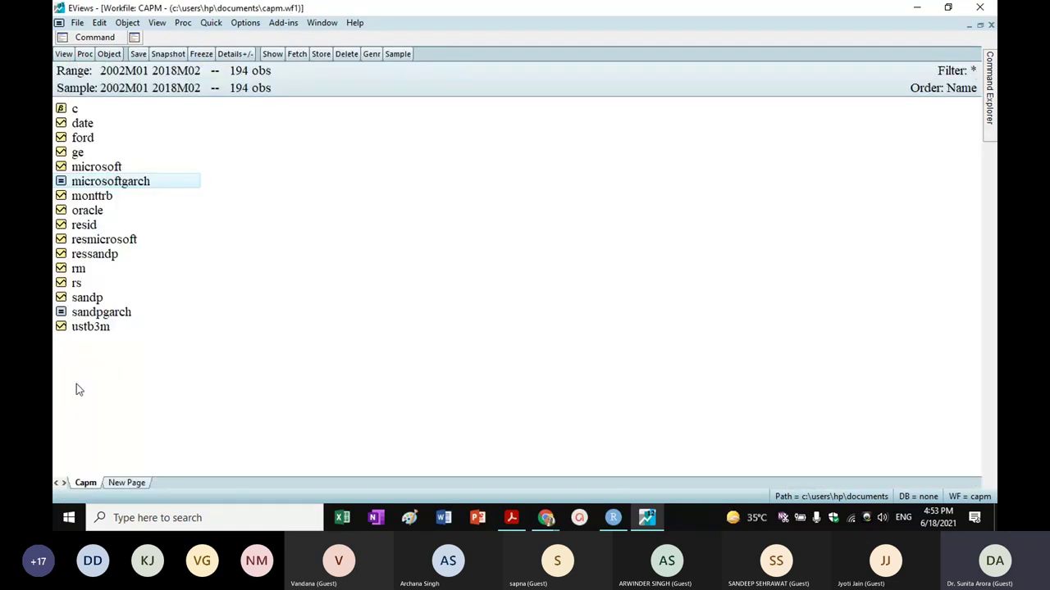
Open the sandpgarch equation and re-estimate its GARCH/TARCH model with a threshold order of 1.
click(117, 312)
double_click(115, 317)
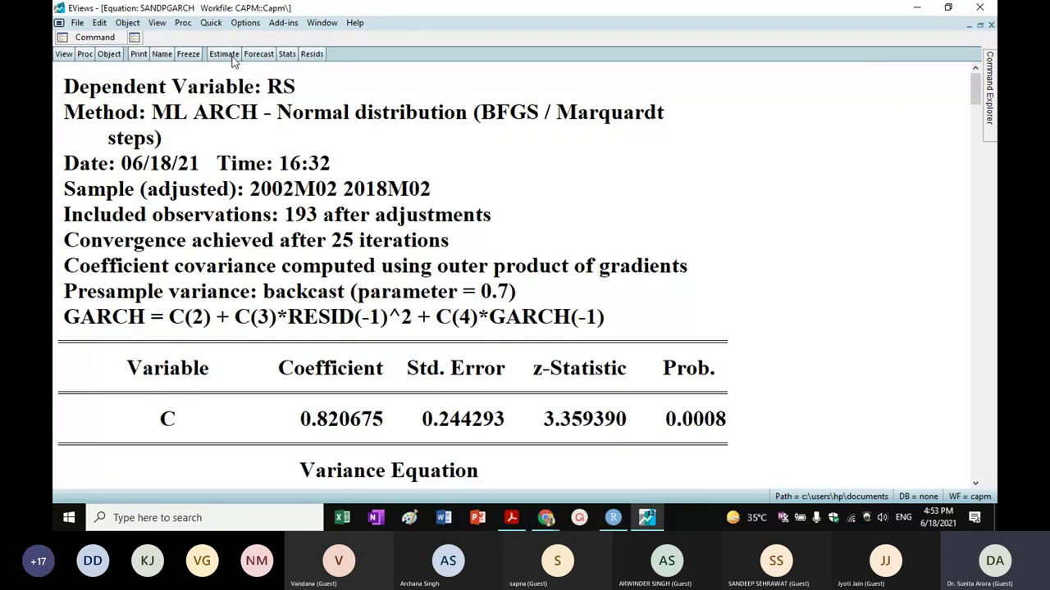
click(224, 53)
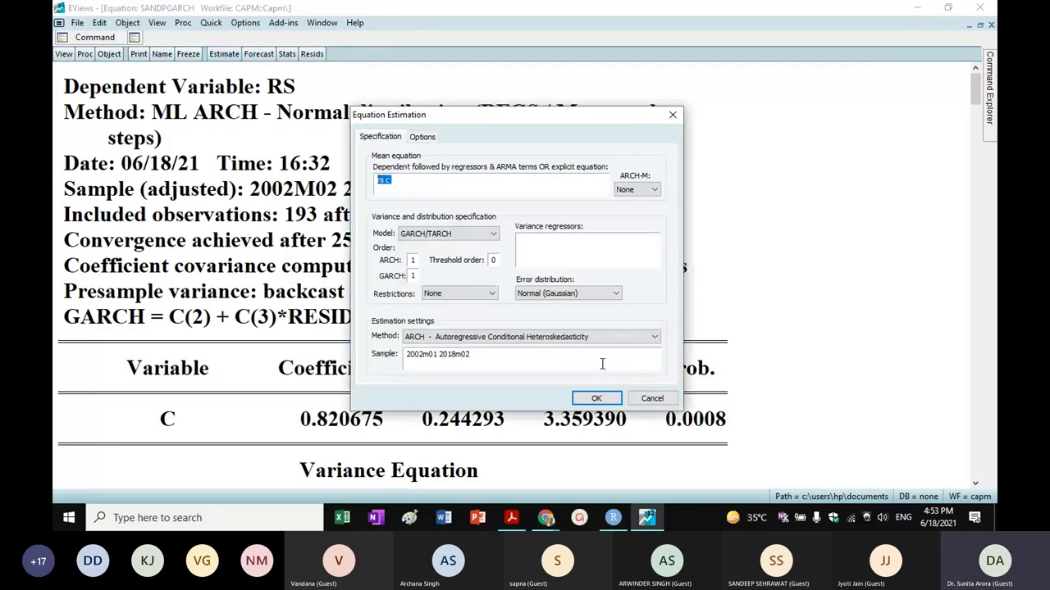
click(497, 260)
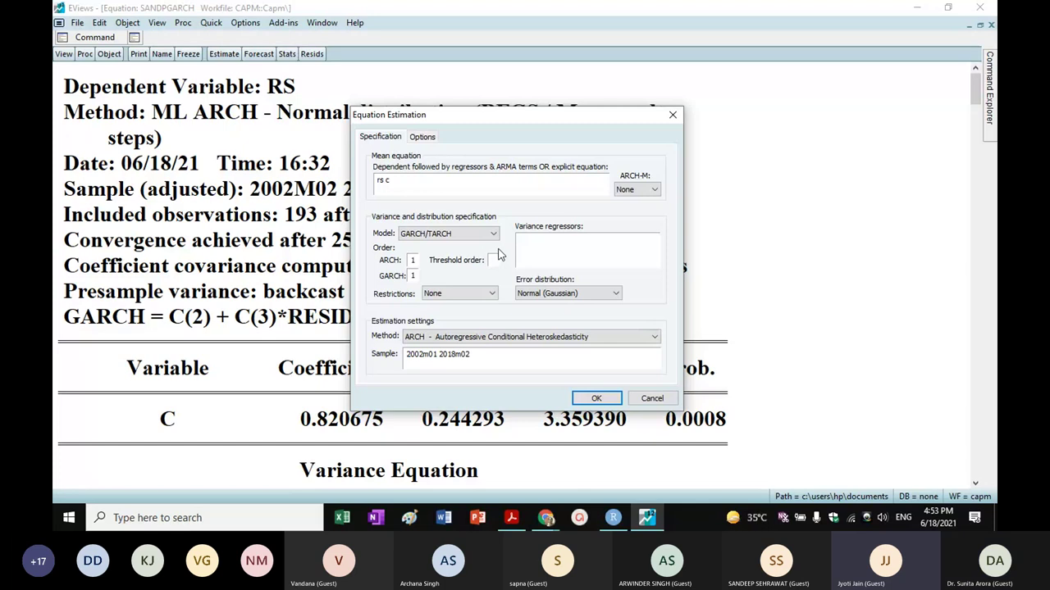
text(1)
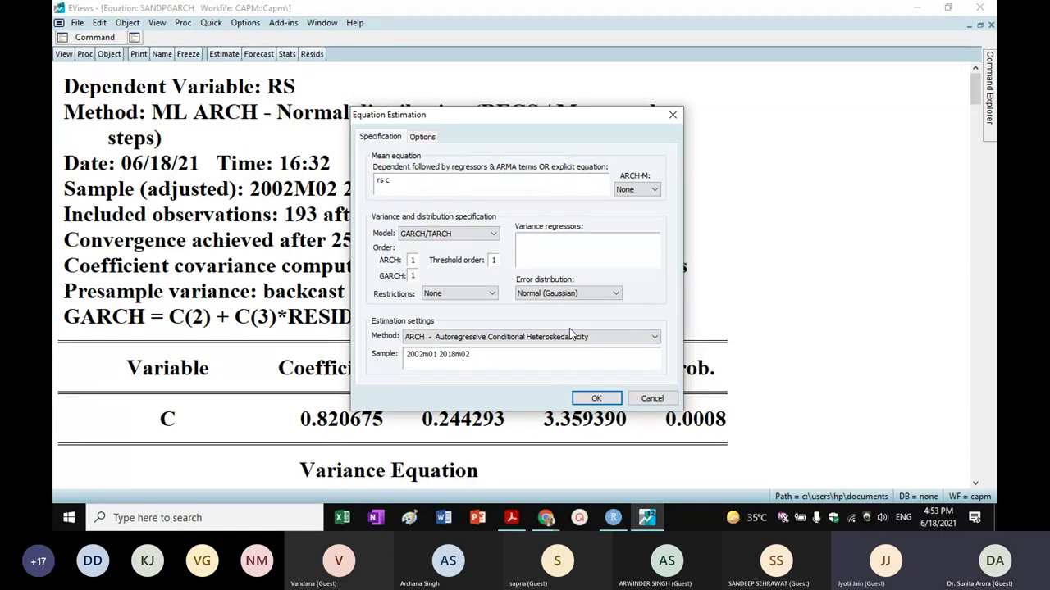
click(611, 401)
Examine the RESID(-1)^2*(RESID(-1)<0) row in the variance equation of the sandpgarch output.
scroll(620, 405, down, 2)
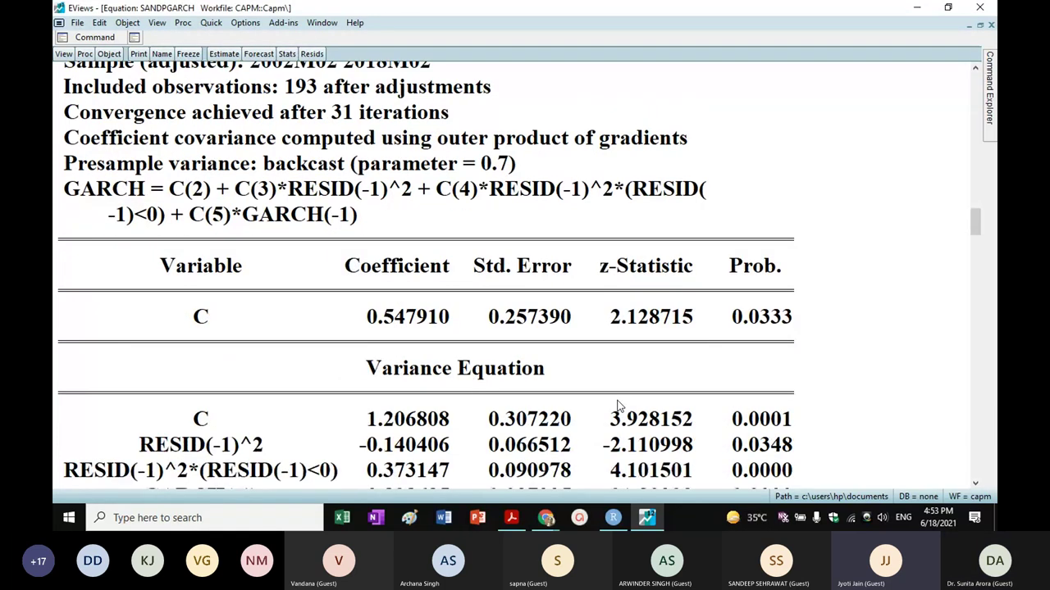
scroll(619, 406, down, 1)
click(332, 395)
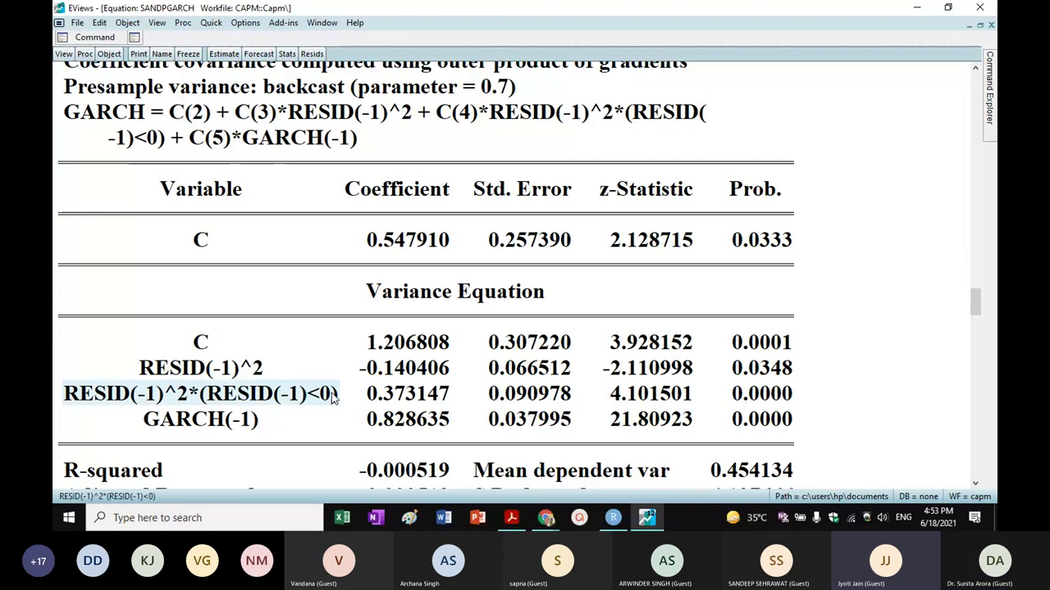
drag(332, 396, 771, 394)
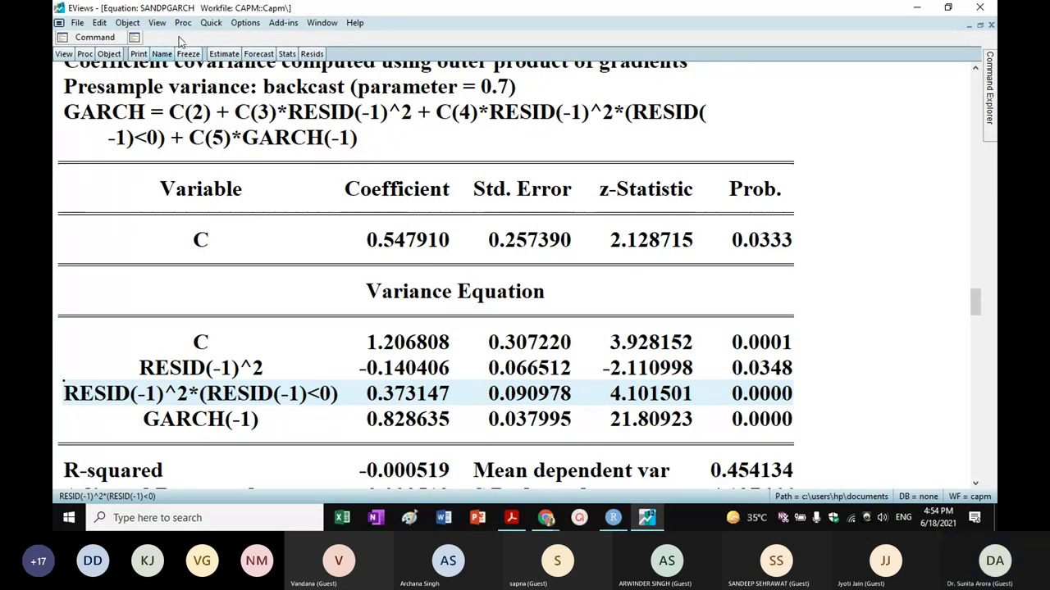
Re-run the sandpgarch estimation with the same settings and examine the threshold term and the whole variance equation.
click(224, 55)
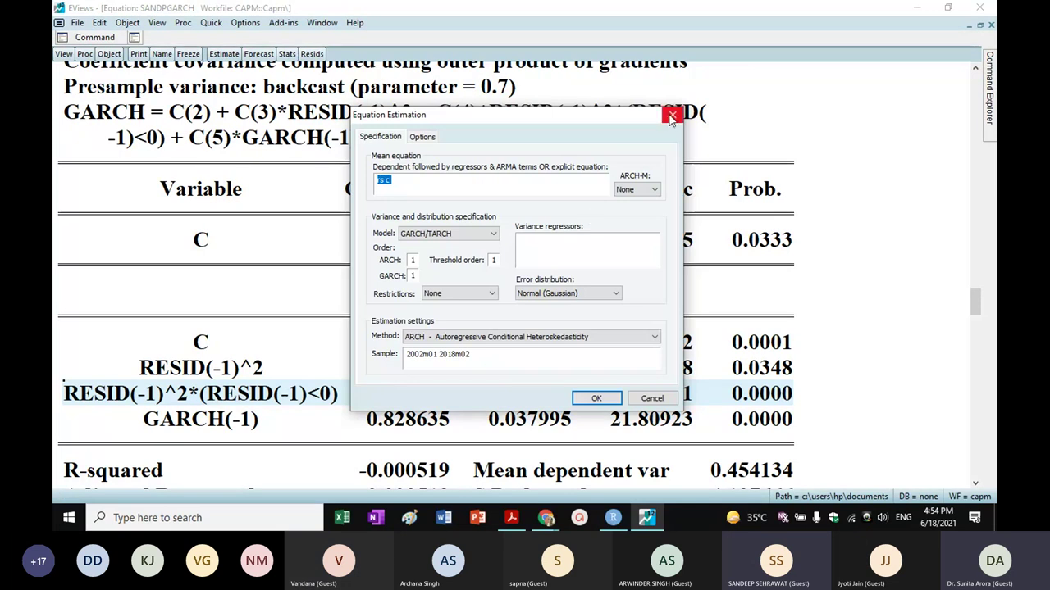
click(603, 398)
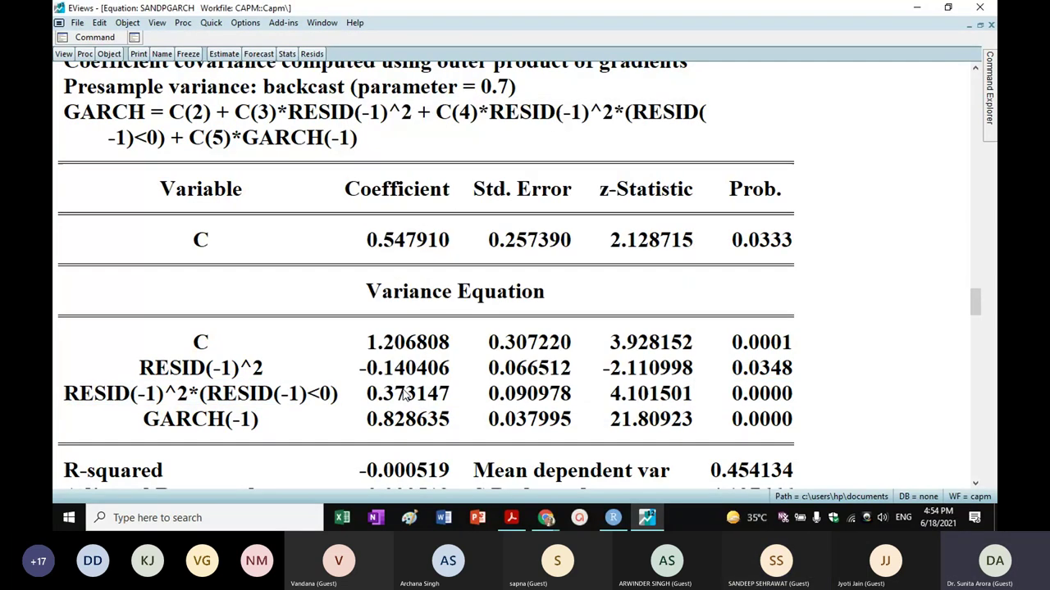
scroll(146, 371, down, 1)
drag(146, 371, 768, 375)
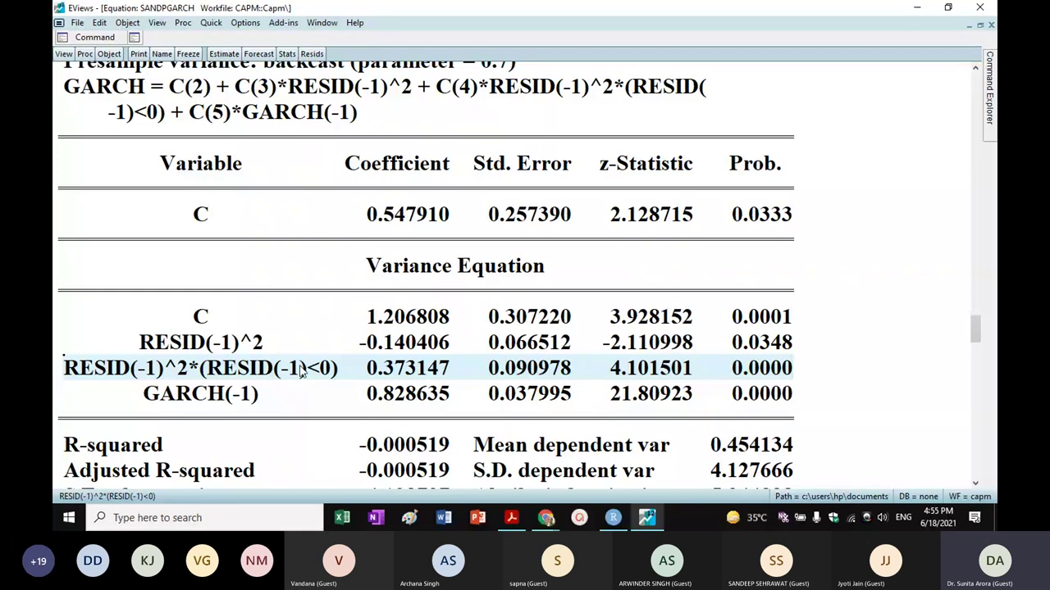
click(328, 376)
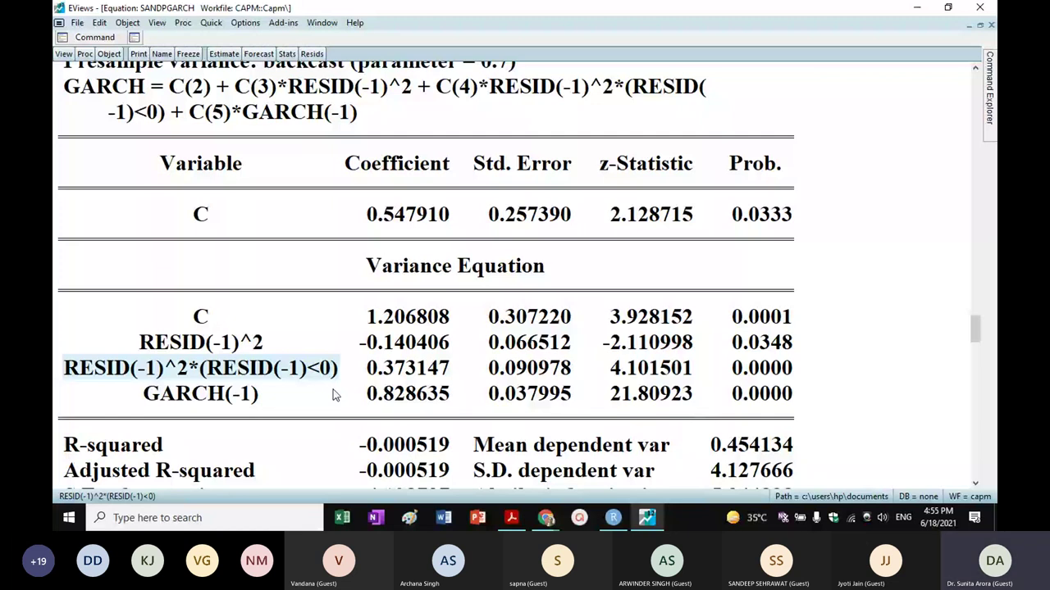
click(420, 371)
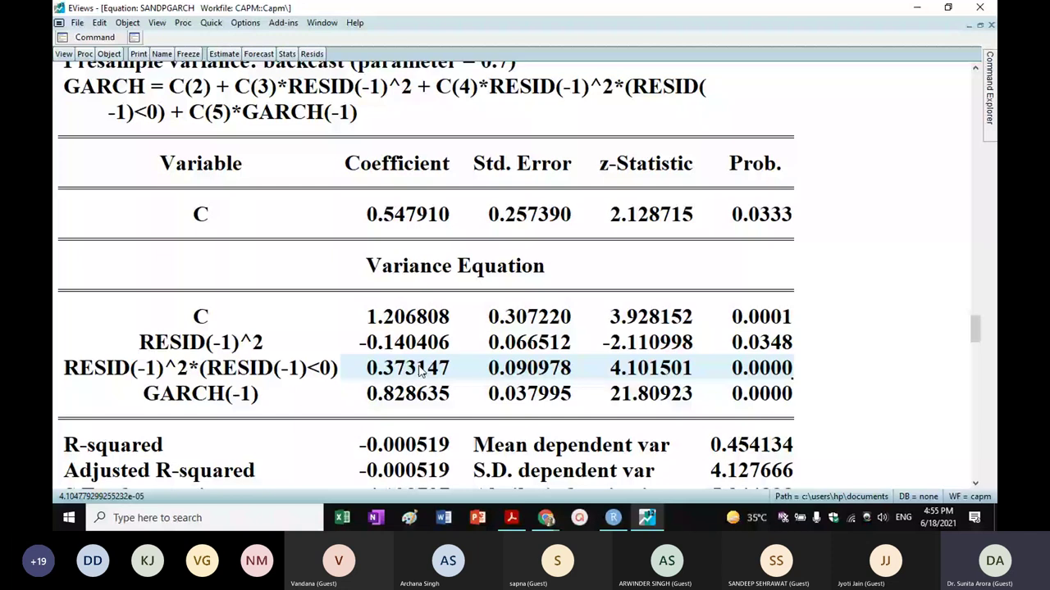
drag(423, 371, 814, 403)
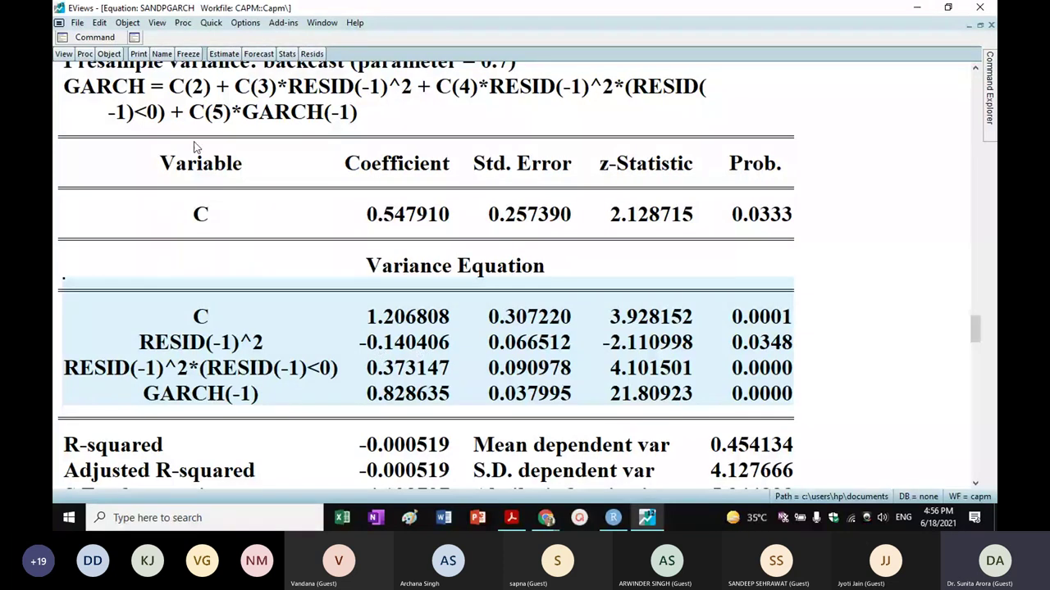
Re-estimate the sandpgarch equation with the ARCH order set to 0, keeping the threshold and GARCH orders at 1.
click(224, 53)
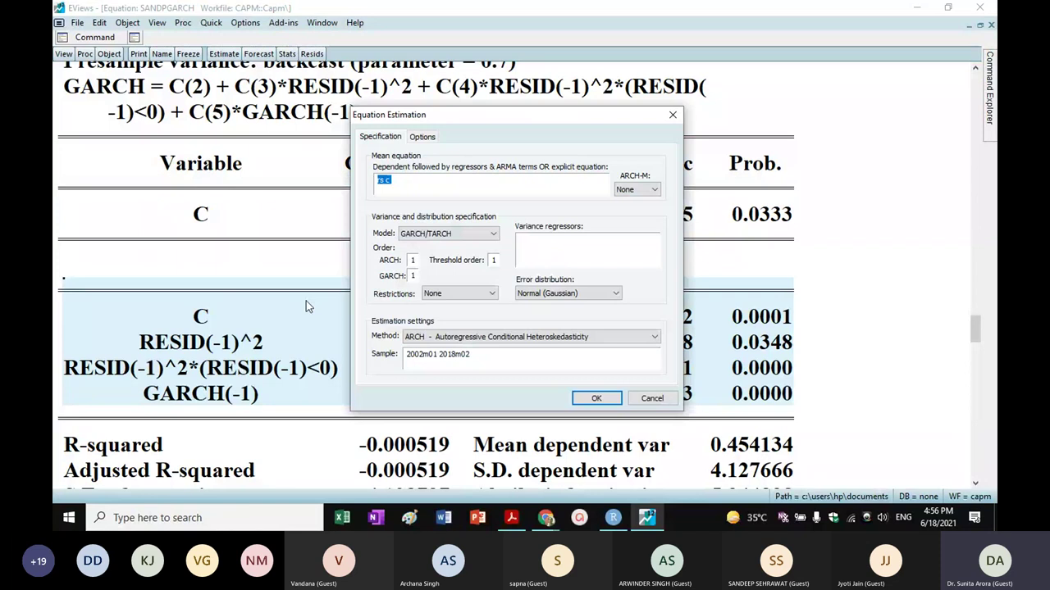
click(414, 260)
key(BackSpace)
text(0)
click(596, 398)
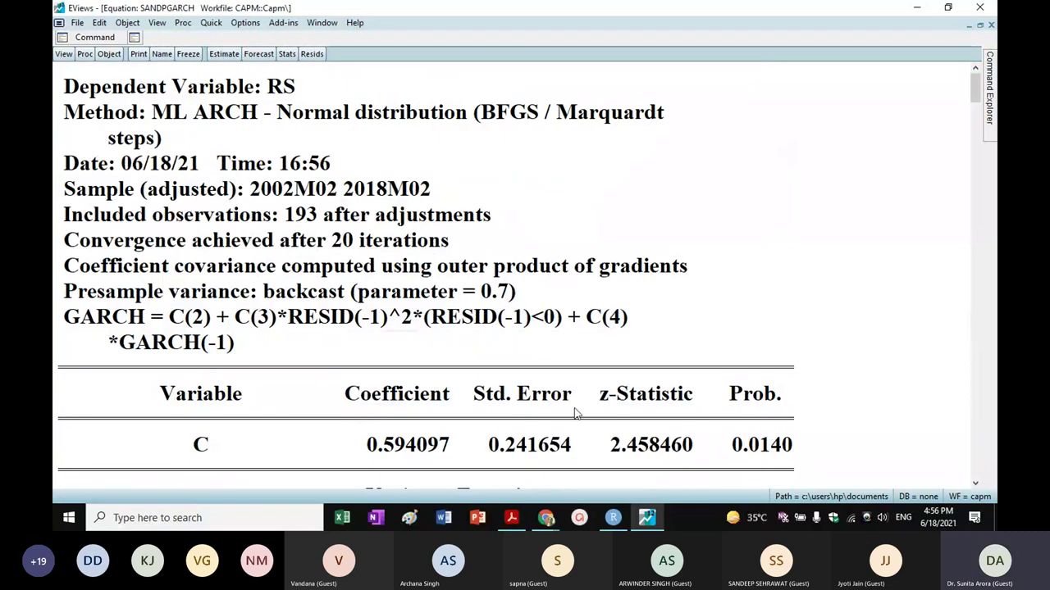
Examine the threshold term's coefficient row, the fit statistics and the GARCH equation in the re-estimated sandpgarch output.
scroll(574, 410, down, 3)
scroll(574, 406, down, 1)
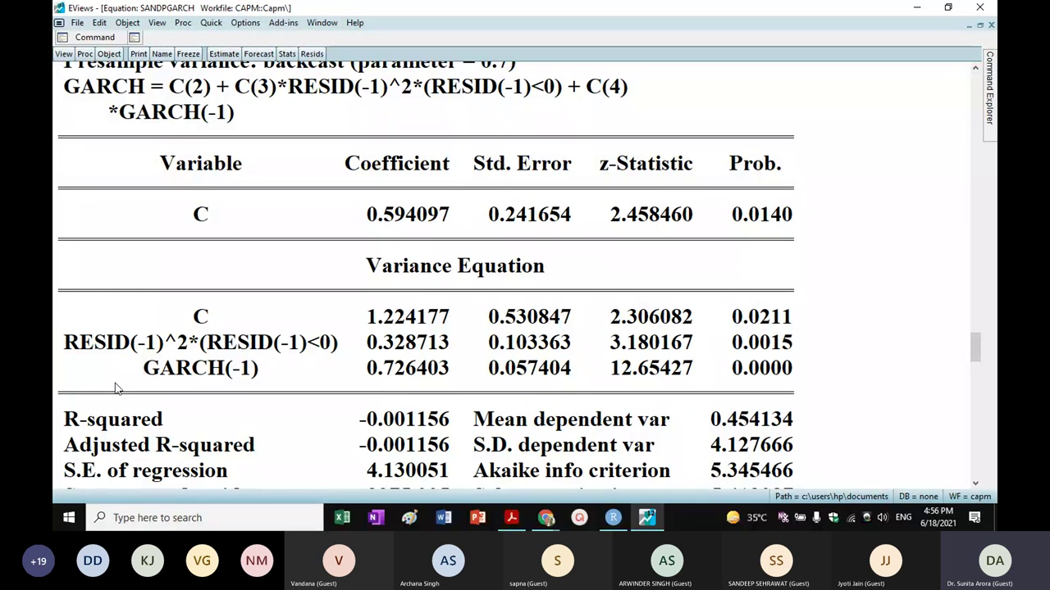
click(398, 347)
drag(398, 347, 810, 351)
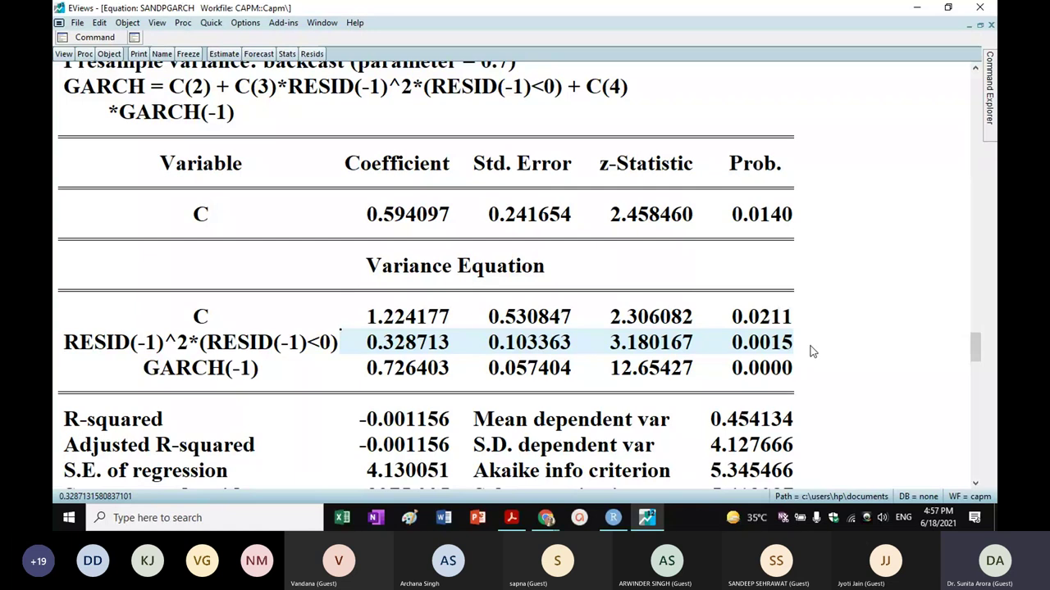
scroll(551, 409, down, 3)
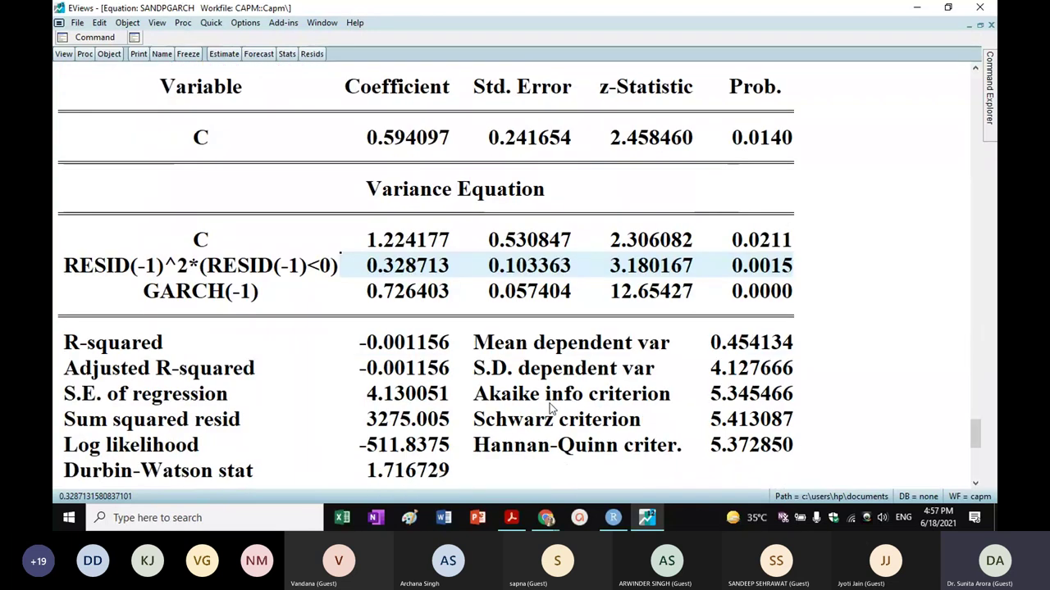
scroll(551, 408, down, 1)
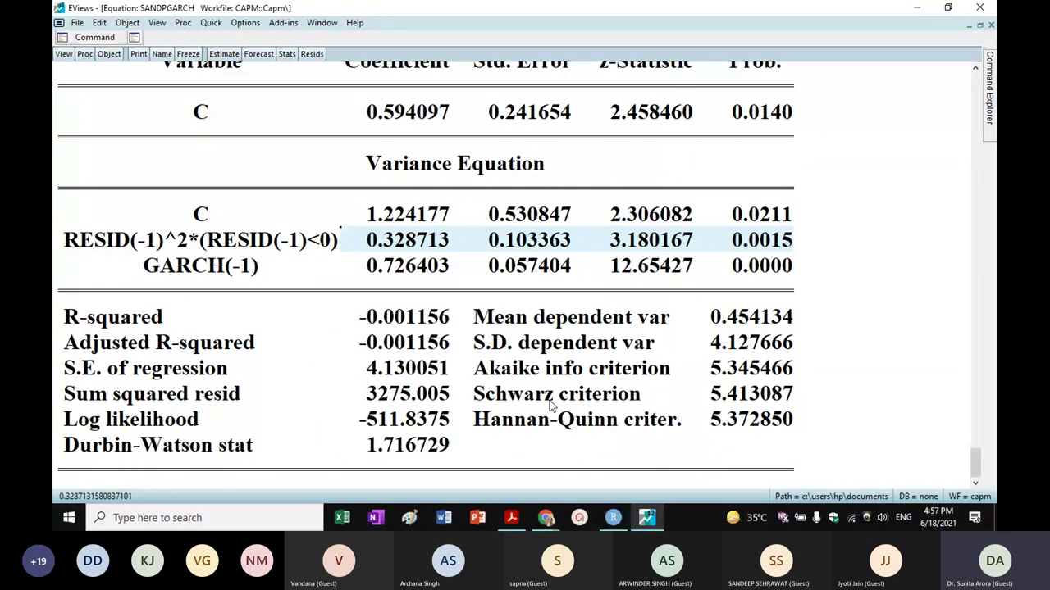
scroll(551, 405, up, 13)
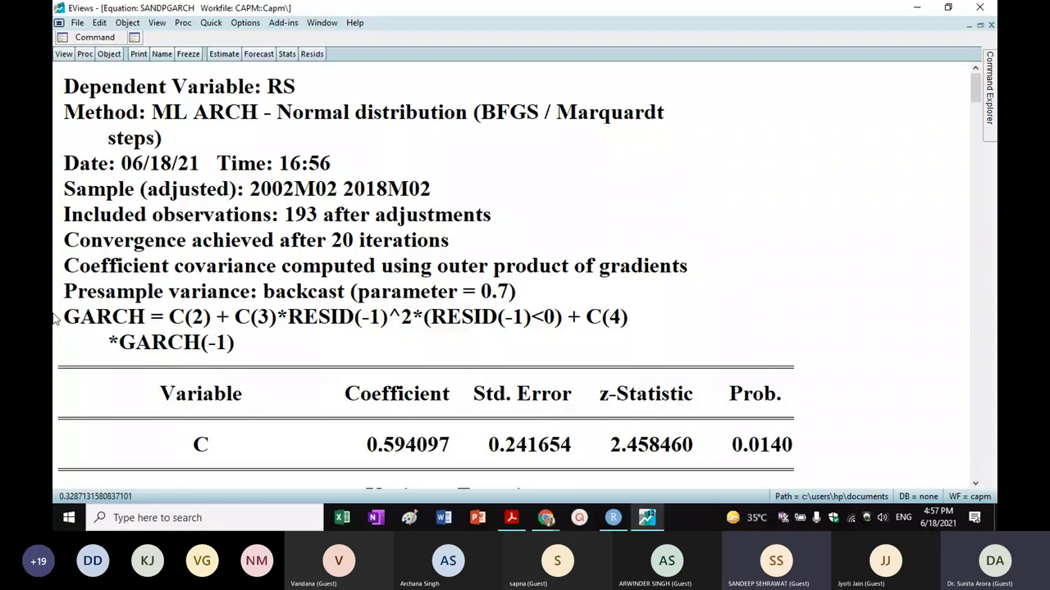
Re-estimate the sandpgarch equation with the ARCH-M term set to Variance and show the mean and variance equation coefficients.
click(221, 54)
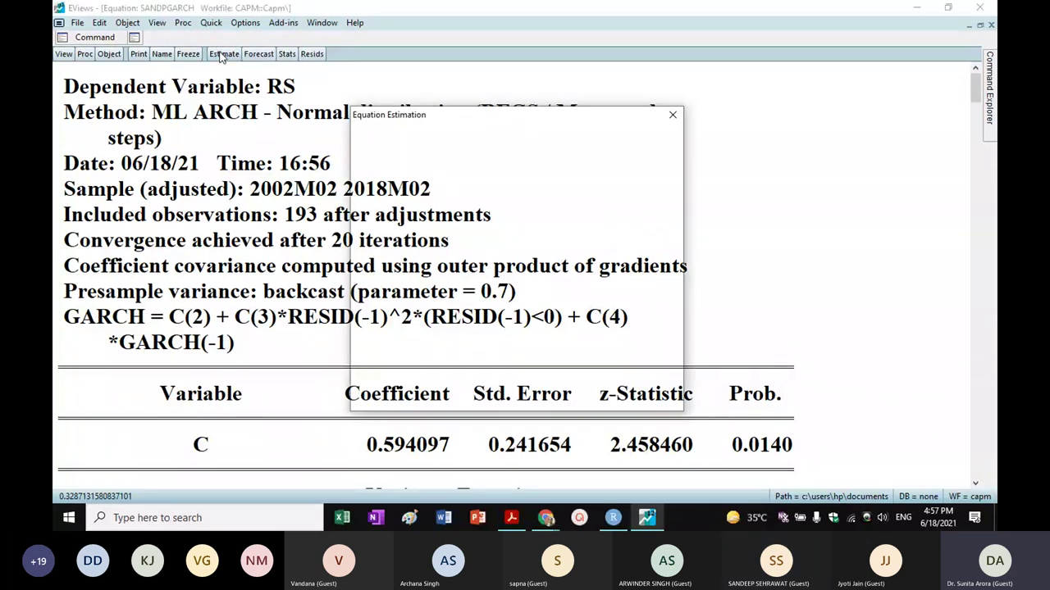
click(482, 234)
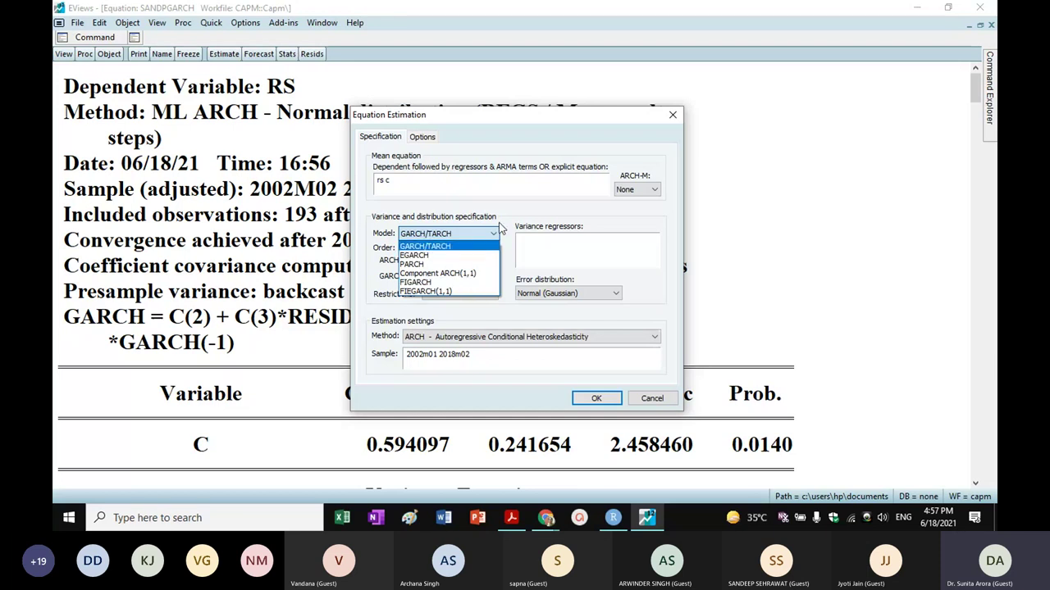
click(644, 187)
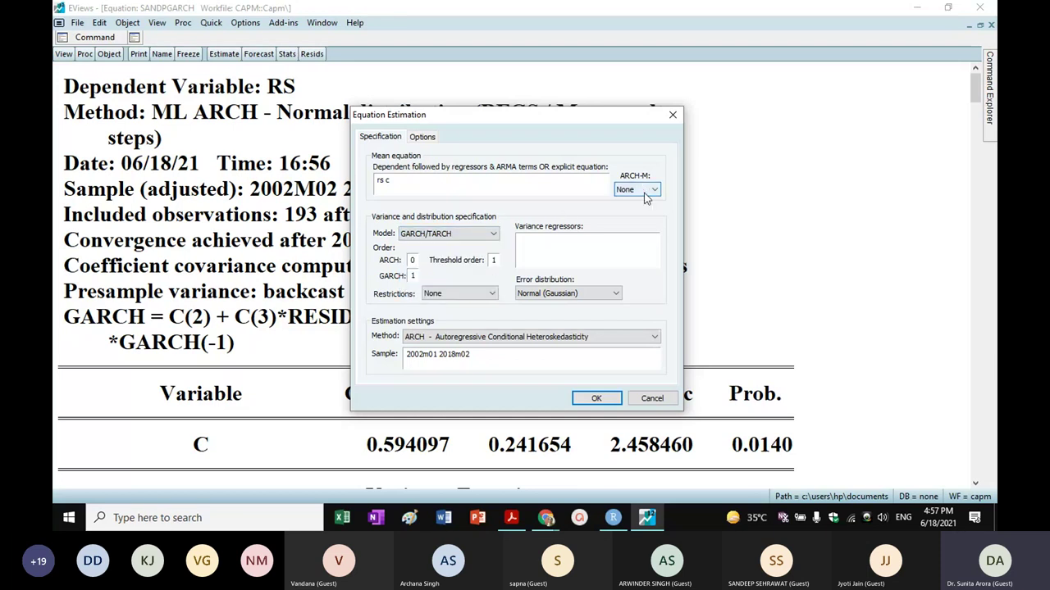
click(646, 195)
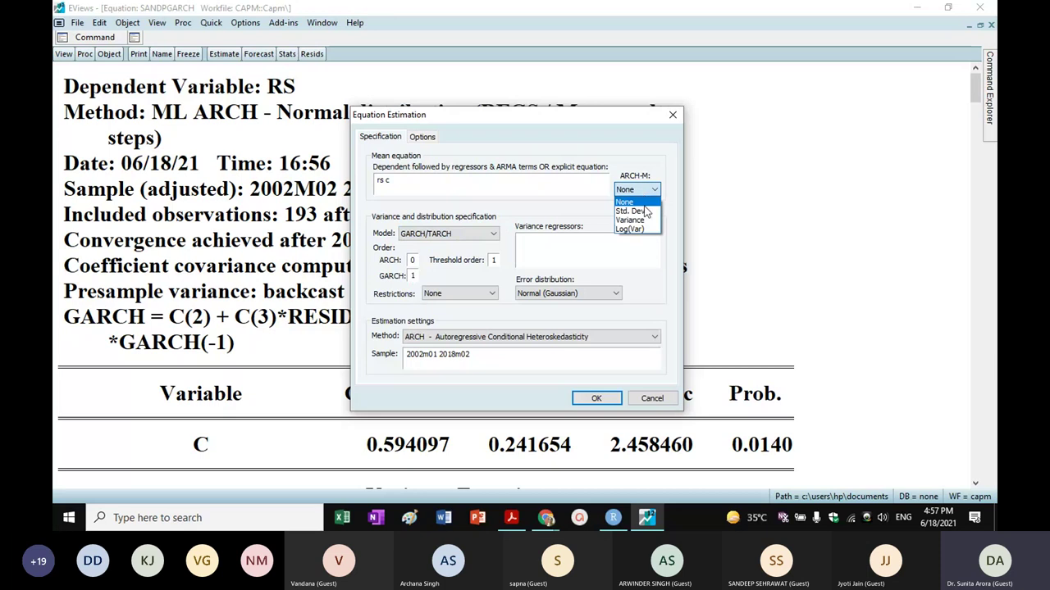
click(635, 220)
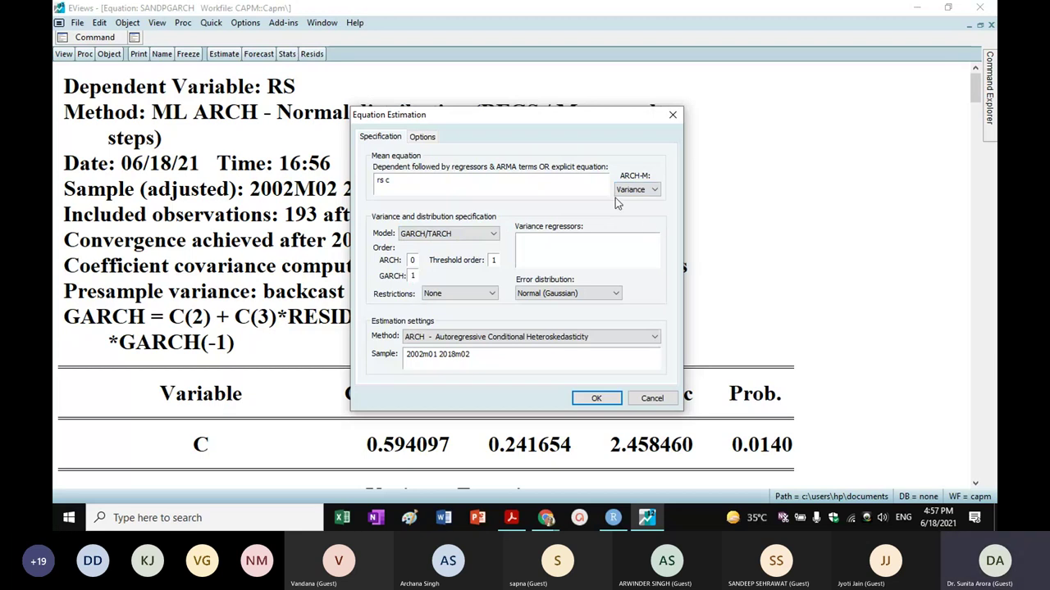
click(471, 188)
click(603, 398)
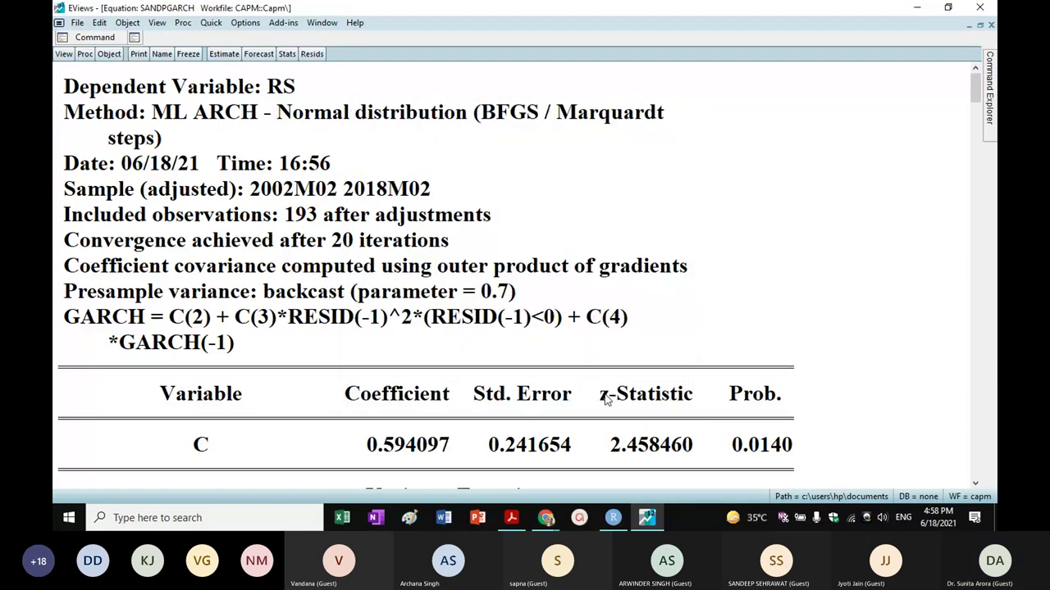
scroll(545, 354, down, 3)
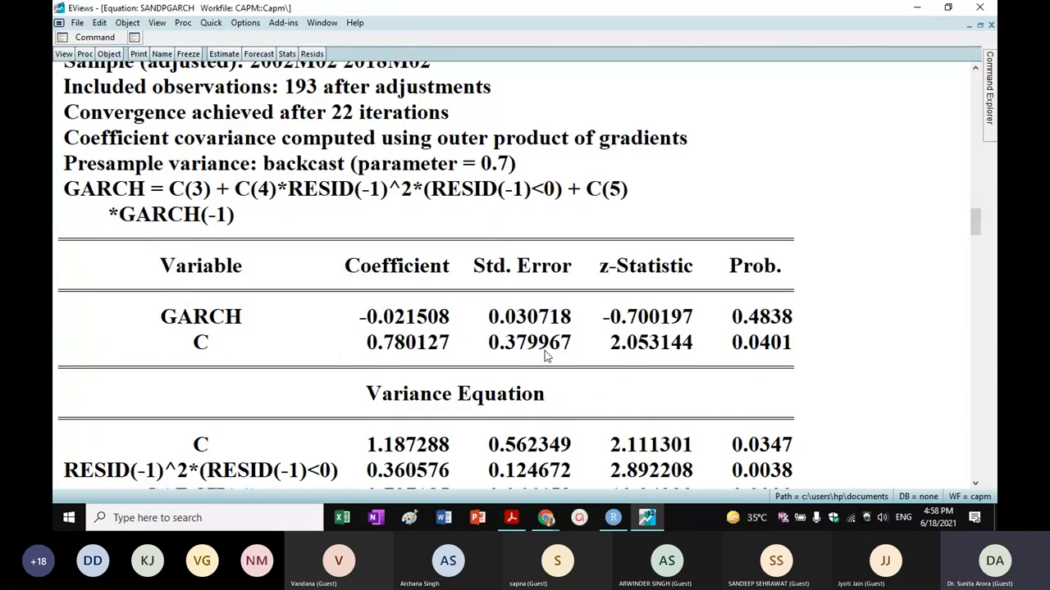
Highlight the GARCH term's coefficient row in the sandpgarch mean equation, and close the equation to return to the workfile.
scroll(656, 328, down, 1)
drag(794, 301, 357, 301)
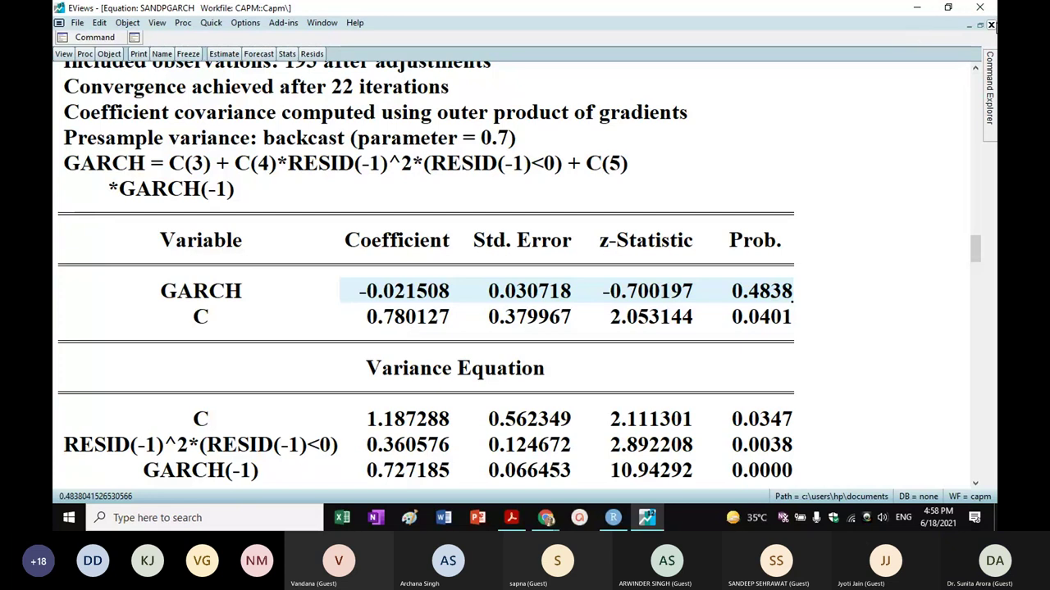
click(990, 25)
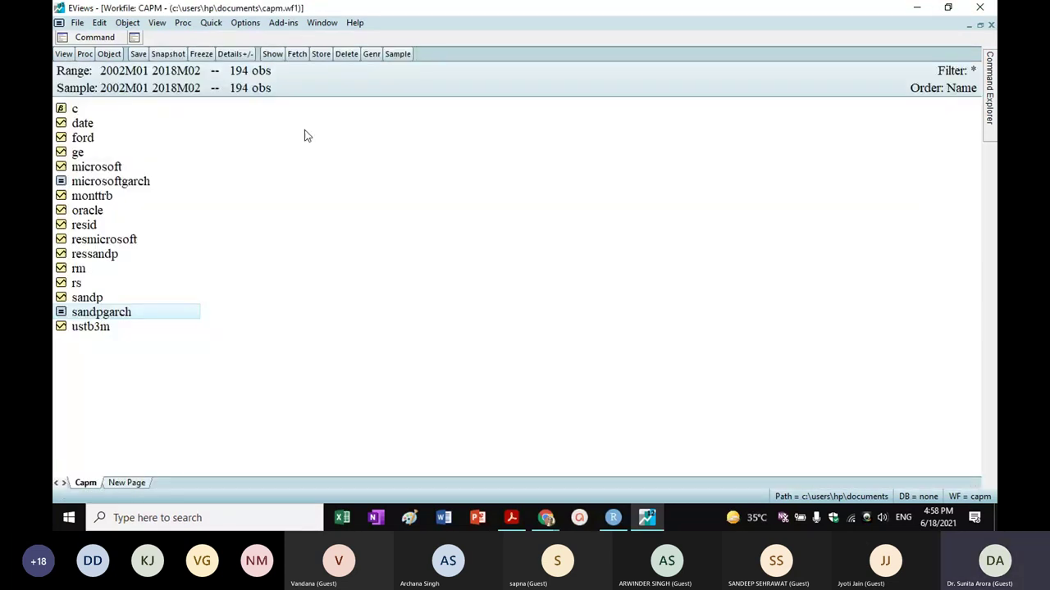
Open the microsoftgarch equation and re-estimate it with rs as a variance regressor.
click(124, 182)
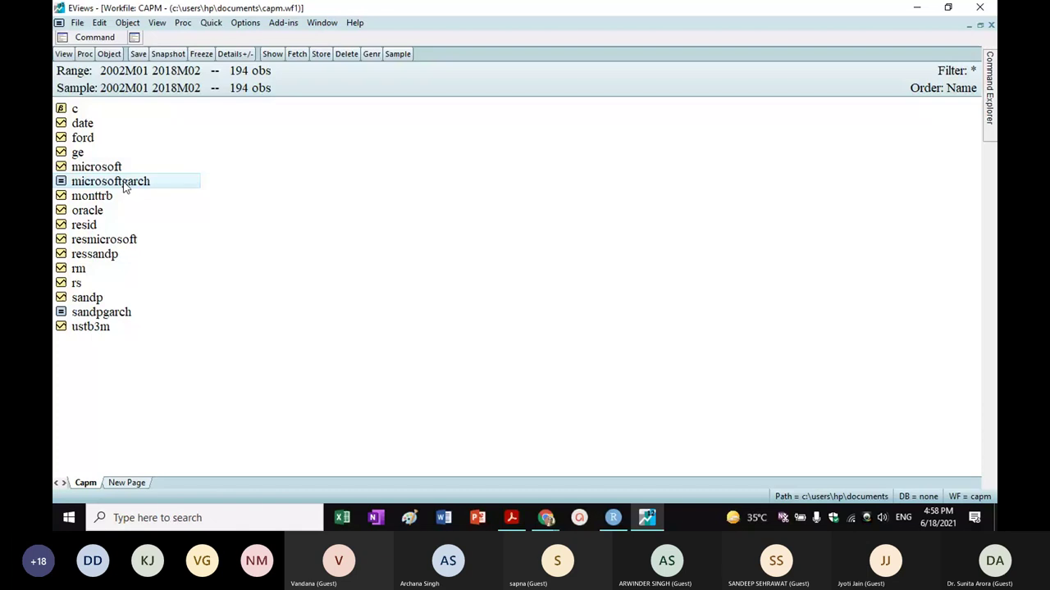
double_click(135, 182)
click(226, 54)
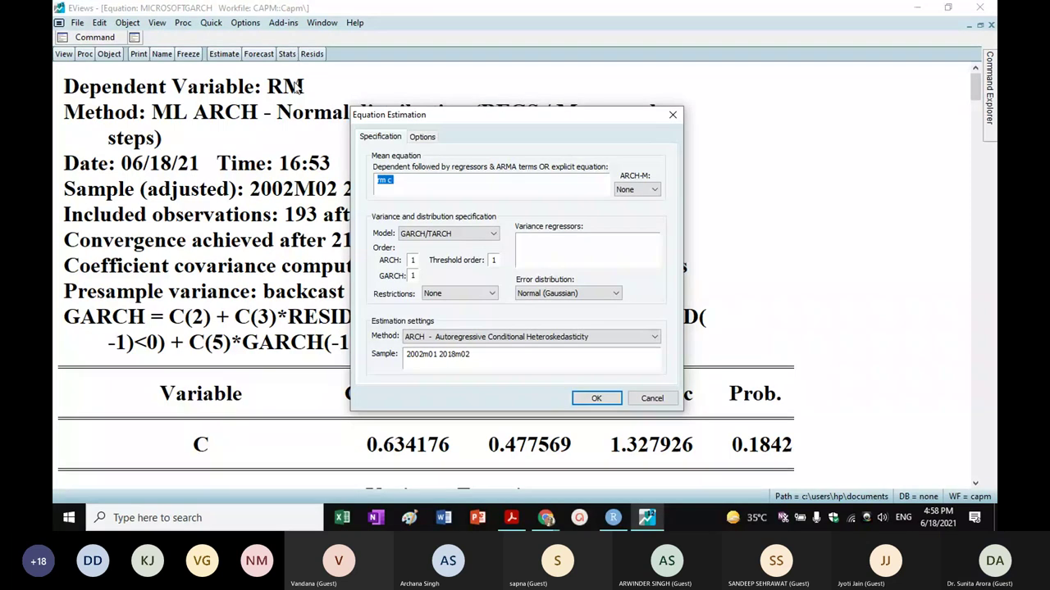
click(537, 243)
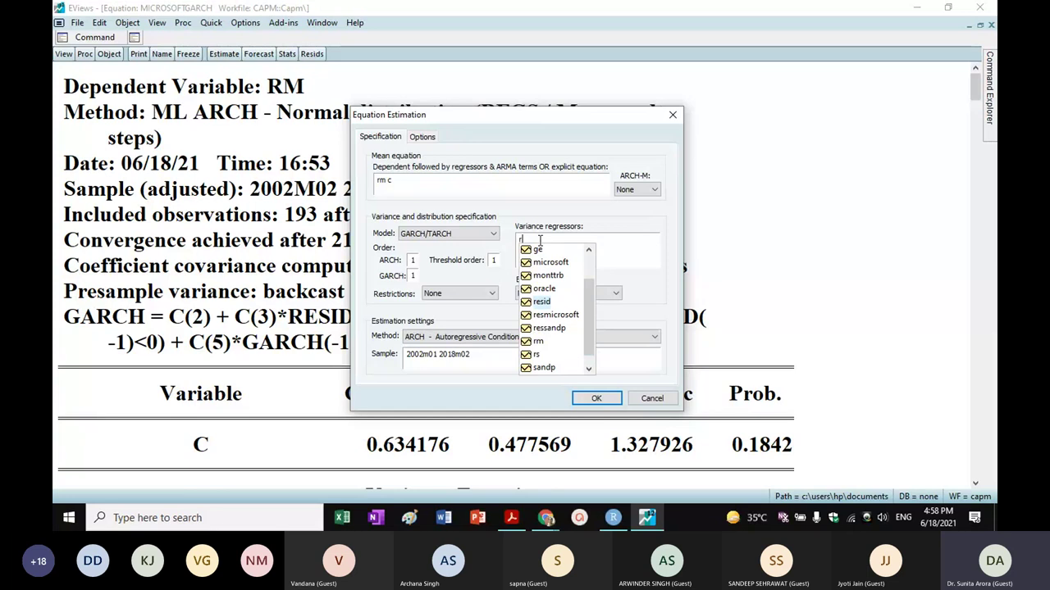
text(m)
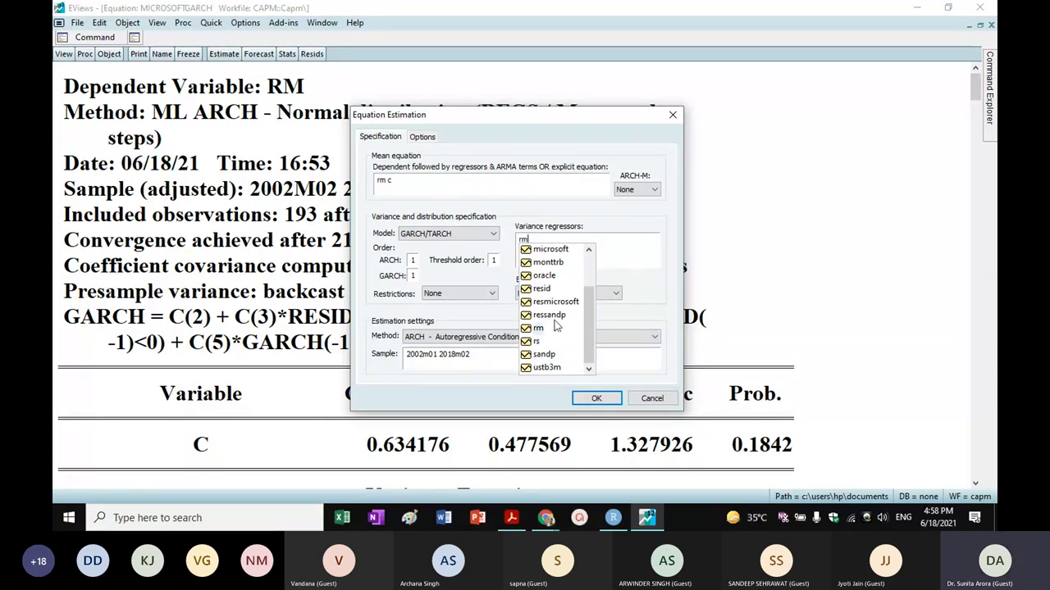
key(BackSpace)
text(s)
click(596, 399)
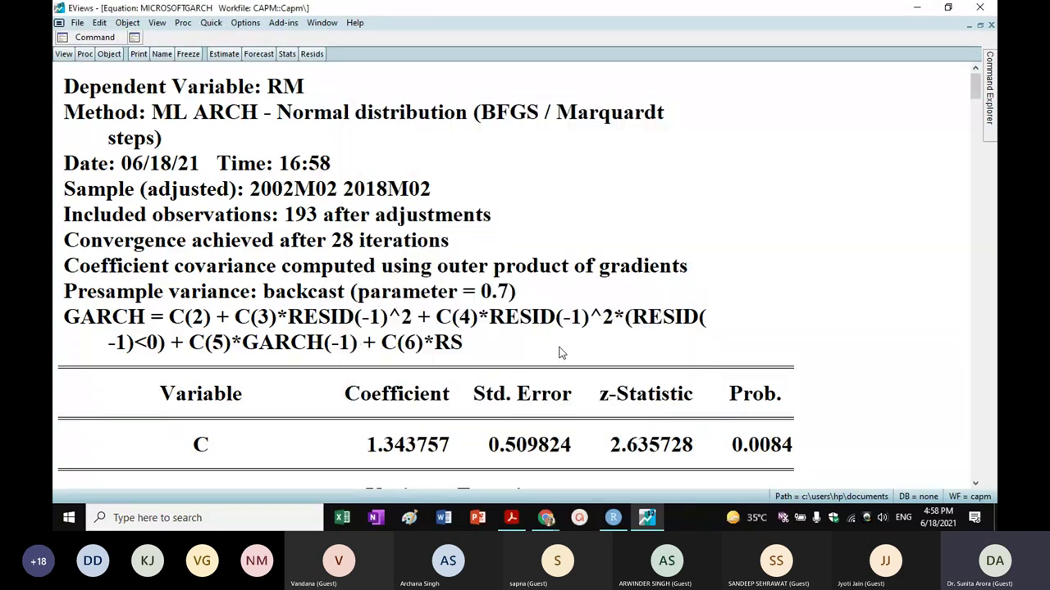
Examine the variance equation of the re-estimated microsoftgarch output and highlight the RS coefficient row.
scroll(557, 350, down, 2)
scroll(558, 351, down, 1)
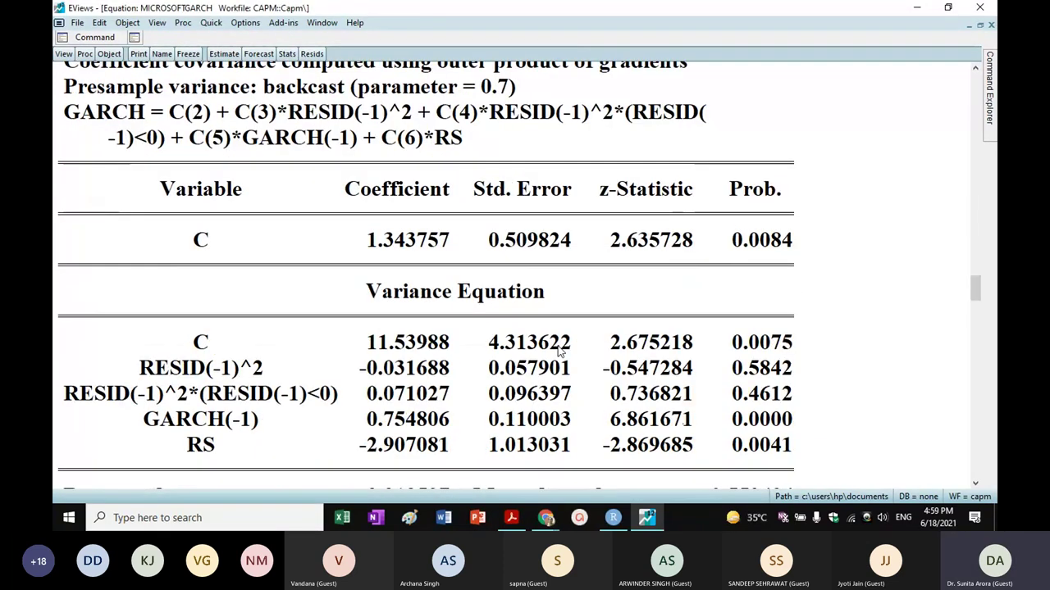
scroll(561, 351, down, 1)
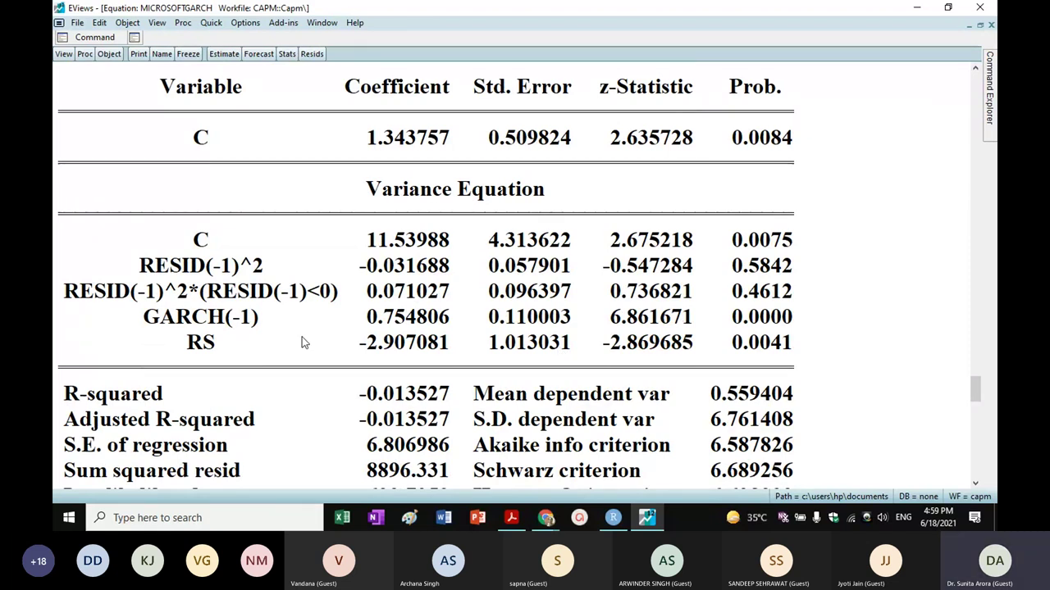
drag(234, 349, 827, 338)
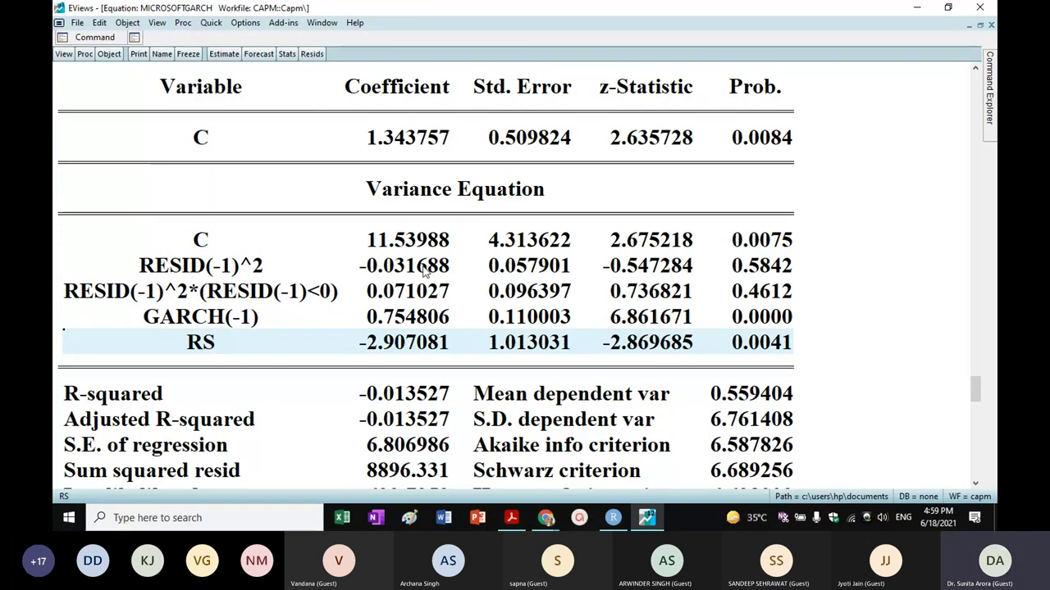
Re-estimate the microsoftgarch equation with the threshold order set to 0, keeping rs as the variance regressor.
scroll(146, 112, up, 3)
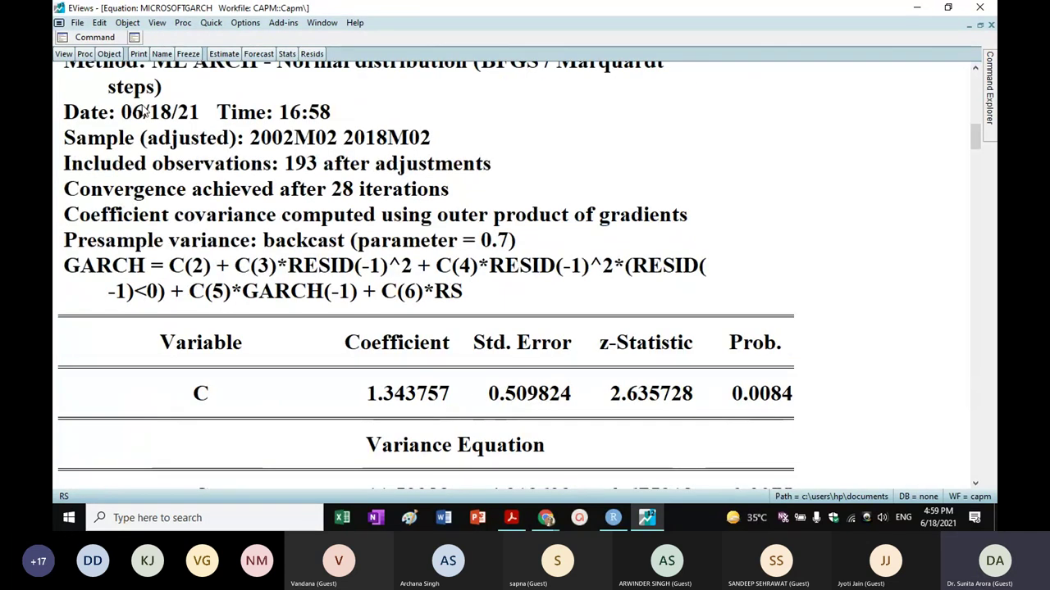
scroll(146, 112, up, 1)
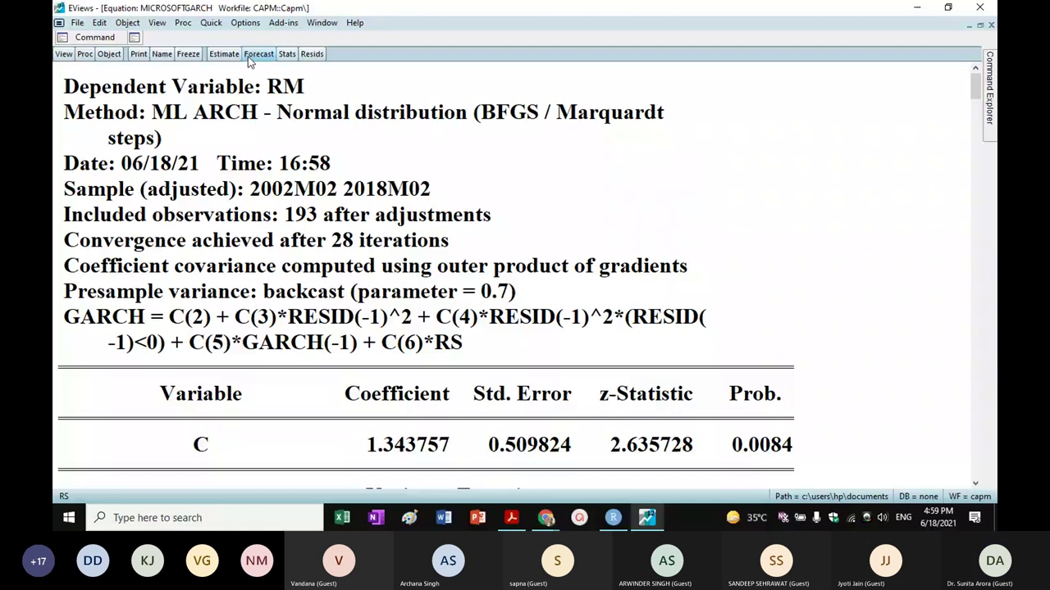
click(225, 55)
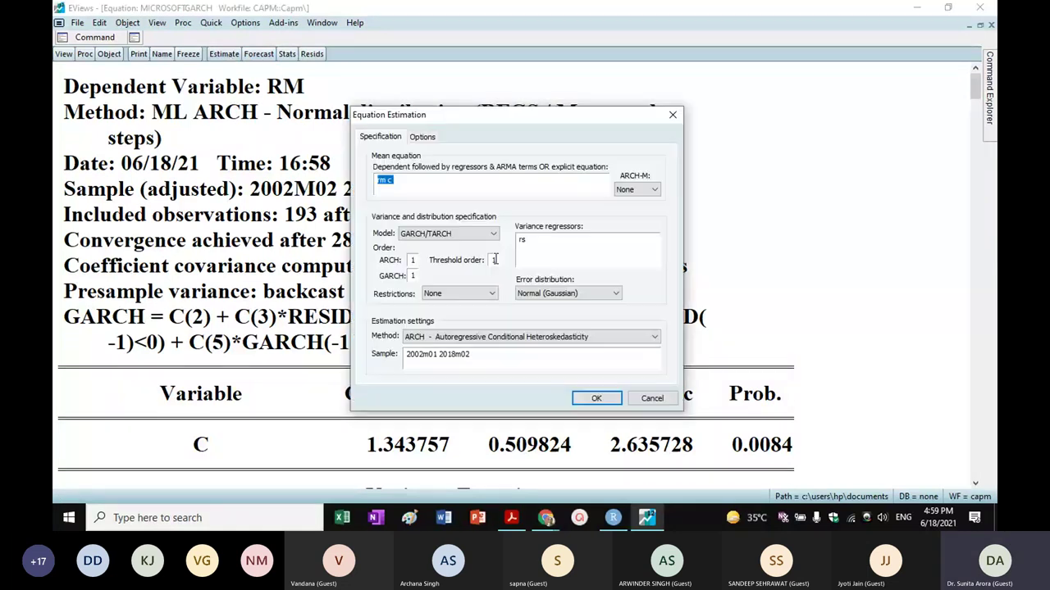
click(494, 260)
text(0)
click(596, 398)
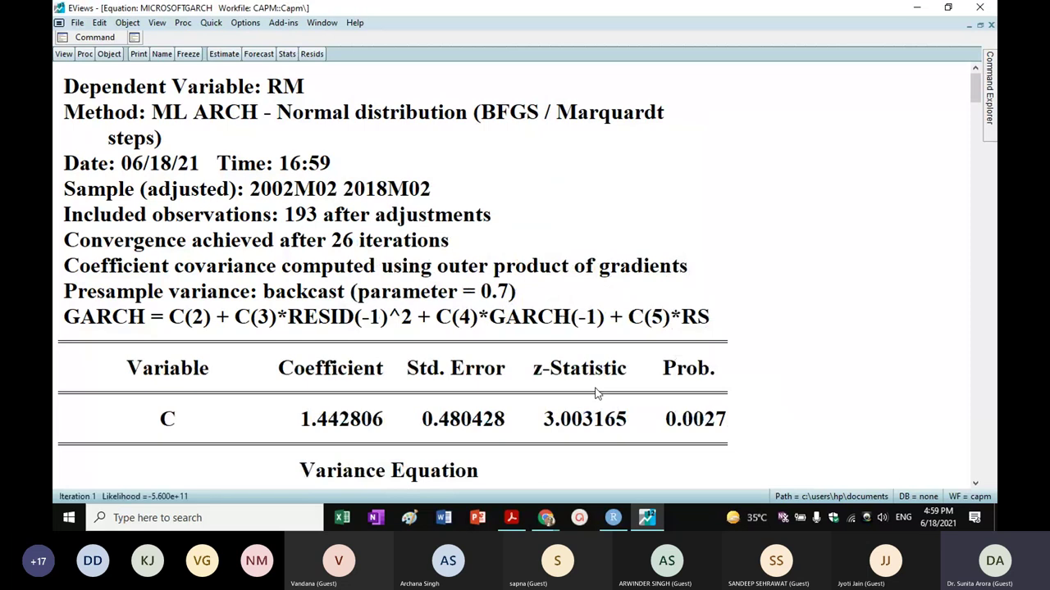
Examine the RS row and its probability in the variance equation results.
scroll(596, 394, down, 4)
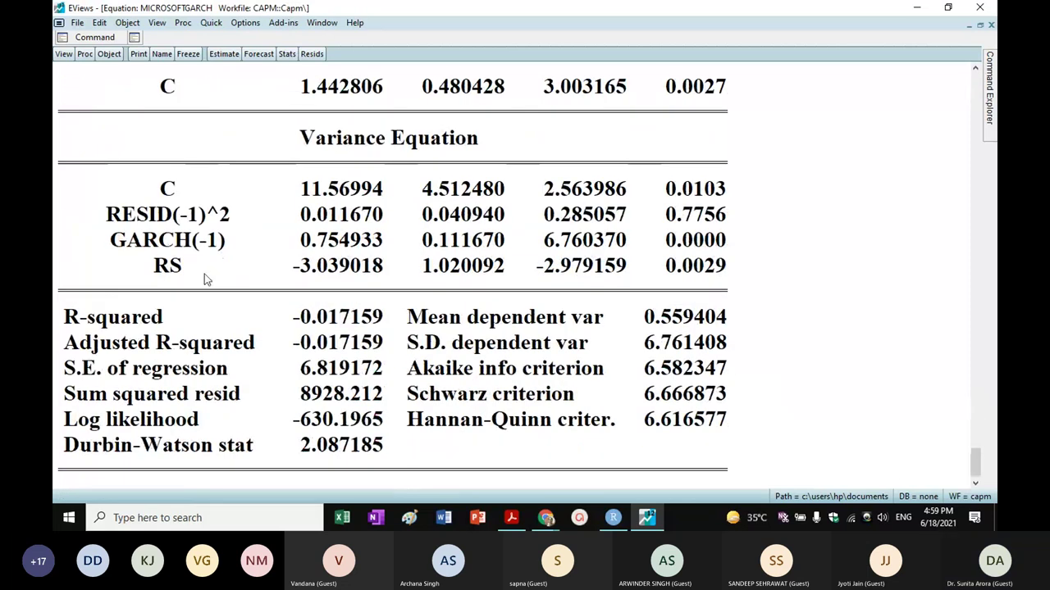
click(671, 272)
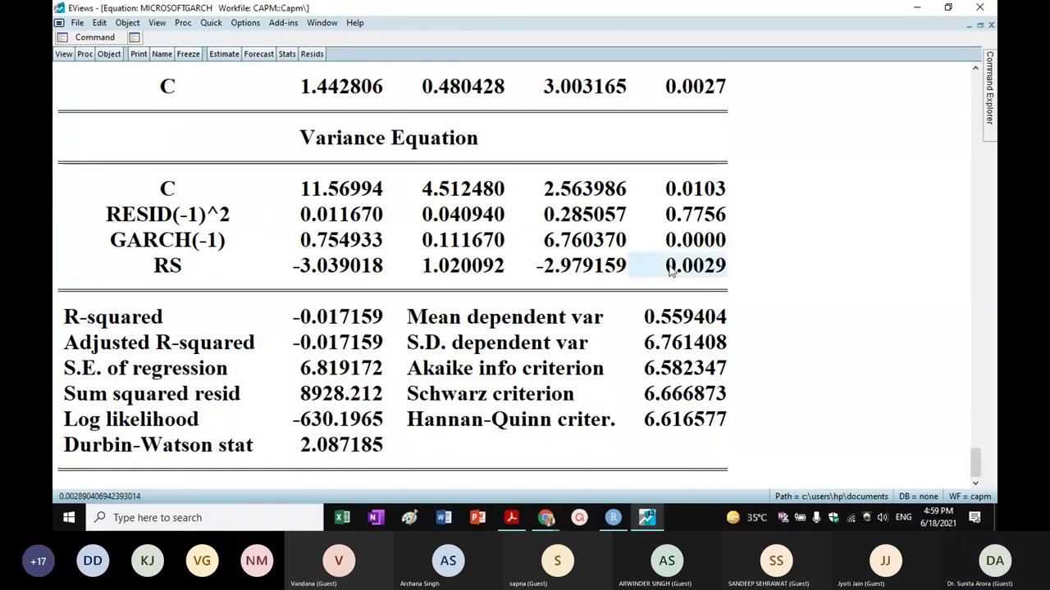
drag(671, 272, 205, 267)
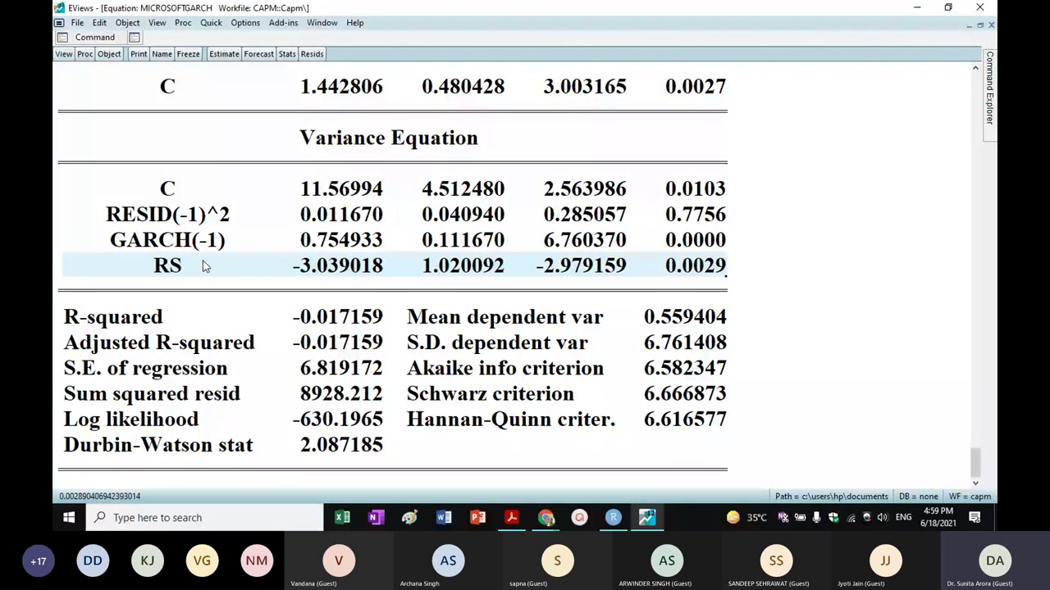
Review the equation specification with rs as variance regressor, re-estimate it, and examine the RS row of the output.
double_click(350, 190)
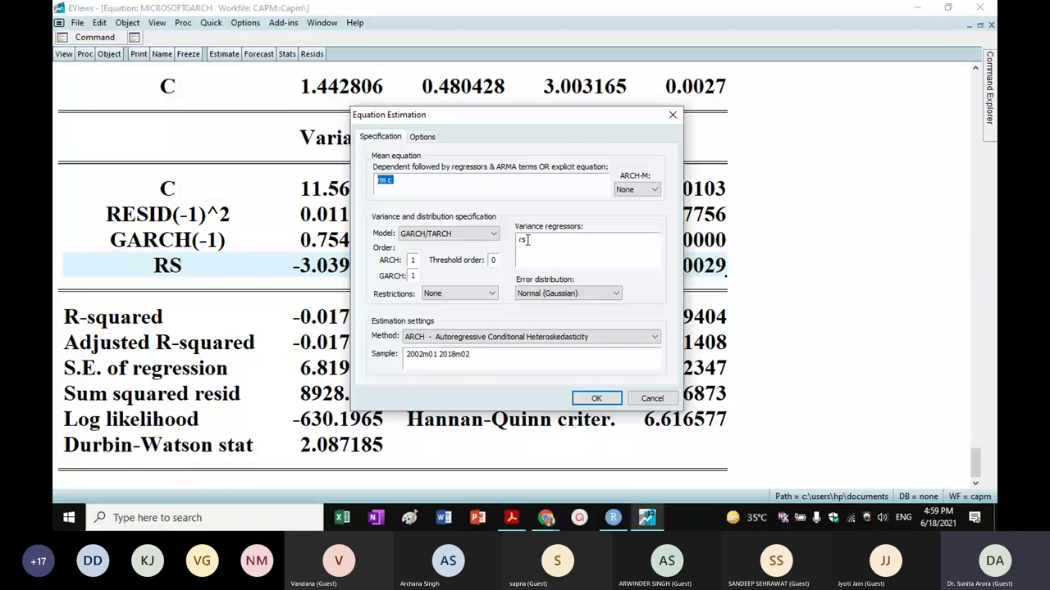
double_click(528, 239)
drag(527, 240, 511, 239)
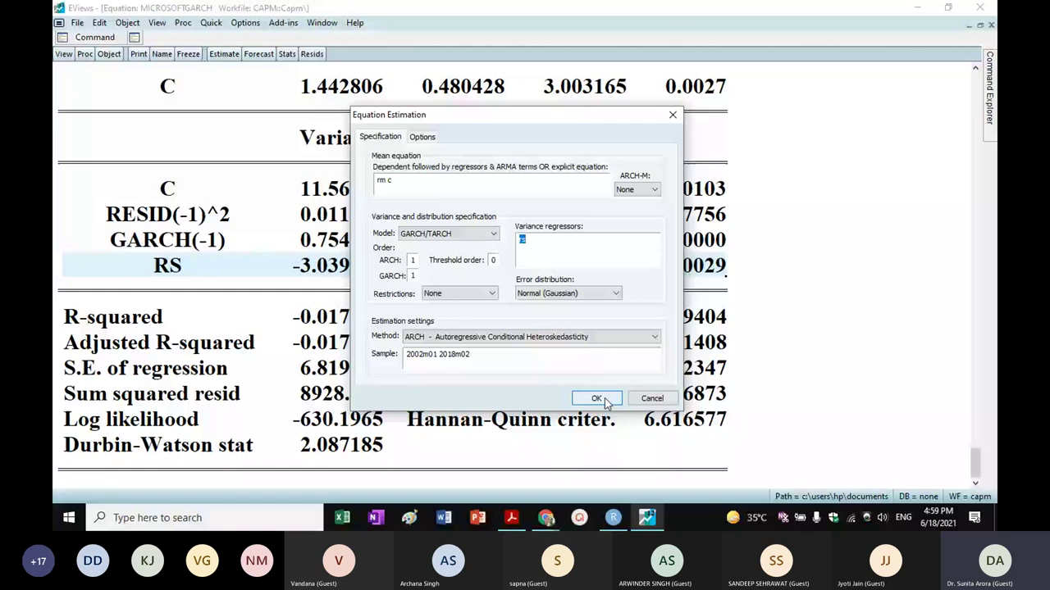
click(598, 399)
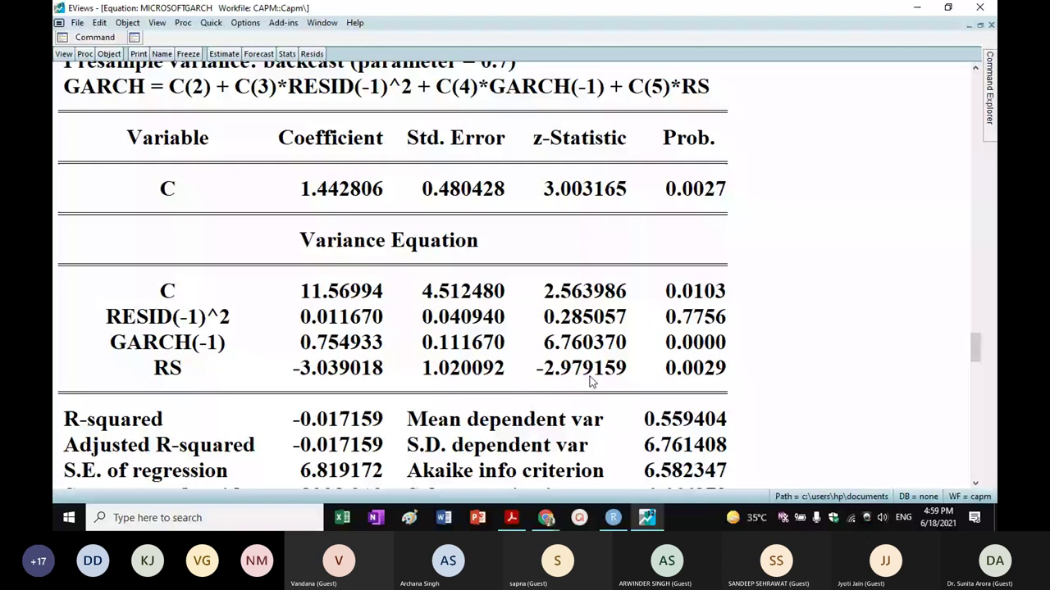
drag(590, 380, 328, 373)
scroll(328, 374, down, 1)
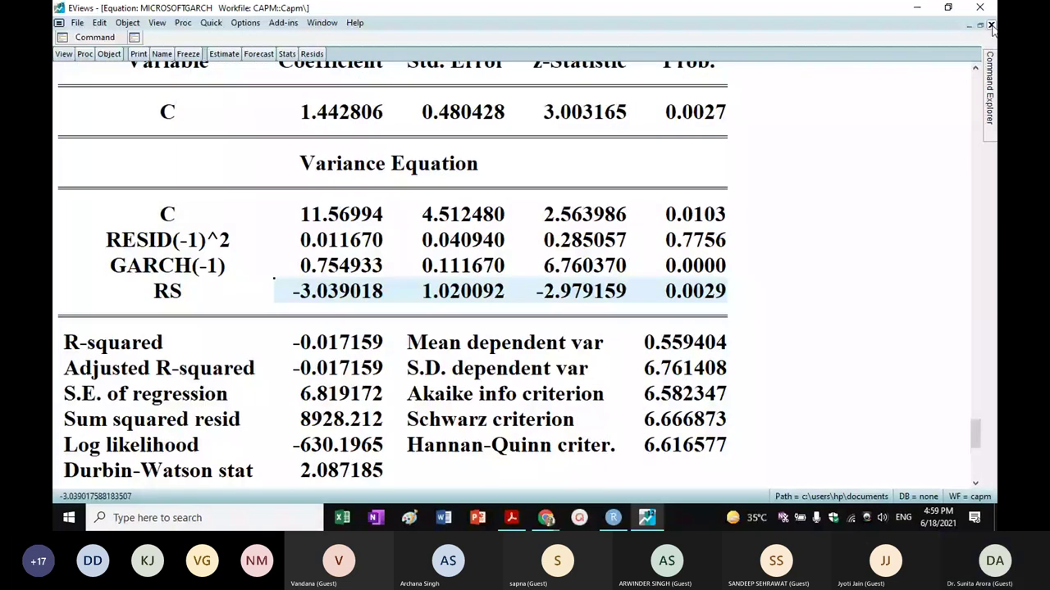
Close EViews and copy the macro workbook from the Brooks Data Files folder to the desktop.
click(979, 7)
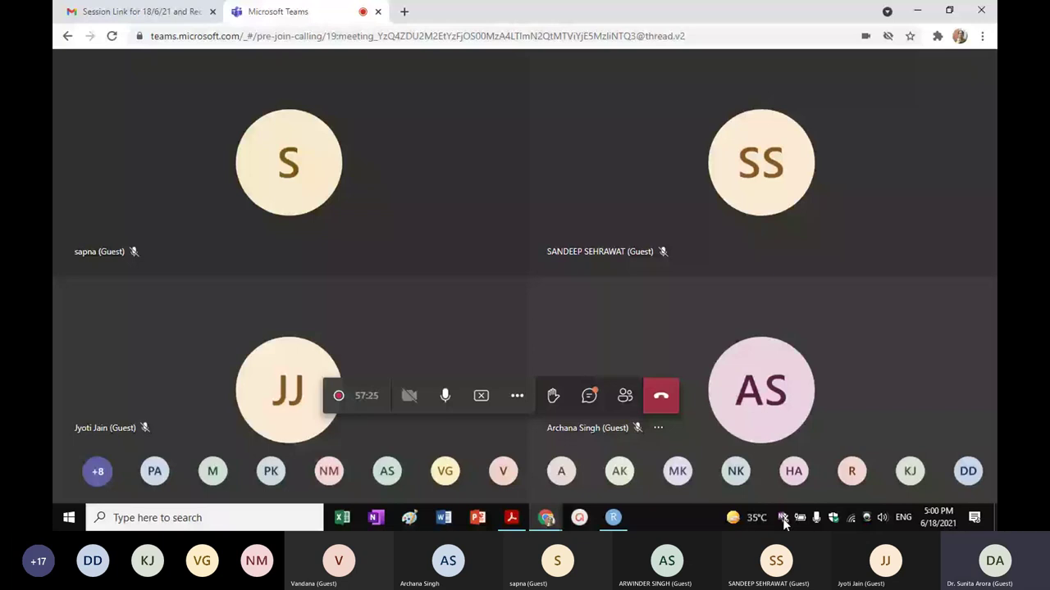
key(super+d)
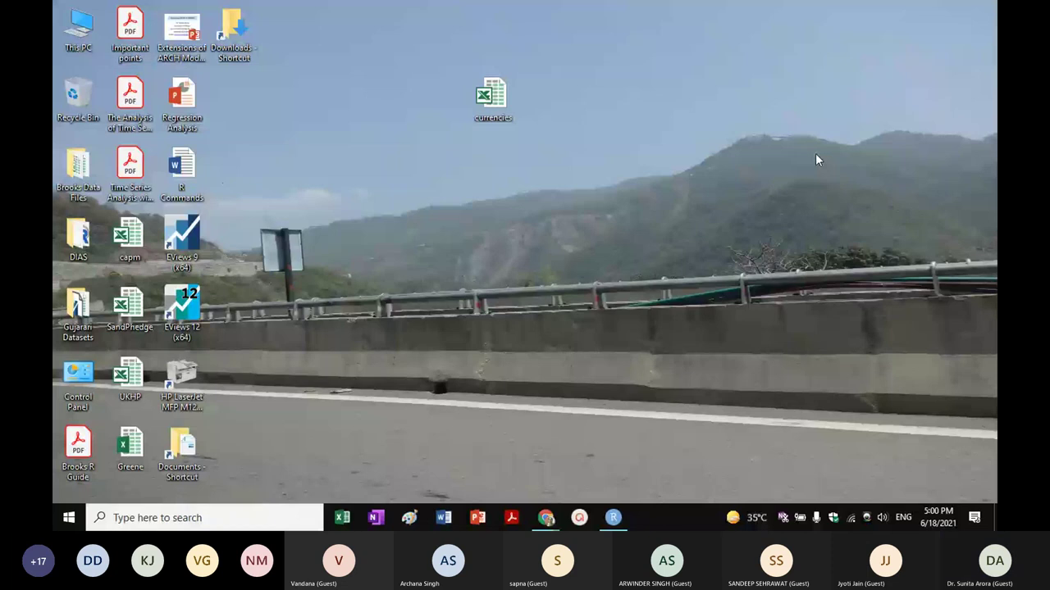
double_click(78, 172)
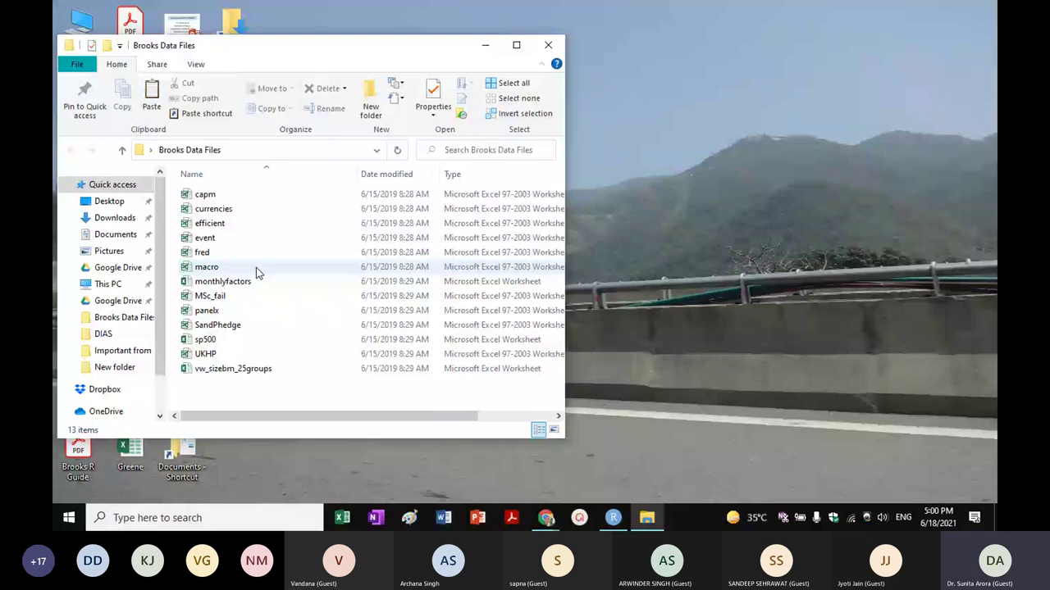
key(alt+F4)
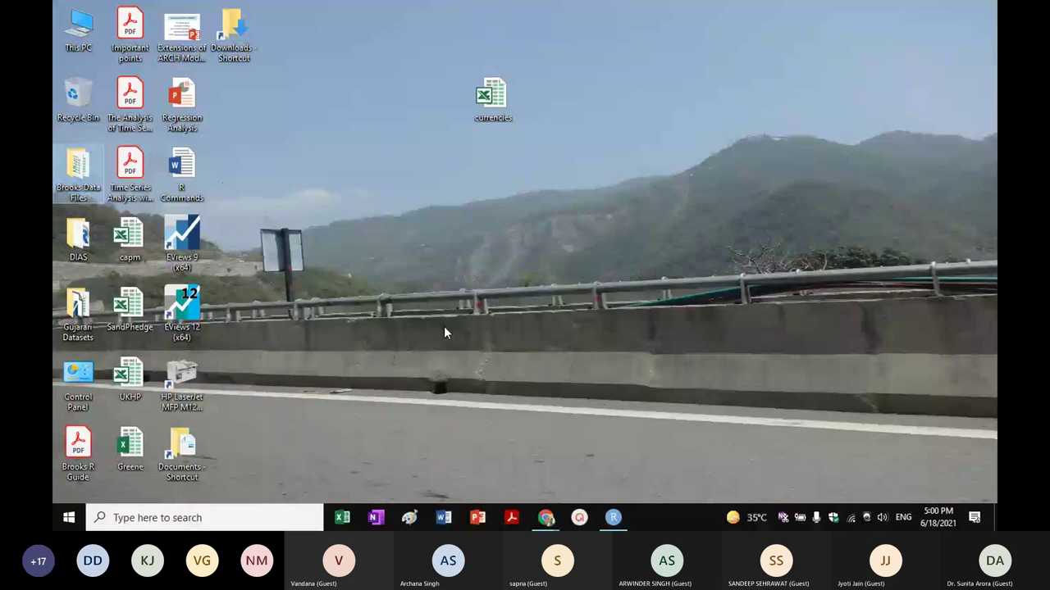
key(ctrl+v)
Load the desktop macro workbook into EViews, inspect the m1supply series, and close its window.
drag(387, 168, 338, 209)
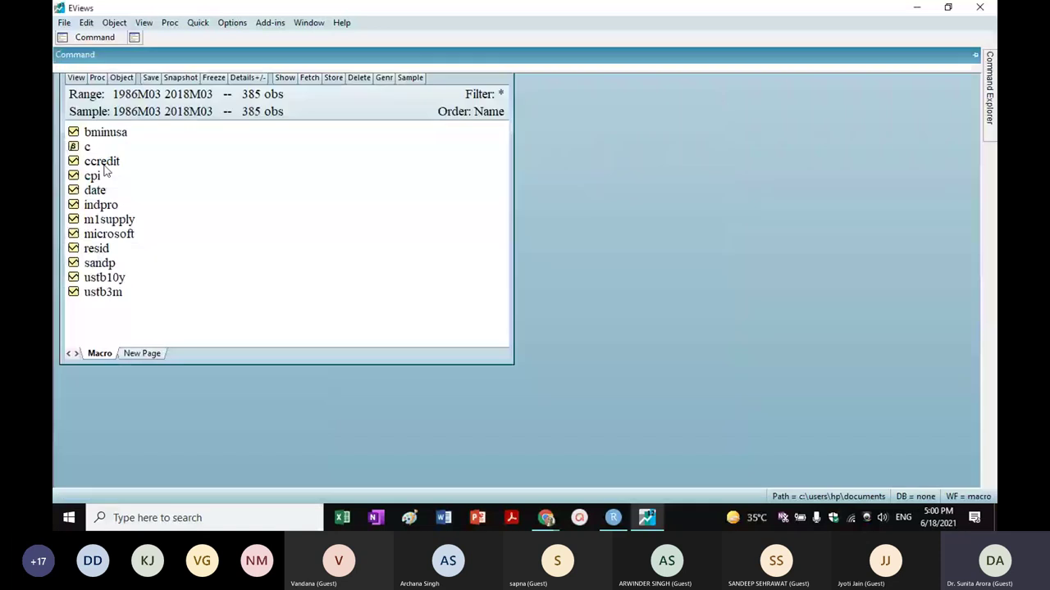
click(106, 237)
key(Down)
key(Down)
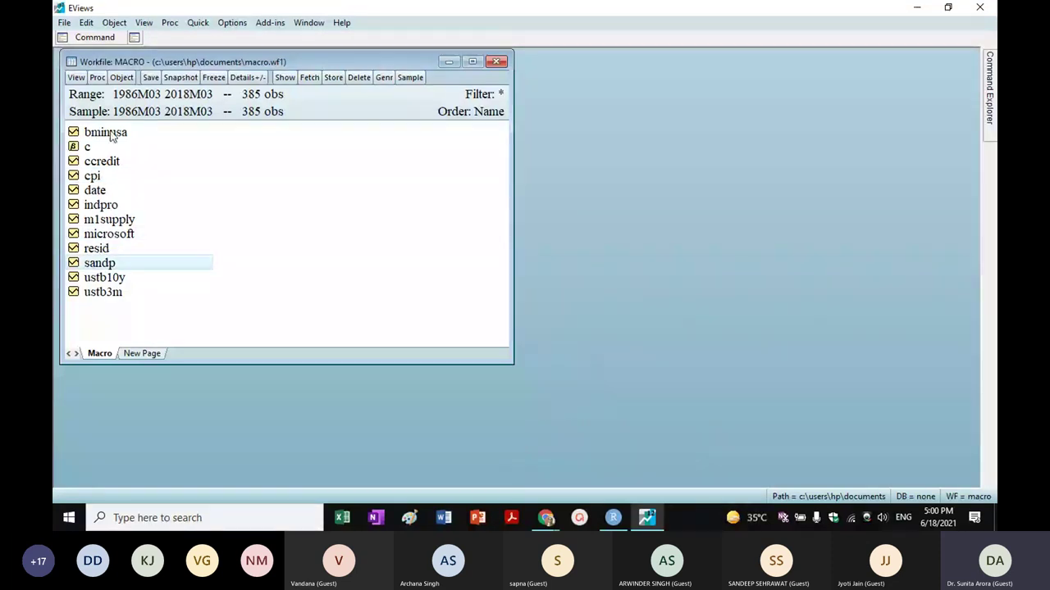
click(127, 219)
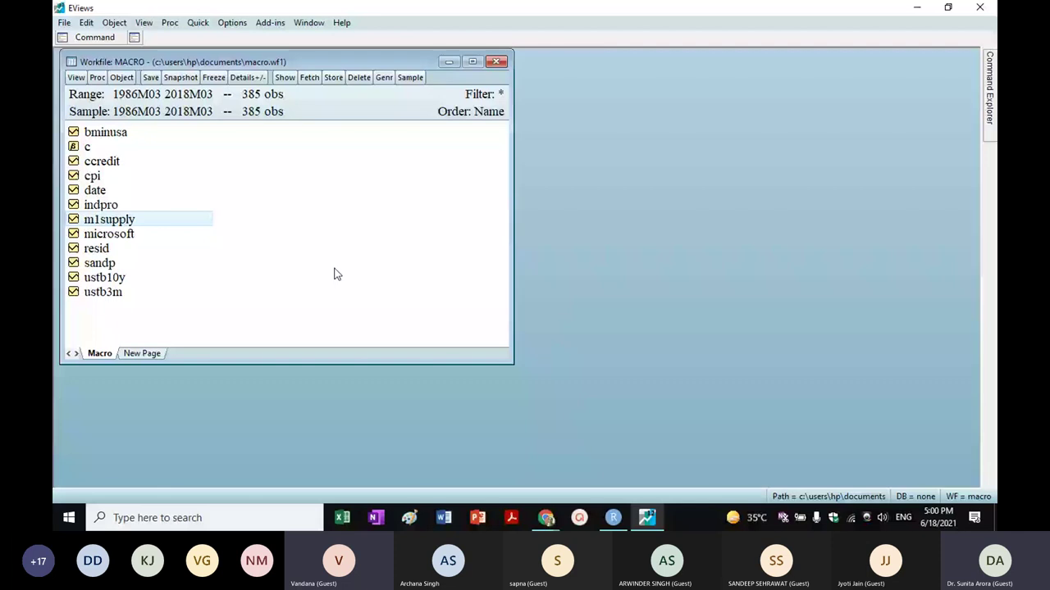
double_click(109, 219)
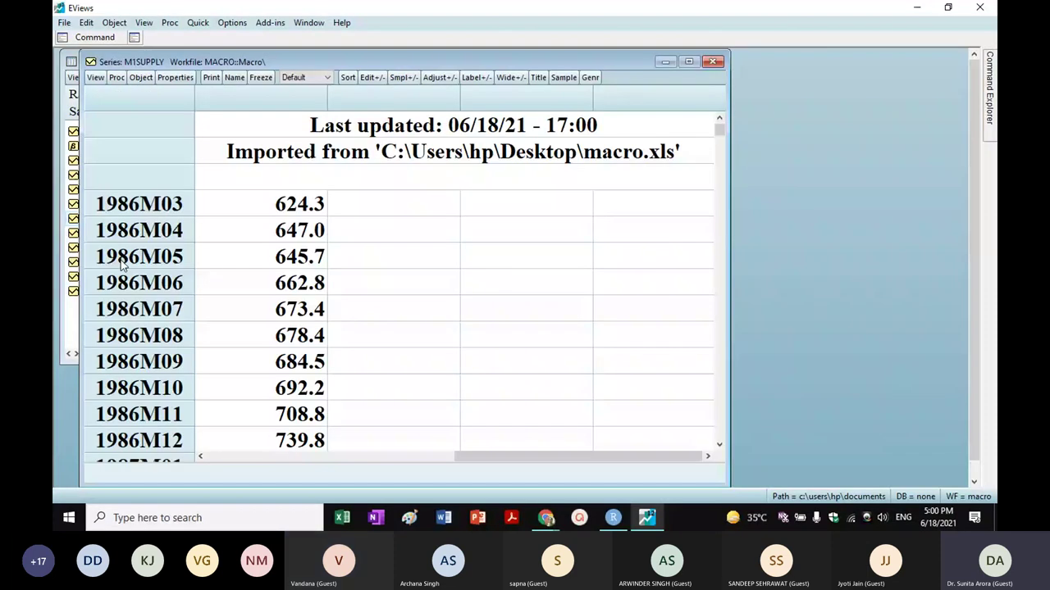
click(712, 62)
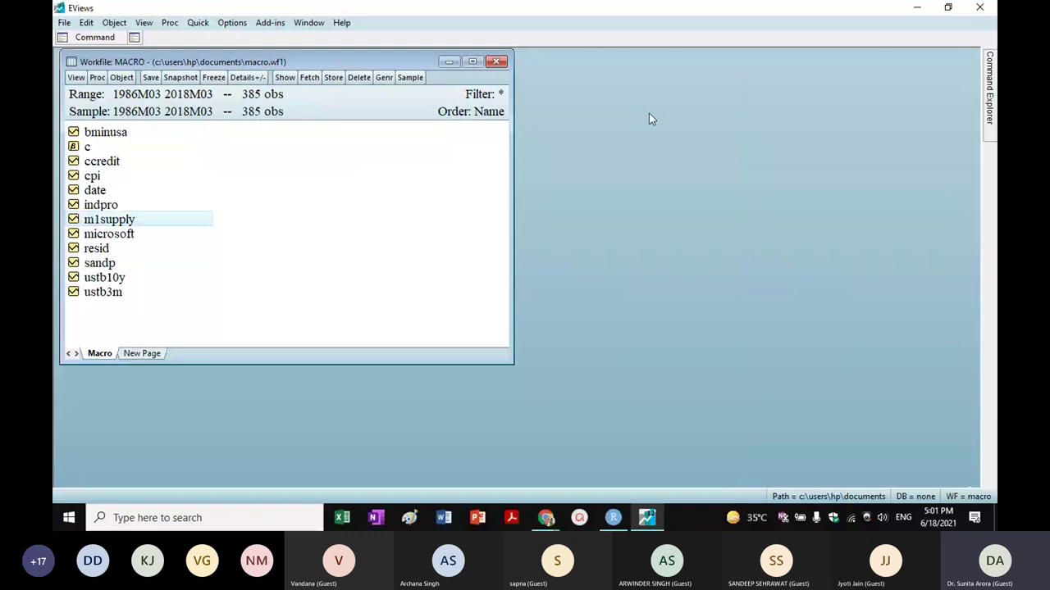
click(198, 22)
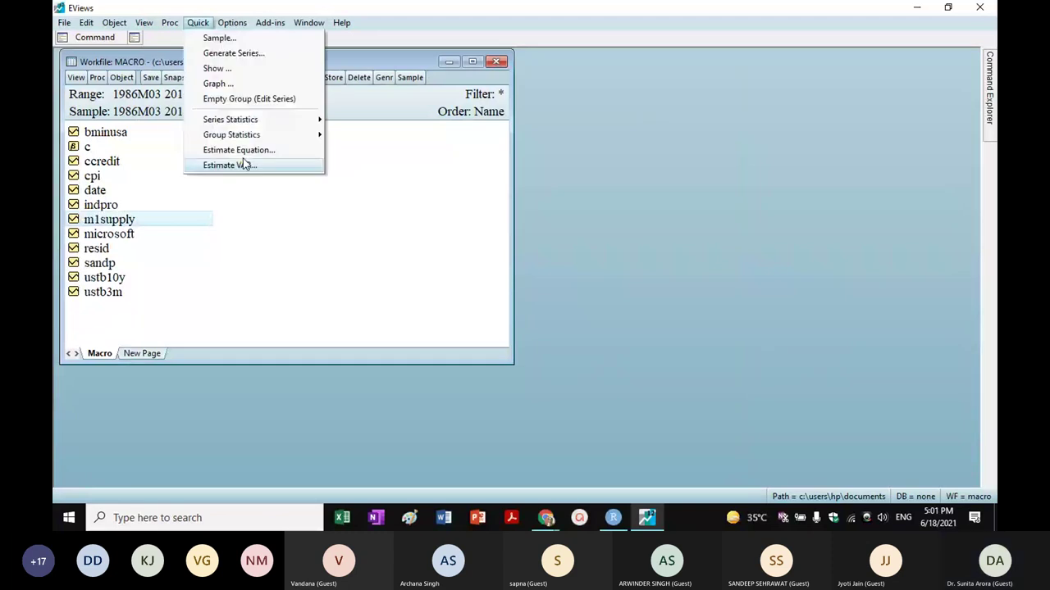
click(226, 151)
click(525, 293)
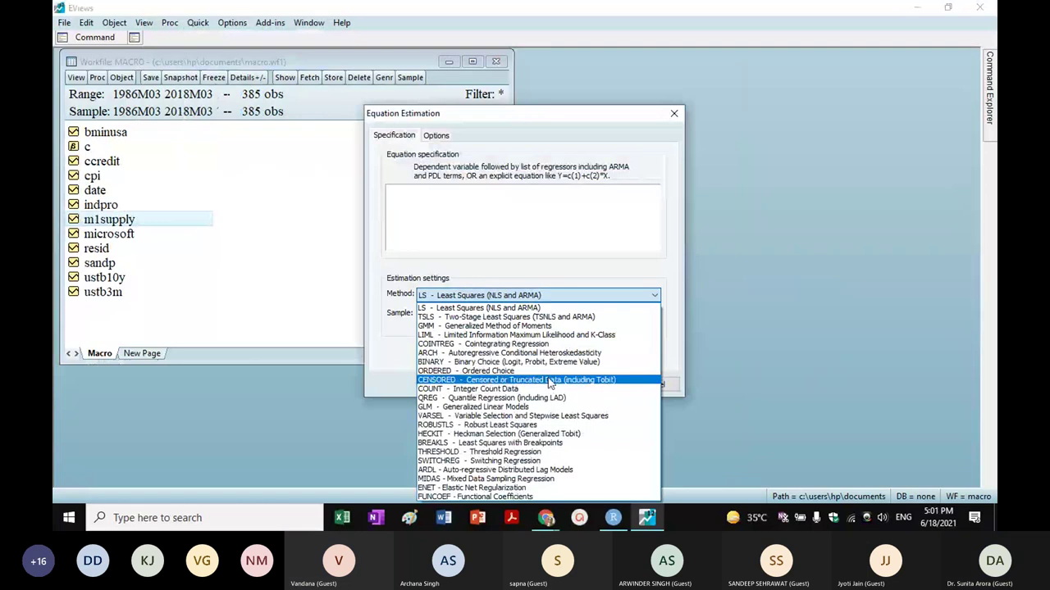
click(548, 353)
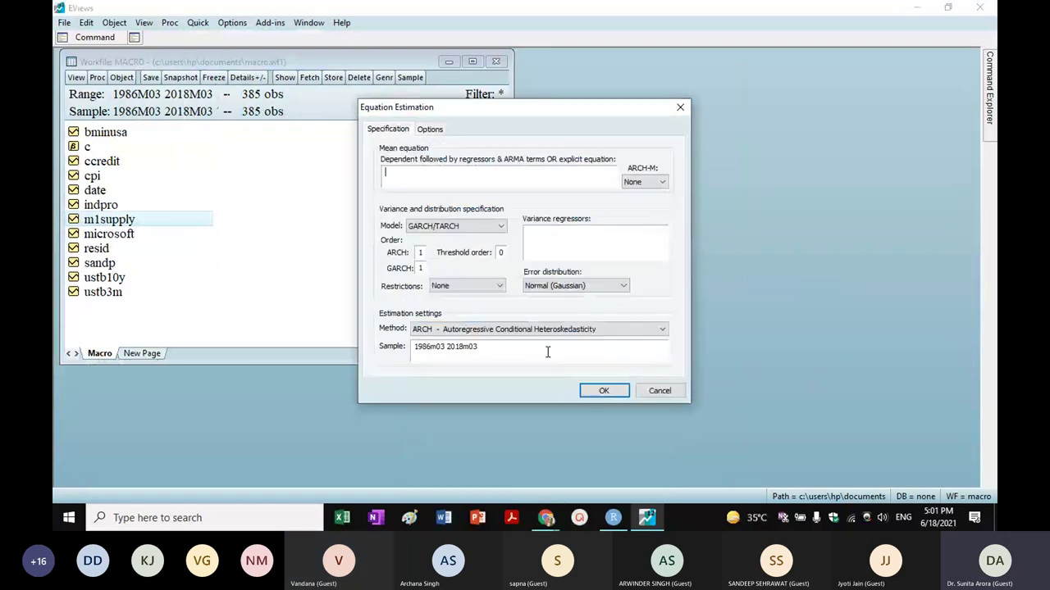
click(570, 243)
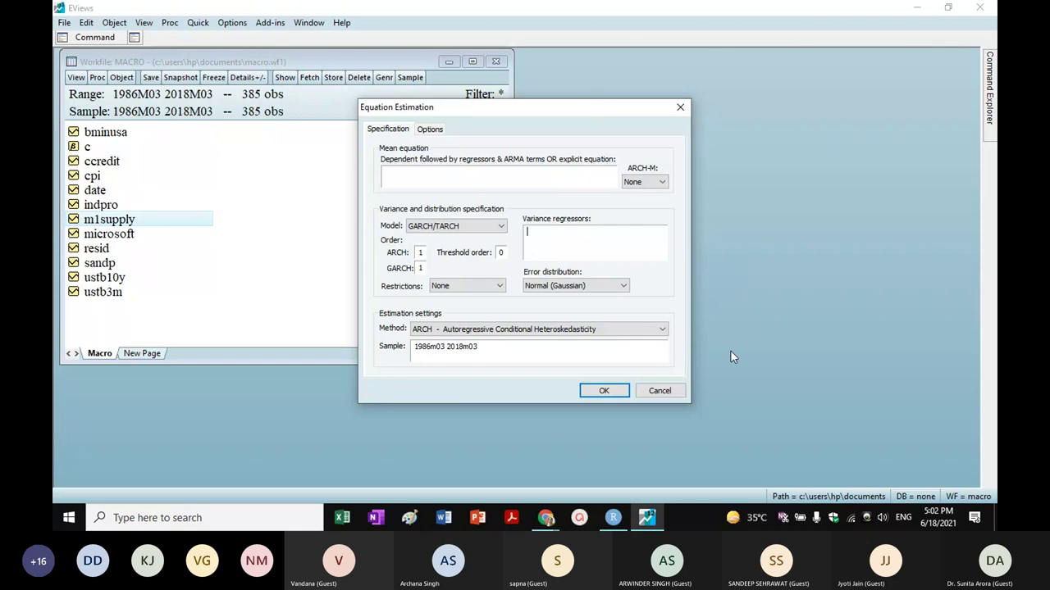
click(660, 391)
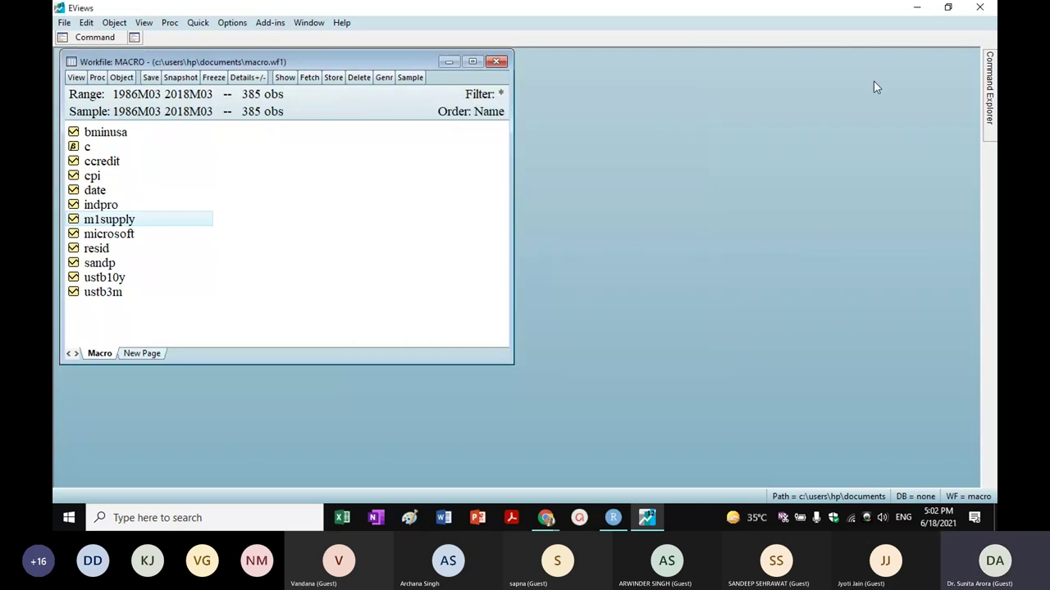
Close EViews without saving the macro workfile and open the Extensions of ARCH Models presentation.
click(980, 6)
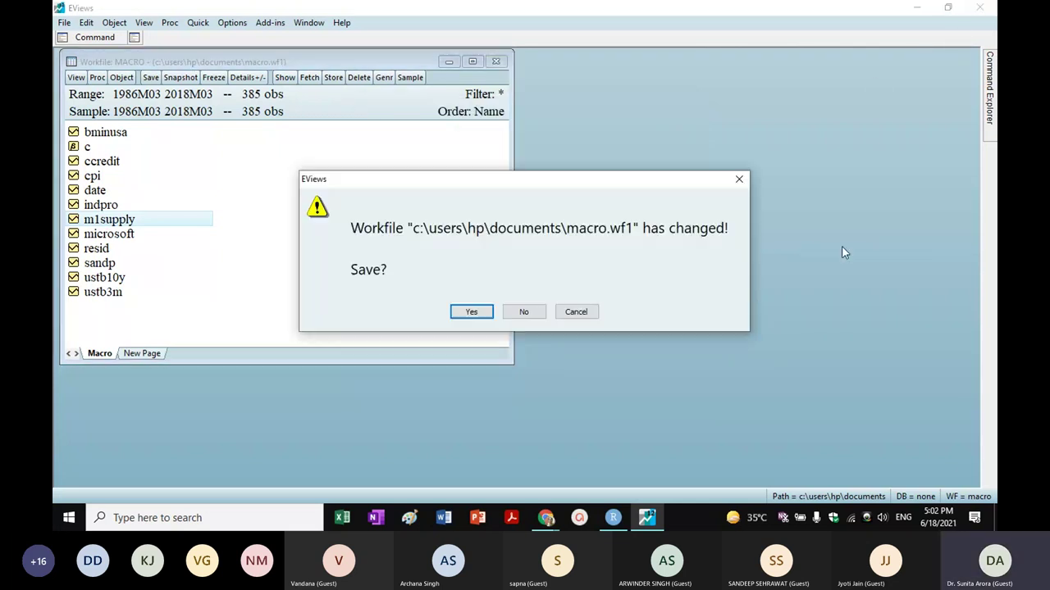
click(519, 316)
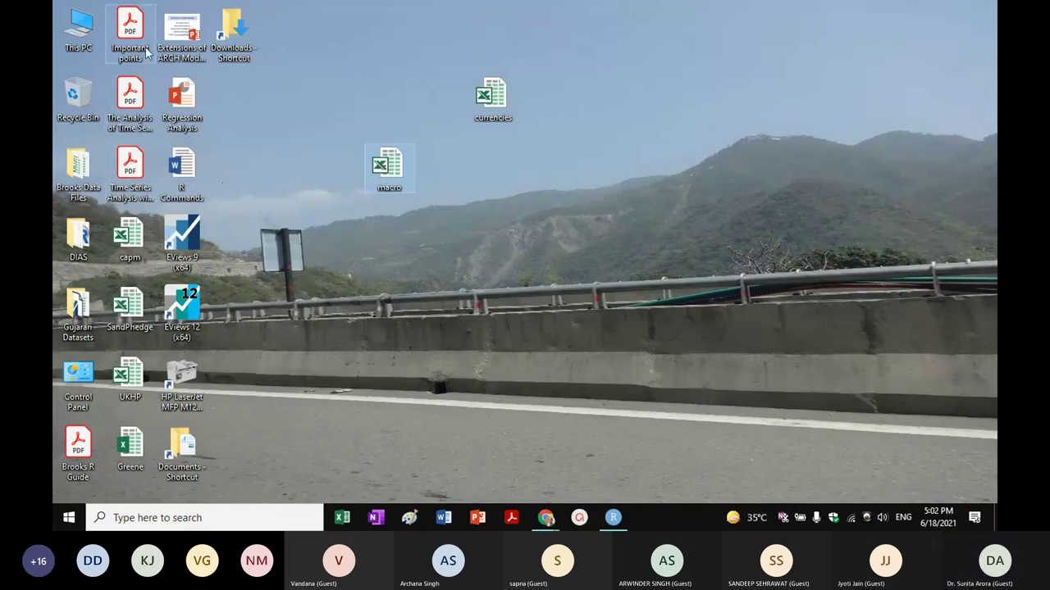
double_click(182, 98)
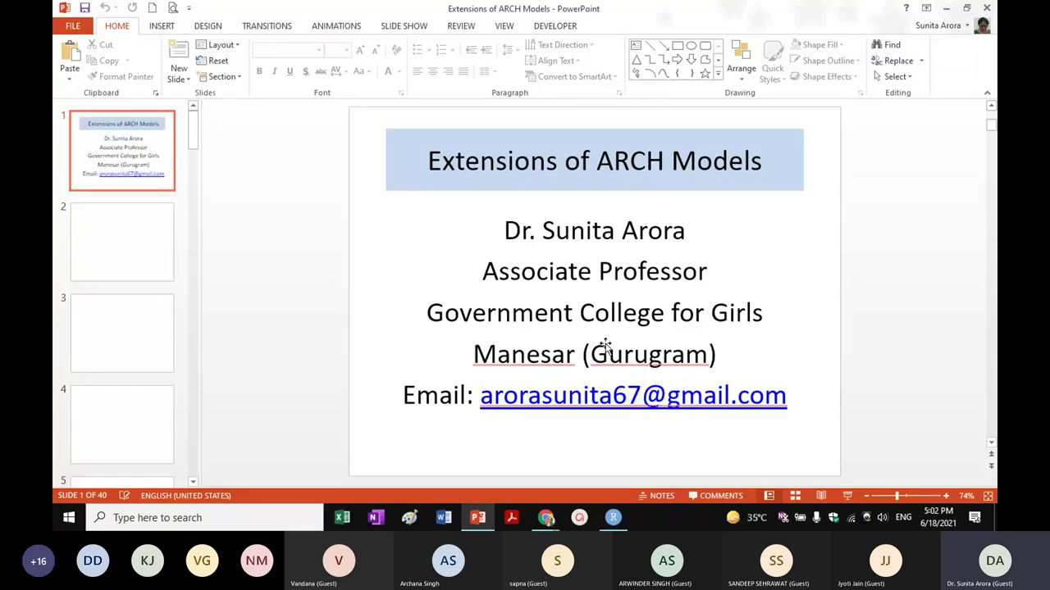
scroll(289, 234, down, 1)
scroll(289, 234, up, 1)
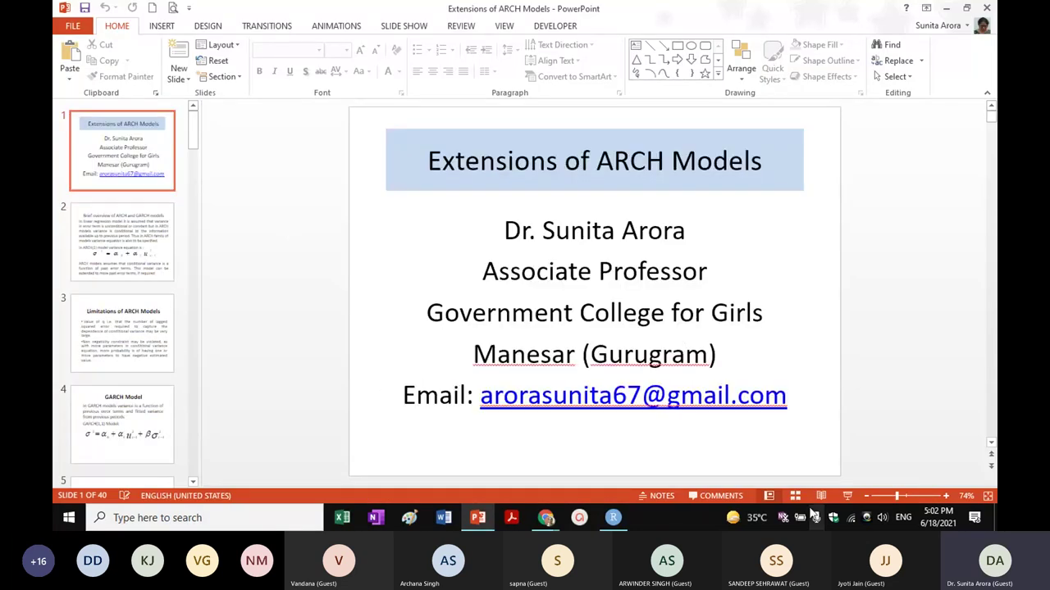
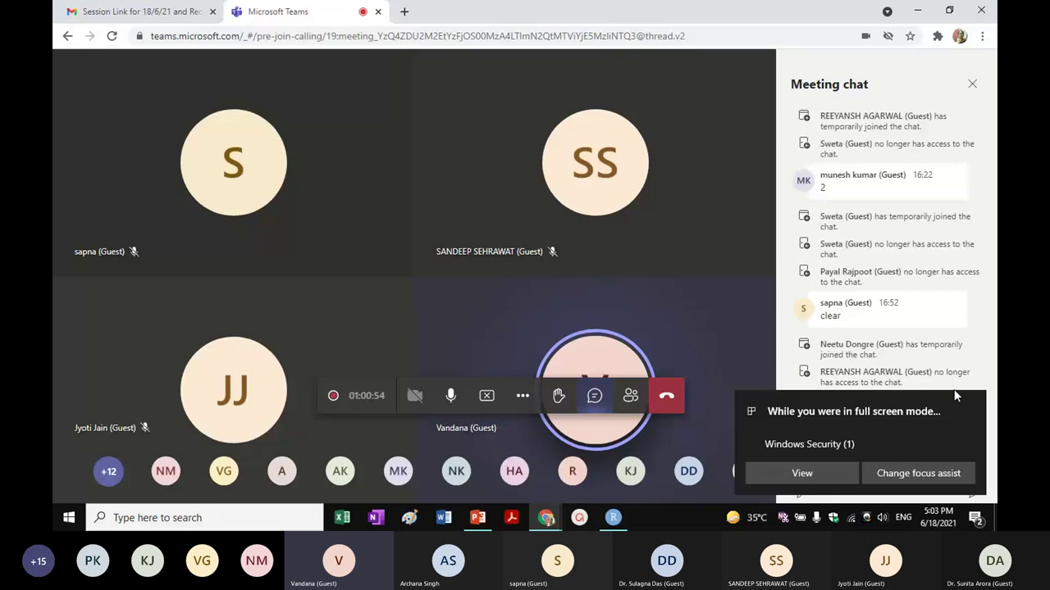
Dismiss the focus assist notification and minimize the meeting browser and the presentation to return to the desktop.
click(973, 403)
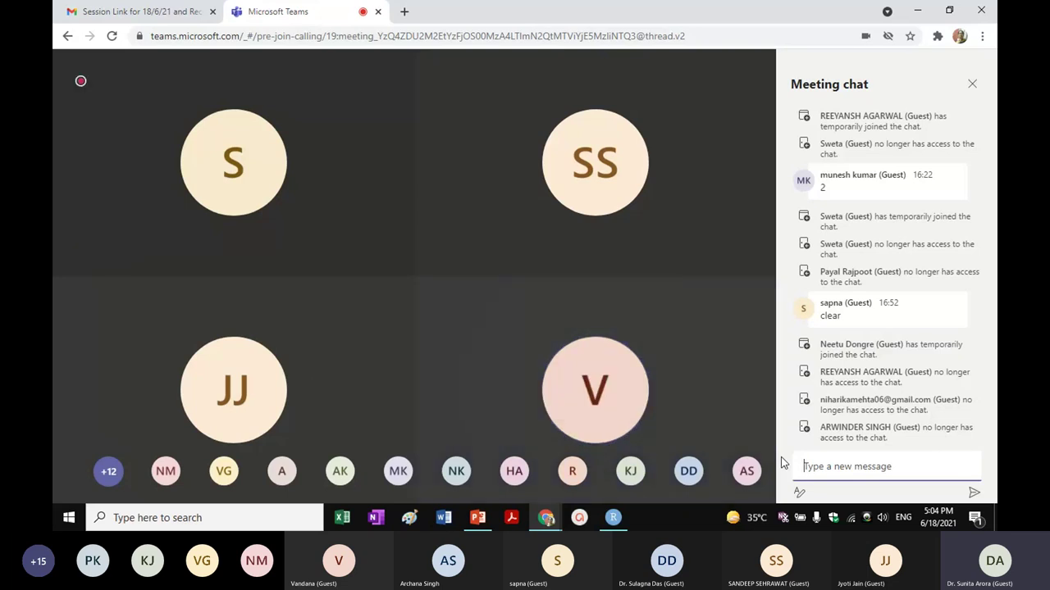
click(921, 12)
click(945, 7)
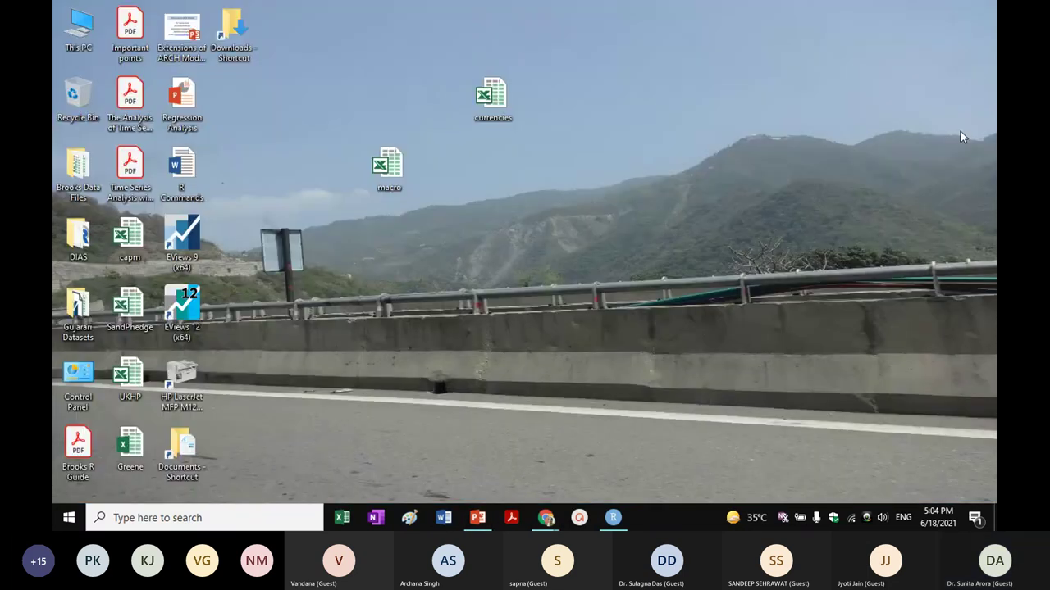
Import the desktop capm workbook into EViews without linking it to the source, and open the microsoft series.
drag(129, 238, 184, 327)
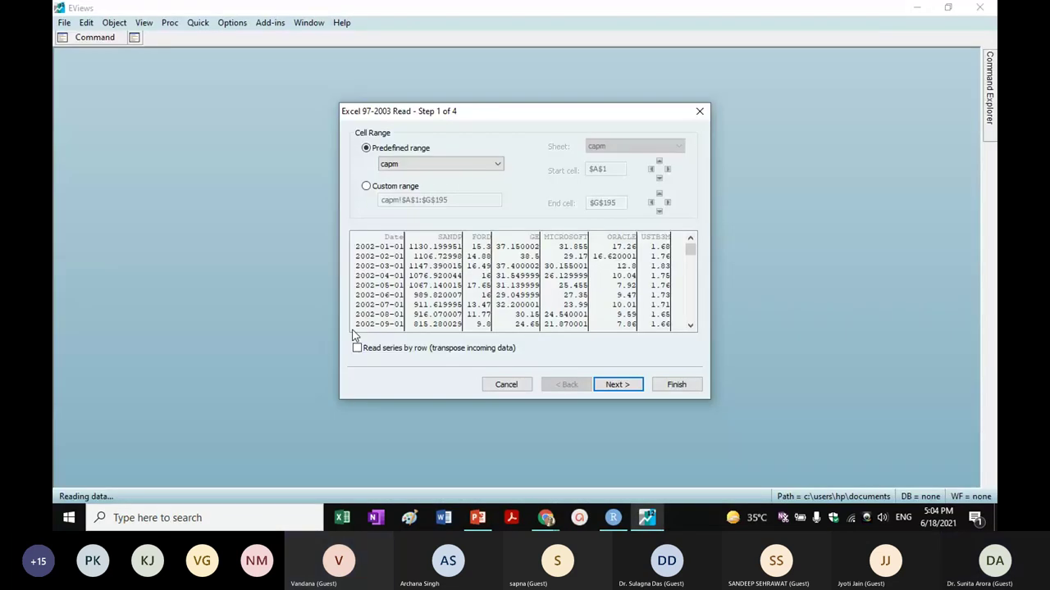
click(679, 388)
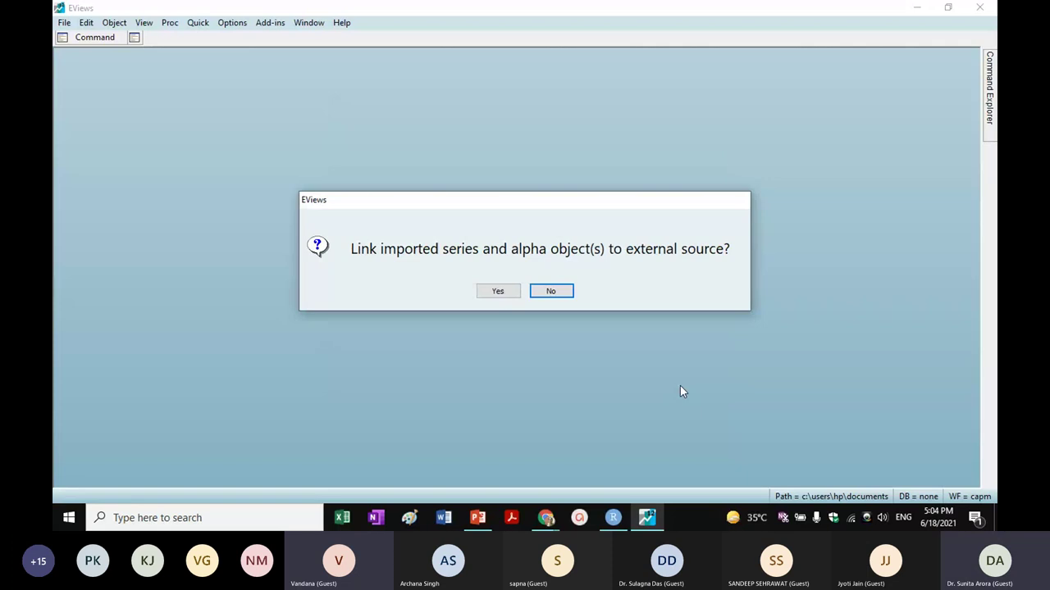
key(Return)
double_click(129, 193)
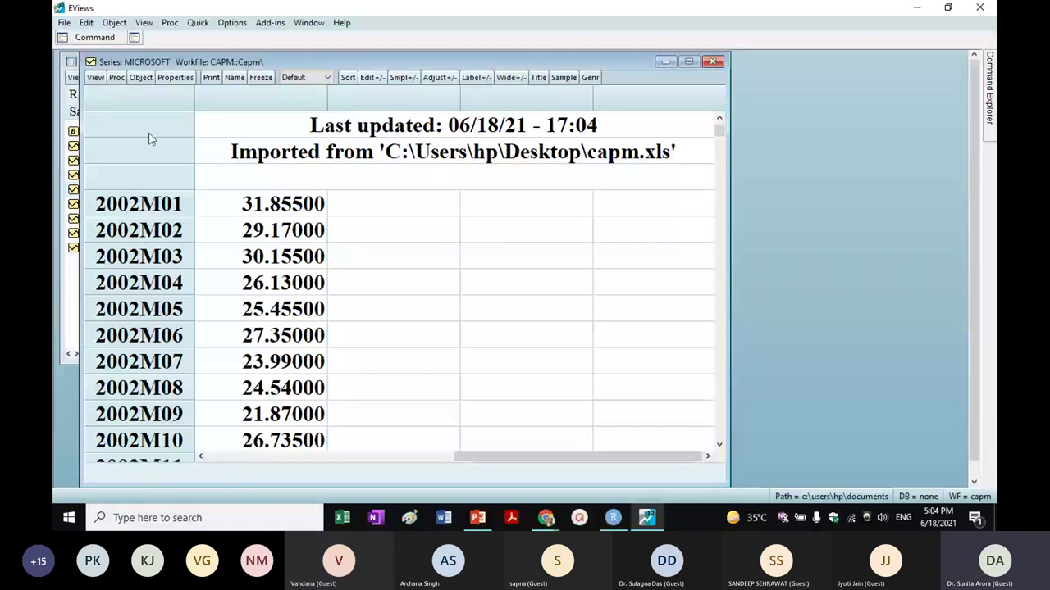
Estimate a GARCH/TARCH equation with the ARCH method, using dlog(microsoft)*100 and a constant as mean equation, ARCH 1 and GARCH 1.
click(537, 295)
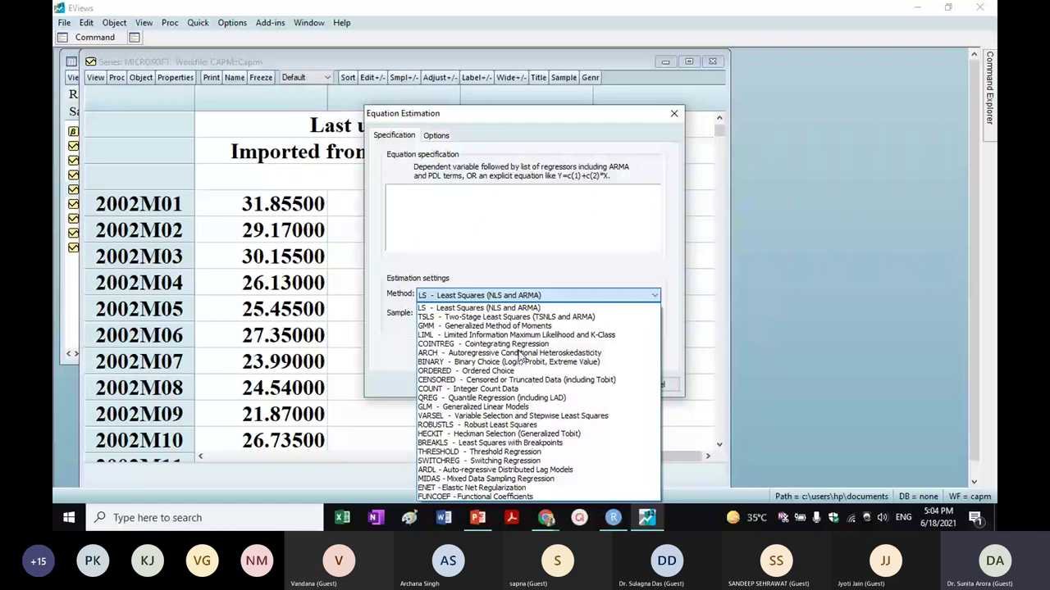
click(522, 353)
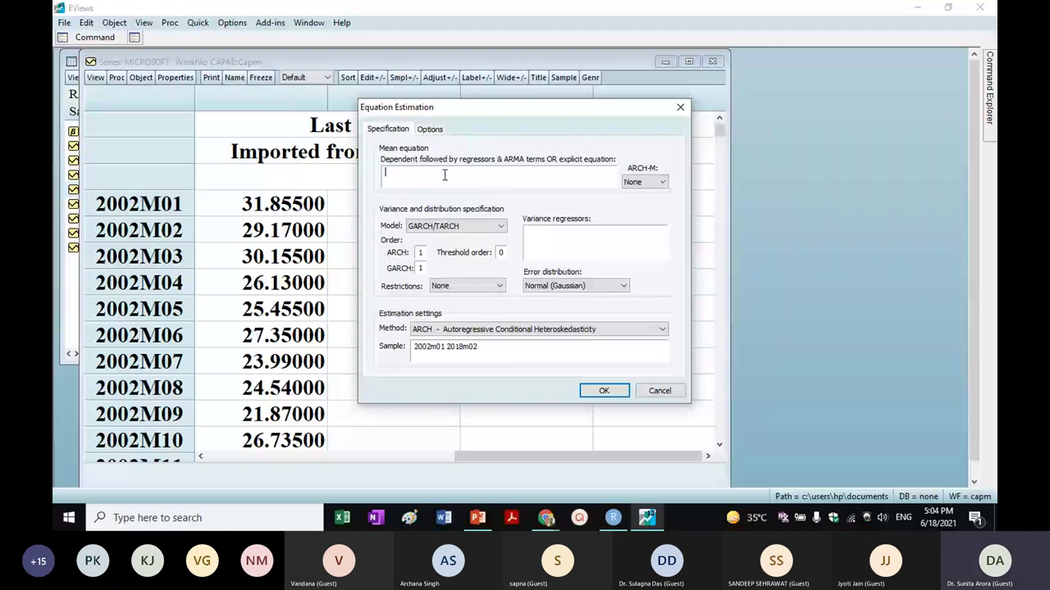
text(dlog()
text(m)
text(icrosoft)*100)
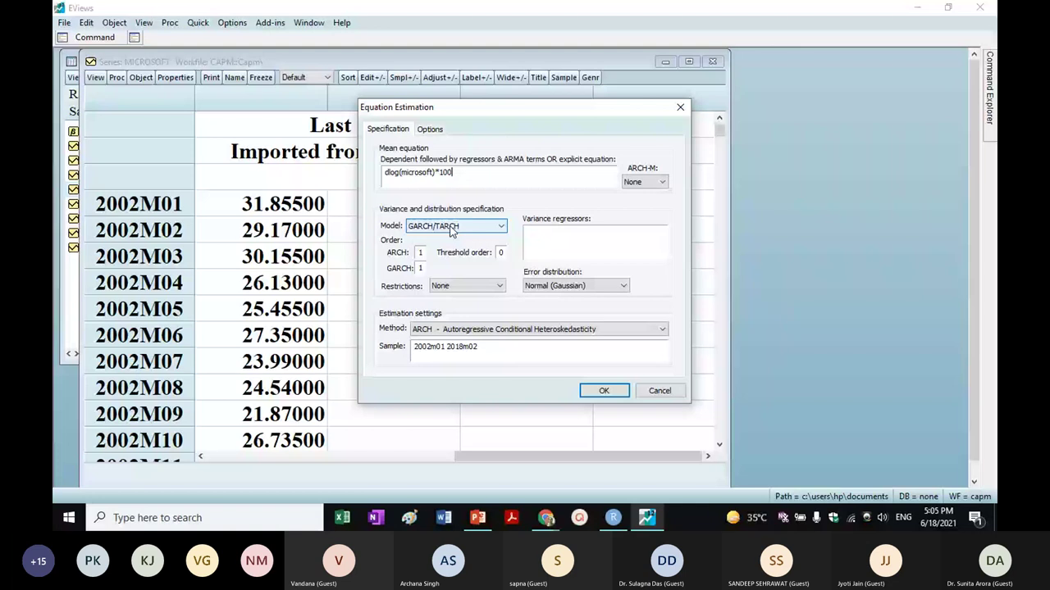
key(Return)
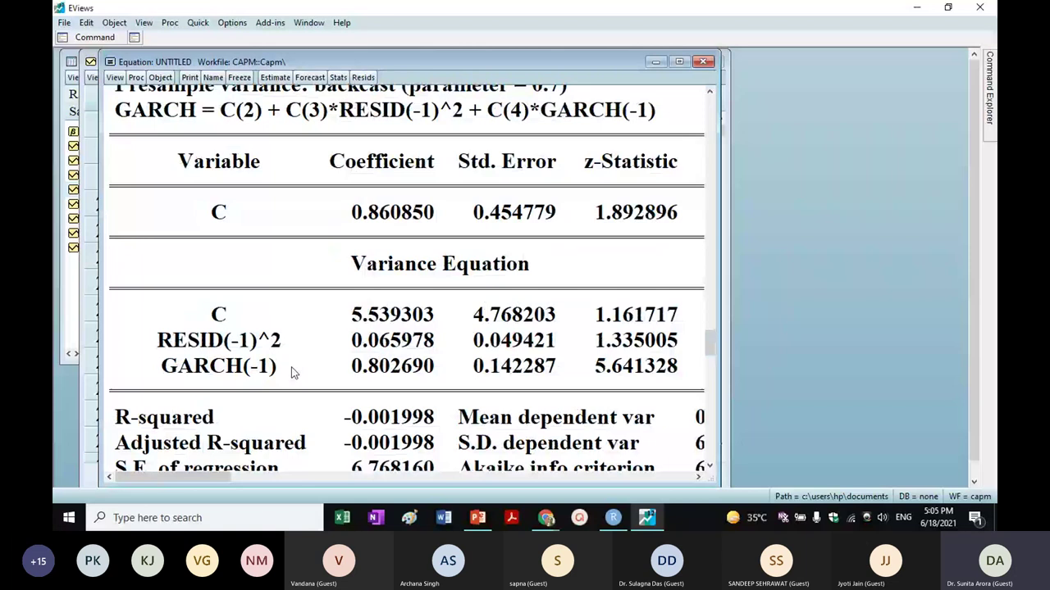
Re-estimate the Microsoft returns equation with the ARCH order set to 2 and view its variance equation.
click(275, 351)
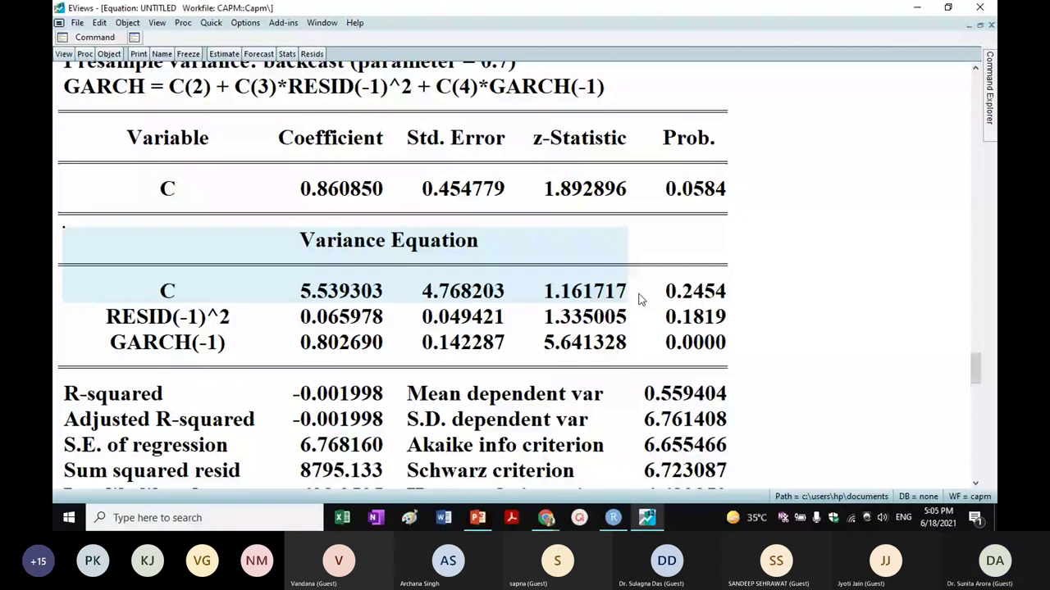
drag(640, 299, 705, 343)
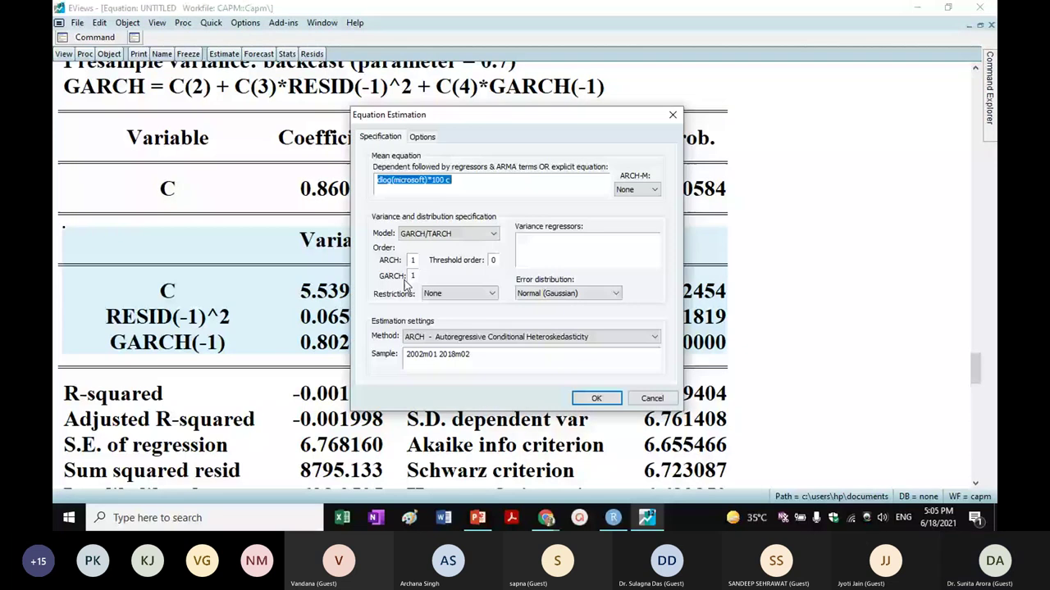
click(415, 260)
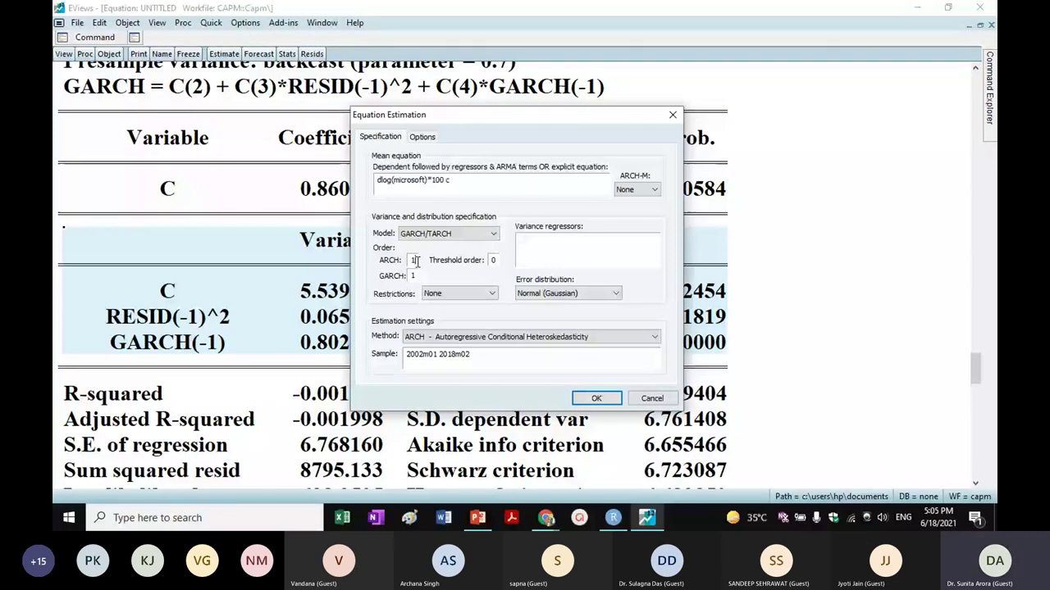
key(BackSpace)
text(2)
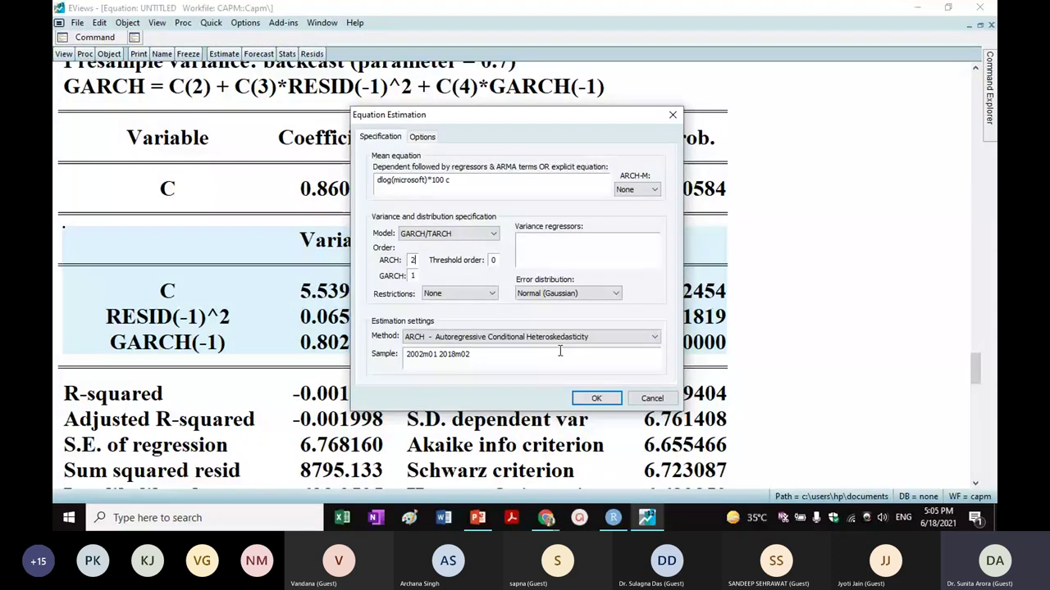
click(603, 399)
scroll(439, 388, down, 3)
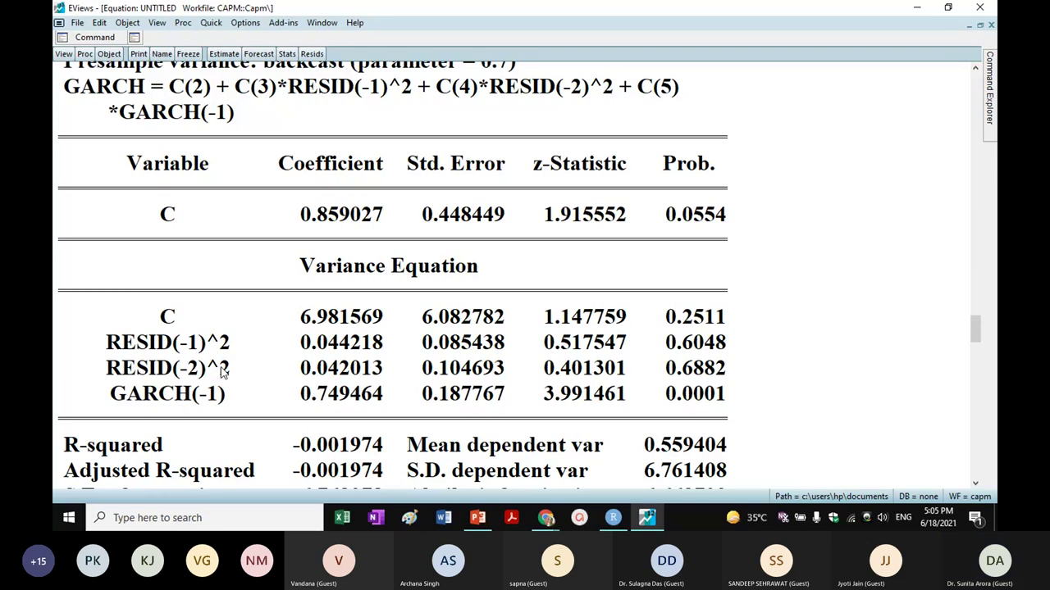
Re-estimate the equation with the GARCH order also set to 2 and view the variance equation terms.
click(229, 54)
click(417, 276)
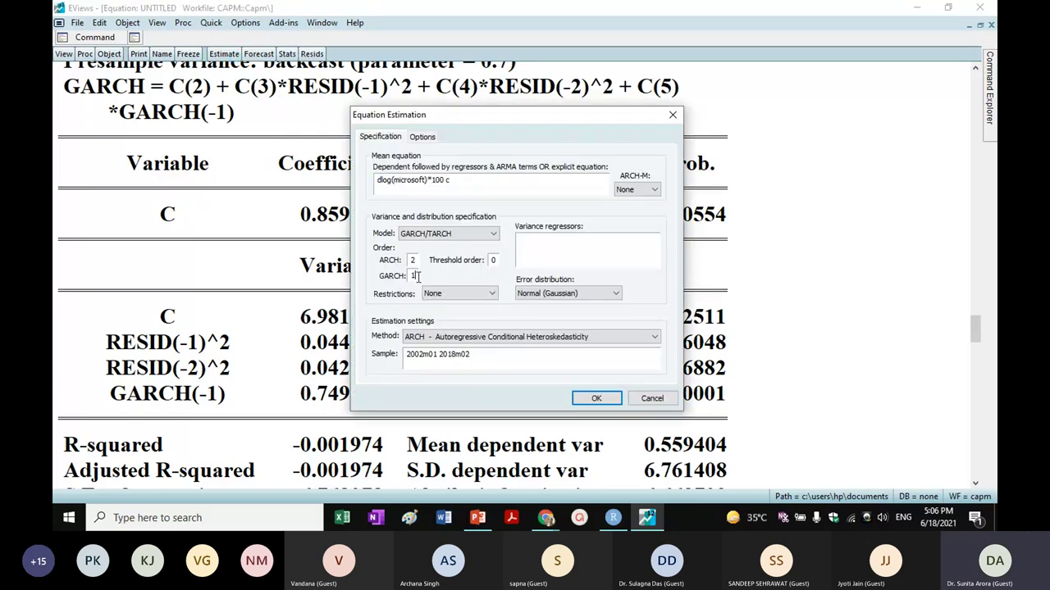
key(BackSpace)
text(2)
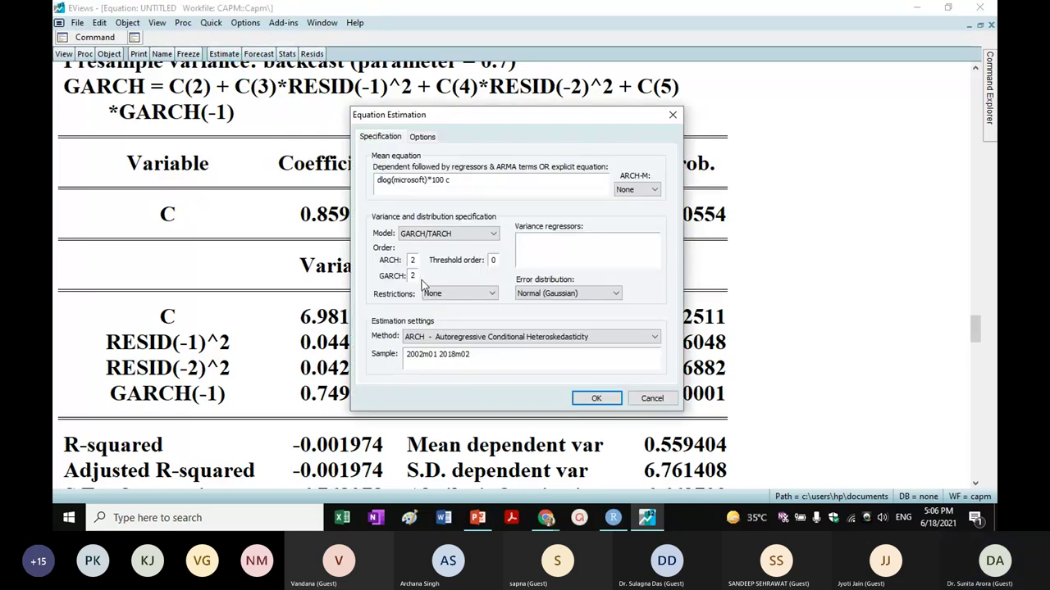
click(596, 398)
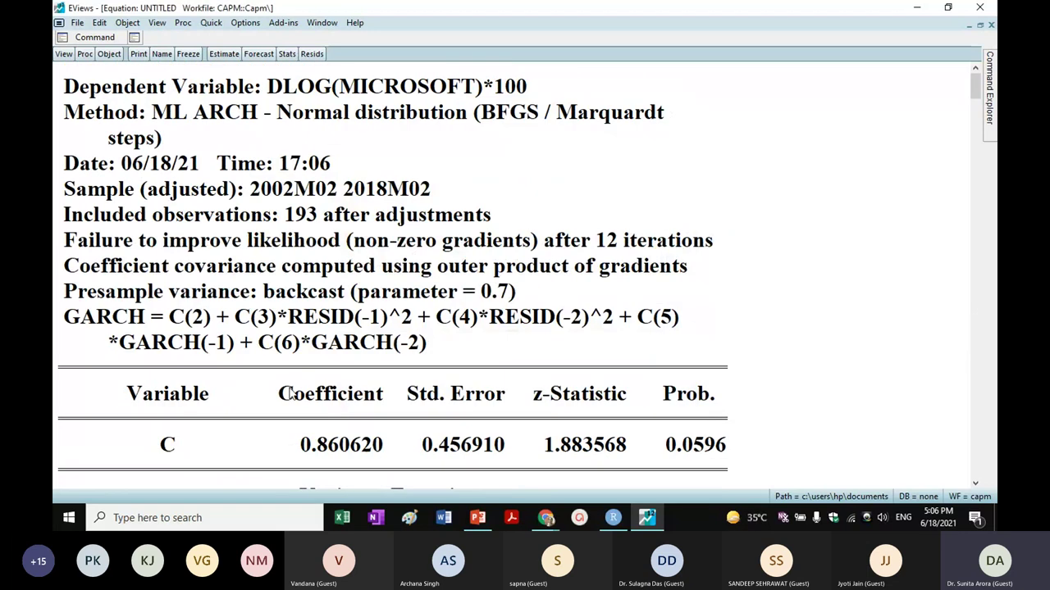
scroll(246, 363, down, 5)
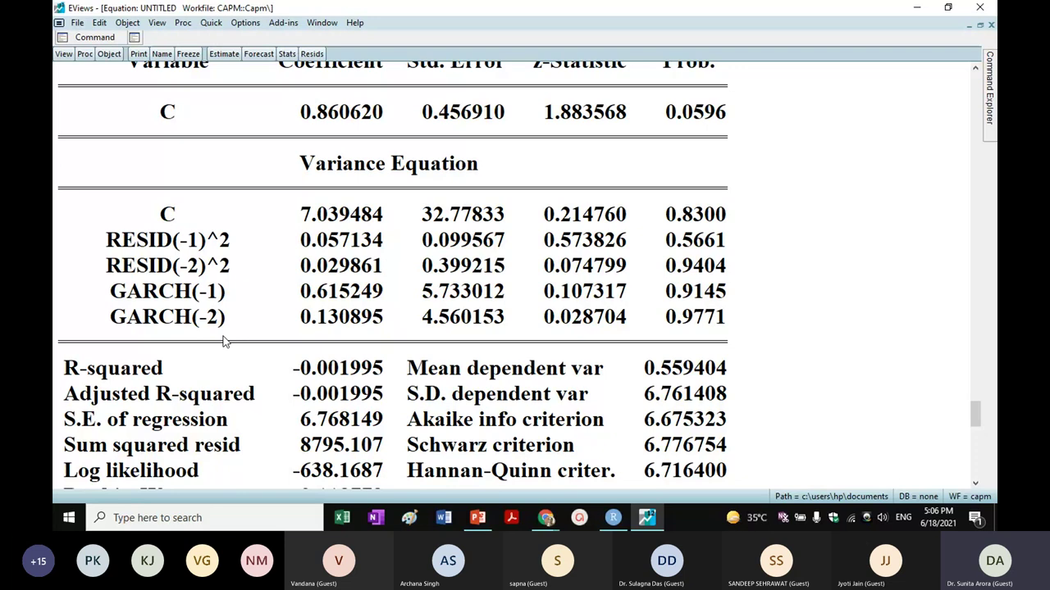
Switch to the Microsoft Teams meeting in Chrome and close the meeting chat.
mouse_move(548, 520)
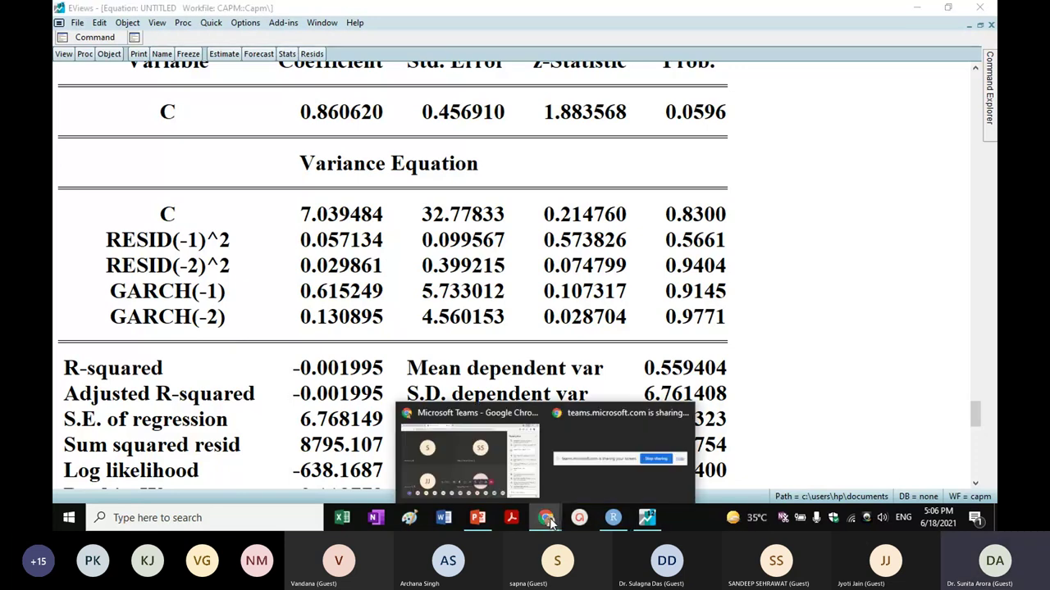
click(504, 466)
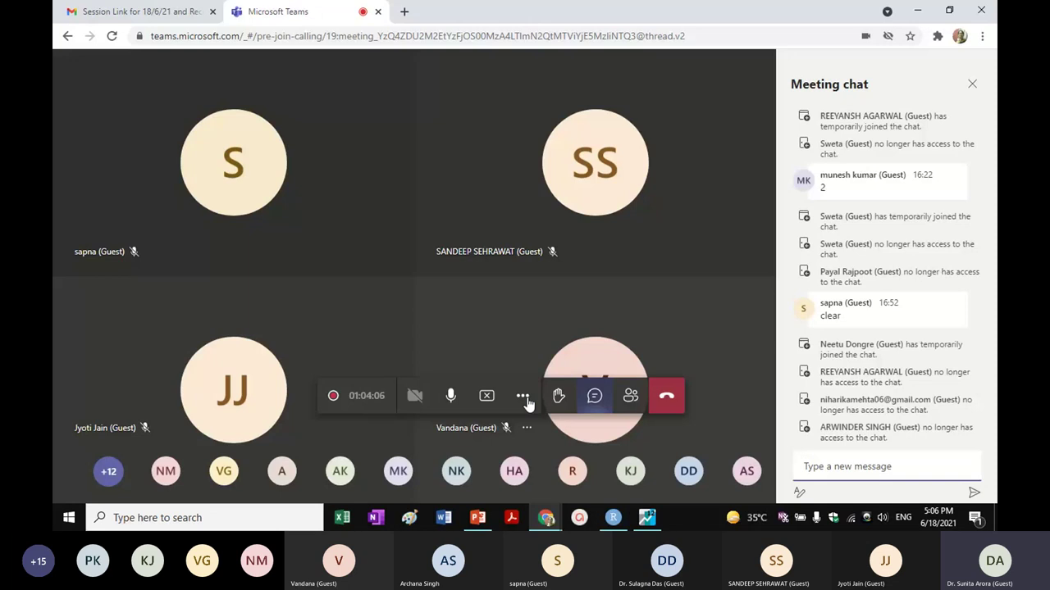
click(970, 86)
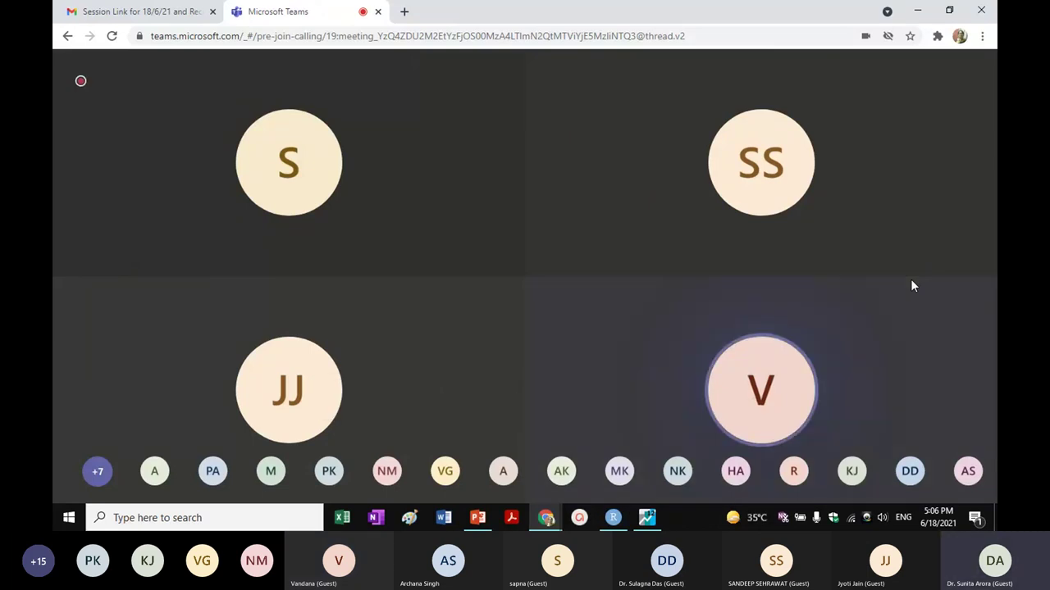
mouse_move(876, 383)
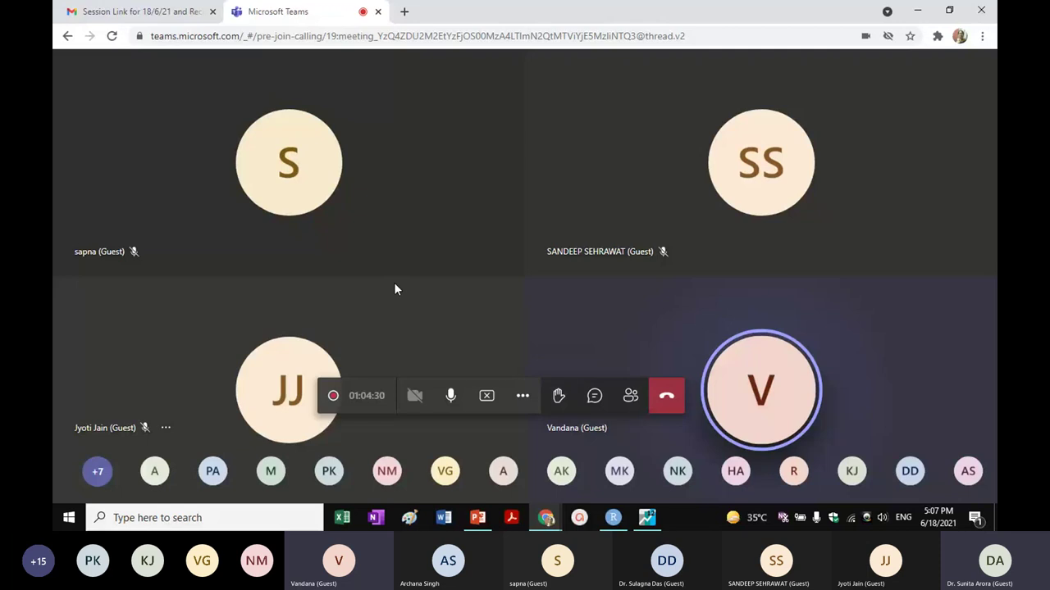
Switch to RStudio and examine the console's rugarch specification commands and GARCH fit output for the SandPhedge data.
click(612, 519)
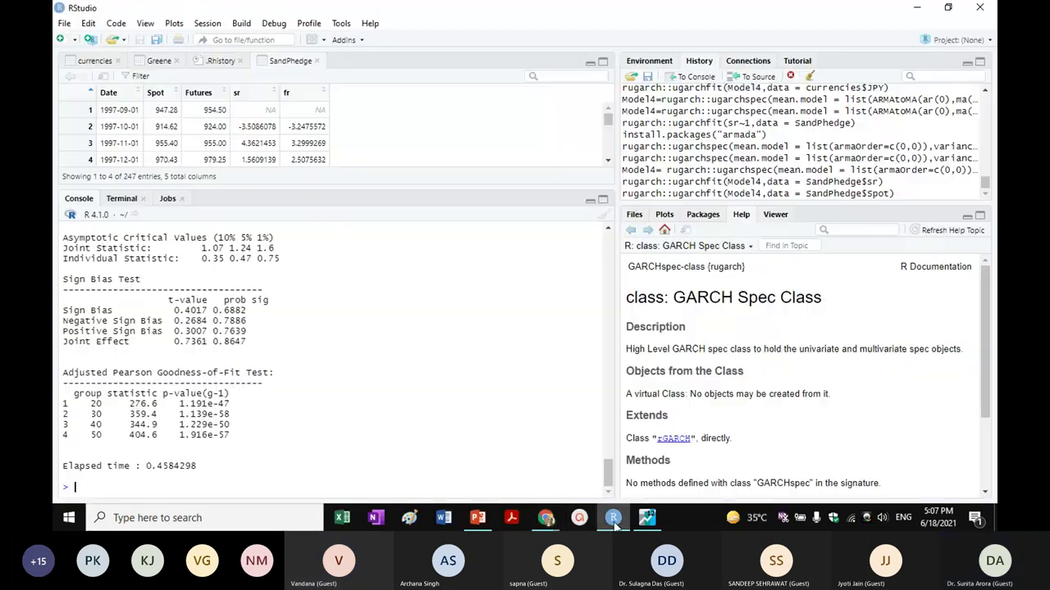
scroll(493, 445, up, 10)
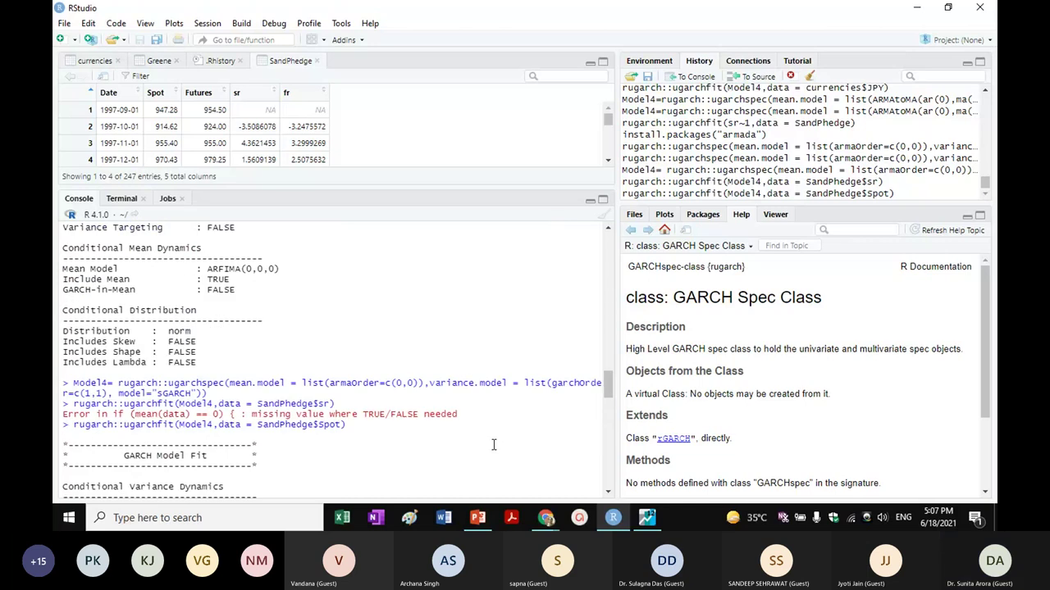
scroll(494, 441, up, 10)
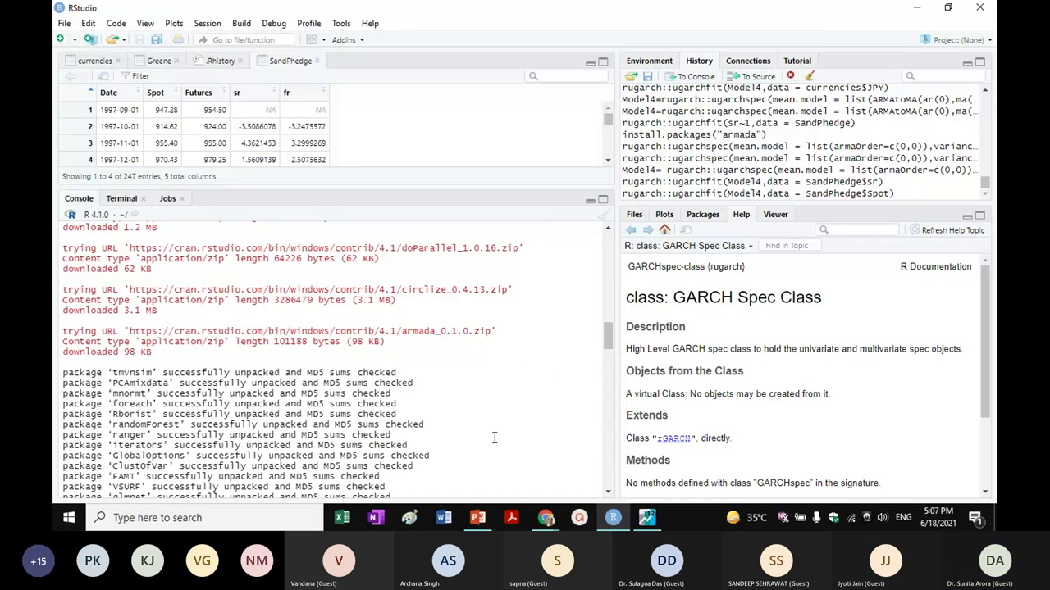
scroll(494, 438, up, 5)
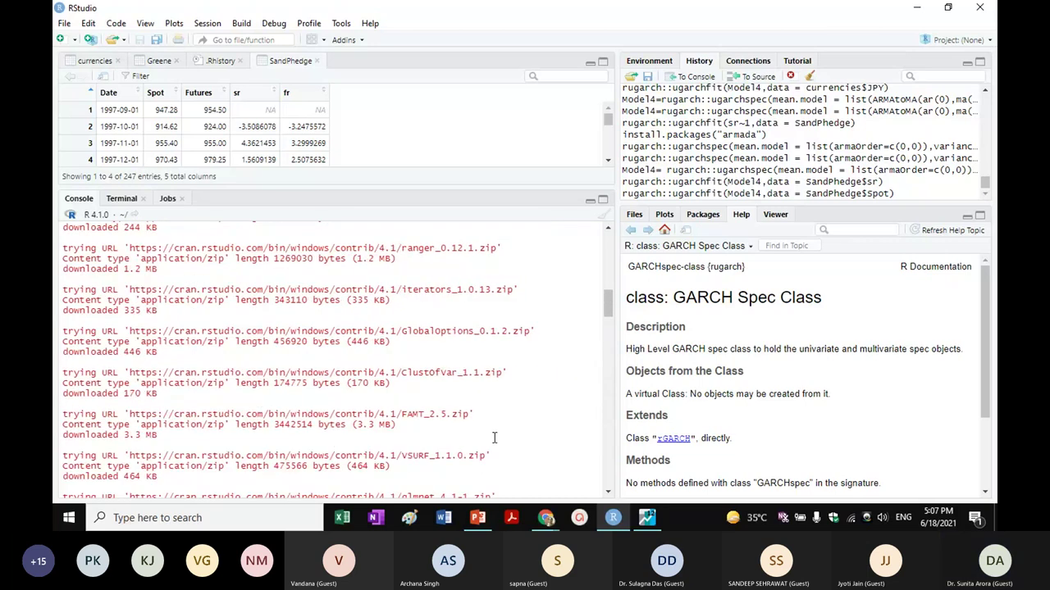
scroll(492, 442, down, 20)
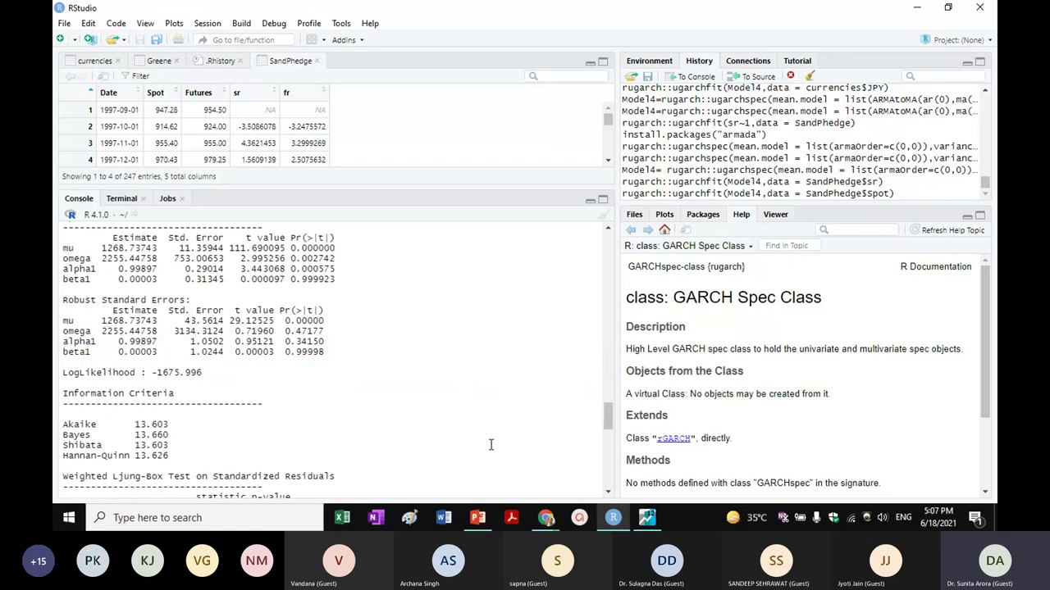
scroll(491, 447, down, 5)
scroll(491, 450, down, 10)
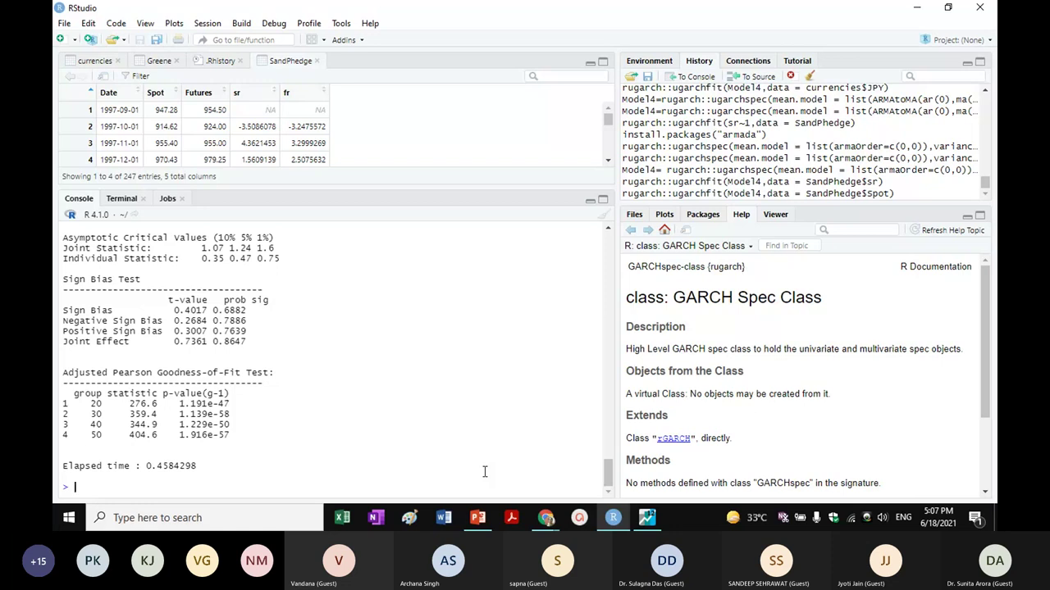
scroll(509, 426, up, 15)
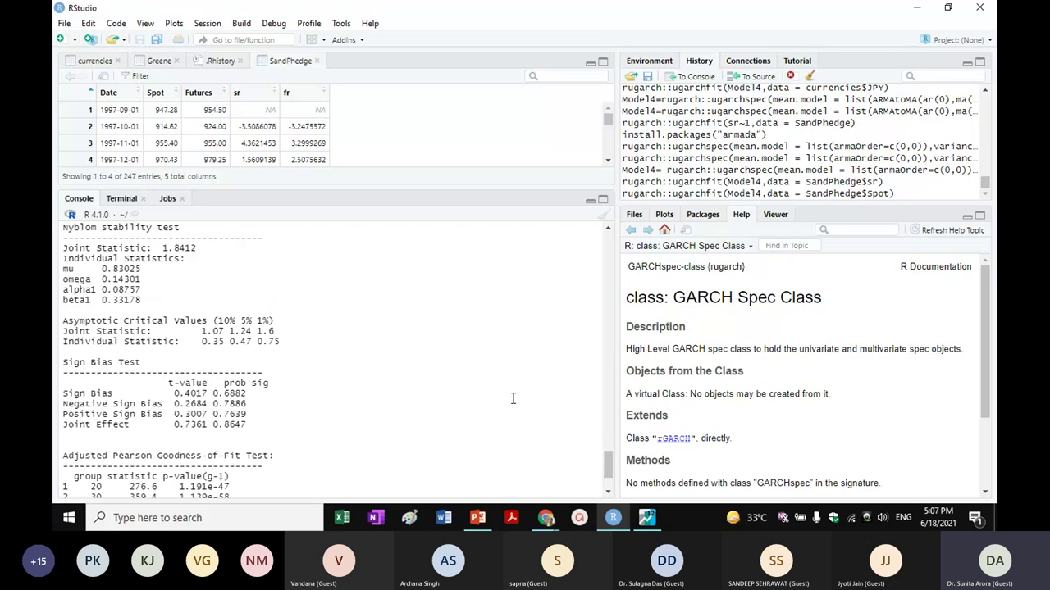
scroll(513, 399, up, 20)
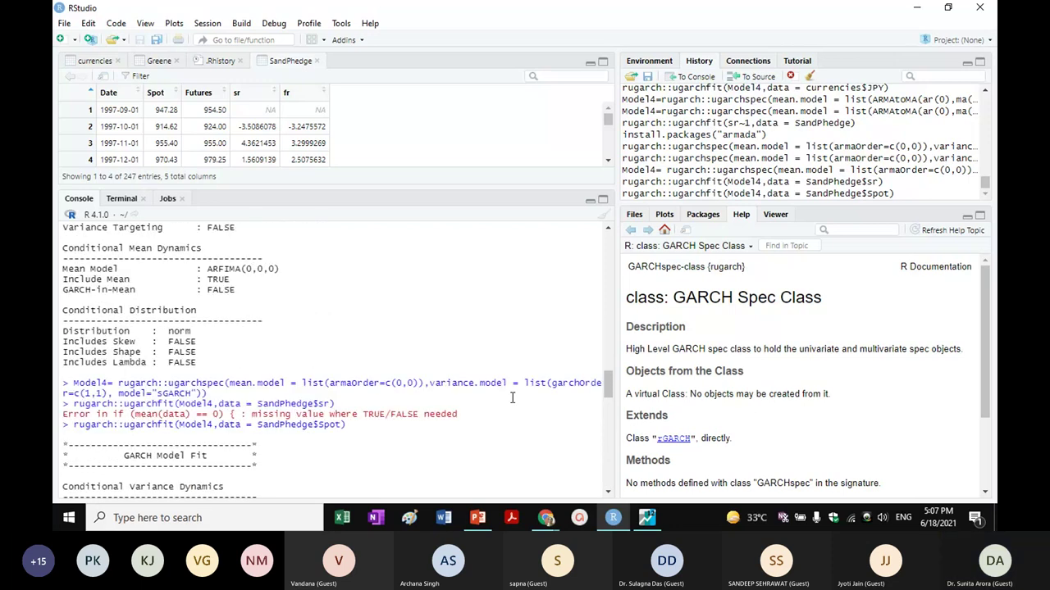
scroll(512, 397, up, 15)
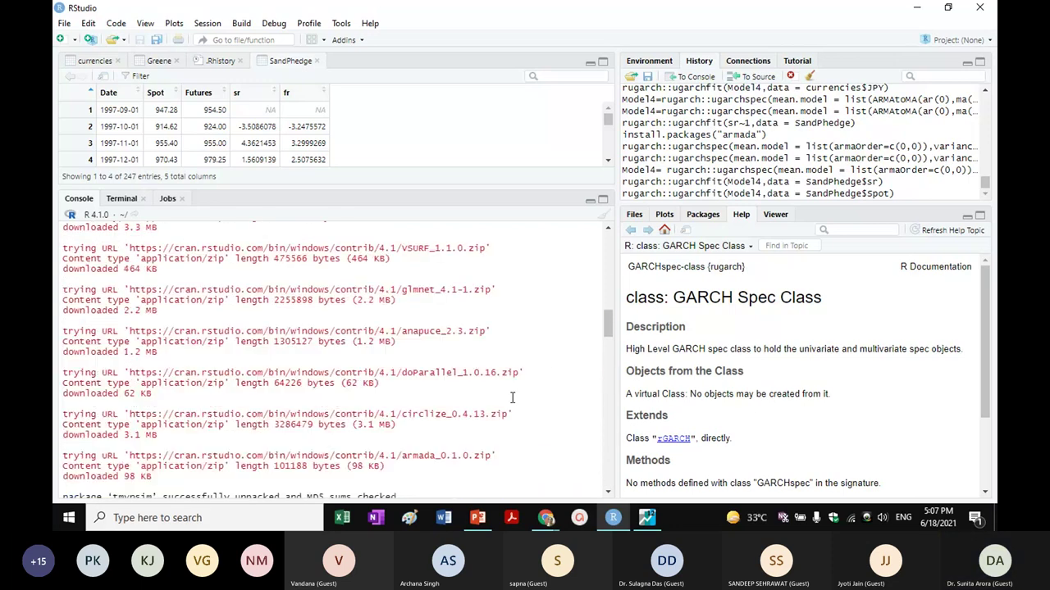
scroll(512, 397, down, 10)
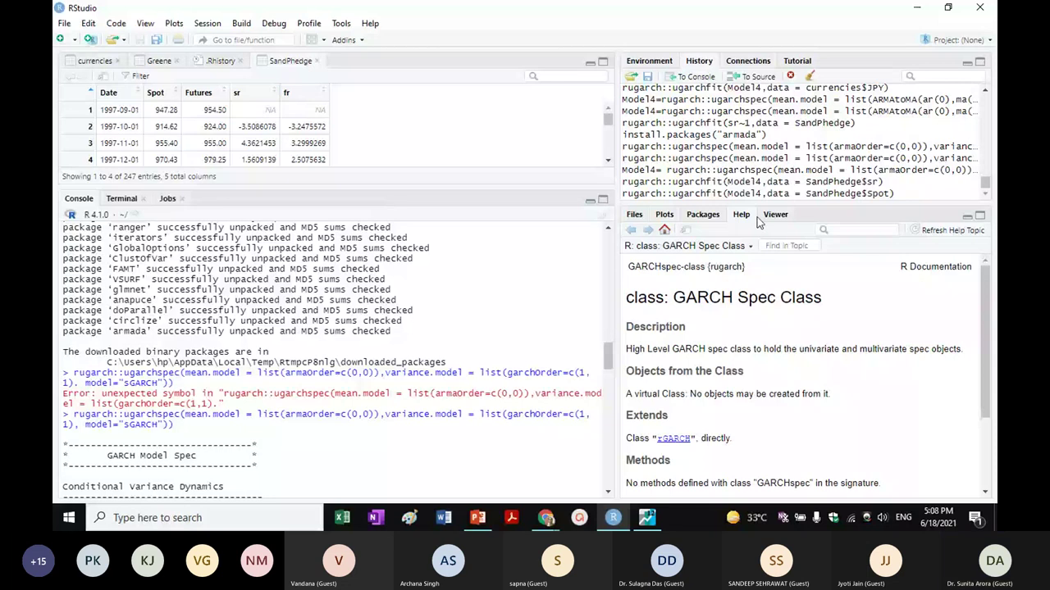
Look through the earlier commands in the history and the console output from session start to the current prompt.
scroll(760, 157, up, 3)
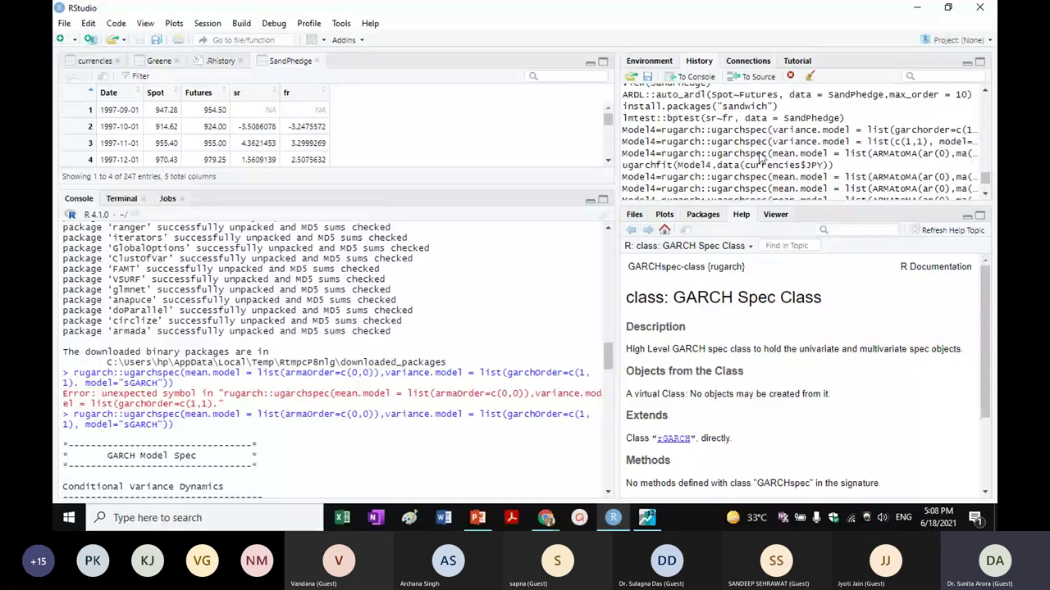
scroll(760, 158, up, 3)
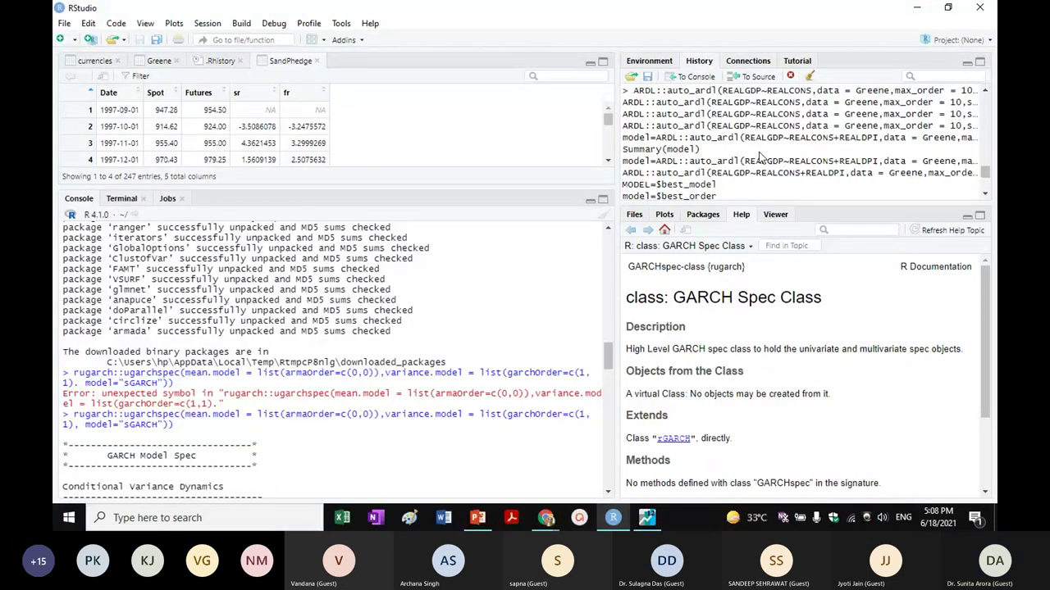
scroll(760, 158, up, 3)
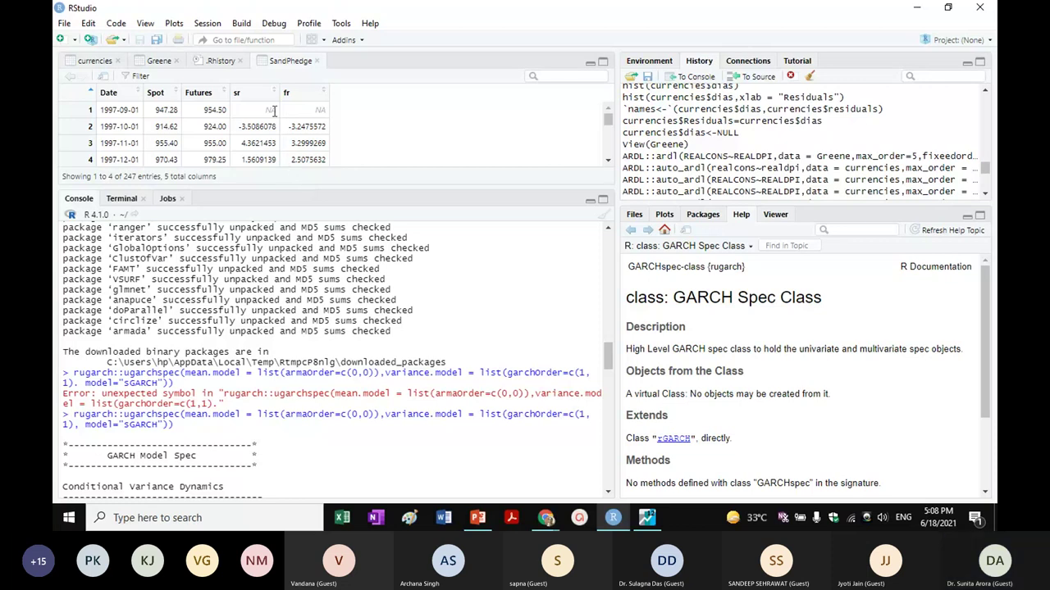
scroll(343, 281, up, 3)
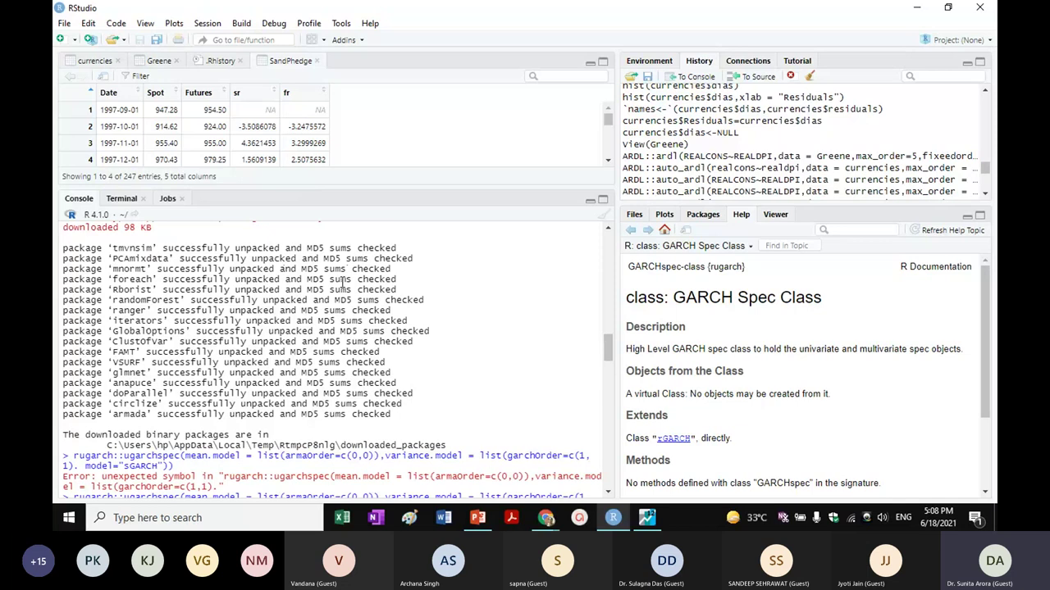
scroll(342, 282, up, 3)
scroll(342, 283, up, 15)
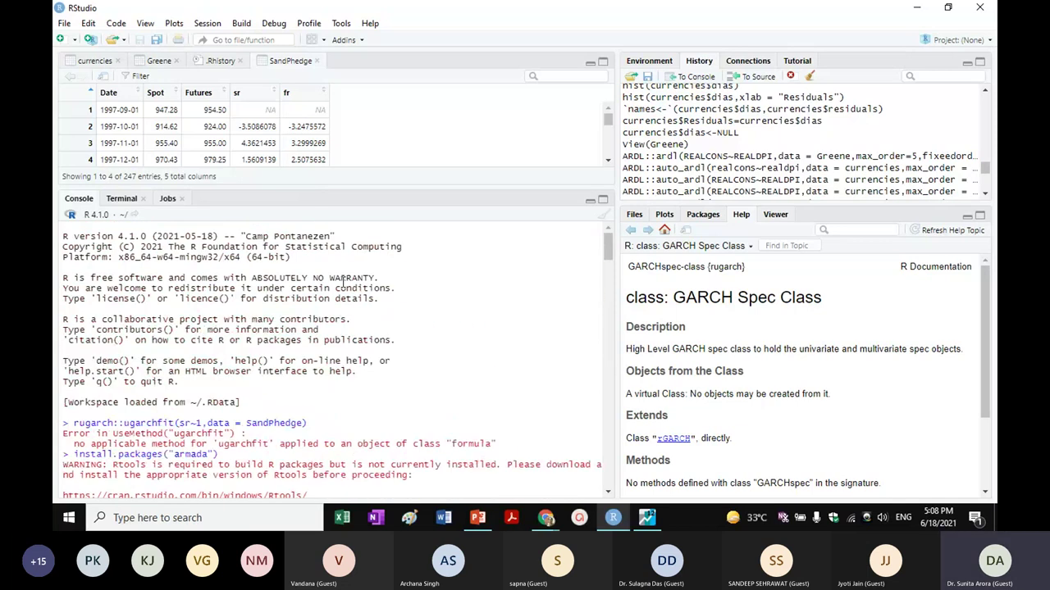
scroll(288, 273, down, 12)
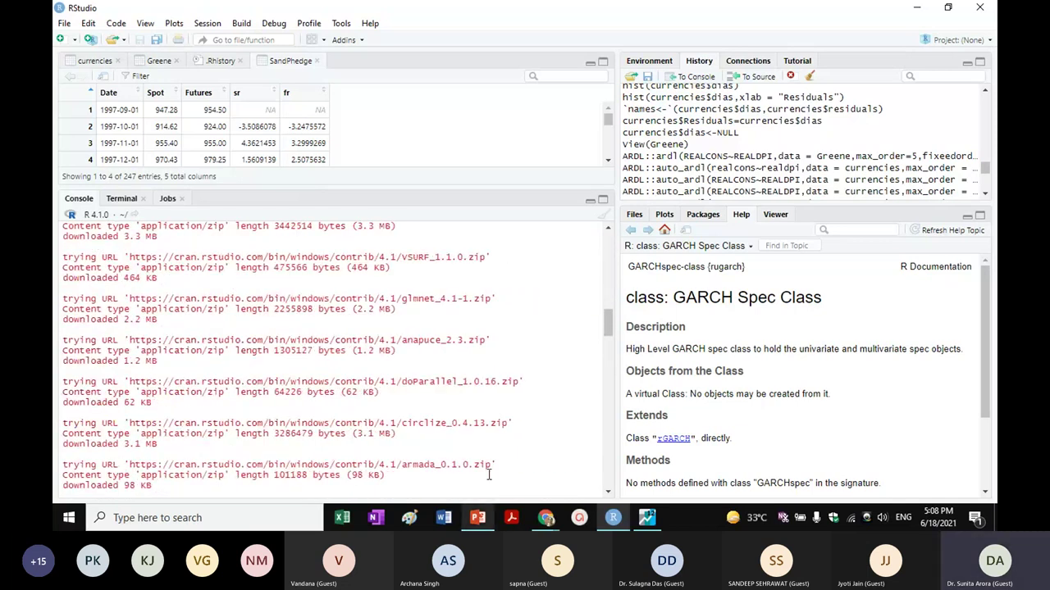
scroll(492, 447, down, 15)
scroll(483, 457, down, 6)
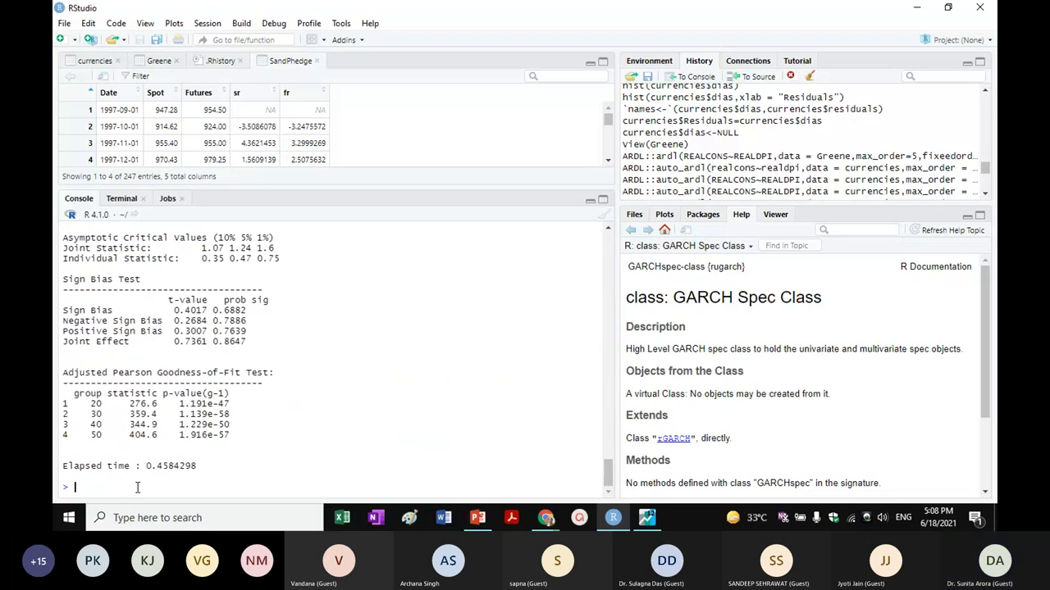
text(lm)
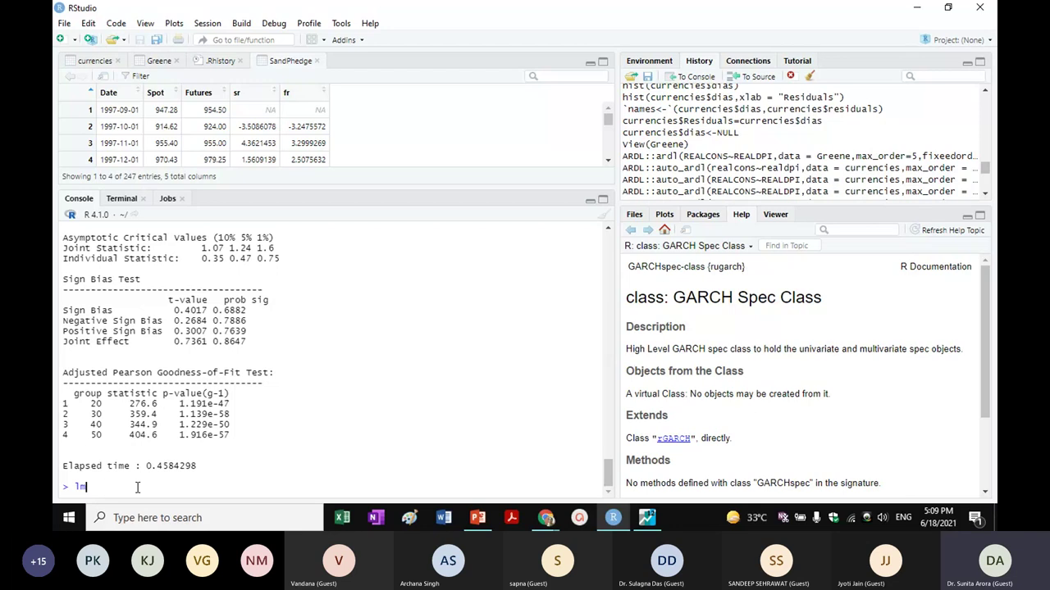
text(()
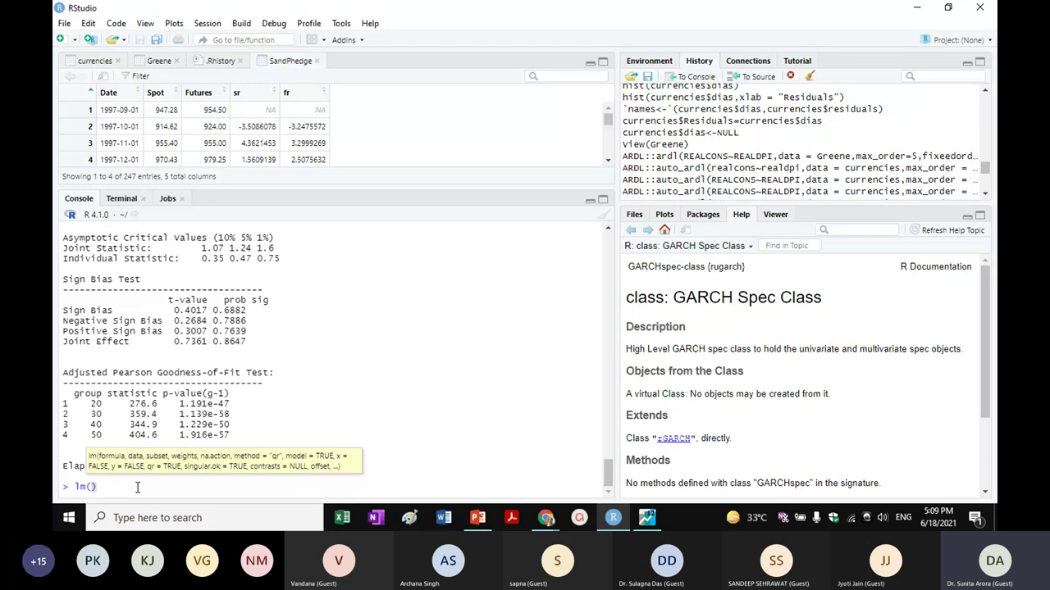
key(BackSpace)
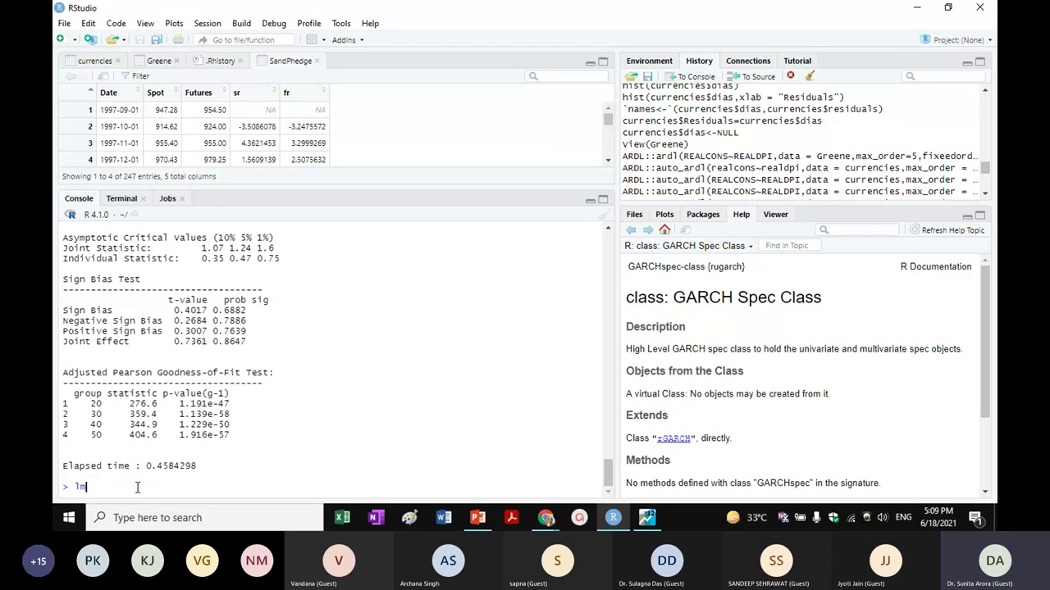
key(BackSpace)
key(BackSpace)
Fit a linear regression of sr on fr from the SandPhedge data, storing it with return=lm(sr~fr,data = SandPhedge).
text(ret)
text(urn)
text(=1)
text(m)
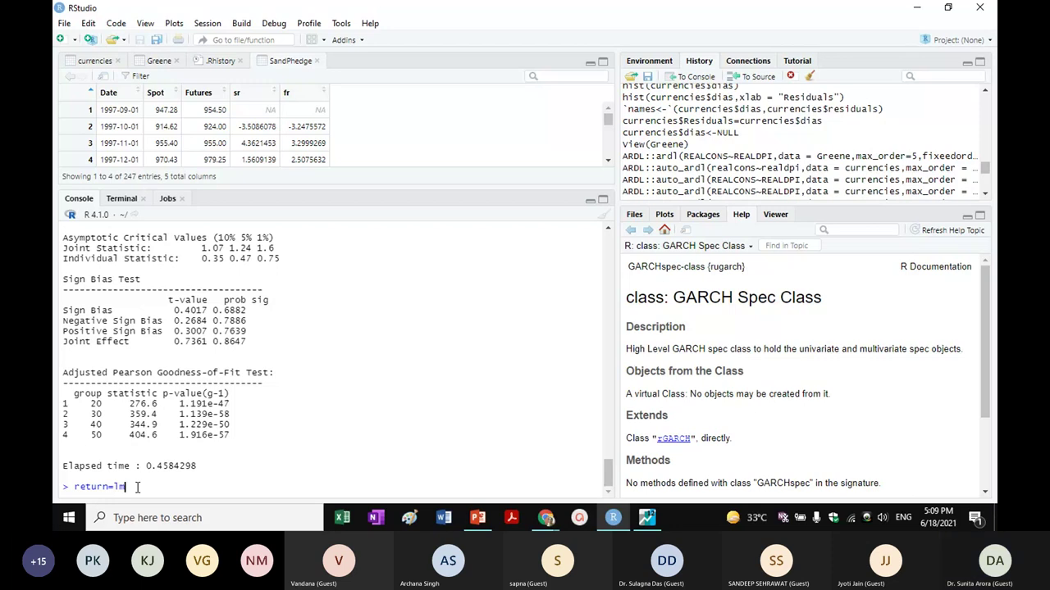
text(()
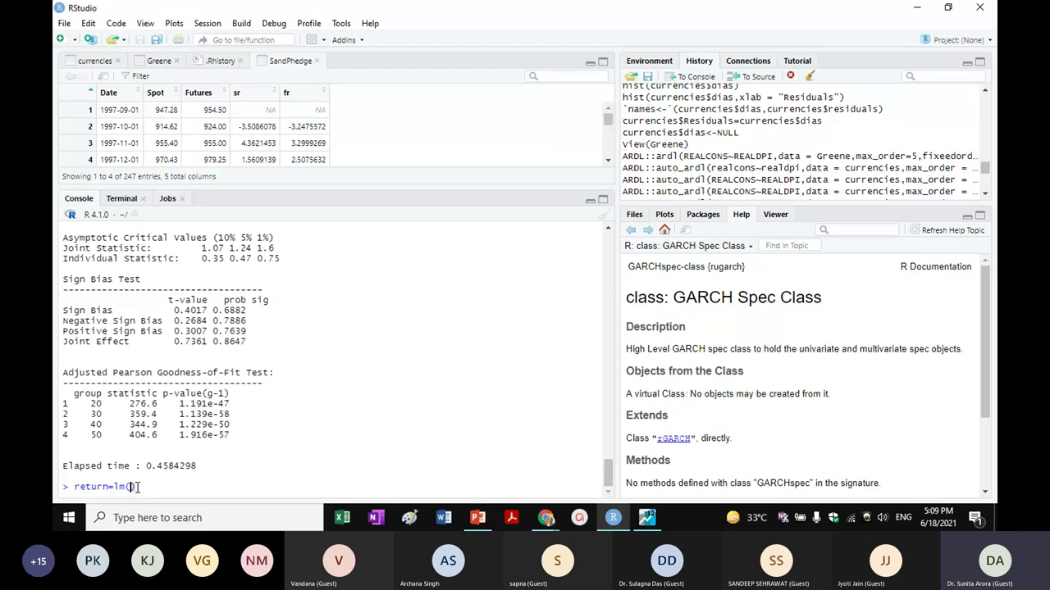
text(sr)
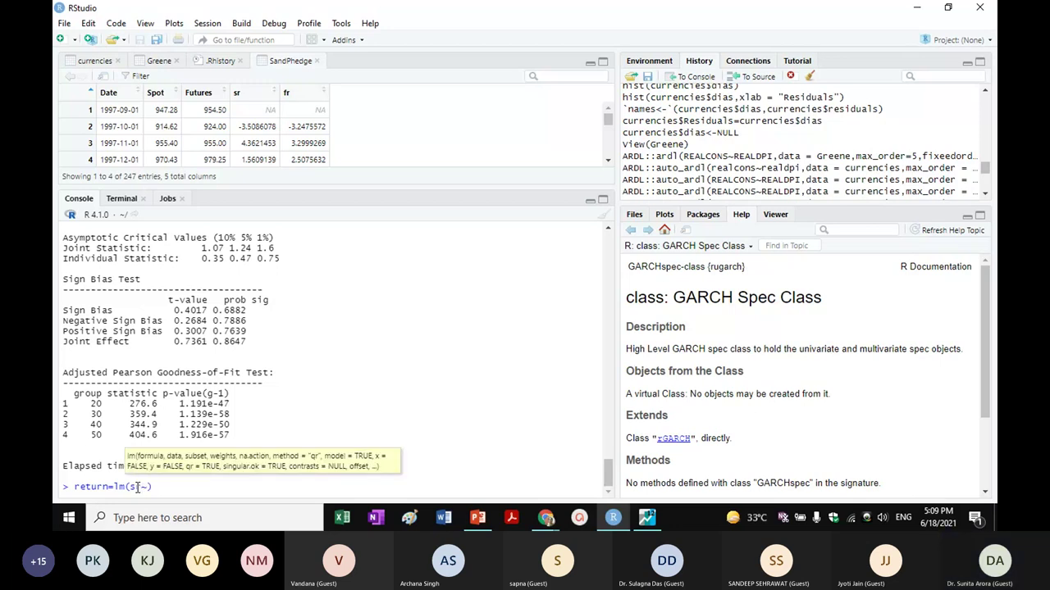
text(~fr)
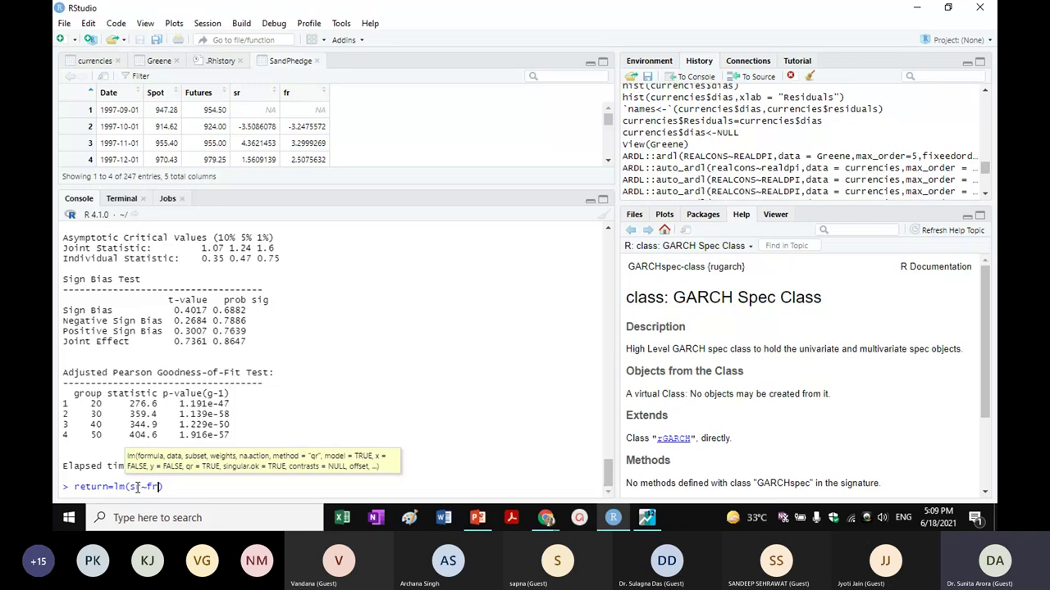
text(,data)
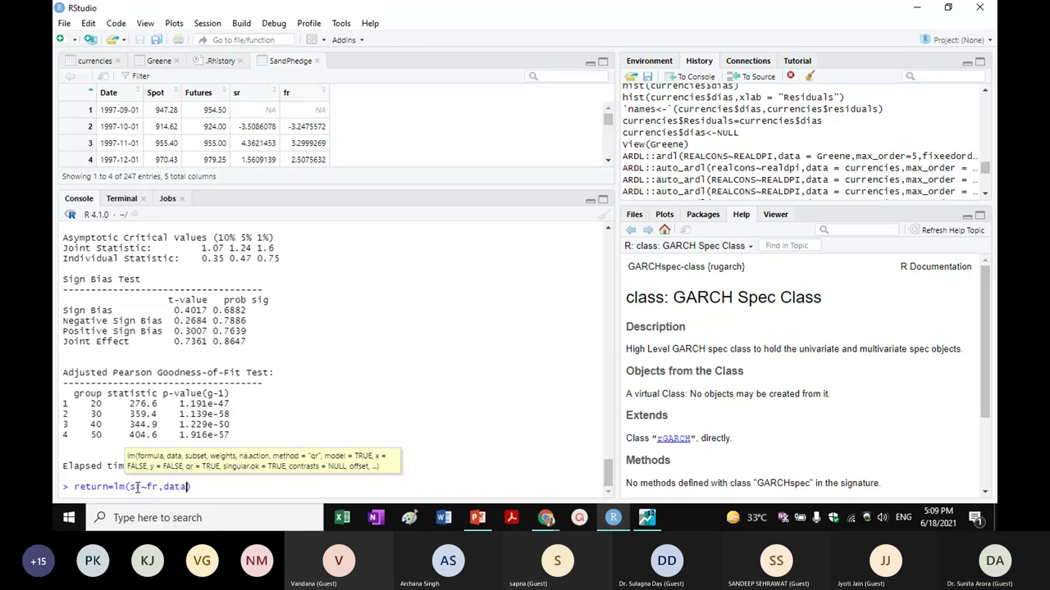
key(Tab)
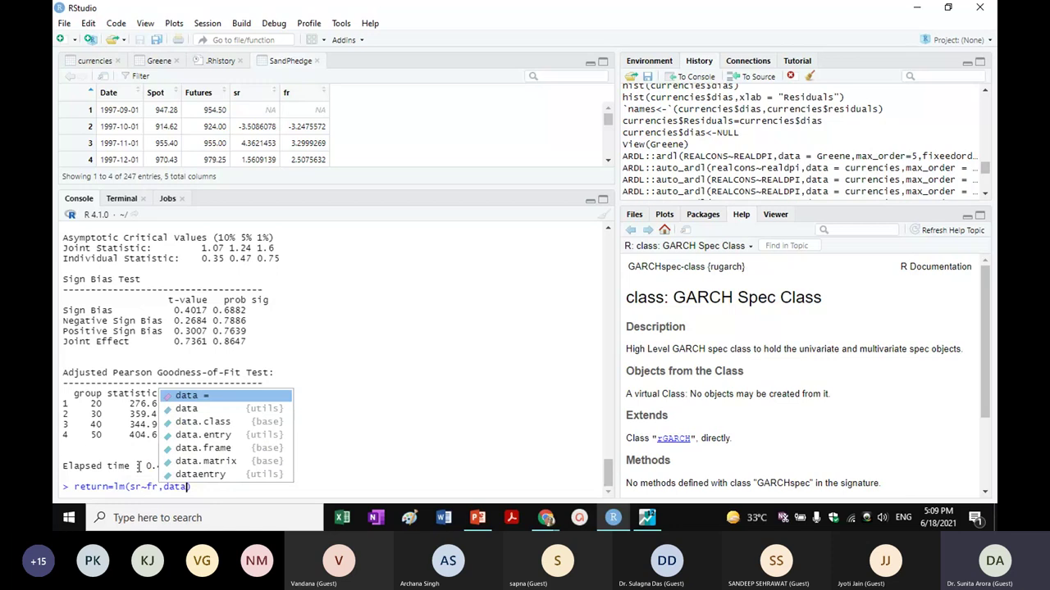
key(Return)
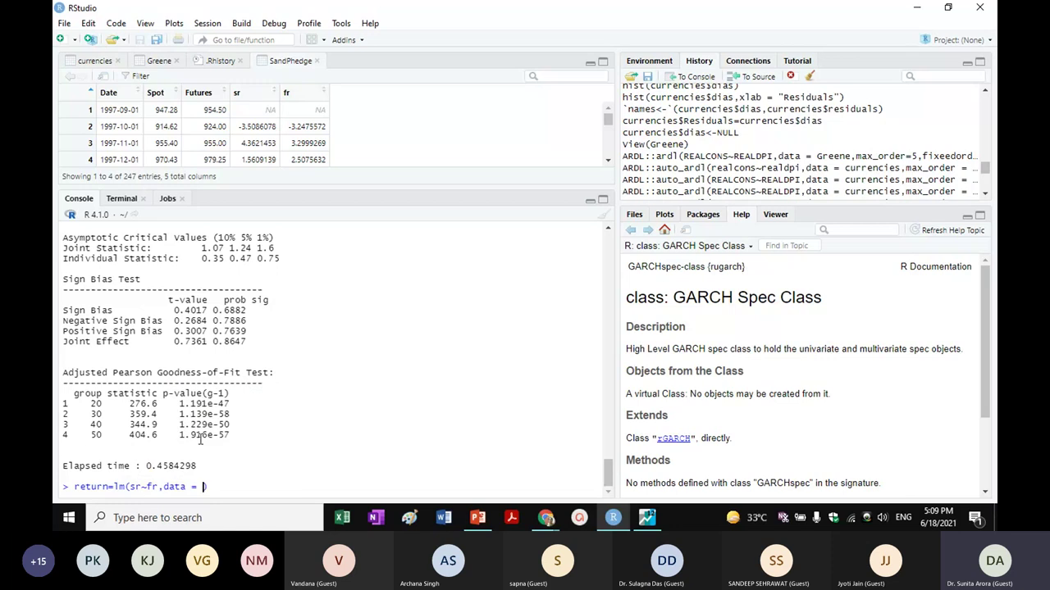
text(san)
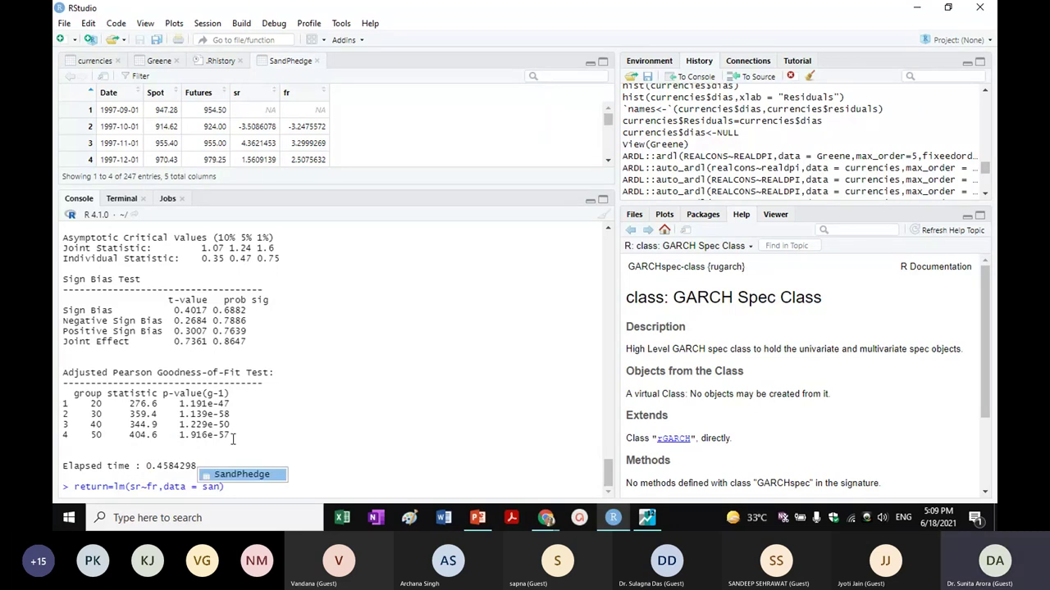
click(255, 476)
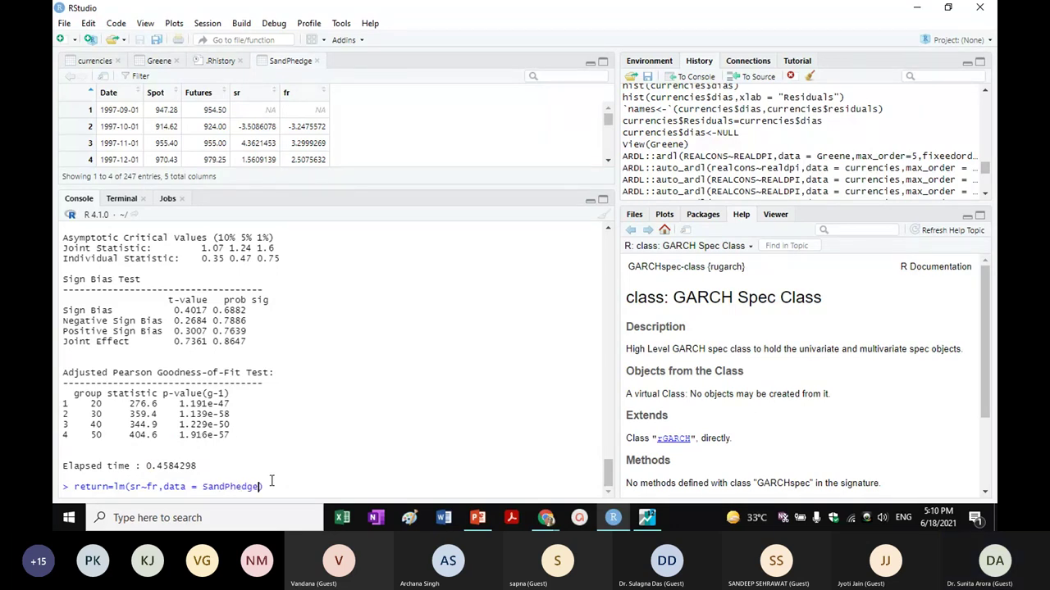
key(Return)
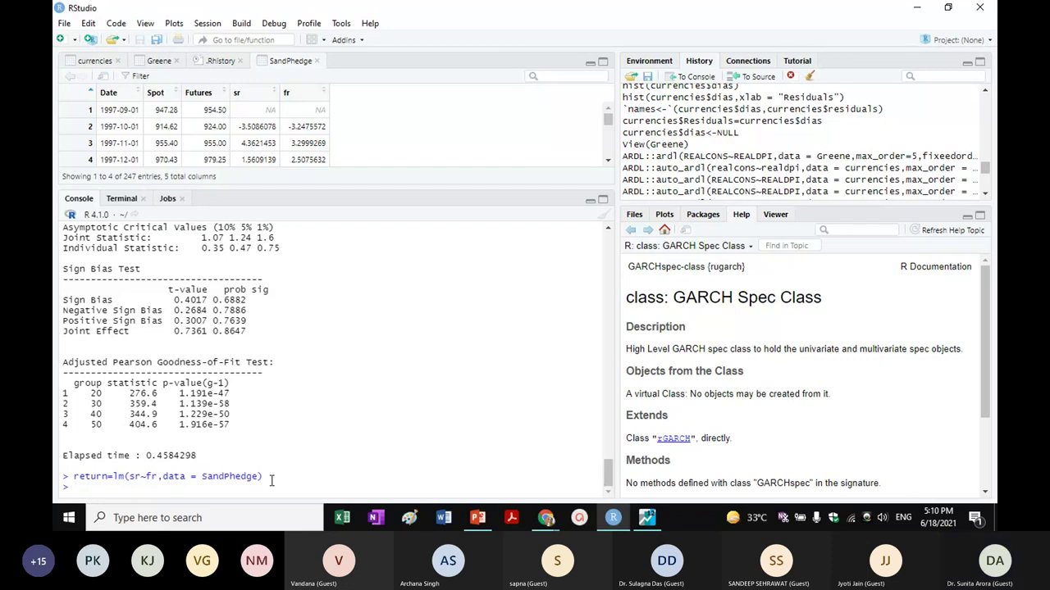
Print the regression results with summary(return) and dismiss the leftover completion suggestions.
text(summar)
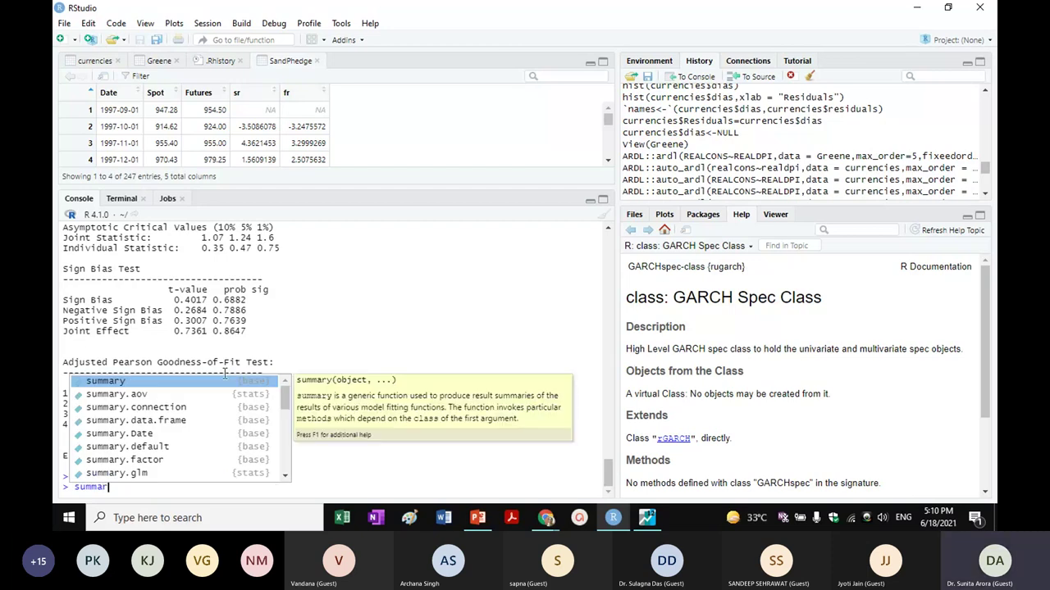
key(Tab)
text(r)
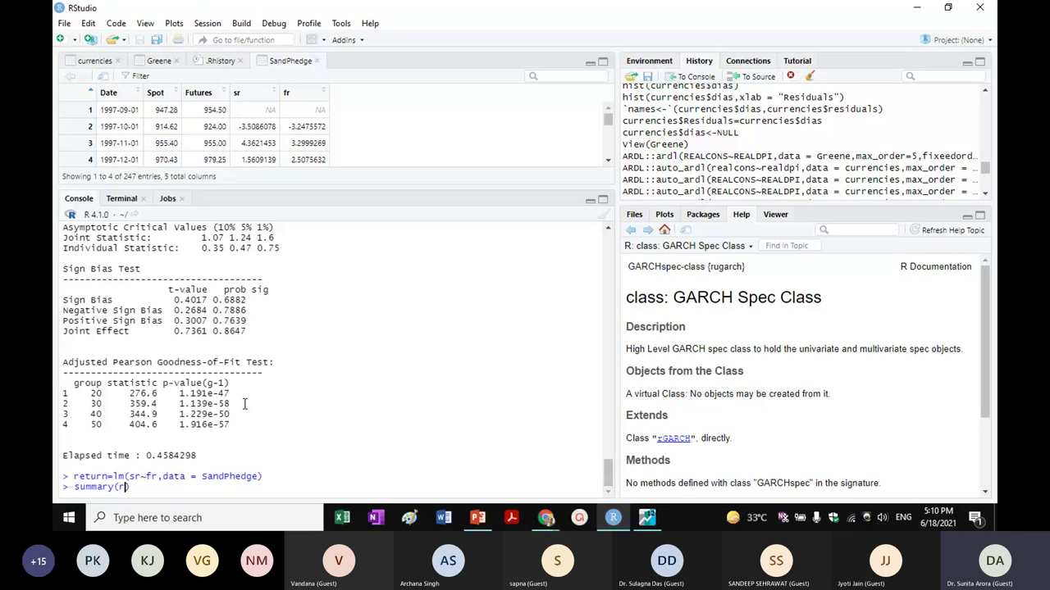
text(eturn)
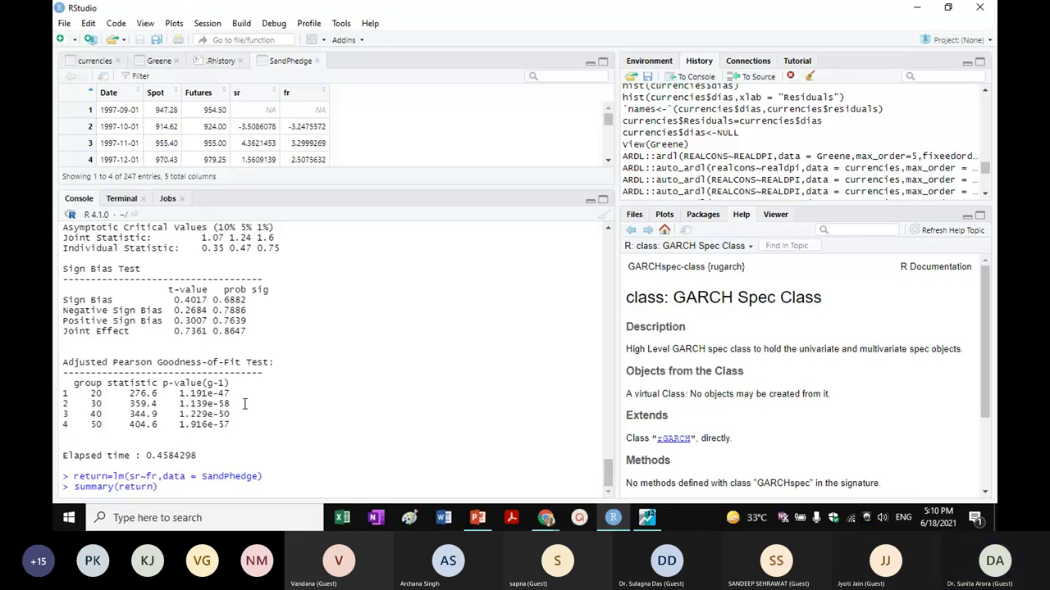
key(Return)
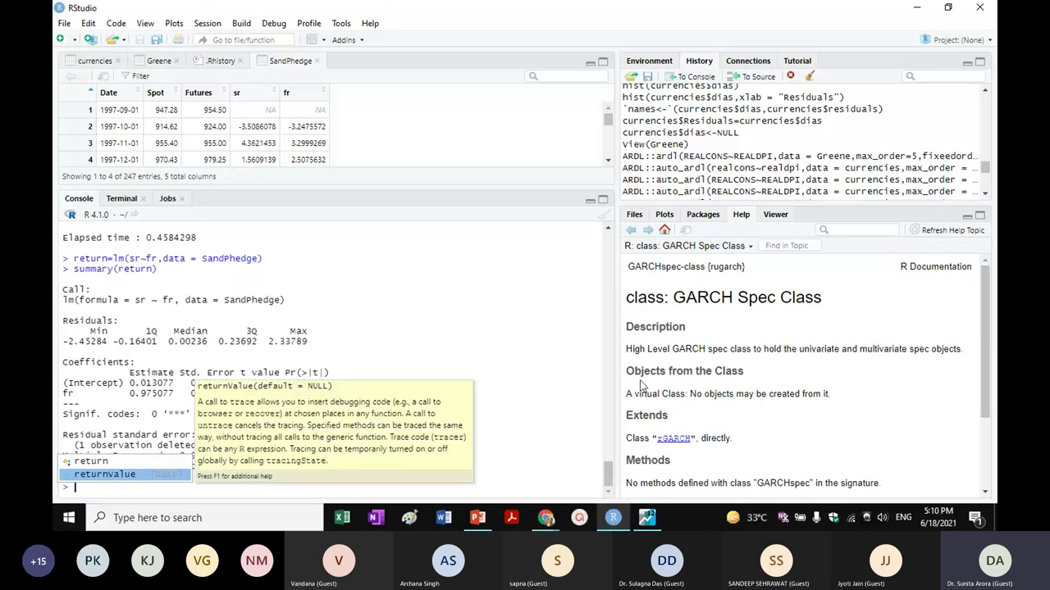
click(440, 331)
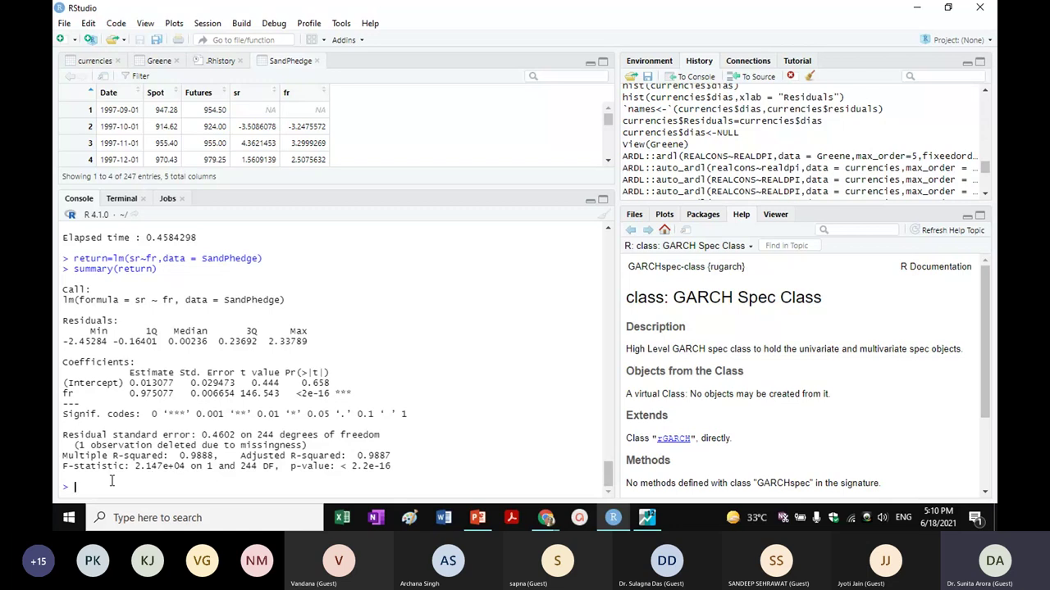
Fit the same regression with explicit column references, running return1=lm(SandPhedge$sr~SandPhedge$fr) in the console.
text(return)
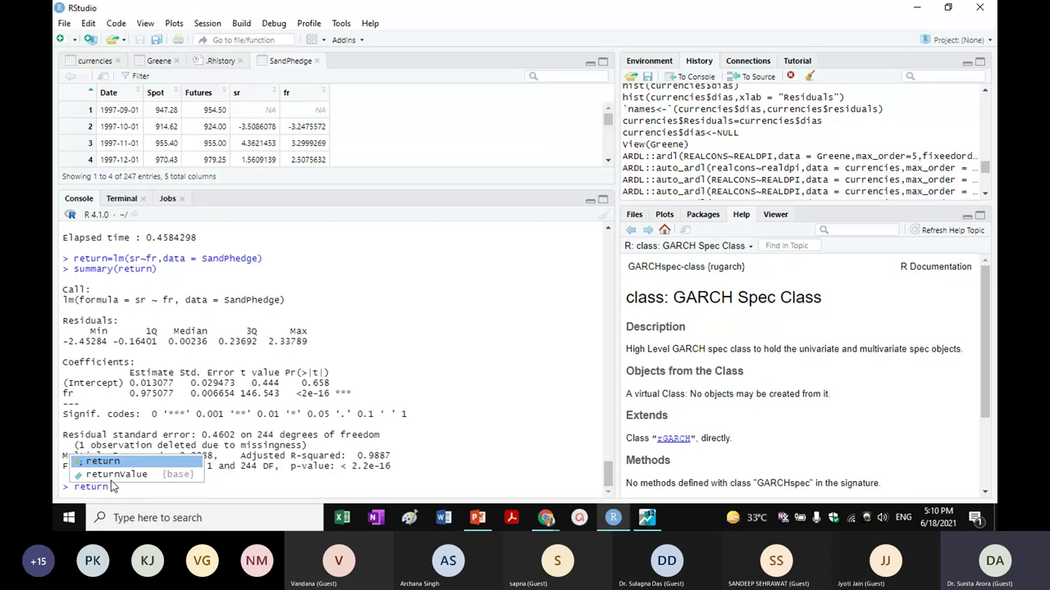
key(Return)
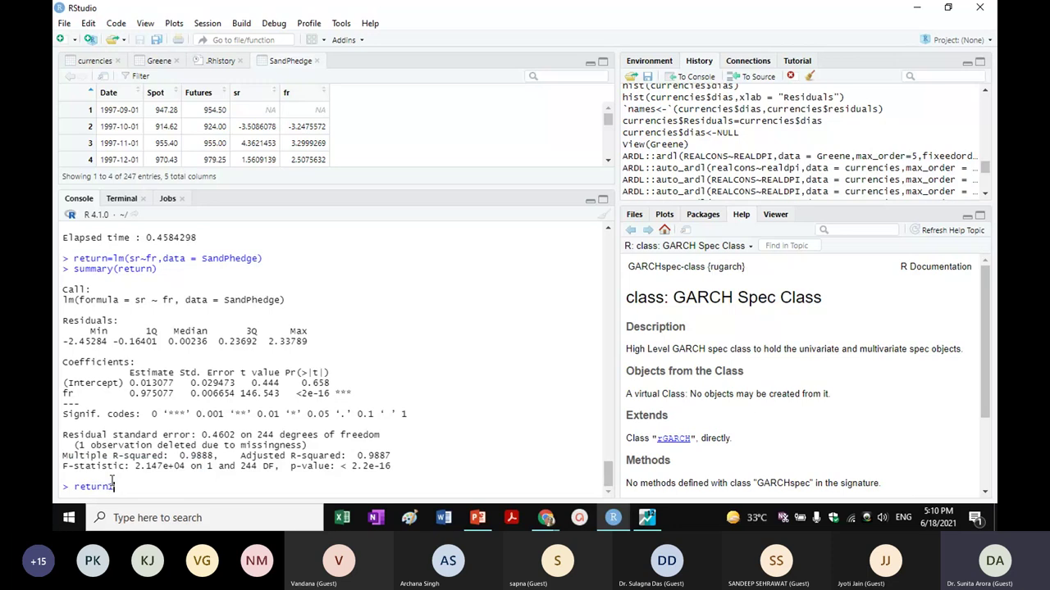
text(=lm)
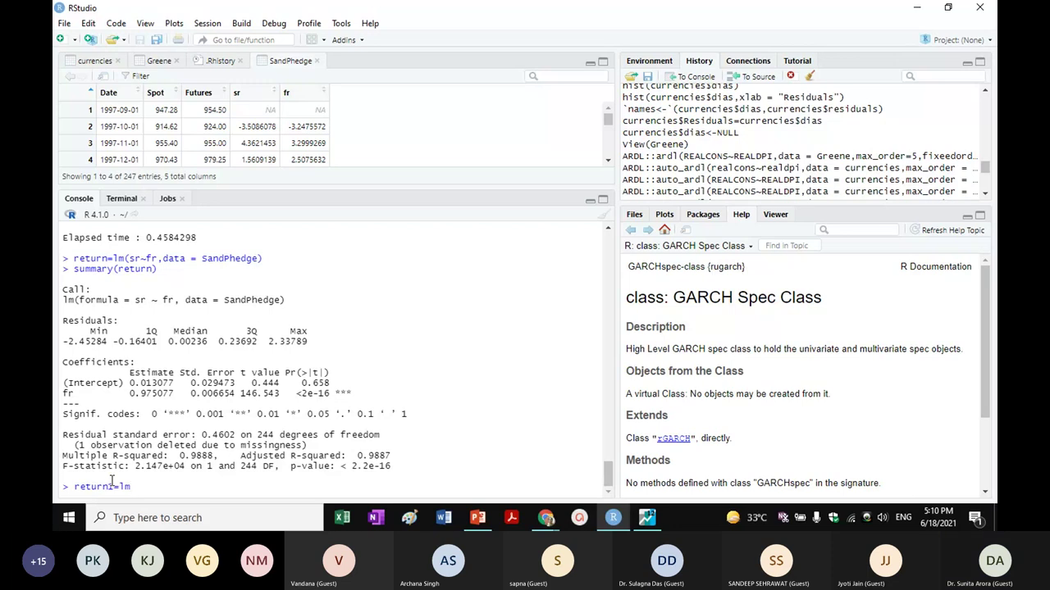
text(()
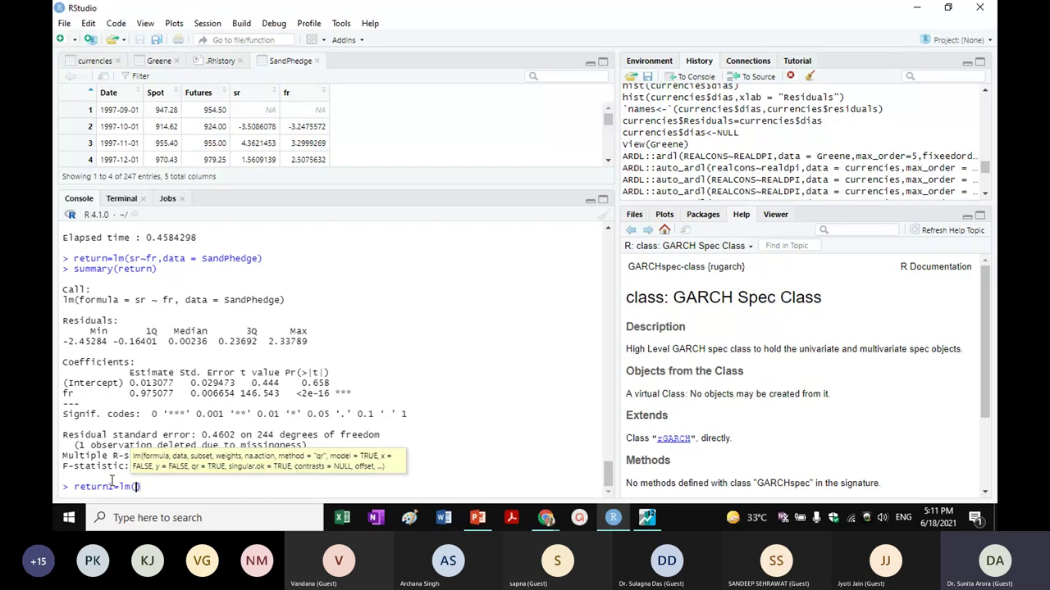
text(s)
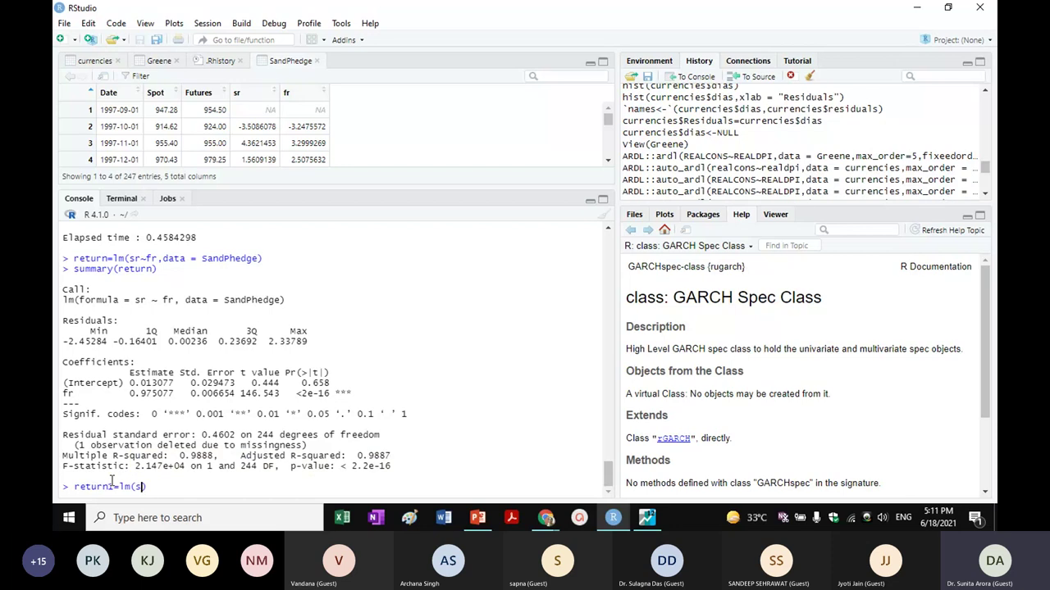
text(and)
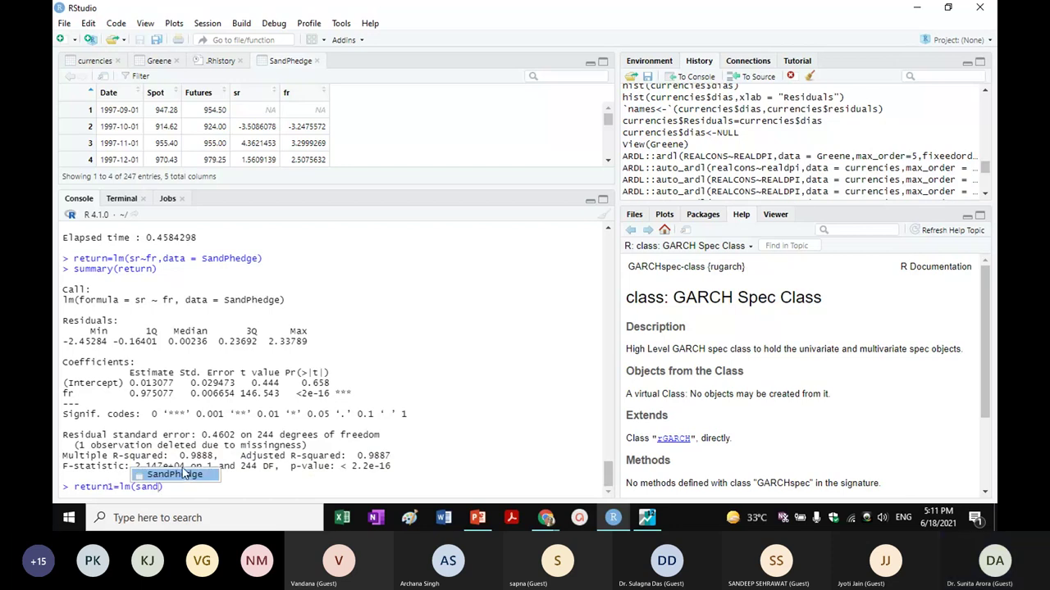
click(182, 474)
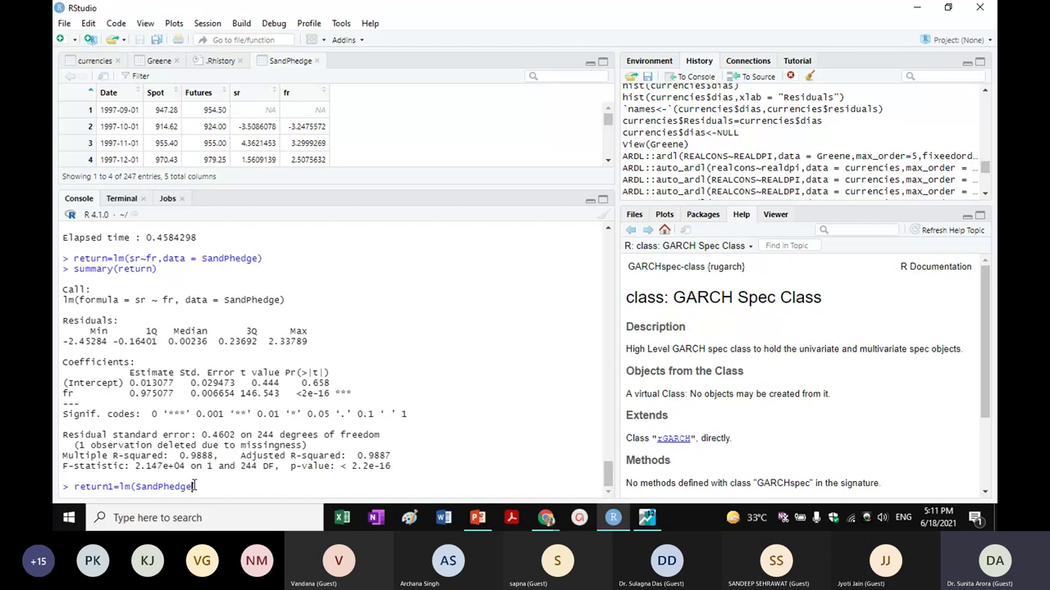
text($)
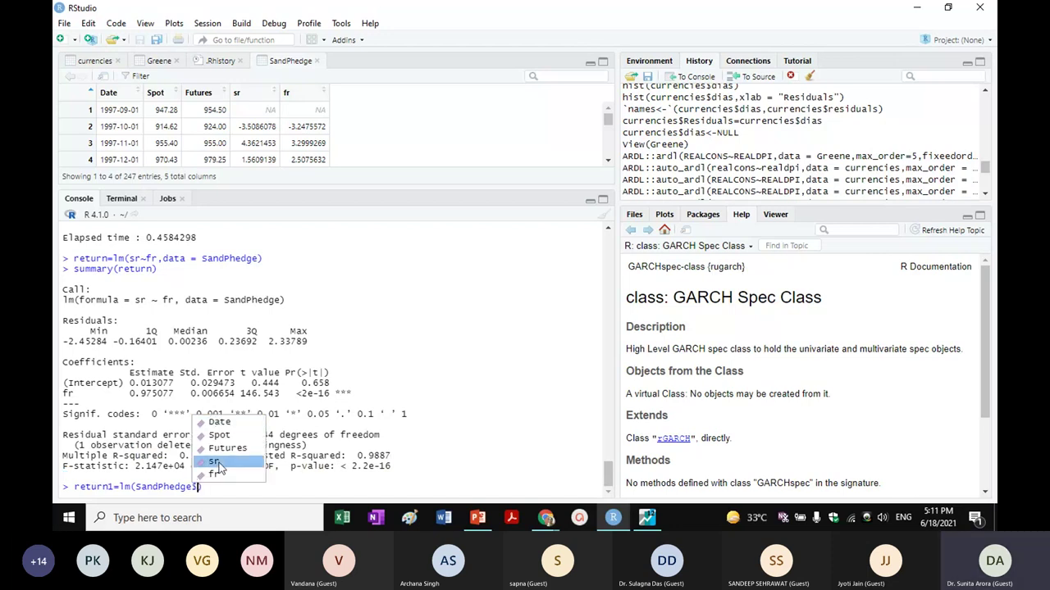
click(219, 461)
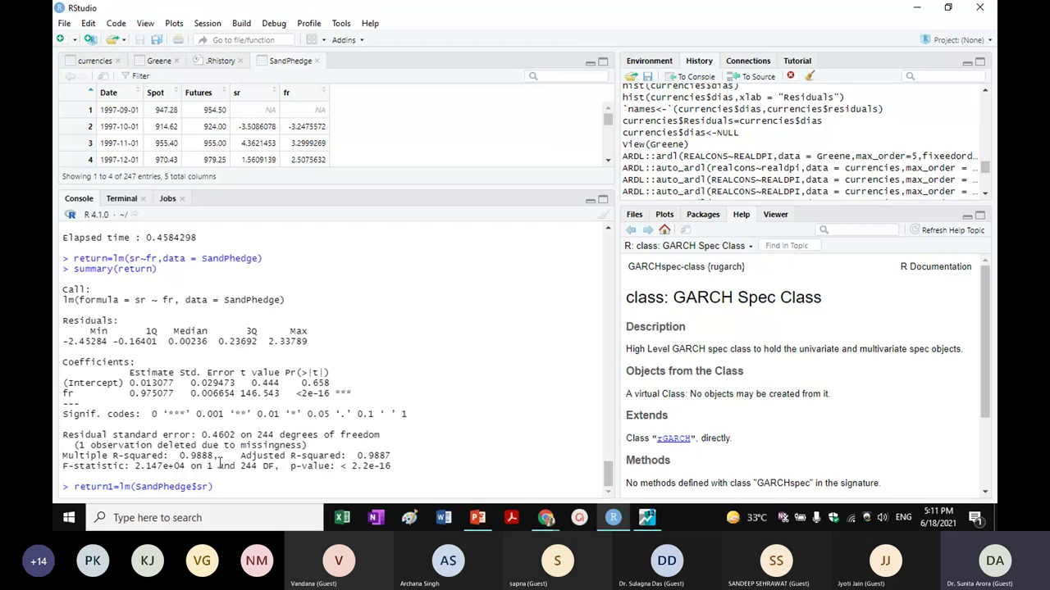
text(~sand)
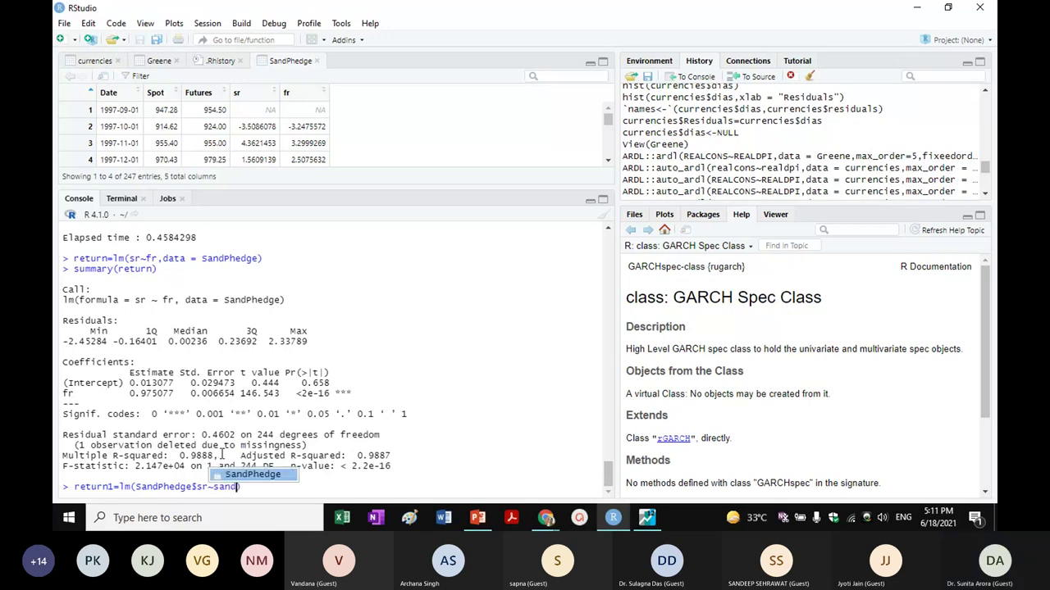
key(Tab)
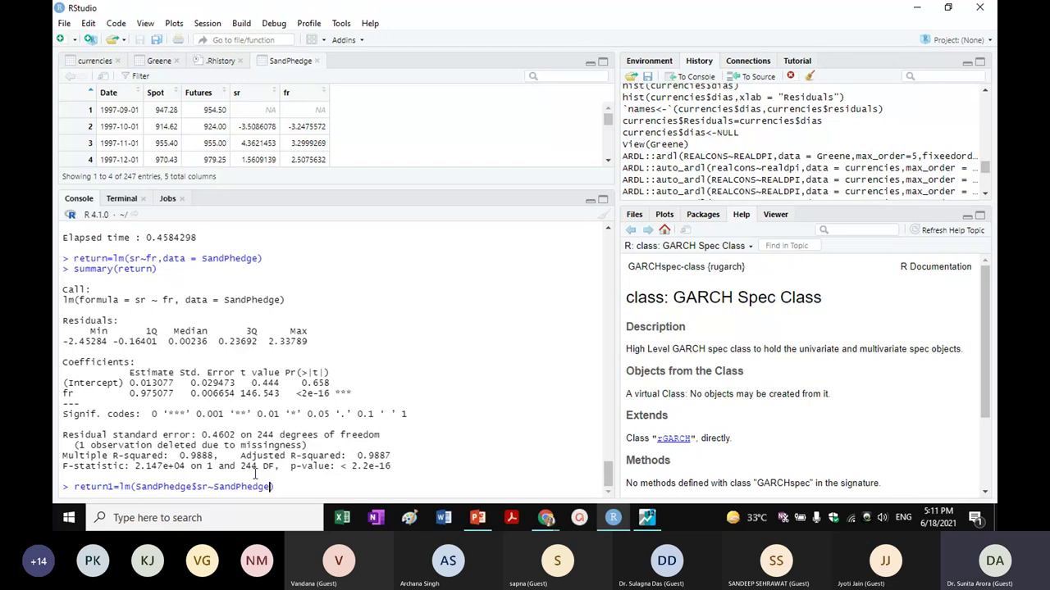
text($)
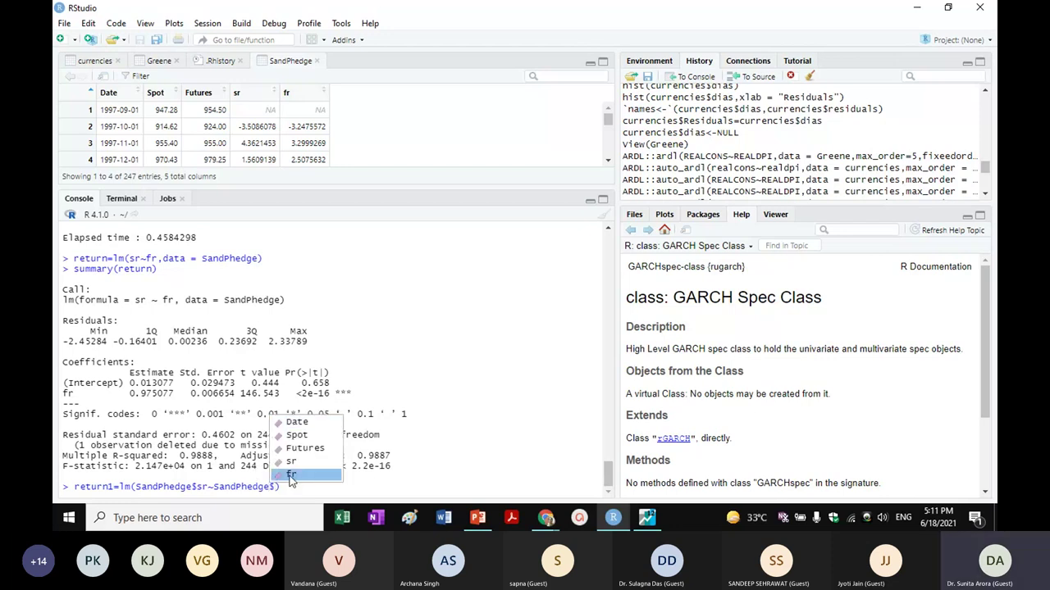
click(291, 476)
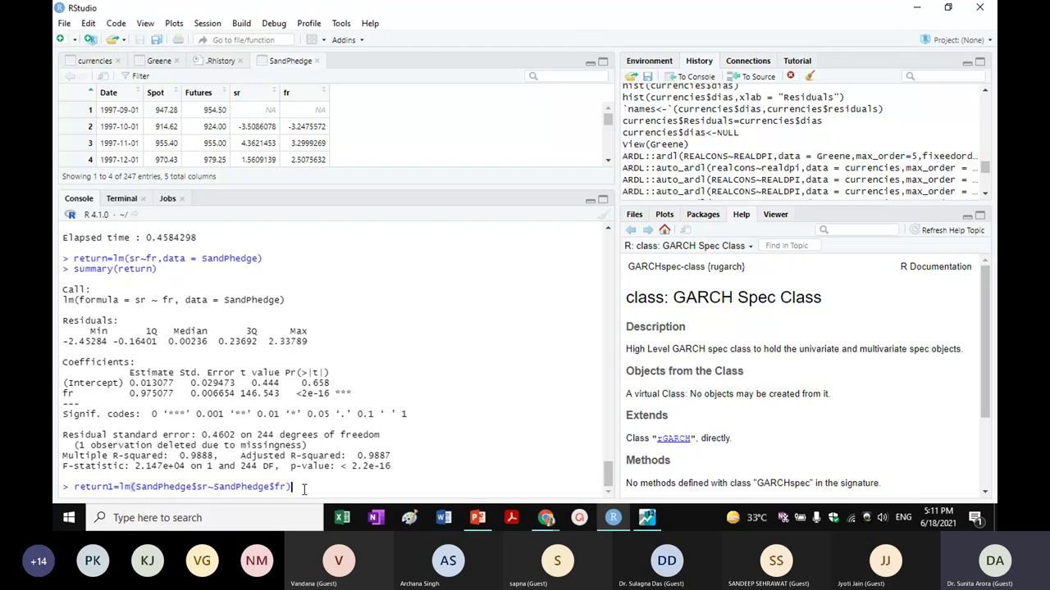
key(Return)
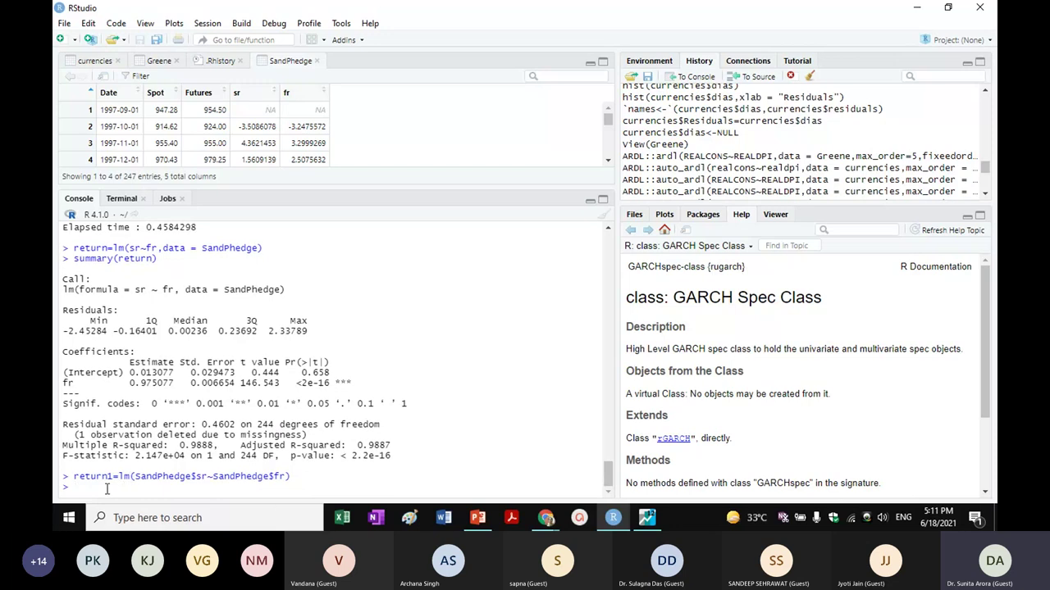
Print the second model's results with summary(return1) and compare them with the first model's output.
text(summary)
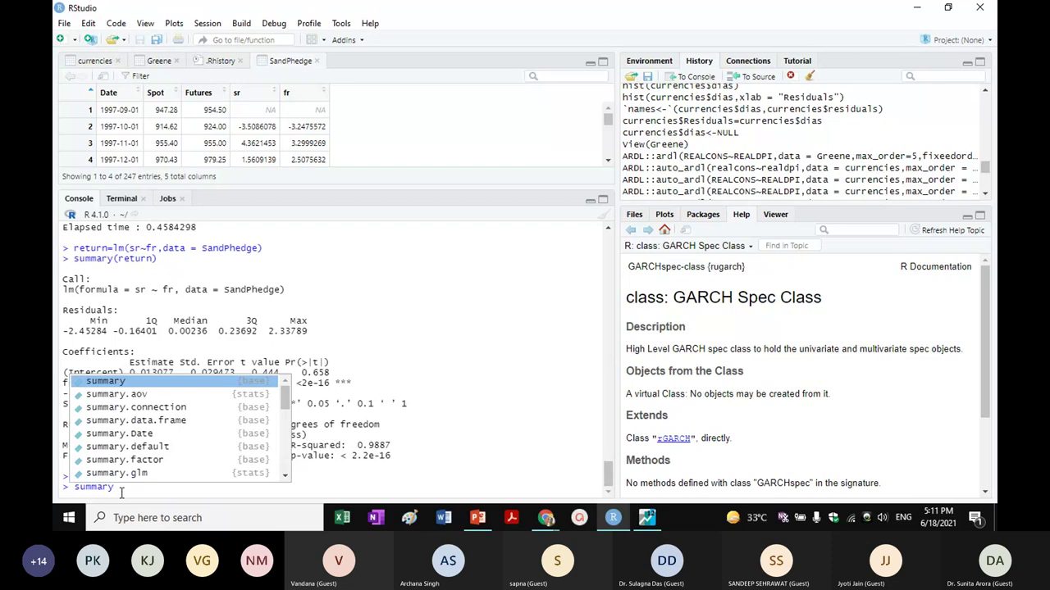
click(111, 384)
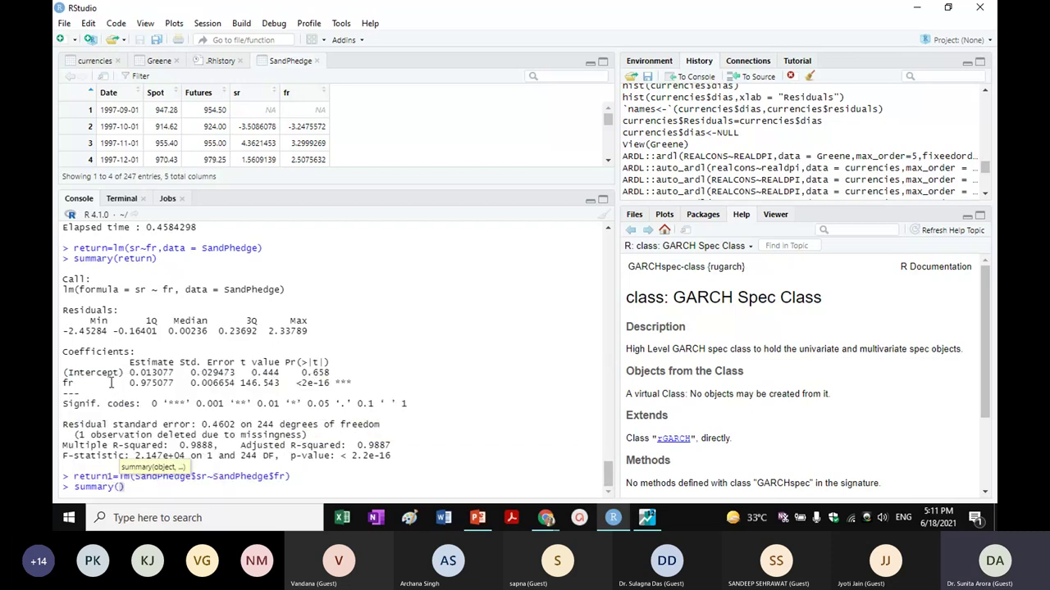
text(return)
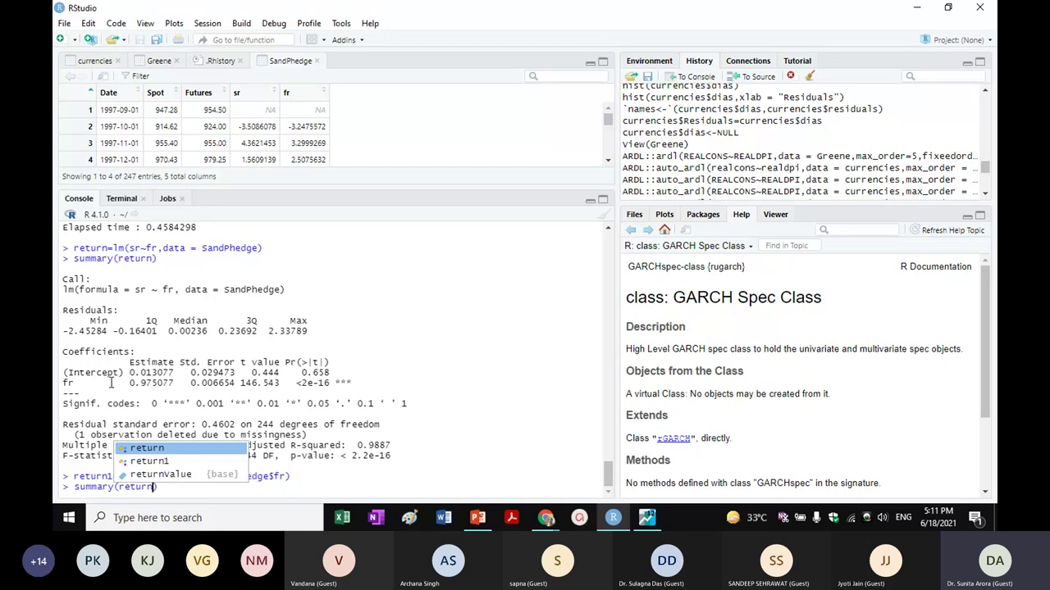
click(156, 461)
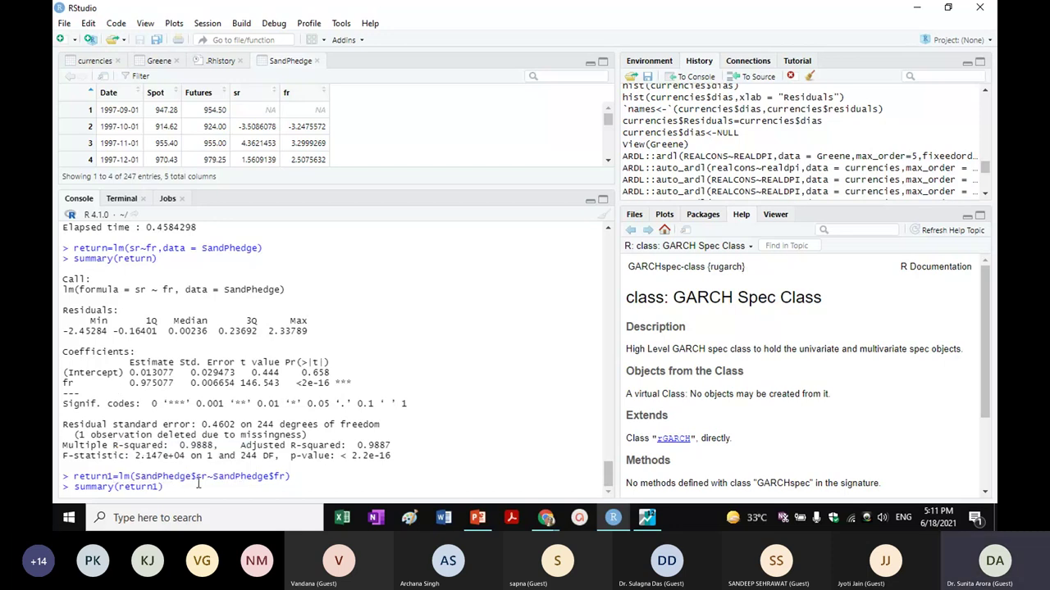
key(End)
key(Return)
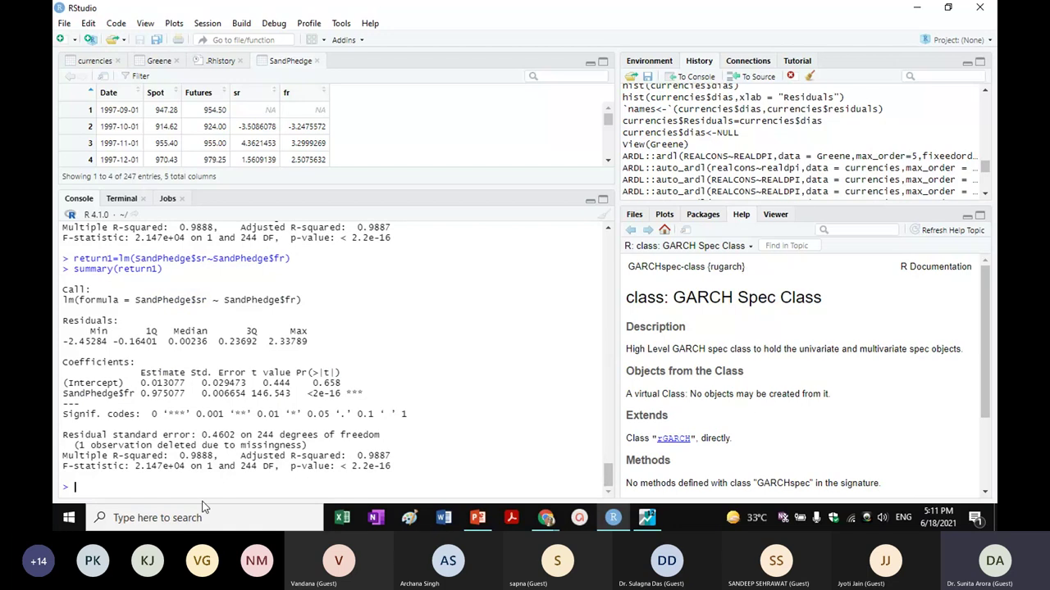
scroll(281, 392, up, 3)
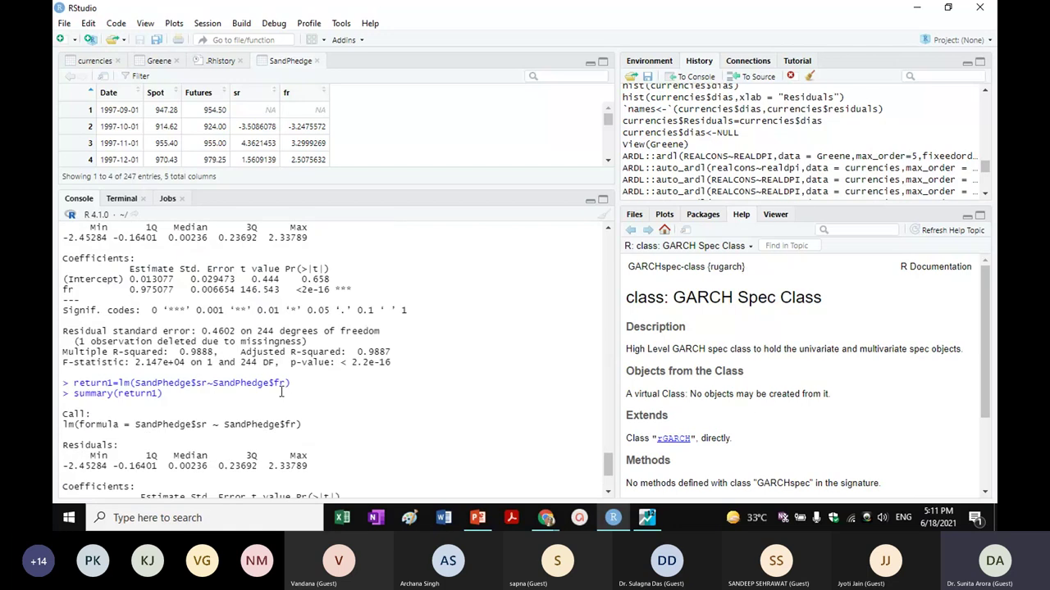
Compare the residuals and the intercept and fr coefficient estimates between the summaries of return and return1.
scroll(281, 392, up, 2)
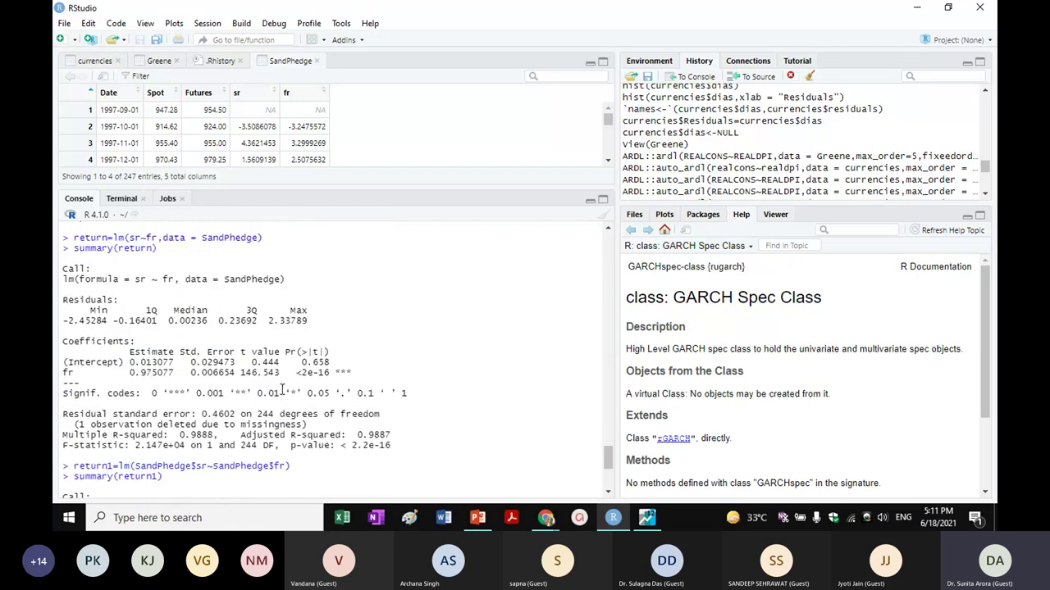
scroll(284, 386, down, 1)
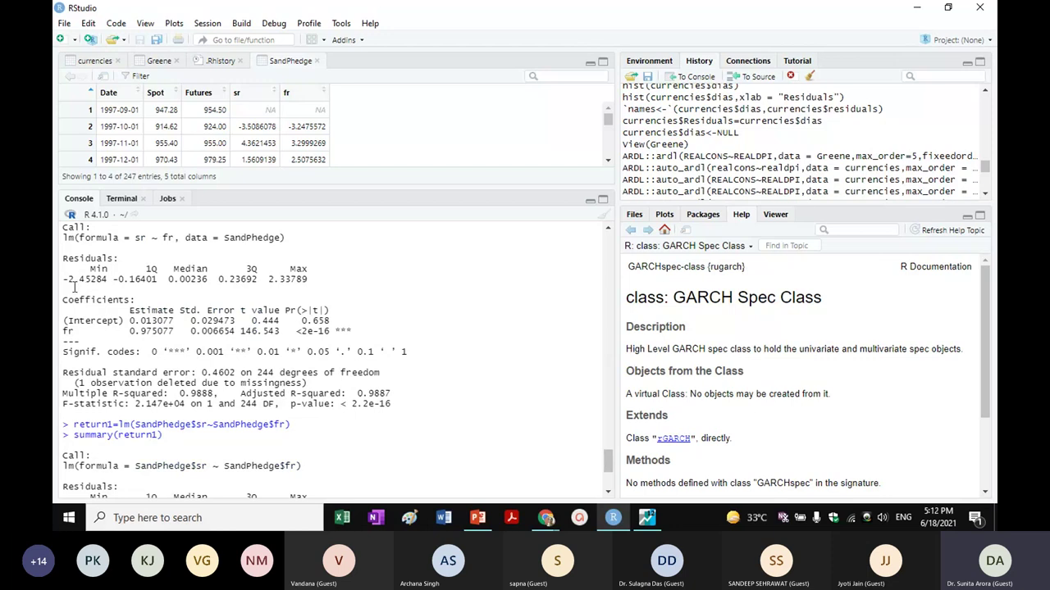
scroll(119, 465, down, 2)
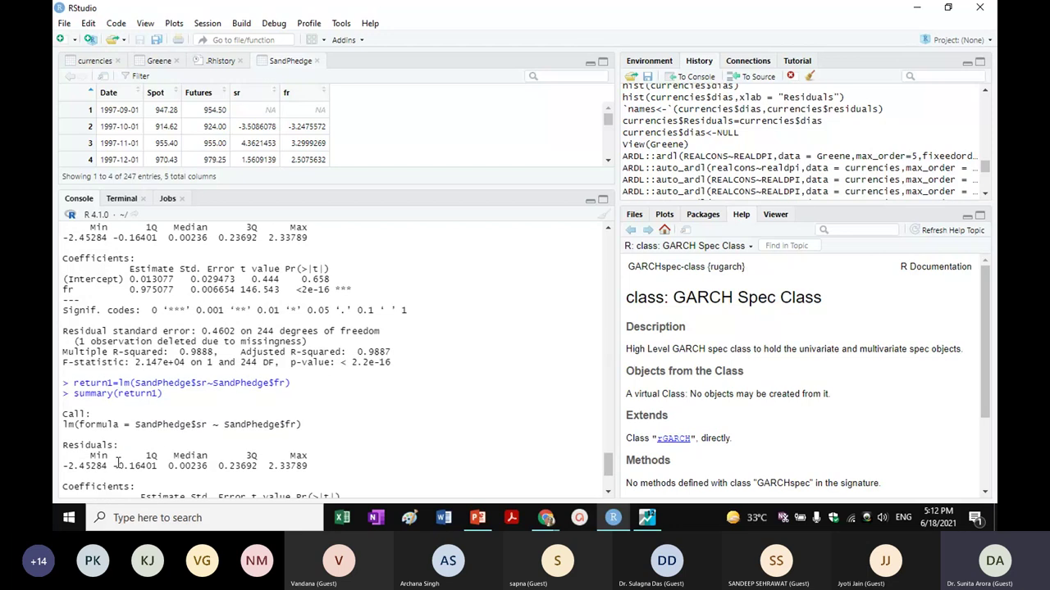
scroll(119, 465, down, 2)
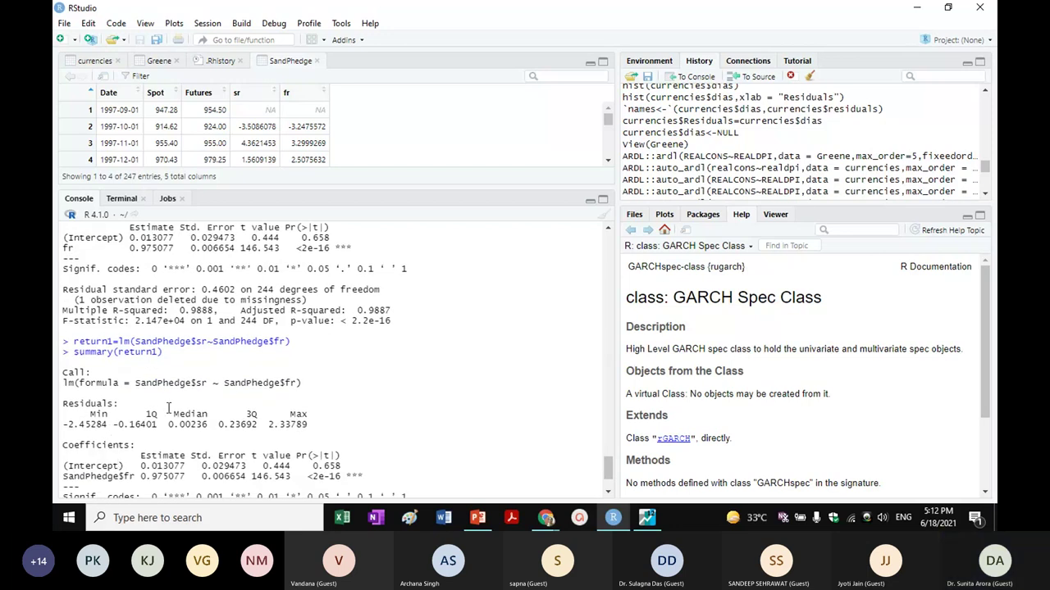
scroll(206, 395, up, 2)
scroll(206, 395, down, 2)
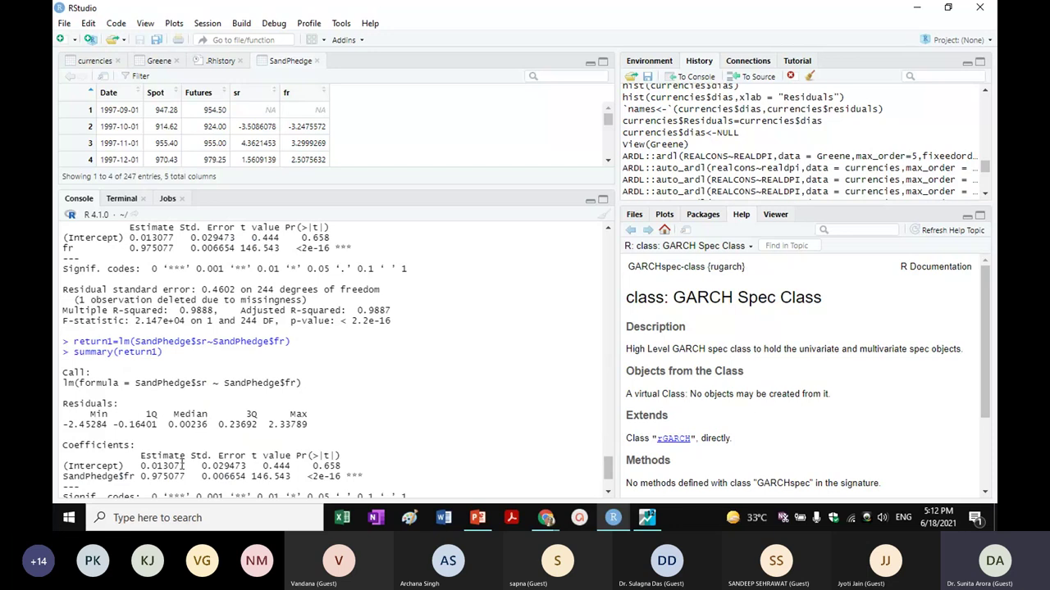
drag(190, 465, 139, 466)
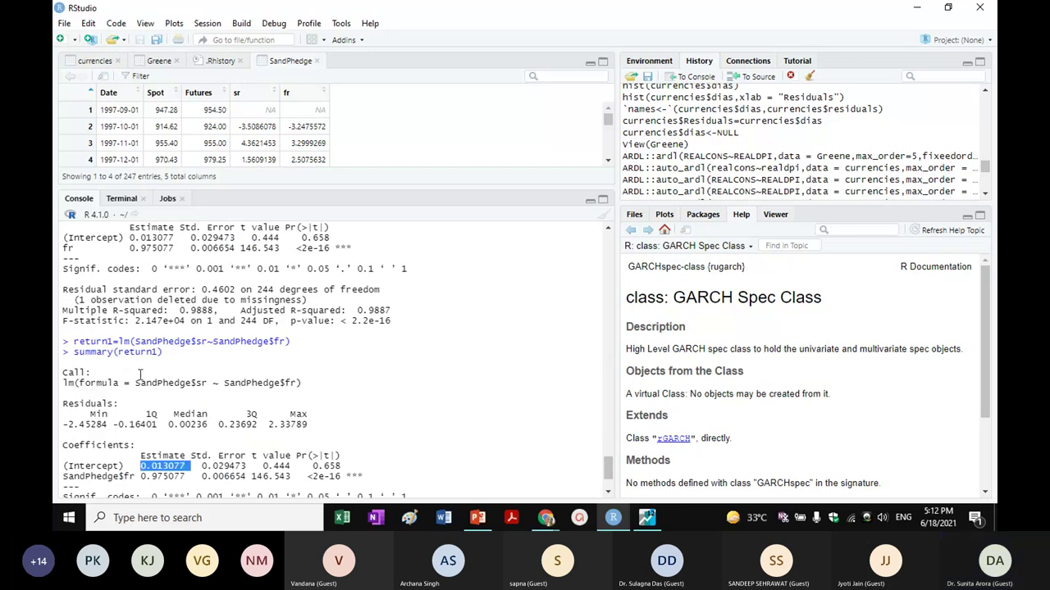
click(172, 238)
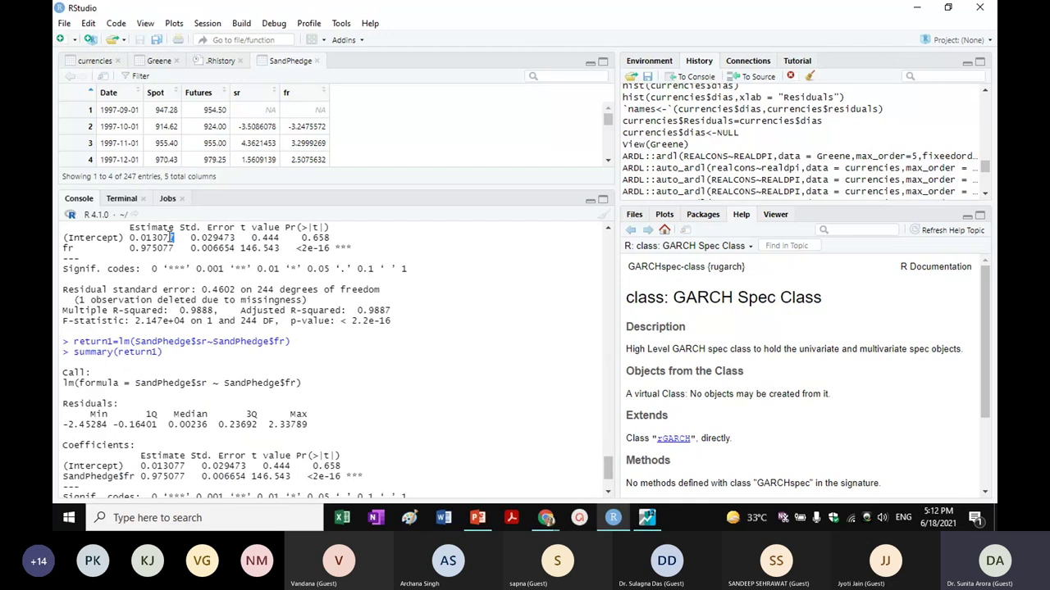
double_click(173, 238)
click(406, 411)
Try to store the first model's residuals as a new res column by running SandPhedge$res=residuals(return).
scroll(401, 426, down, 2)
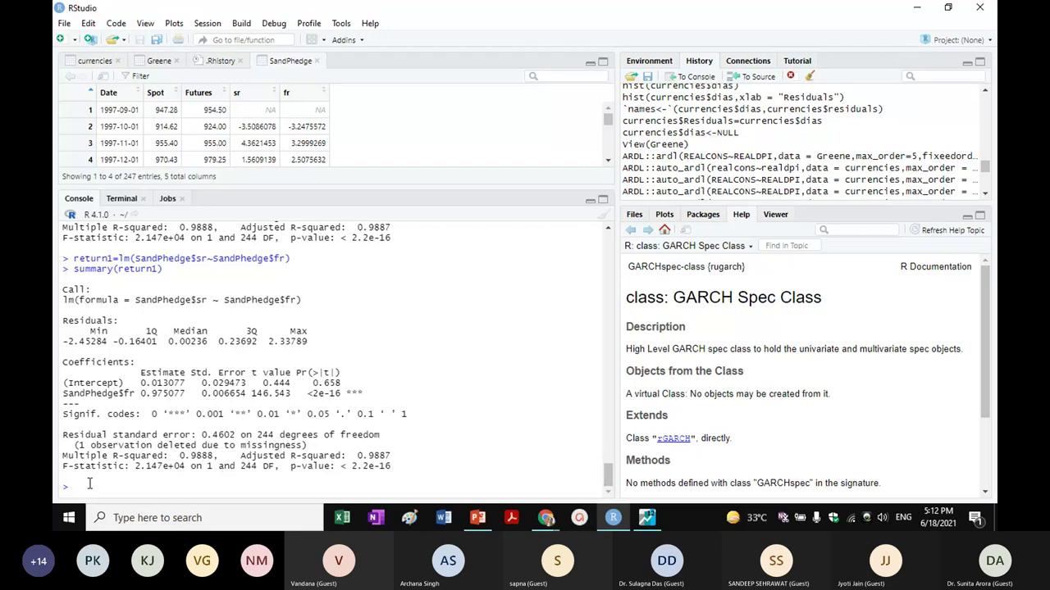
text(sa)
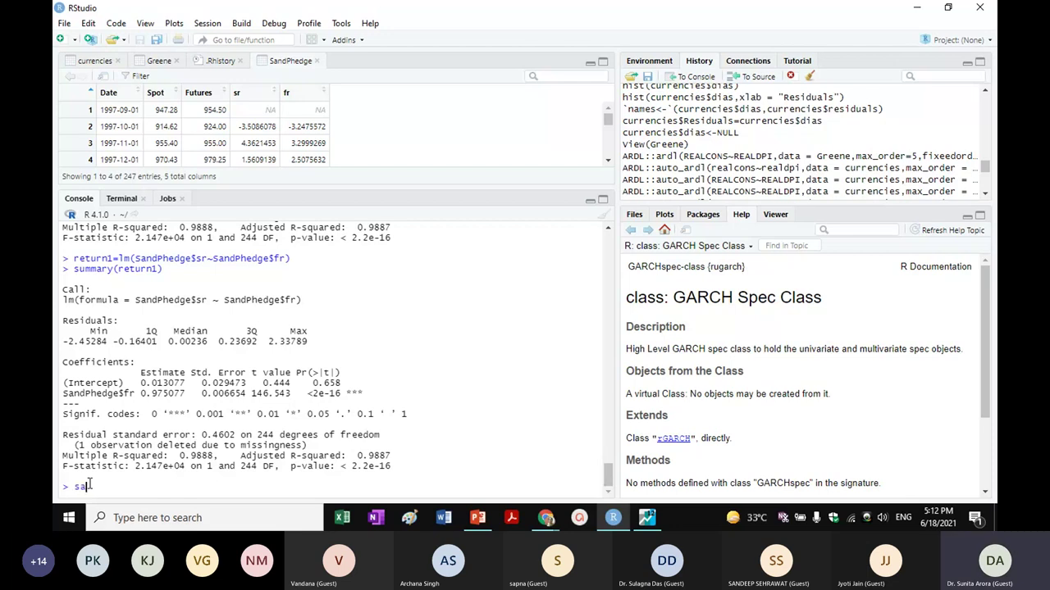
text(n)
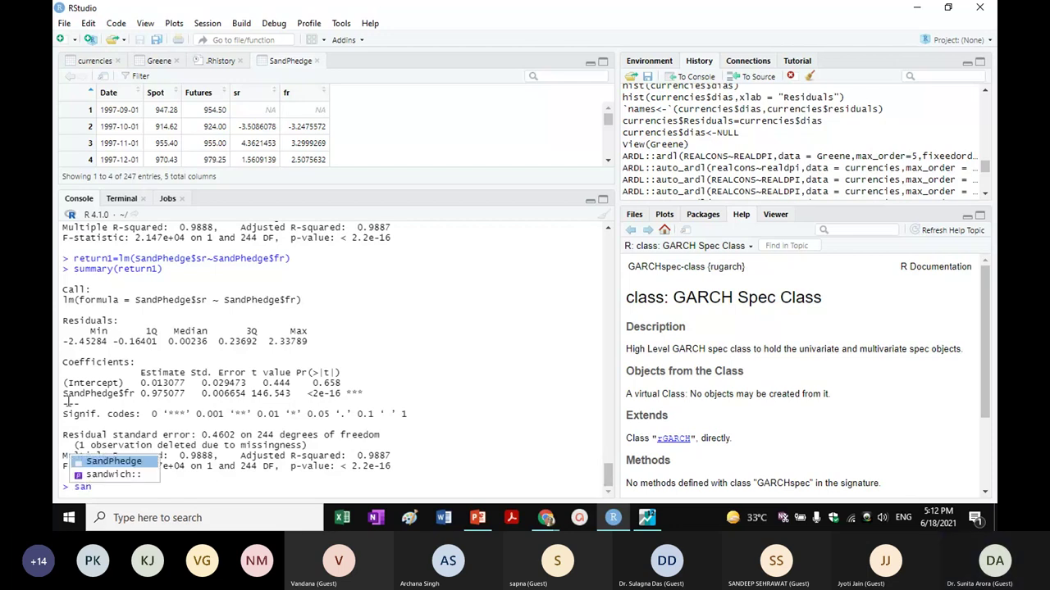
click(114, 463)
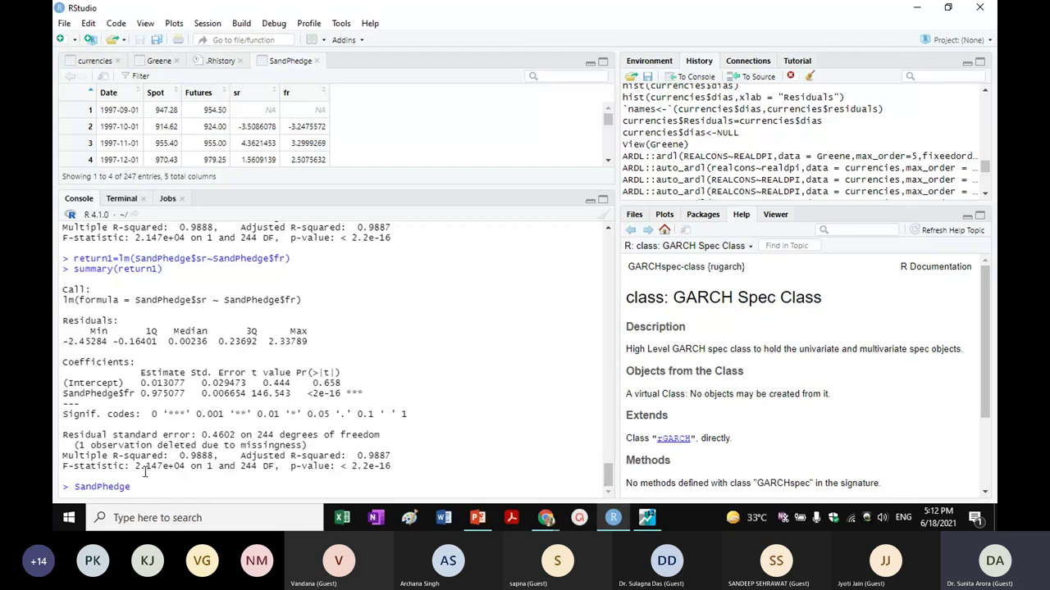
text($)
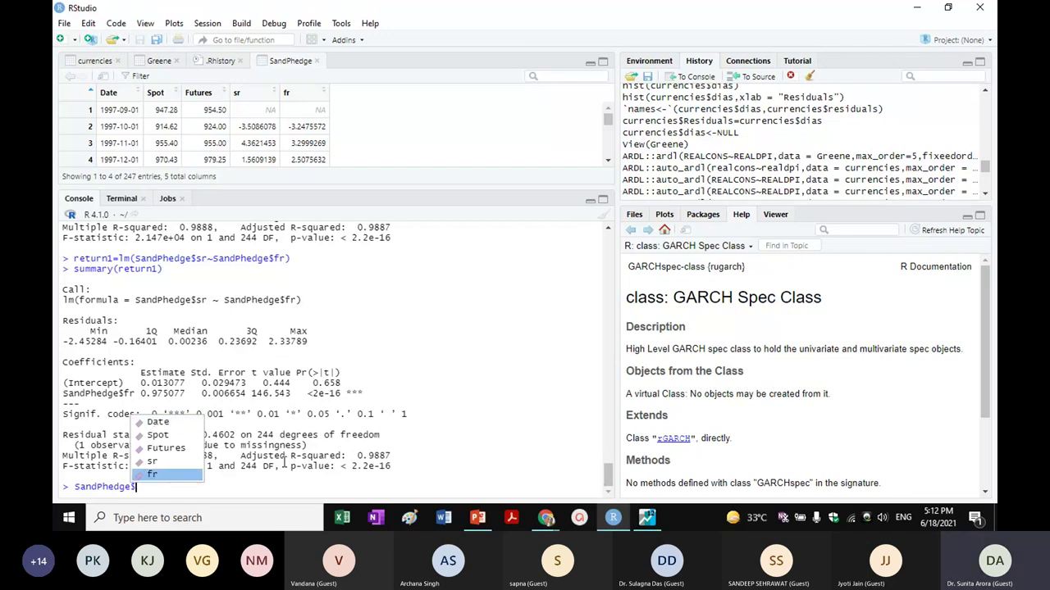
text(res)
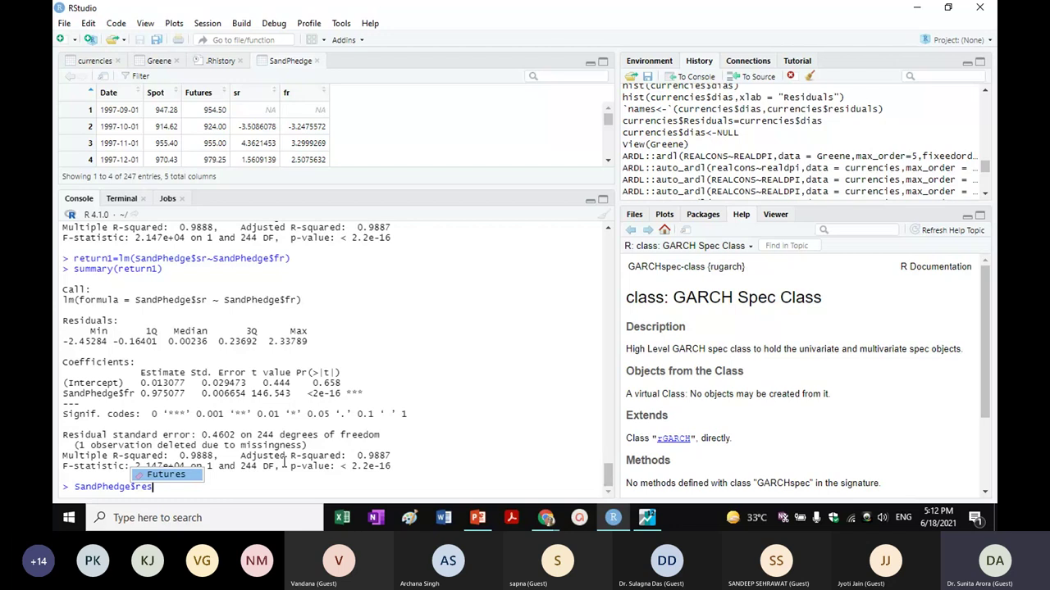
text(=r)
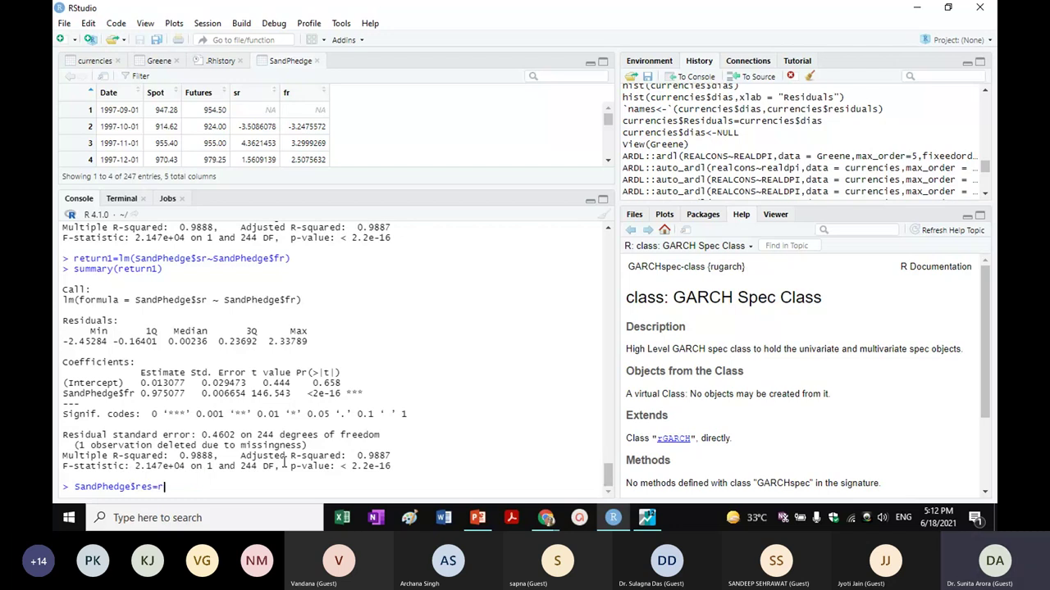
text(es)
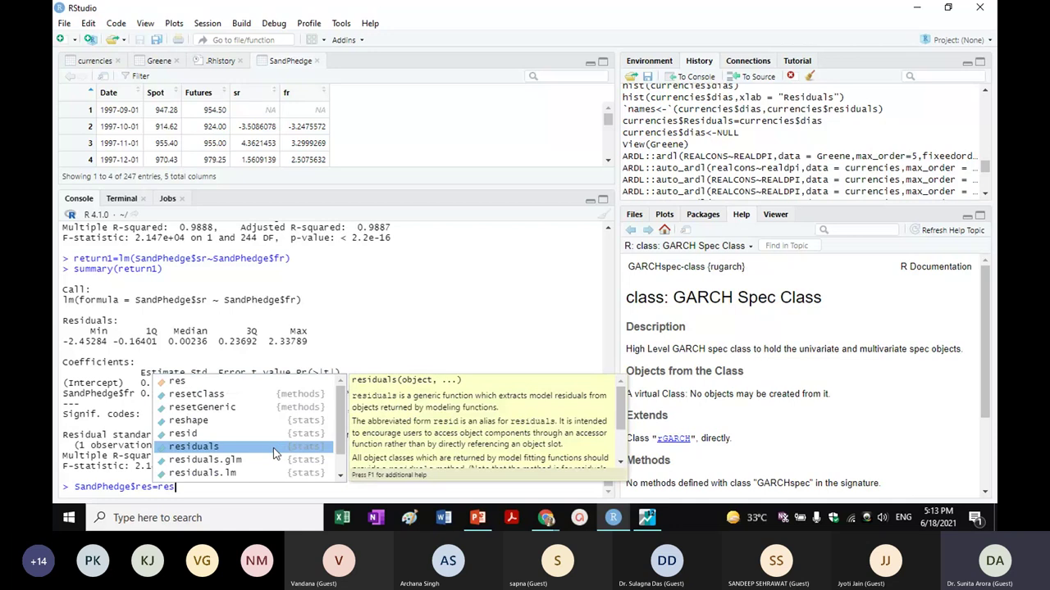
click(279, 447)
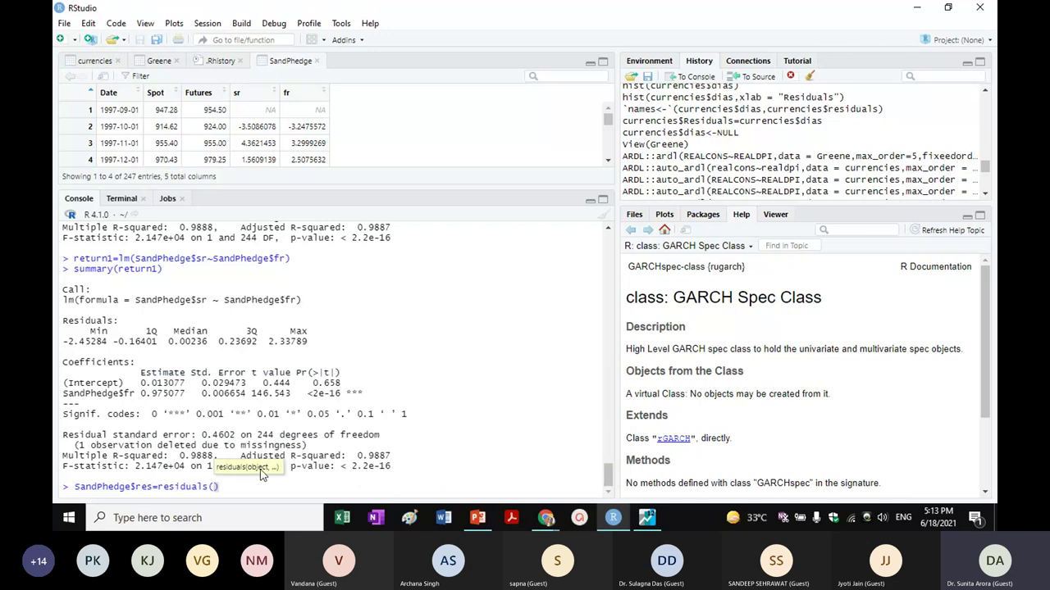
text(retu)
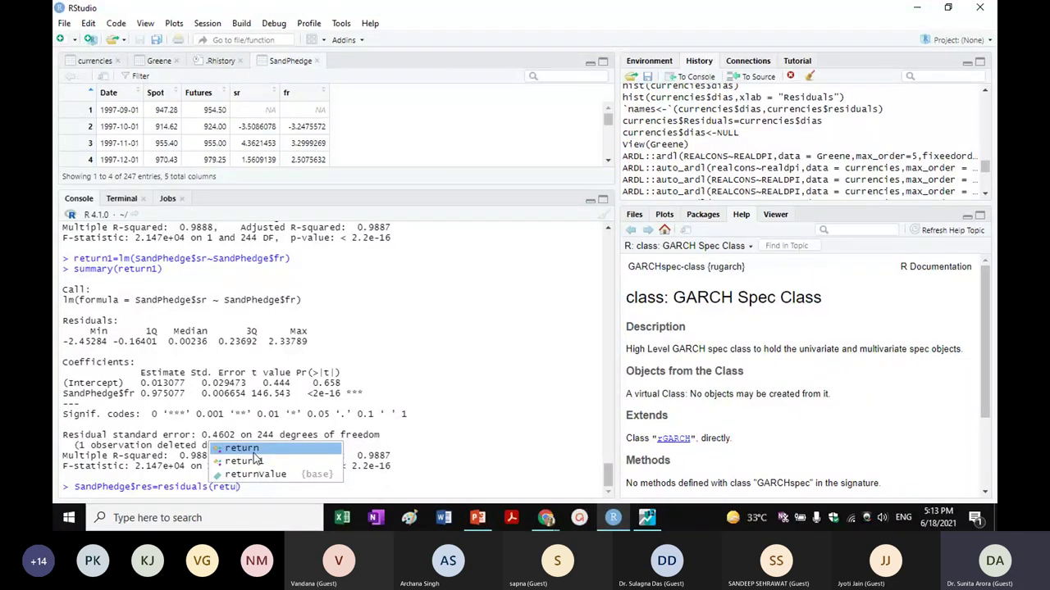
click(257, 448)
key(Return)
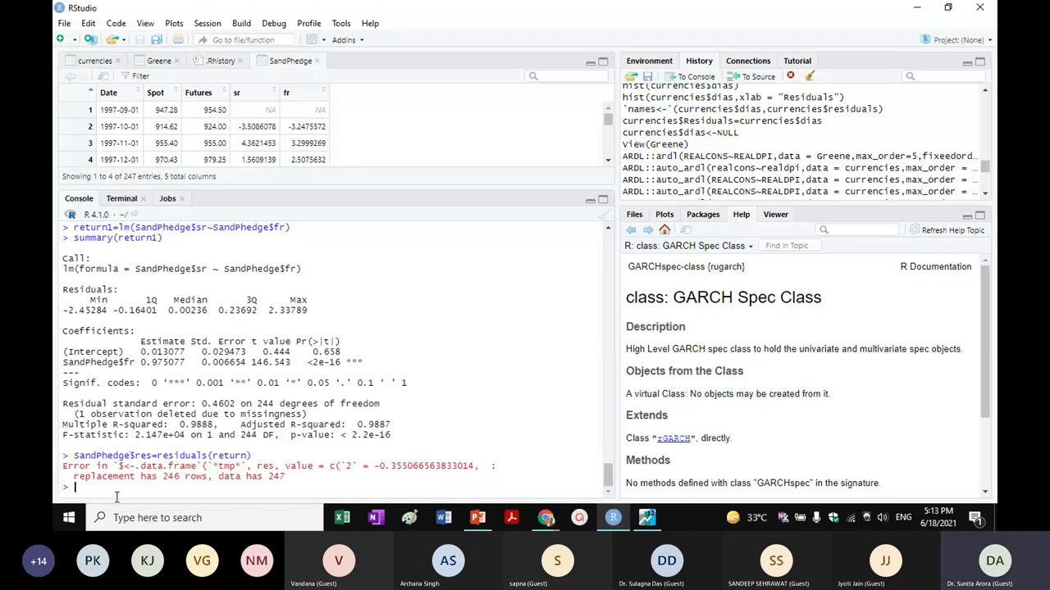
Try to store the second model's residuals as a dias column by running SandPhedge$dias=resid(return1).
text(S)
text(and)
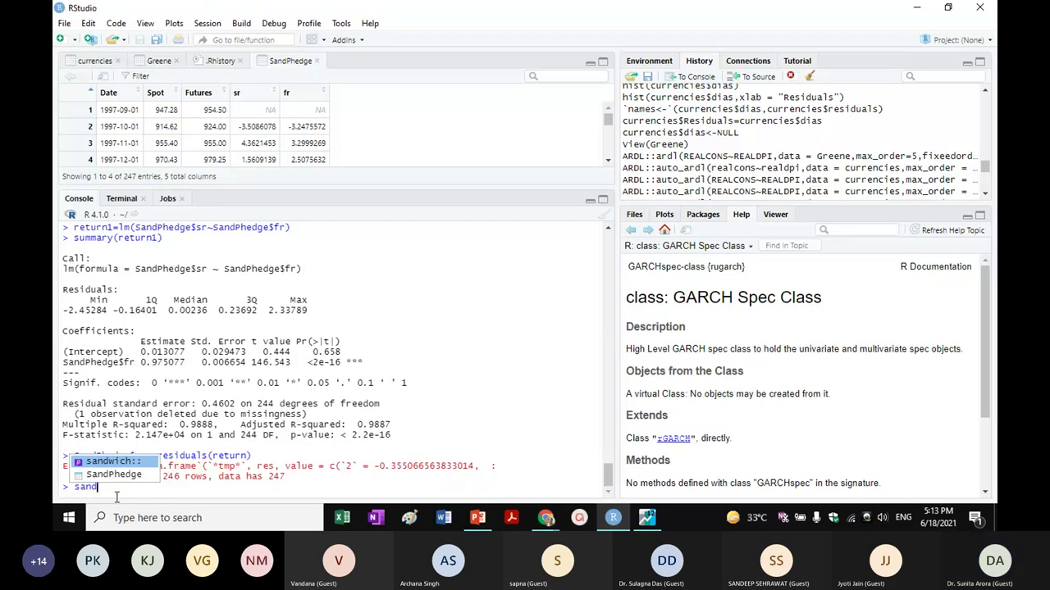
click(130, 476)
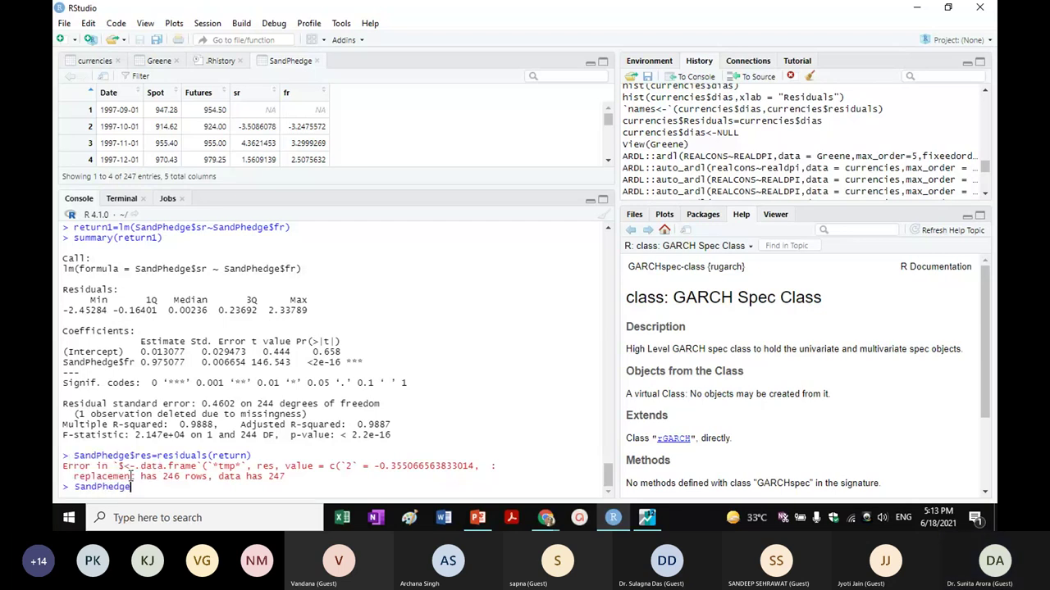
text($)
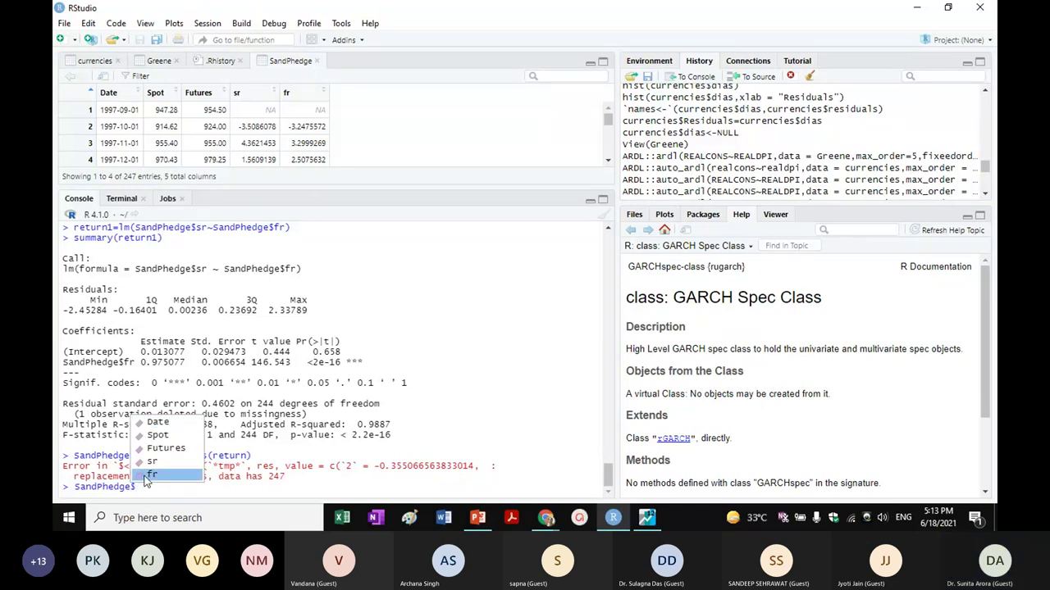
text(dias)
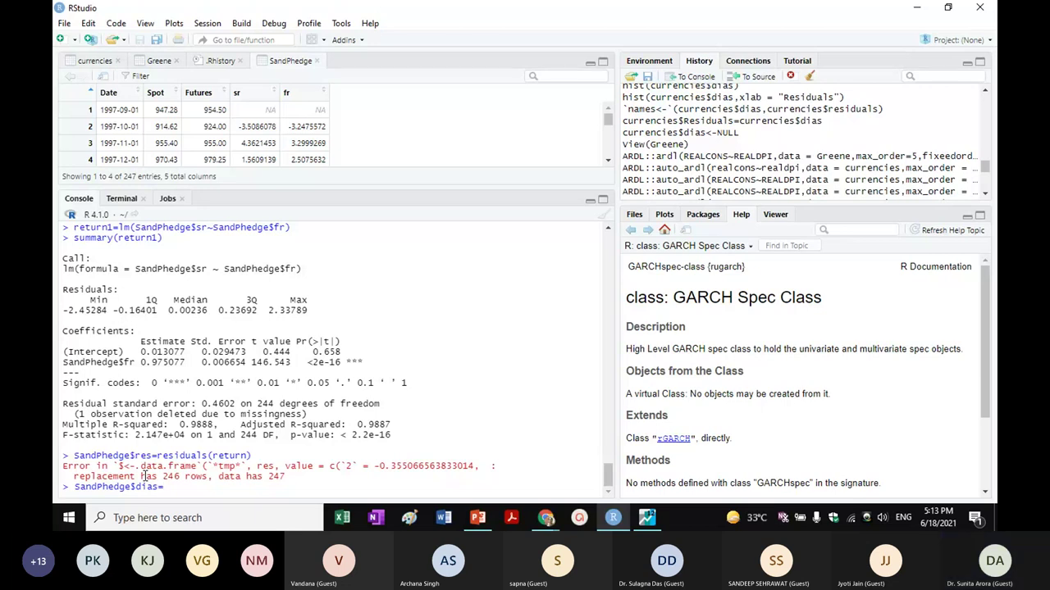
text(=re)
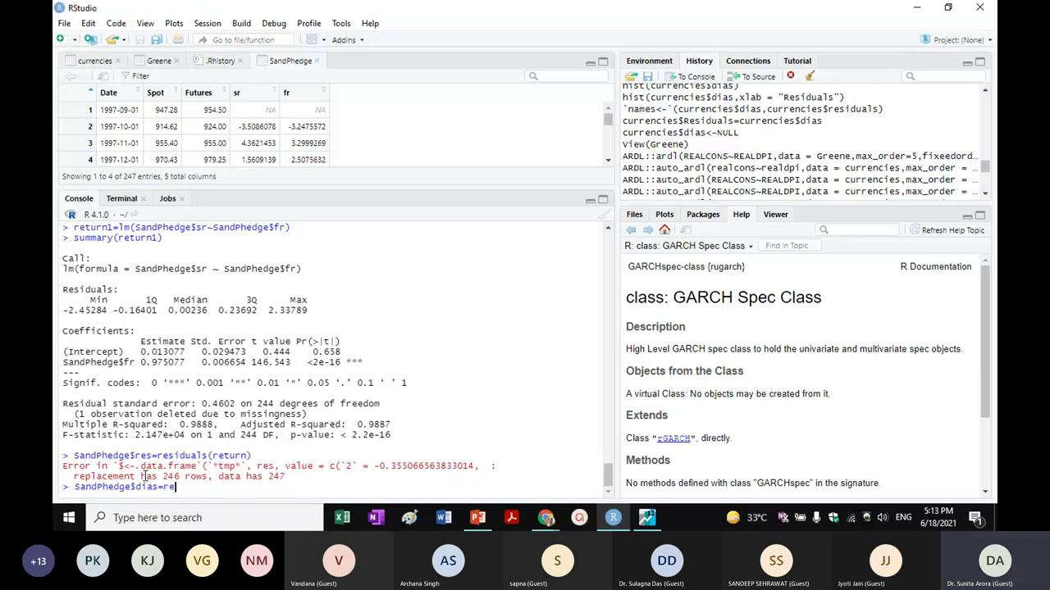
text(si)
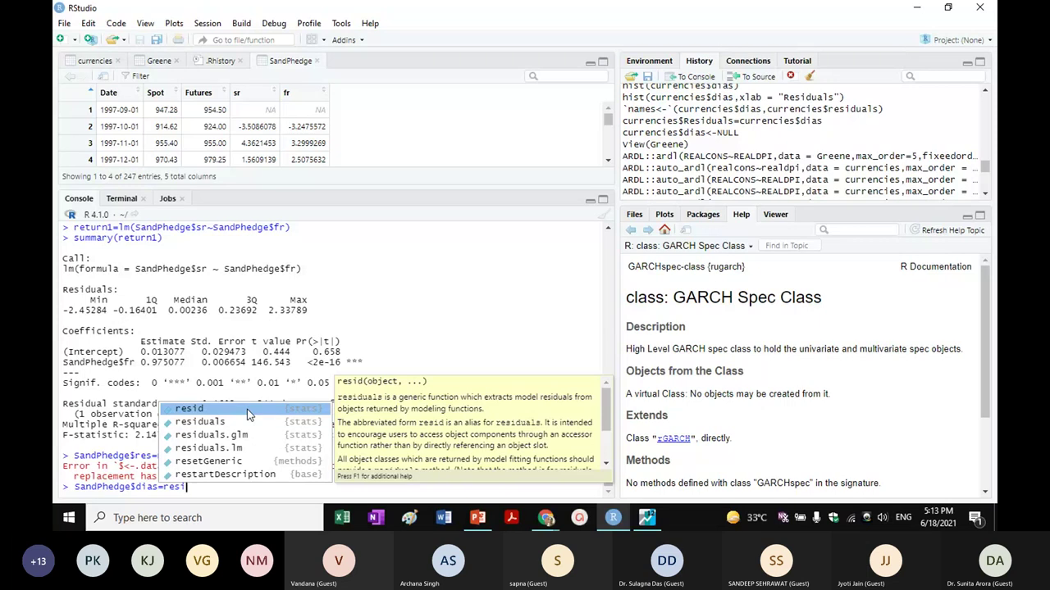
click(247, 410)
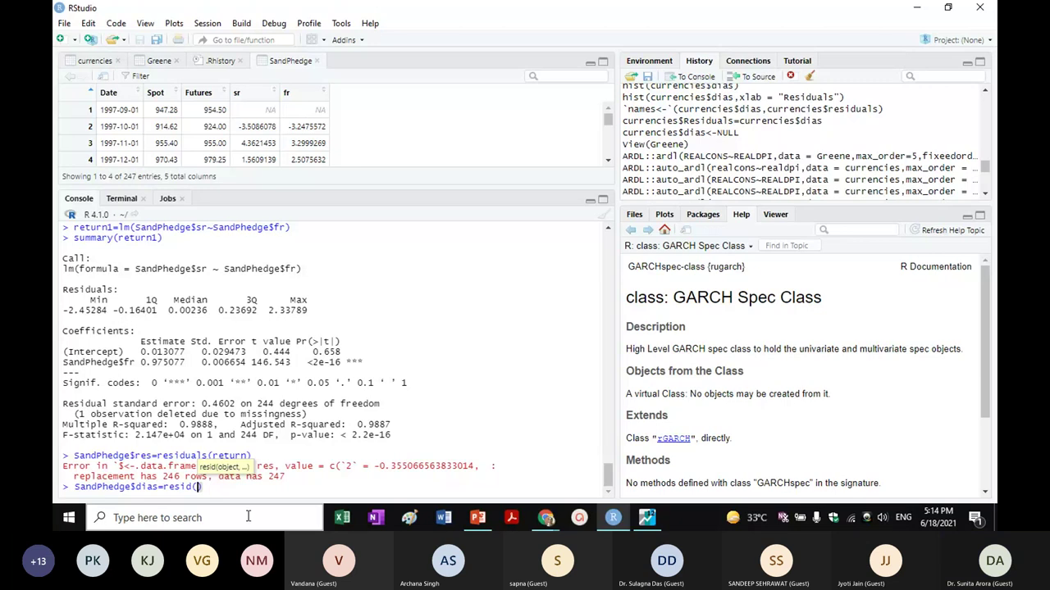
text(ret)
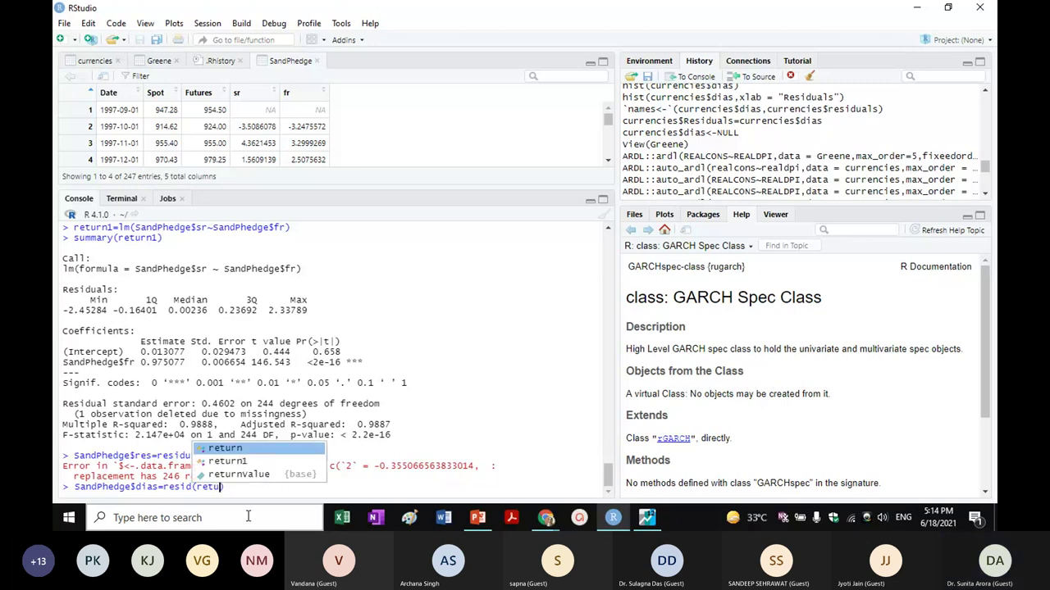
text(u)
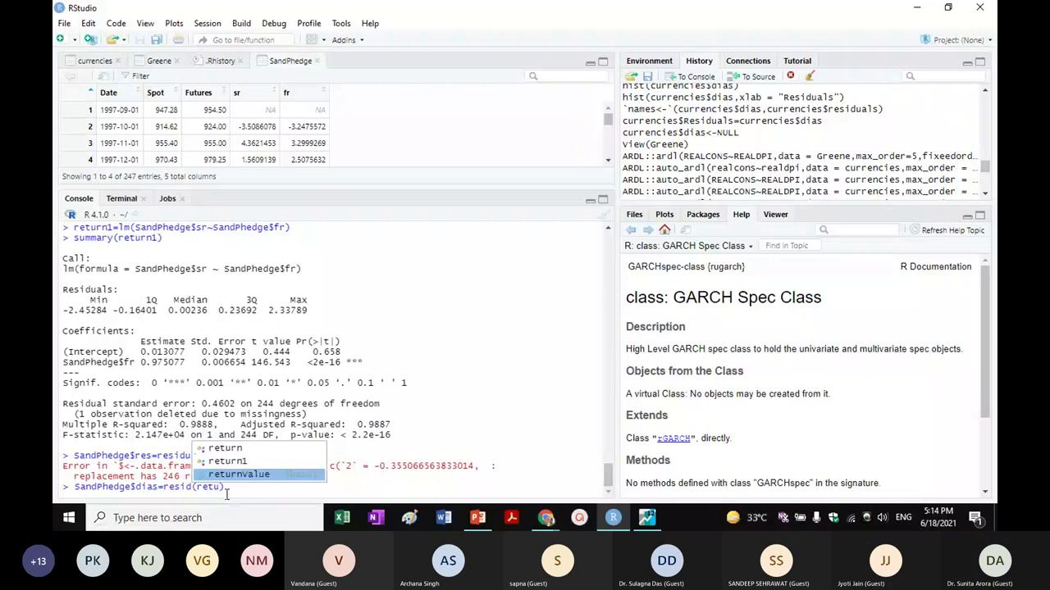
text(rn1)
key(Return)
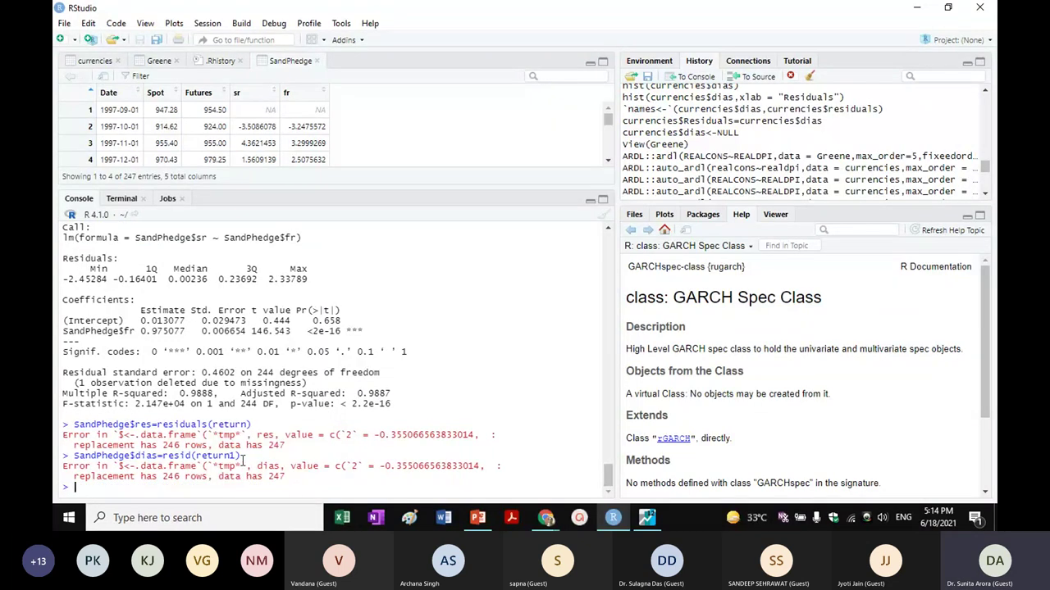
Look back through the command history for earlier commands that fitted models and stored their residuals.
scroll(242, 461, up, 5)
scroll(720, 145, up, 5)
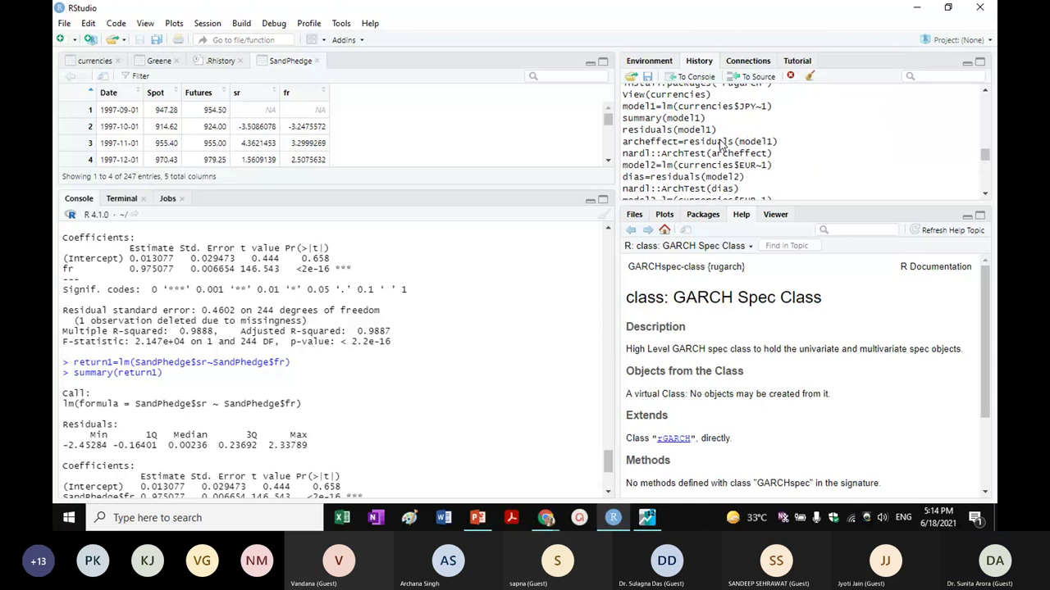
scroll(720, 145, up, 3)
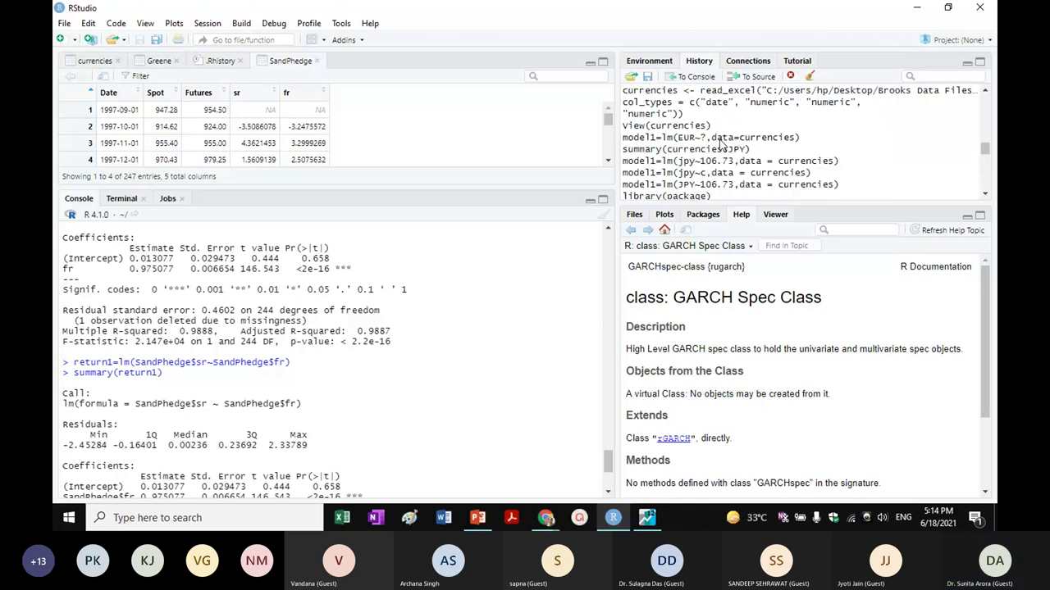
scroll(720, 145, down, 8)
scroll(720, 144, up, 1)
scroll(720, 145, up, 2)
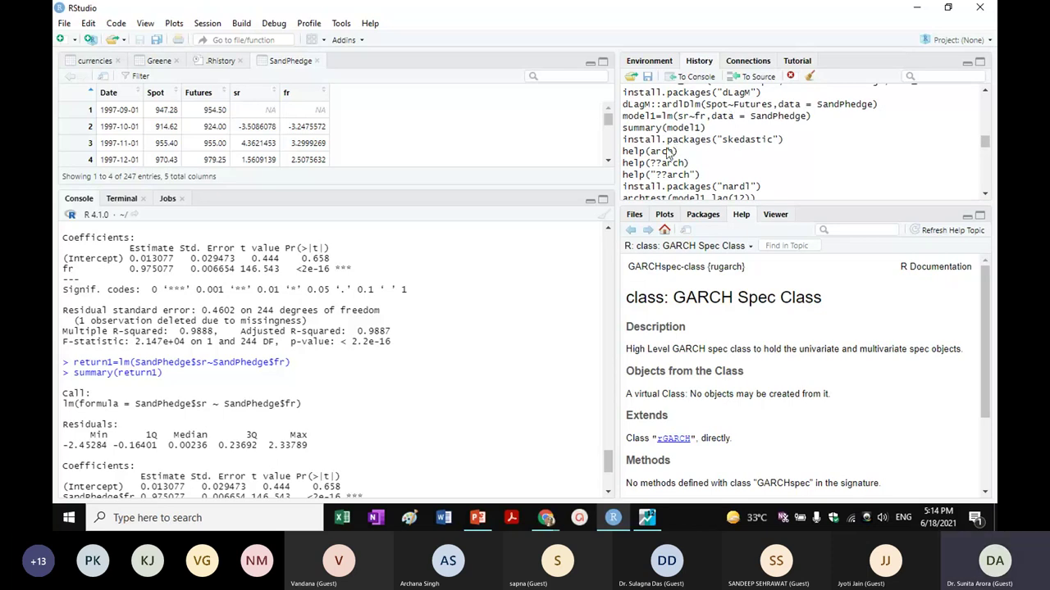
scroll(679, 157, up, 5)
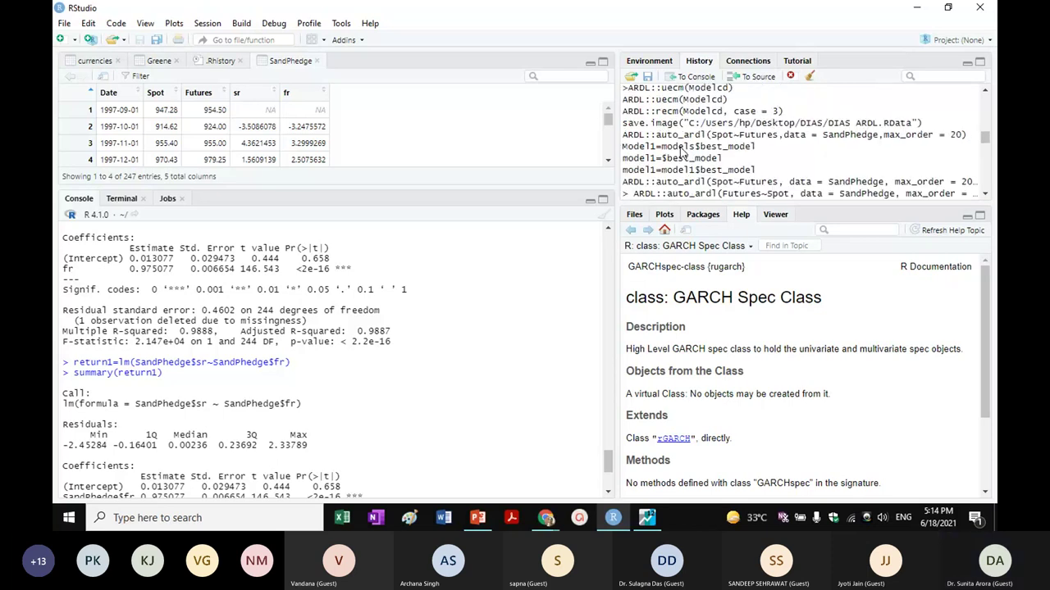
scroll(679, 150, up, 10)
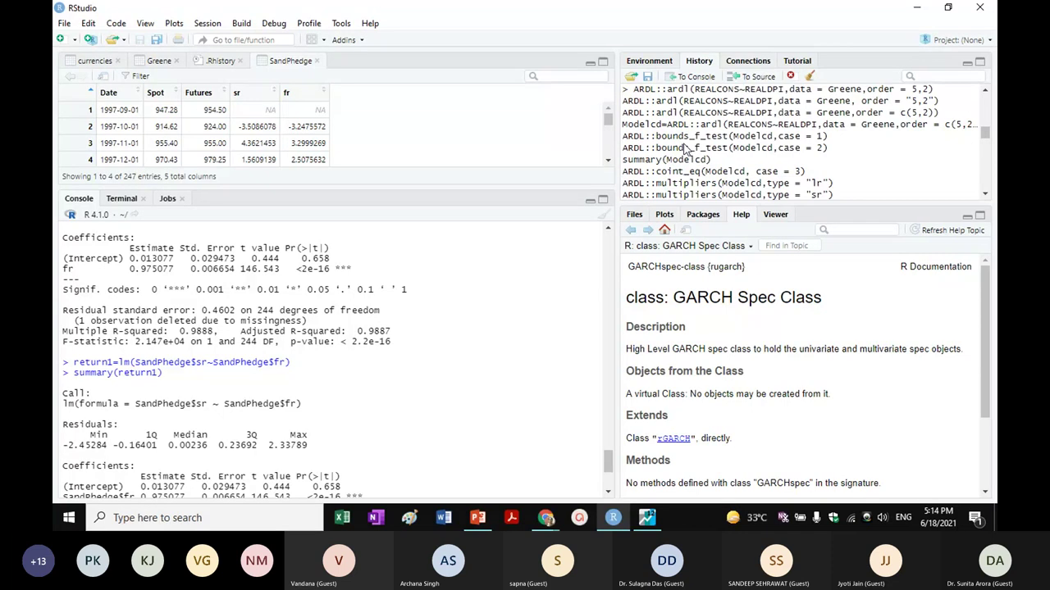
click(709, 139)
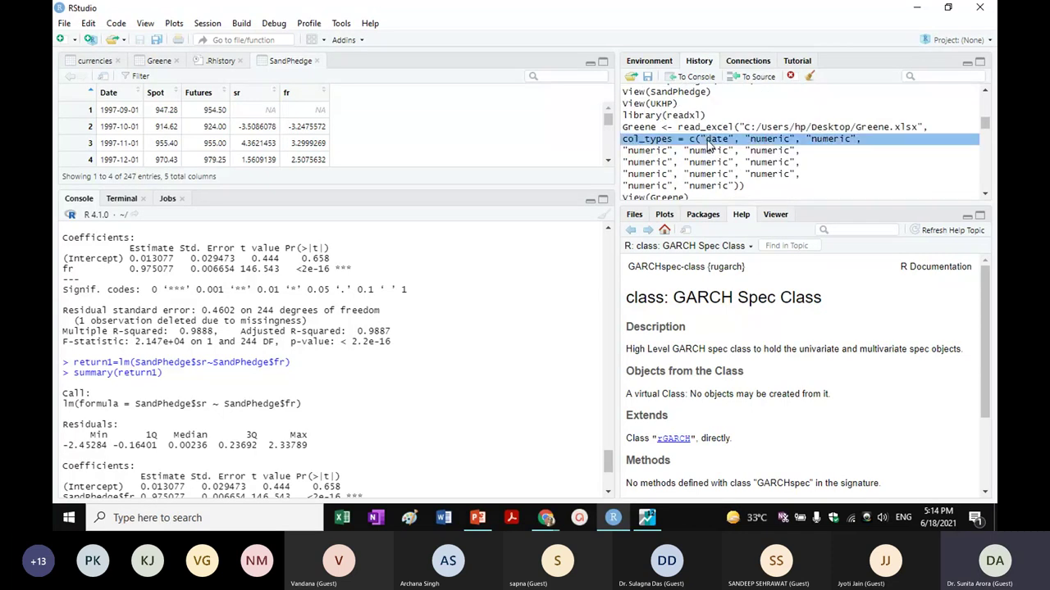
click(762, 107)
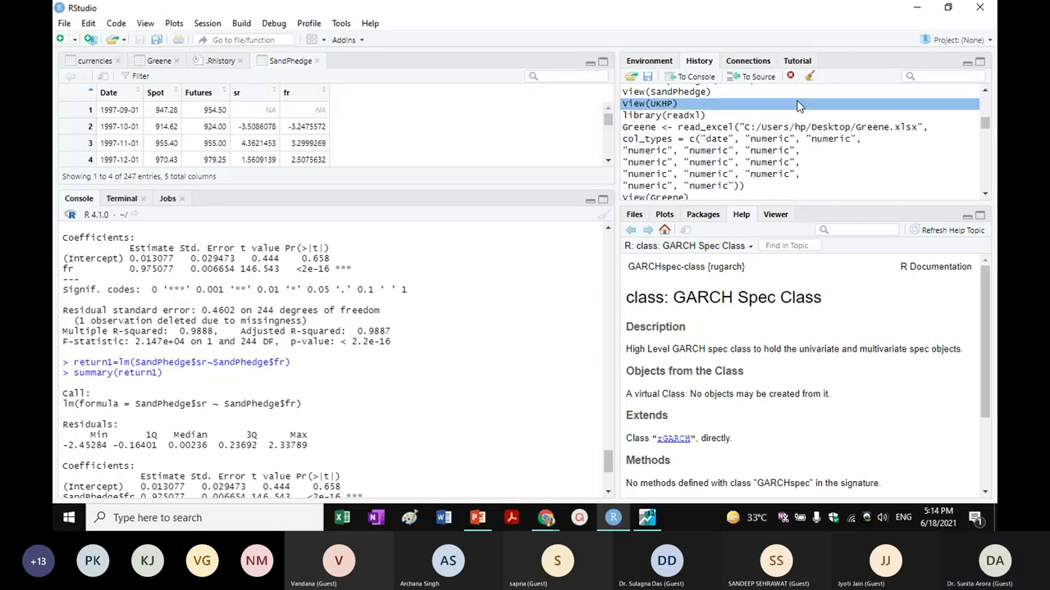
scroll(763, 113, up, 1)
scroll(762, 113, up, 1)
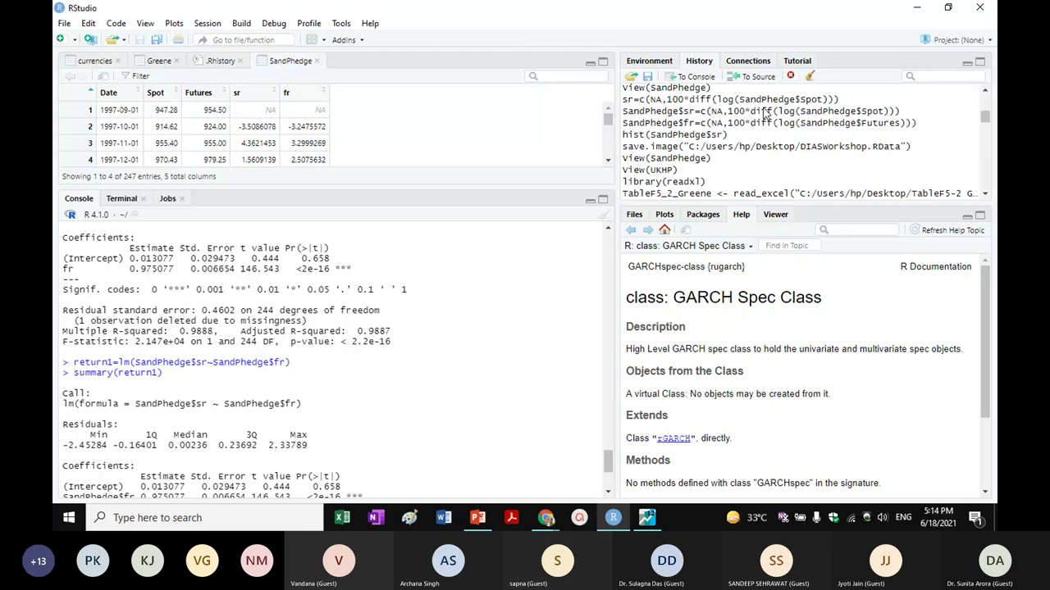
scroll(762, 113, up, 2)
scroll(765, 113, up, 1)
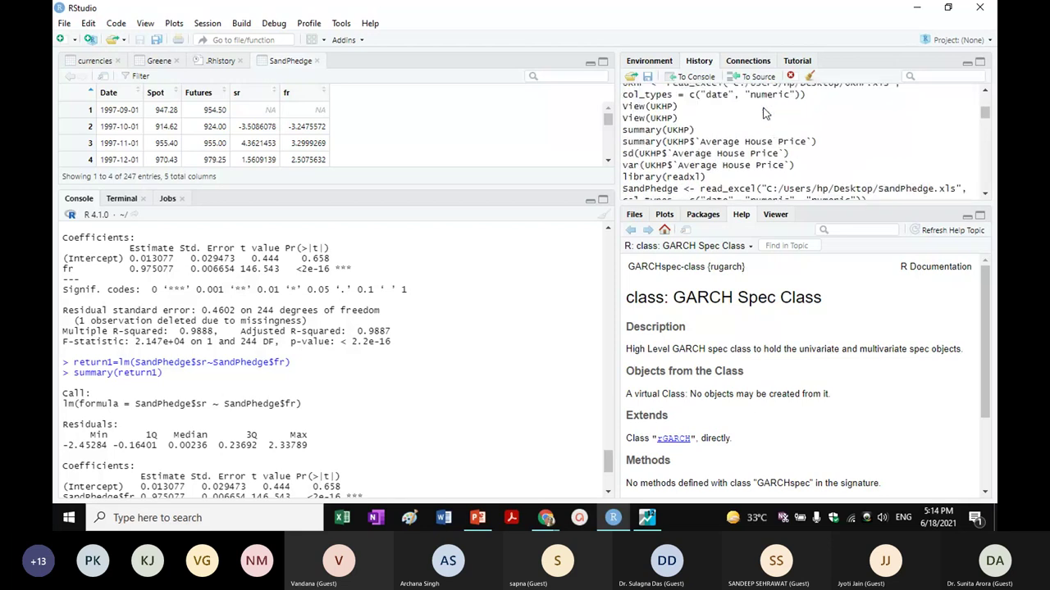
scroll(762, 113, up, 2)
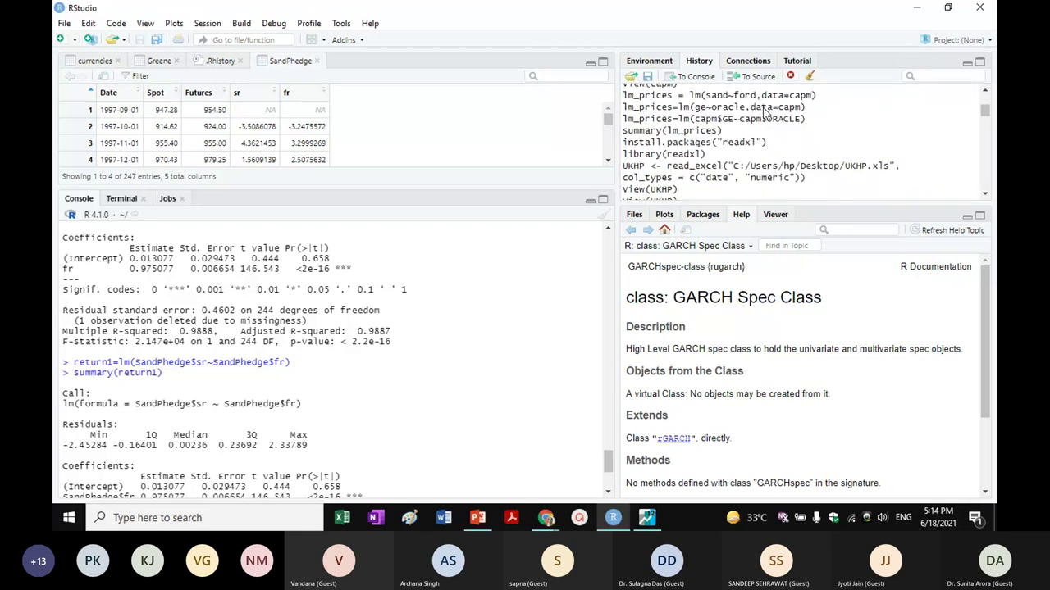
scroll(764, 113, up, 2)
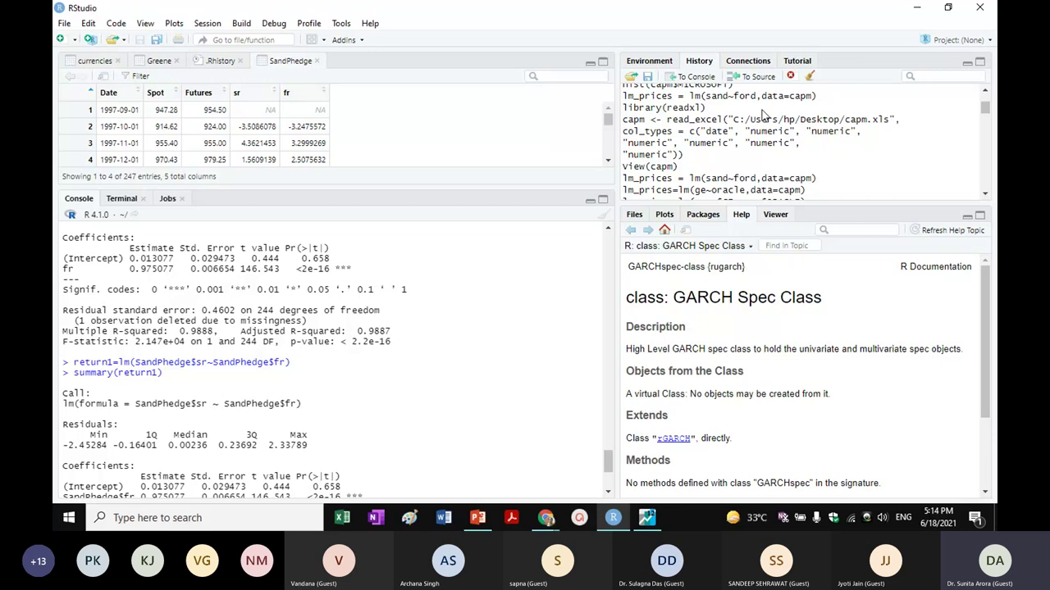
scroll(764, 115, down, 2)
scroll(689, 174, down, 1)
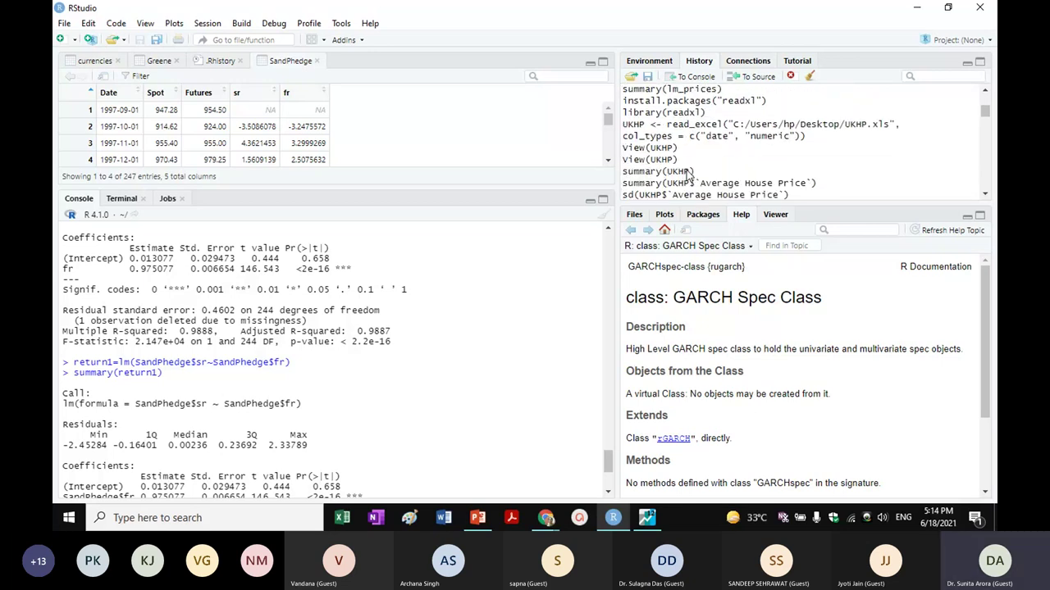
scroll(183, 449, down, 4)
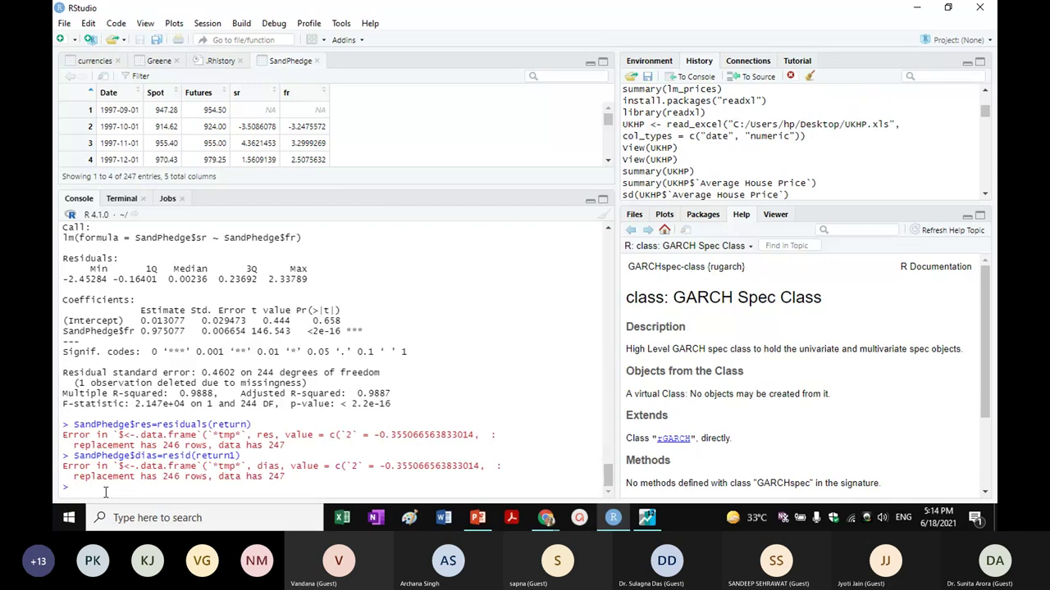
Assign residuals to a res column in SandPhedge by running SandPhedge$res=resid(SandPhedge$sr~SandPhedge$fr).
text(sand)
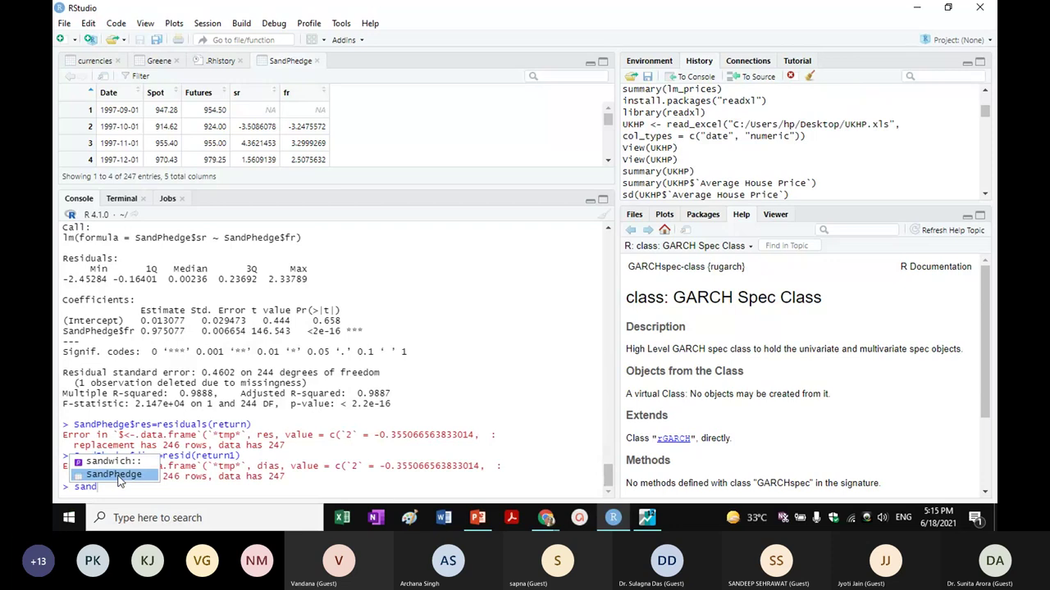
click(115, 475)
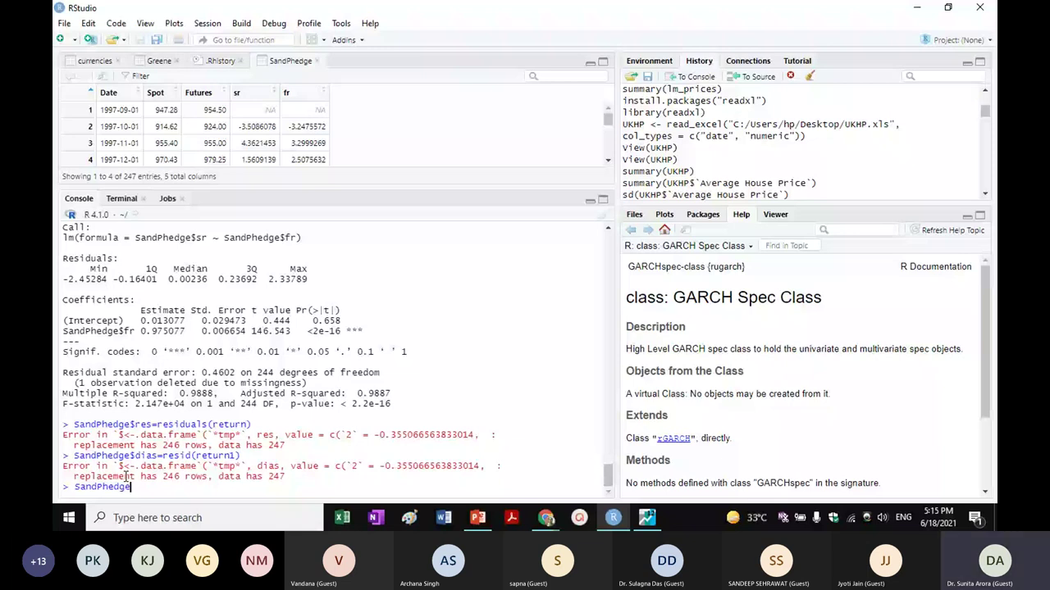
text($res=resid()
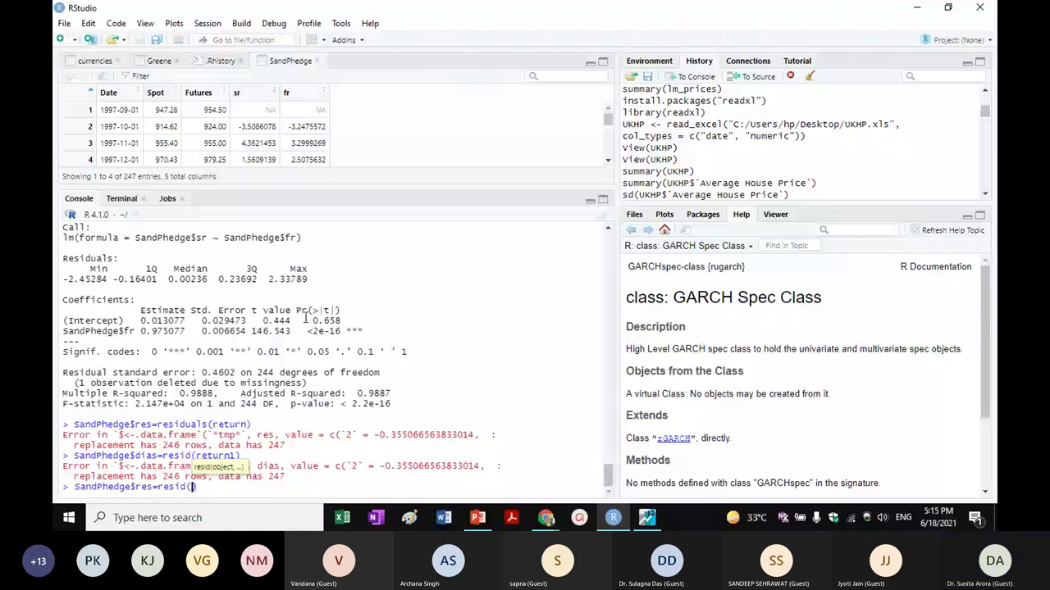
text(SandPhedge)
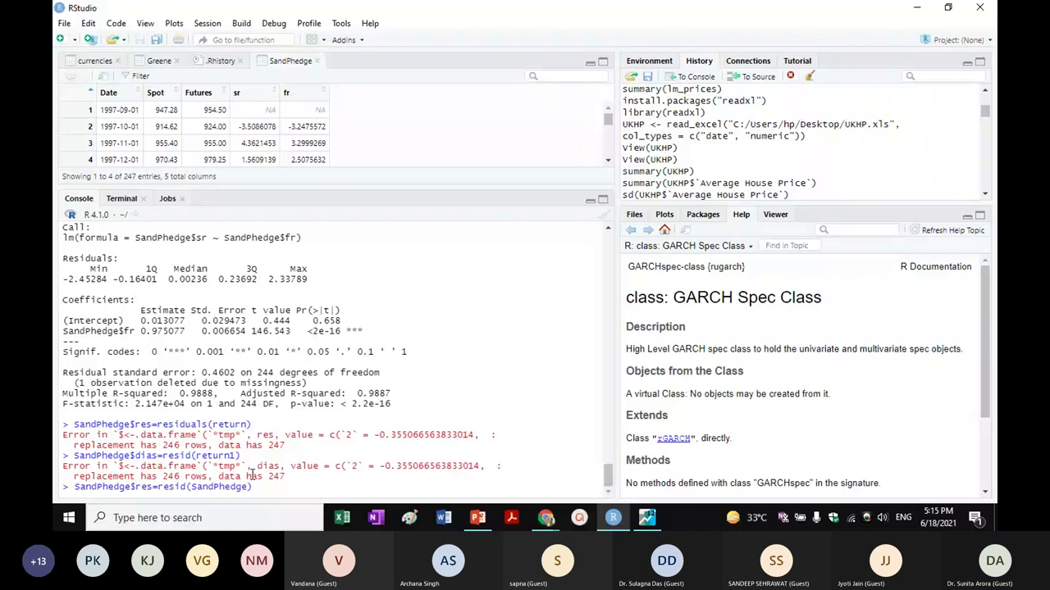
text($)
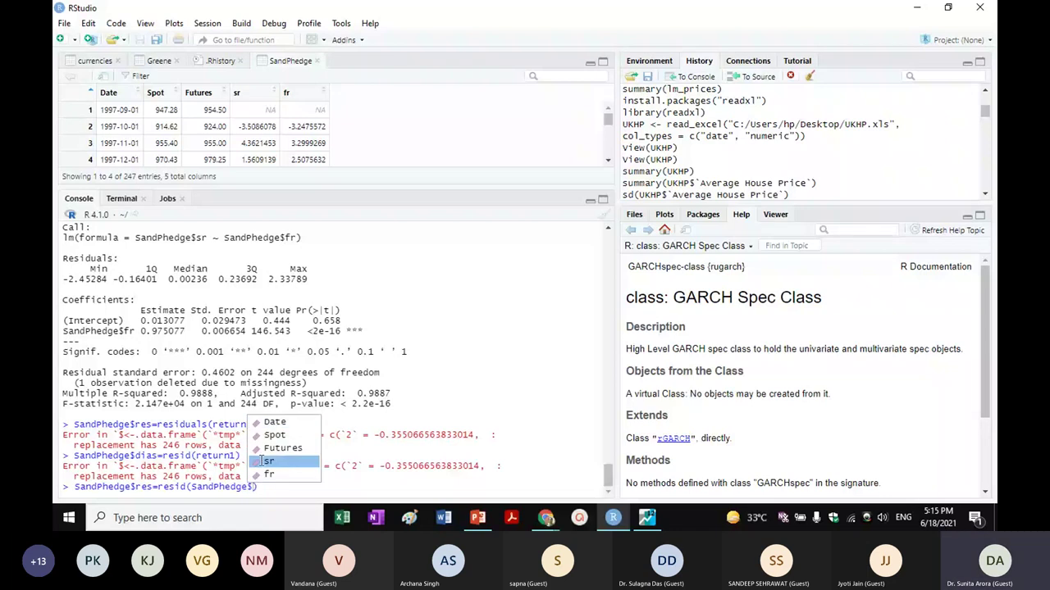
click(257, 462)
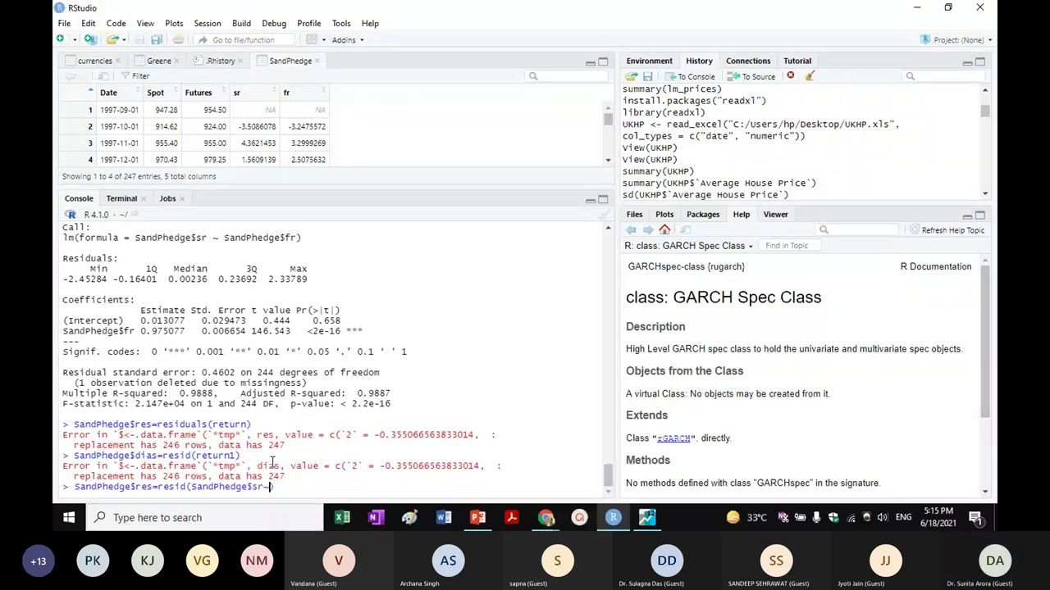
text(~san)
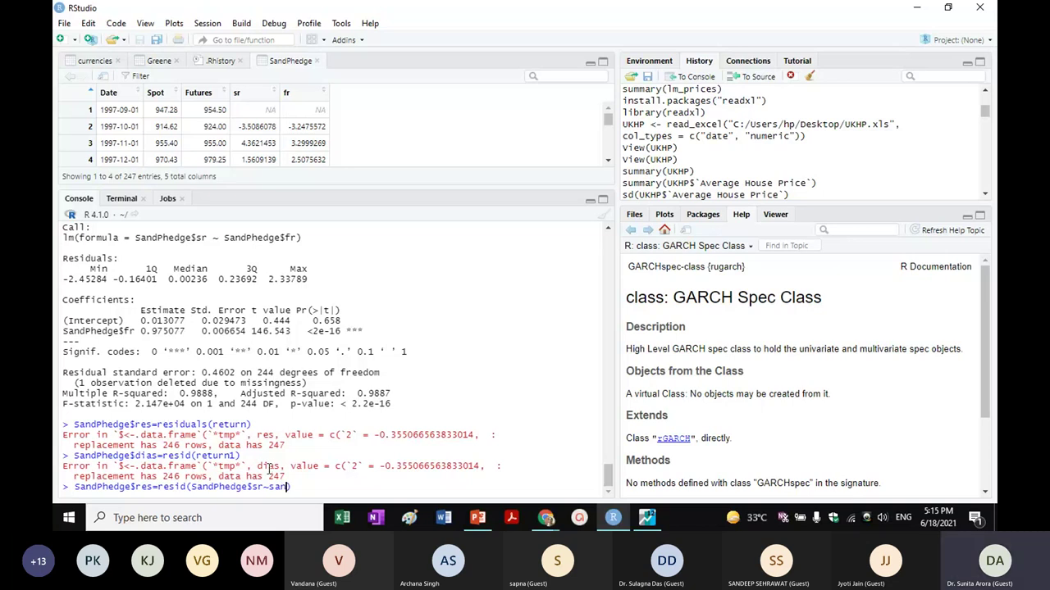
key(Tab)
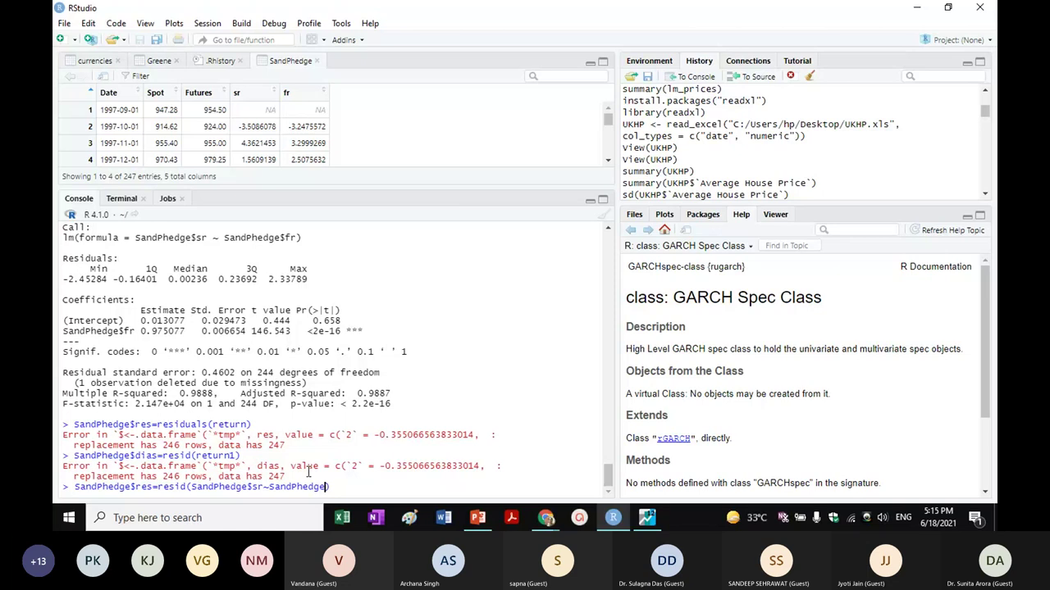
text($fr)
key(Return)
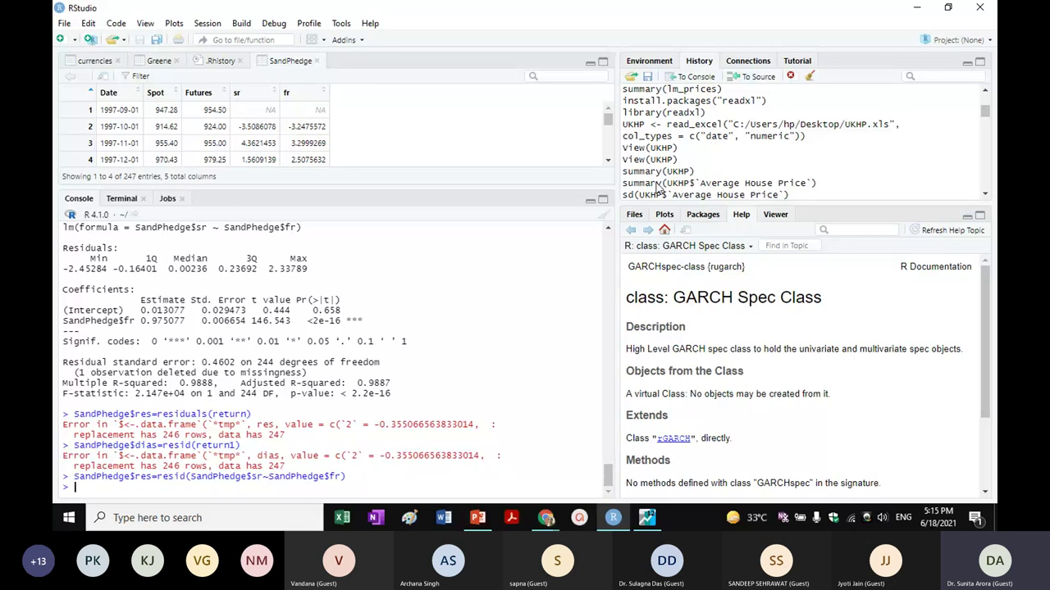
Check the latest history entries, copy the last executed SandPhedge$res command in the console and run it again.
scroll(705, 164, down, 10)
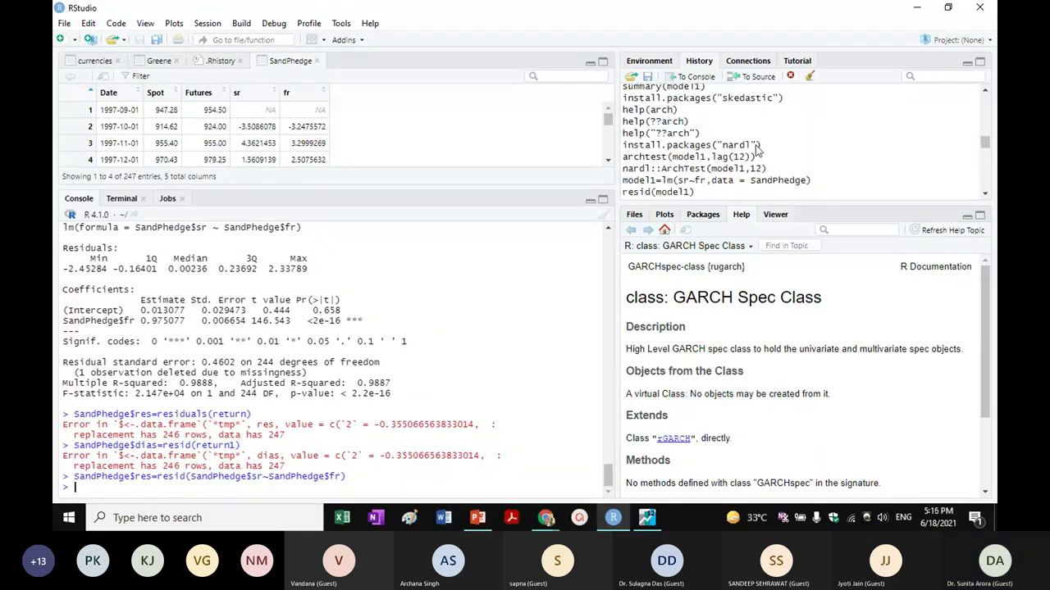
scroll(757, 148, down, 5)
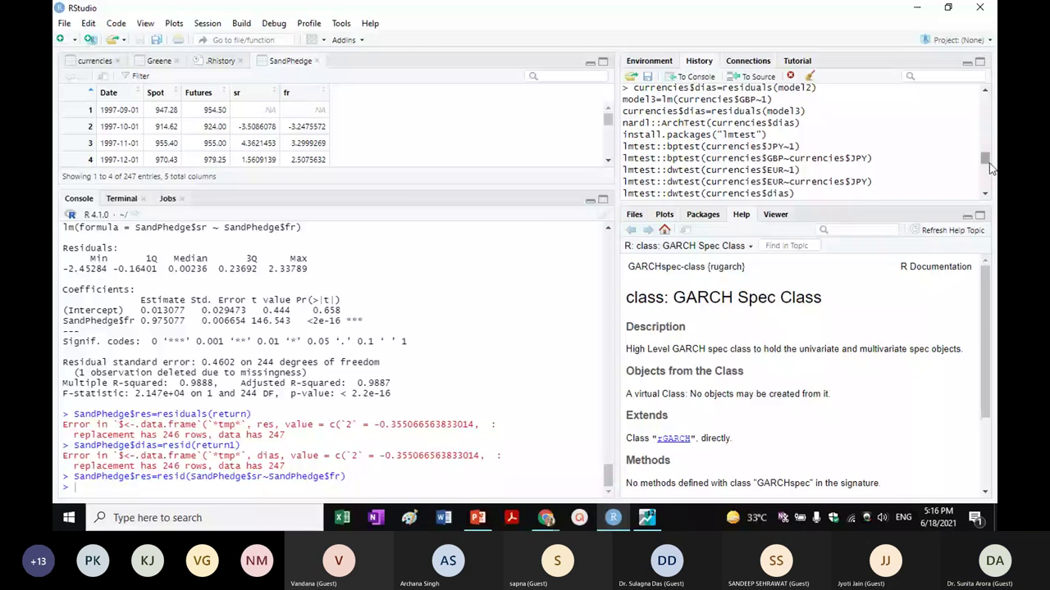
drag(990, 167, 989, 191)
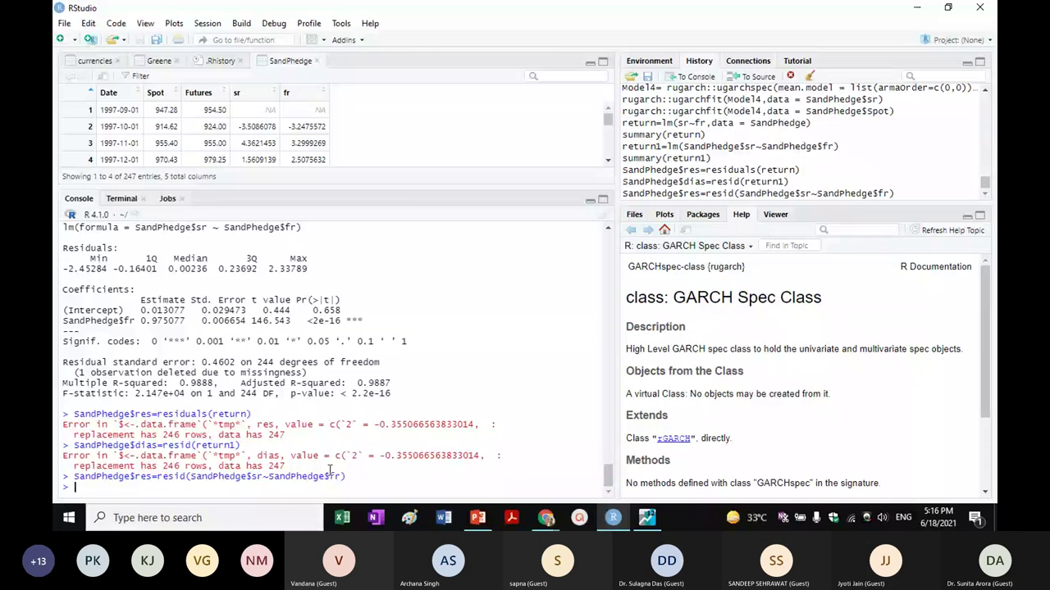
drag(349, 476, 87, 477)
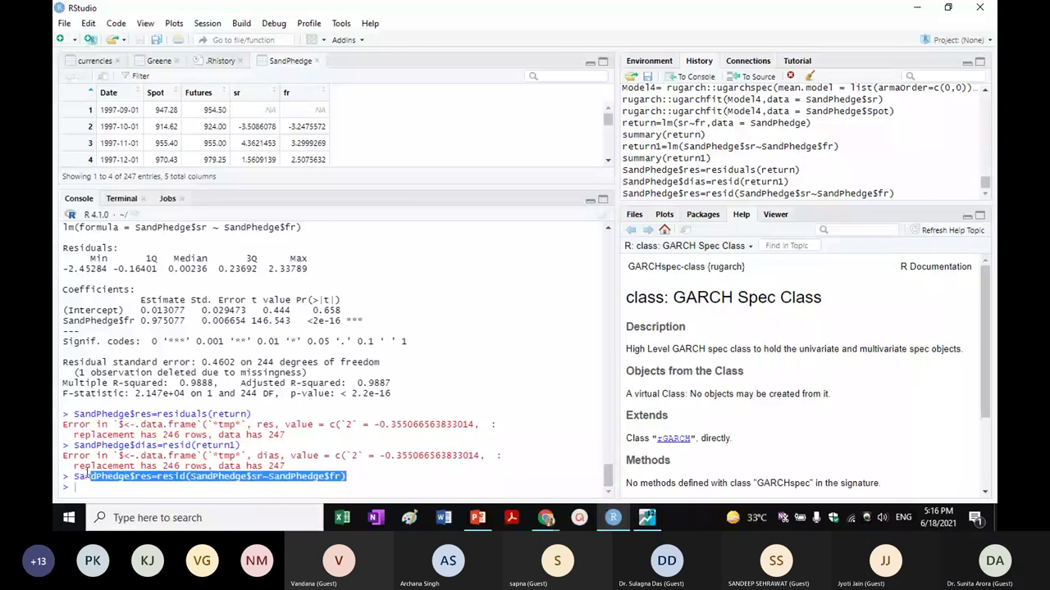
drag(87, 476, 77, 473)
drag(76, 475, 83, 492)
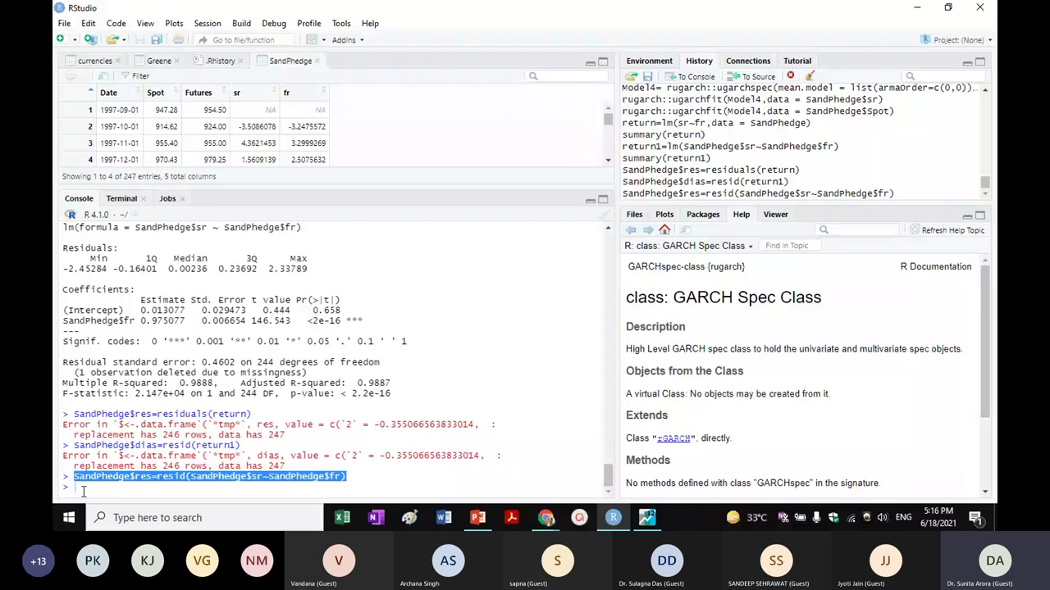
key(ctrl+c)
key(ctrl+v)
key(Return)
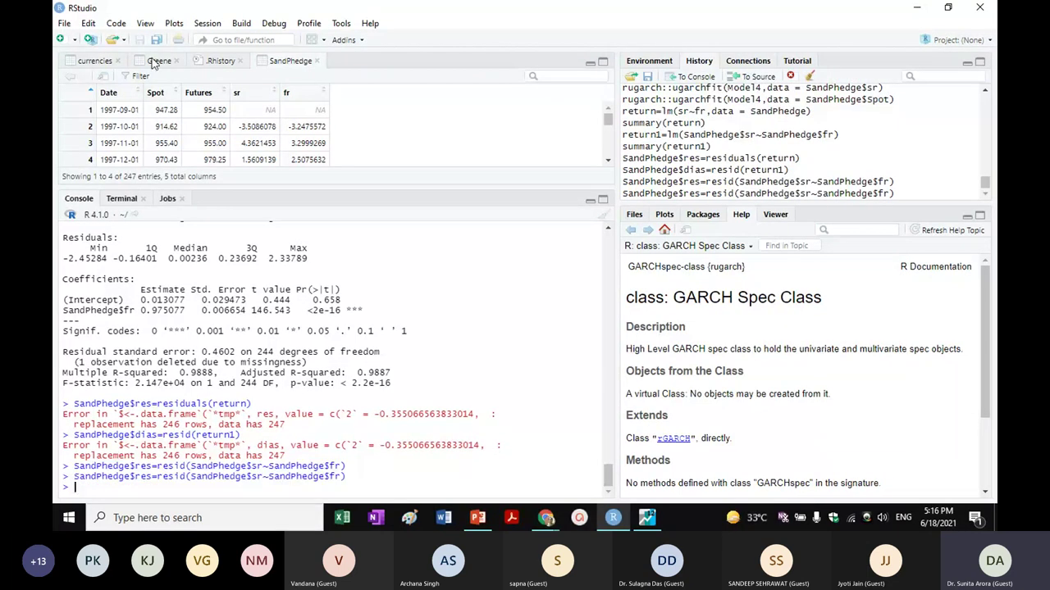
Assign residuals to a res column in the currencies data by running currencies$res=resid(SandPhedge$sr~SandPhedge$fr) in the console.
click(95, 62)
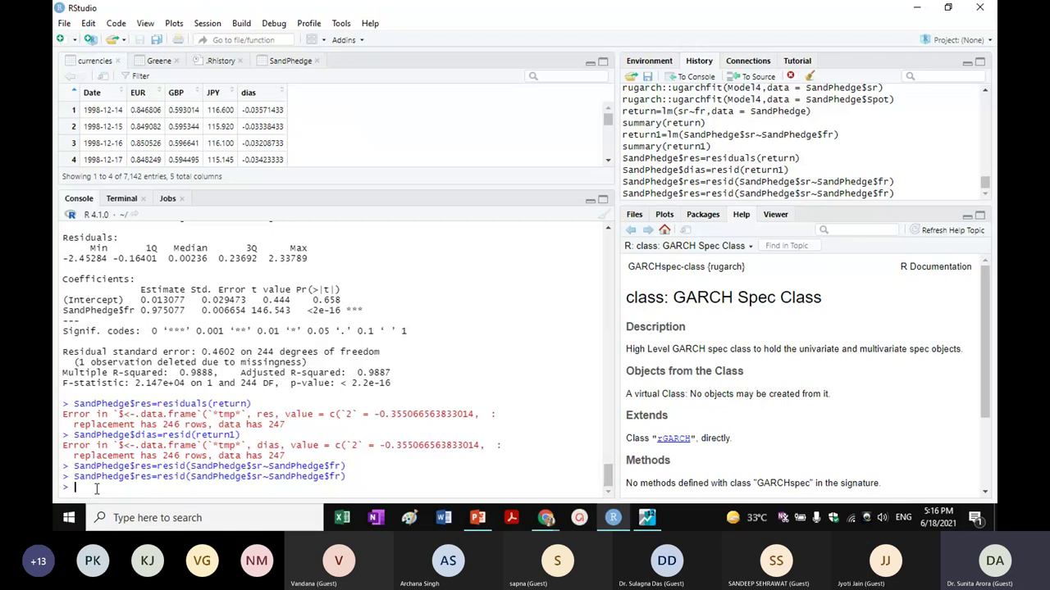
text(curr)
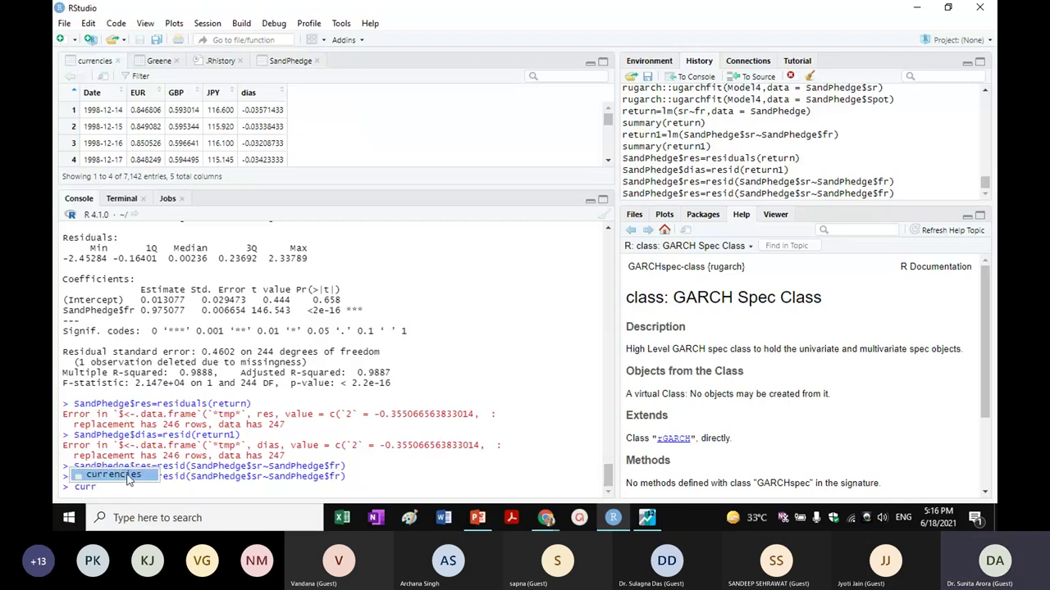
click(127, 475)
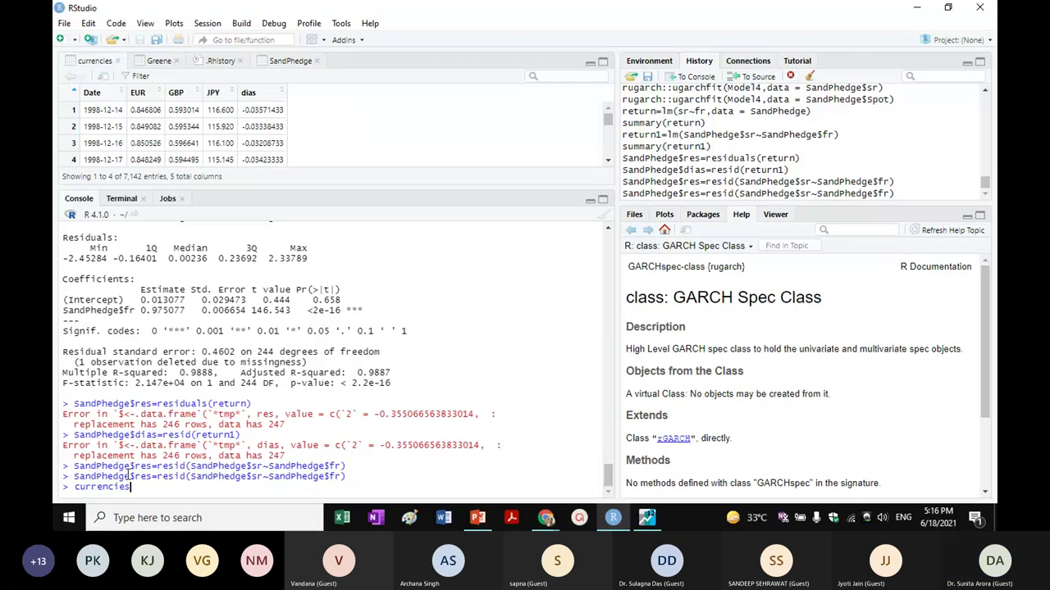
text($)
text(re)
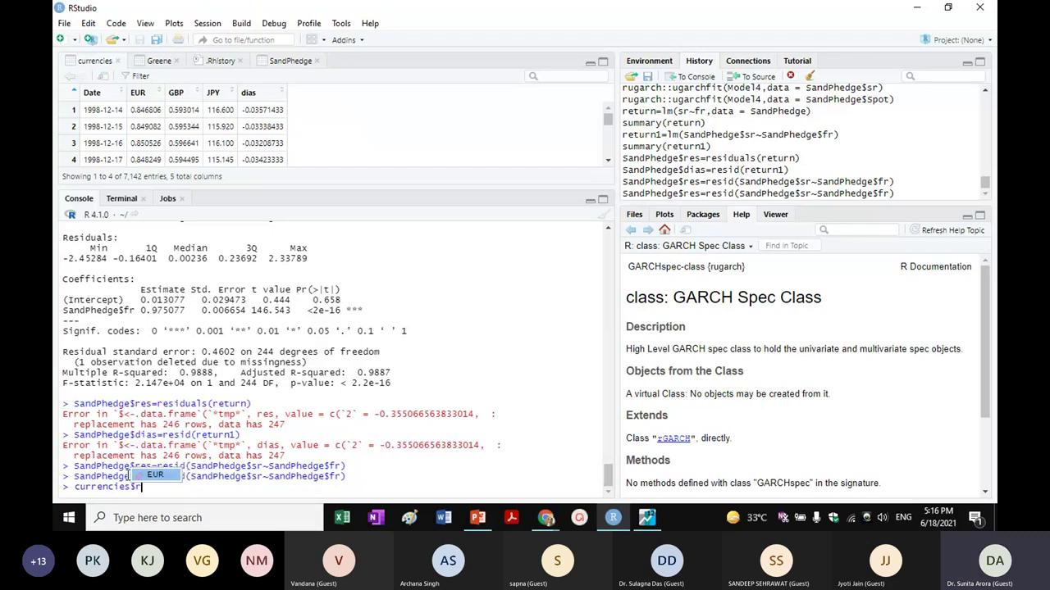
text(s)
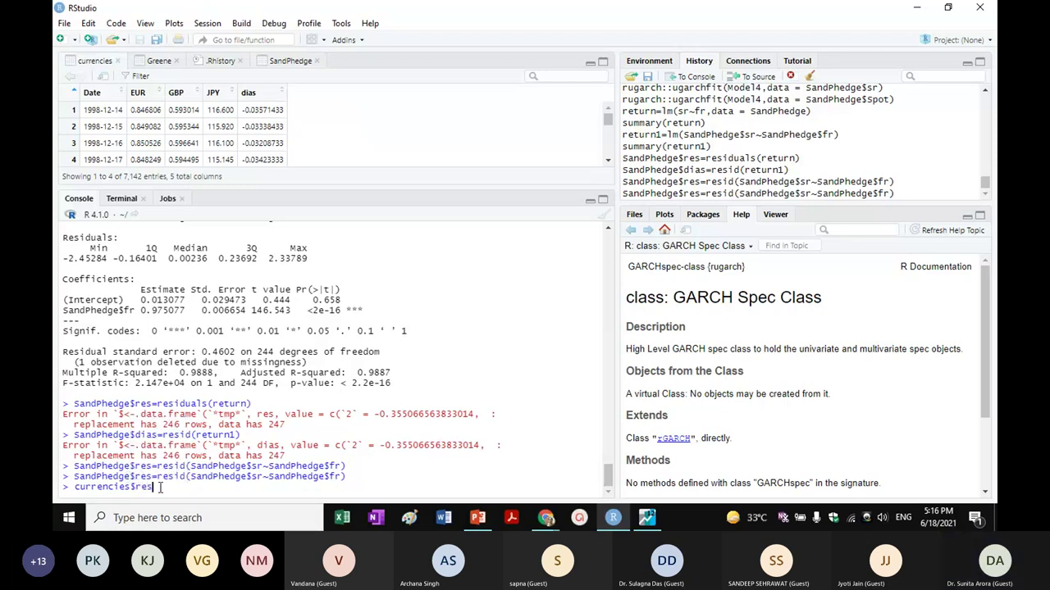
text(=res)
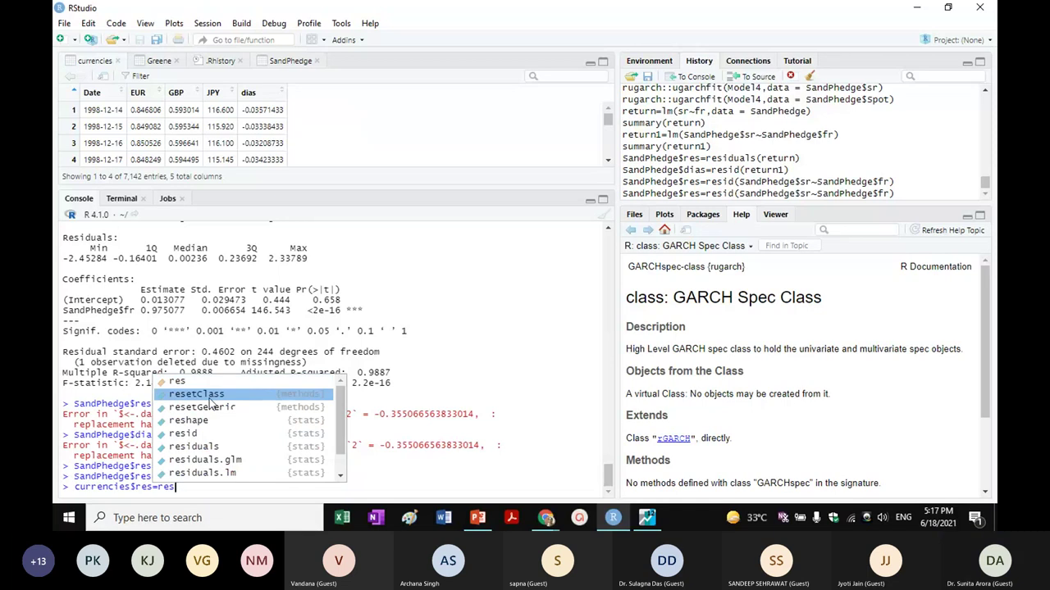
click(212, 433)
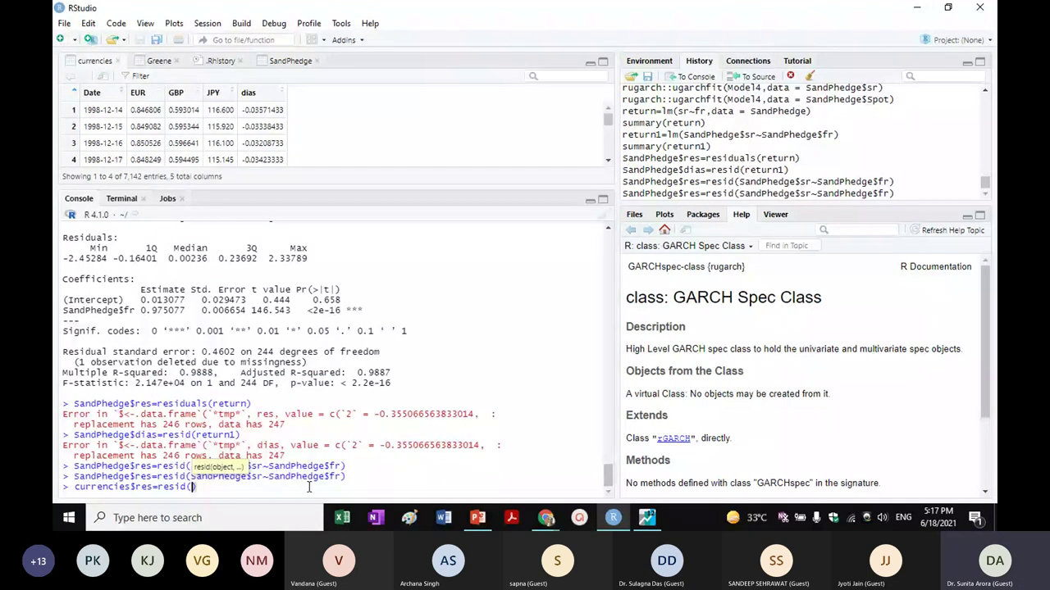
text(san)
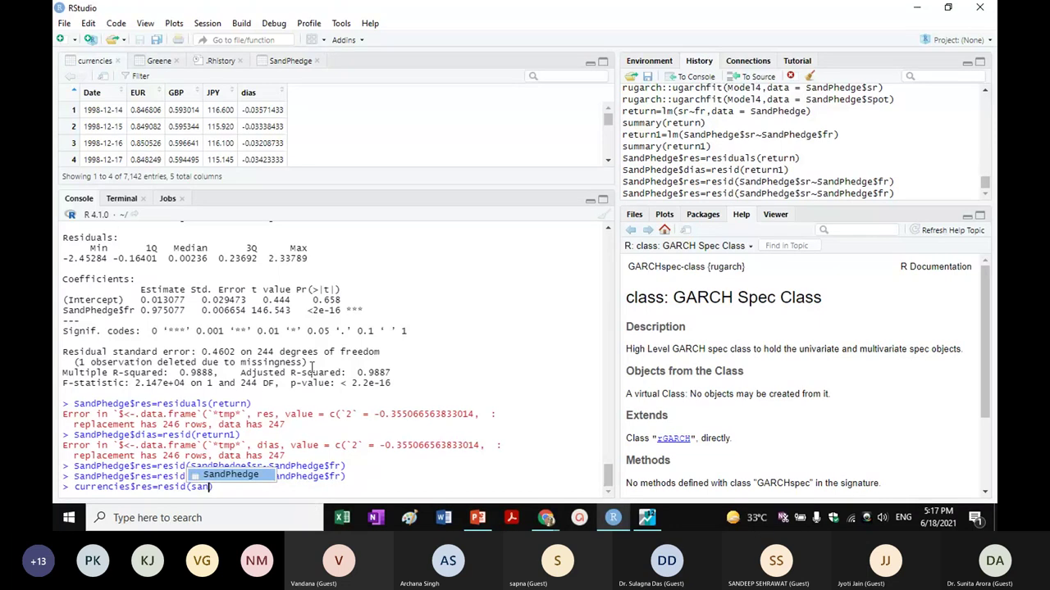
click(259, 476)
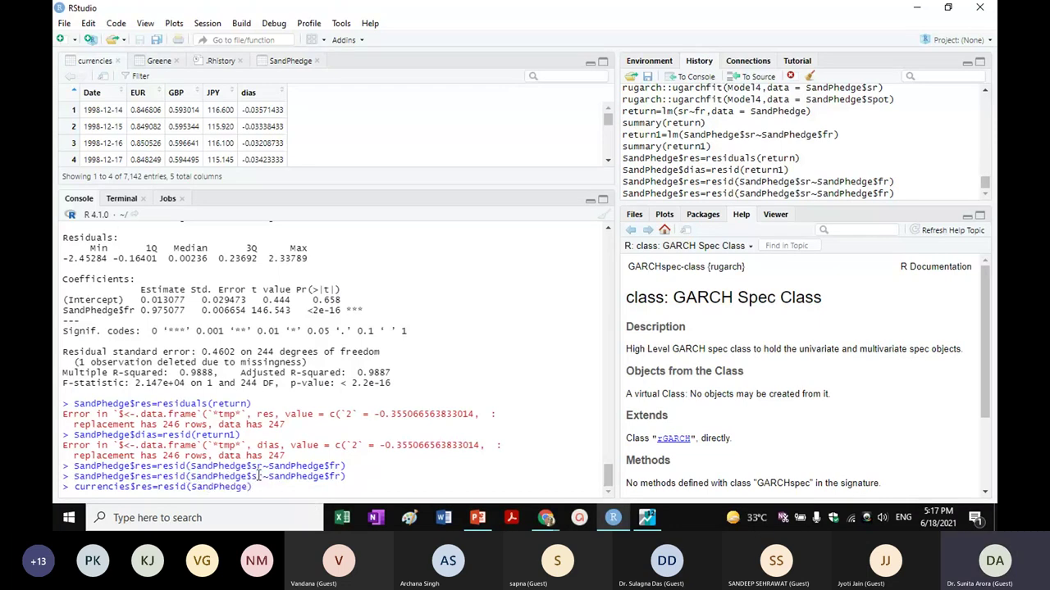
text($s)
click(259, 475)
text(~sa)
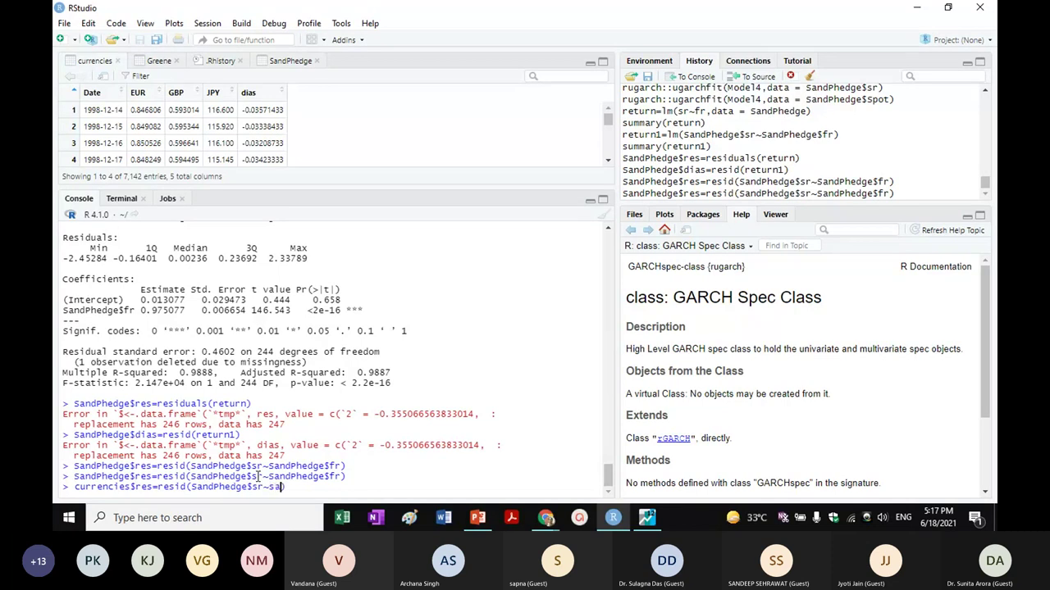
text(n)
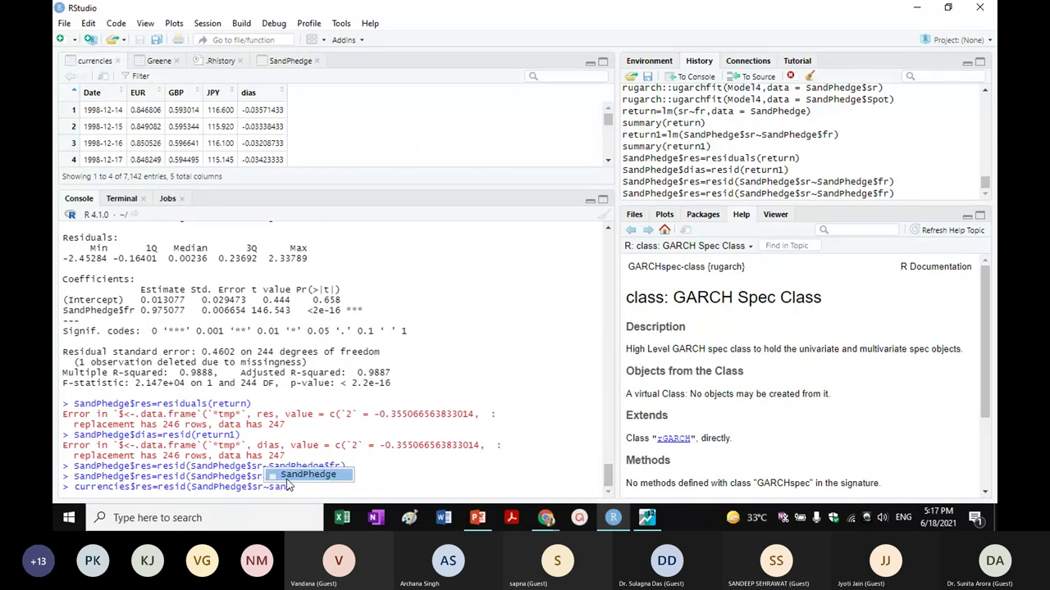
click(314, 476)
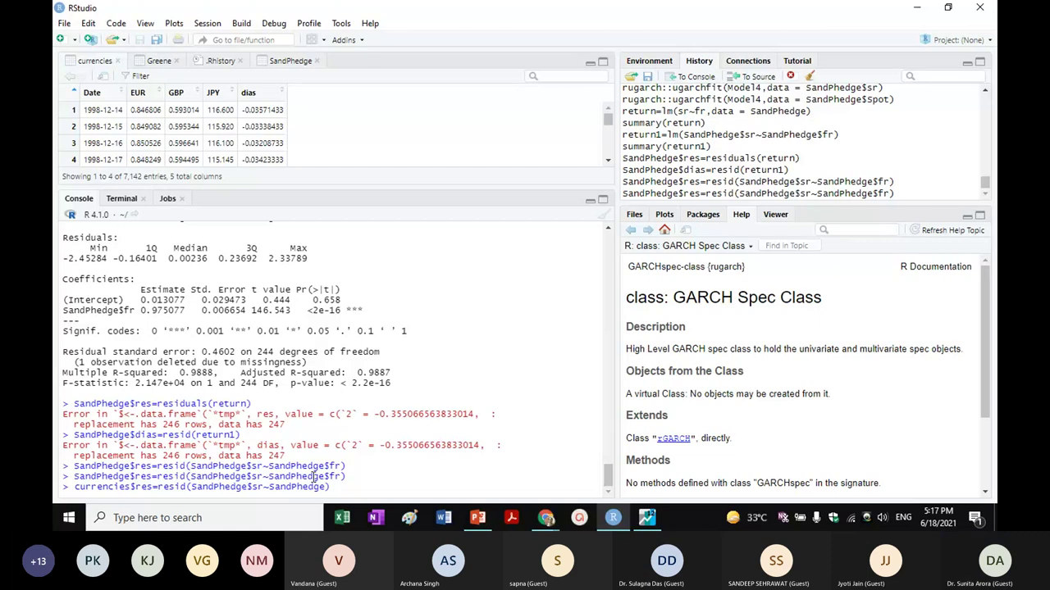
text($fr)
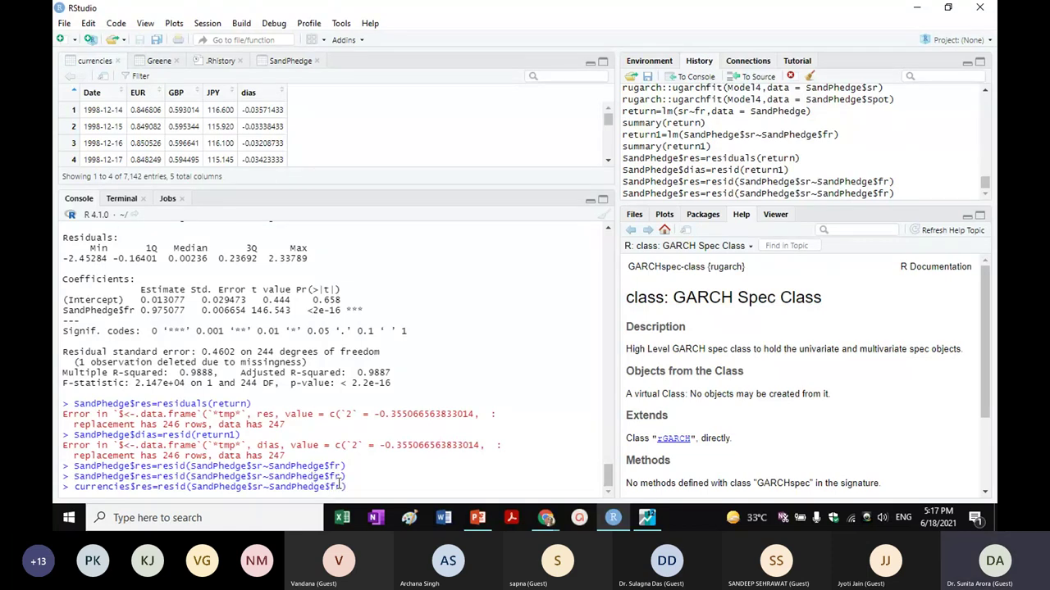
key(Return)
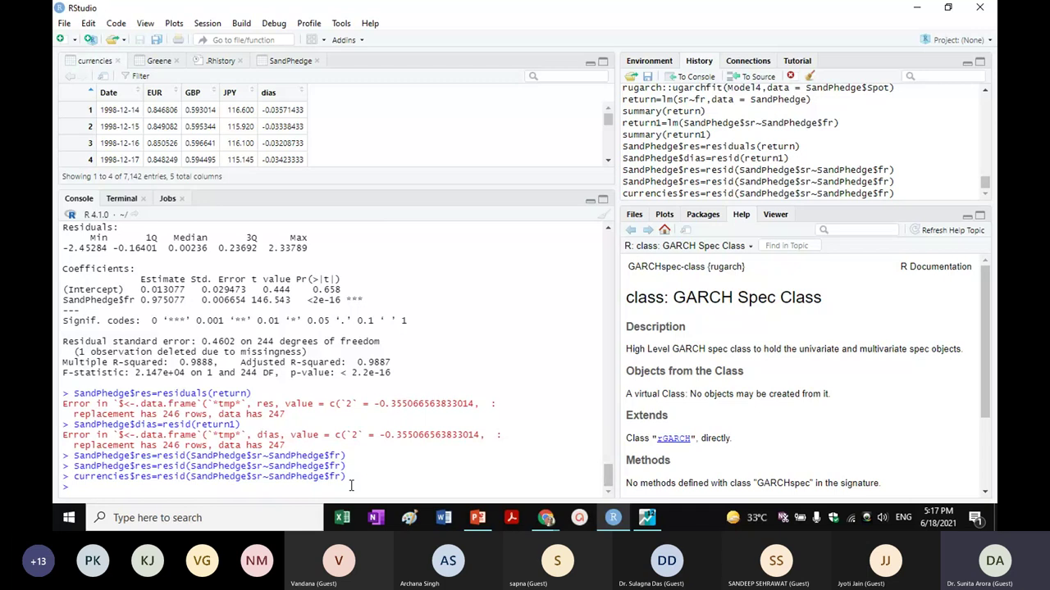
Check the SandPhedge and currencies tables for the residual columns, sorting currencies by dias in descending order.
scroll(264, 321, up, 15)
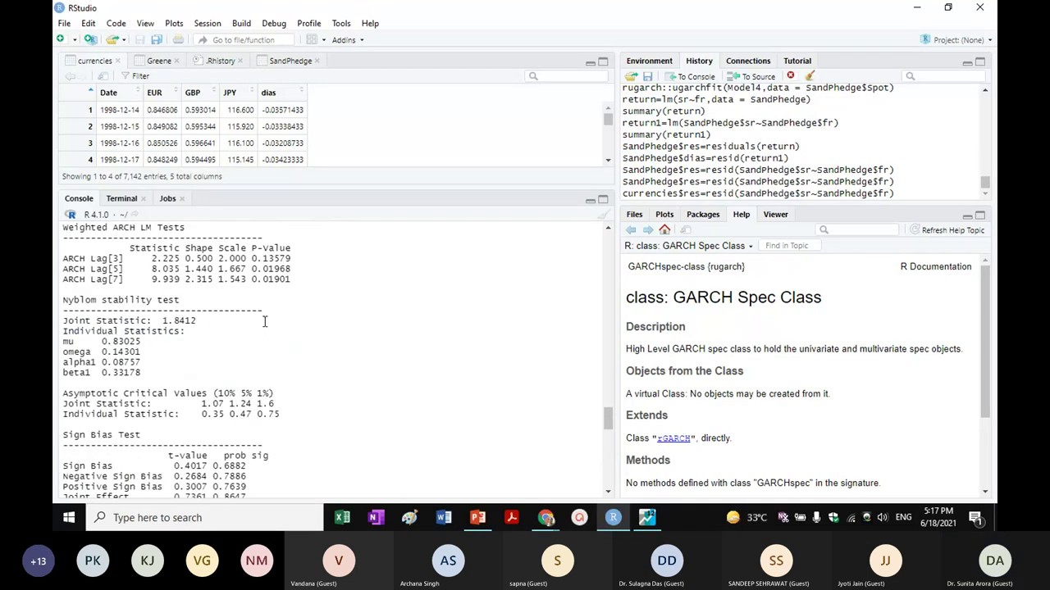
scroll(264, 321, down, 5)
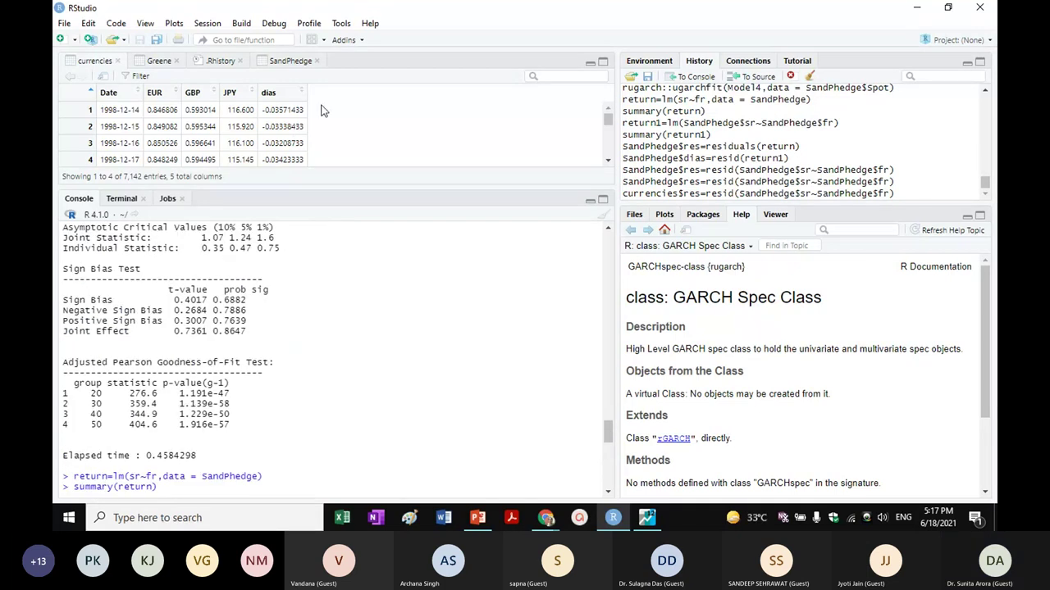
click(289, 61)
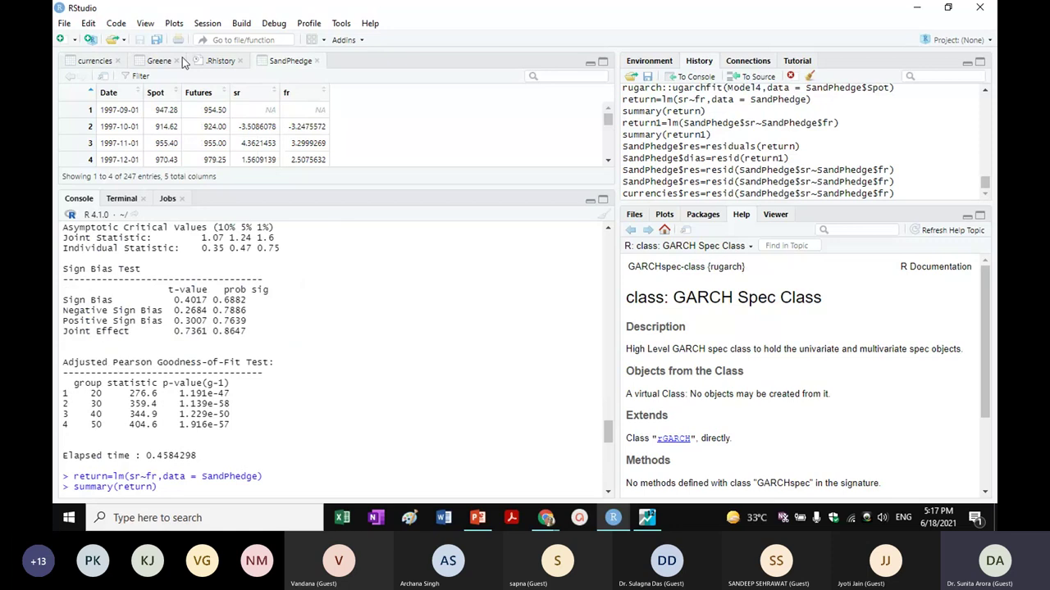
click(95, 62)
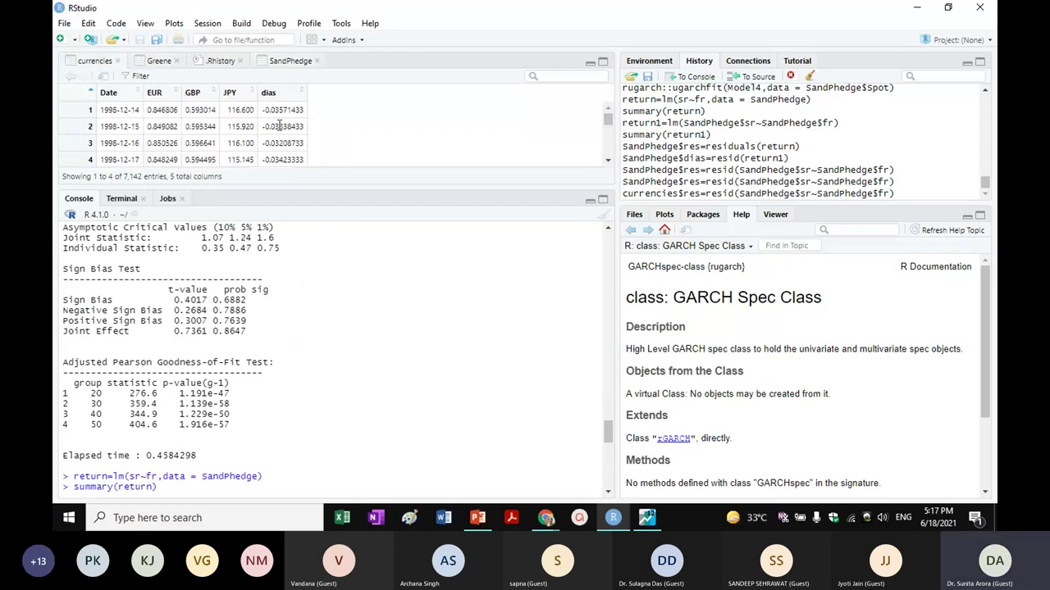
click(294, 95)
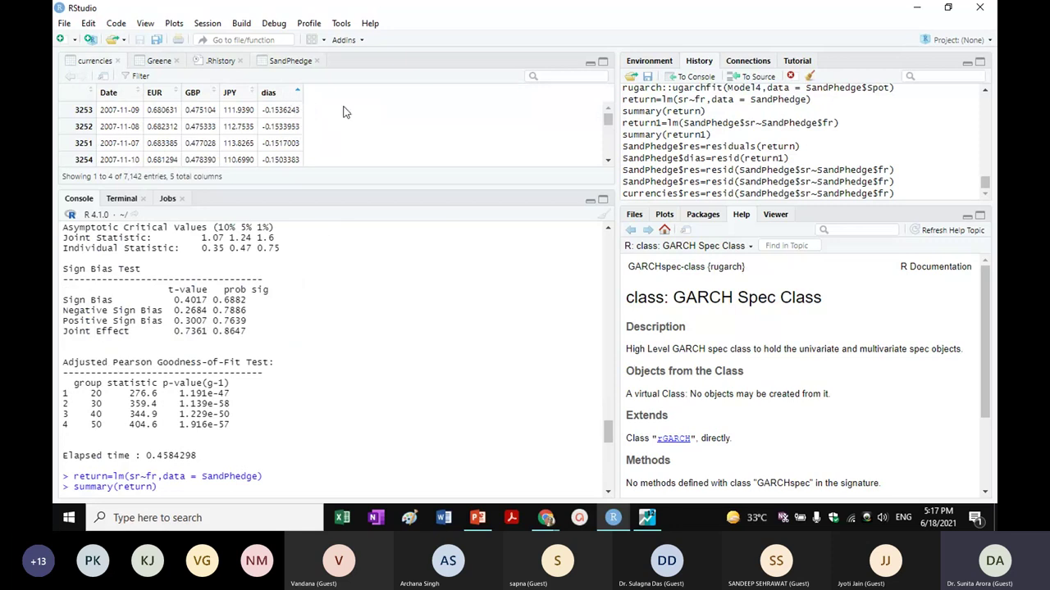
click(300, 93)
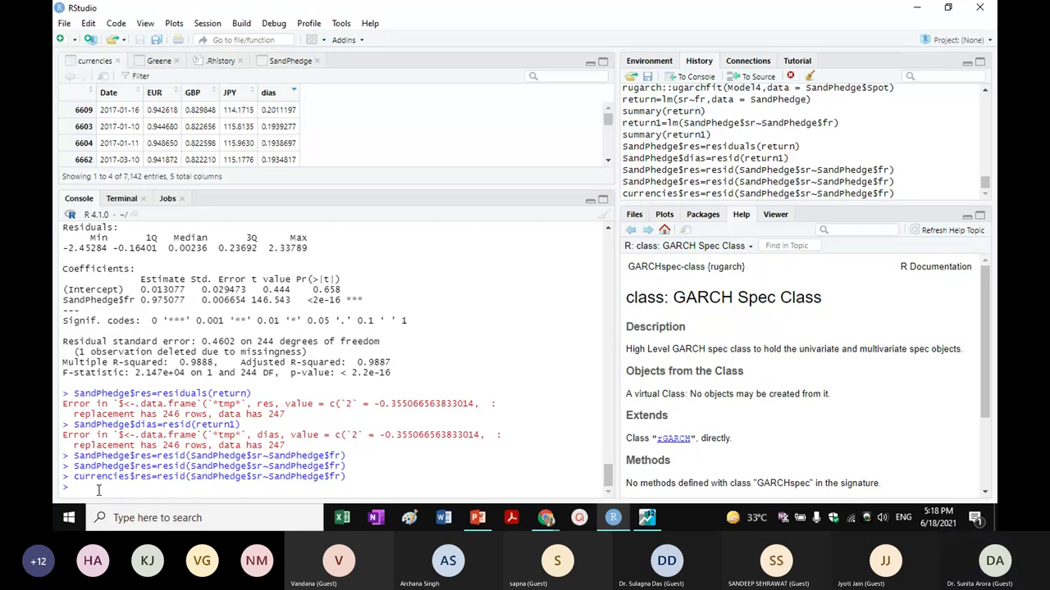
text(nar)
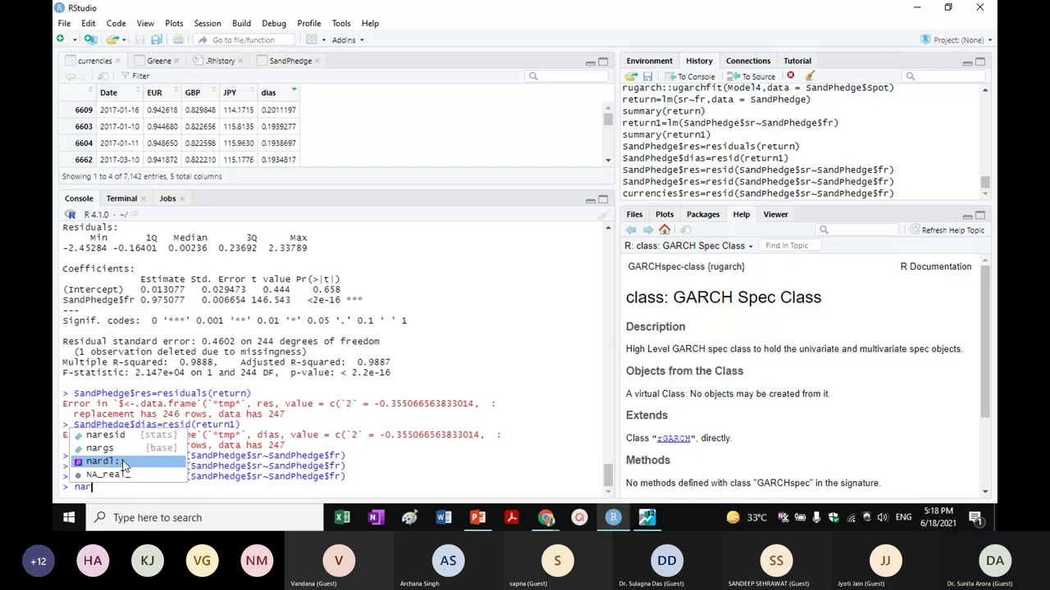
click(123, 466)
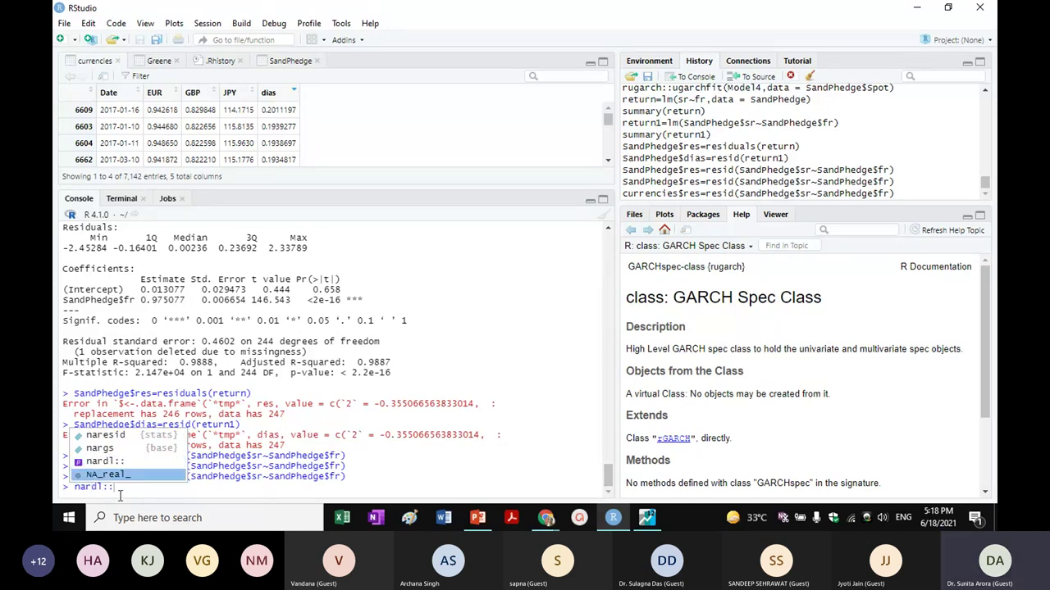
click(120, 487)
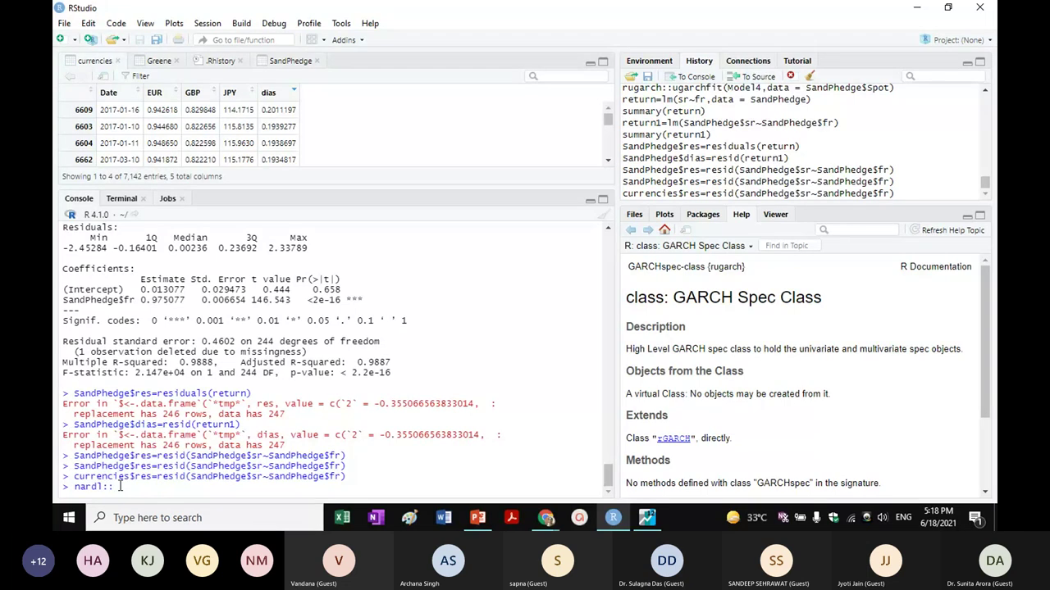
text(a)
text(rc)
key(BackSpace)
key(BackSpace)
key(BackSpace)
key(BackSpace)
key(BackSpace)
key(BackSpace)
key(BackSpace)
key(BackSpace)
key(BackSpace)
key(BackSpace)
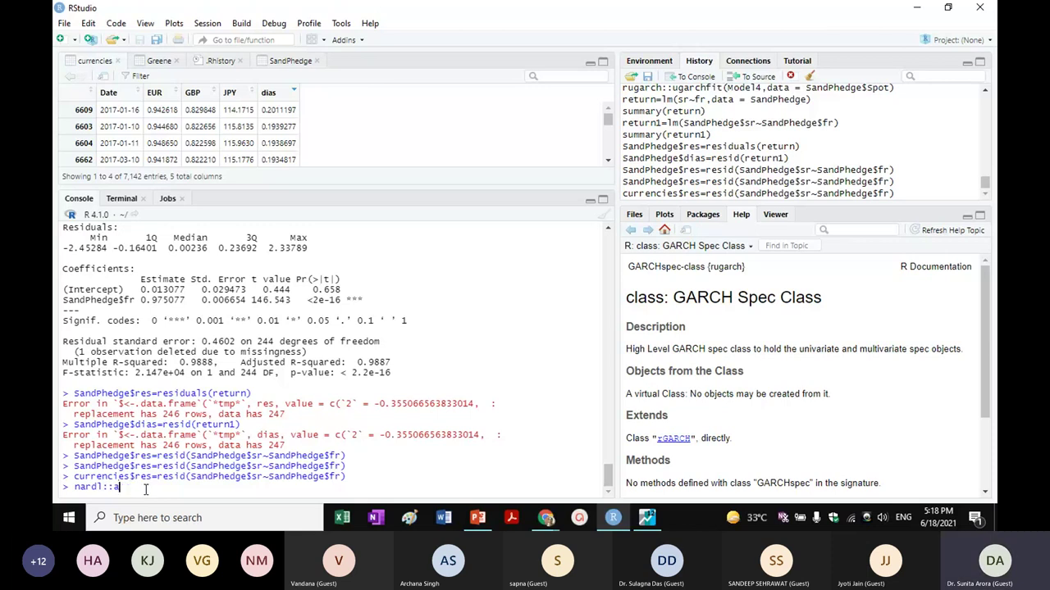
Test the dias column of currencies for ARCH effects by running nardl::ArchTest(currencies$dias,lags = 4), and review the p-value.
text(r)
text(ard)
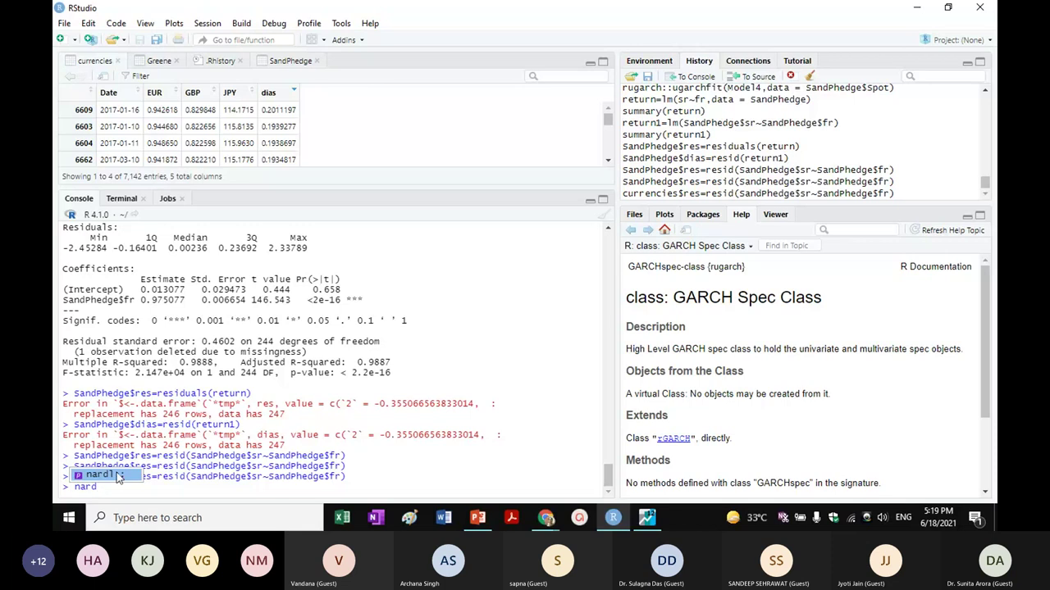
click(117, 475)
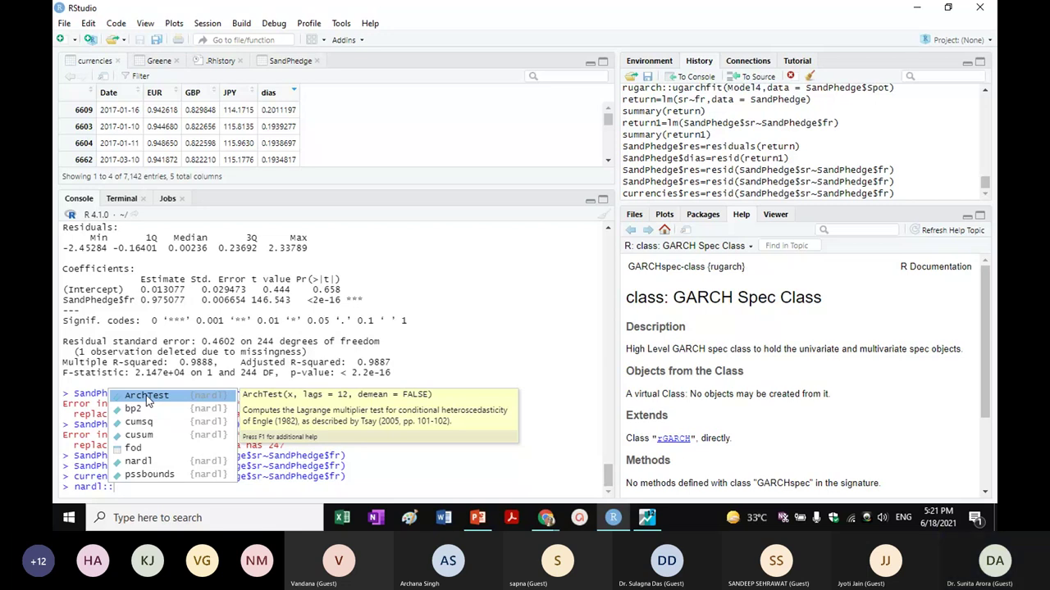
click(146, 395)
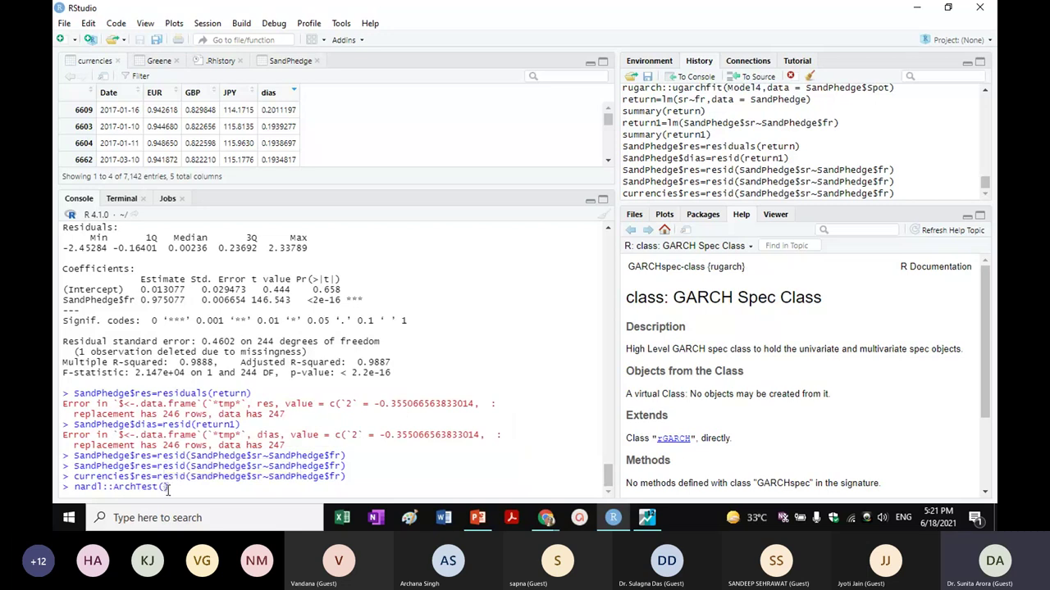
text(q)
text(urr)
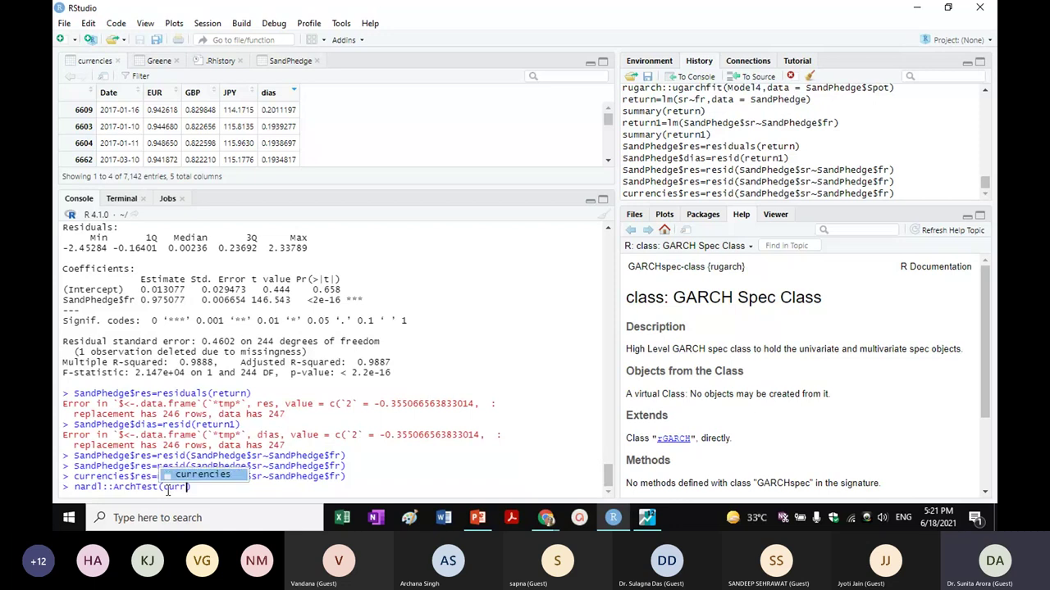
click(214, 476)
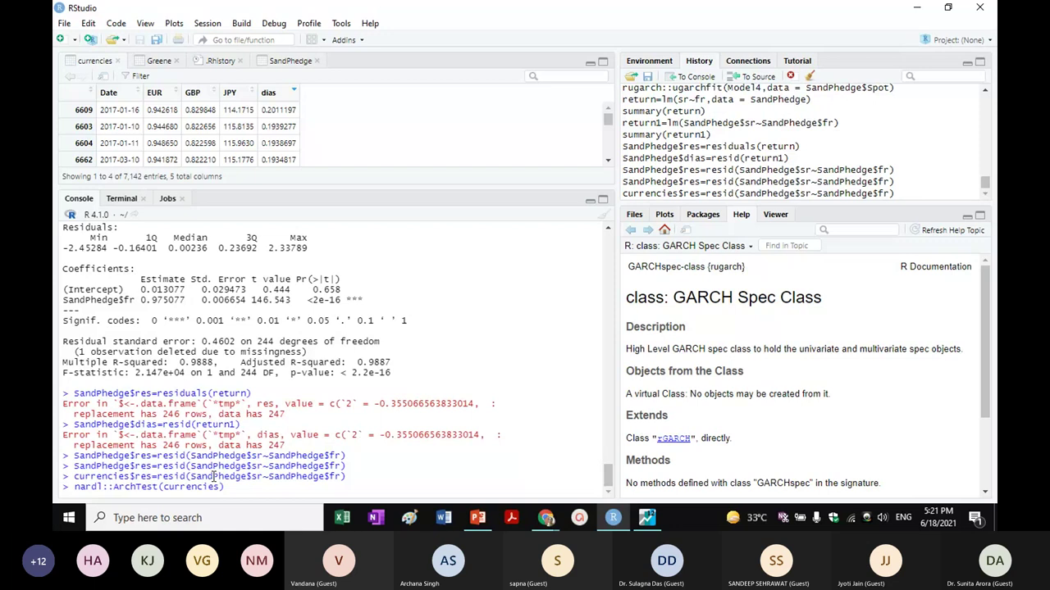
text($)
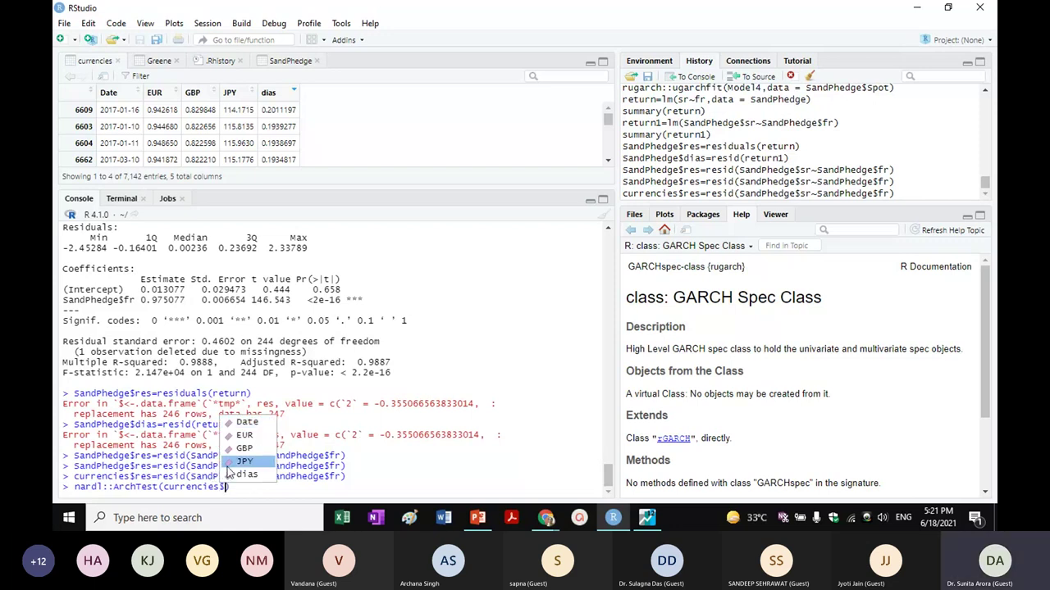
click(244, 476)
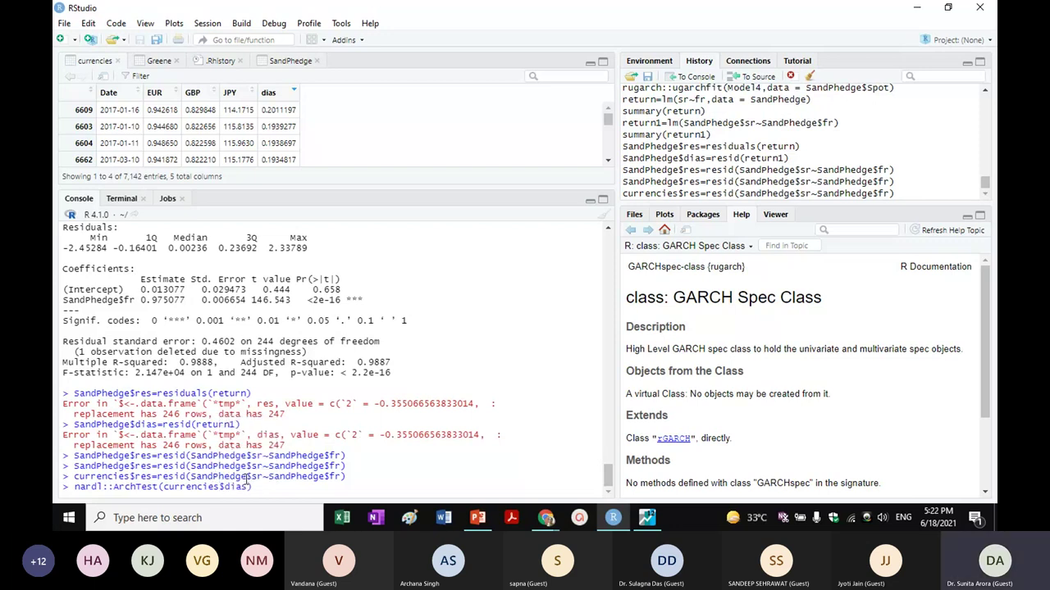
text(,lag)
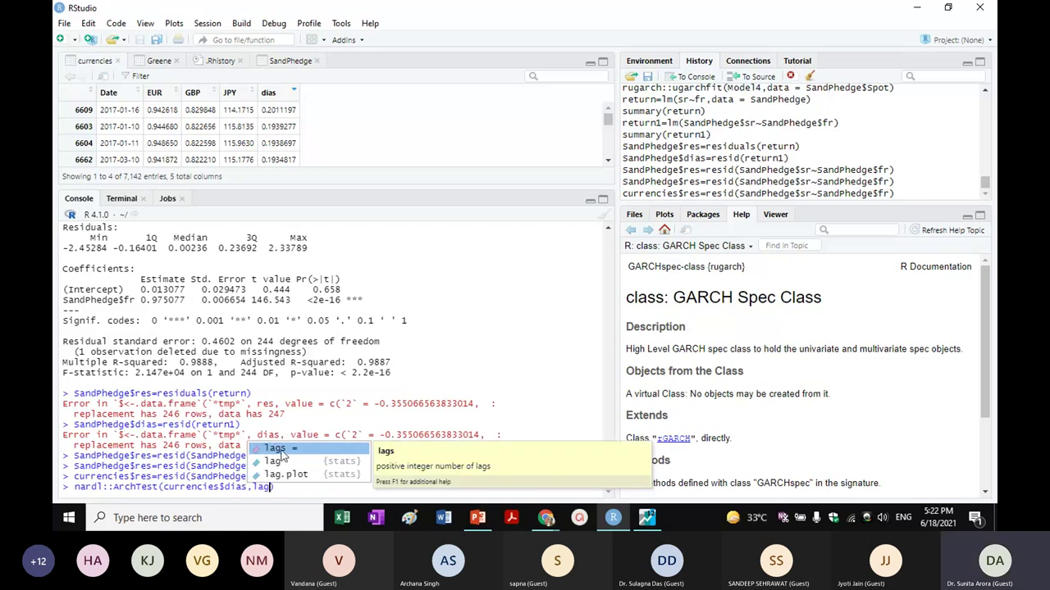
double_click(289, 449)
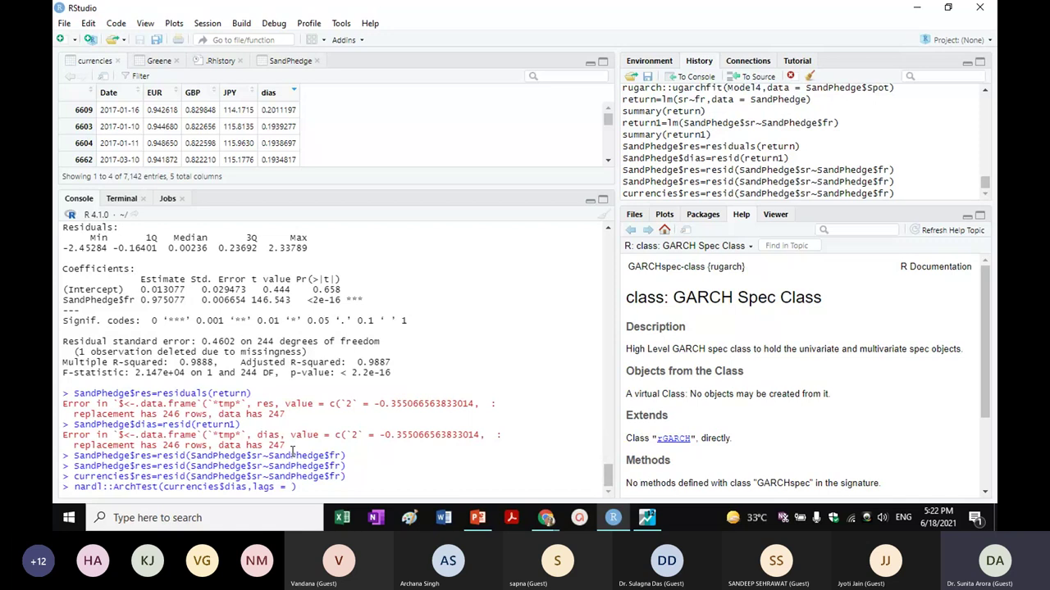
text(4)
click(305, 487)
key(Return)
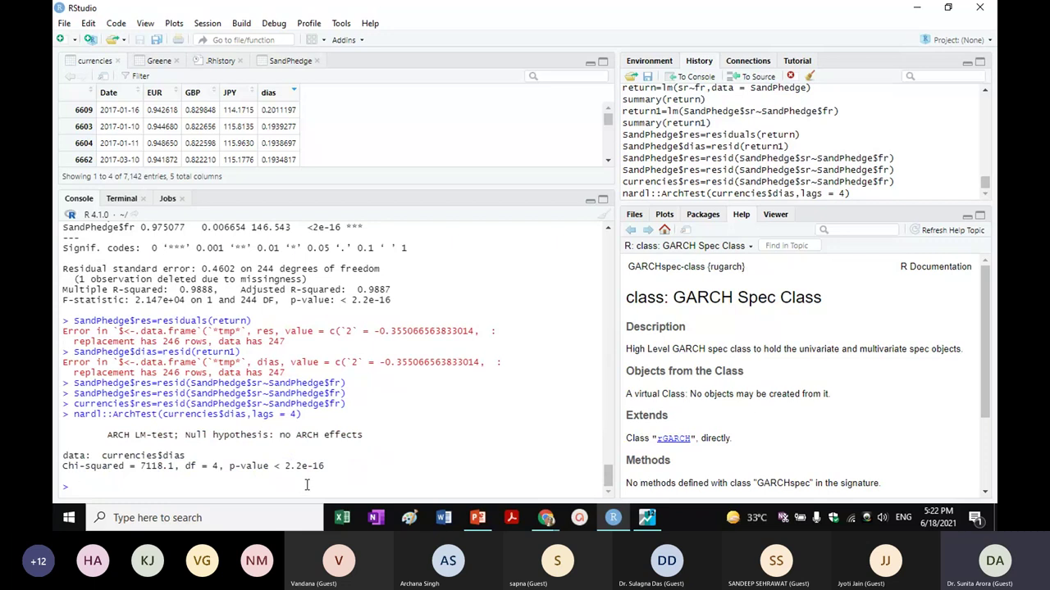
drag(325, 466, 286, 468)
scroll(436, 451, up, 5)
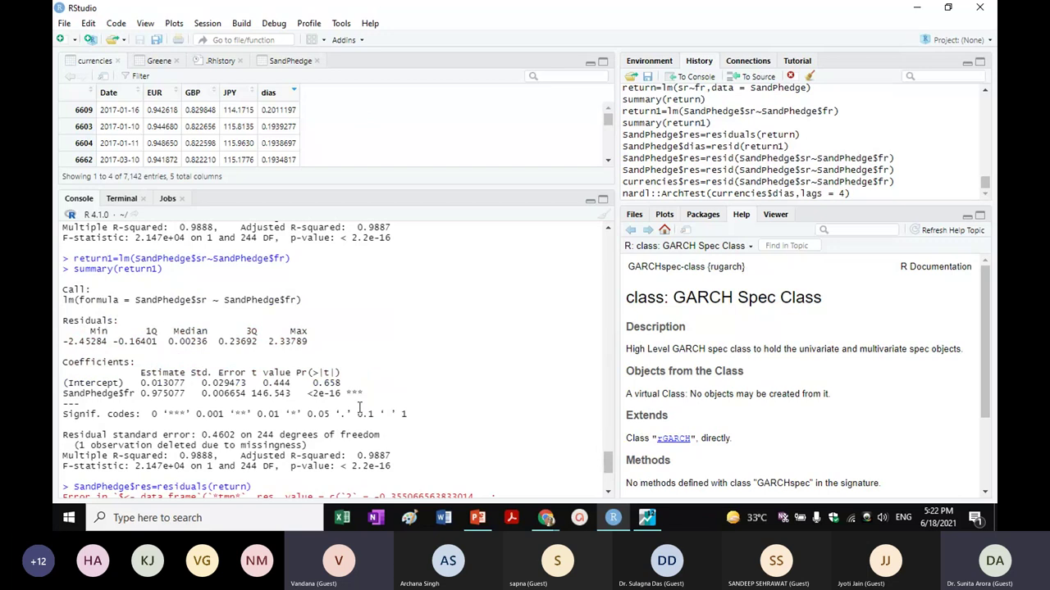
Sort the currencies table by dias in ascending order and return to the ARCH test output in the console.
click(288, 91)
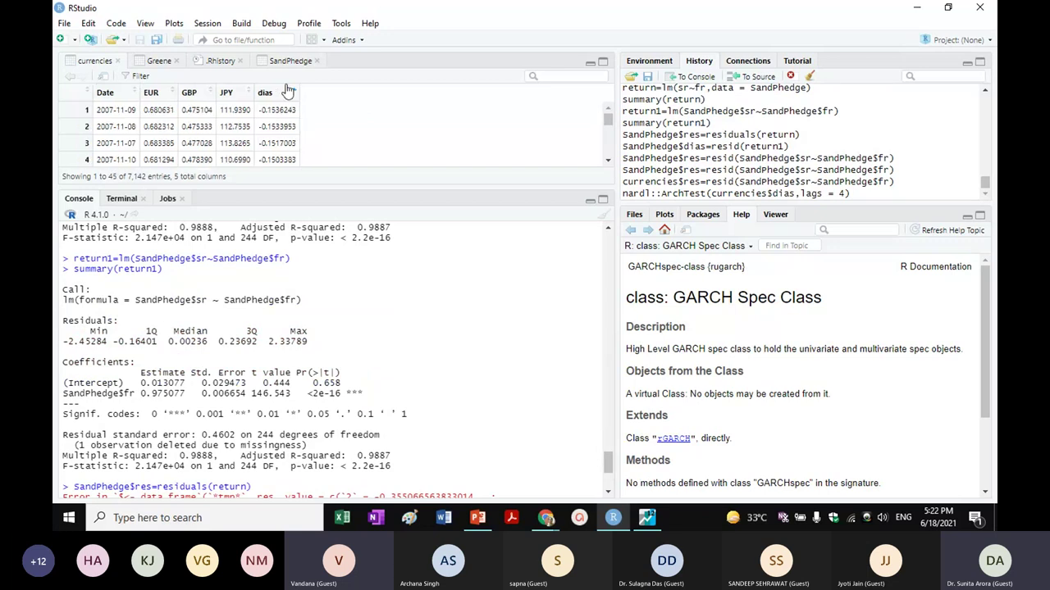
scroll(355, 447, down, 5)
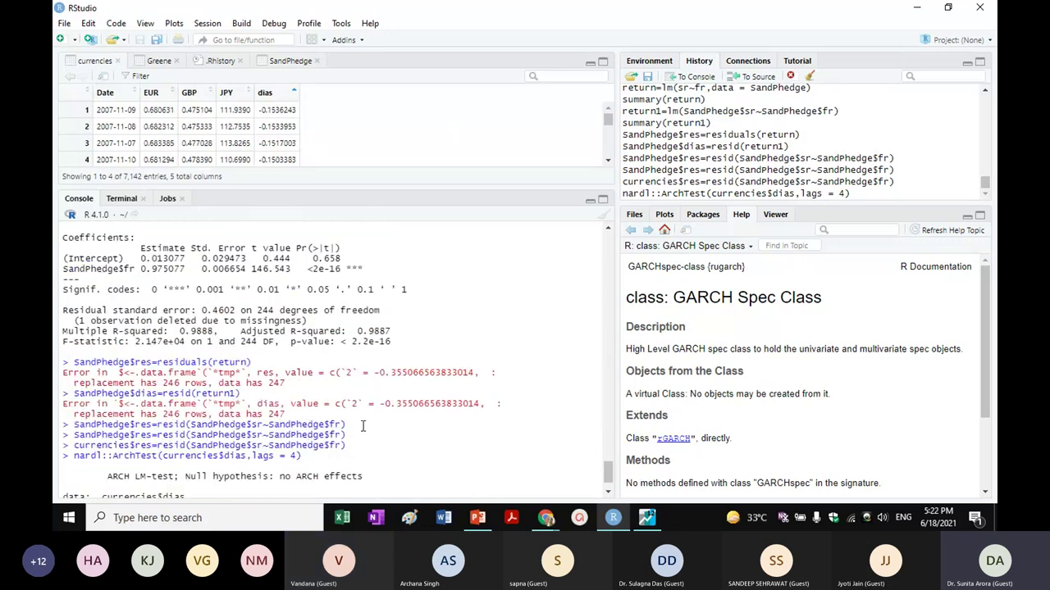
click(352, 460)
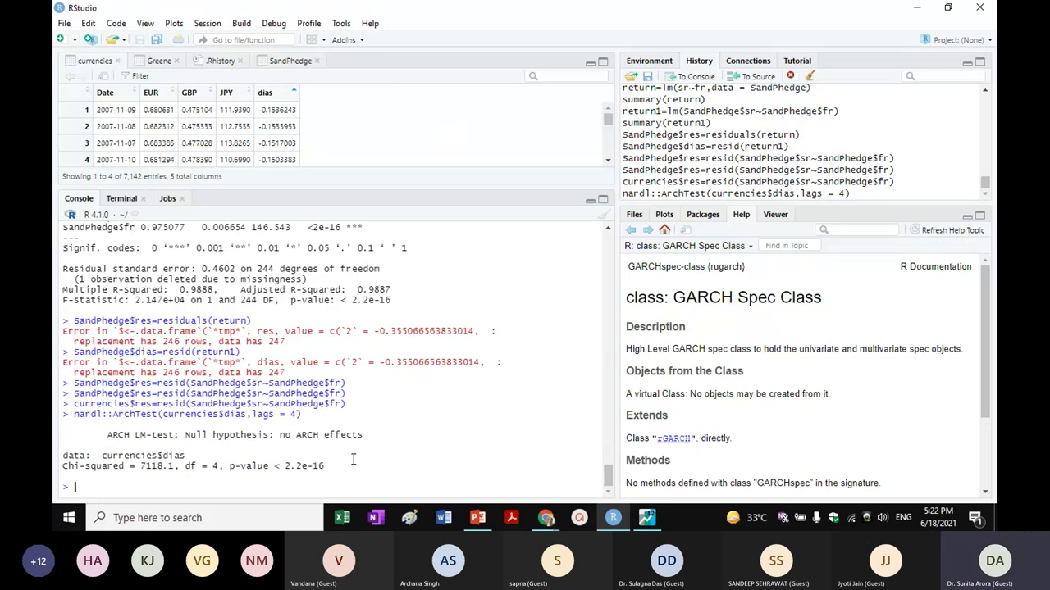
Review the earlier console output, from the regression summaries back to the Model4 specification and the GARCH fit of SandPhedge$Spot.
scroll(348, 449, up, 6)
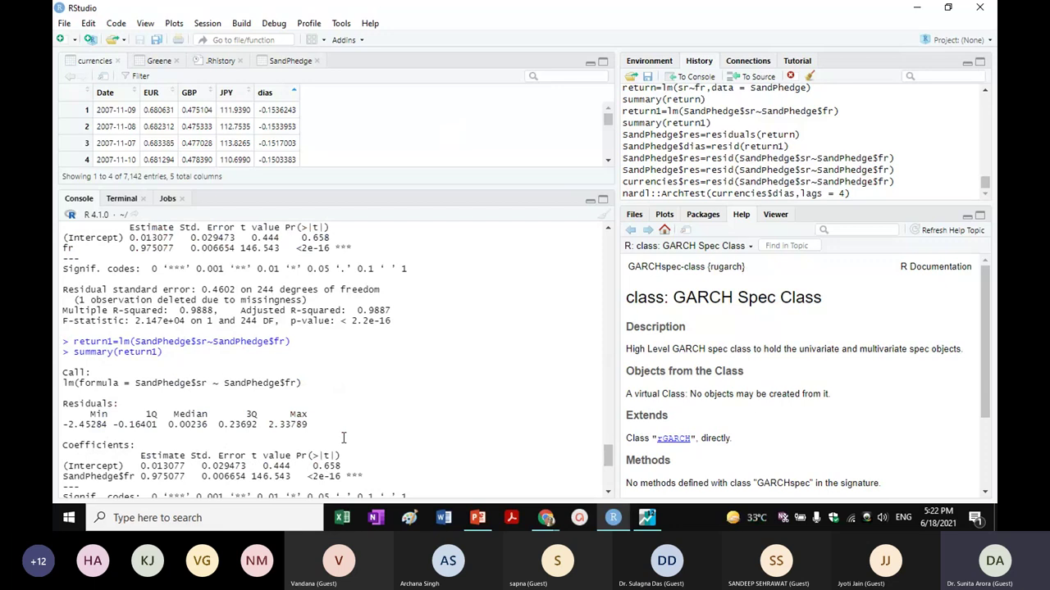
scroll(344, 438, up, 4)
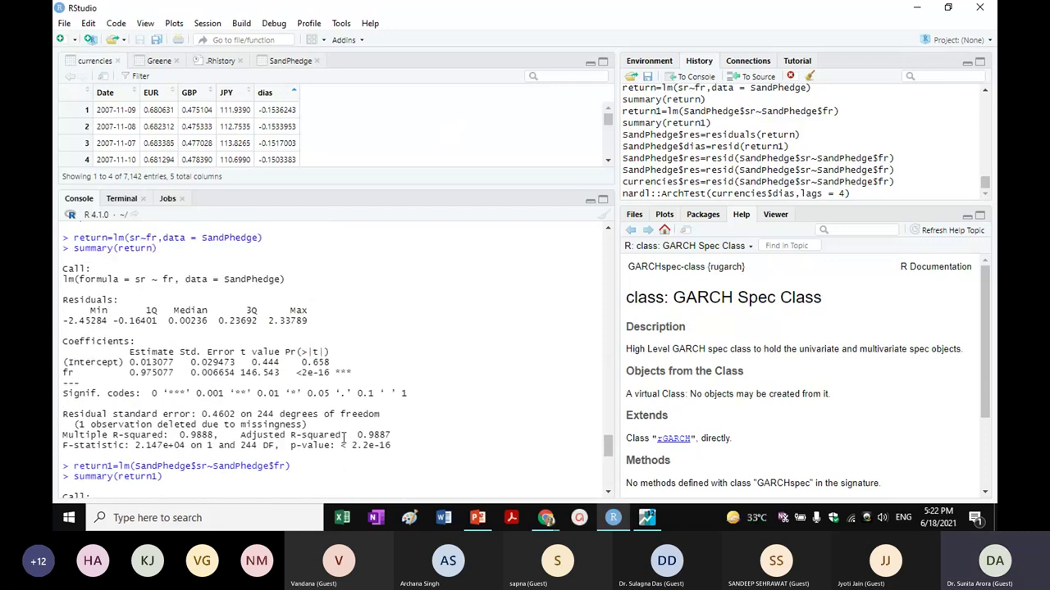
scroll(343, 436, up, 4)
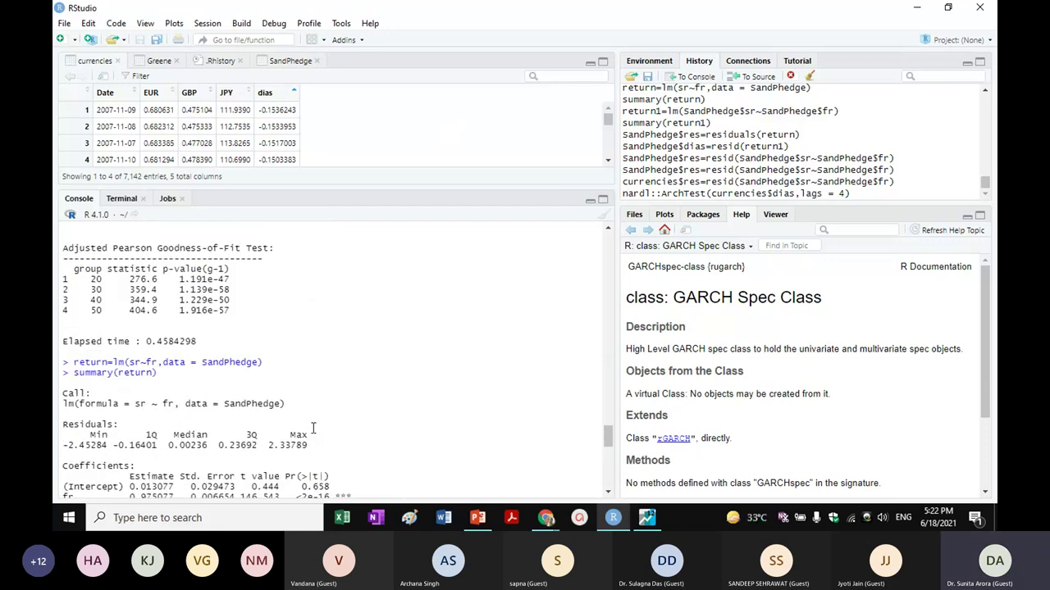
scroll(310, 417, up, 6)
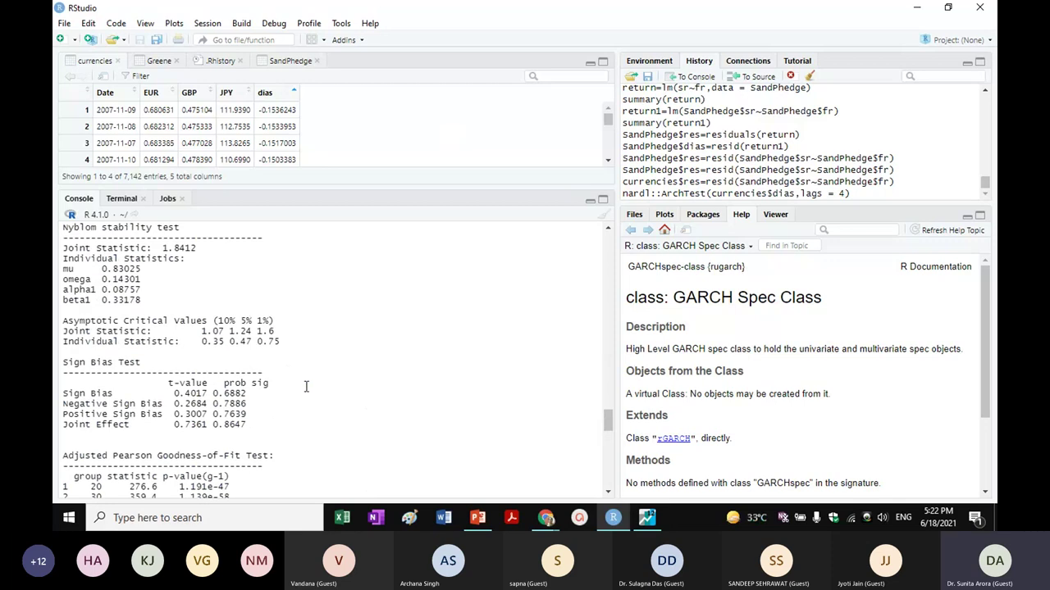
scroll(306, 387, up, 6)
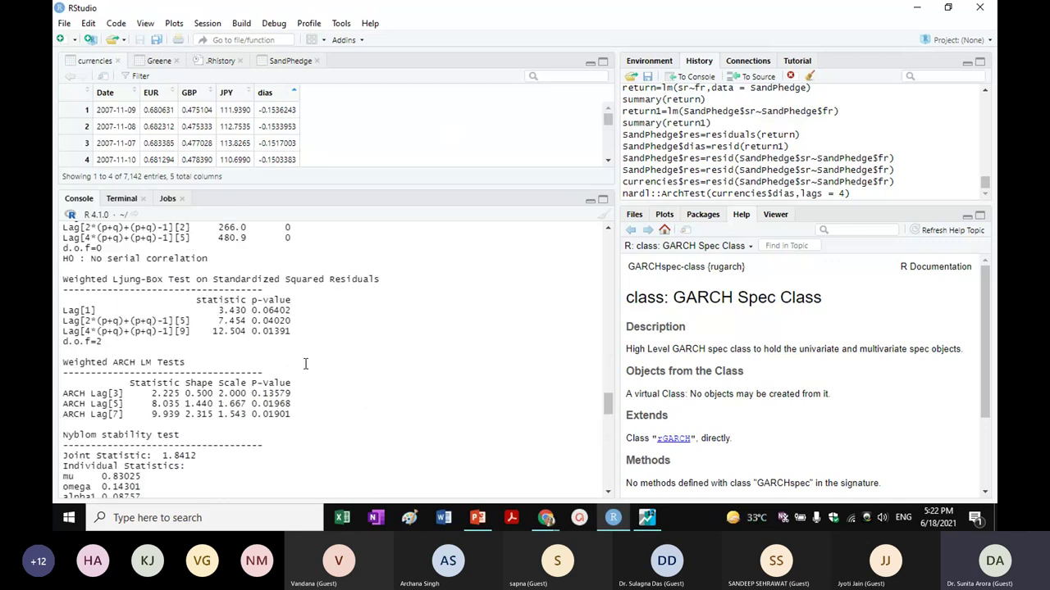
scroll(306, 363, up, 12)
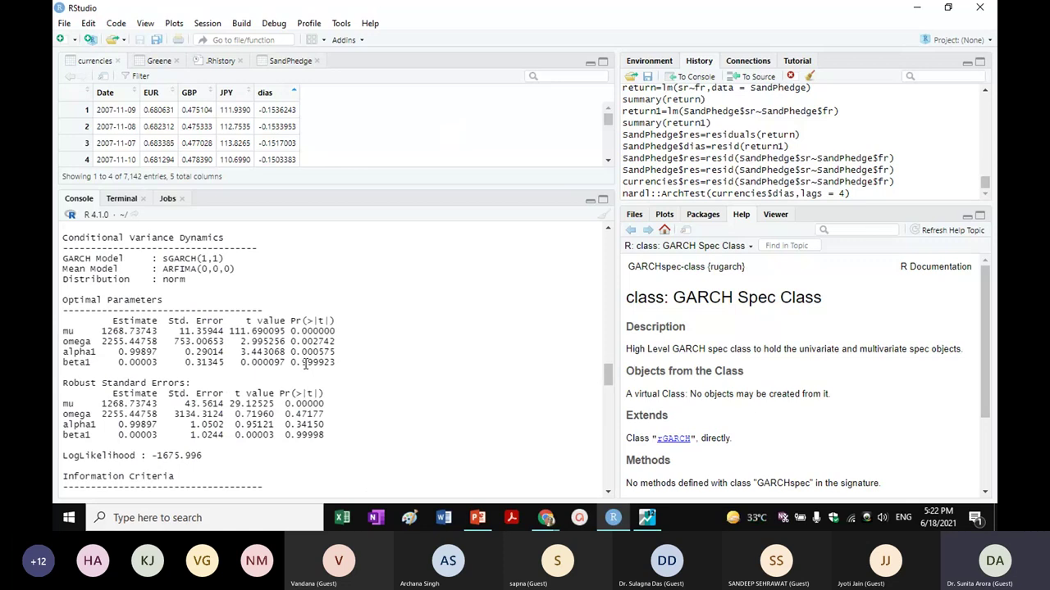
scroll(305, 364, up, 5)
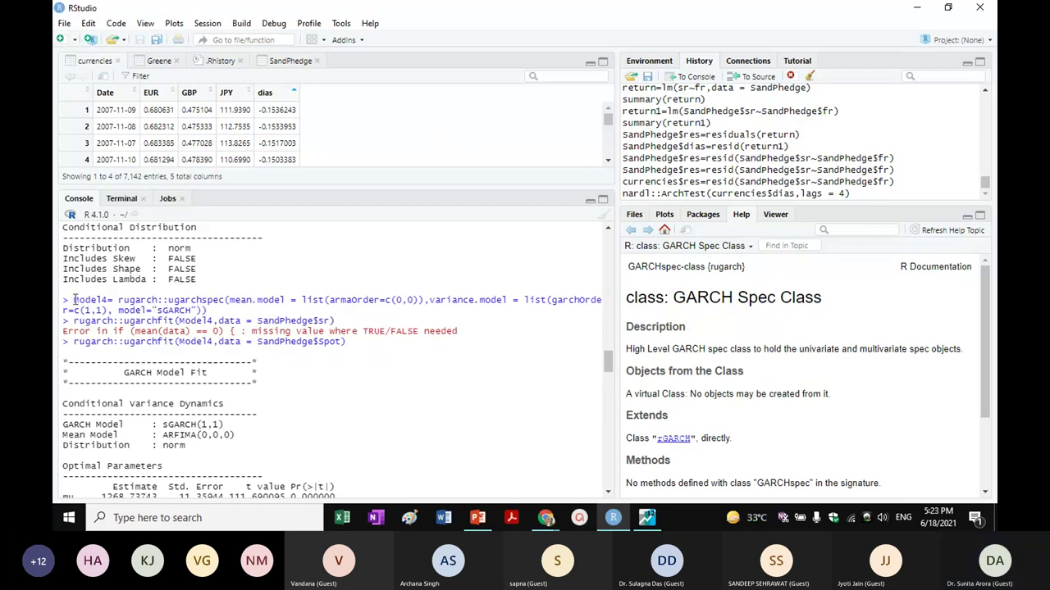
scroll(245, 364, down, 3)
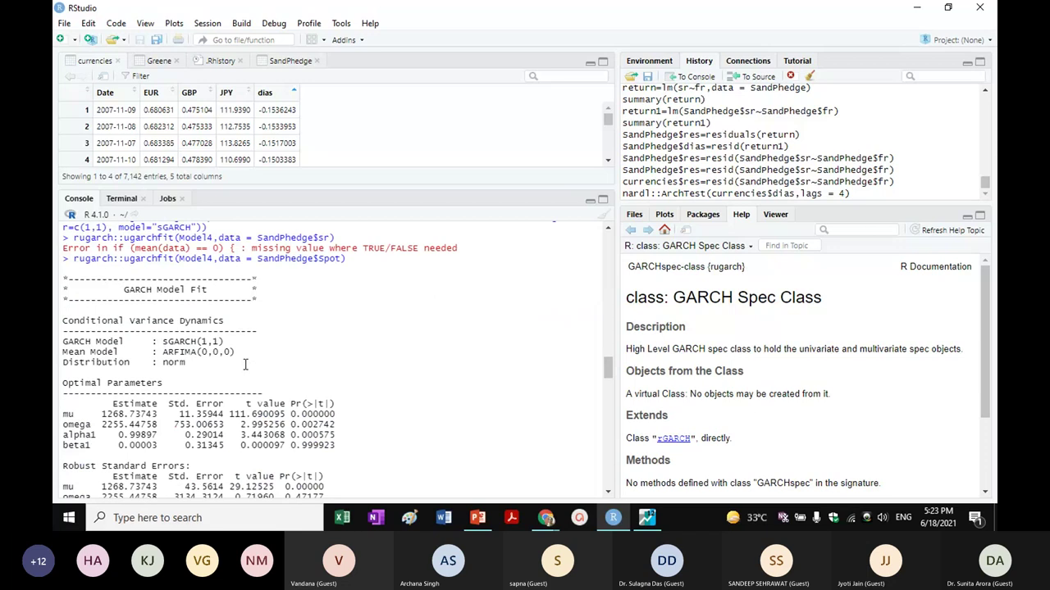
scroll(244, 364, down, 10)
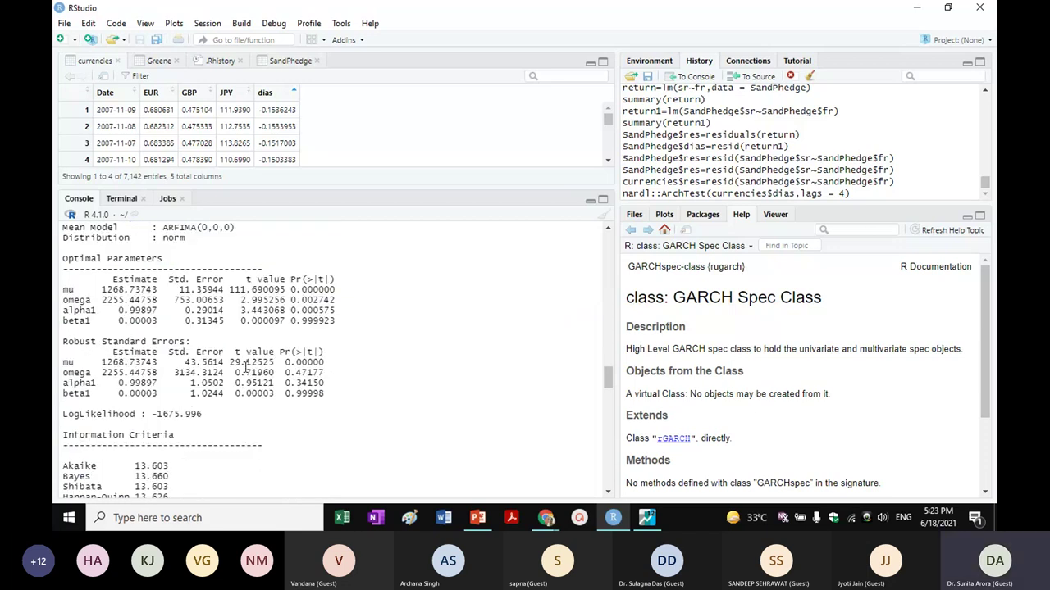
scroll(245, 368, down, 12)
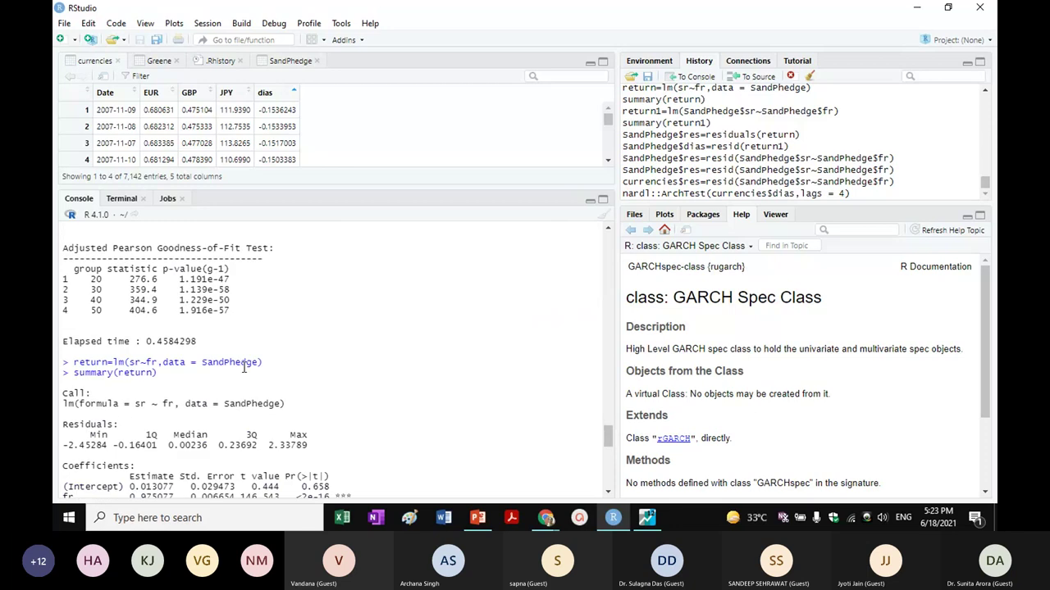
scroll(243, 368, up, 15)
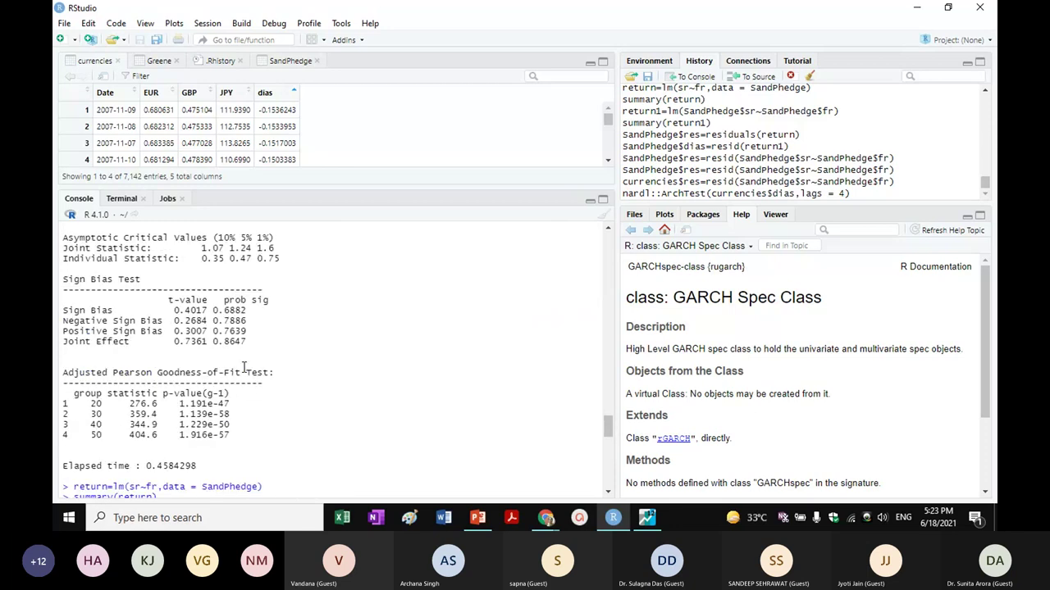
scroll(243, 368, up, 6)
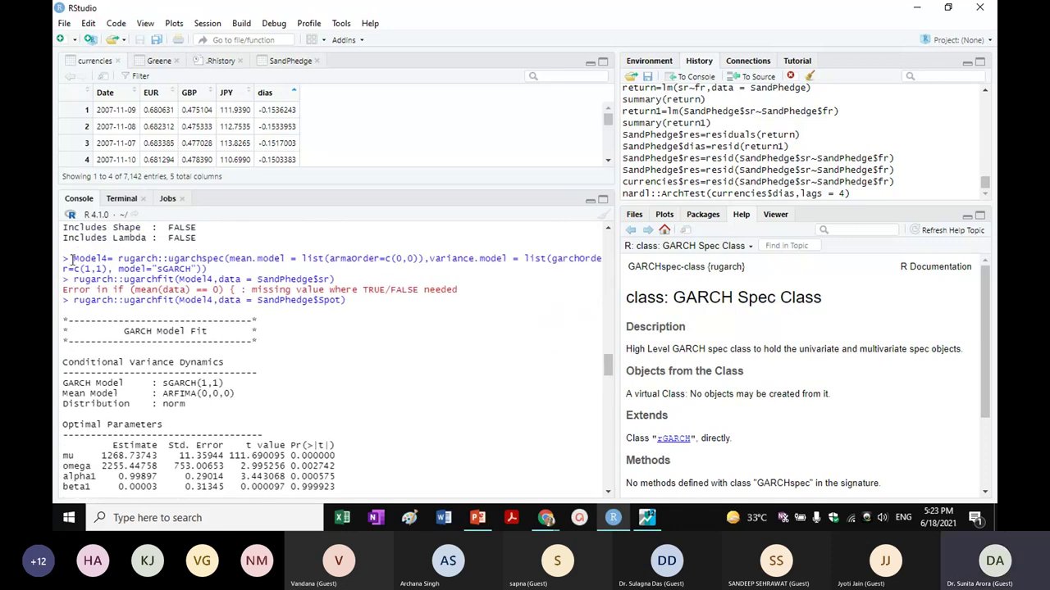
Examine the rugarch::ugarchspec command for Model4, highlighting its mean.model = list argument and checking the armaOrder setting.
drag(73, 259, 115, 259)
click(154, 271)
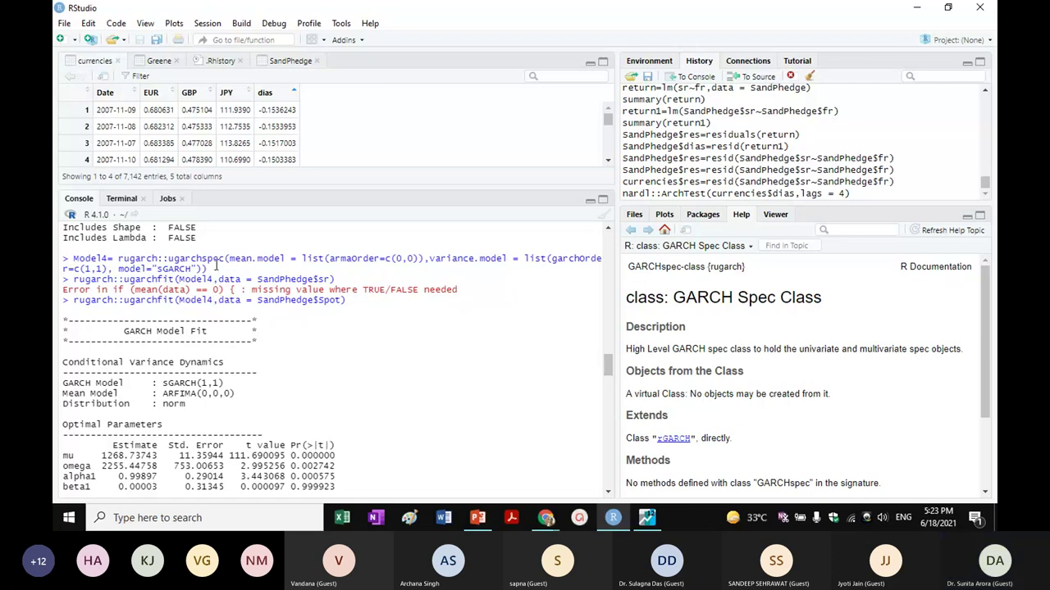
drag(229, 258, 324, 261)
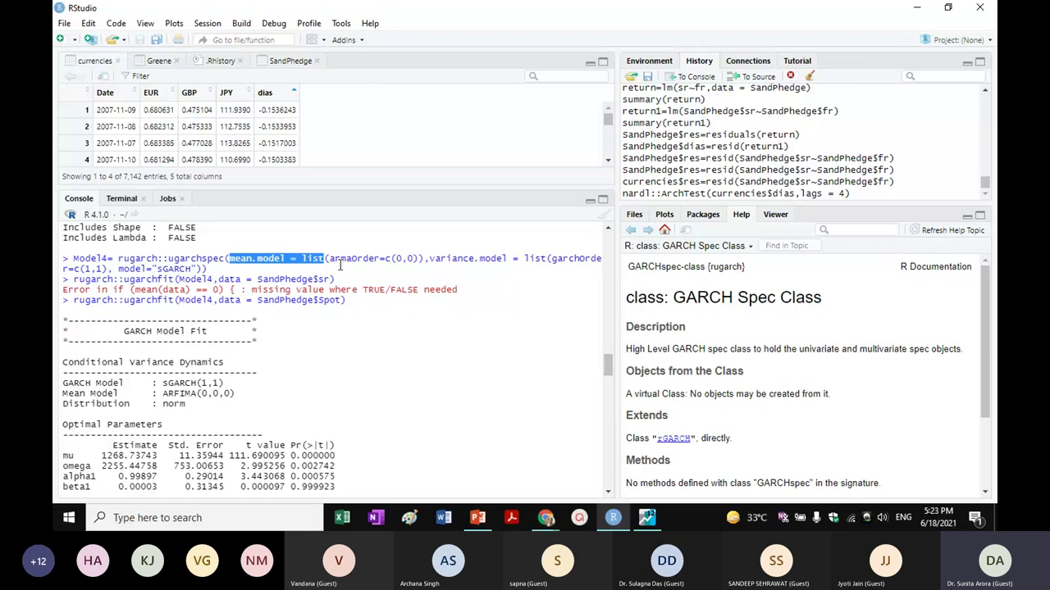
click(404, 262)
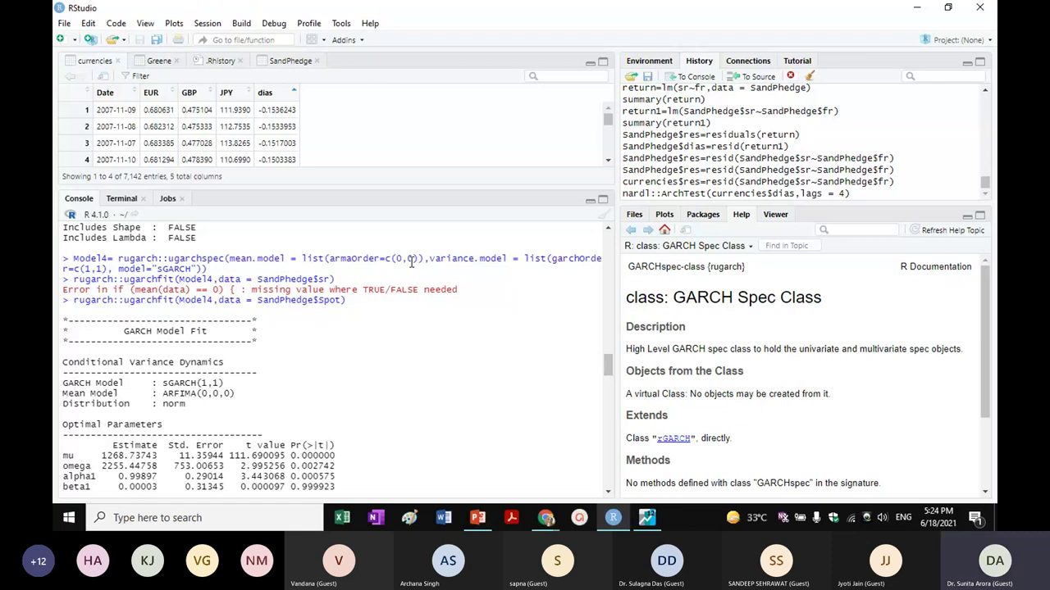
Fit an intercept-only linear regression for JPY by running model6=lm(currencies$JPY~1) in the console.
scroll(337, 344, down, 20)
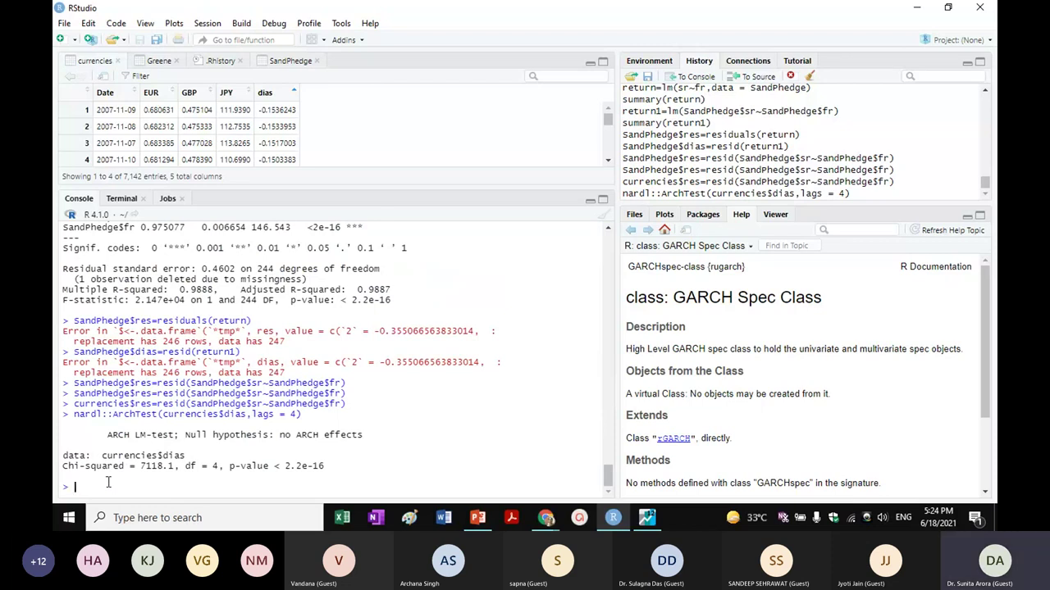
text(model)
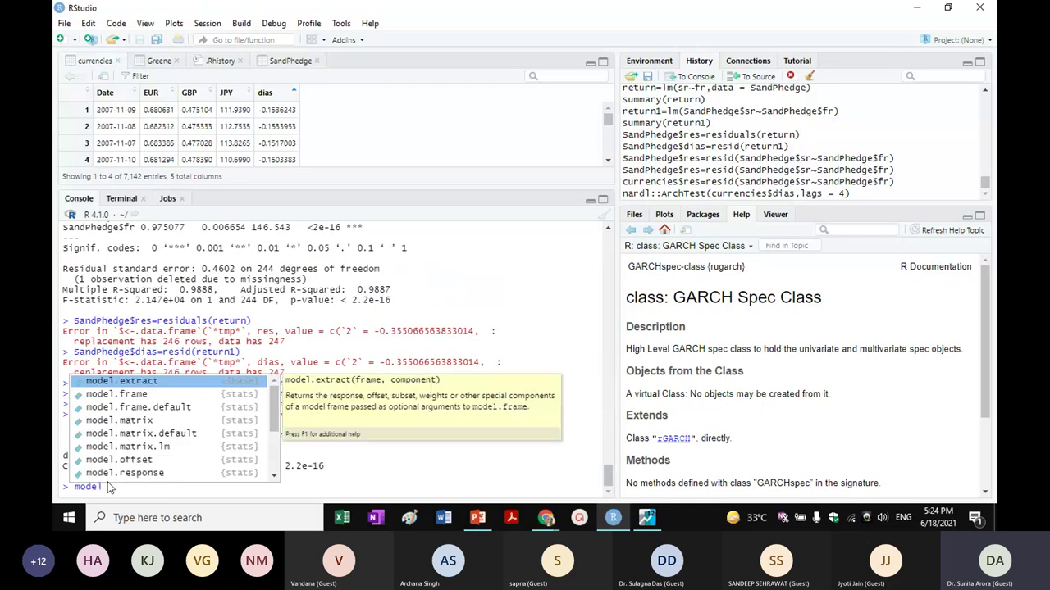
text(6)
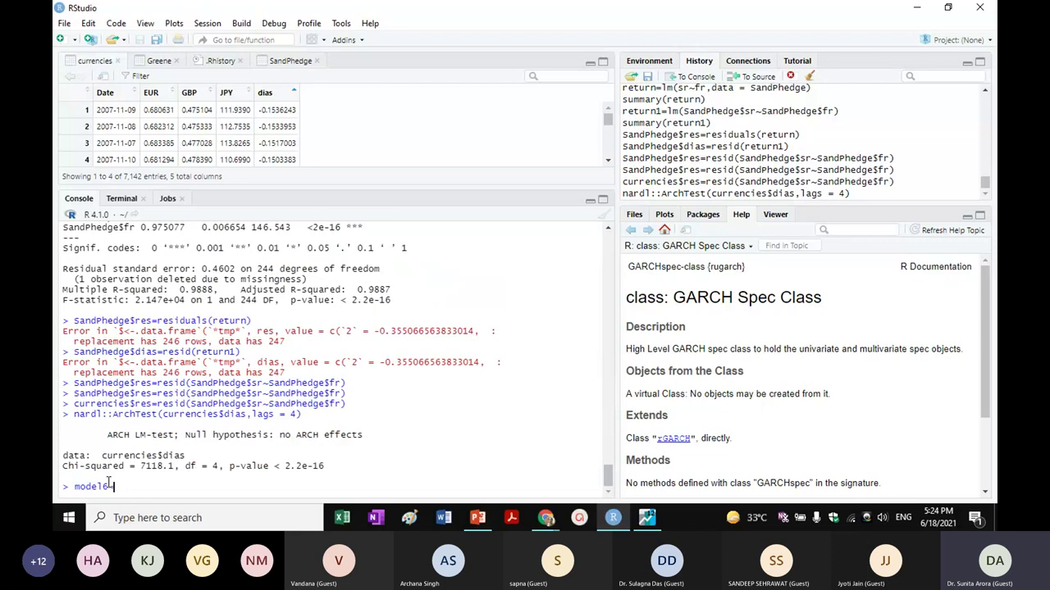
text(<-lm)
text(()
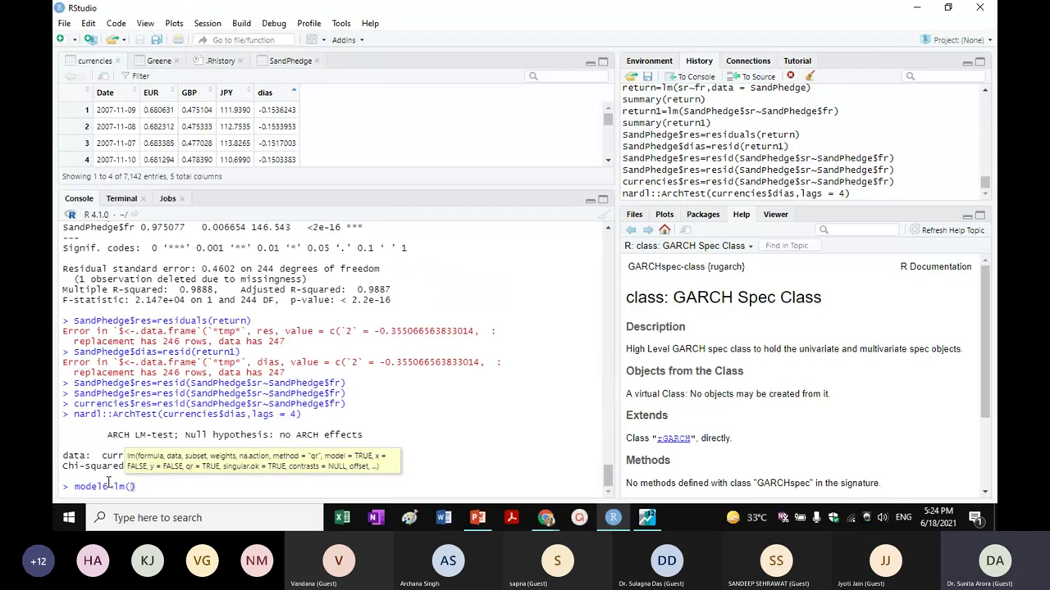
text(curr)
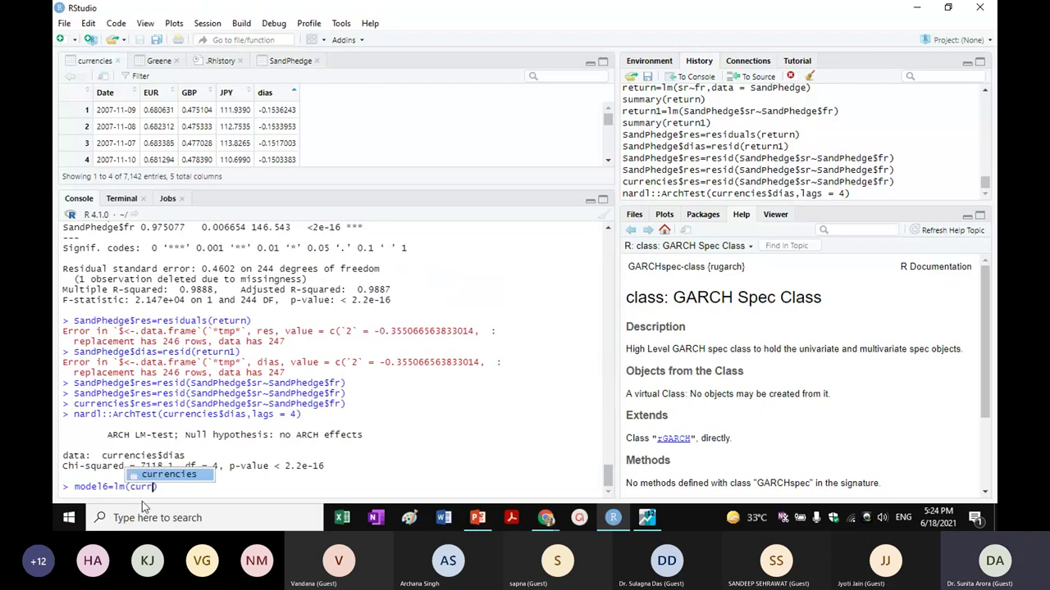
click(176, 474)
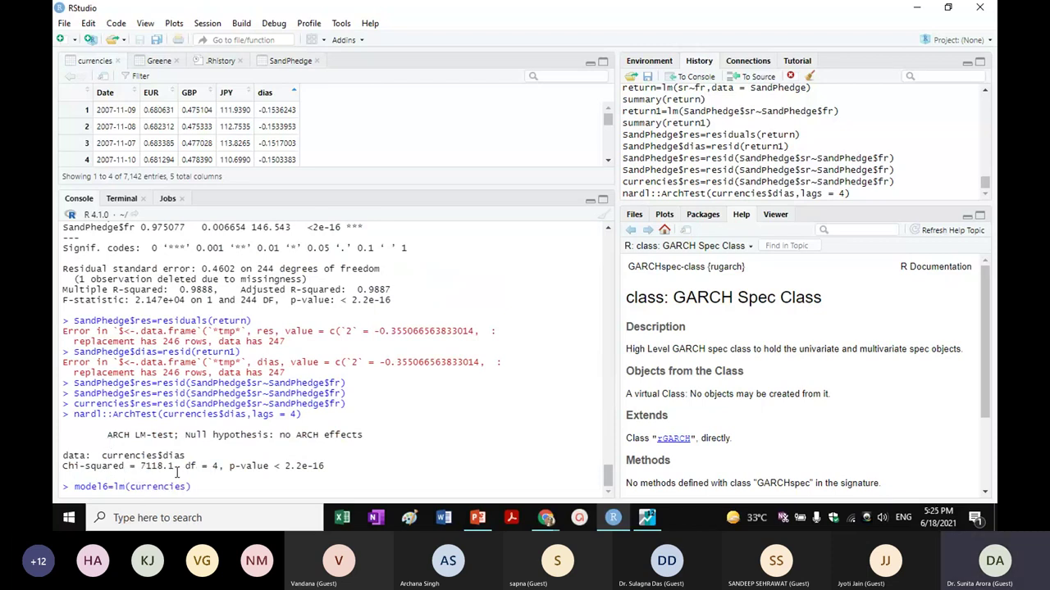
text($)
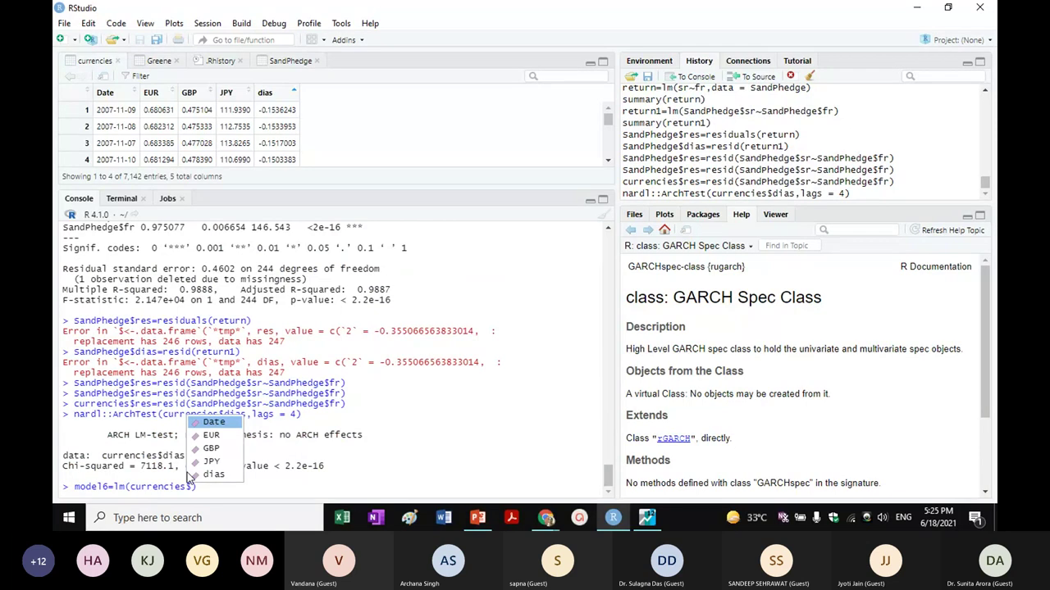
click(205, 465)
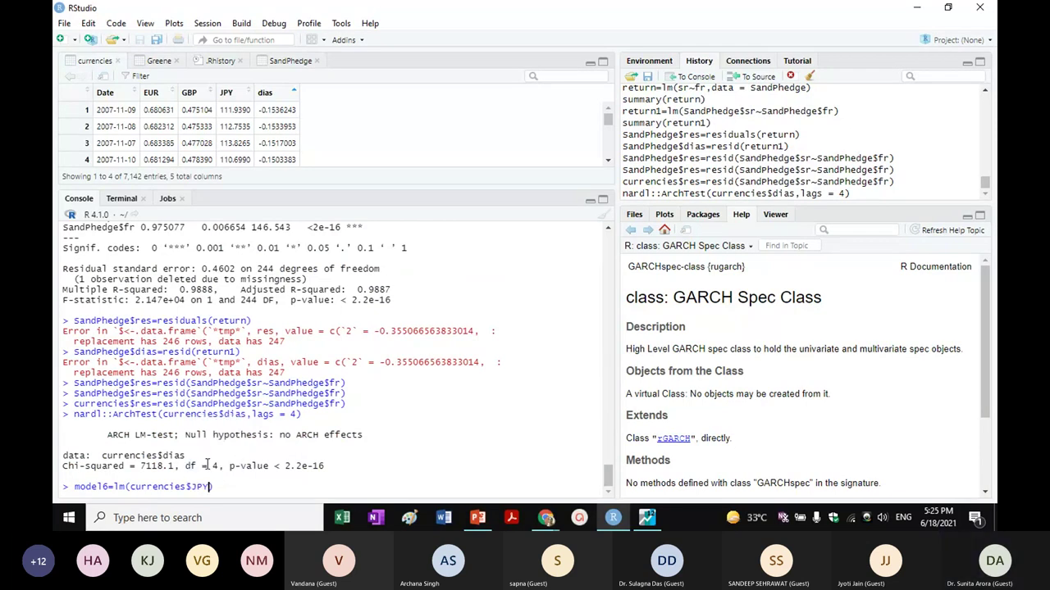
text(~)
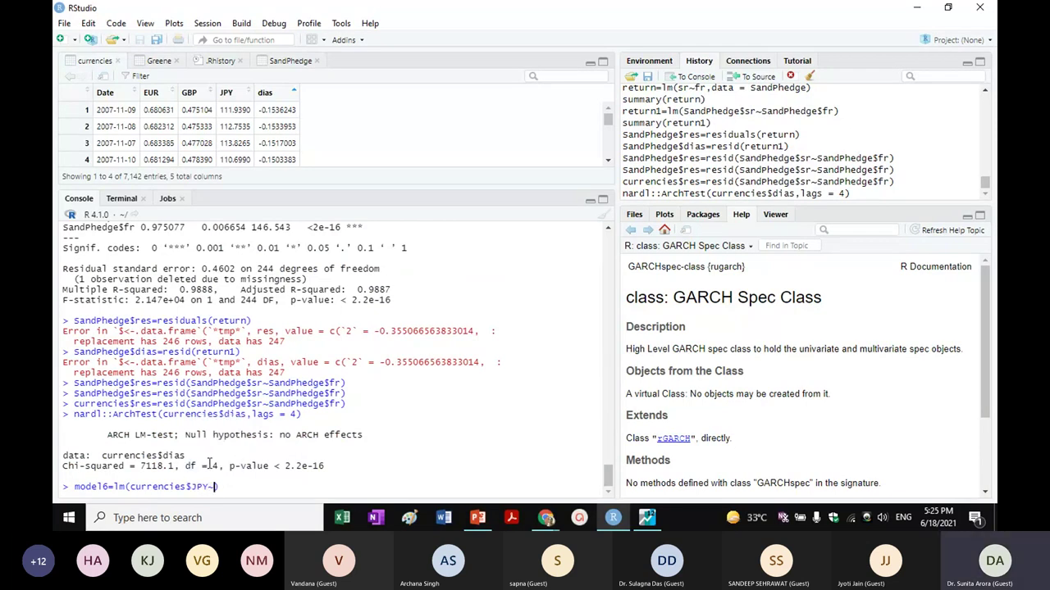
text(1)
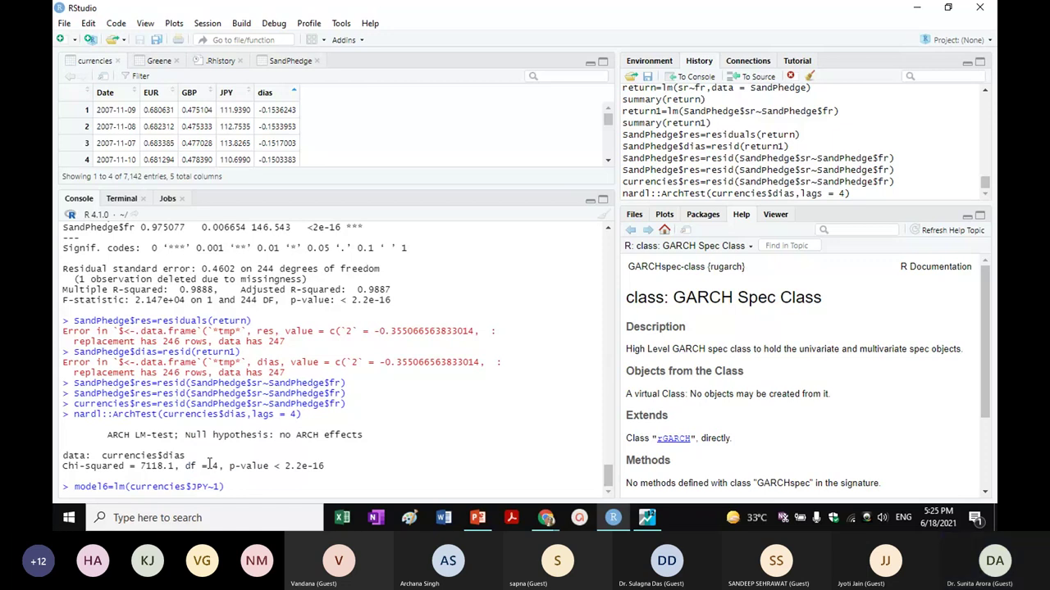
click(242, 490)
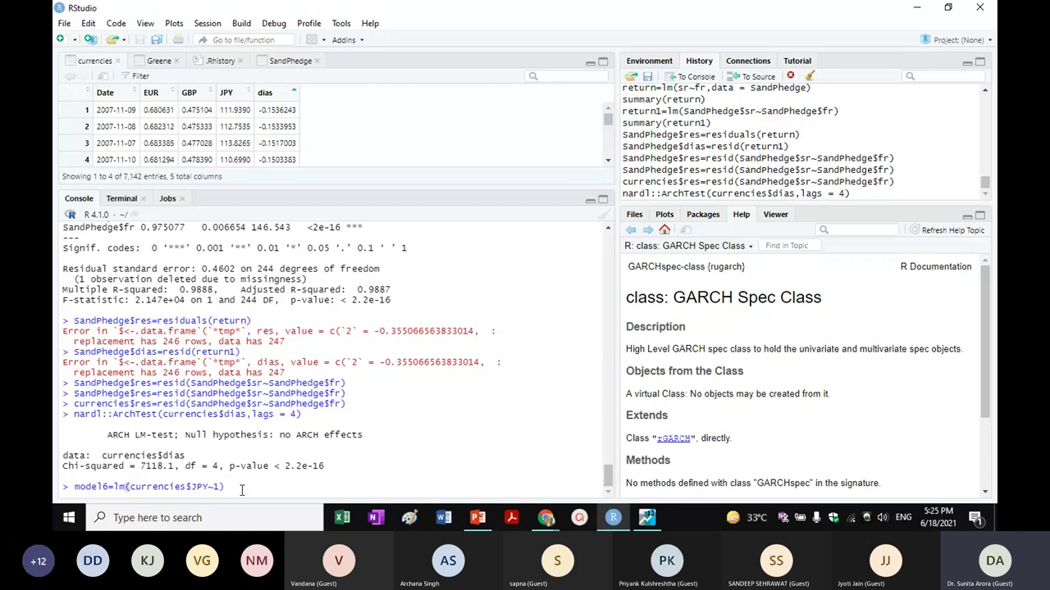
key(Return)
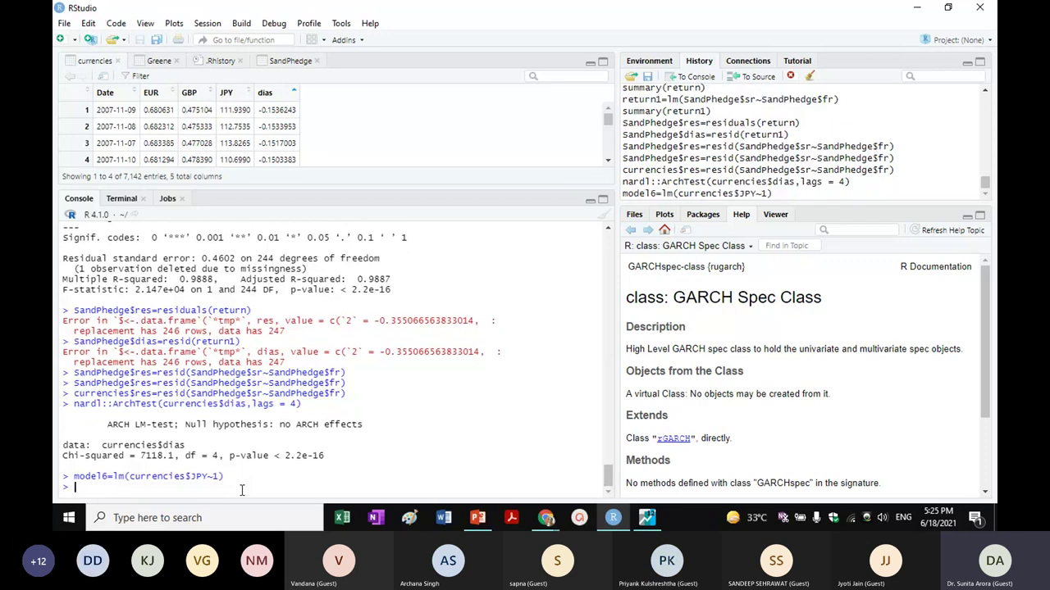
Display the regression summary of the intercept-only JPY model by running summary(model6) in the console.
text(summary)
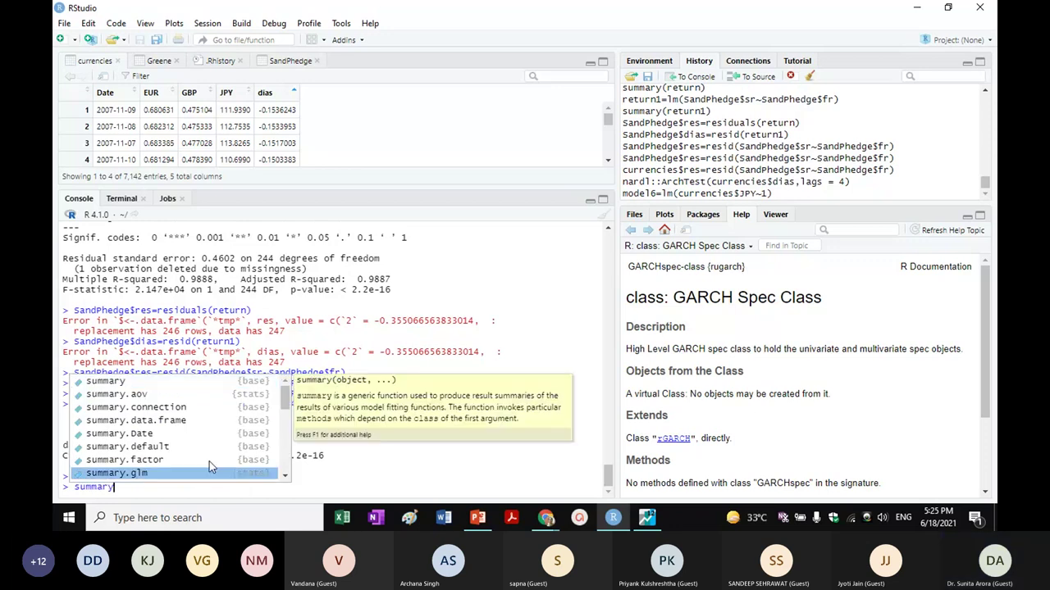
click(168, 390)
text(m)
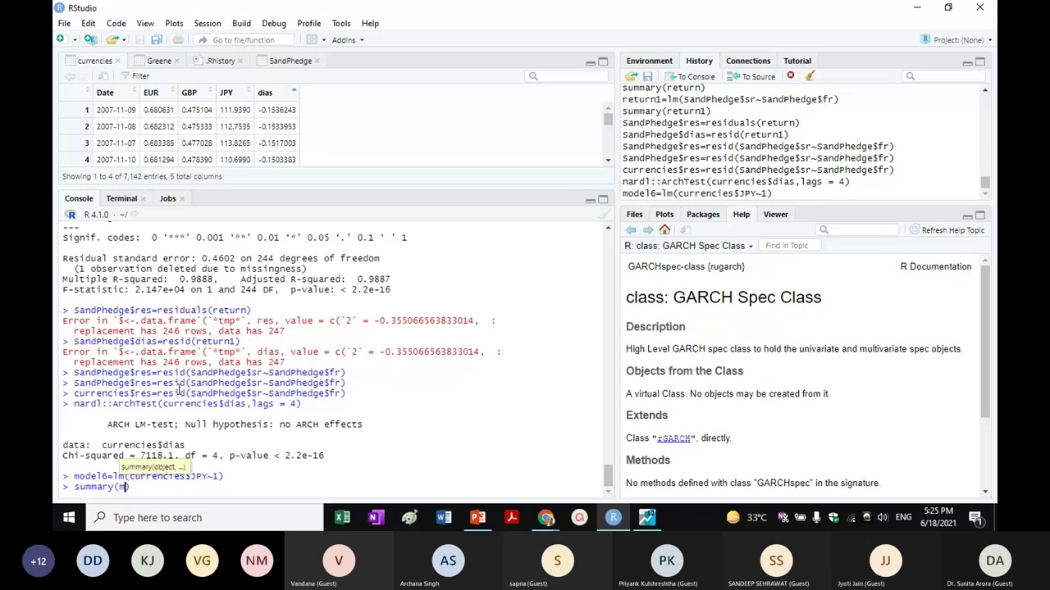
text(ode)
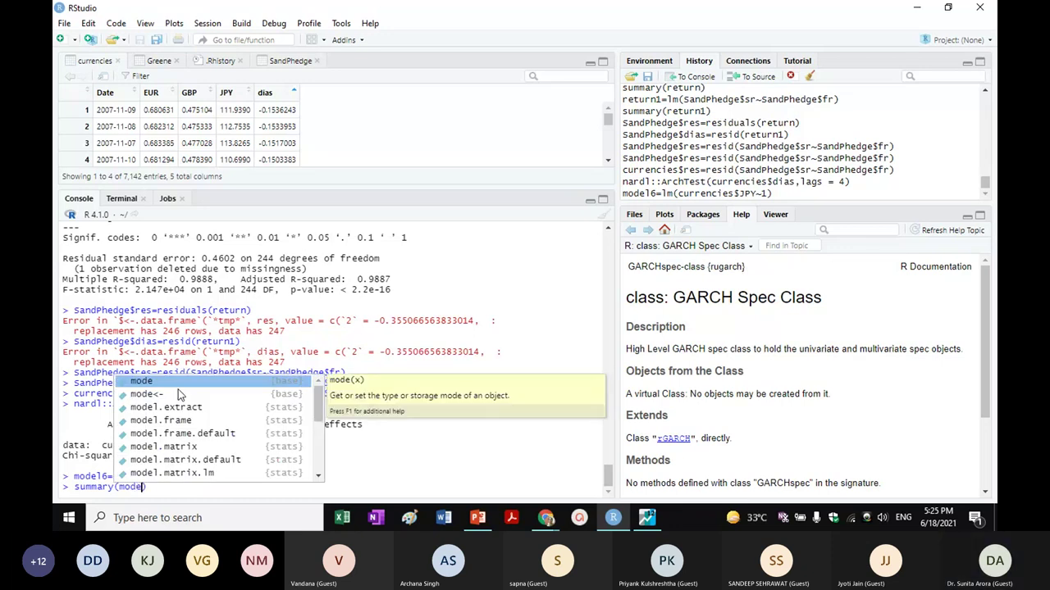
text(l)
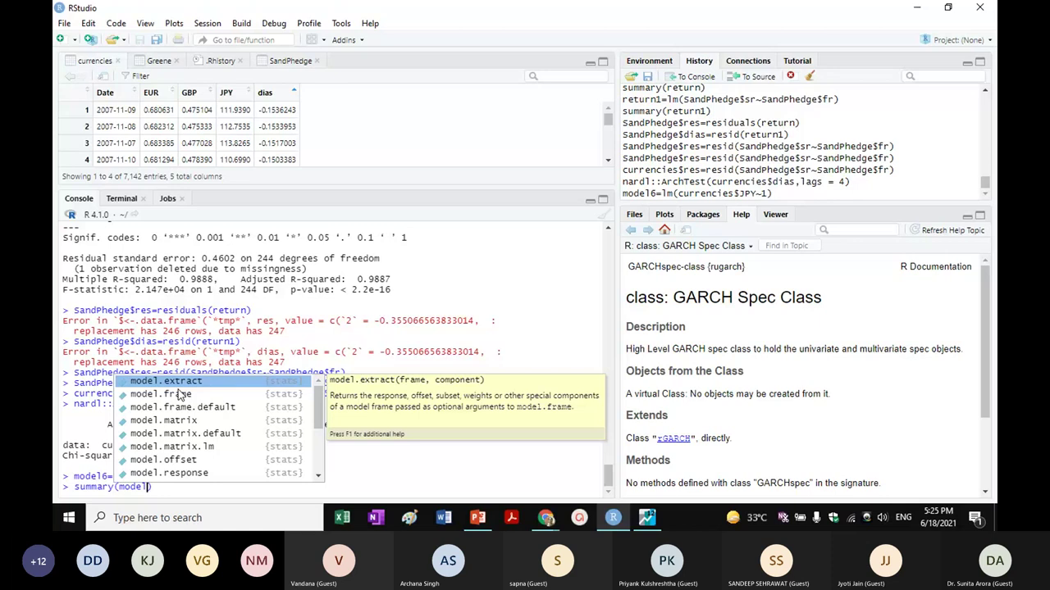
text(6)
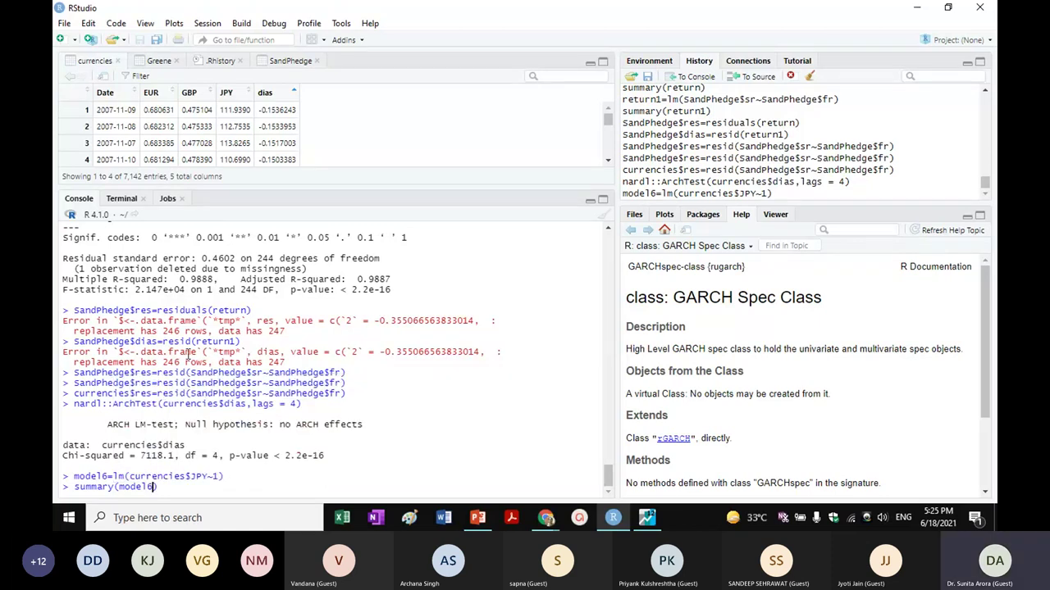
key(Return)
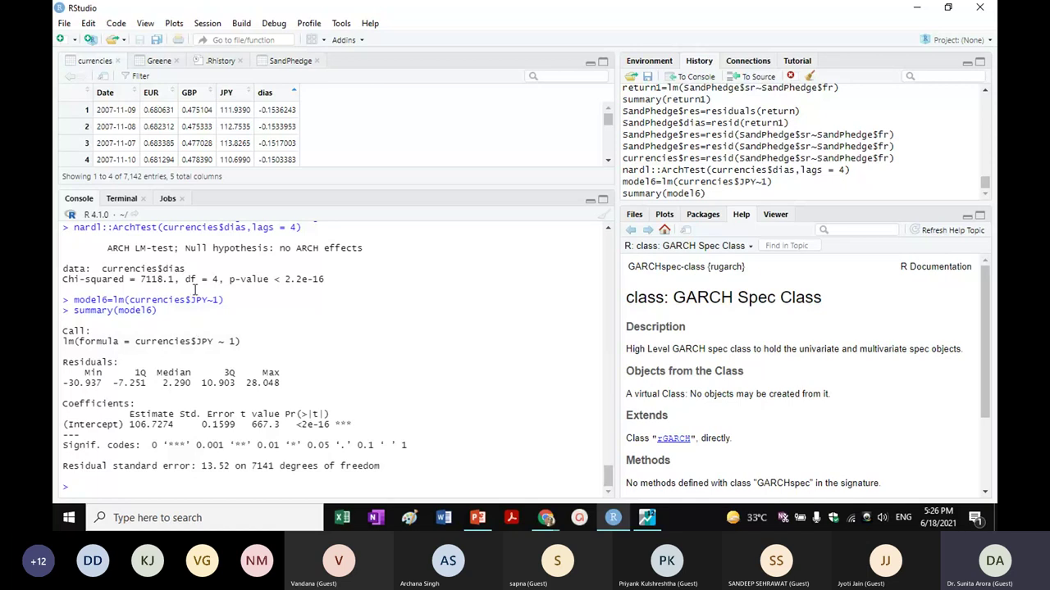
Copy the earlier Model4 rugarch::ugarchspec command to the current console prompt and rename its model to Model7.
scroll(190, 289, up, 1)
scroll(192, 290, up, 8)
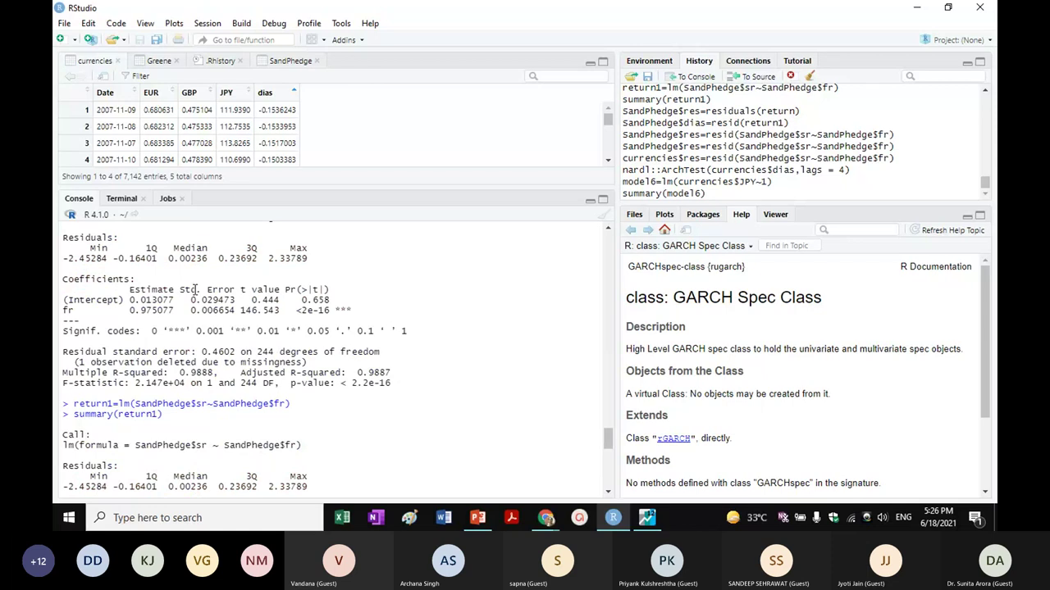
scroll(195, 290, up, 5)
scroll(195, 289, up, 9)
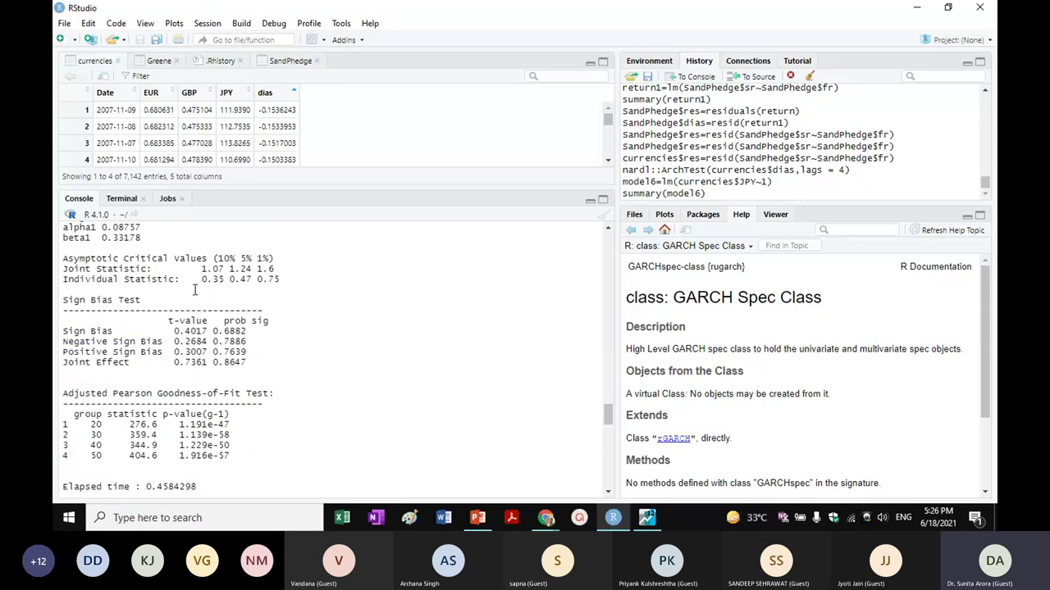
scroll(194, 289, up, 10)
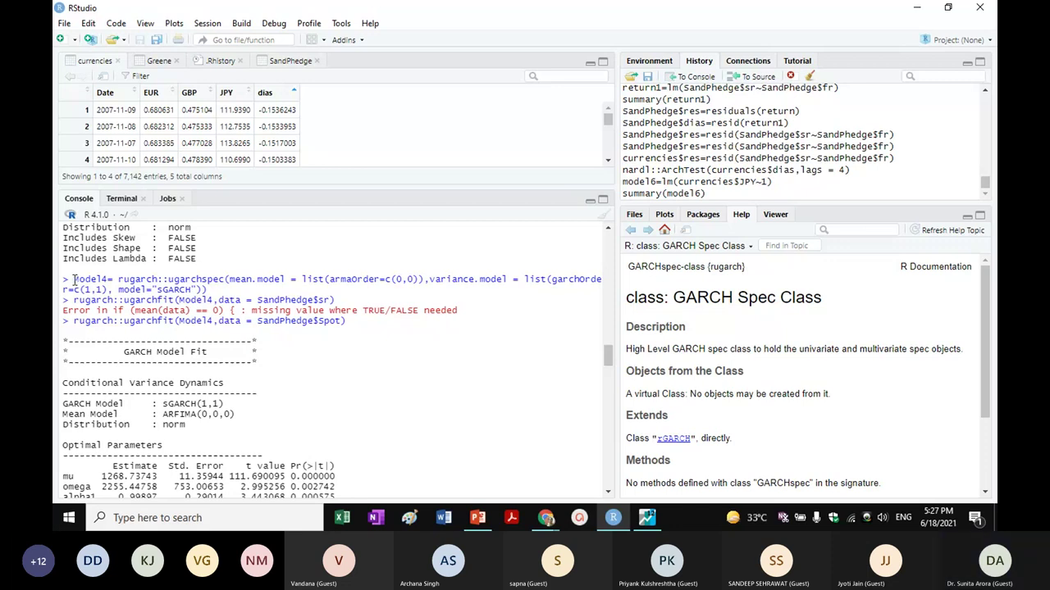
drag(73, 279, 214, 291)
key(ctrl+c)
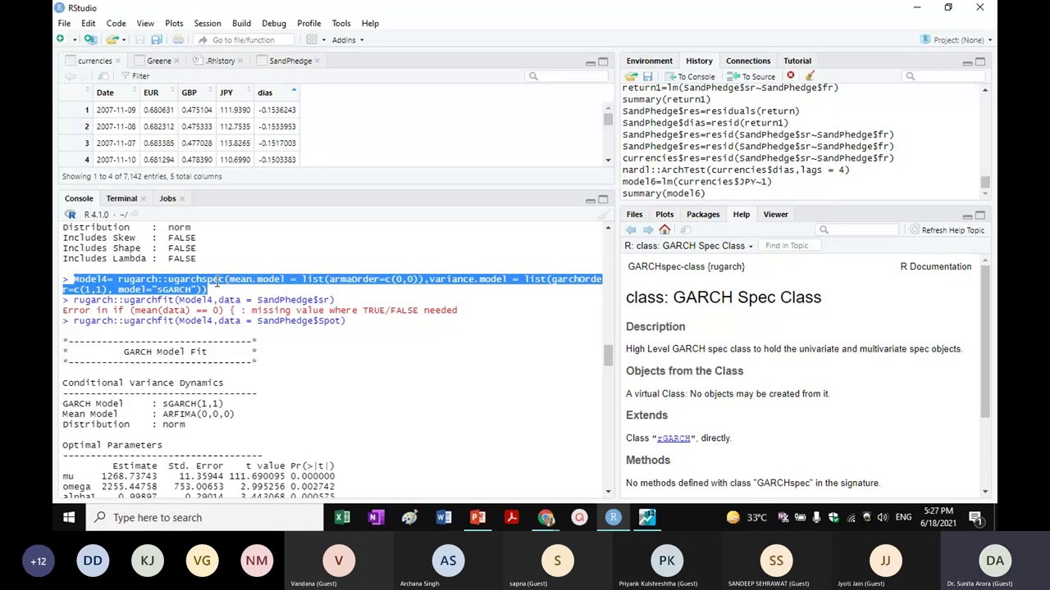
scroll(209, 328, down, 20)
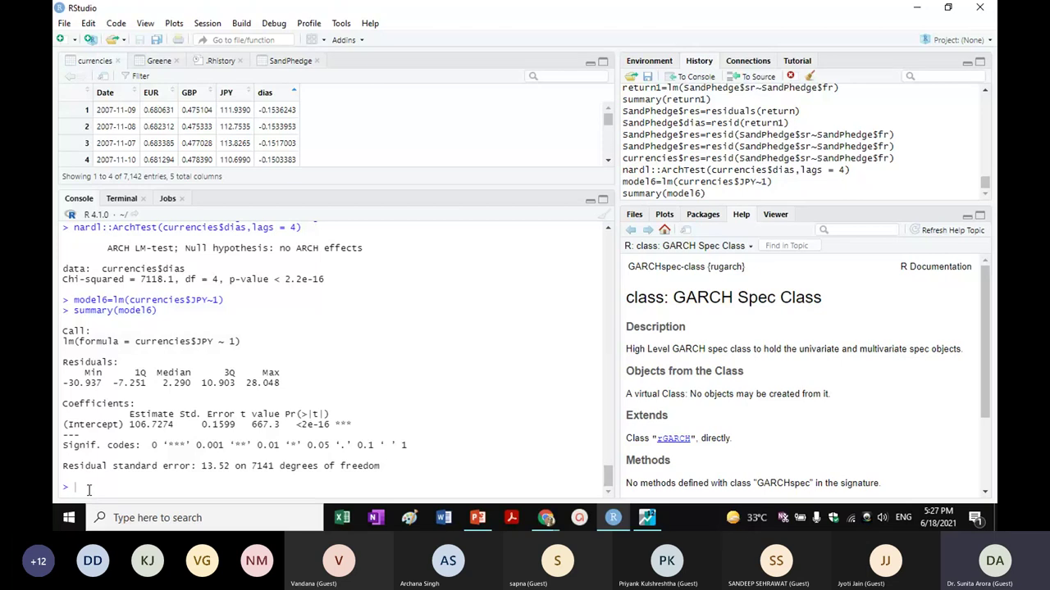
key(ctrl+v)
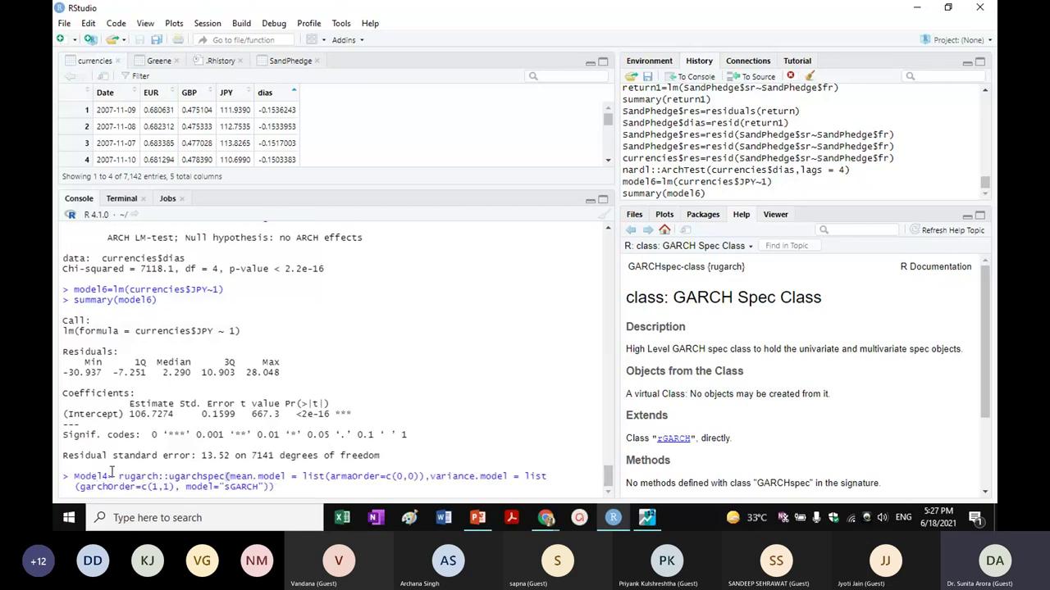
click(108, 476)
key(BackSpace)
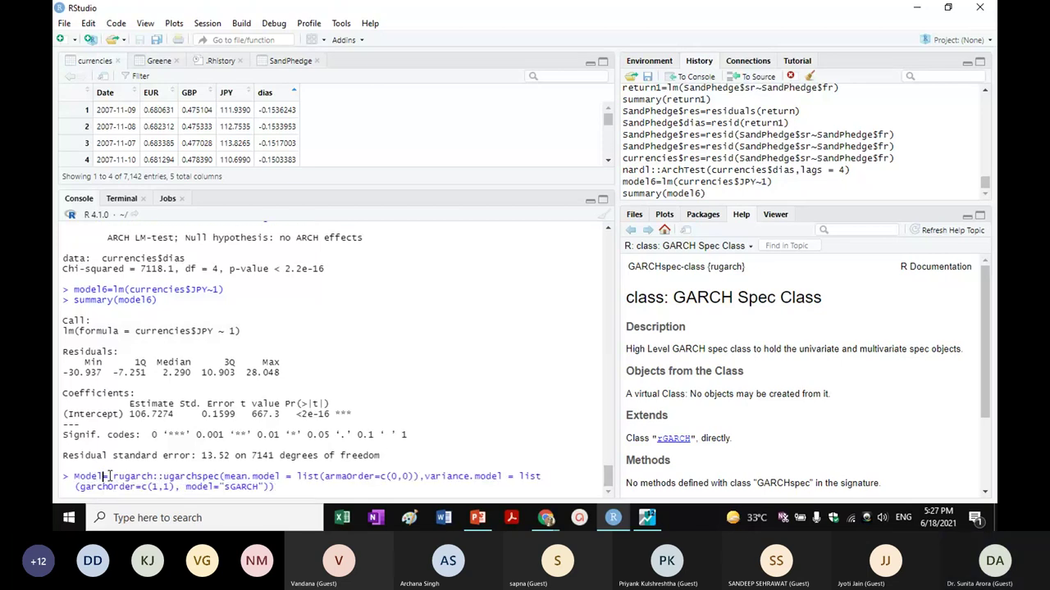
text(7)
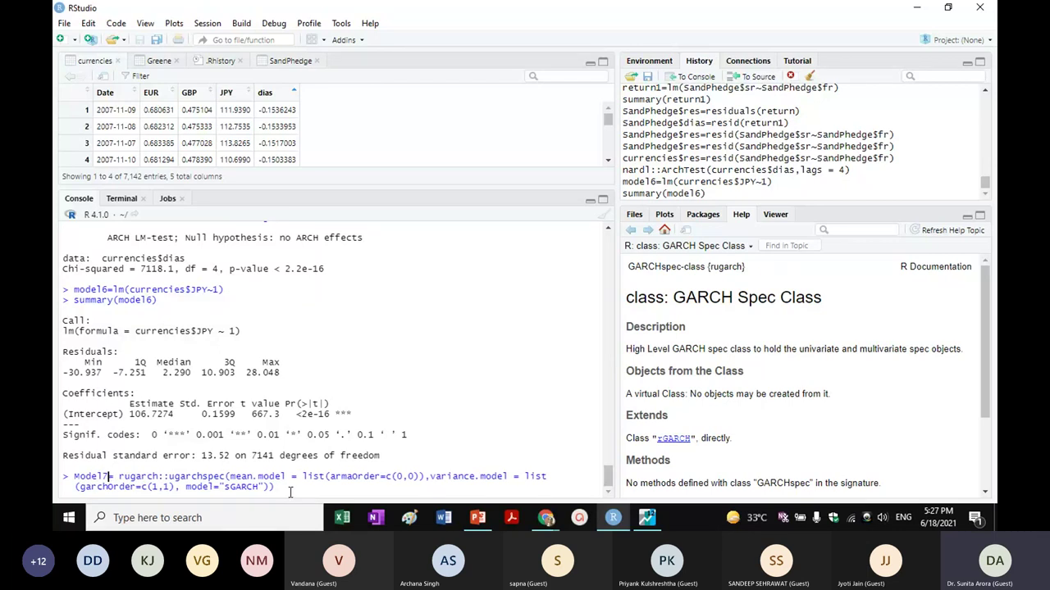
Copy the earlier rugarch::ugarchfit command for SandPhedge$Spot, and run the Model7 specification with armaOrder c(0,0), garchOrder c(1,1) and model "sGARCH".
scroll(290, 491, up, 10)
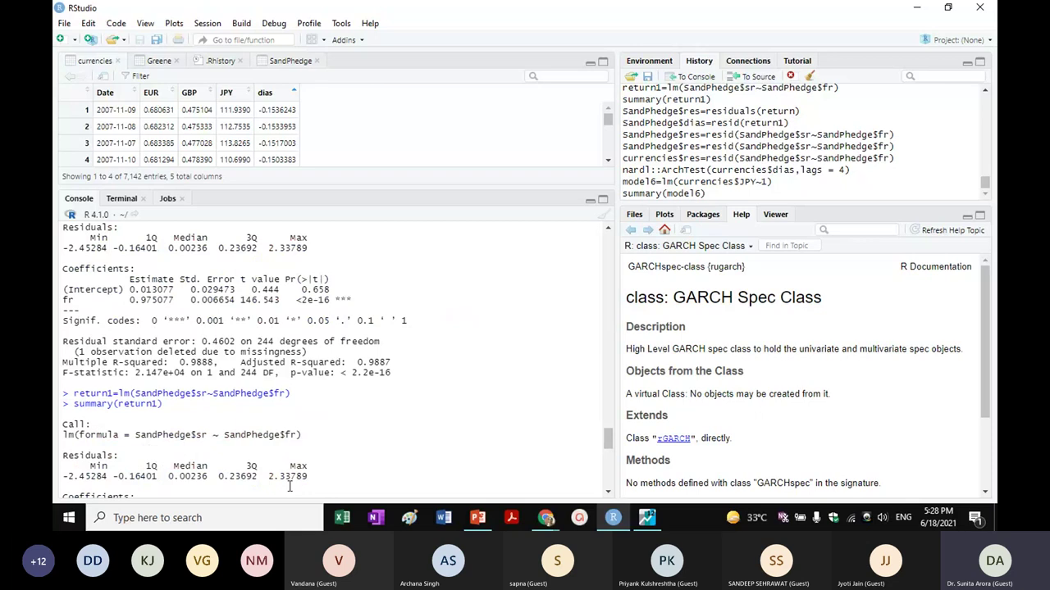
scroll(289, 487, up, 10)
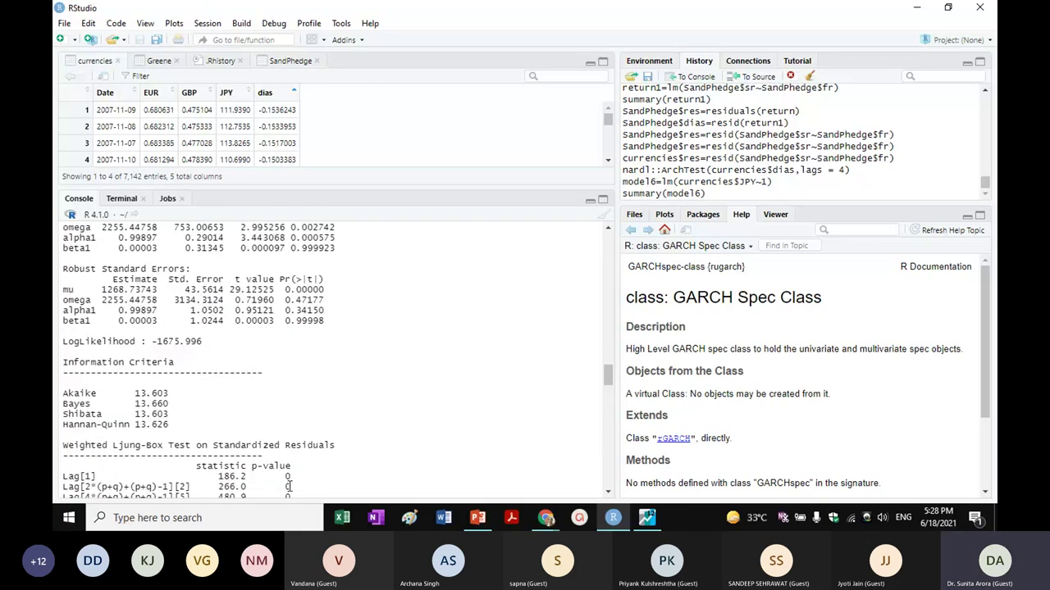
scroll(288, 488, up, 5)
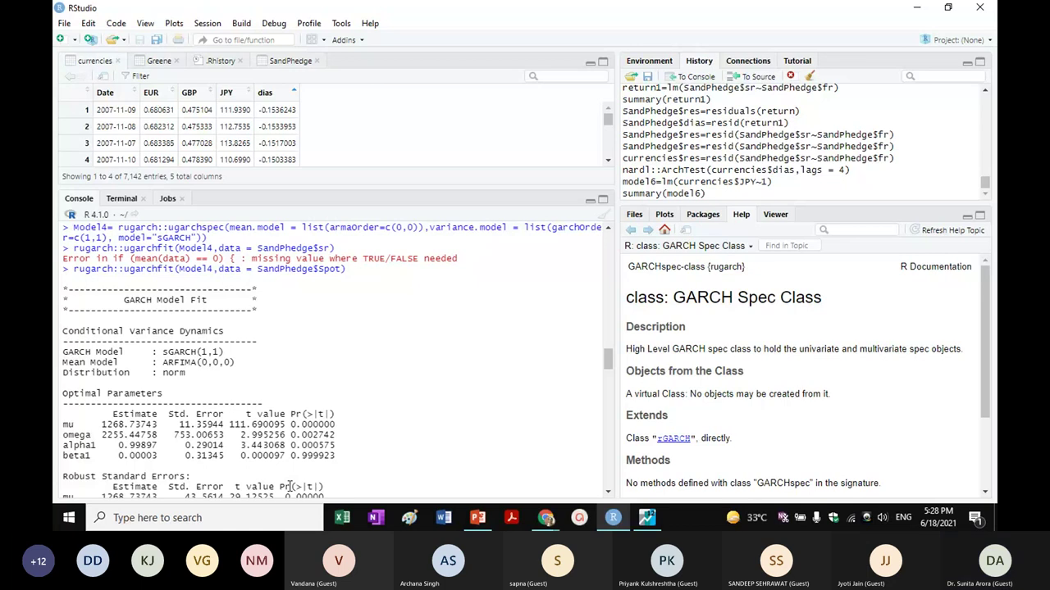
triple_click(325, 271)
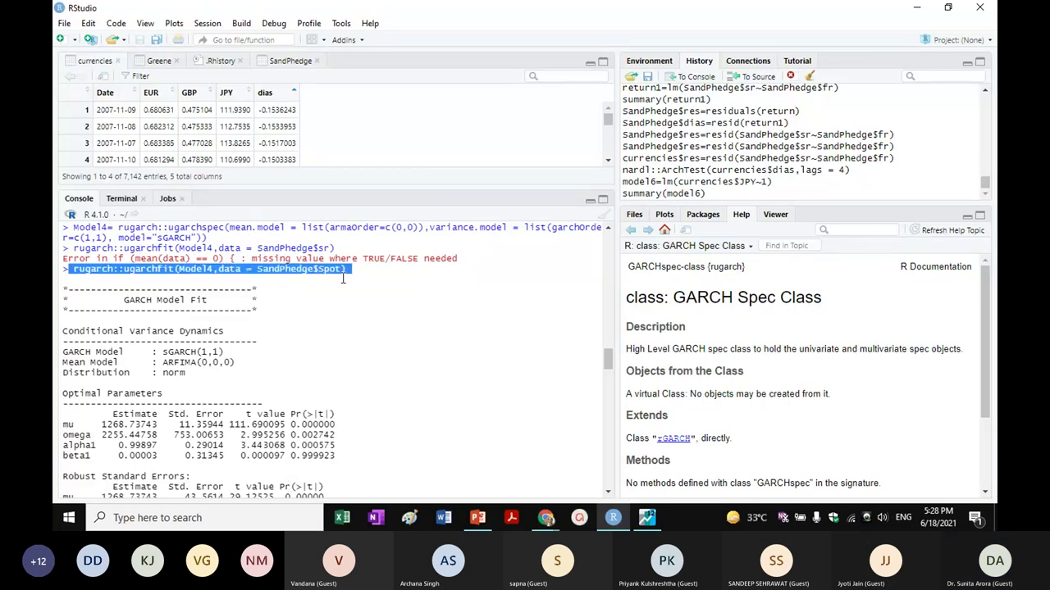
scroll(168, 465, down, 15)
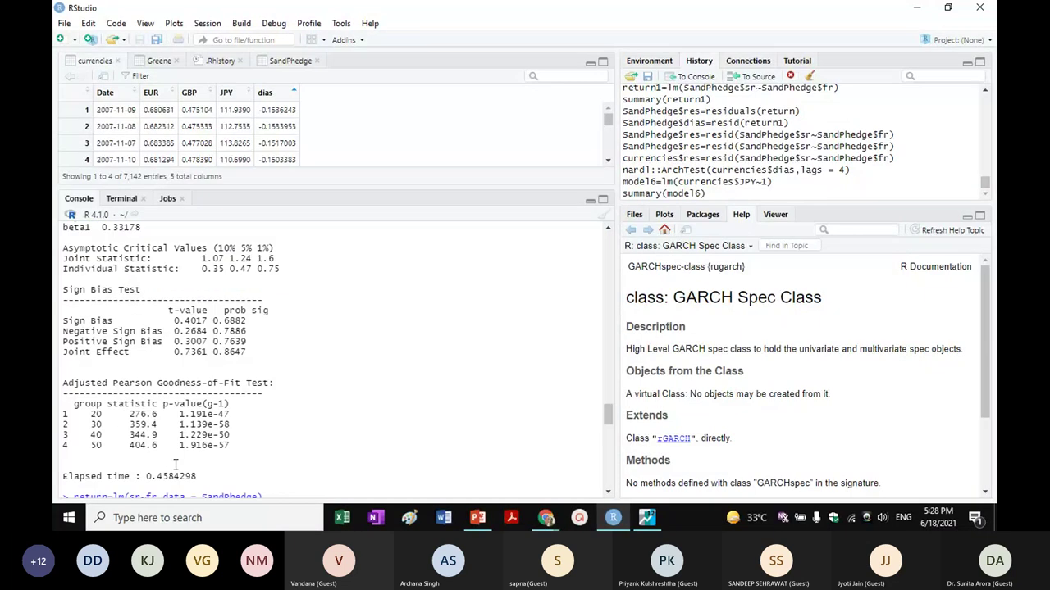
scroll(168, 466, down, 5)
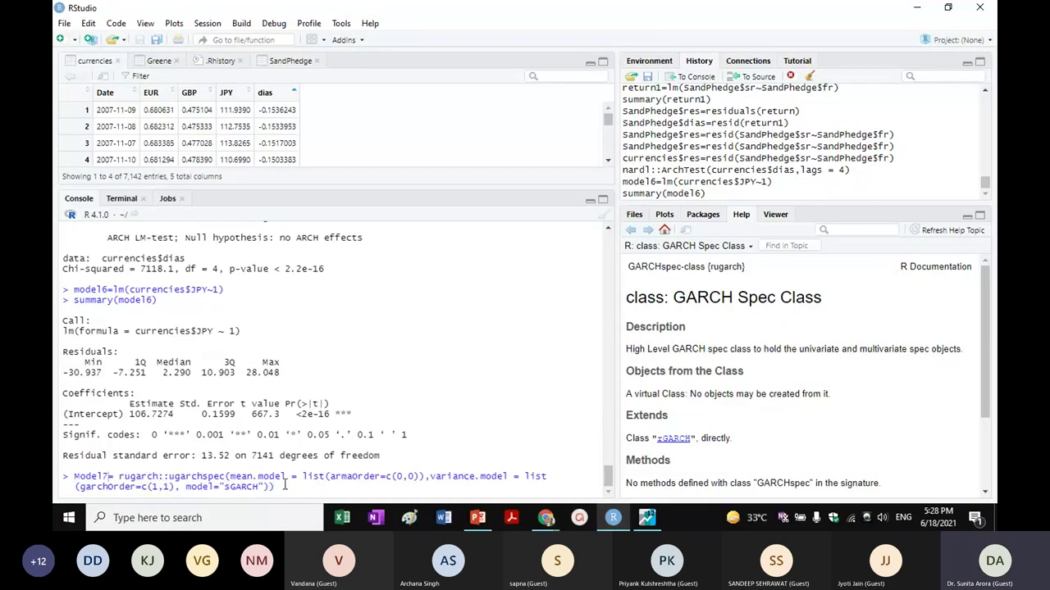
click(280, 486)
key(Return)
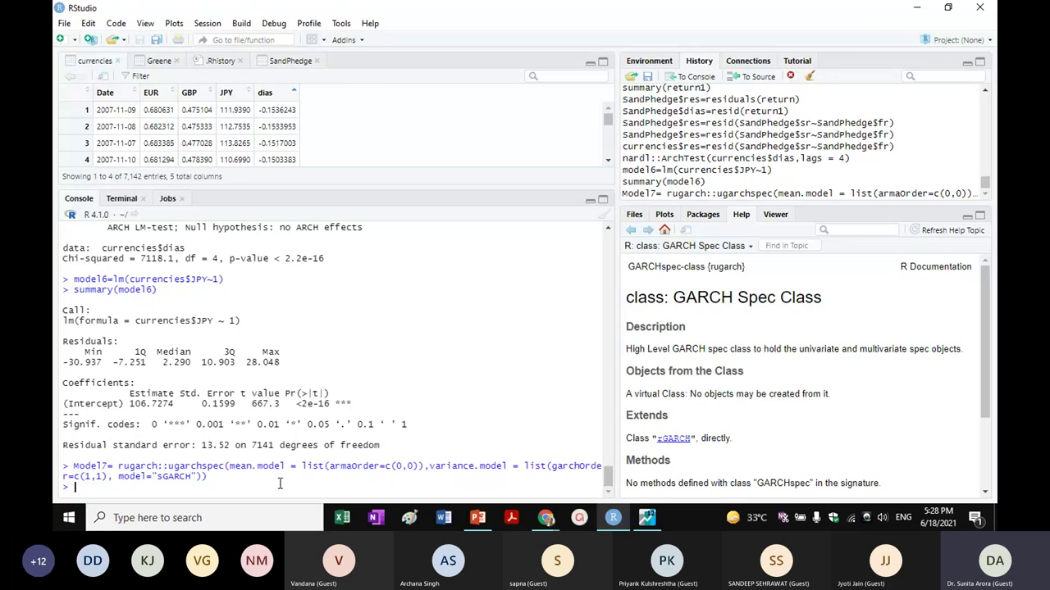
Insert the copied rugarch::ugarchfit command at the prompt and replace its data argument with currencies$dias.
text(rugarch::ugarchfit(Model4,data = SandPhedge$Spot))
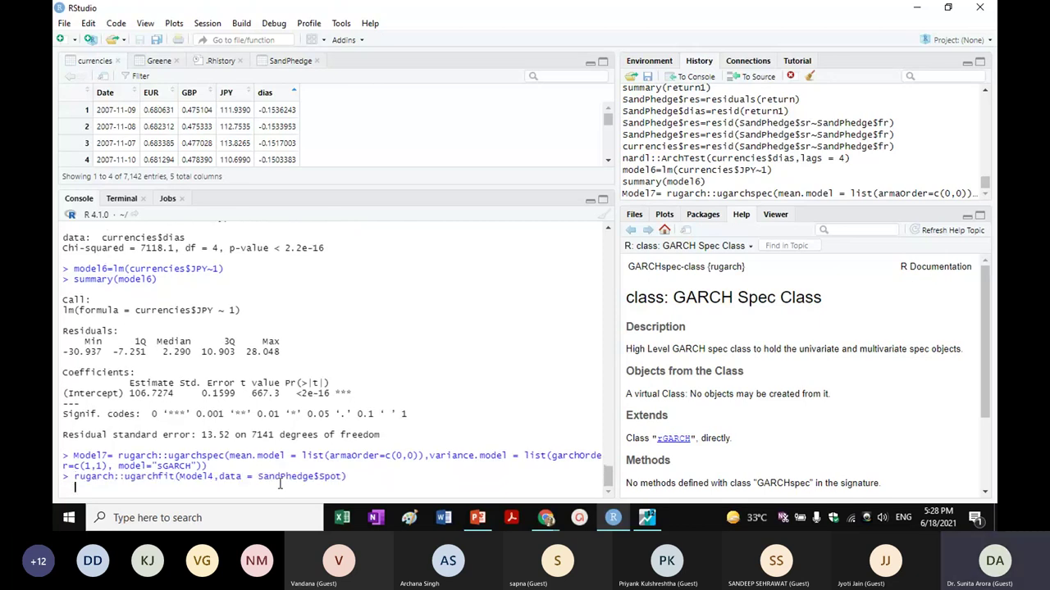
click(341, 477)
key(BackSpace)
key(BackSpace)
key(BackSpace)
key(BackSpace)
key(BackSpace)
key(BackSpace)
key(BackSpace)
key(BackSpace)
key(BackSpace)
key(BackSpace)
key(BackSpace)
key(BackSpace)
key(BackSpace)
key(BackSpace)
key(BackSpace)
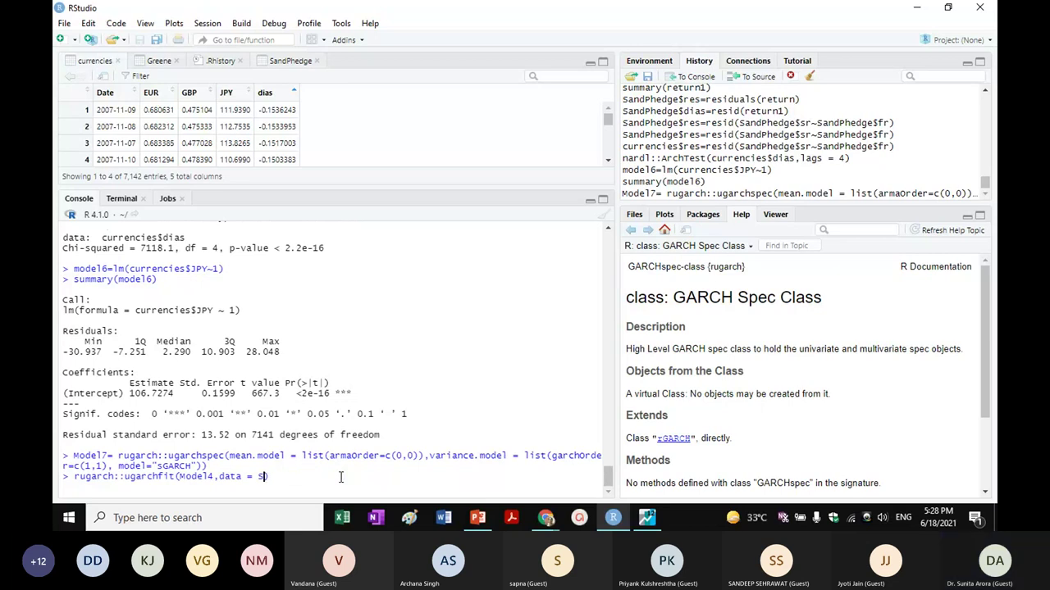
key(BackSpace)
text(curr)
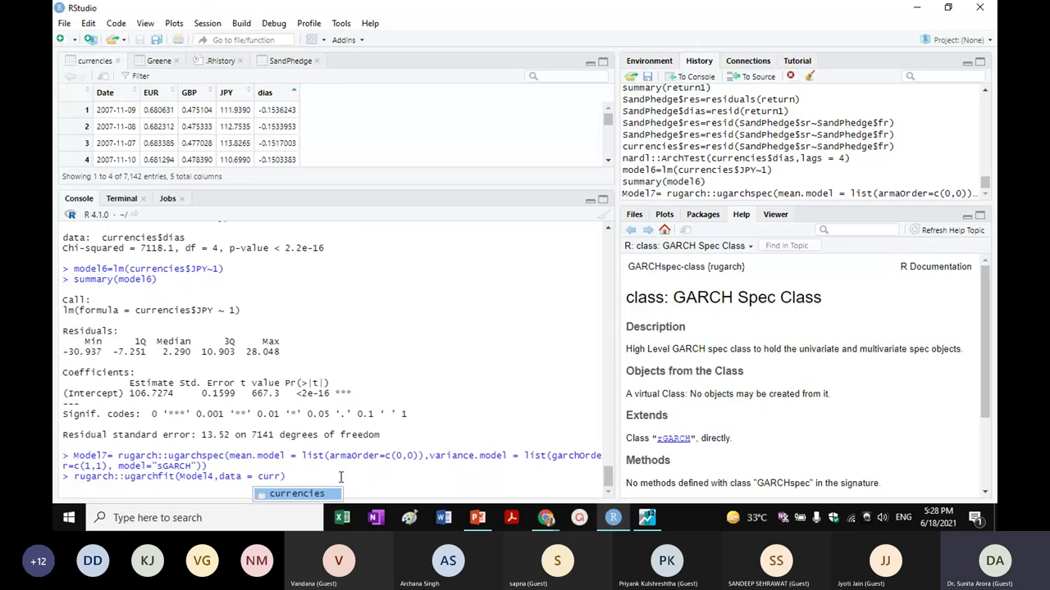
key(Tab)
text($)
click(355, 477)
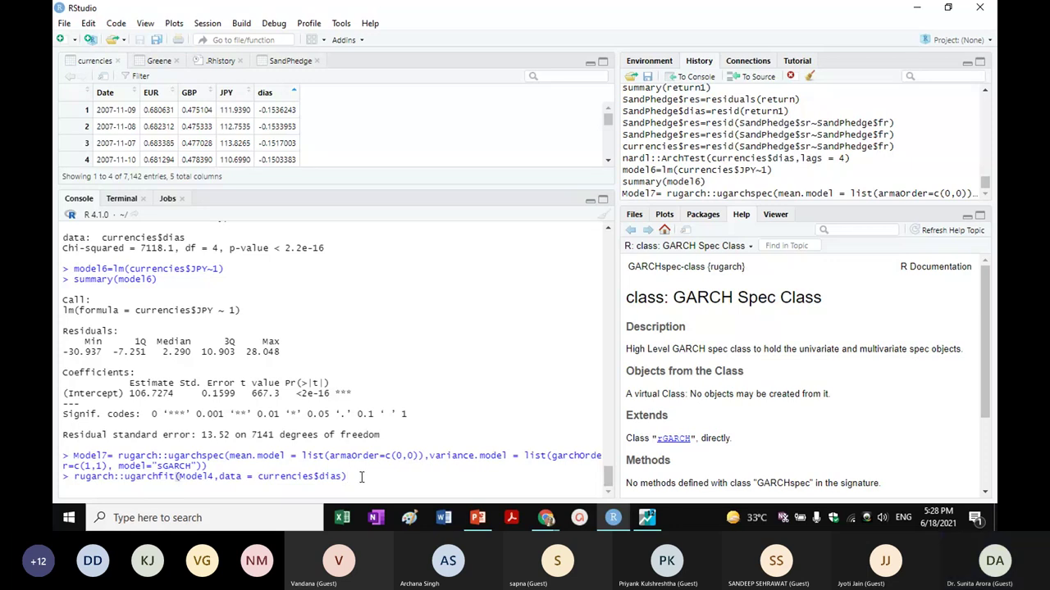
Change the model in the ugarchfit command to Model7 and run the GARCH fit.
click(214, 479)
key(BackSpace)
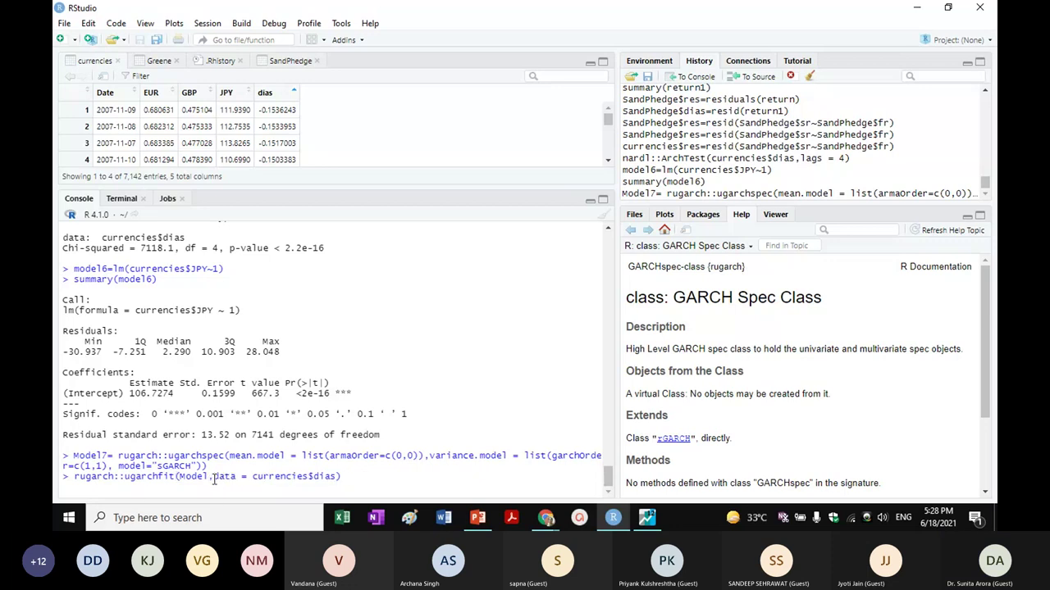
text(7)
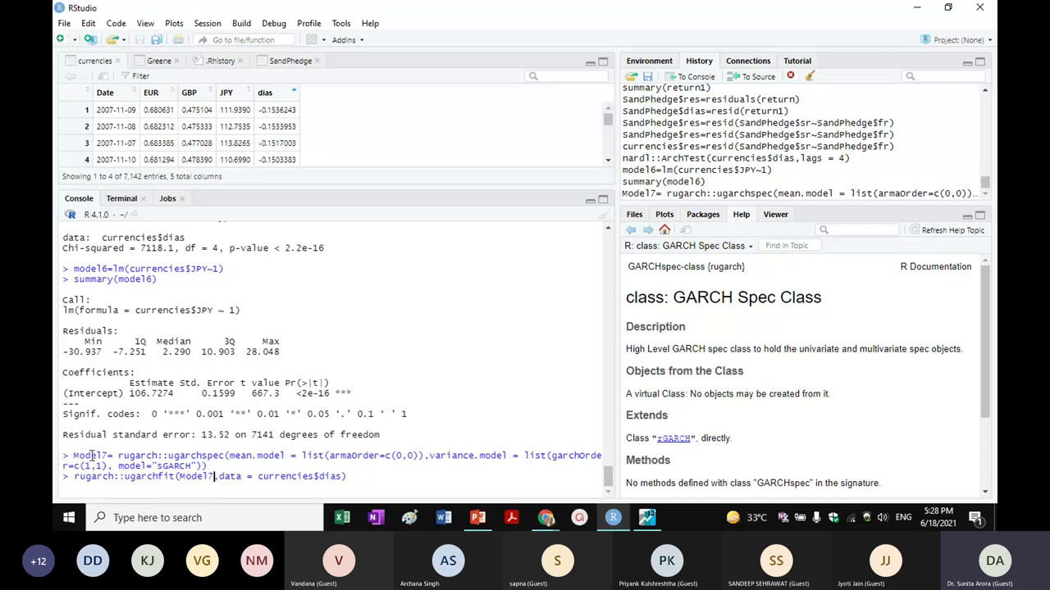
click(350, 478)
key(Return)
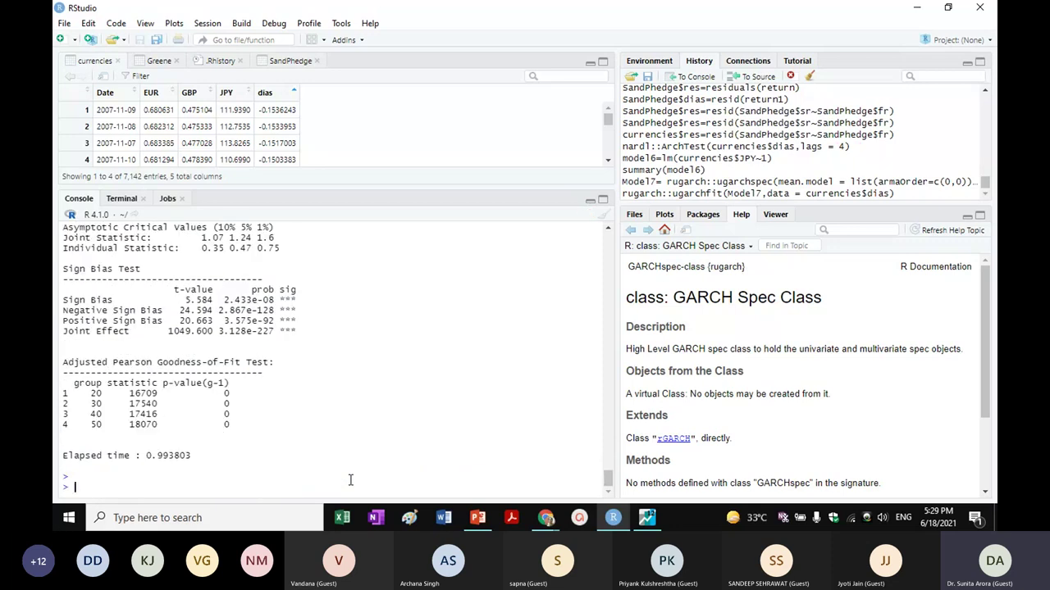
Examine the Model7 fit output, highlighting the mu, omega, alpha1 and beta1 rows under Optimal Parameters one after another.
scroll(320, 354, up, 10)
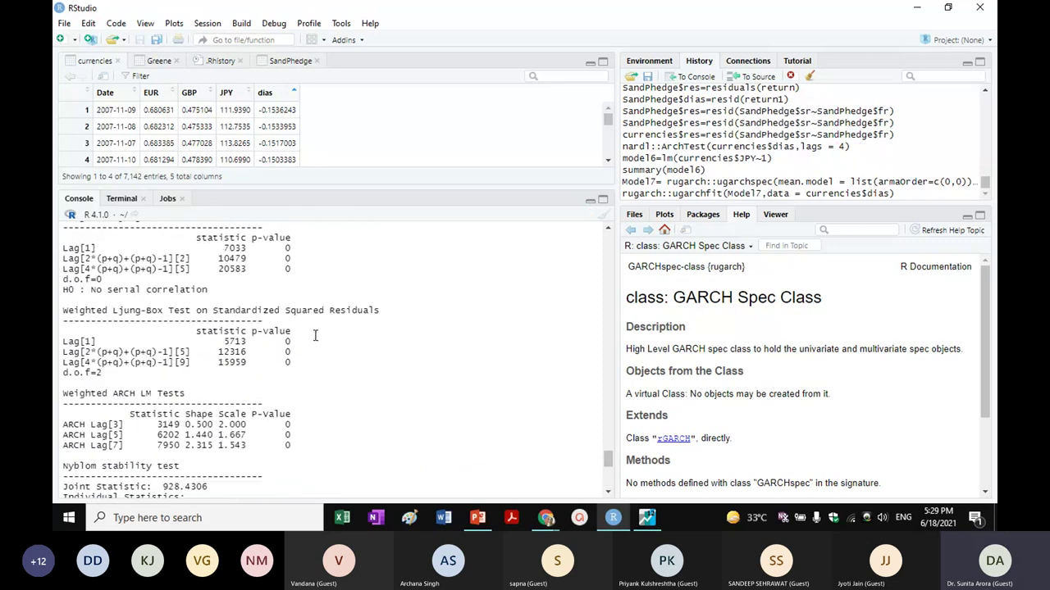
scroll(315, 335, up, 2)
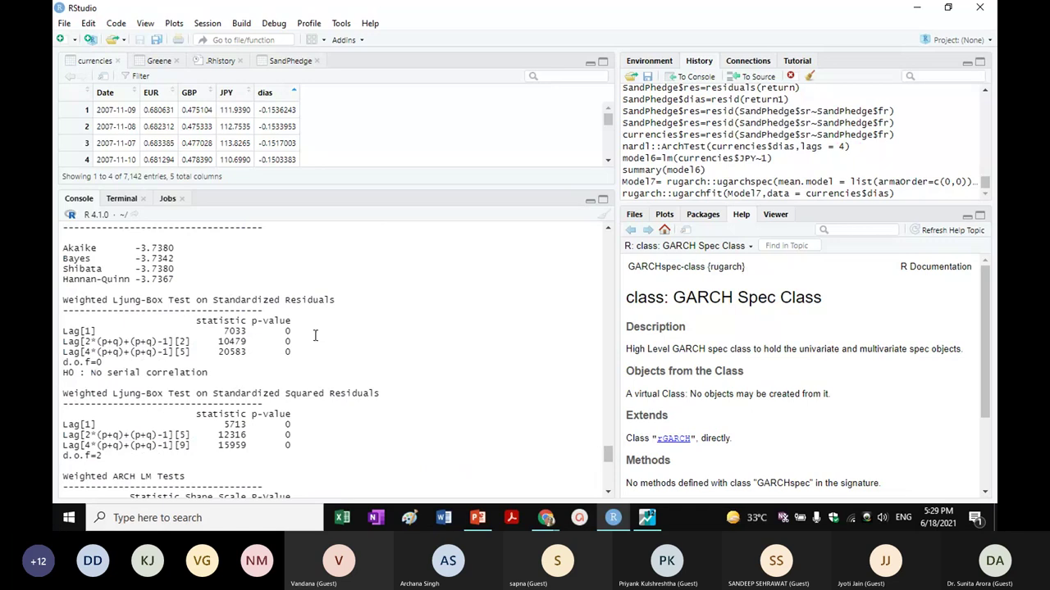
scroll(315, 334, up, 5)
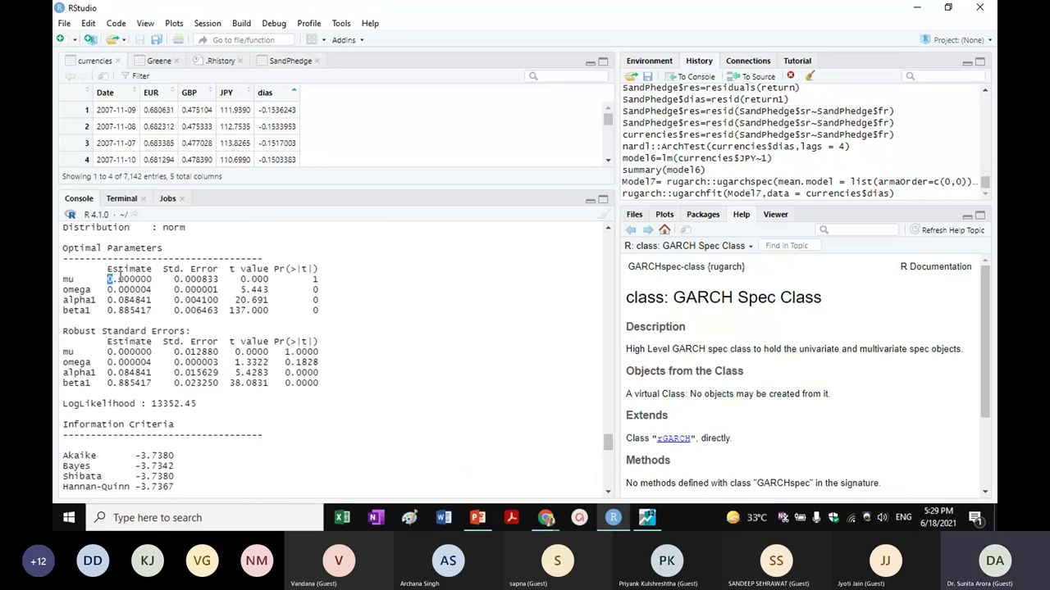
drag(106, 280, 323, 280)
click(358, 295)
drag(106, 279, 321, 280)
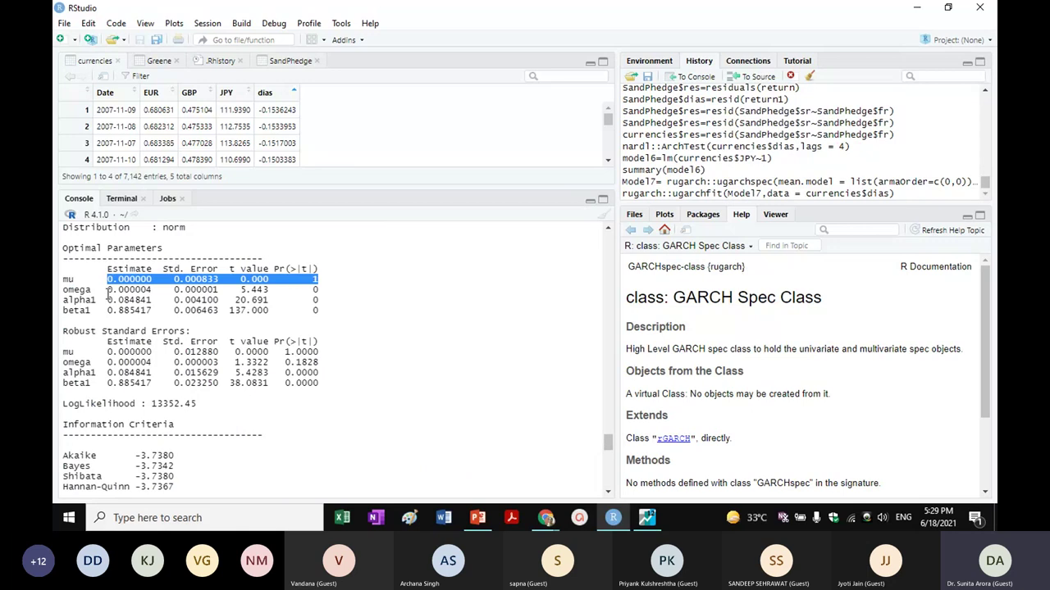
drag(107, 289, 322, 291)
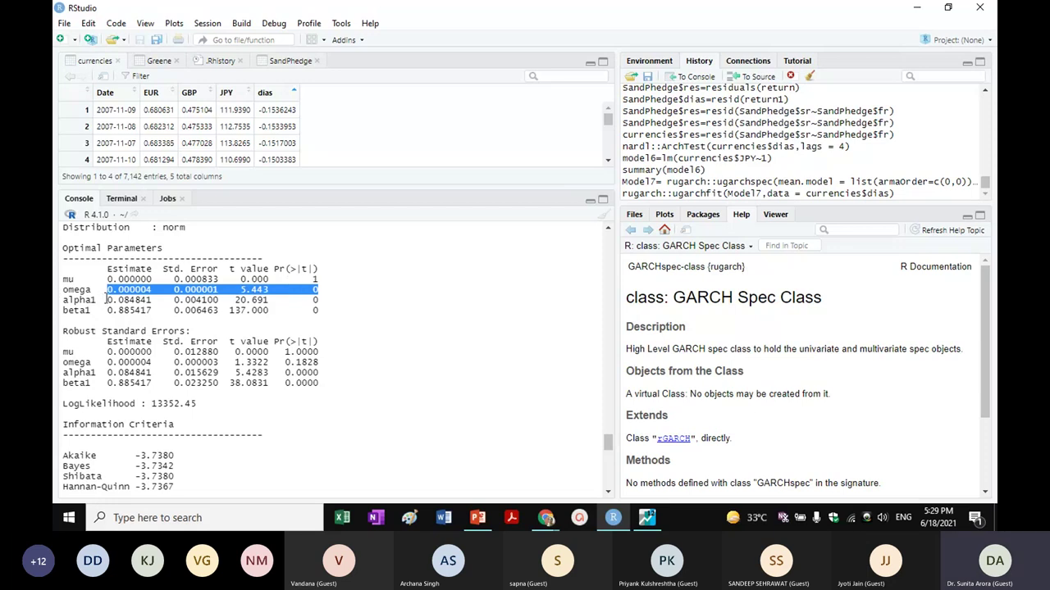
drag(106, 301, 328, 301)
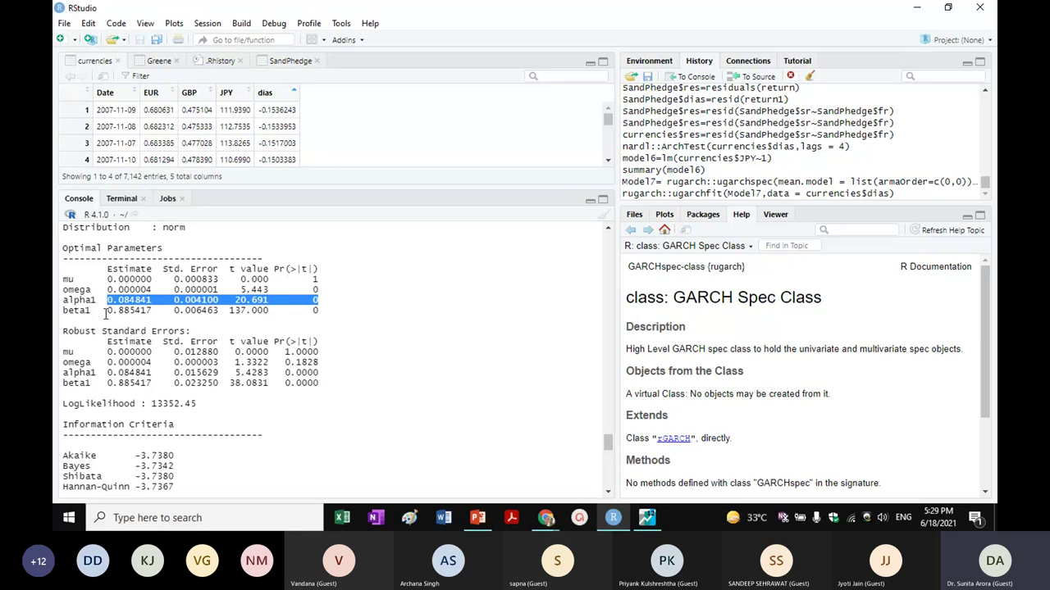
drag(105, 313, 320, 311)
click(320, 311)
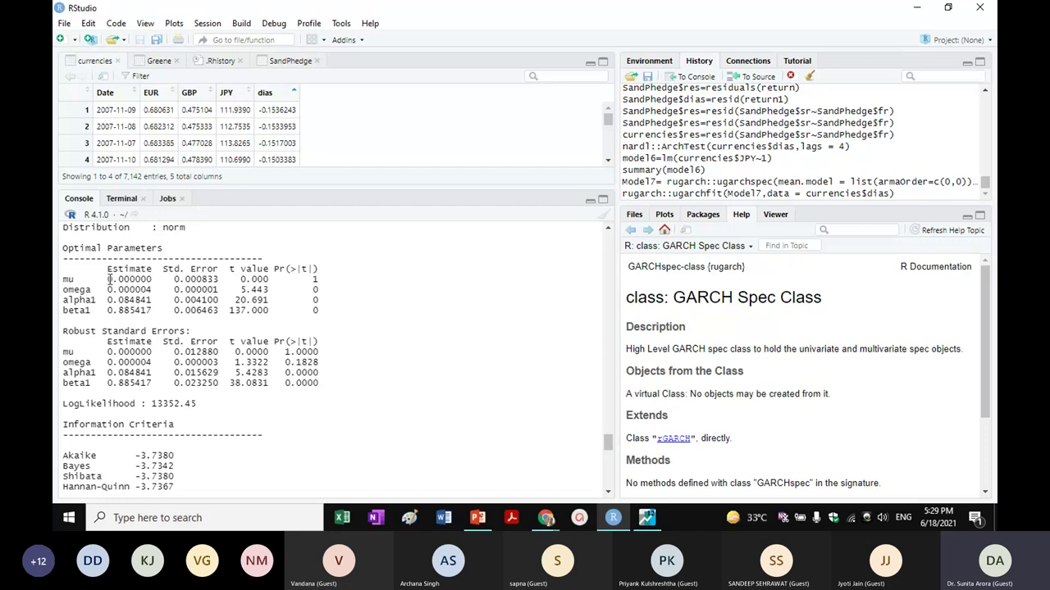
Examine the Model7 estimates by highlighting each Optimal Parameters row's values and the whole Robust Standard Errors table.
drag(109, 279, 328, 279)
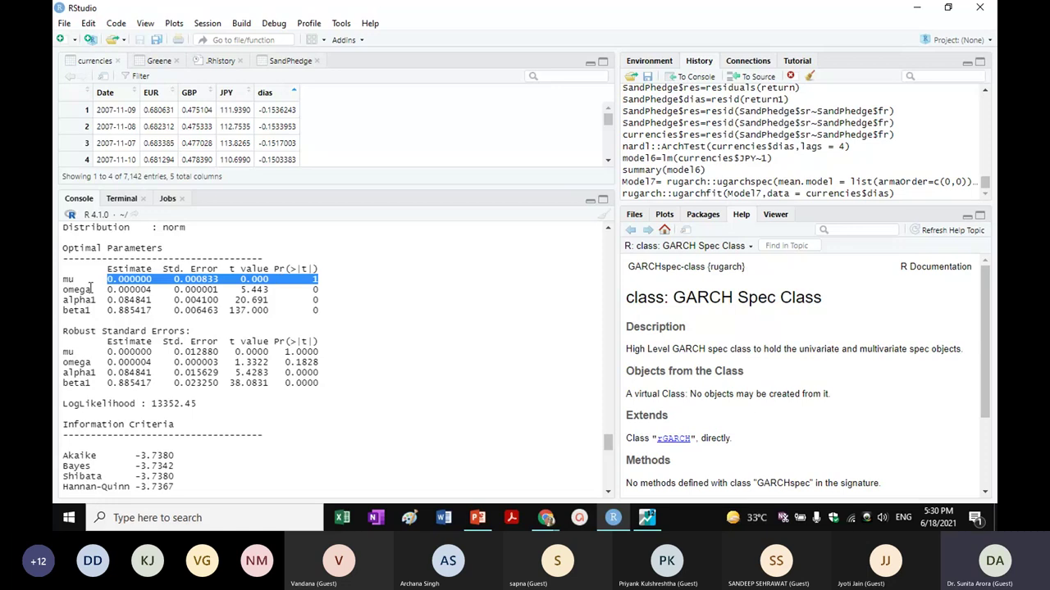
drag(102, 289, 327, 287)
click(139, 294)
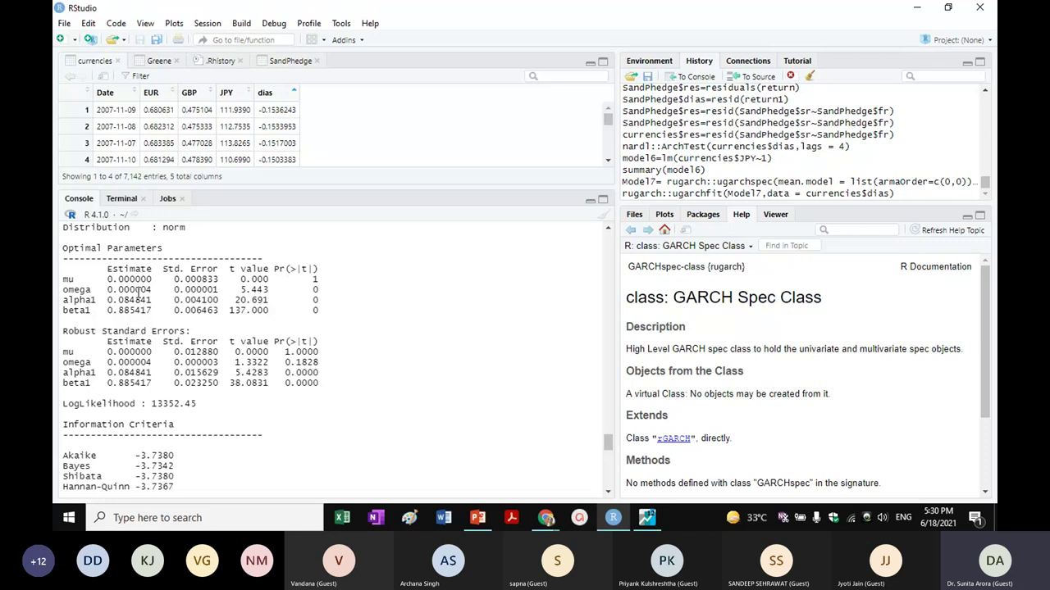
drag(105, 300, 328, 298)
drag(106, 310, 293, 317)
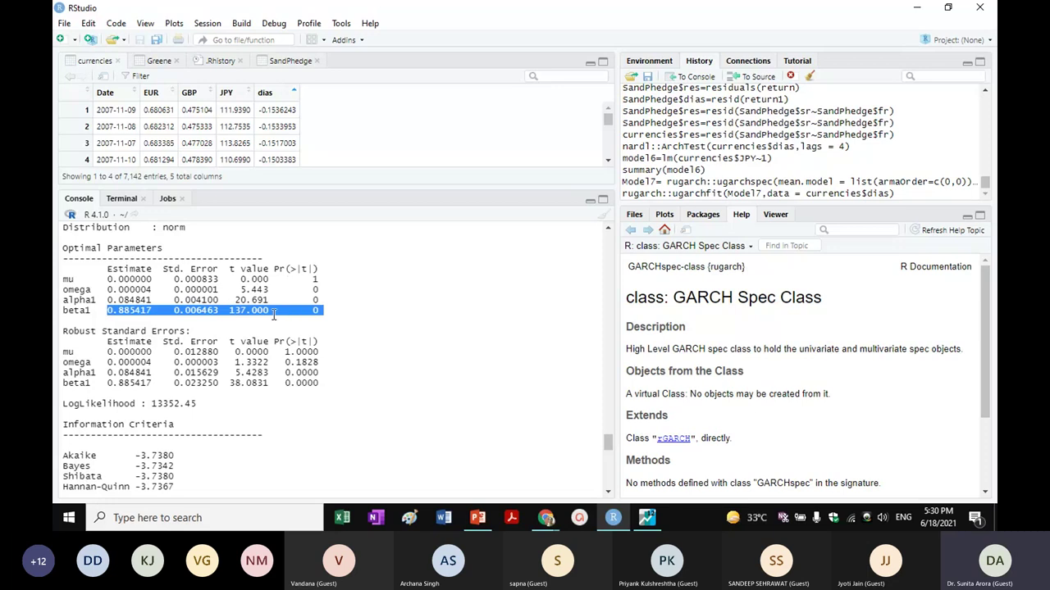
scroll(269, 314, down, 3)
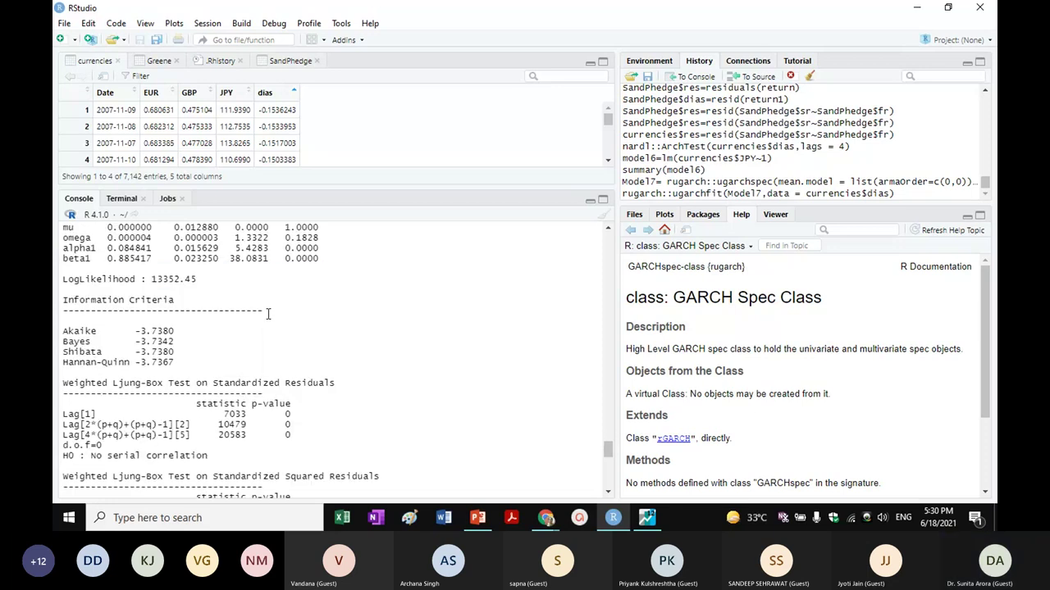
scroll(268, 314, up, 2)
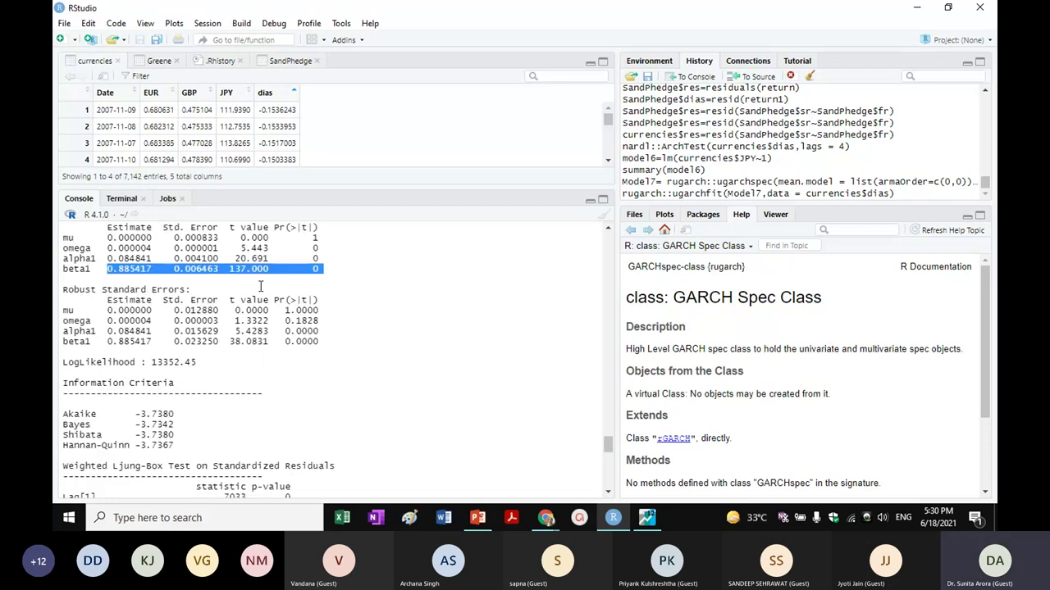
drag(324, 300, 334, 348)
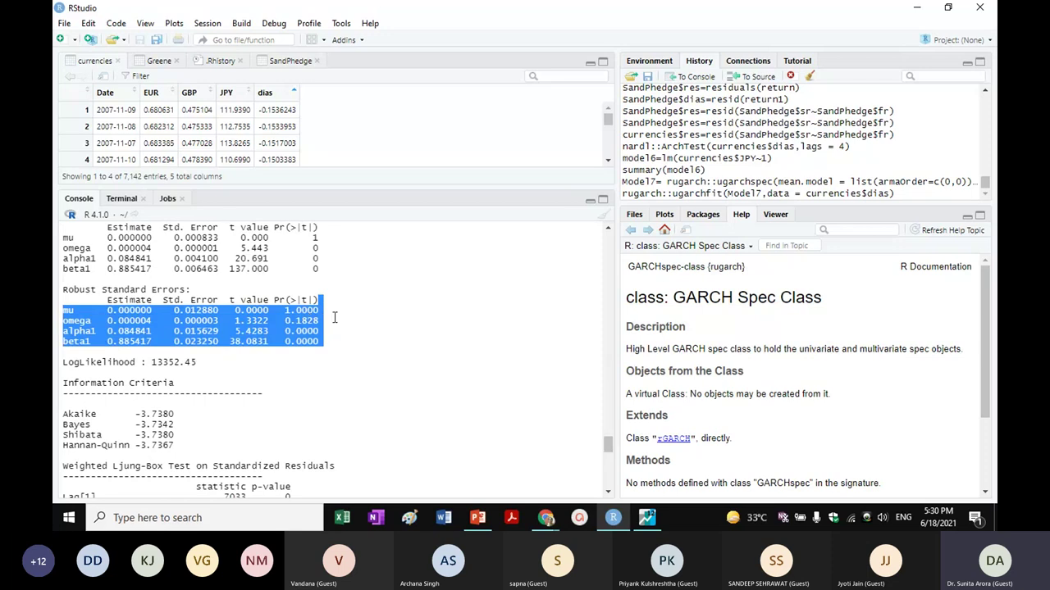
click(337, 318)
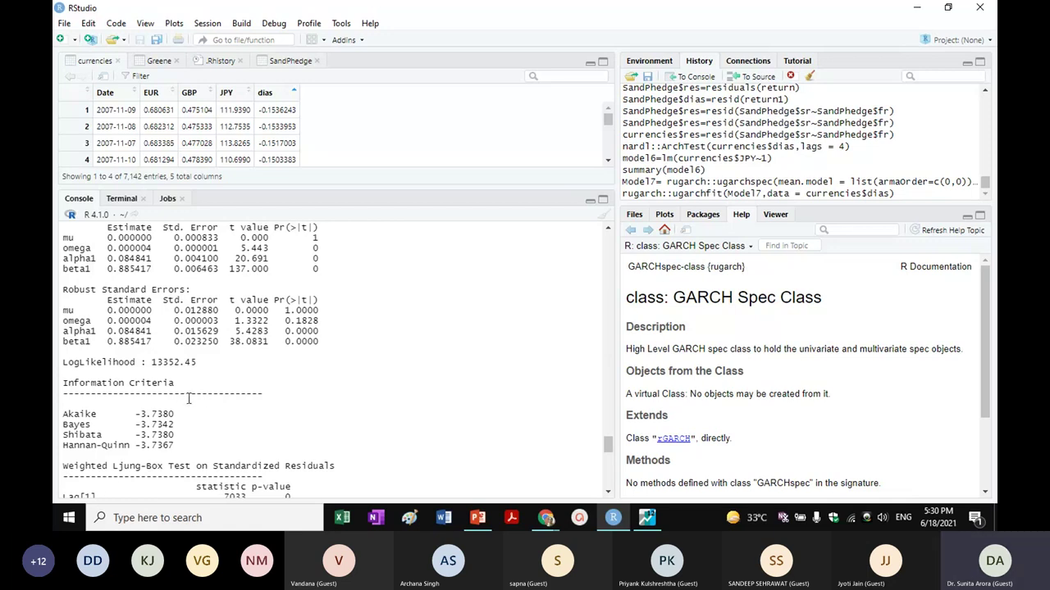
Review the rest of the Model7 output, from the information criteria to the goodness-of-fit test, together with the commands that produced it.
scroll(189, 399, down, 3)
scroll(189, 399, down, 5)
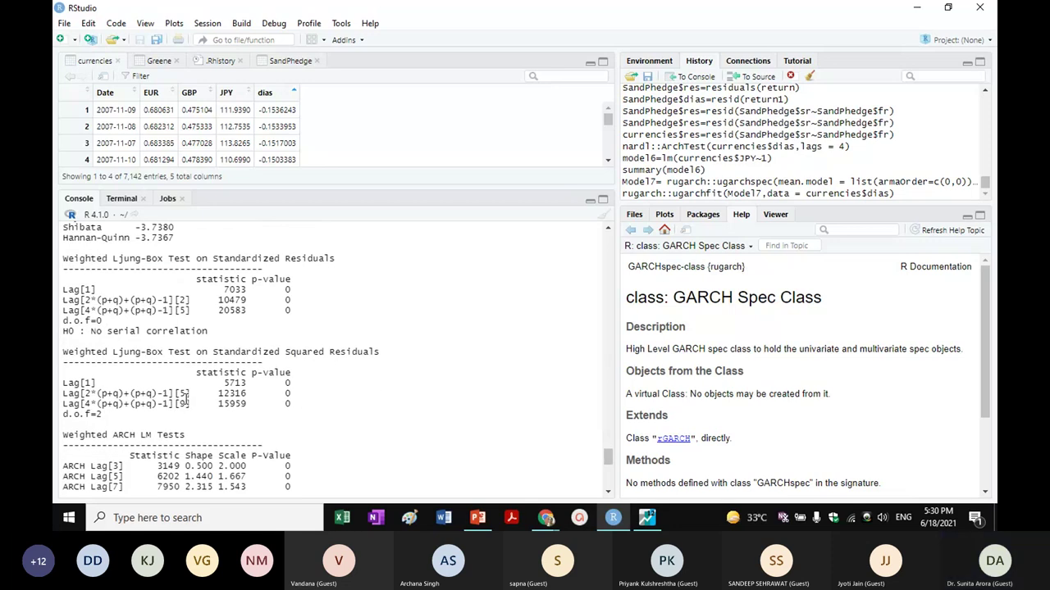
scroll(187, 399, down, 6)
scroll(185, 400, up, 15)
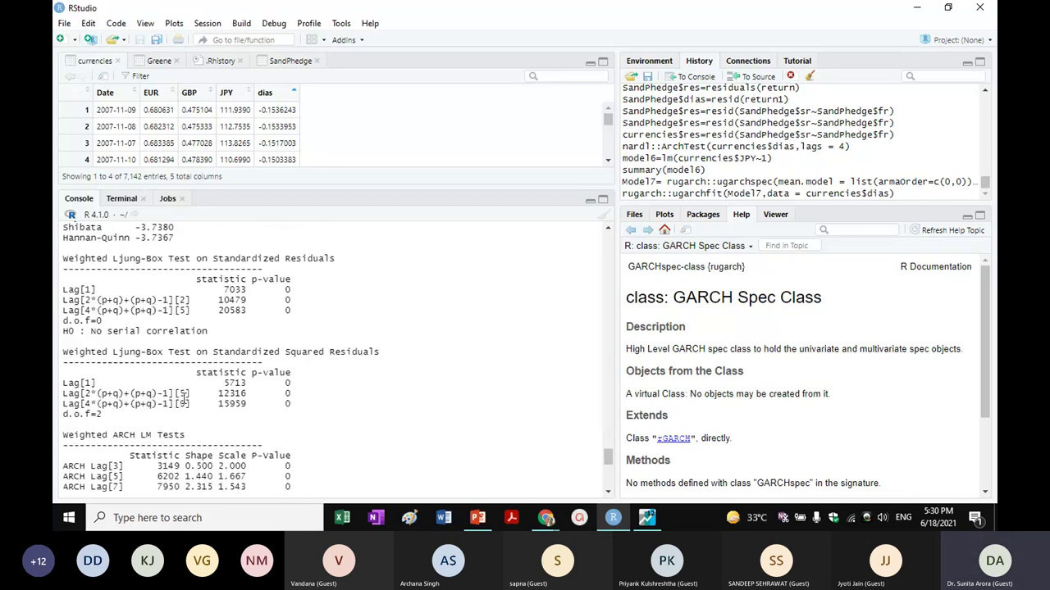
scroll(182, 397, up, 2)
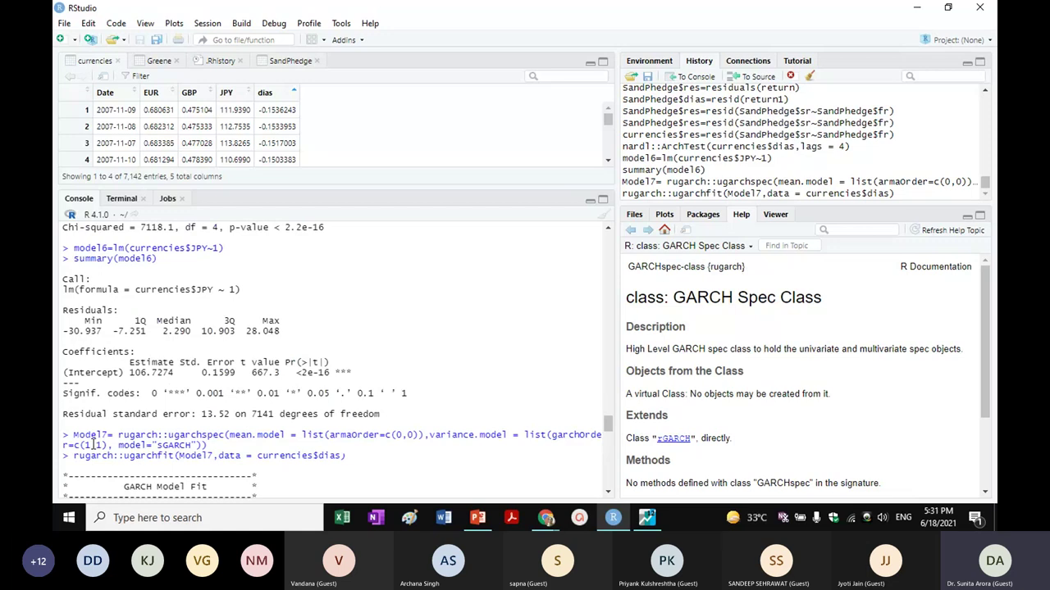
scroll(287, 389, down, 10)
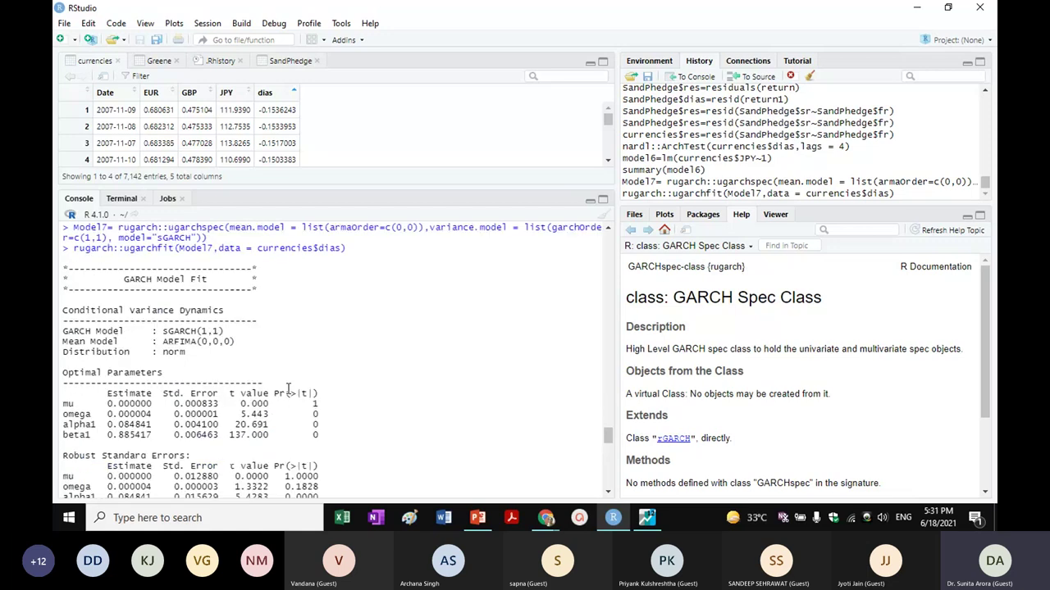
scroll(288, 388, down, 15)
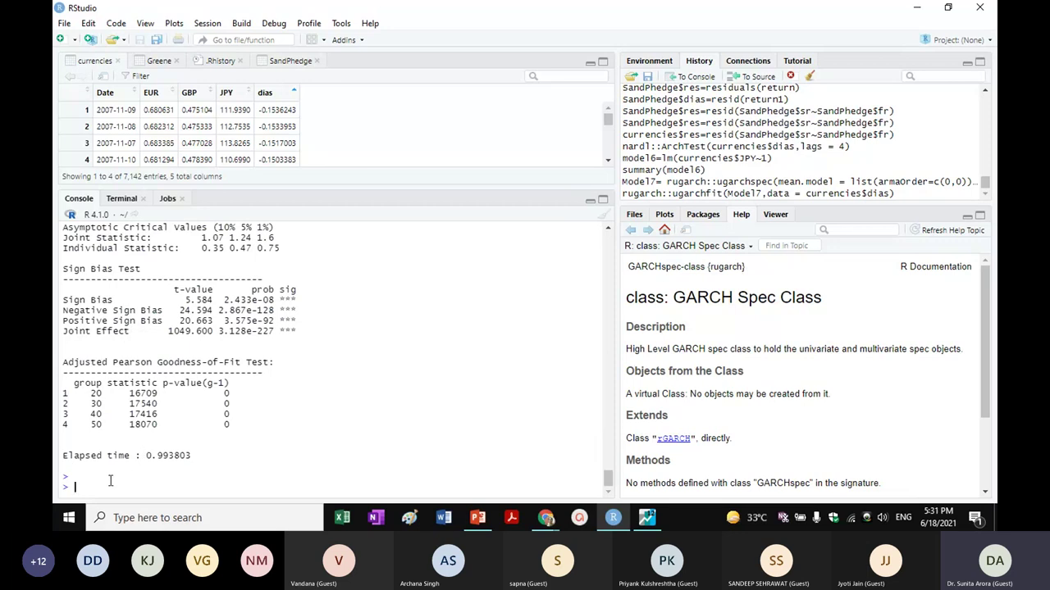
Look back through the console to the earlier Model4 fit of SandPhedge$Spot, and switch to the Microsoft Teams meeting in Chrome.
scroll(114, 475, up, 3)
scroll(115, 474, up, 15)
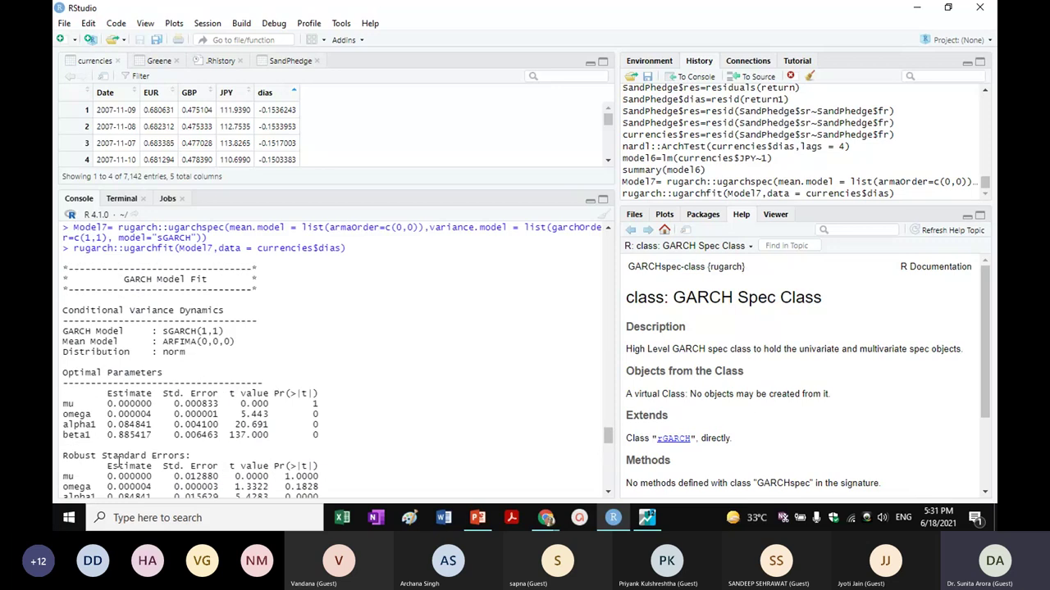
scroll(119, 464, up, 10)
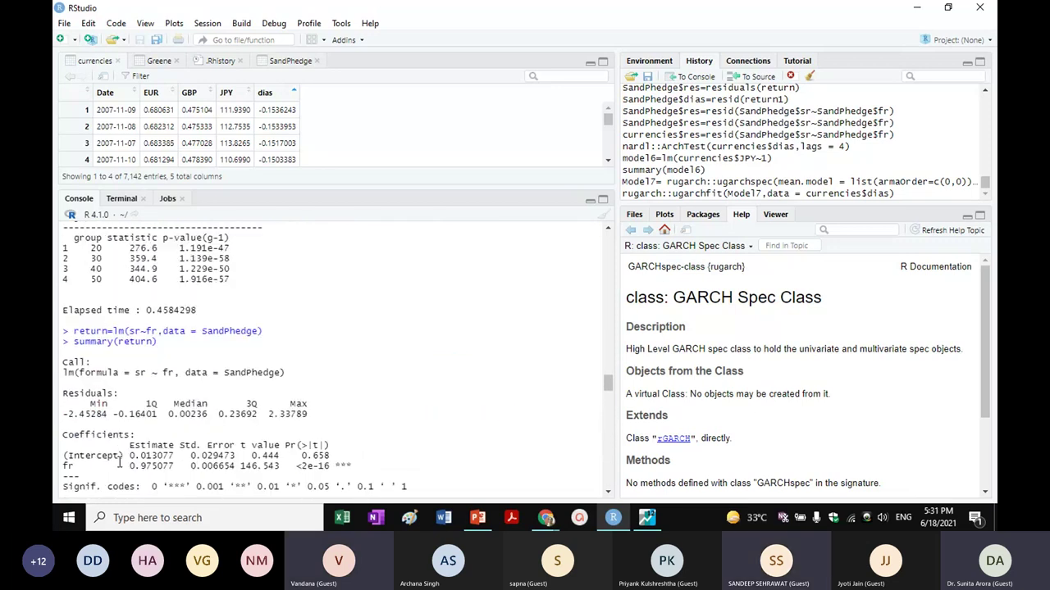
scroll(119, 462, down, 20)
scroll(119, 462, up, 5)
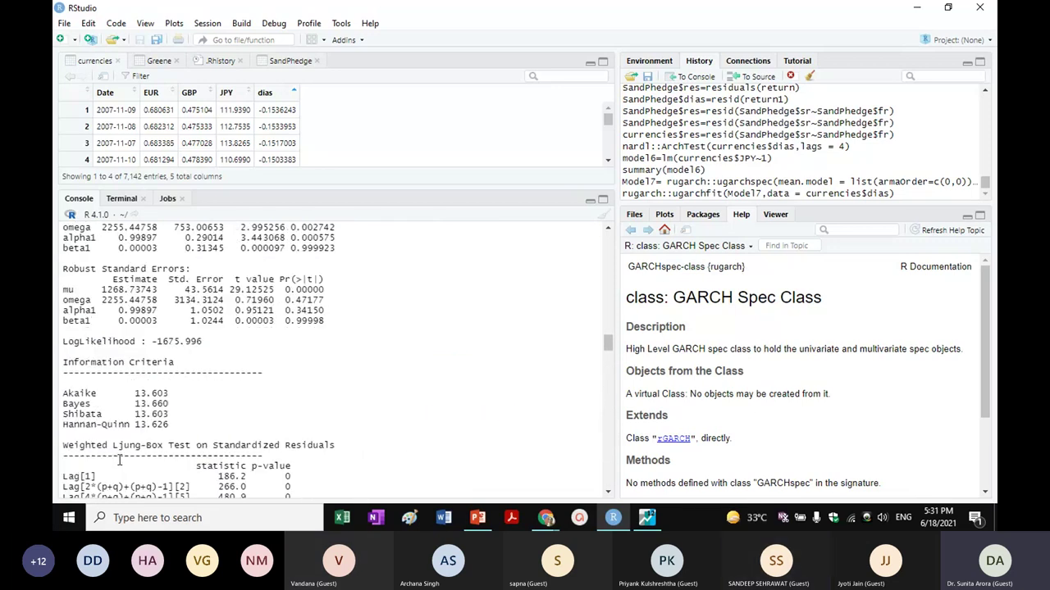
scroll(118, 460, up, 7)
mouse_move(545, 517)
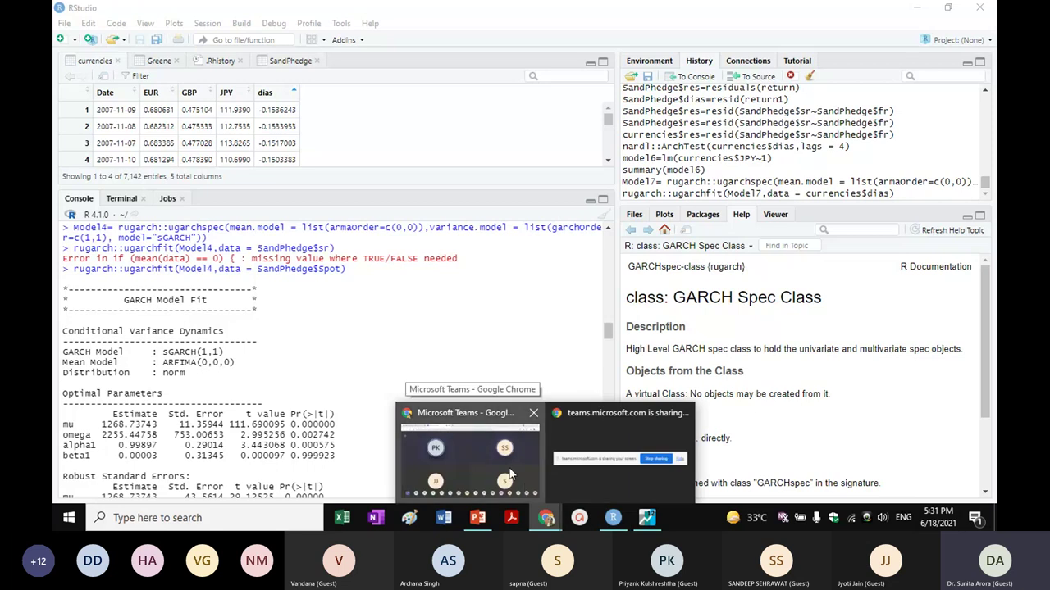
click(509, 474)
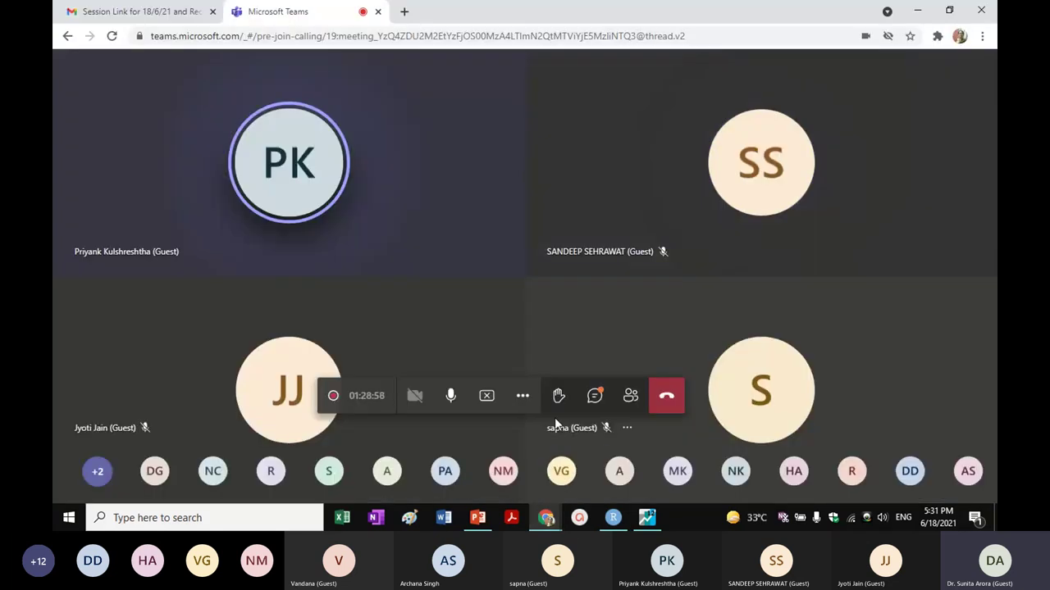
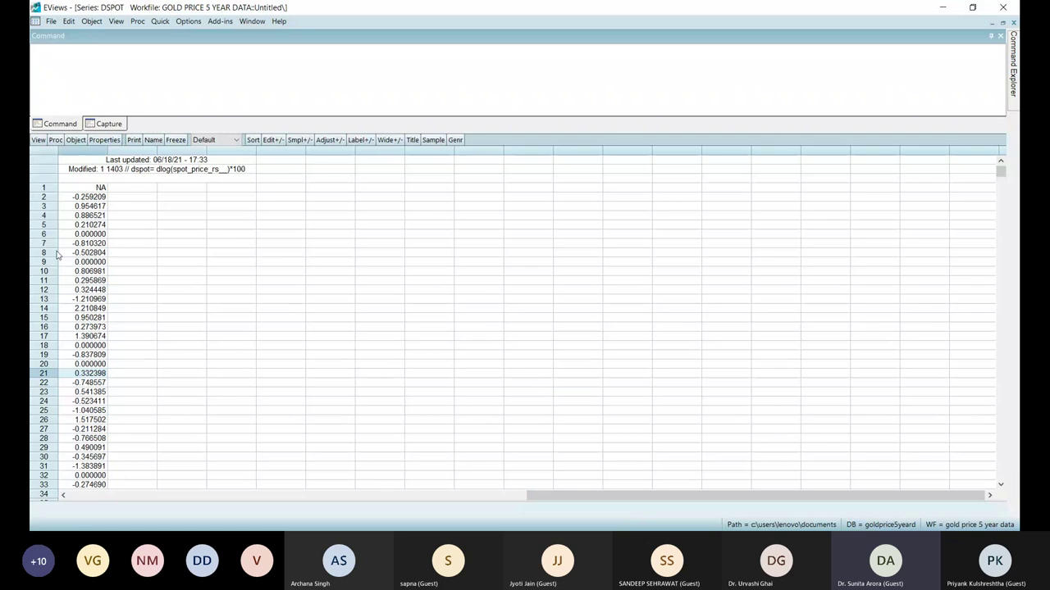
Generate the correlogram of the DSPOT series in the gold price workfile.
scroll(57, 255, down, 1)
scroll(58, 255, up, 1)
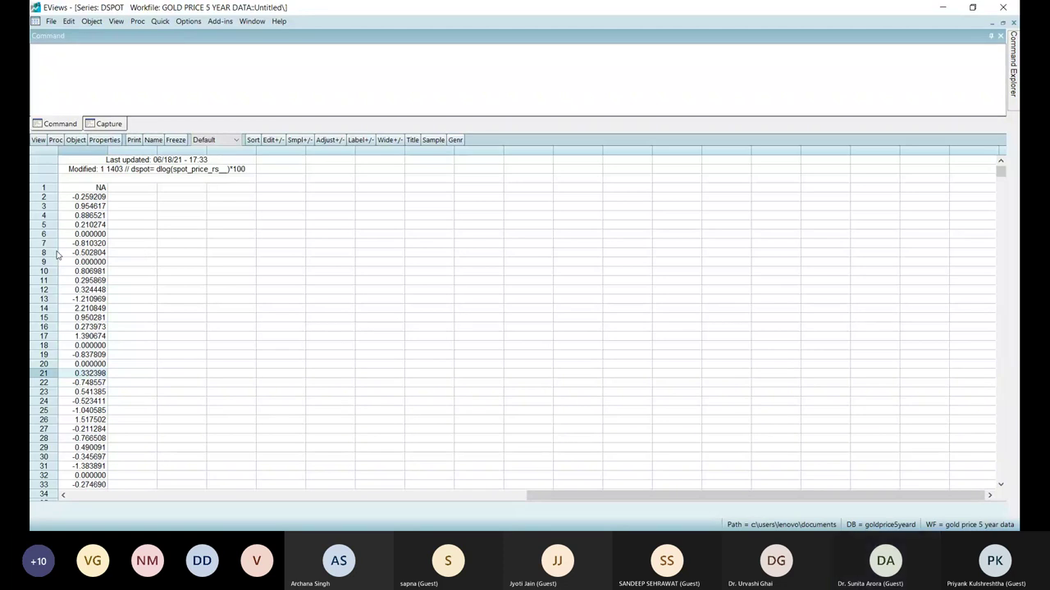
scroll(58, 238, up, 1)
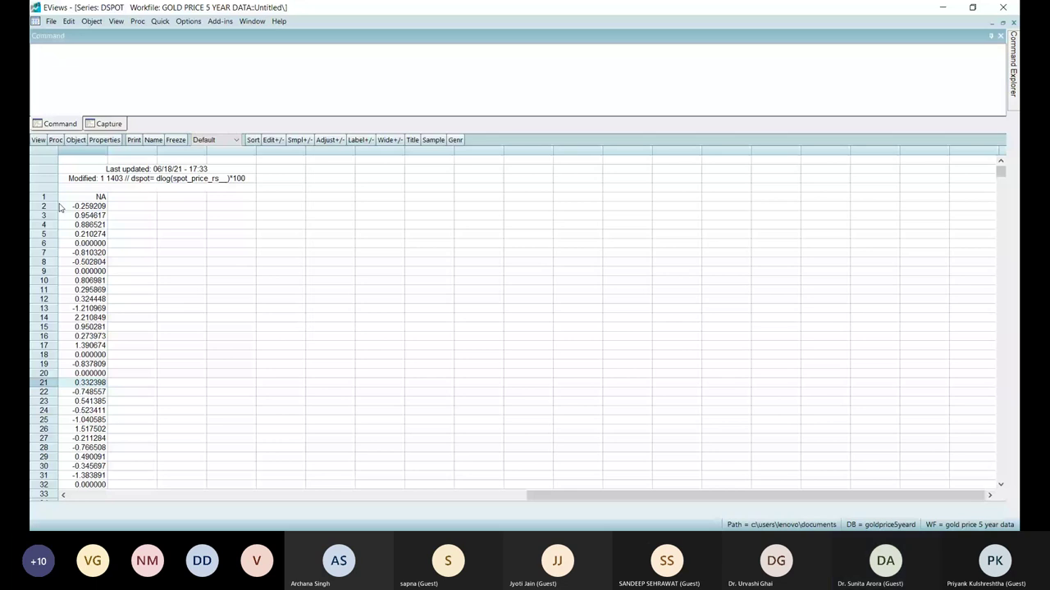
click(37, 141)
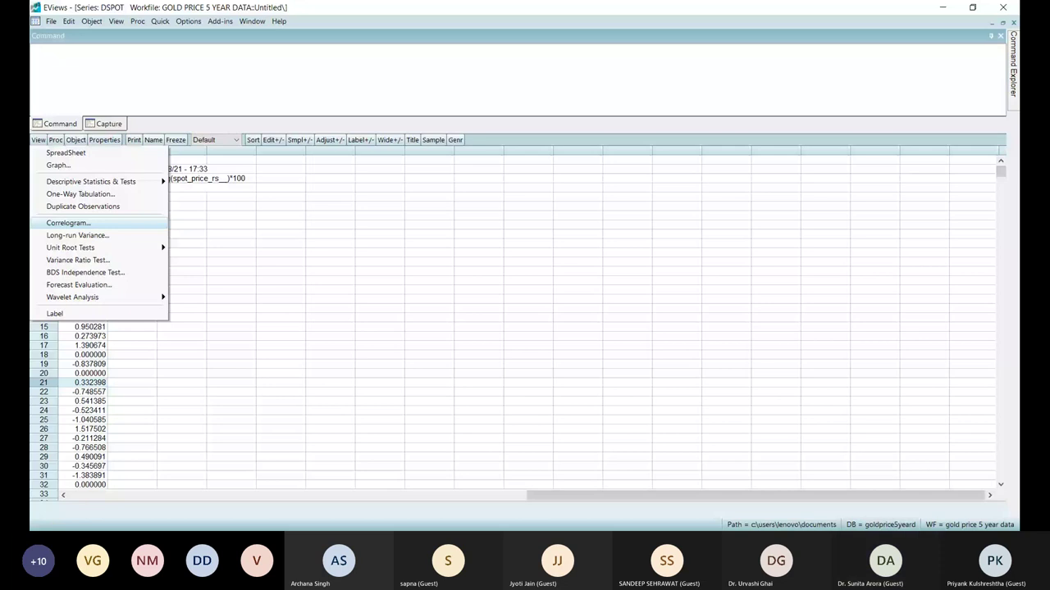
click(68, 223)
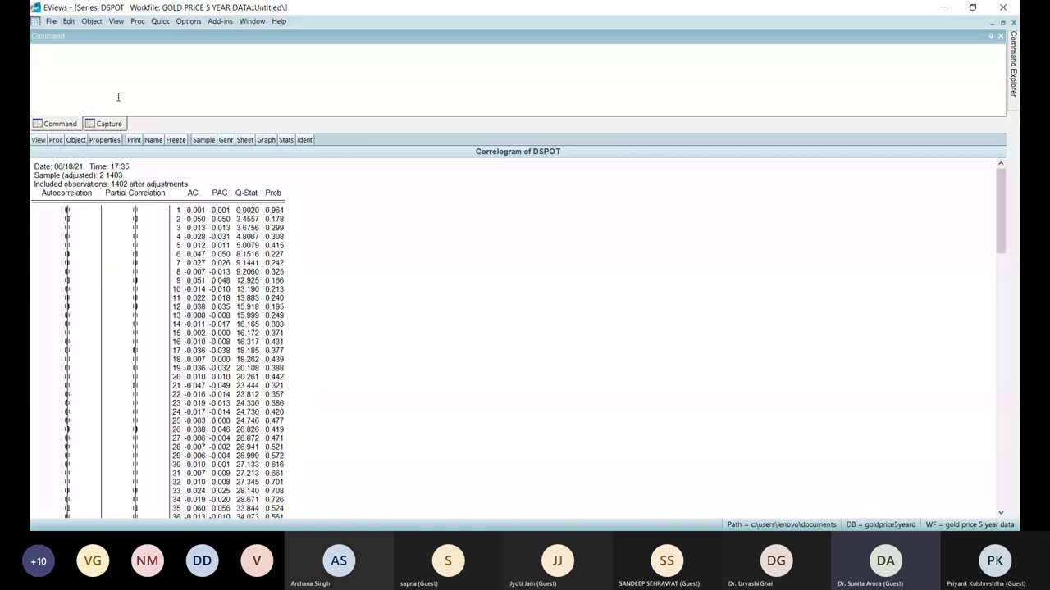
Estimate the equation "dspot c" by least squares over the sample 1 1403.
click(160, 21)
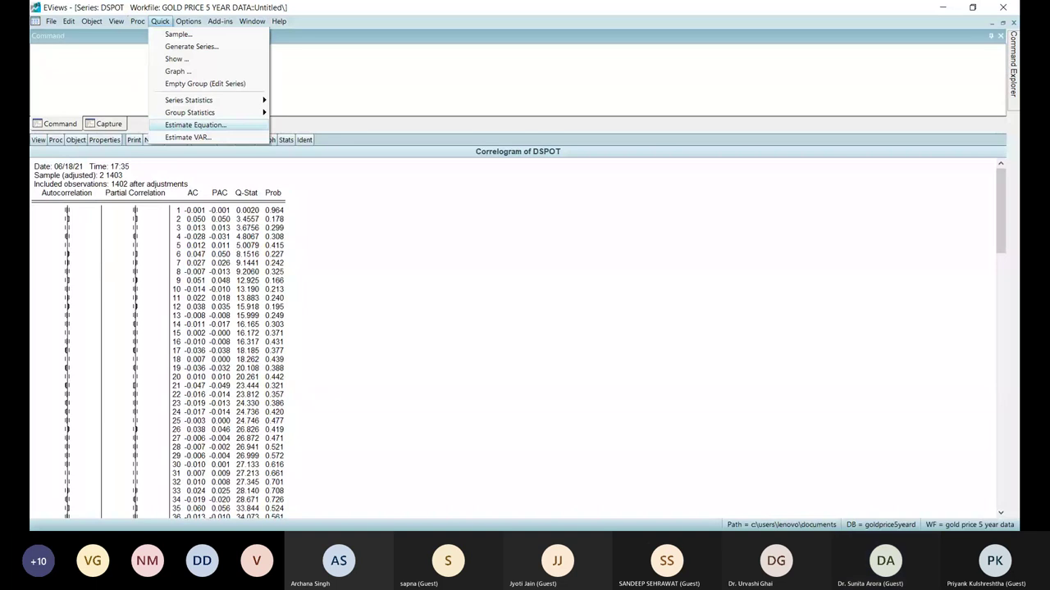
click(195, 125)
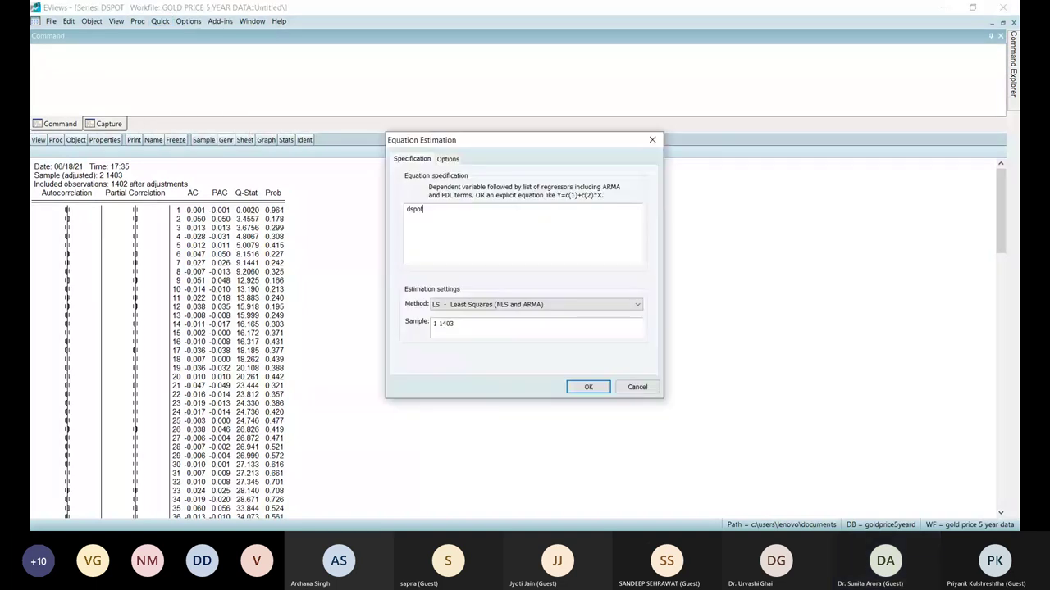
text(c)
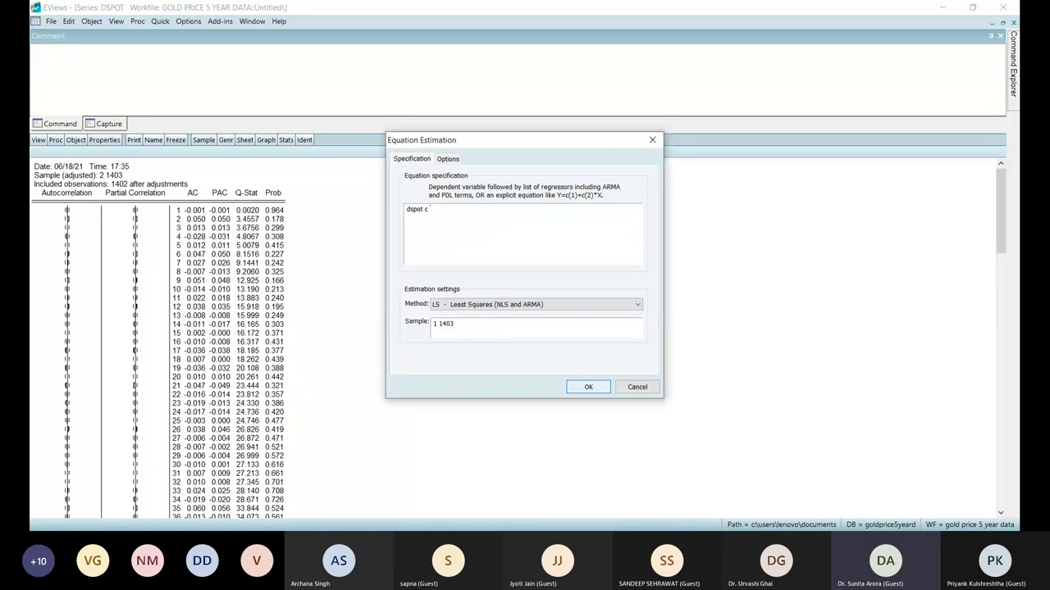
click(593, 386)
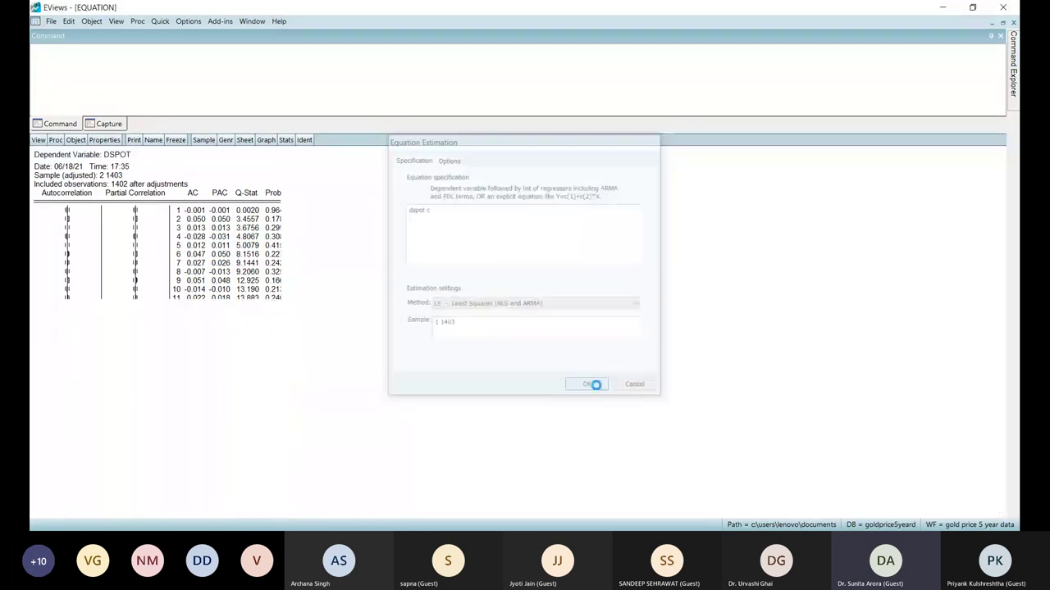
Generate the Q-statistics correlogram of the equation's residuals with 36 lags, and look over all its lags.
click(38, 139)
mouse_move(90, 256)
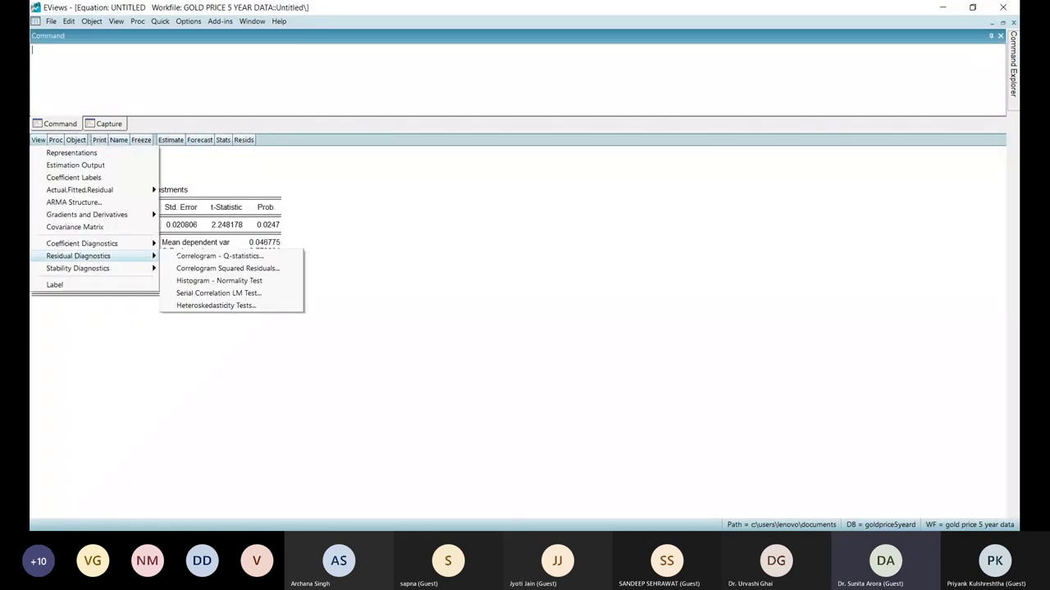
click(218, 256)
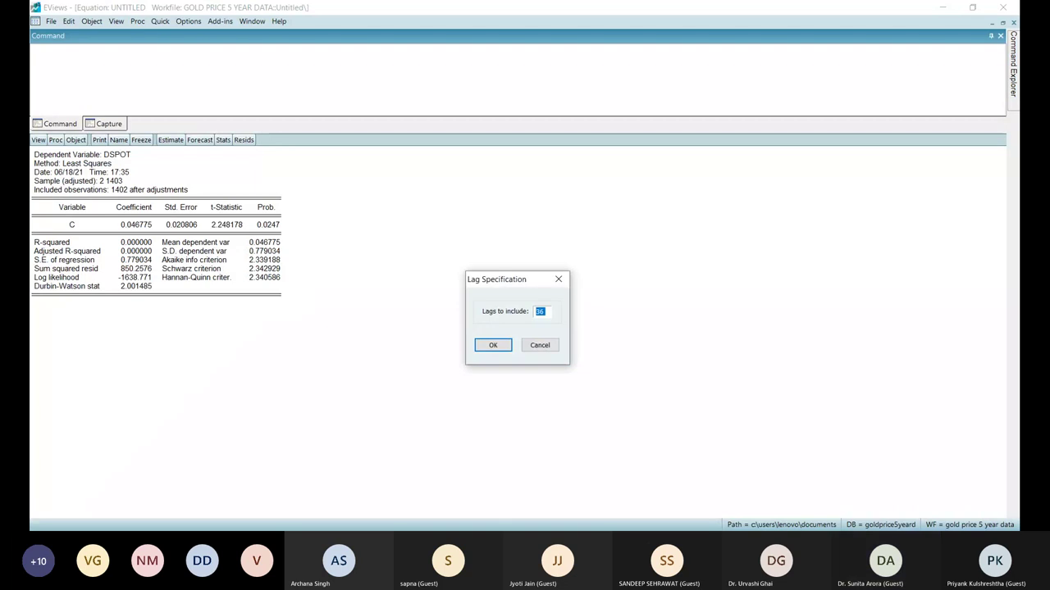
click(493, 345)
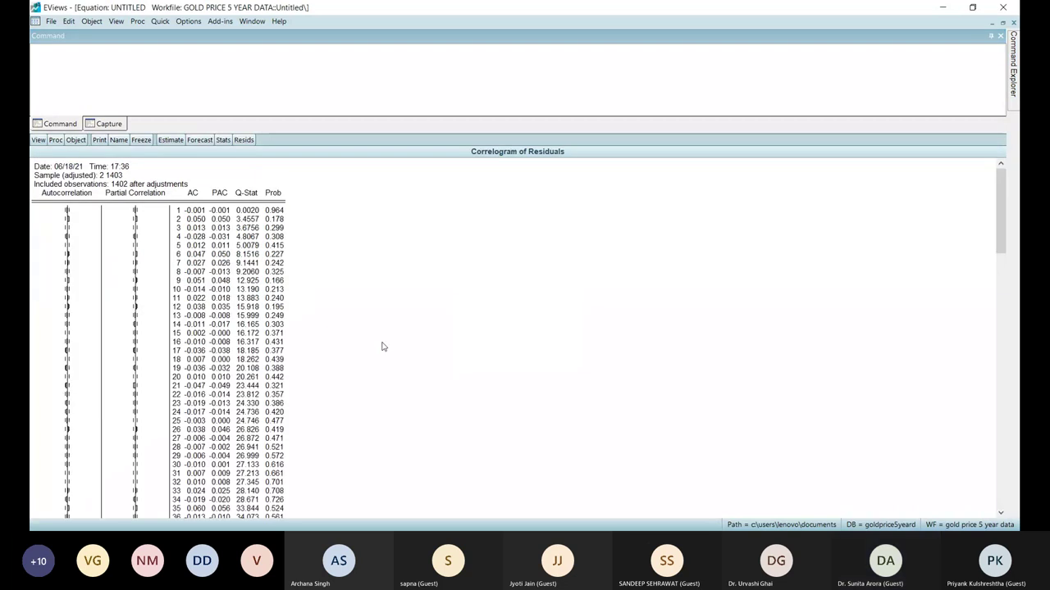
scroll(110, 284, up, 1)
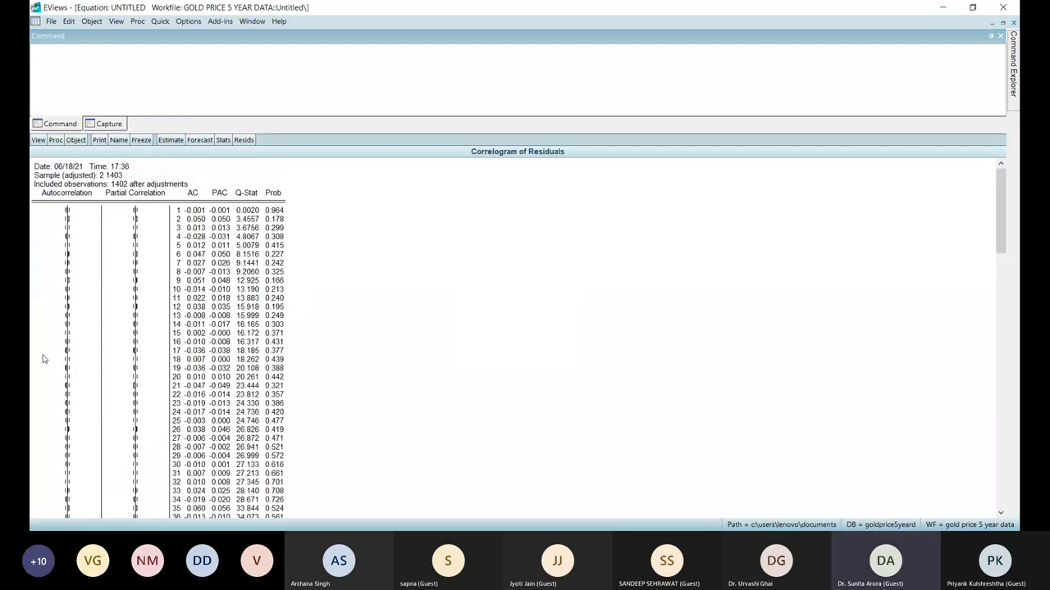
scroll(131, 357, down, 1)
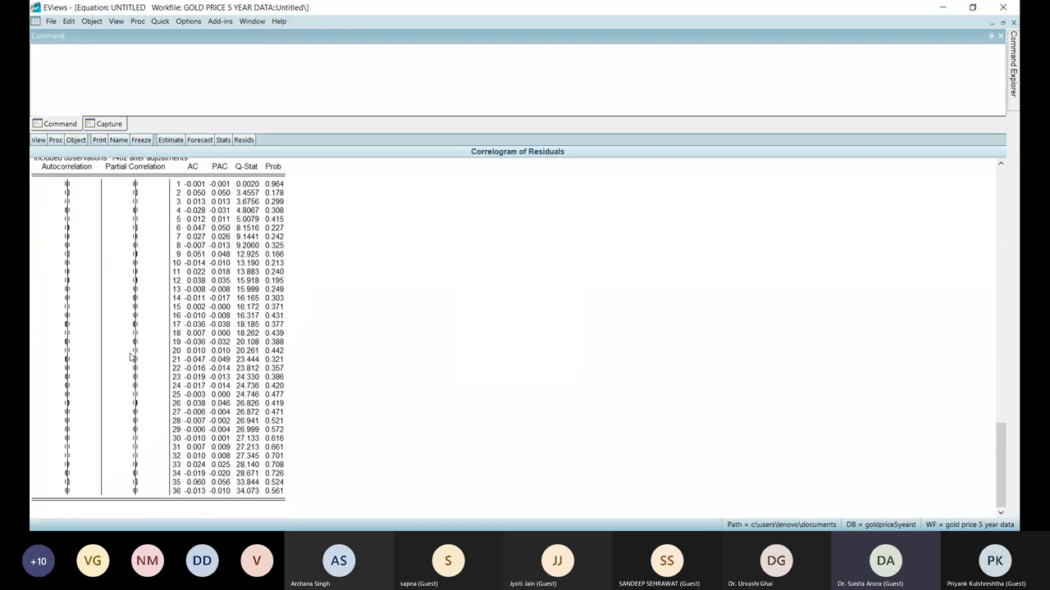
scroll(131, 356, up, 1)
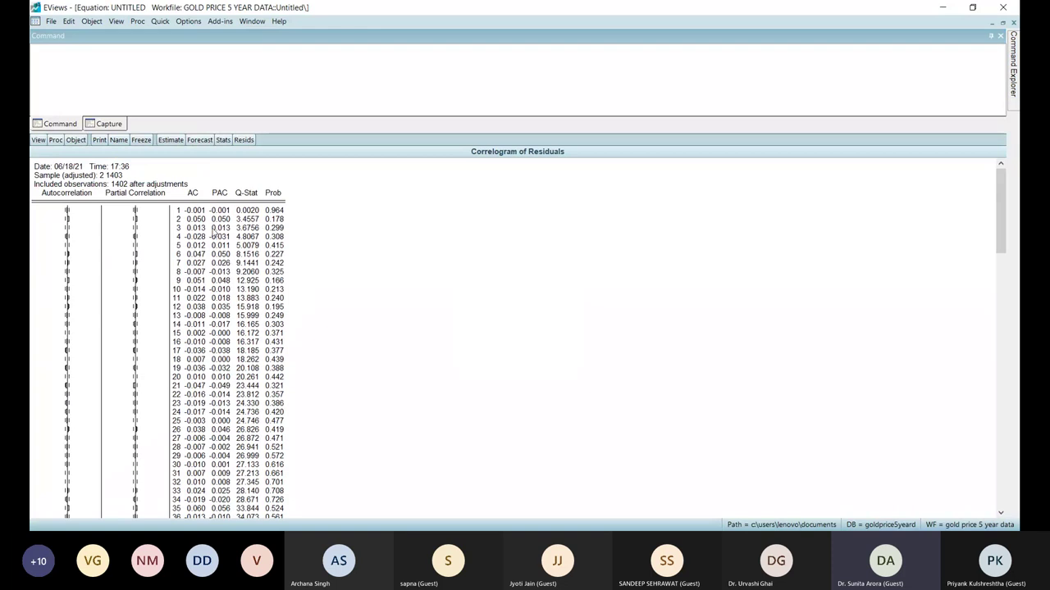
Generate the correlogram of the equation's squared residuals with 36 lags, and look over all its lags.
click(37, 141)
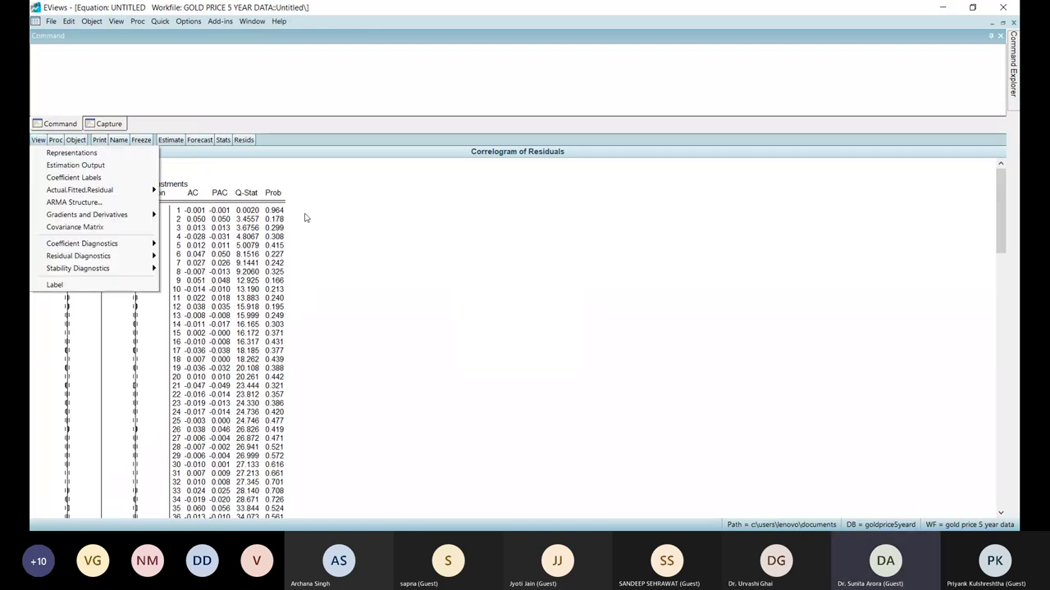
click(277, 211)
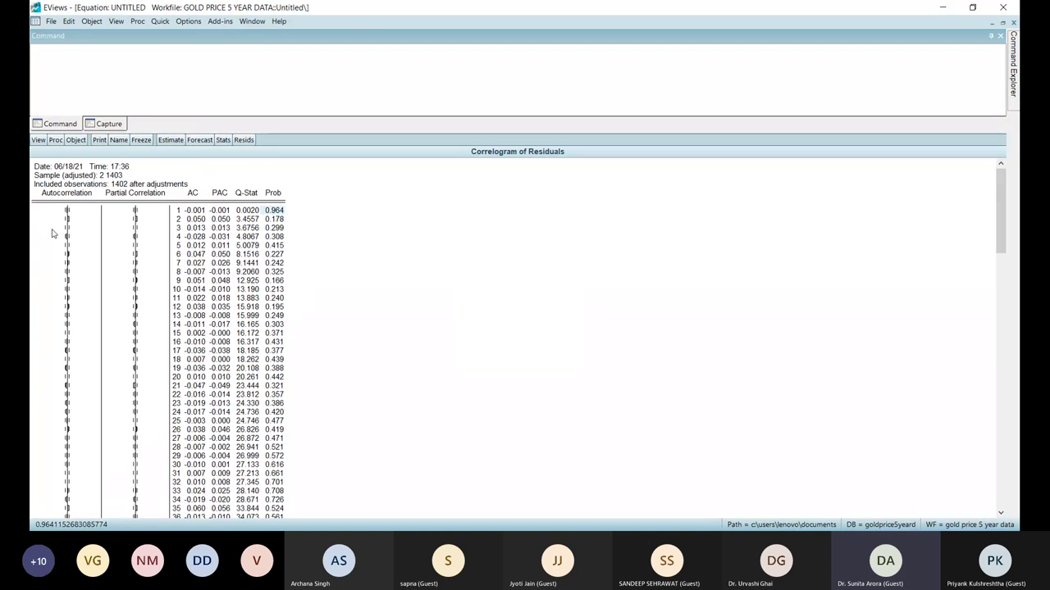
click(37, 140)
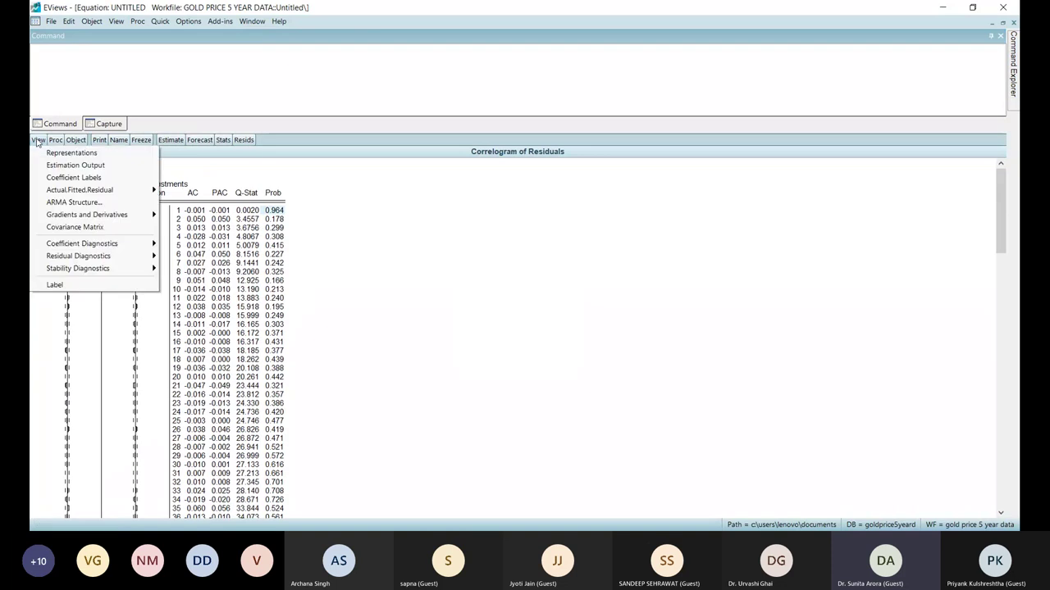
mouse_move(78, 268)
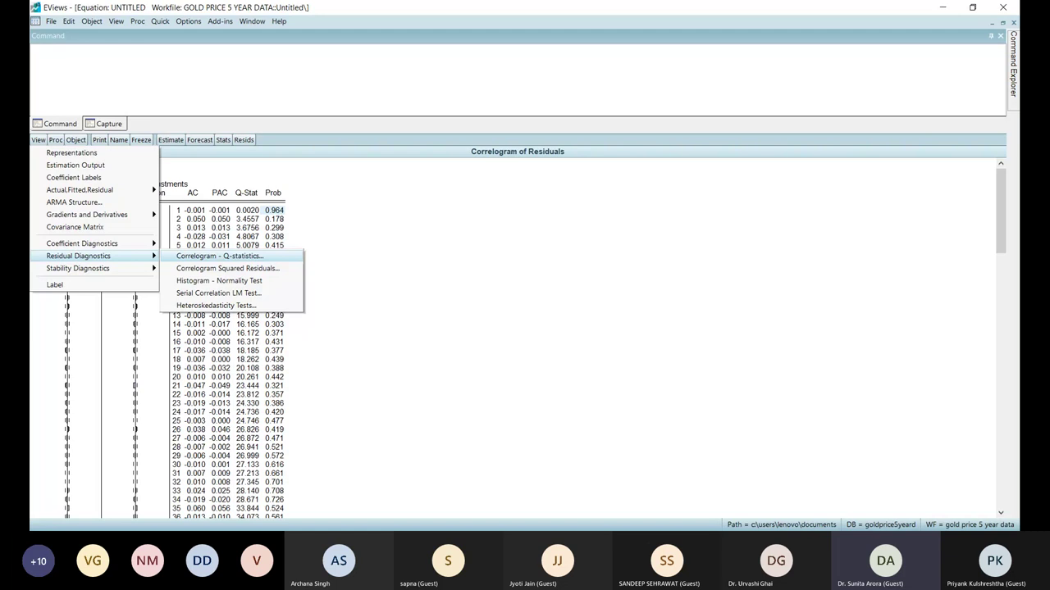
click(227, 268)
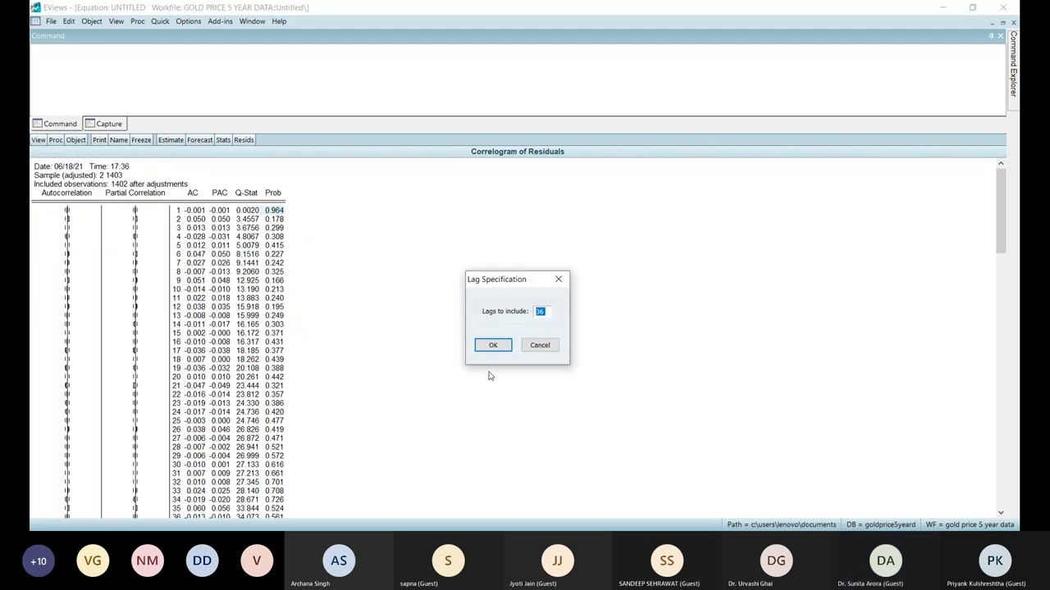
click(487, 346)
scroll(142, 332, down, 1)
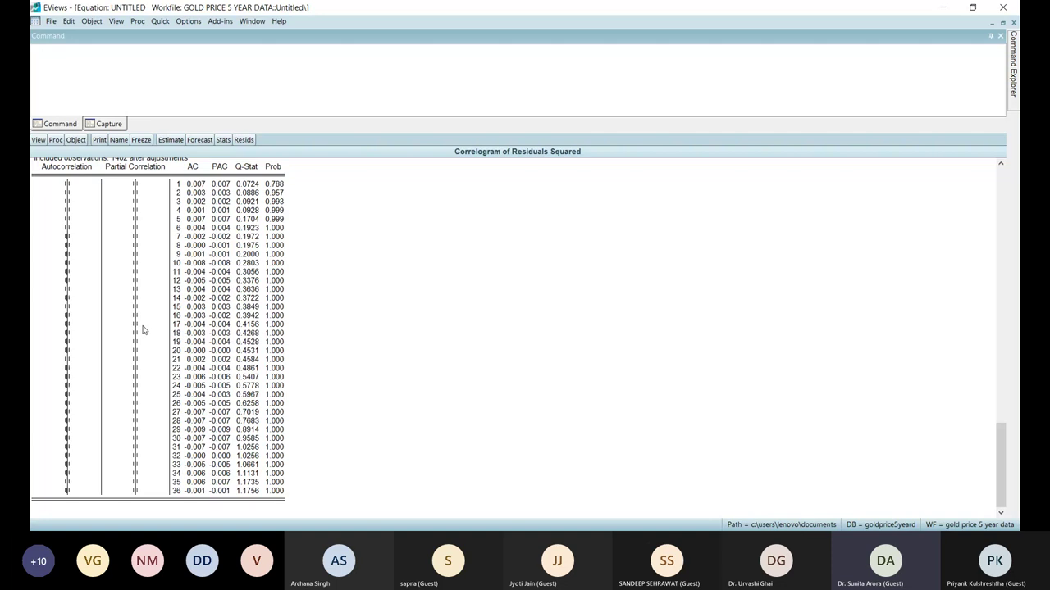
scroll(142, 330, up, 1)
scroll(142, 330, up, 1)
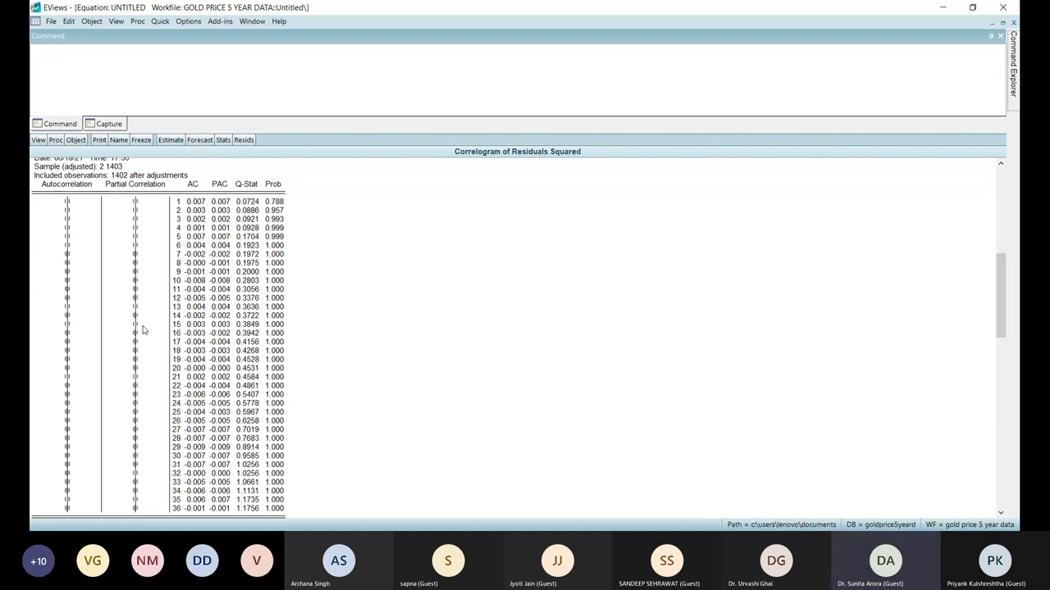
scroll(142, 330, up, 1)
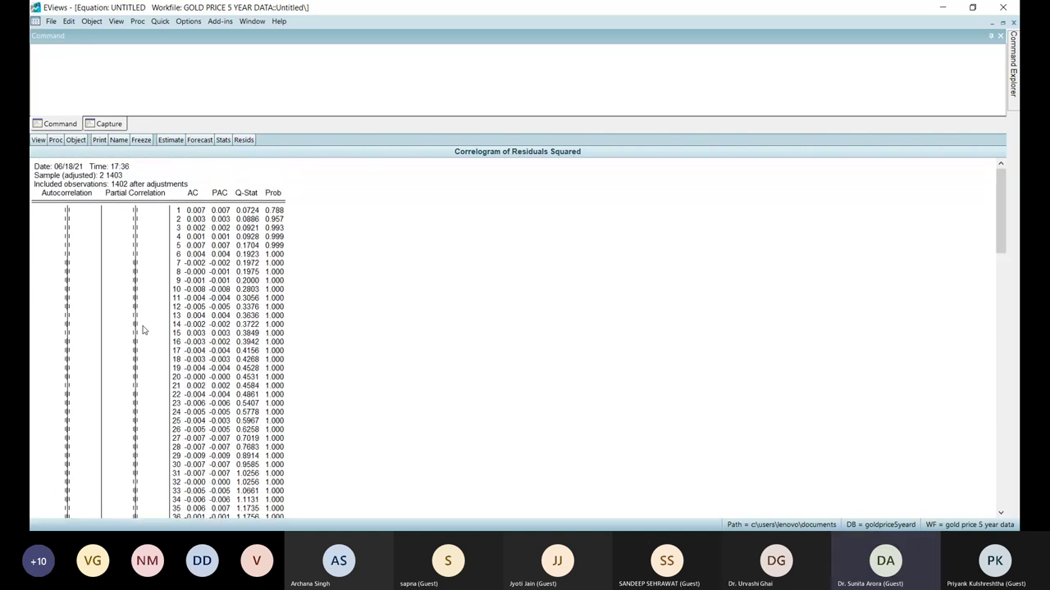
Run the ARCH heteroskedasticity test on the equation's residuals with 1 lag.
click(38, 140)
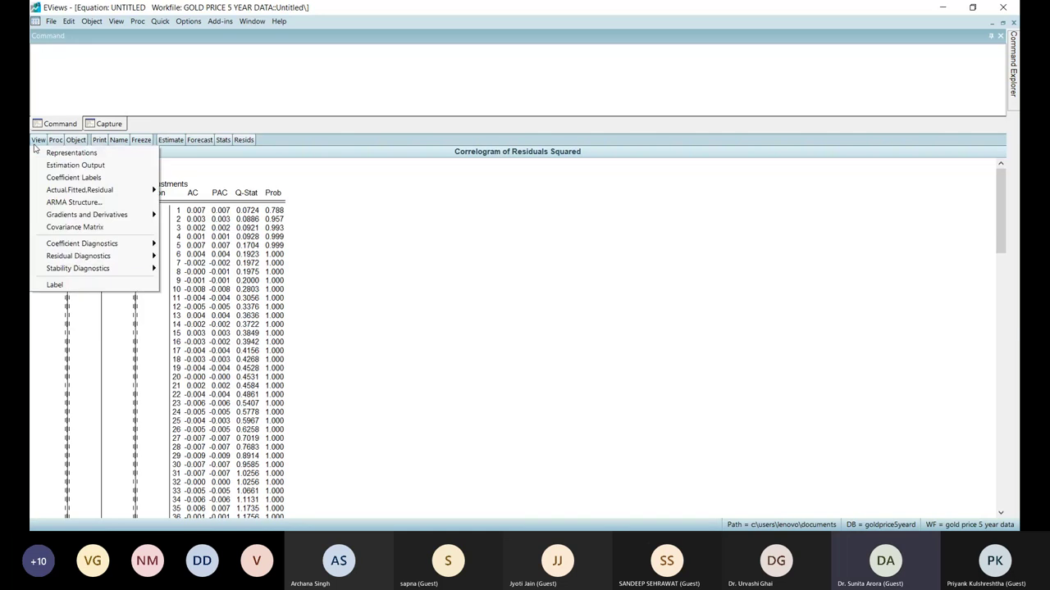
click(352, 284)
click(336, 276)
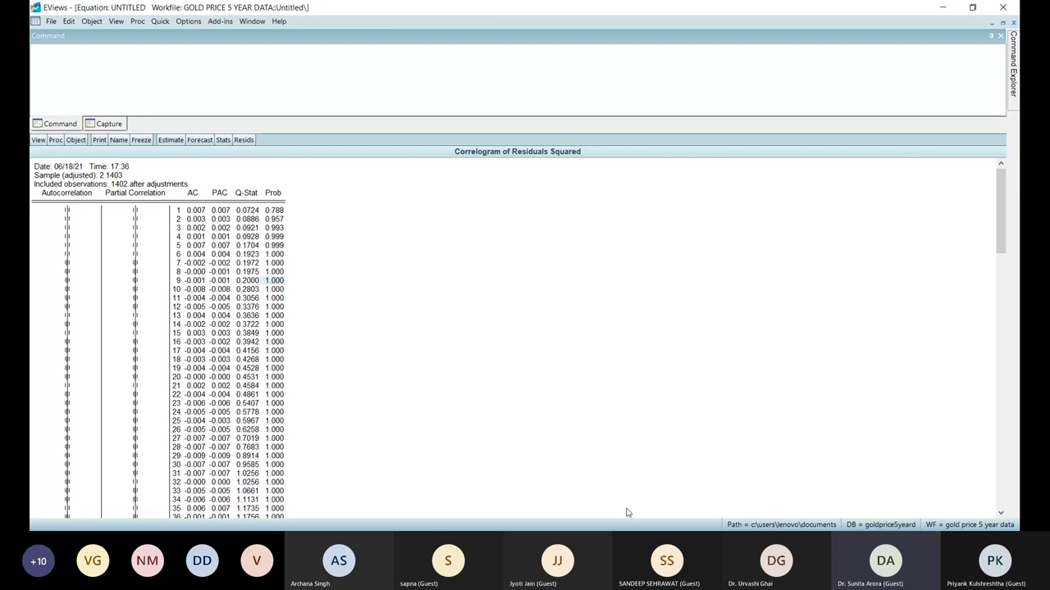
scroll(396, 358, down, 2)
scroll(396, 358, up, 1)
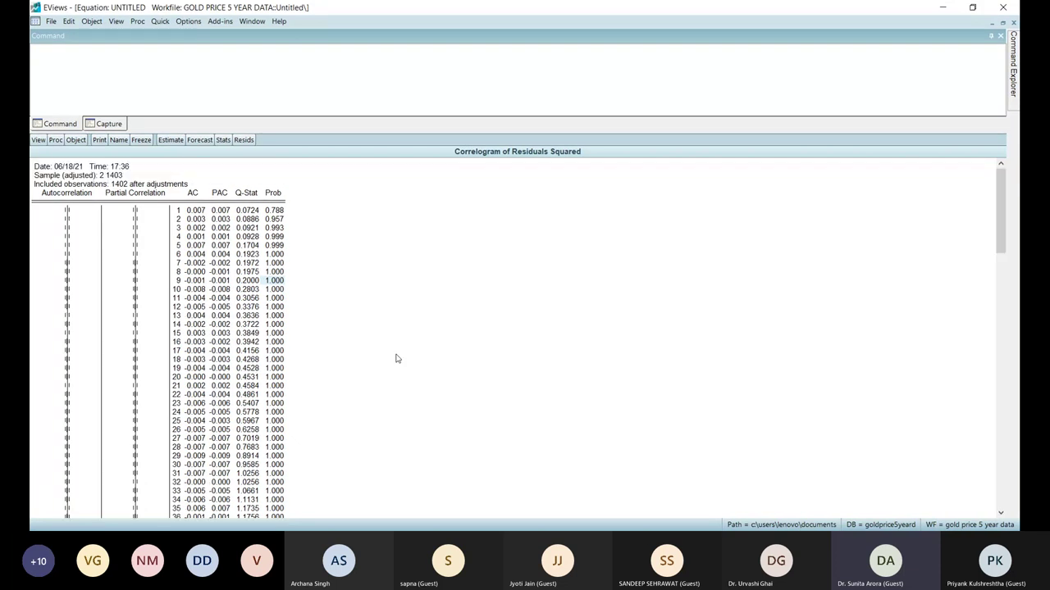
click(39, 141)
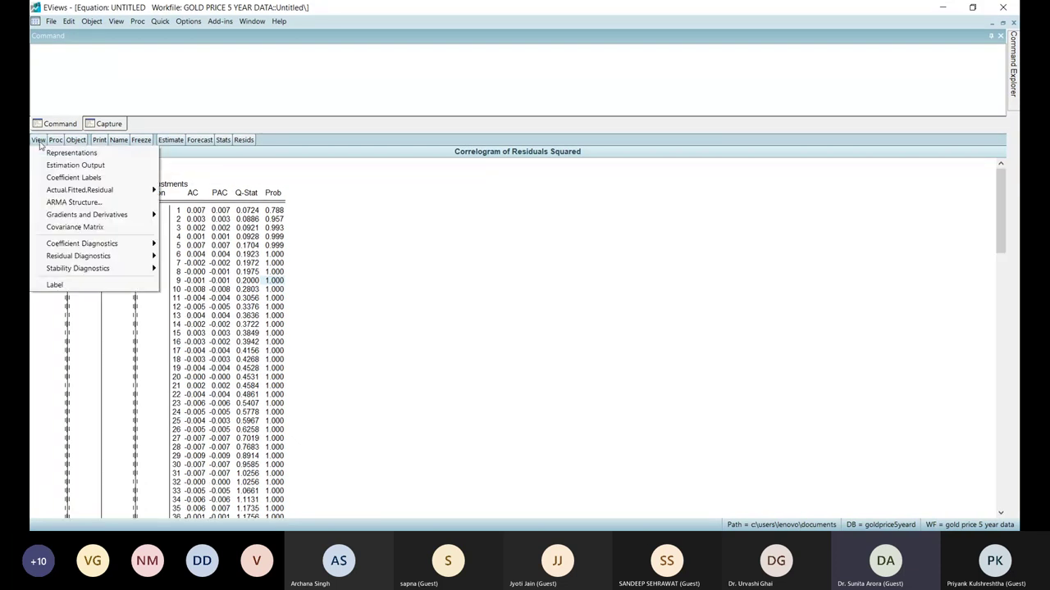
mouse_move(78, 256)
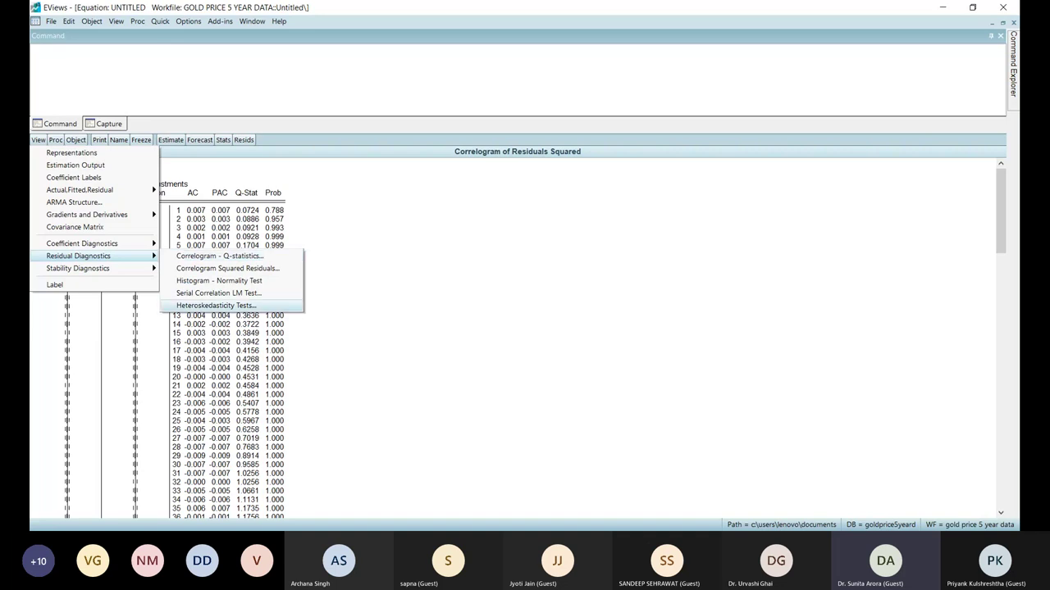
click(216, 305)
click(427, 285)
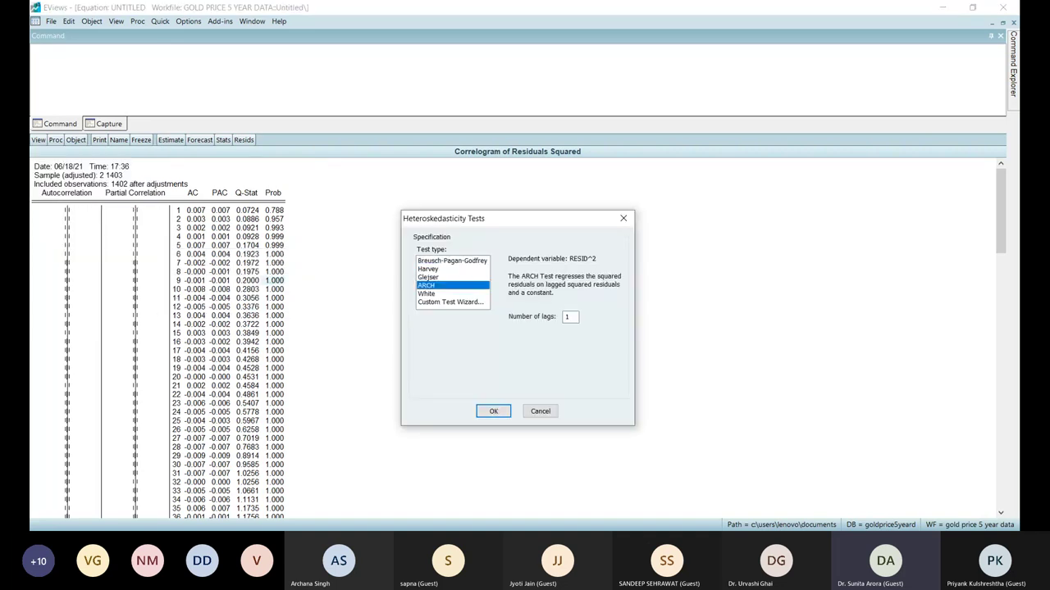
key(Return)
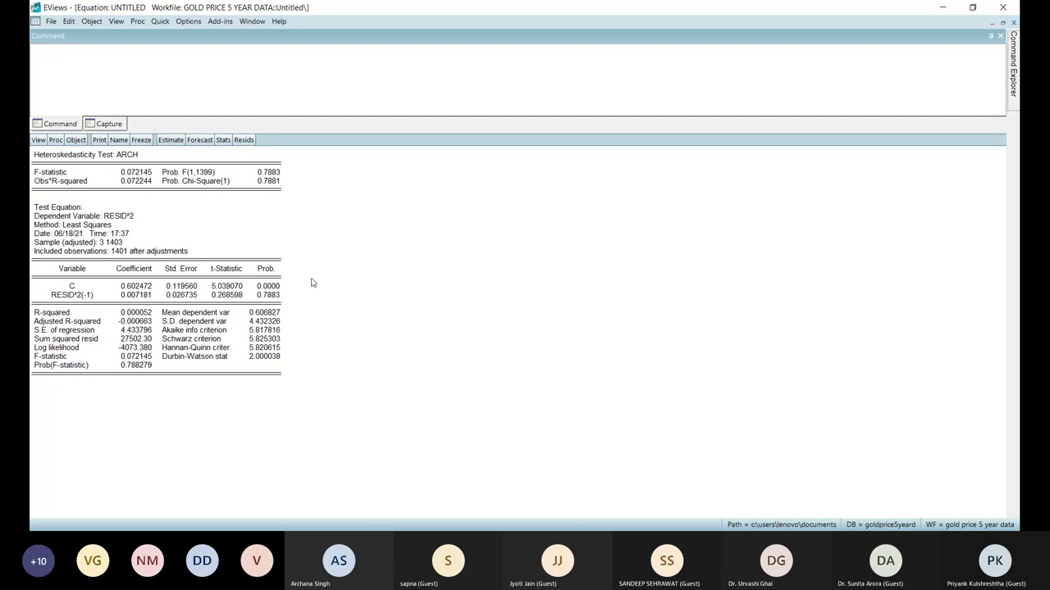
click(39, 141)
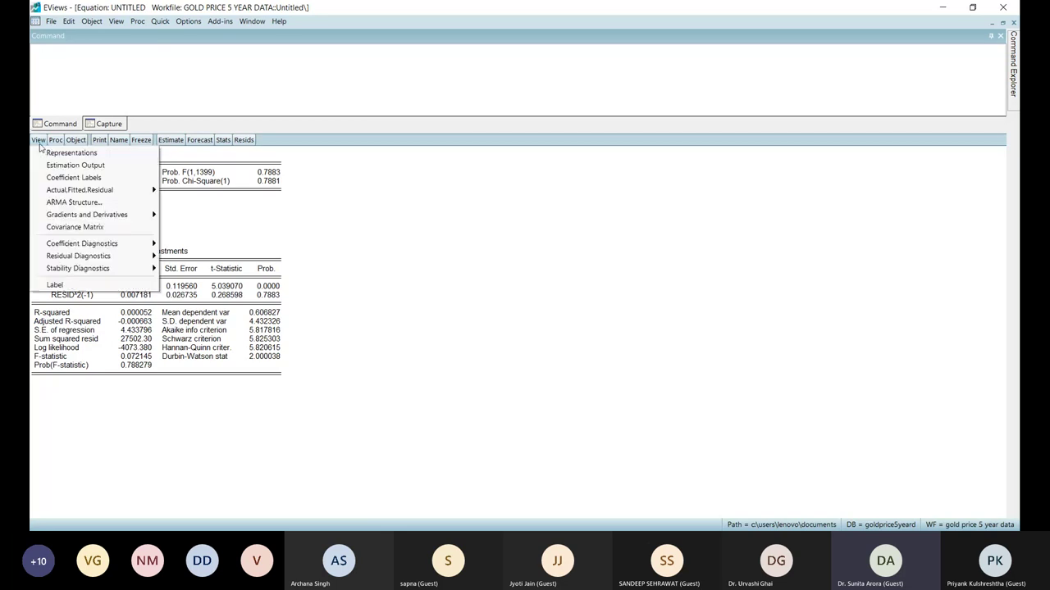
click(631, 65)
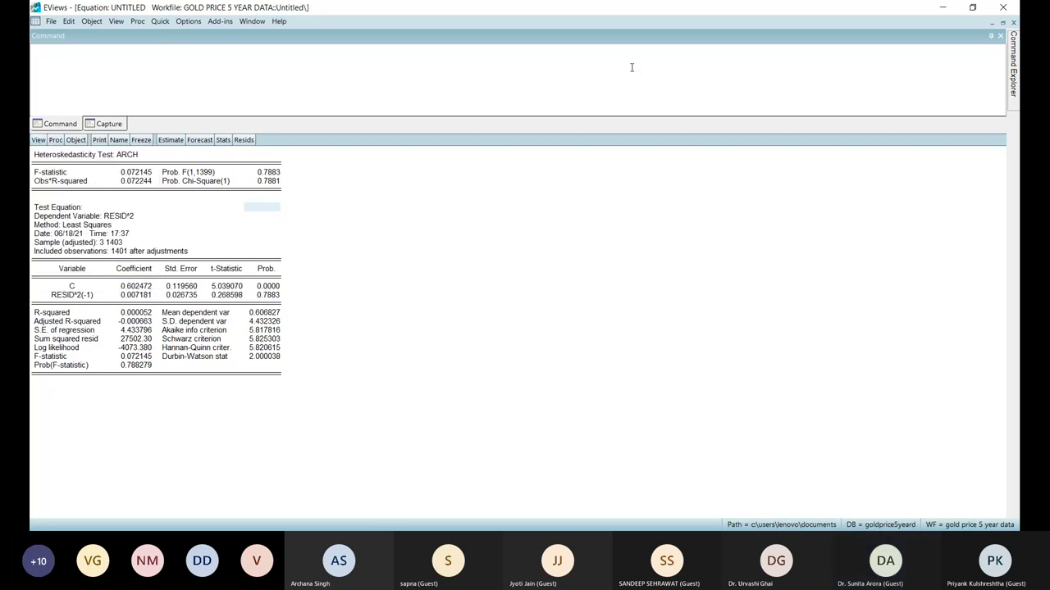
click(1013, 23)
click(542, 297)
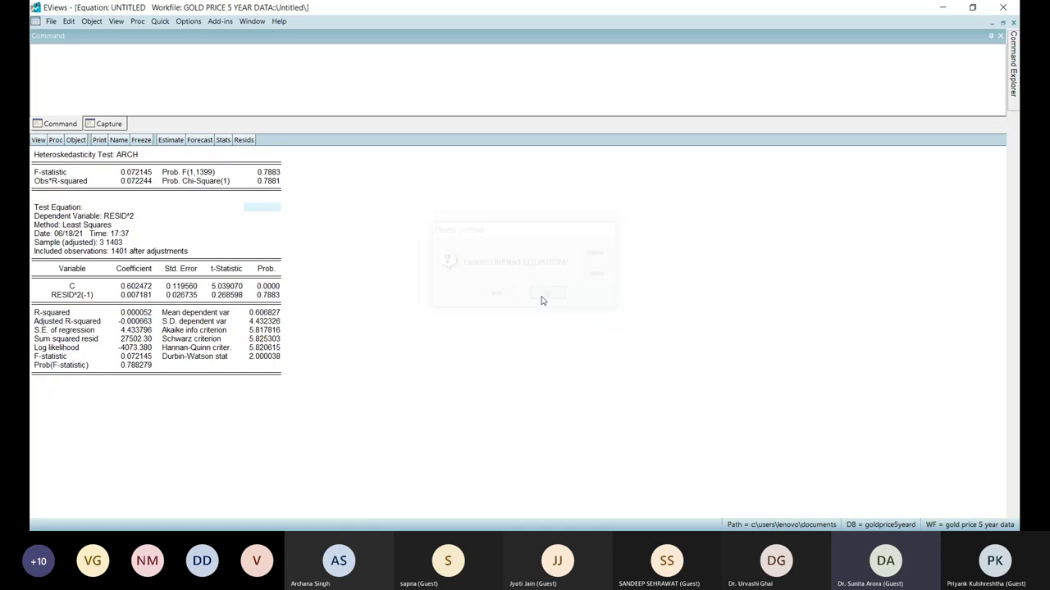
click(38, 139)
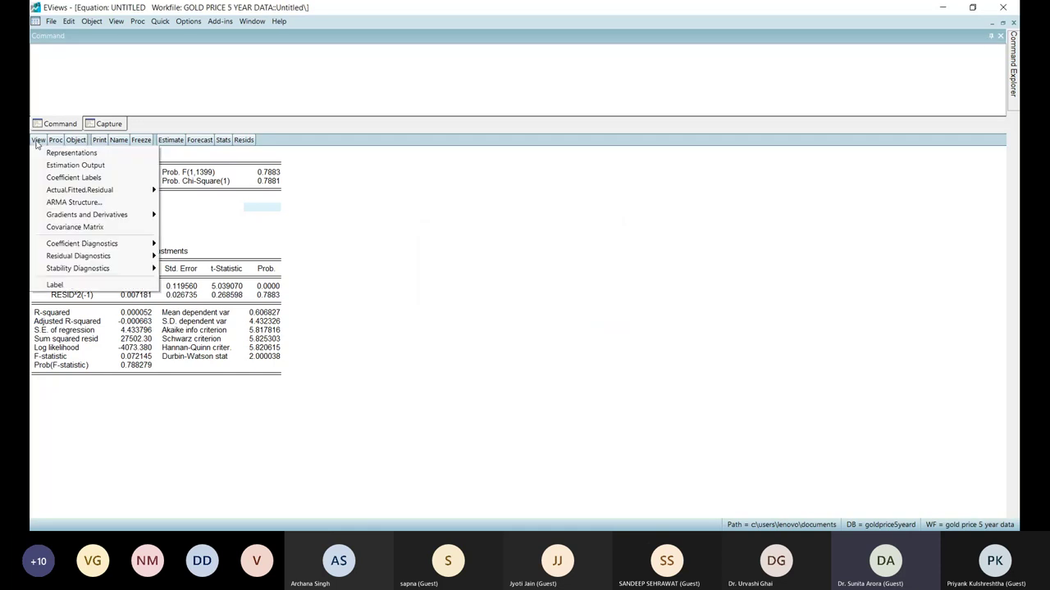
click(34, 137)
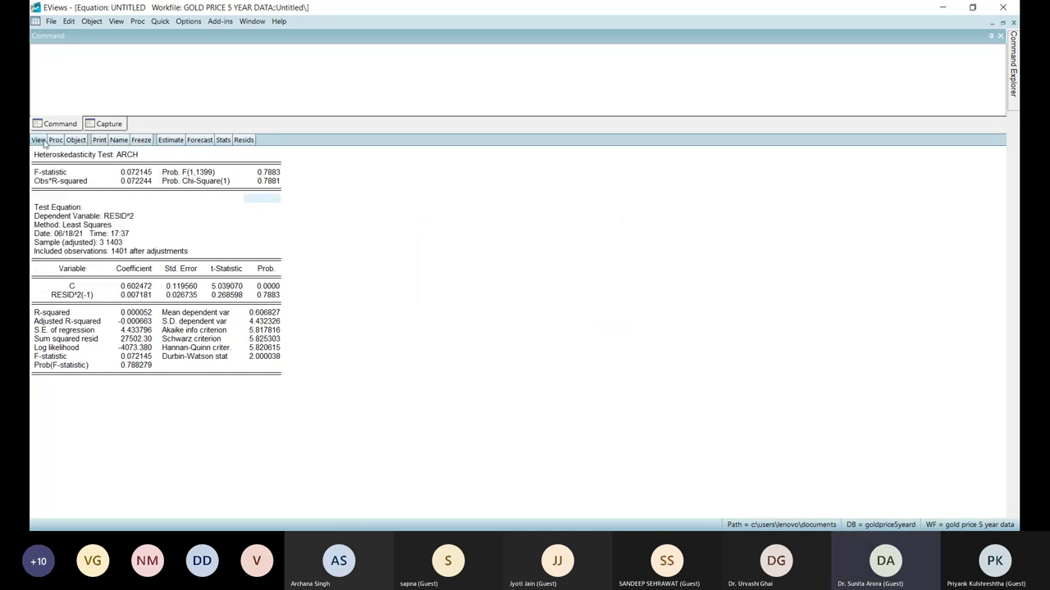
click(38, 140)
click(603, 347)
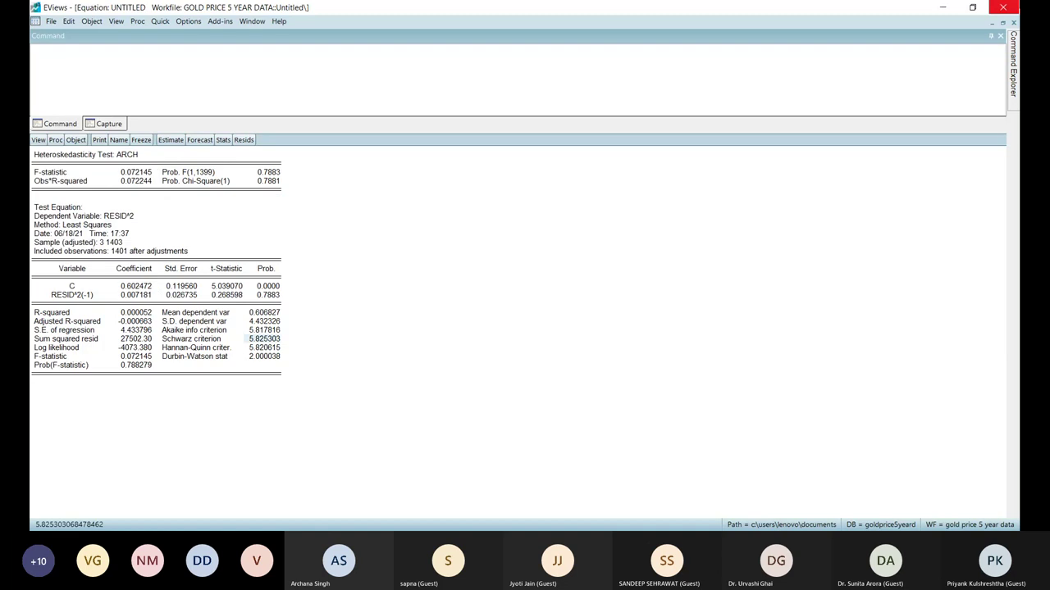
Delete the untitled equation and close the DSPOT series to return to the workfile's object list.
click(1013, 24)
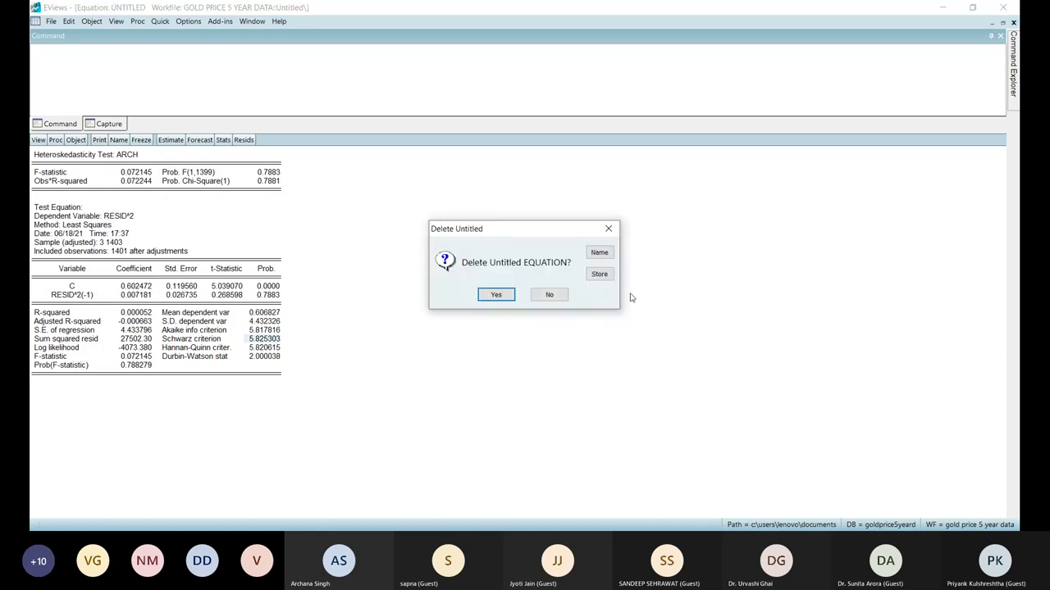
click(498, 296)
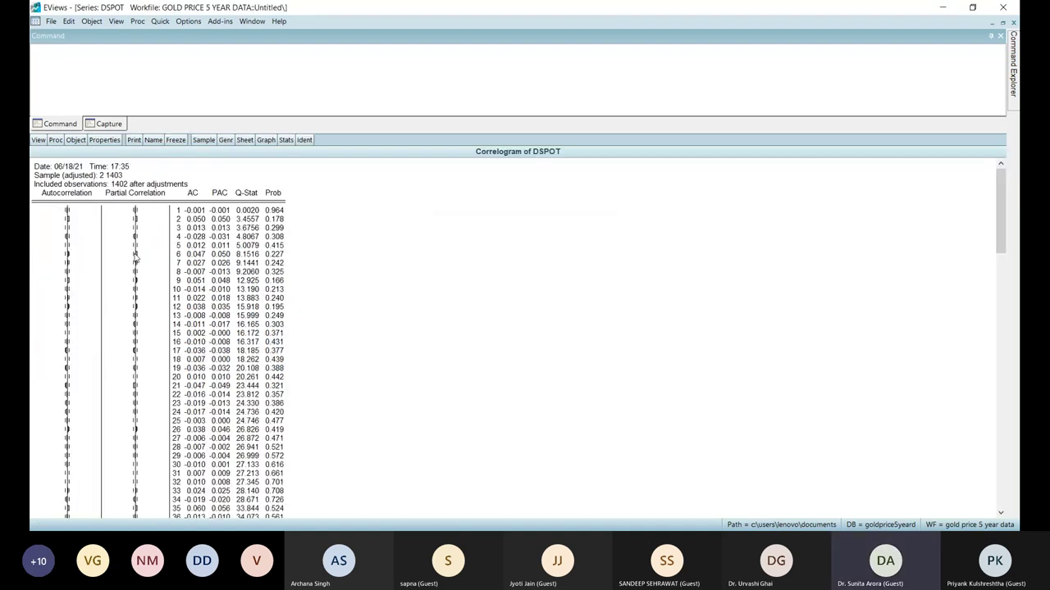
click(1014, 24)
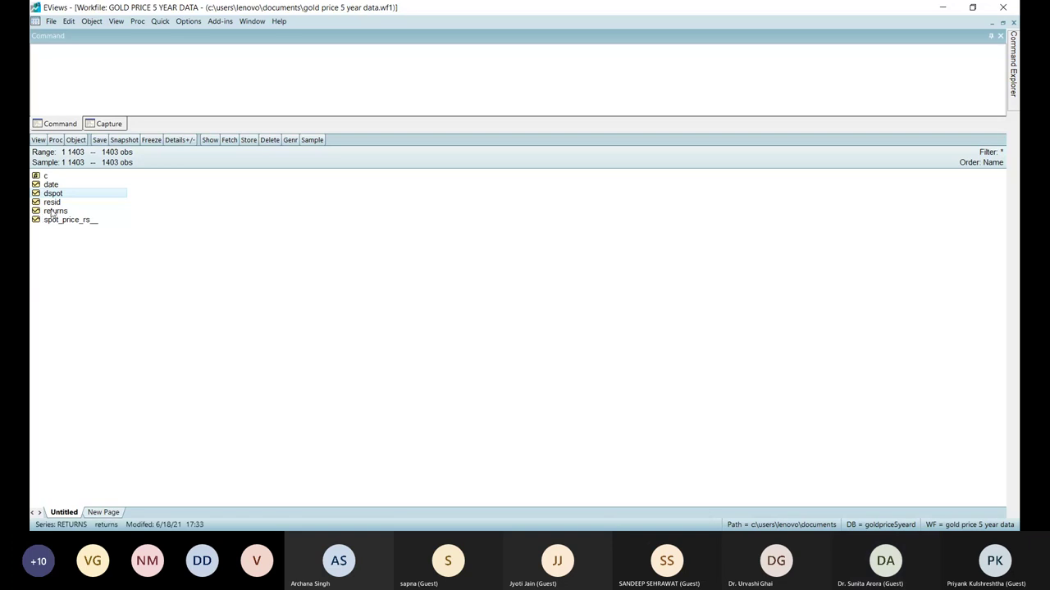
Open the spot_price_rs__ series and look over its values.
double_click(65, 220)
scroll(78, 285, down, 2)
scroll(78, 285, up, 2)
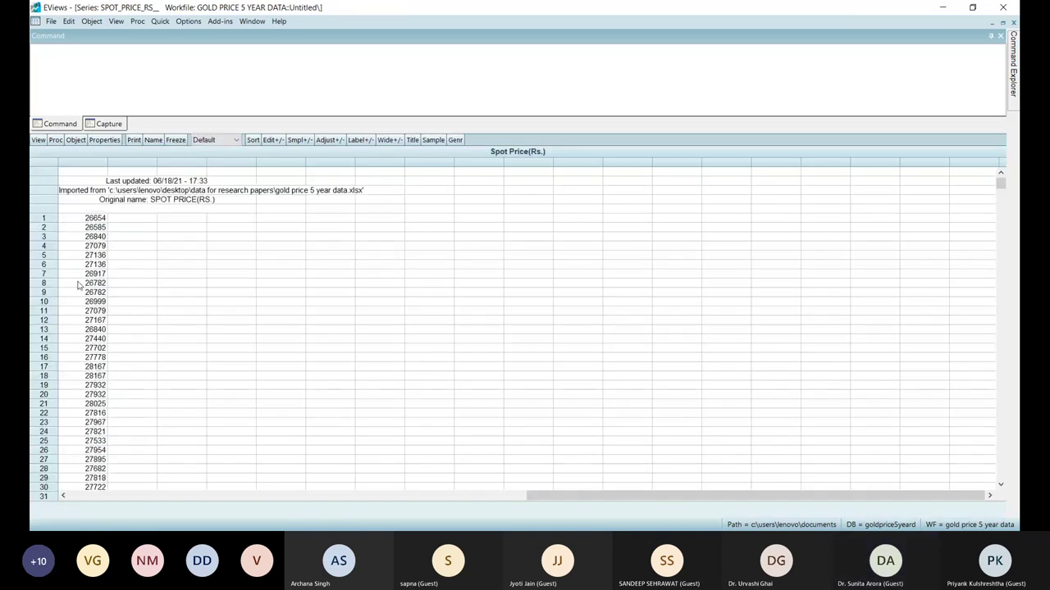
Plot the spot price series as a basic Line & Symbol graph of raw data, examine its late jump, and close the series.
click(39, 140)
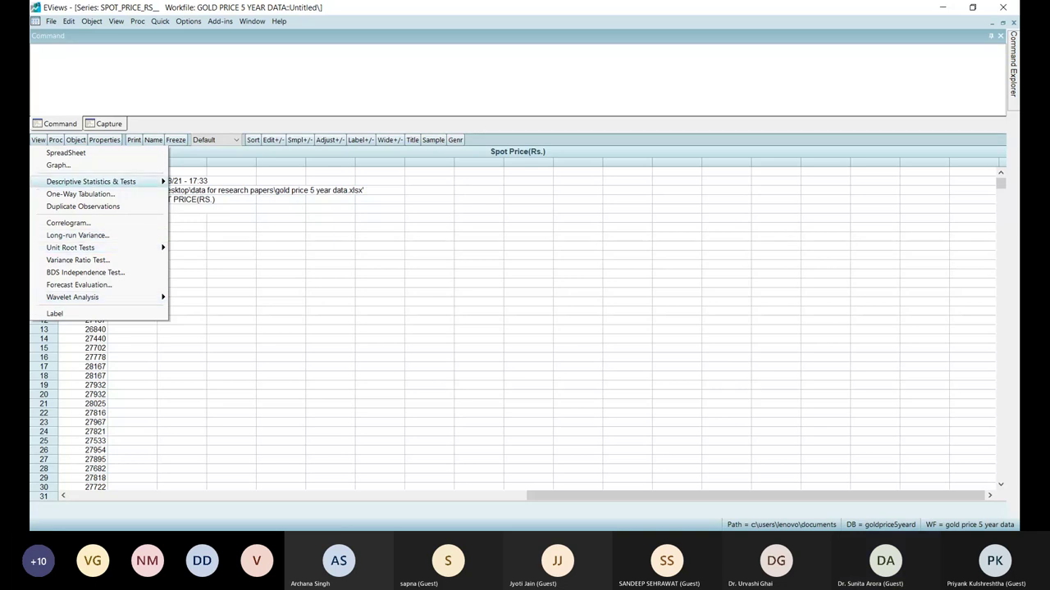
click(58, 165)
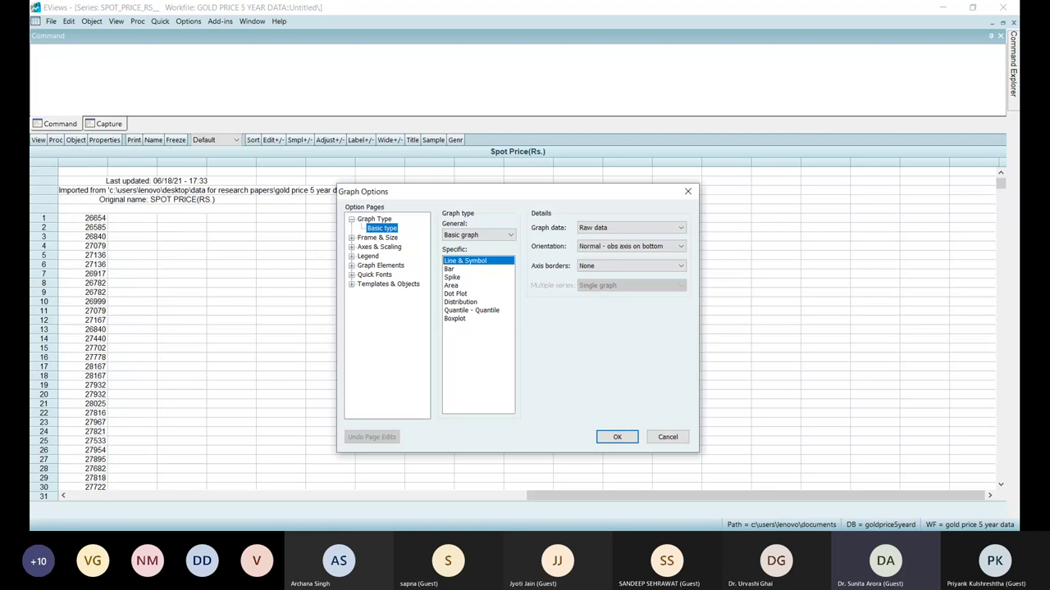
key(Return)
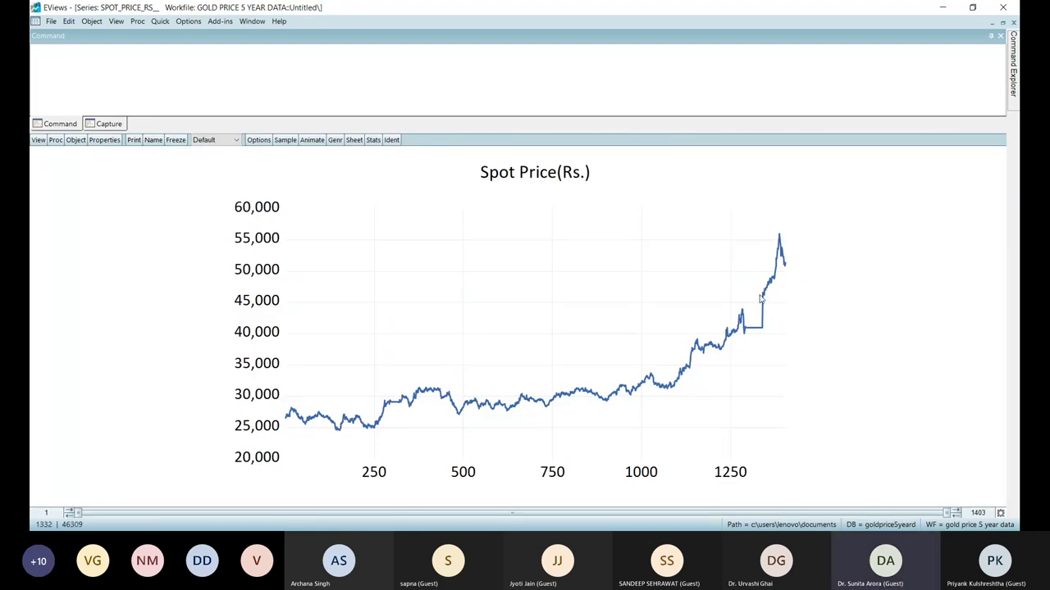
mouse_move(761, 300)
mouse_move(759, 338)
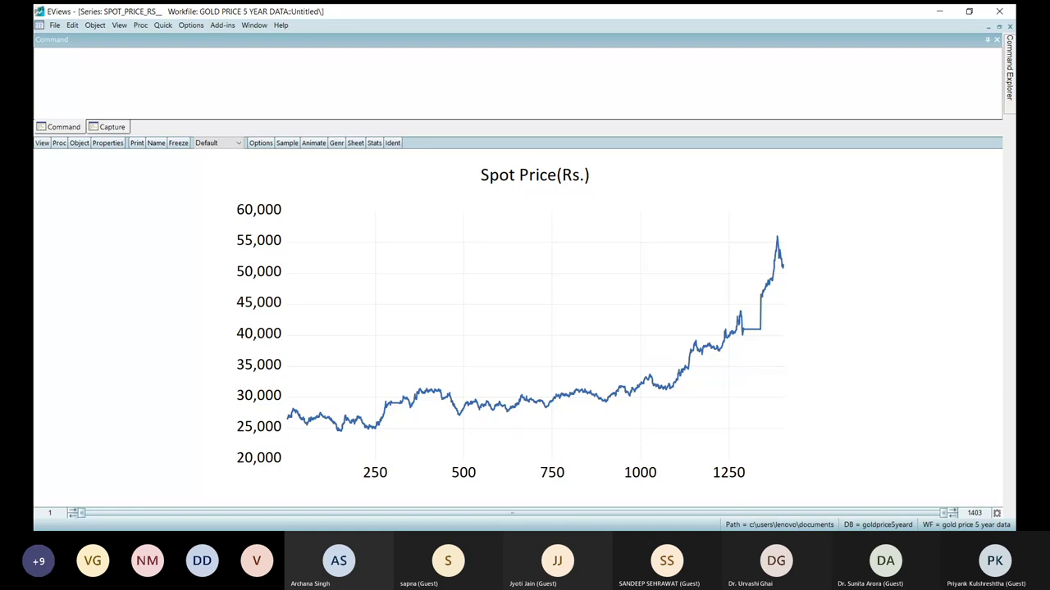
click(1009, 28)
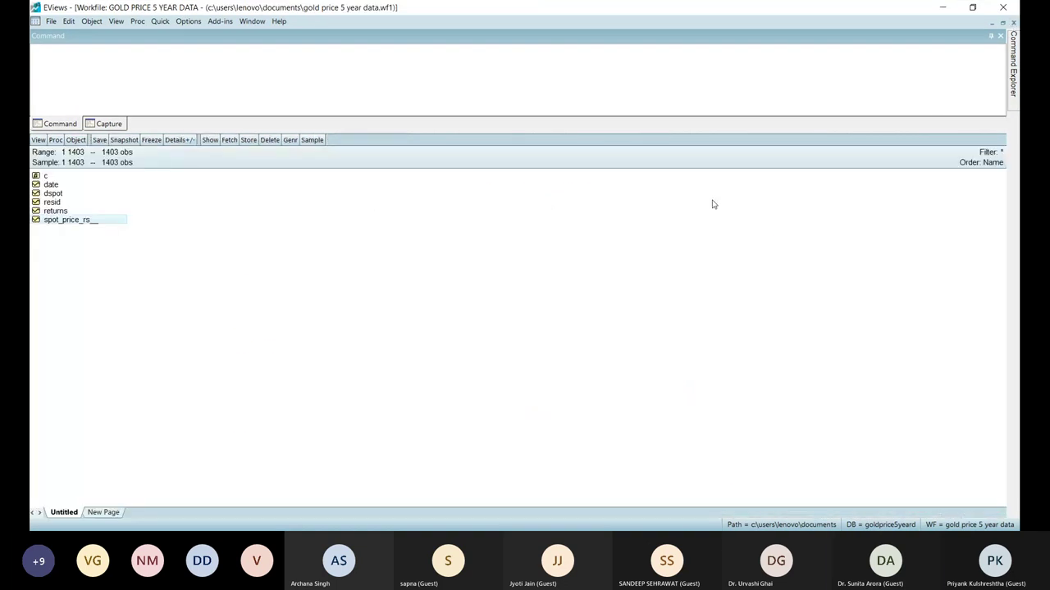